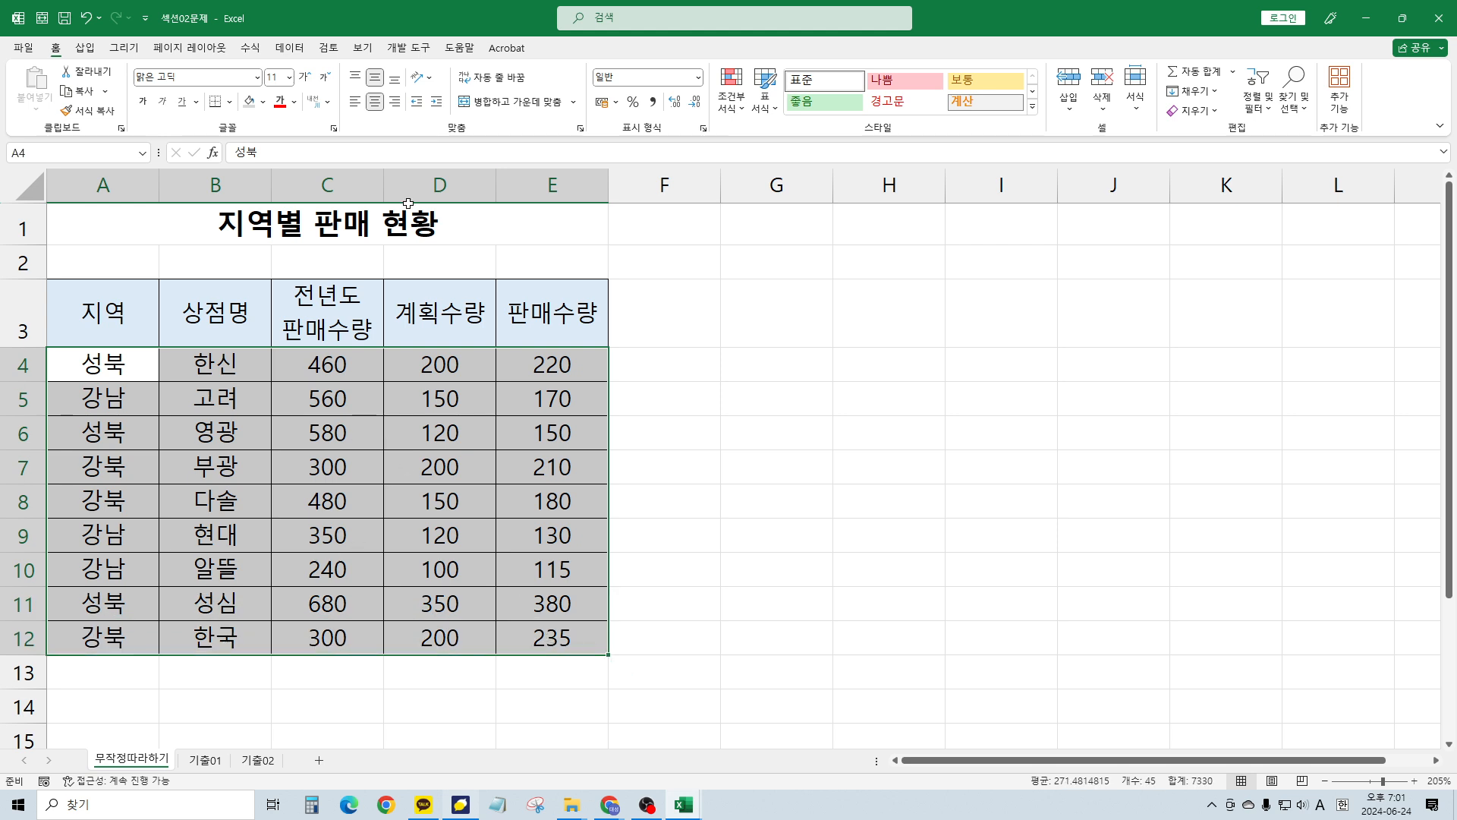
# Start a new formula-based conditional formatting rule =$A4="성북" for the sales table
pyautogui.click(731, 99)
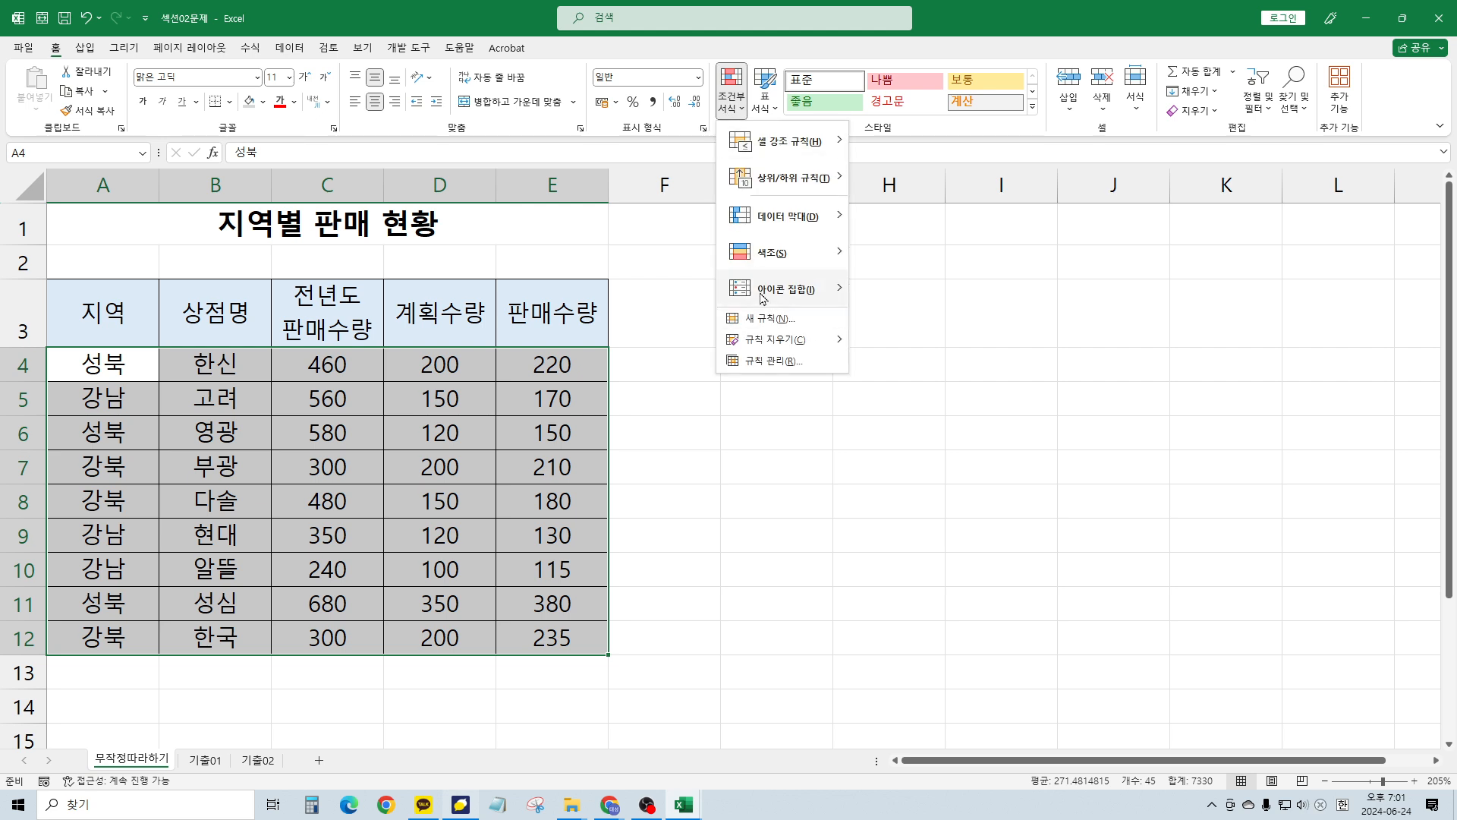
pyautogui.click(768, 318)
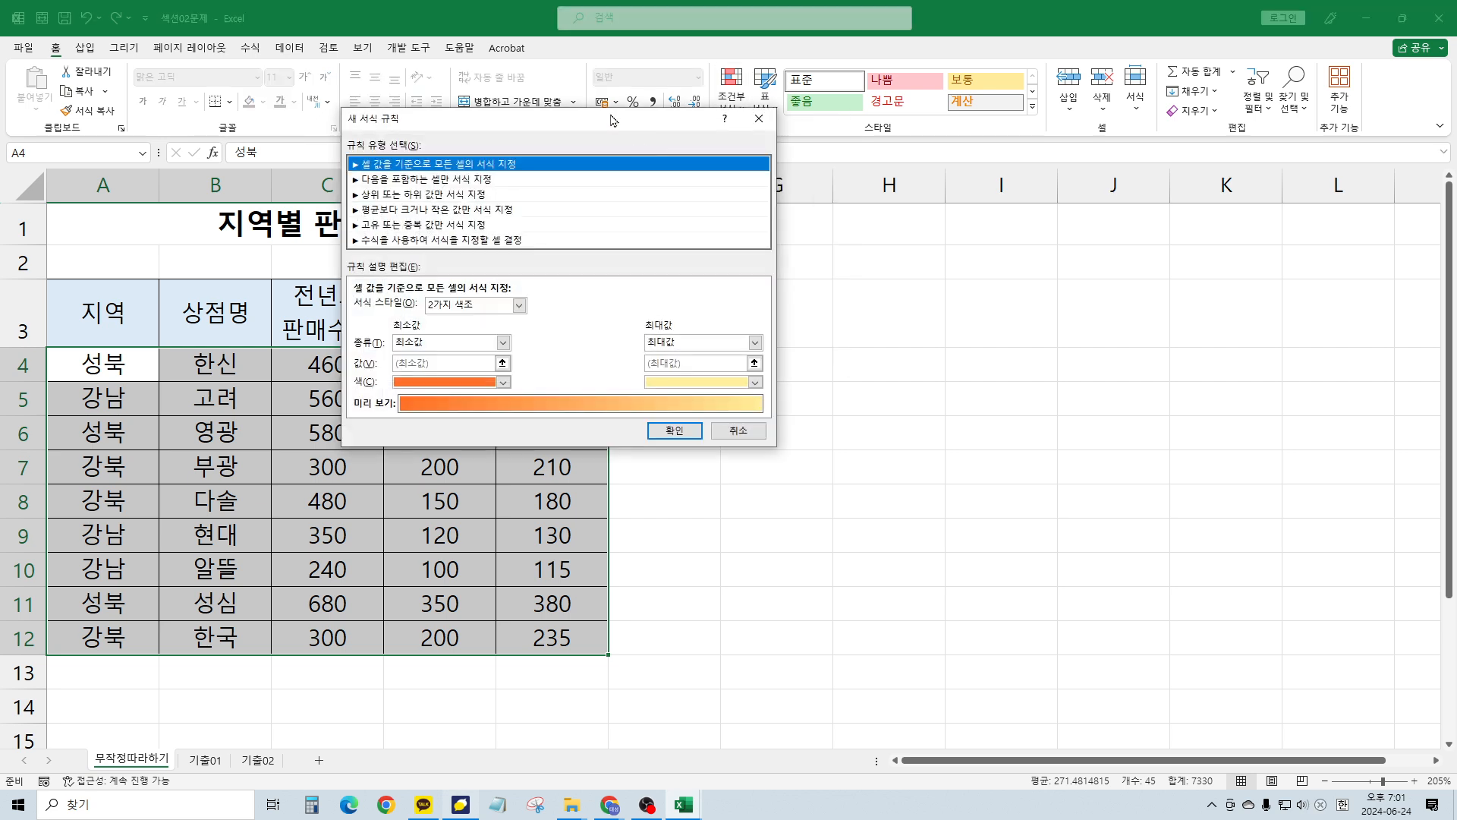
pyautogui.moveTo(613, 120); pyautogui.dragTo(905, 122)
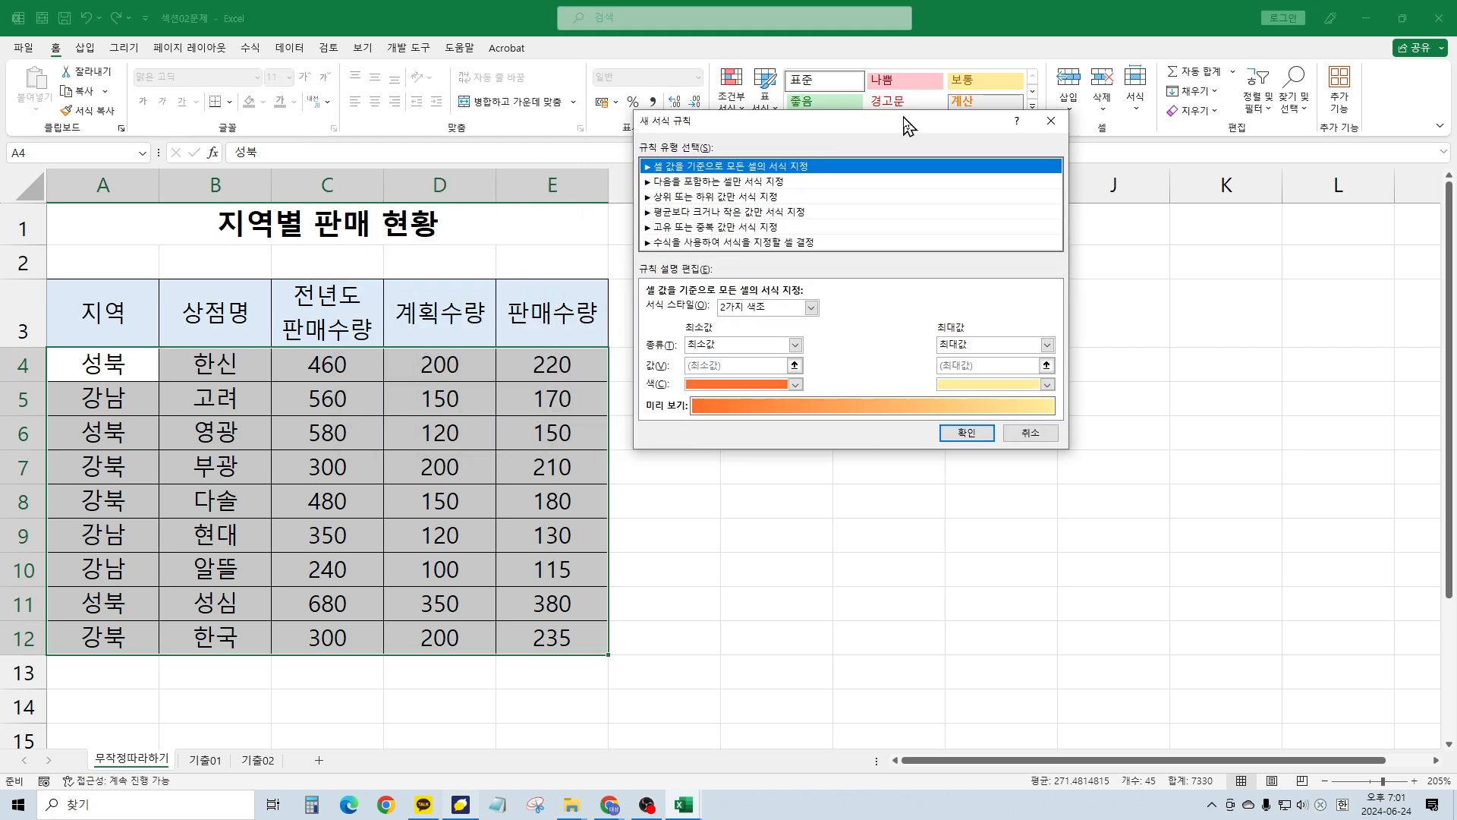
pyautogui.click(778, 242)
pyautogui.click(727, 311)
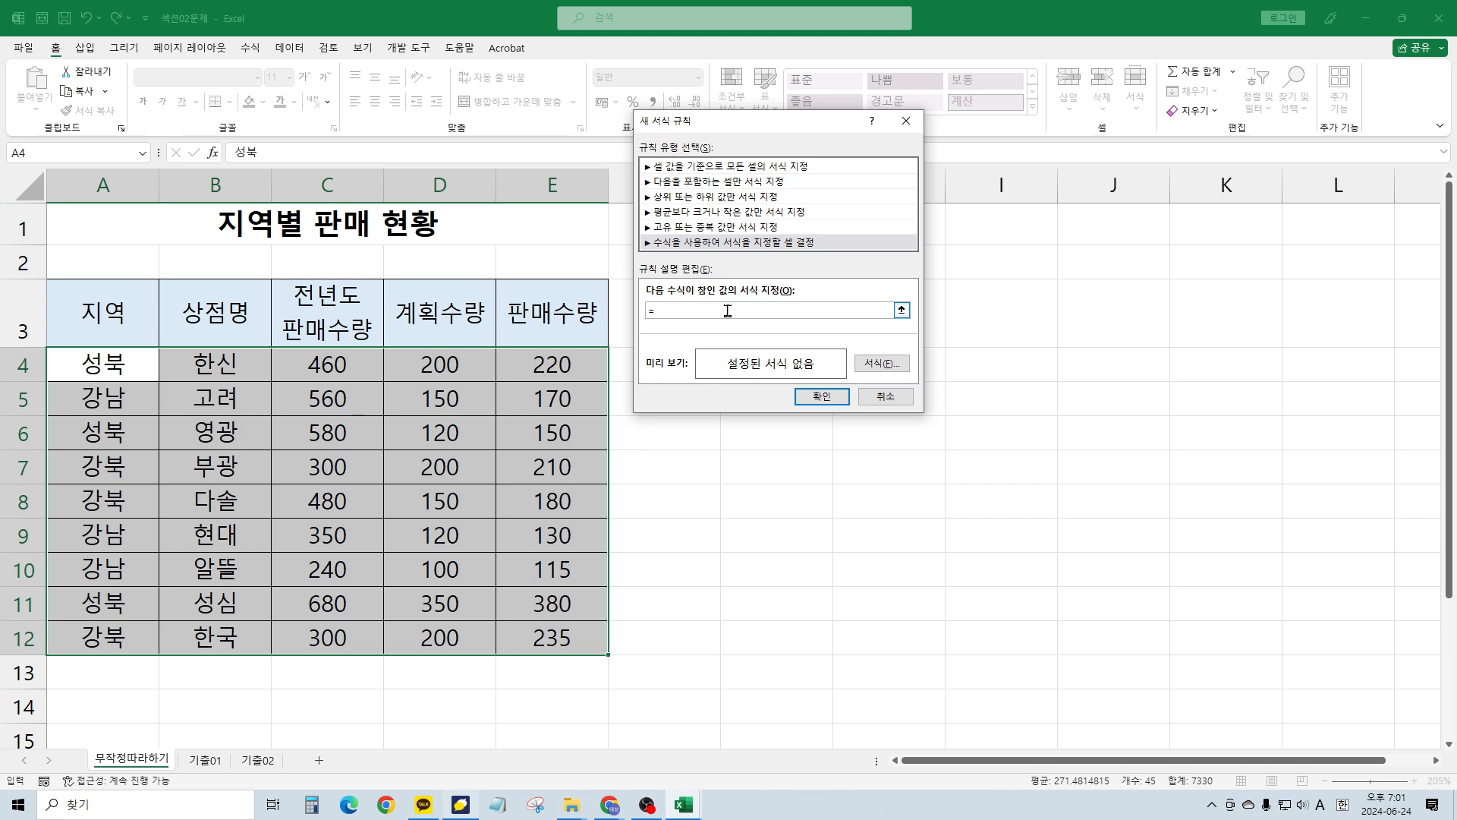
pyautogui.click(94, 367)
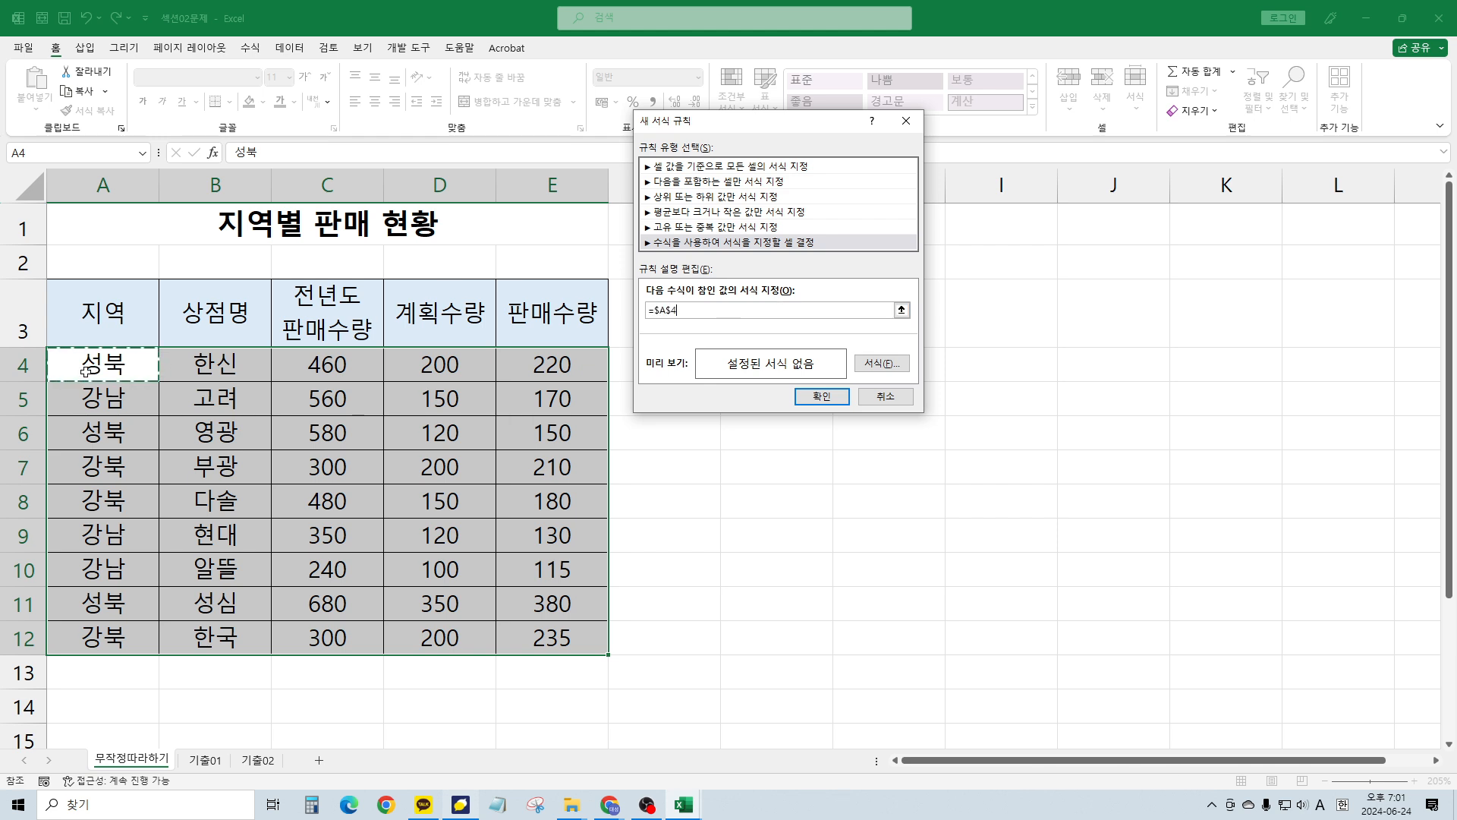
pyautogui.press('F4')
pyautogui.write('=')
pyautogui.write('"성부')
# Give the 성북 rule a light blue fill and apply it to A4:E12
pyautogui.click(1150, 294)
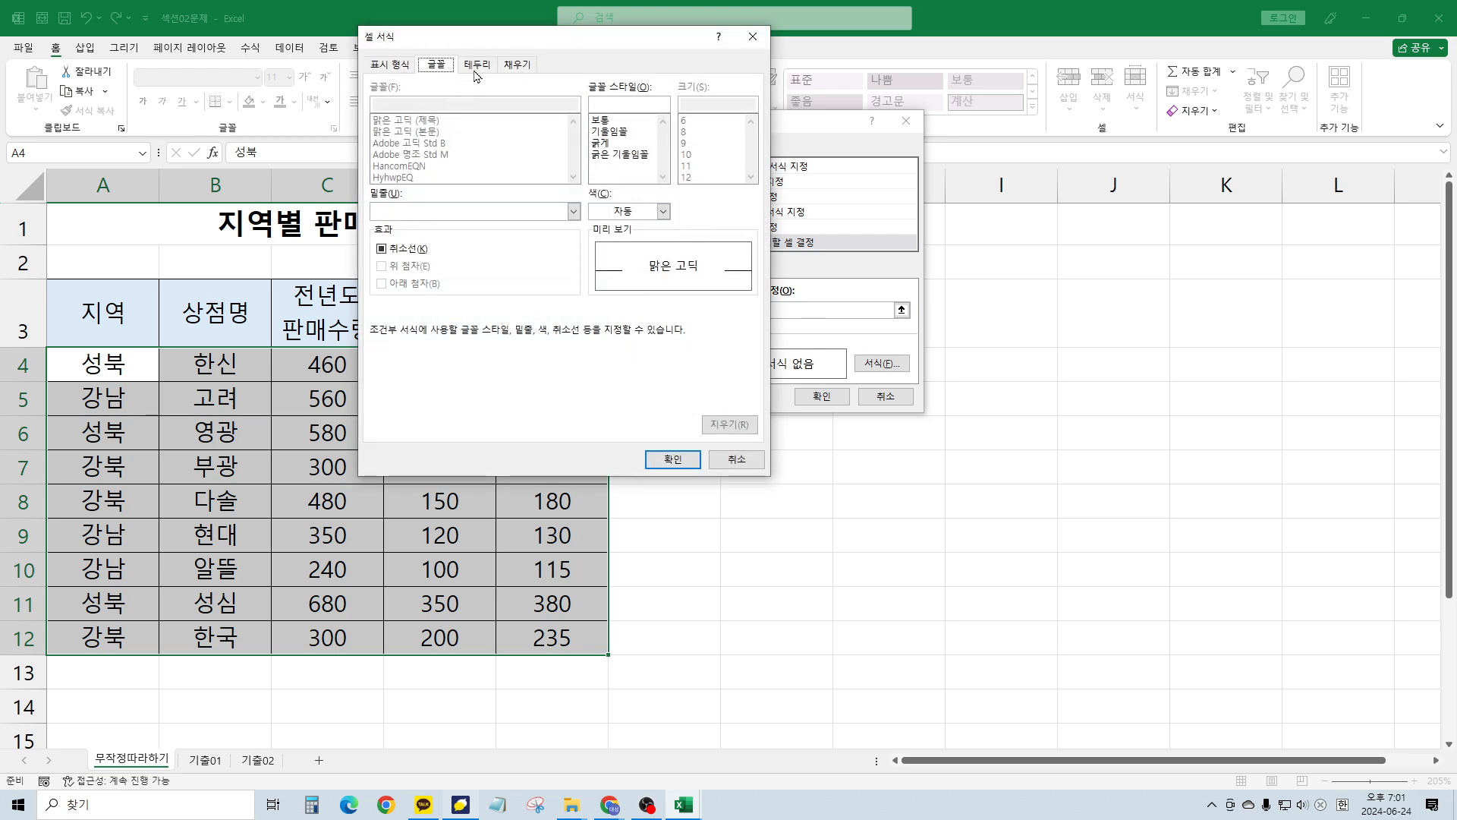
pyautogui.click(517, 63)
pyautogui.click(438, 160)
pyautogui.click(673, 458)
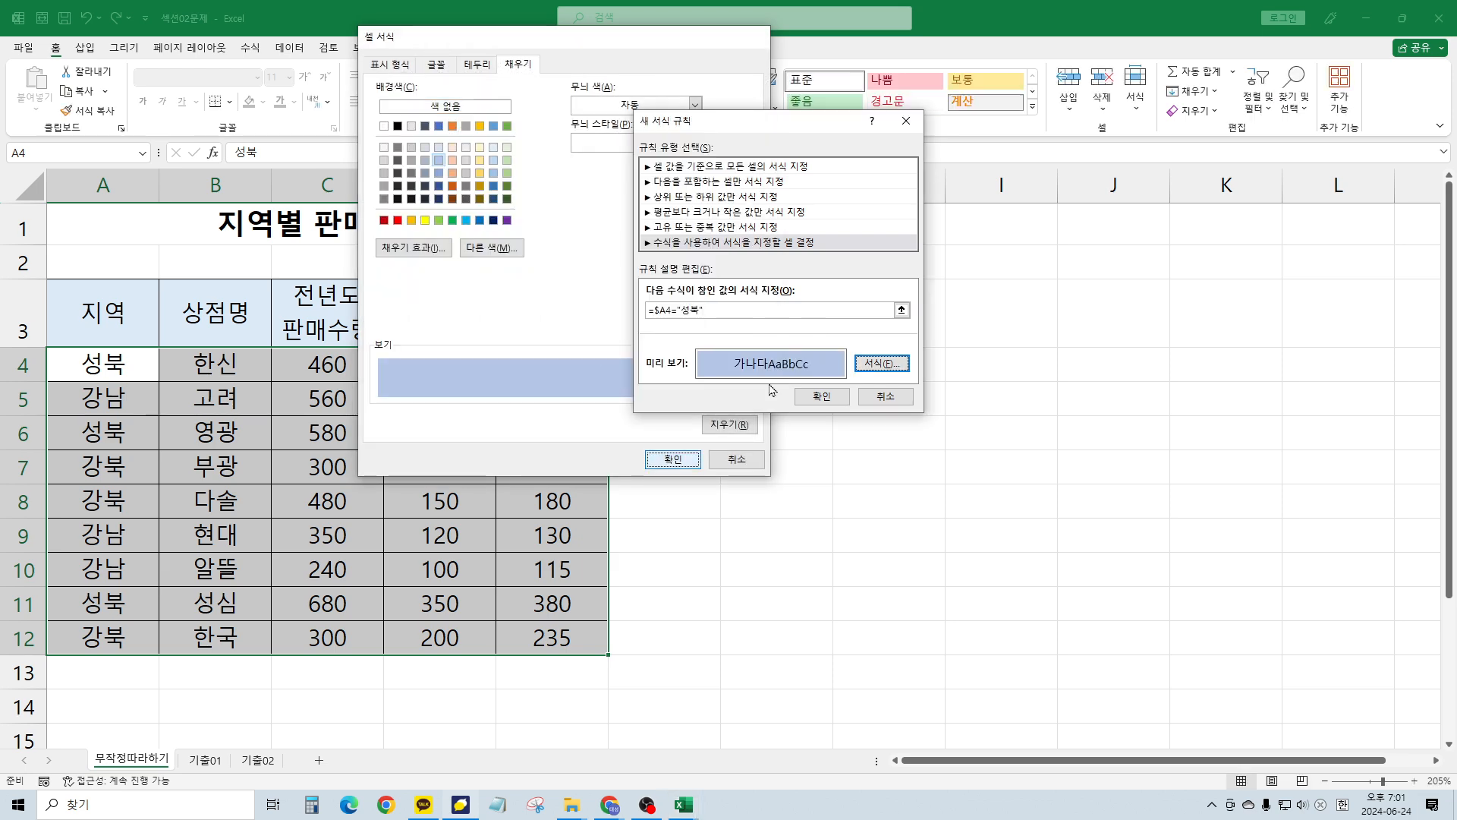
pyautogui.click(821, 396)
pyautogui.click(748, 435)
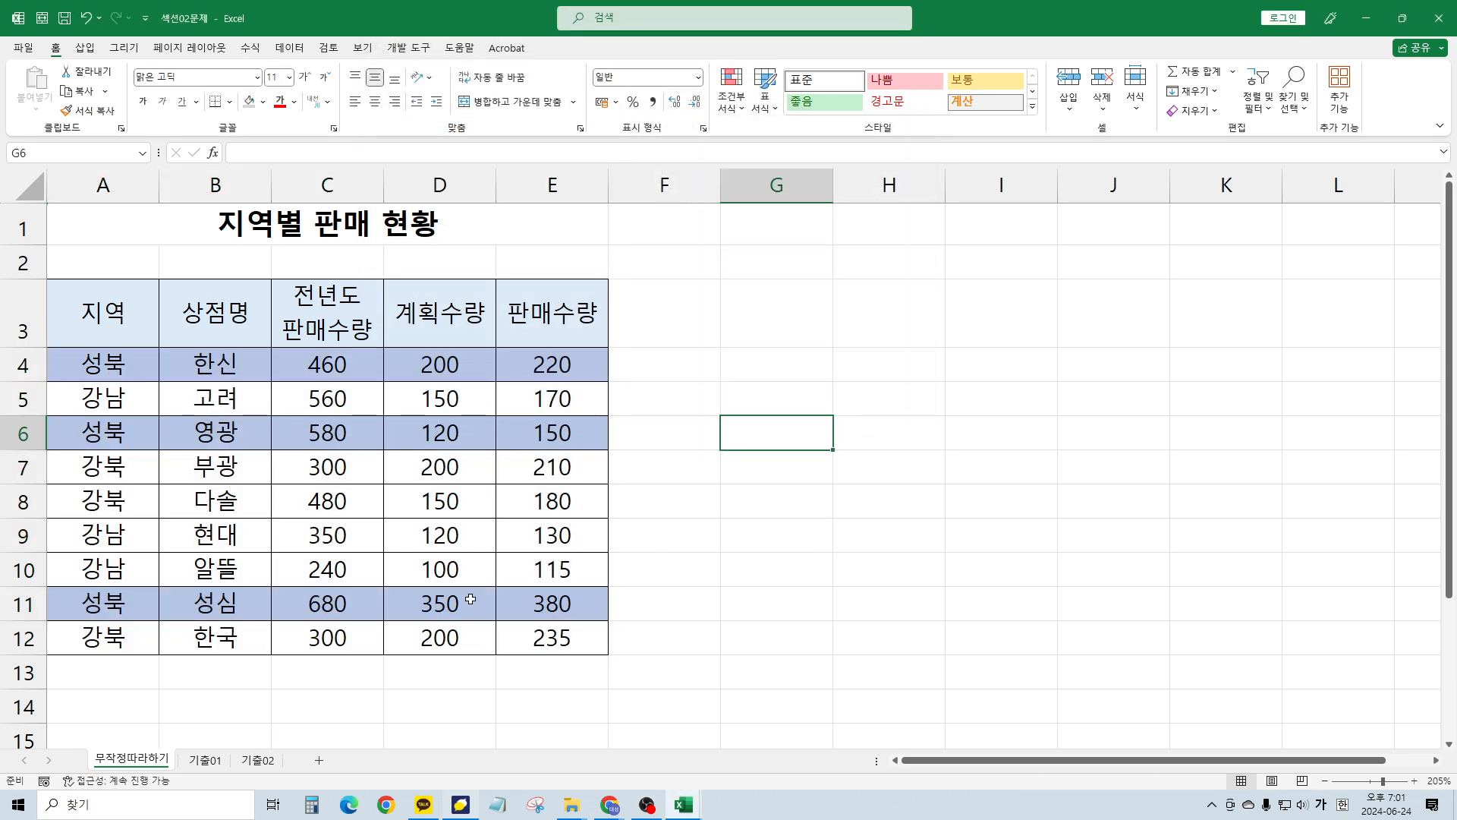
# Close the sales workbook without saving and switch to the 섹션03문제 workbook
pyautogui.click(291, 519)
pyautogui.click(1440, 18)
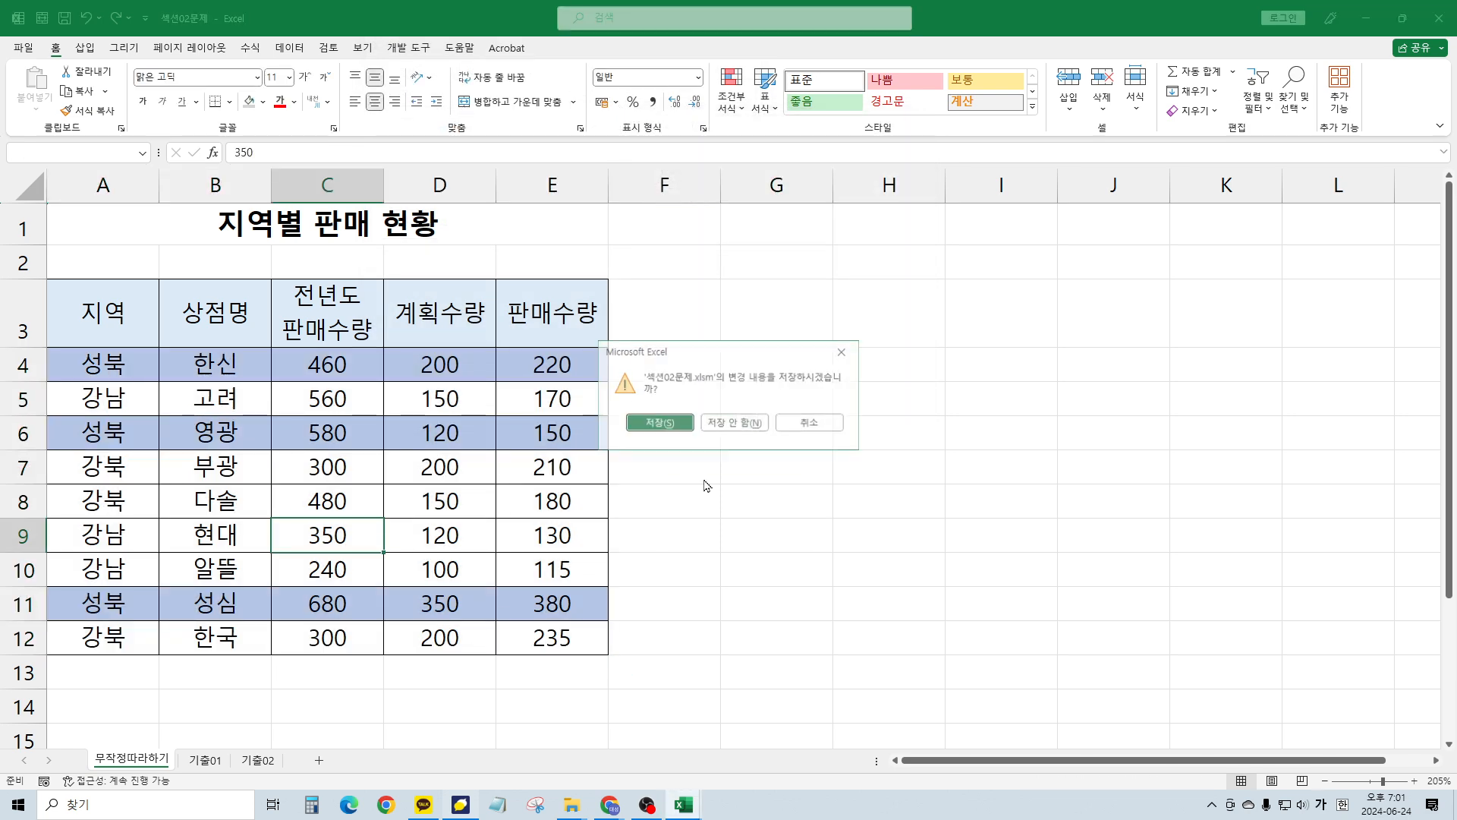
pyautogui.click(722, 422)
pyautogui.hotkey('alt', 'Tab')
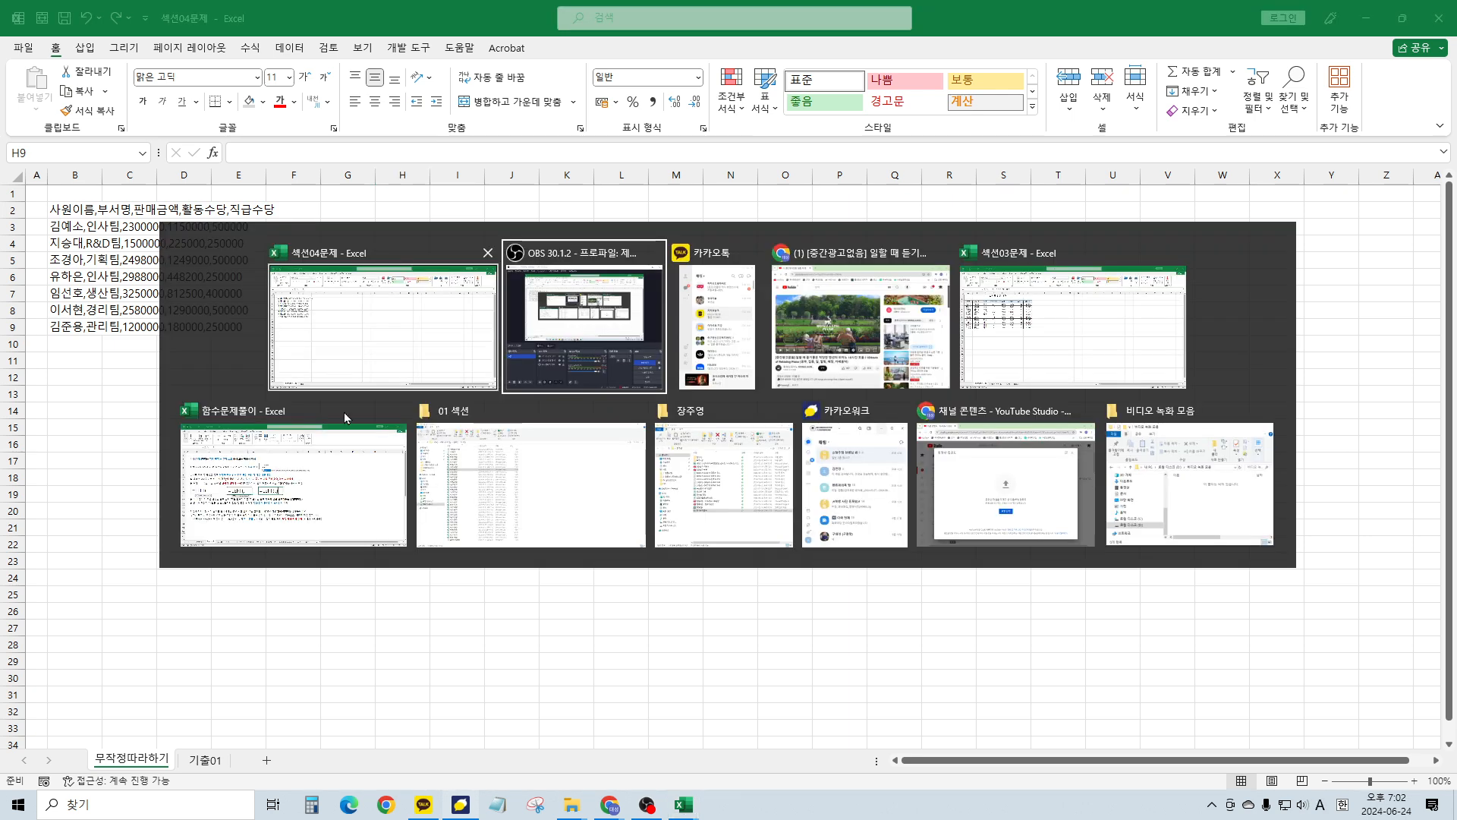
pyautogui.press('Tab')
pyautogui.press('Tab')
pyautogui.press('Tab')
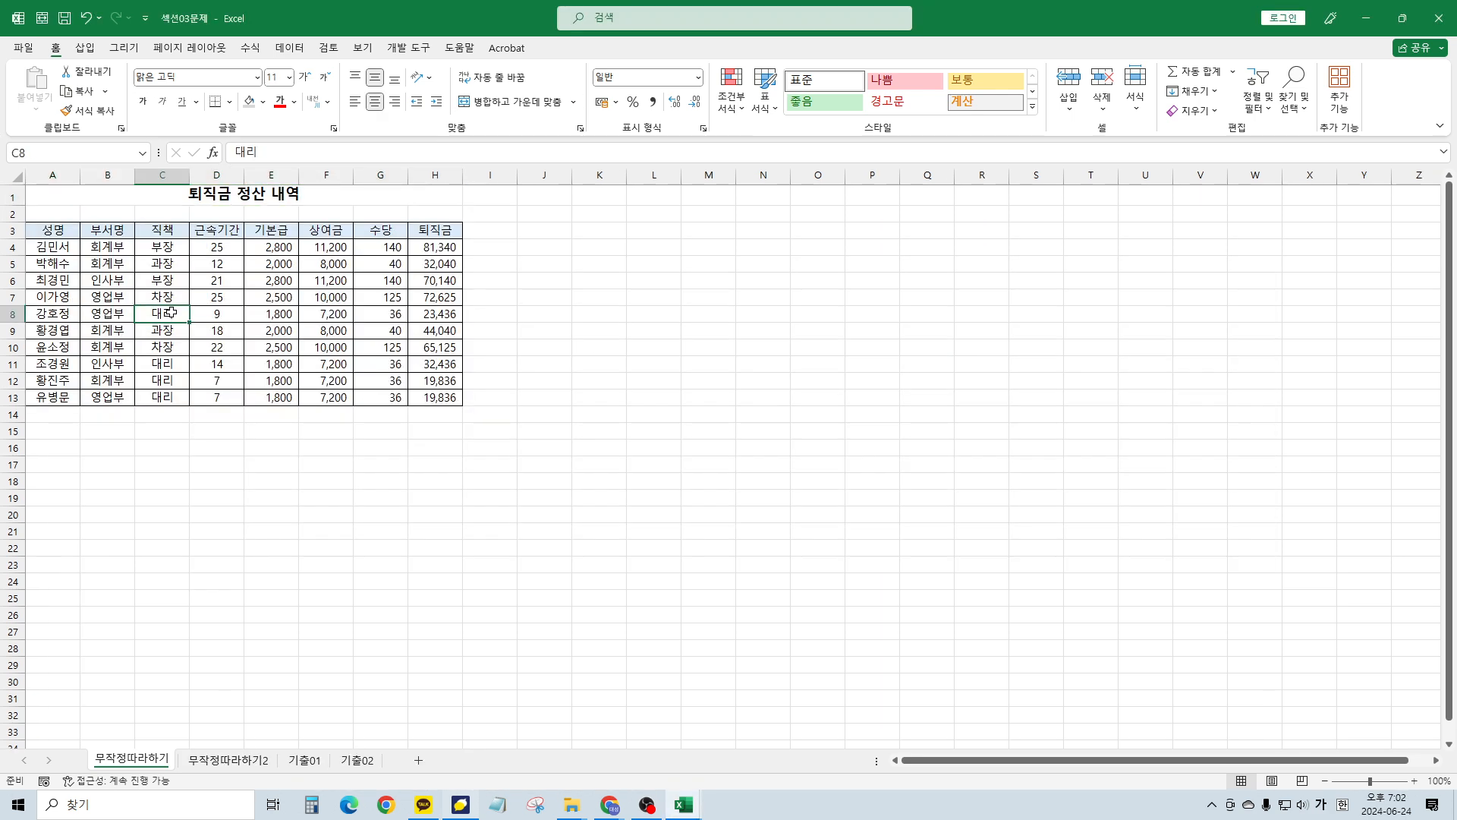
# Turn on filtering for the 퇴직금 정산 내역 table headers
pyautogui.keyDown('ctrl'); pyautogui.scroll(7, 183, 312); pyautogui.keyUp('ctrl')
pyautogui.click(218, 316)
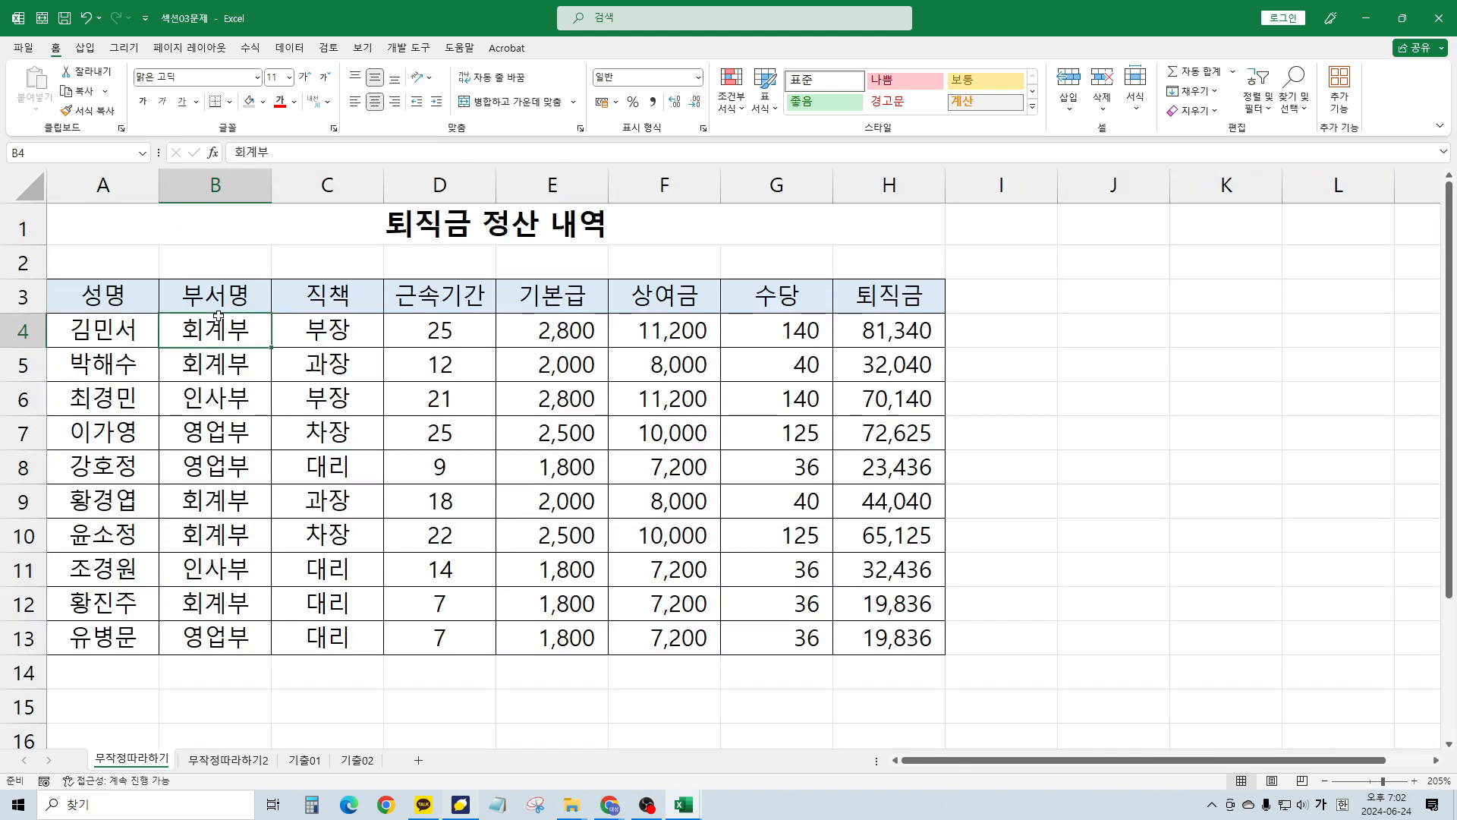
pyautogui.click(294, 308)
pyautogui.click(289, 49)
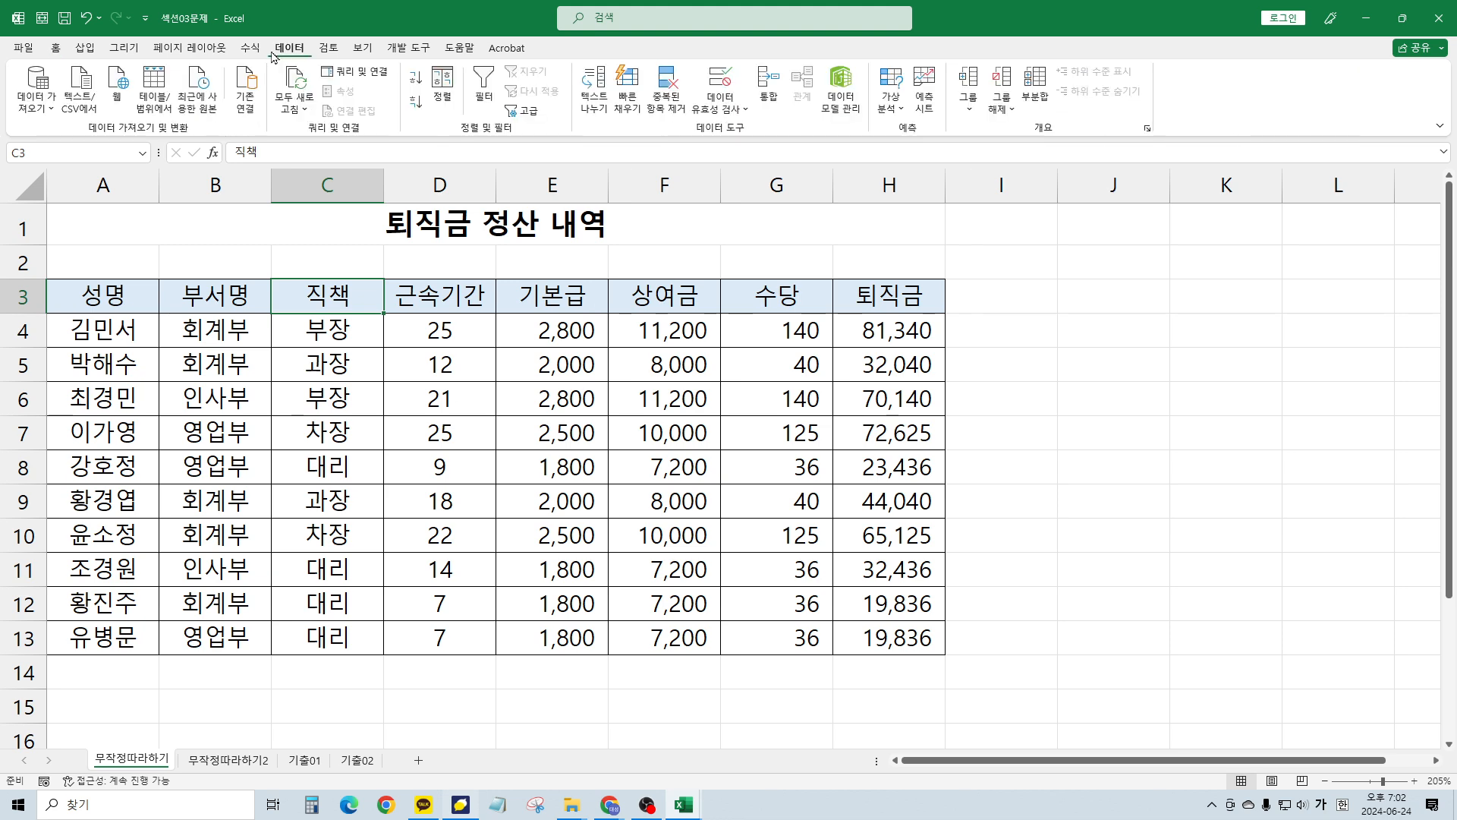
pyautogui.click(484, 85)
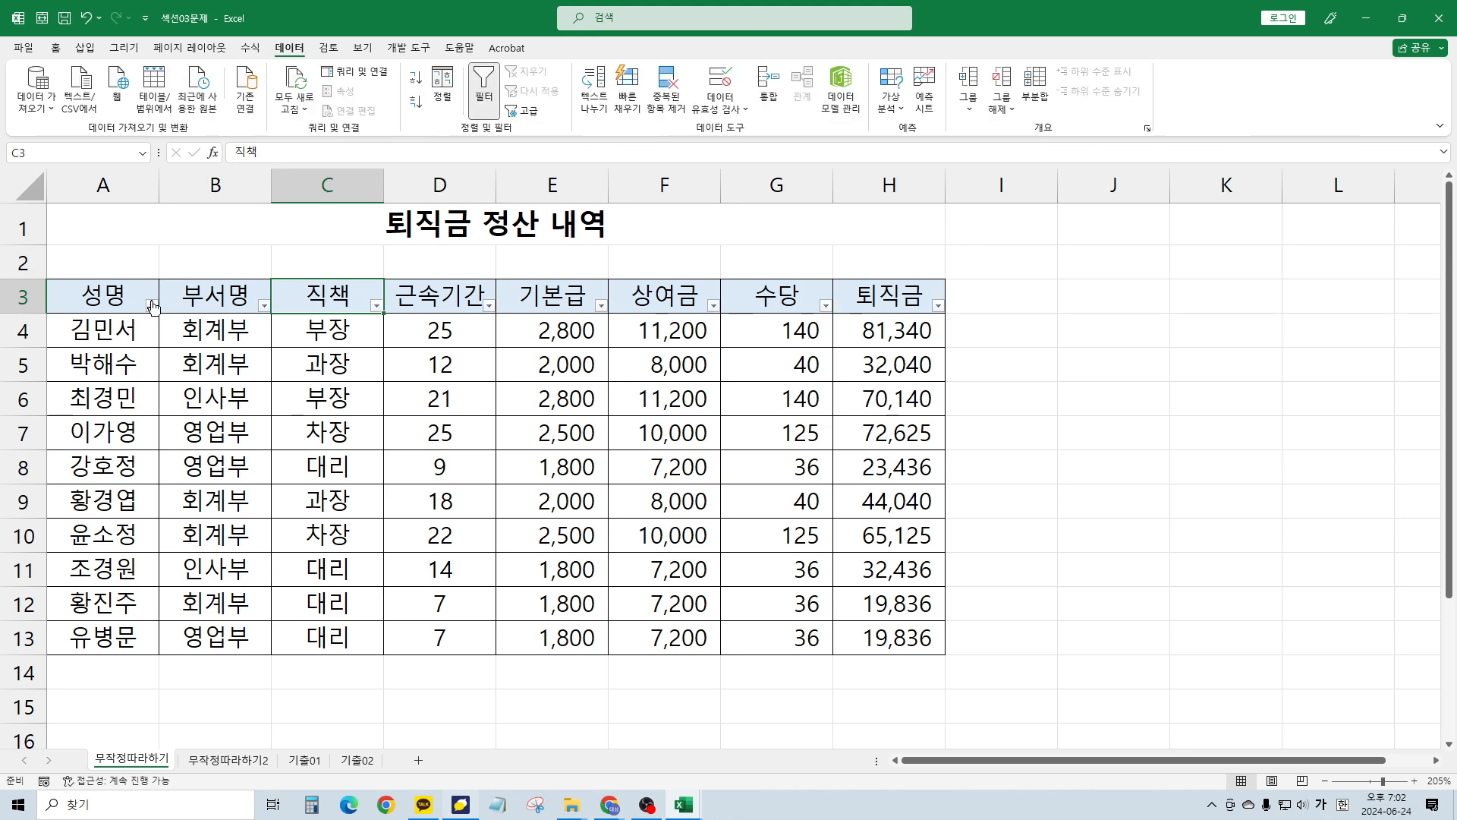
# Filter the 근속기간 column to values greater than or equal to 25
pyautogui.click(307, 437)
pyautogui.scroll(1, 311, 439)
pyautogui.click(486, 416)
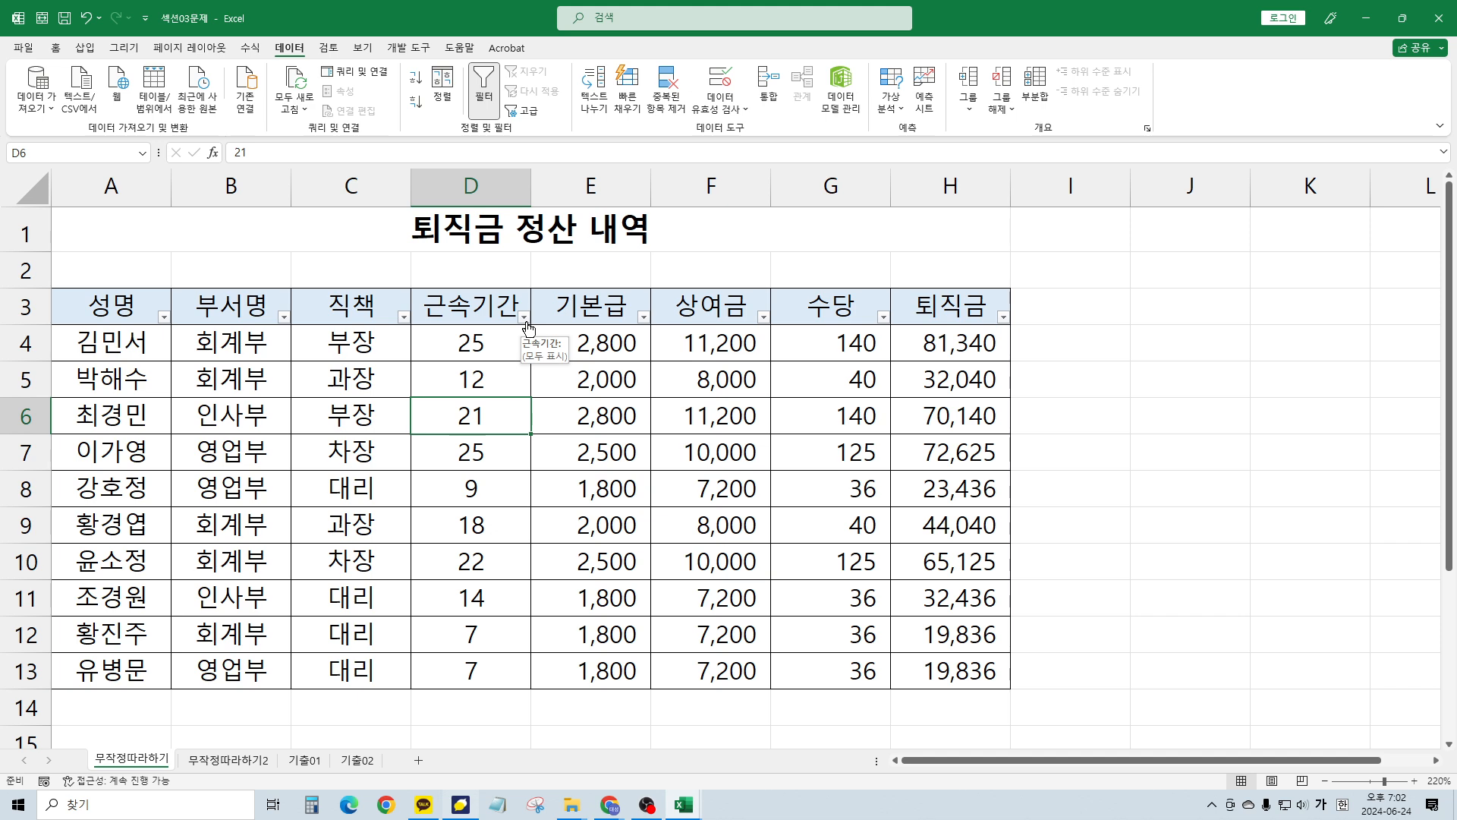
pyautogui.click(525, 319)
pyautogui.moveTo(521, 459)
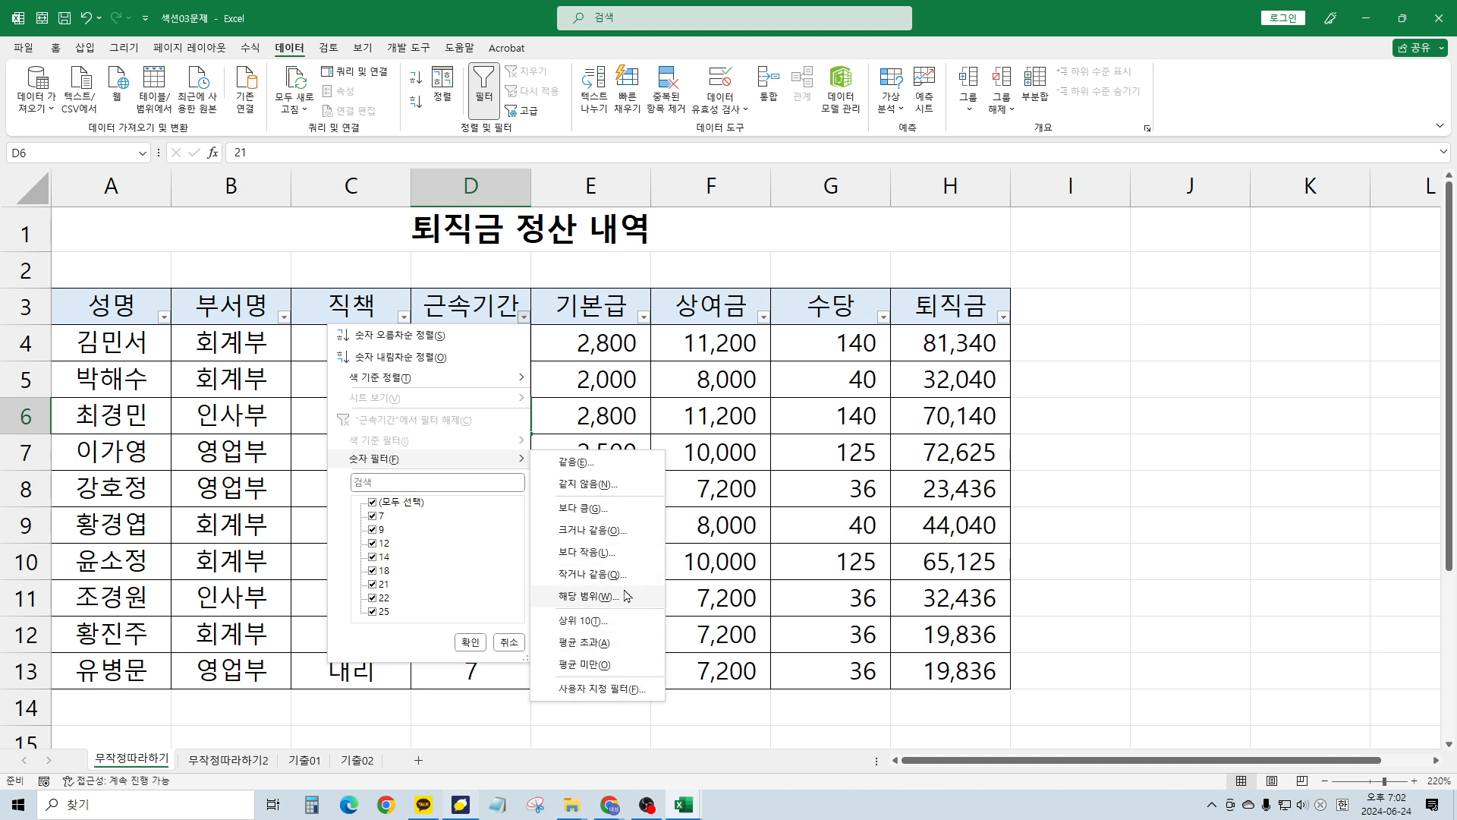
pyautogui.click(620, 531)
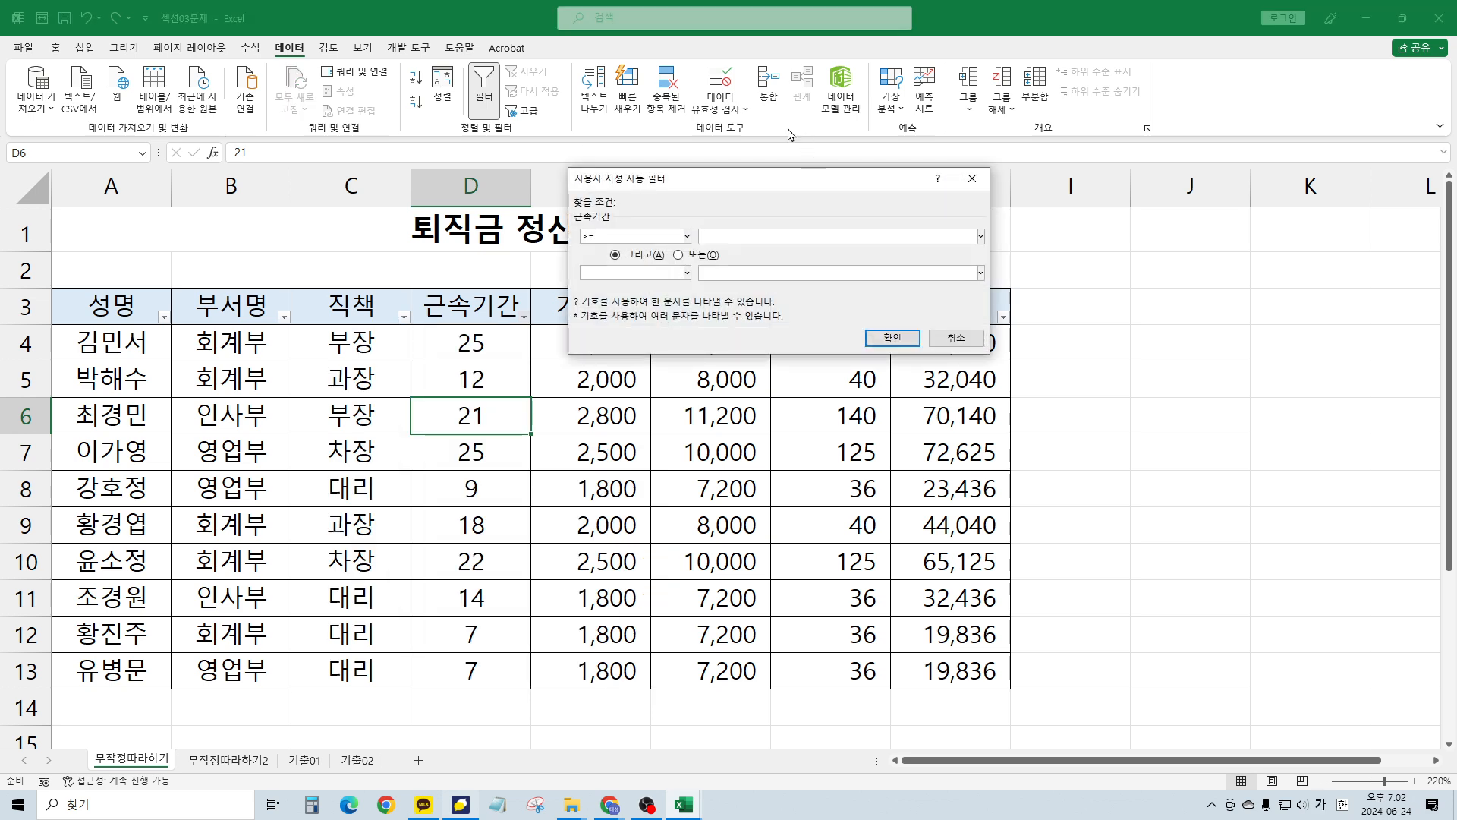
pyautogui.moveTo(752, 182); pyautogui.dragTo(678, 124)
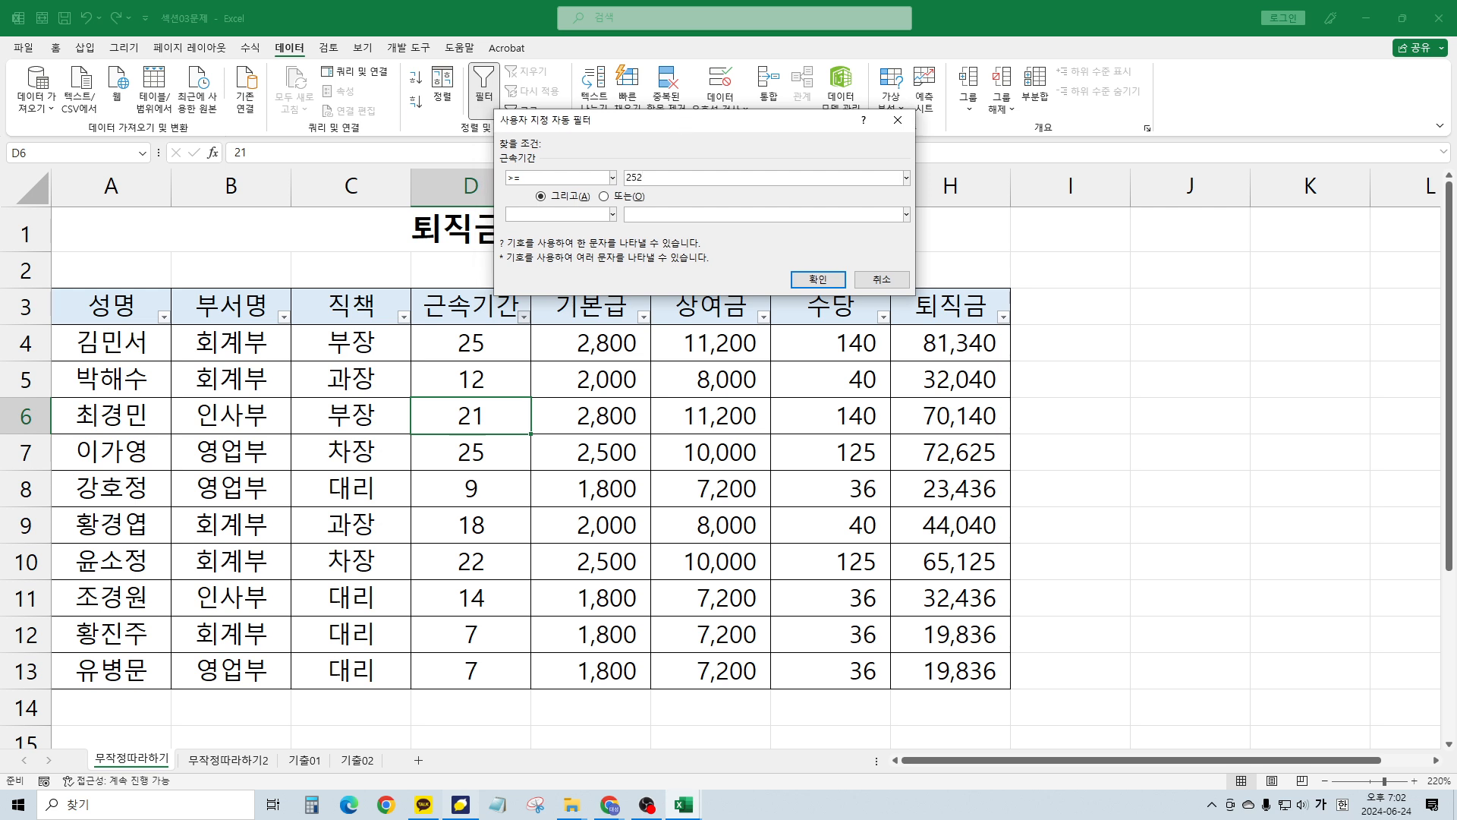
pyautogui.click(799, 275)
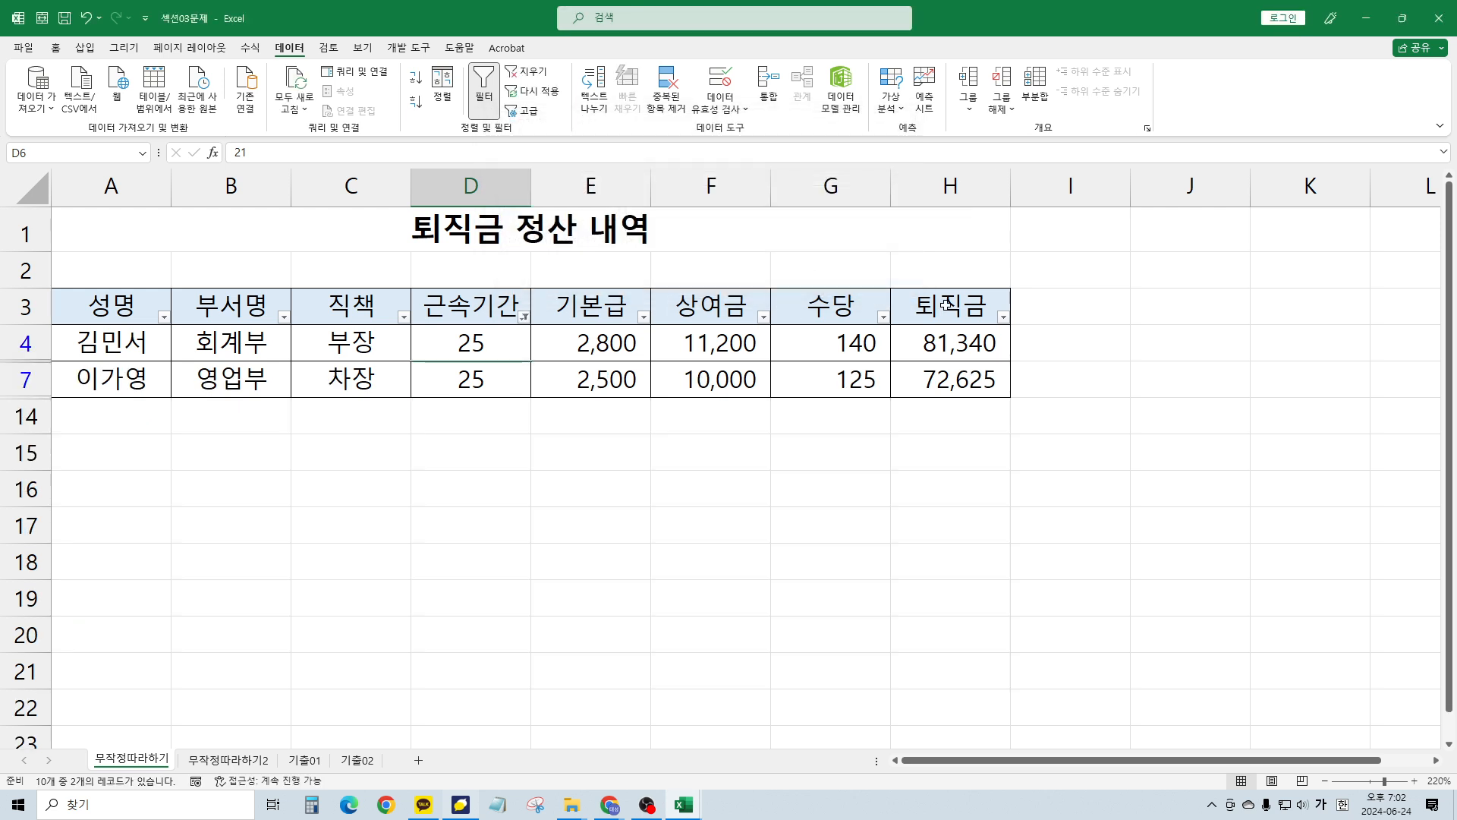
# Check the 퇴직금 filter options unchanged, then go to the 무작정따라하기2 sheet
pyautogui.click(987, 311)
pyautogui.click(1003, 317)
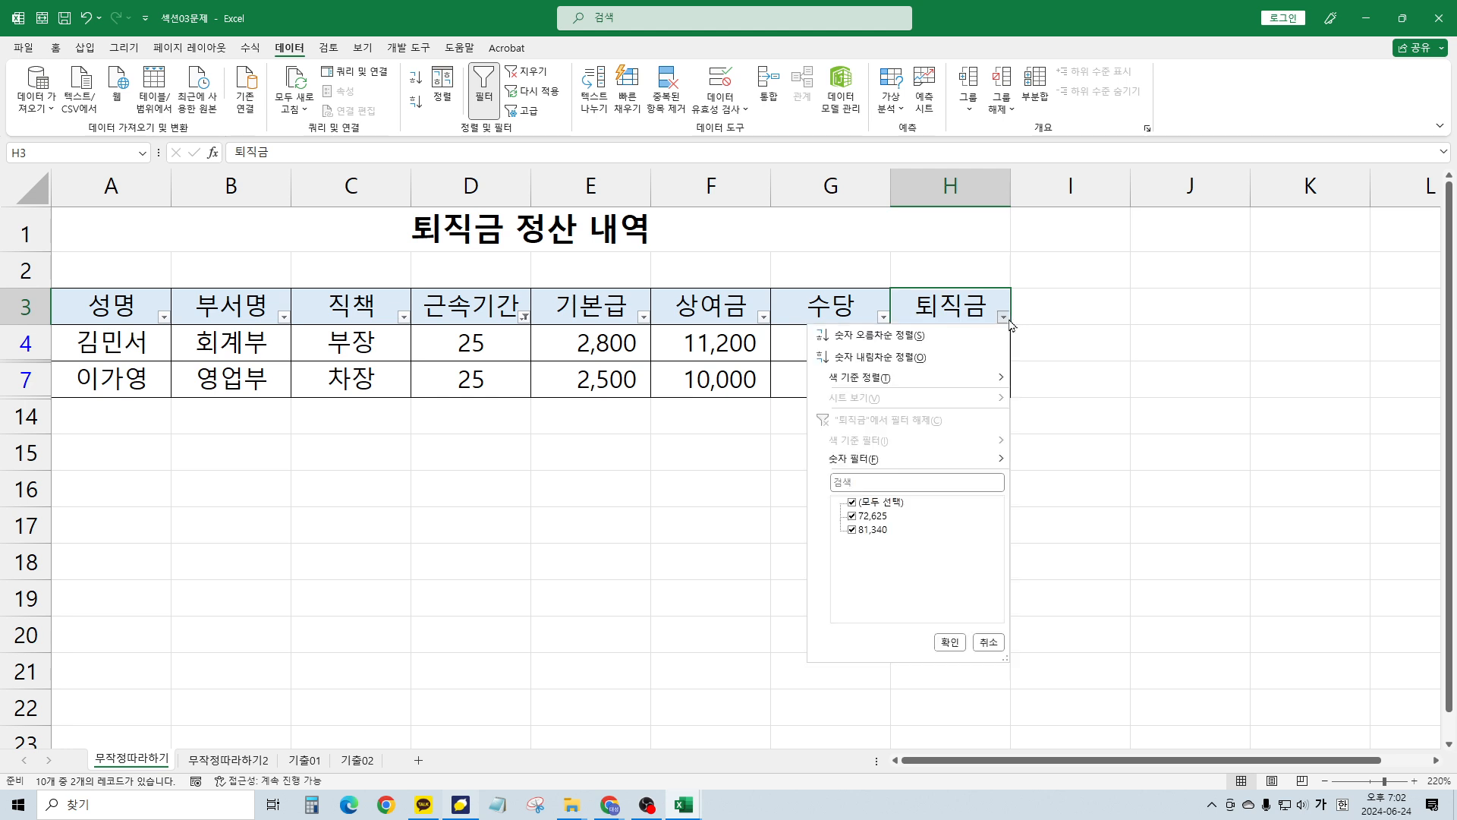
pyautogui.click(313, 437)
pyautogui.click(310, 455)
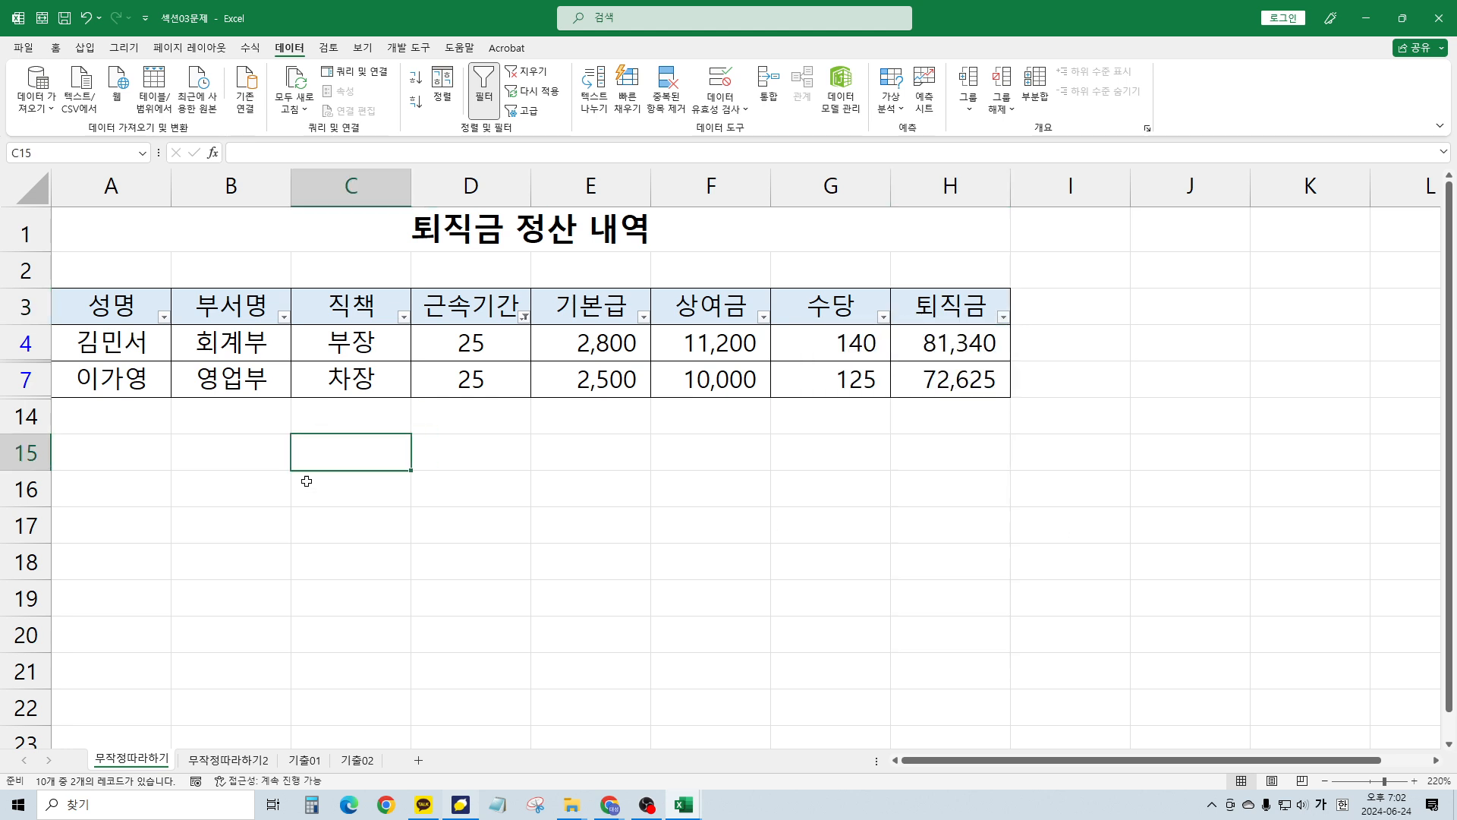
pyautogui.click(226, 759)
# Copy the 근속기간 and 퇴직금 headers into A16:B16 as a criteria range
pyautogui.click(156, 448)
pyautogui.click(61, 446)
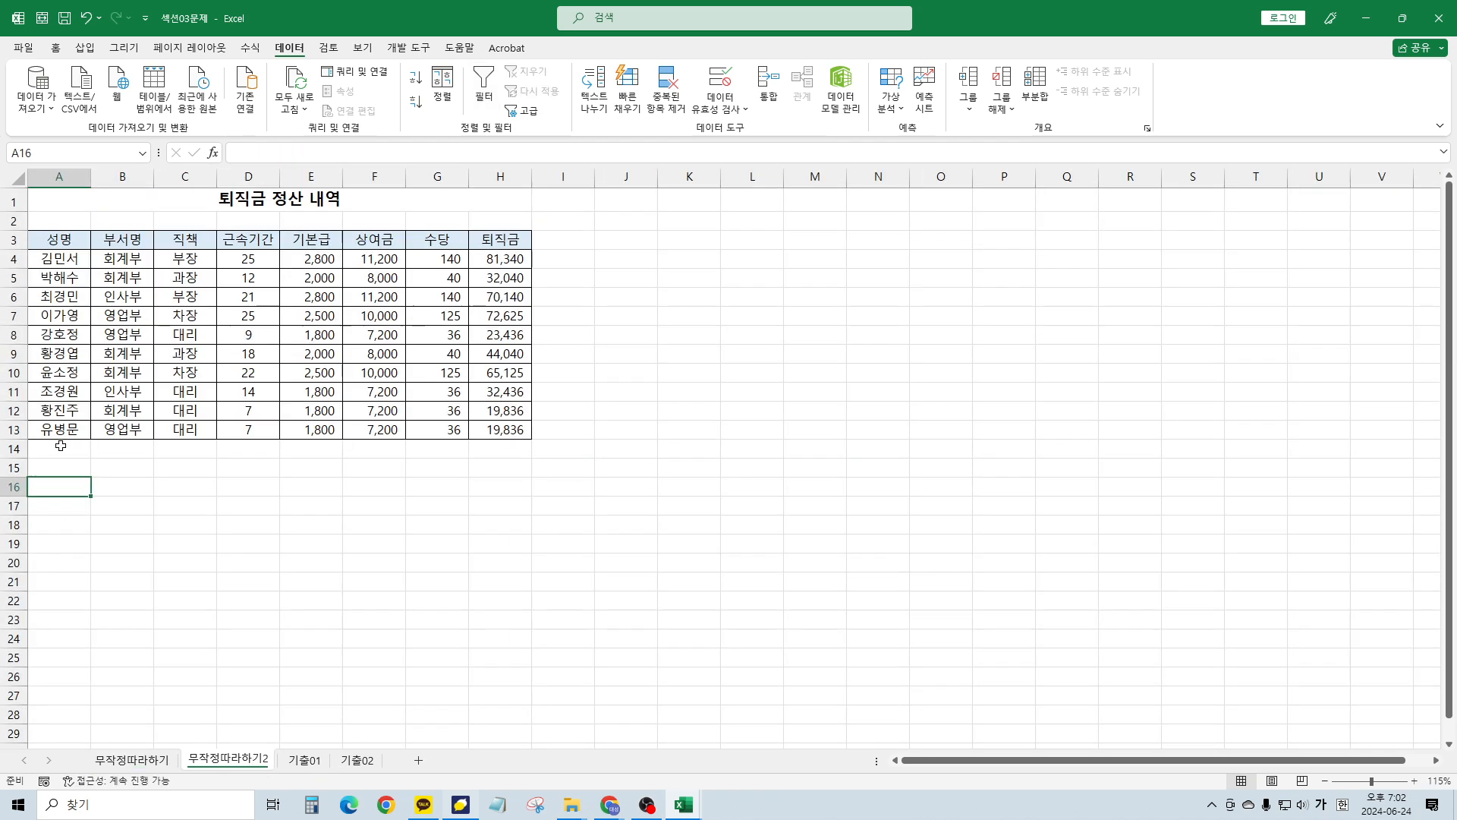
pyautogui.scroll(2, 185, 424)
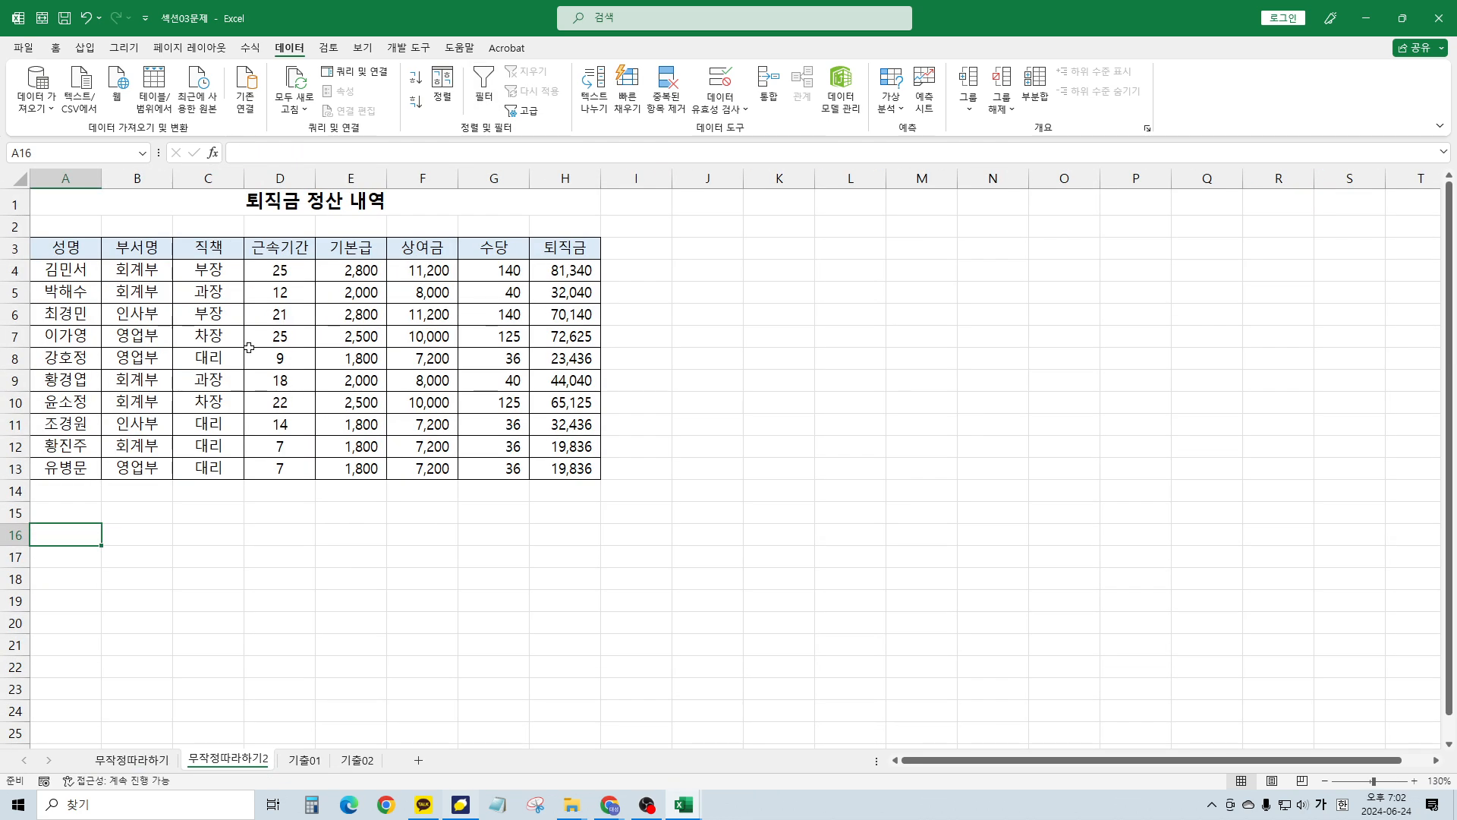
pyautogui.click(277, 336)
pyautogui.scroll(1, 286, 325)
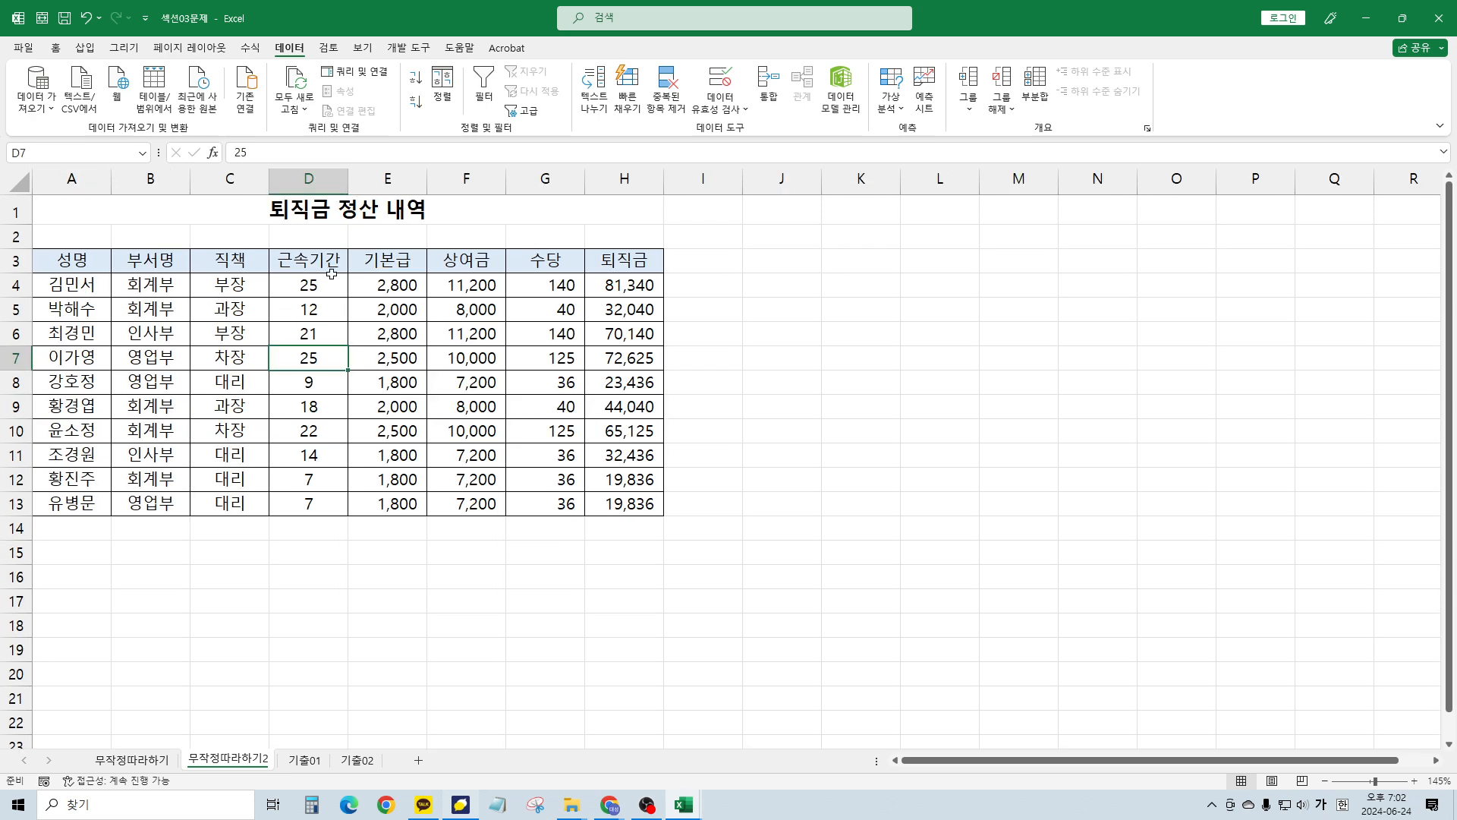
pyautogui.click(561, 303)
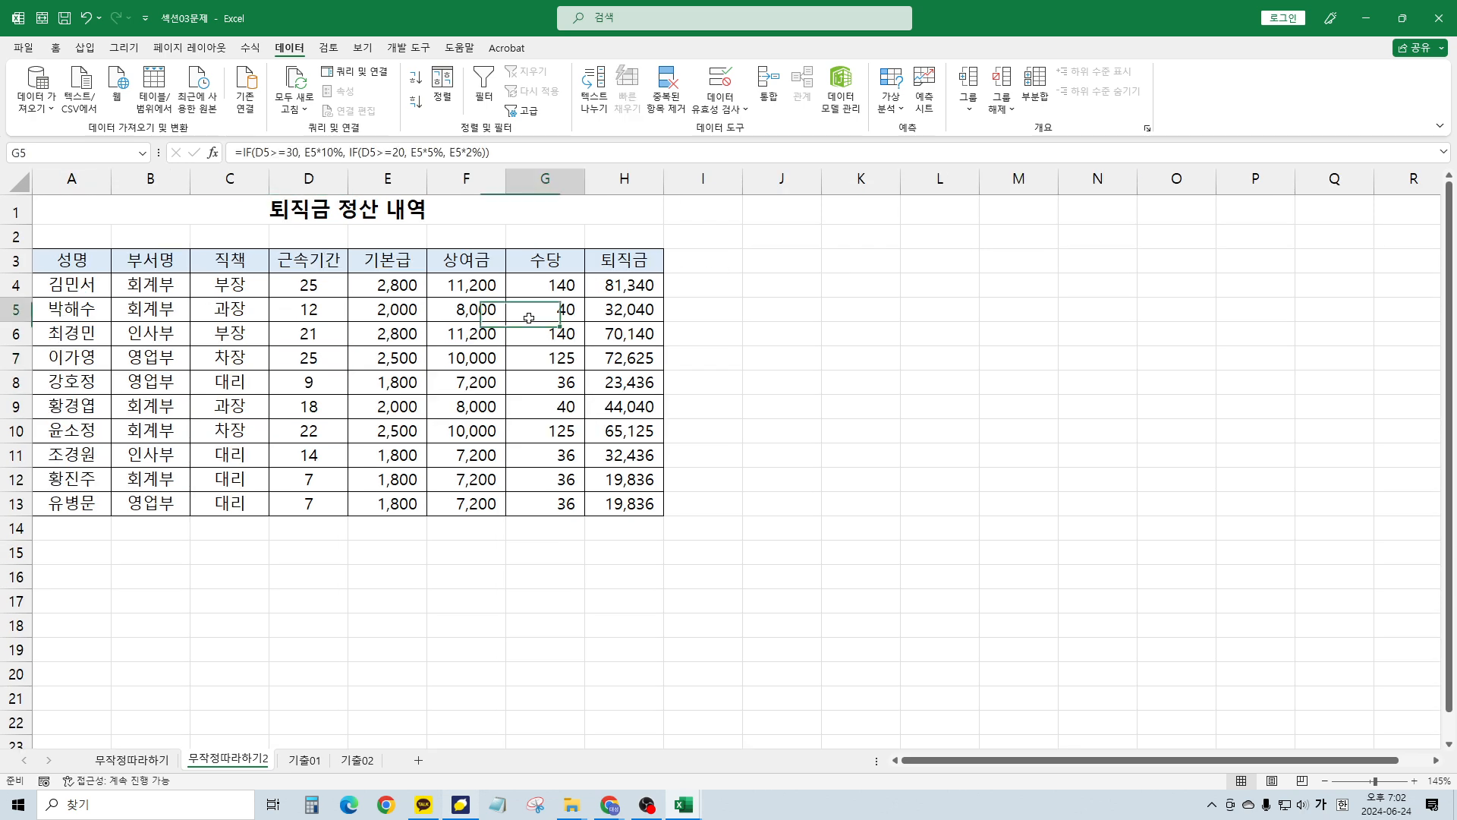
pyautogui.click(312, 262)
pyautogui.keyDown('ctrl'); pyautogui.click(627, 260); pyautogui.keyUp('ctrl')
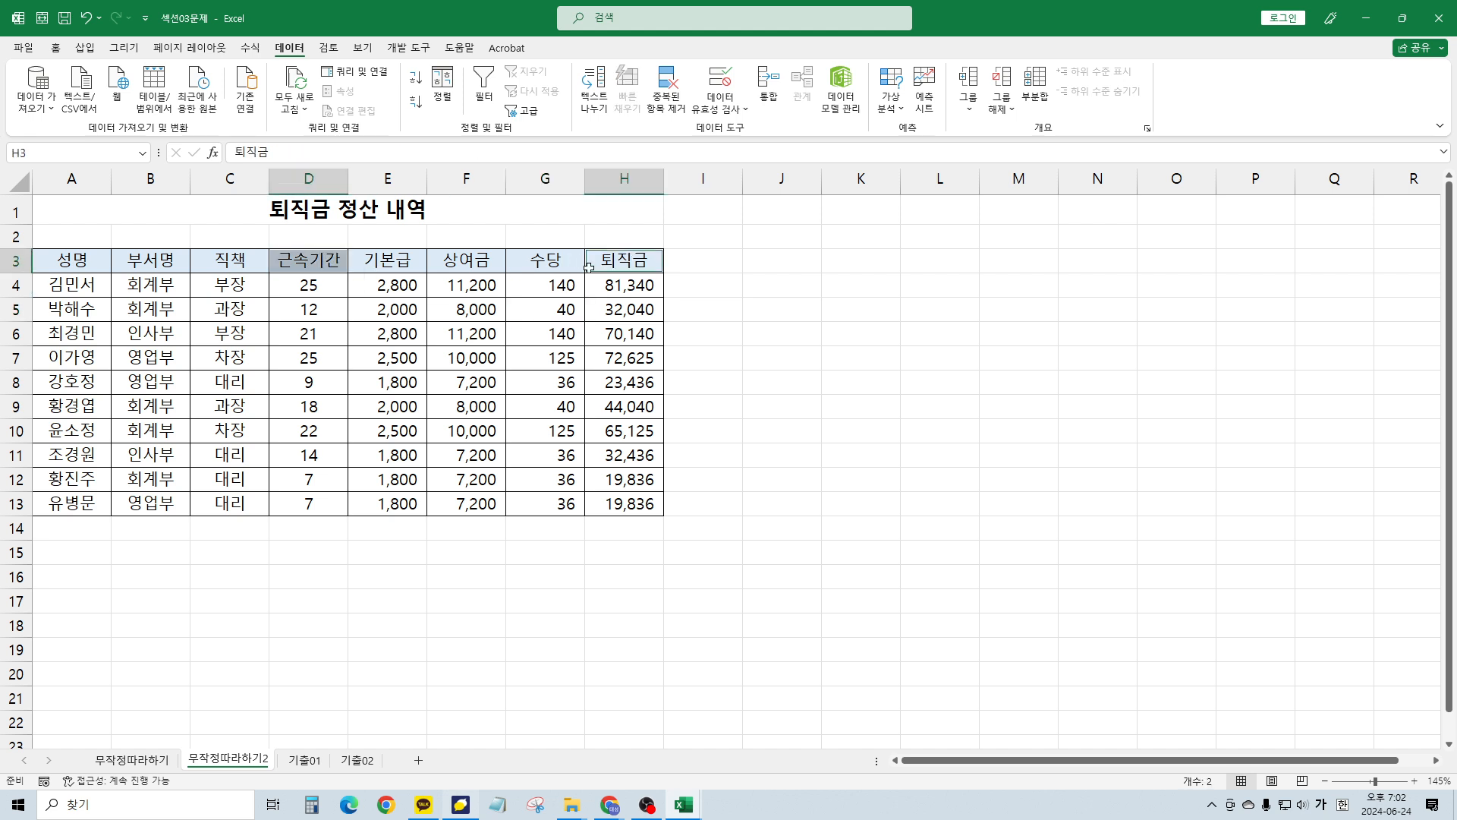
pyautogui.hotkey('ctrl', 'c')
pyautogui.click(94, 564)
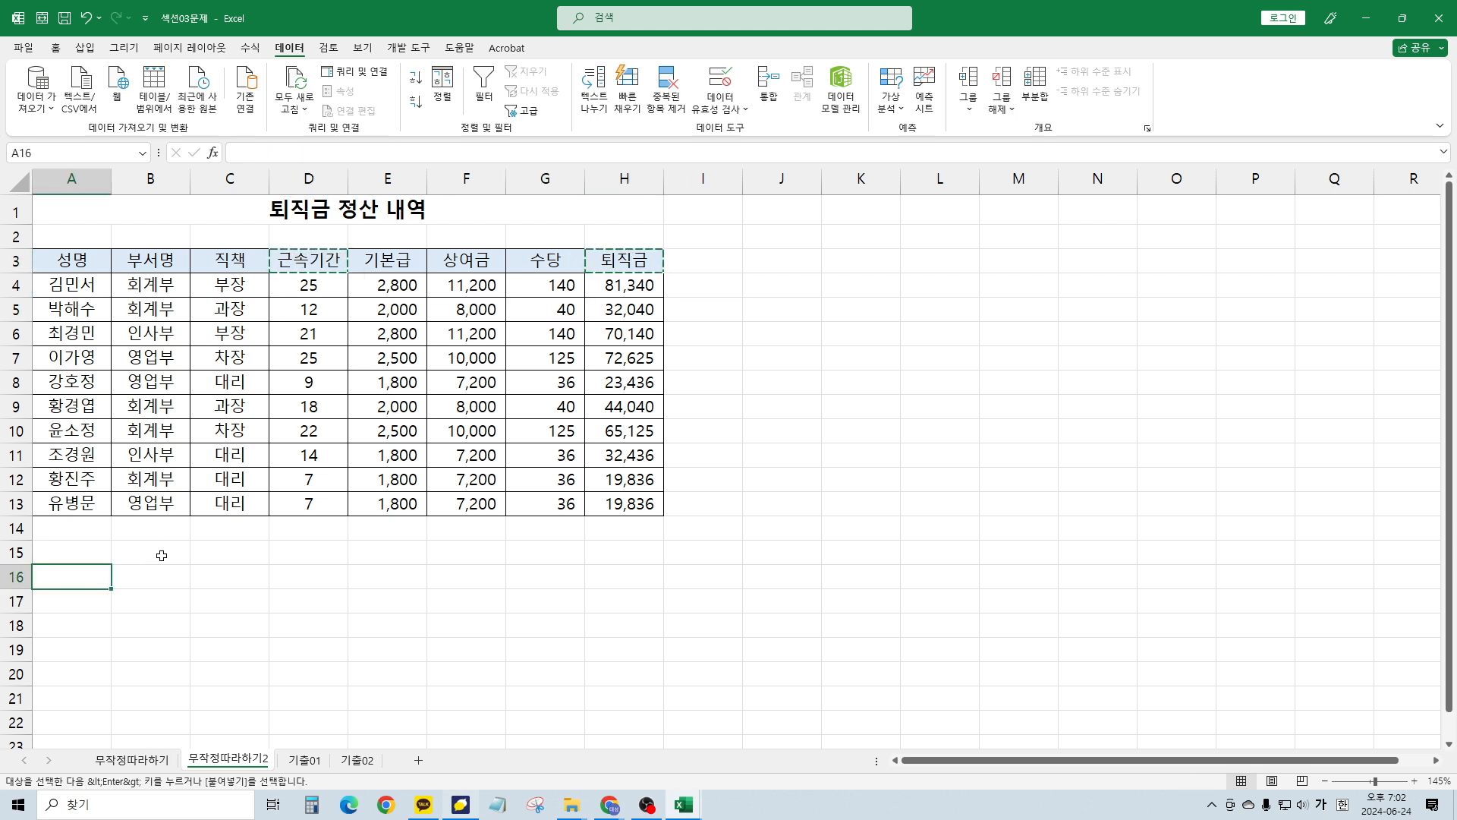
pyautogui.hotkey('ctrl', 'v')
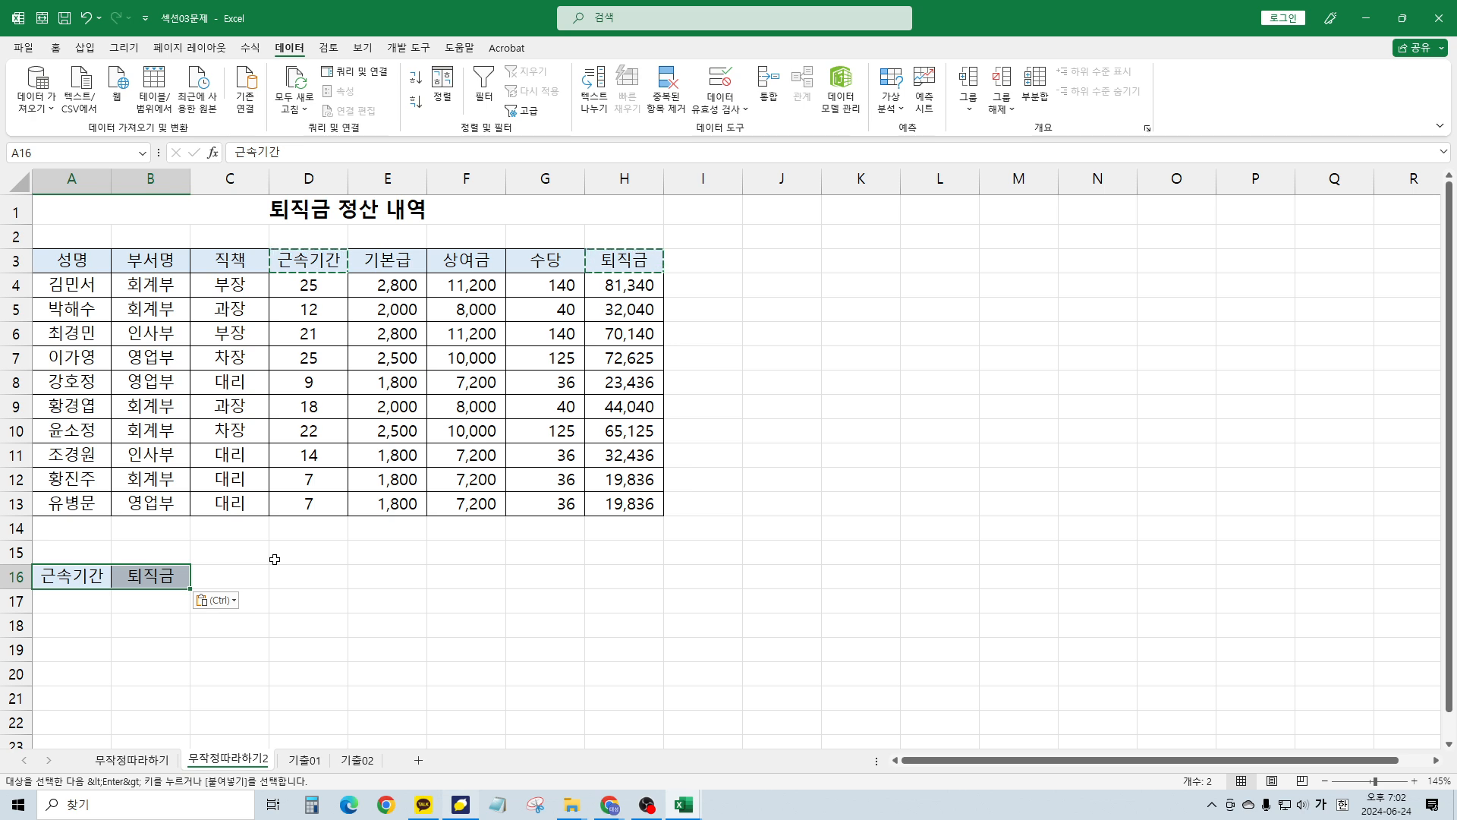
# Enter the criteria >=25 in A17 and >=50000 in B17
pyautogui.press('Down')
pyautogui.scroll(-3, 270, 560)
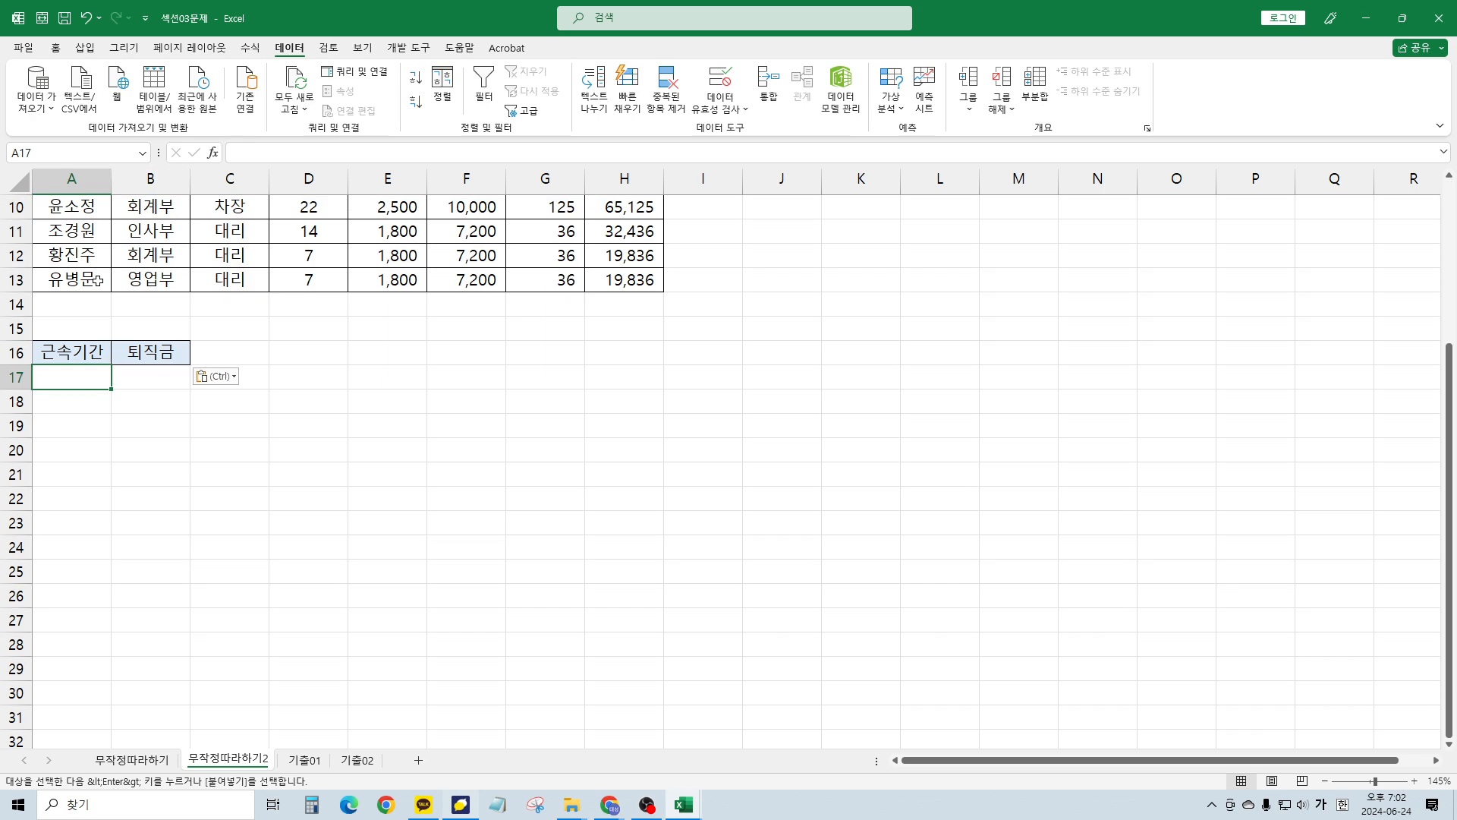
pyautogui.write('>=25')
pyautogui.press('Tab')
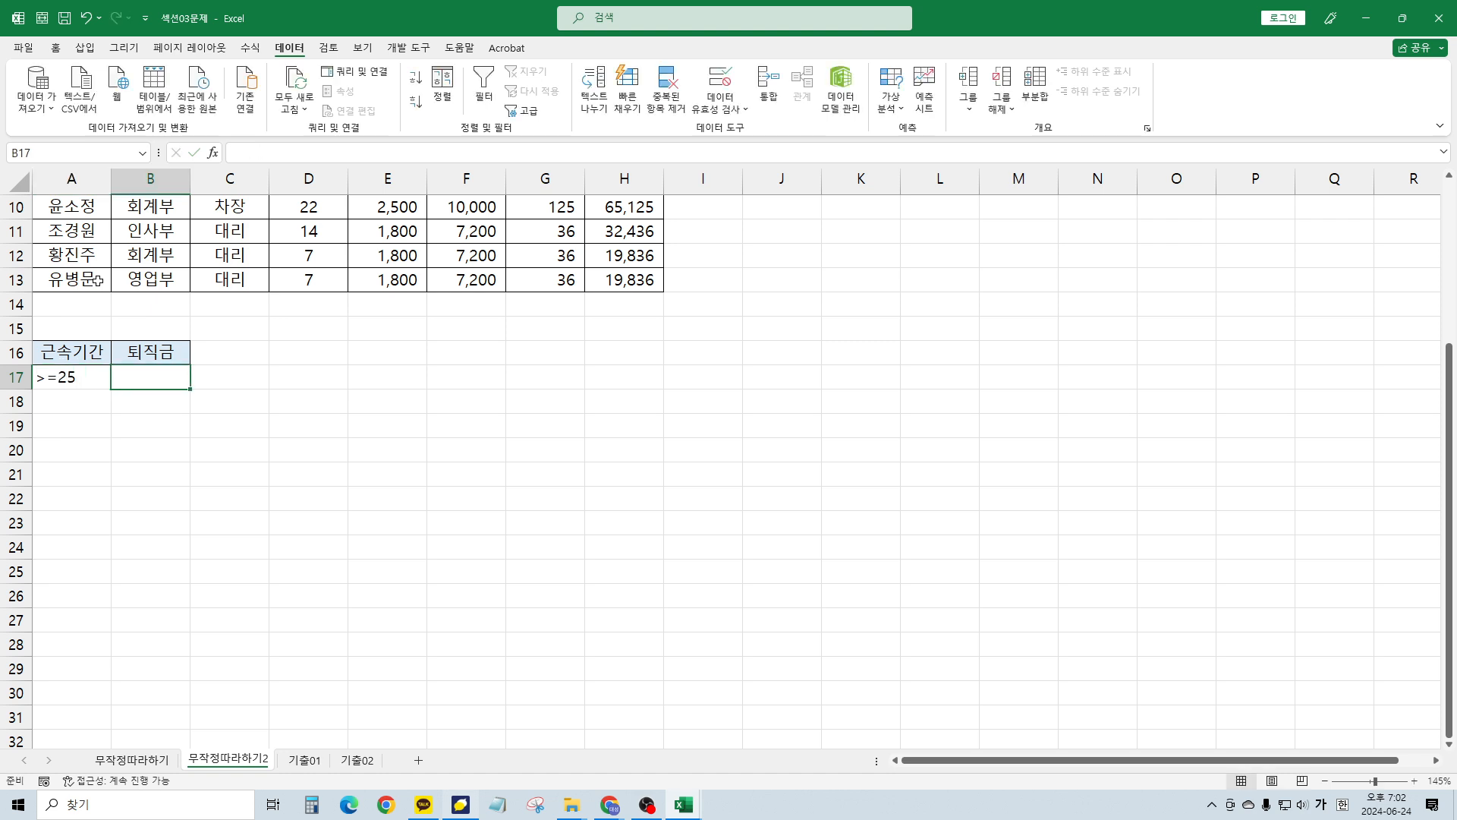
pyautogui.write('>=5000')
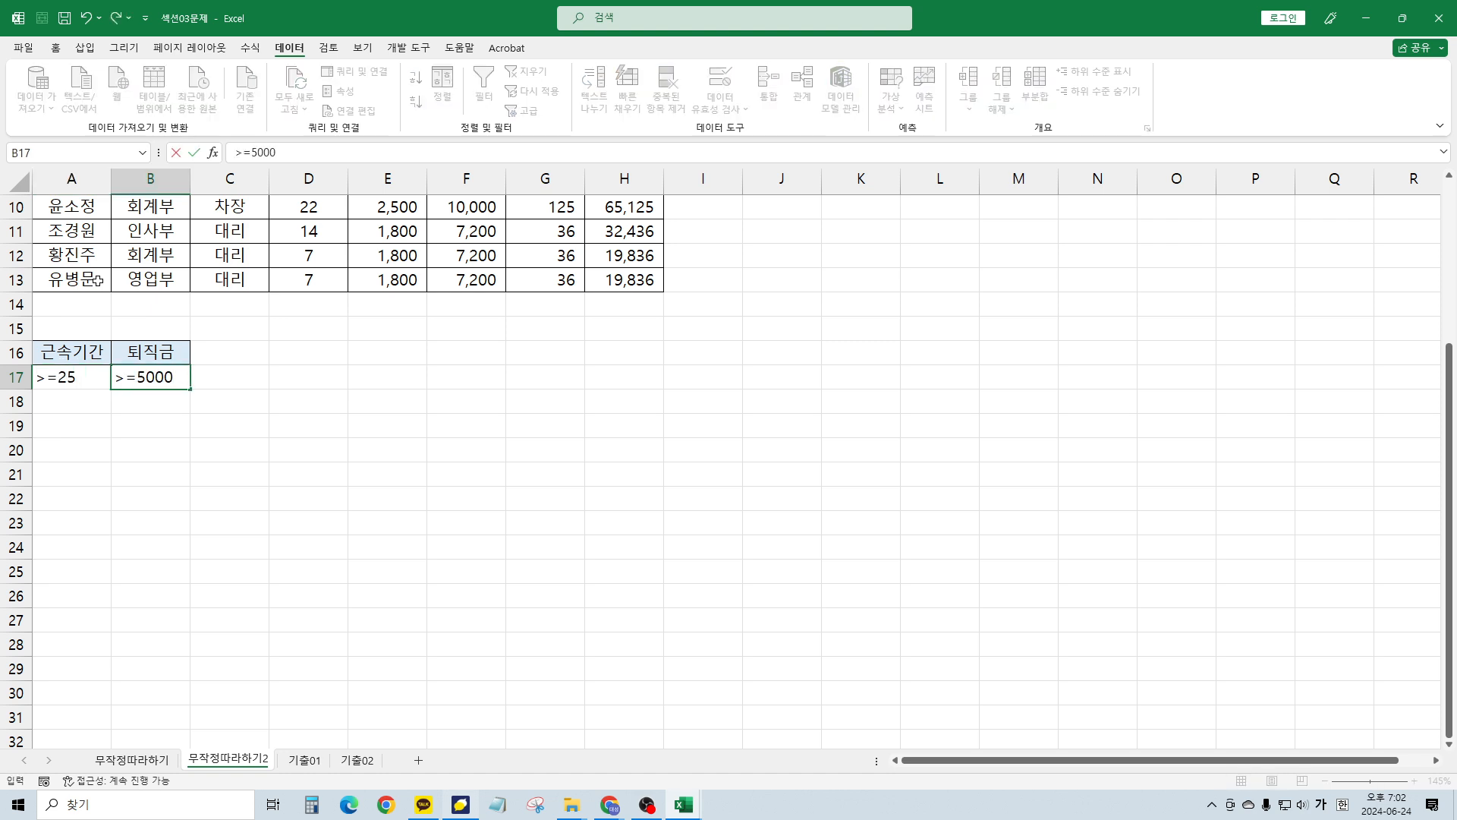
pyautogui.write('0')
pyautogui.press('Return')
pyautogui.press('Up')
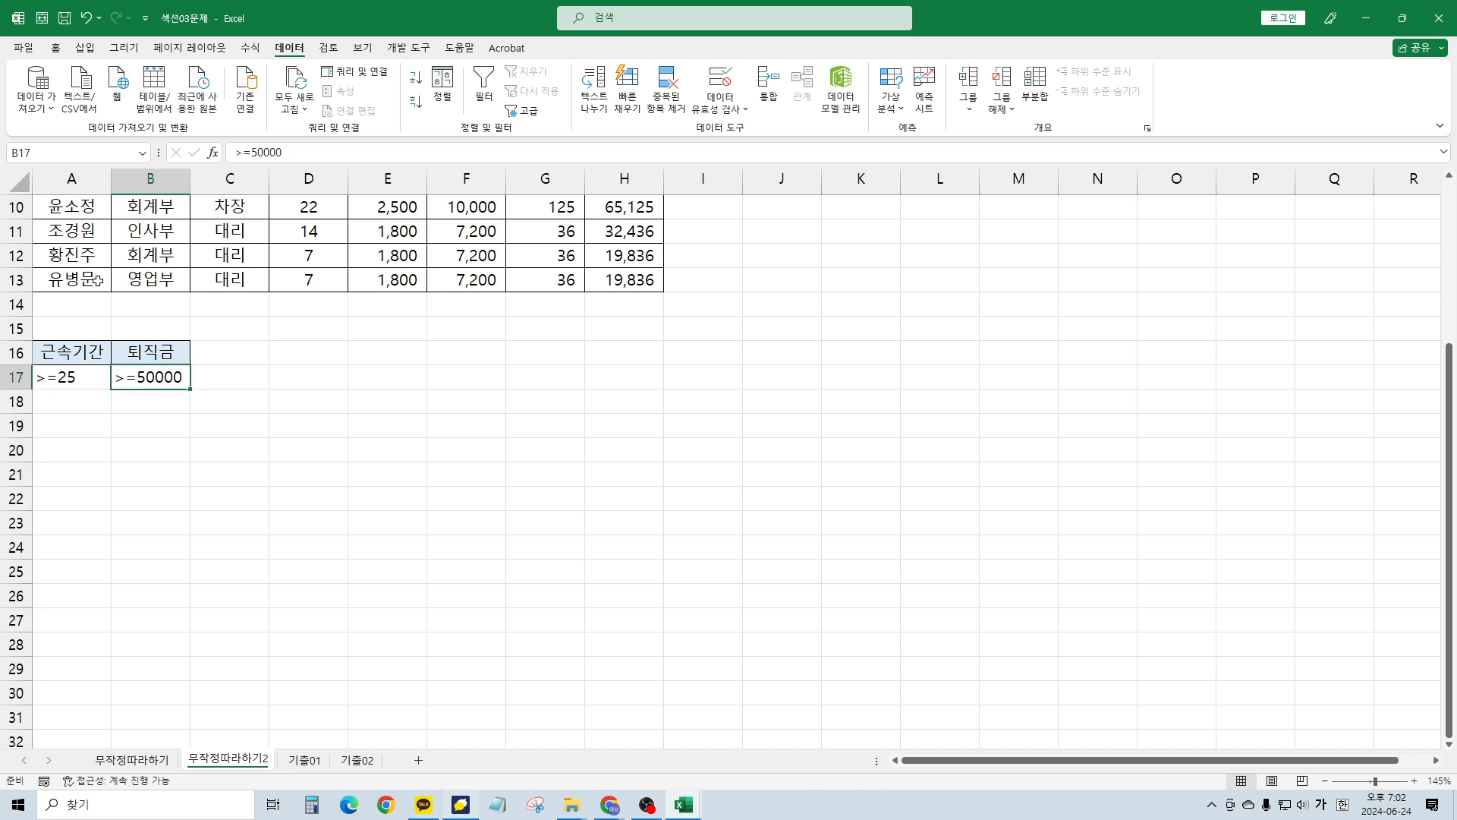
pyautogui.press('Left')
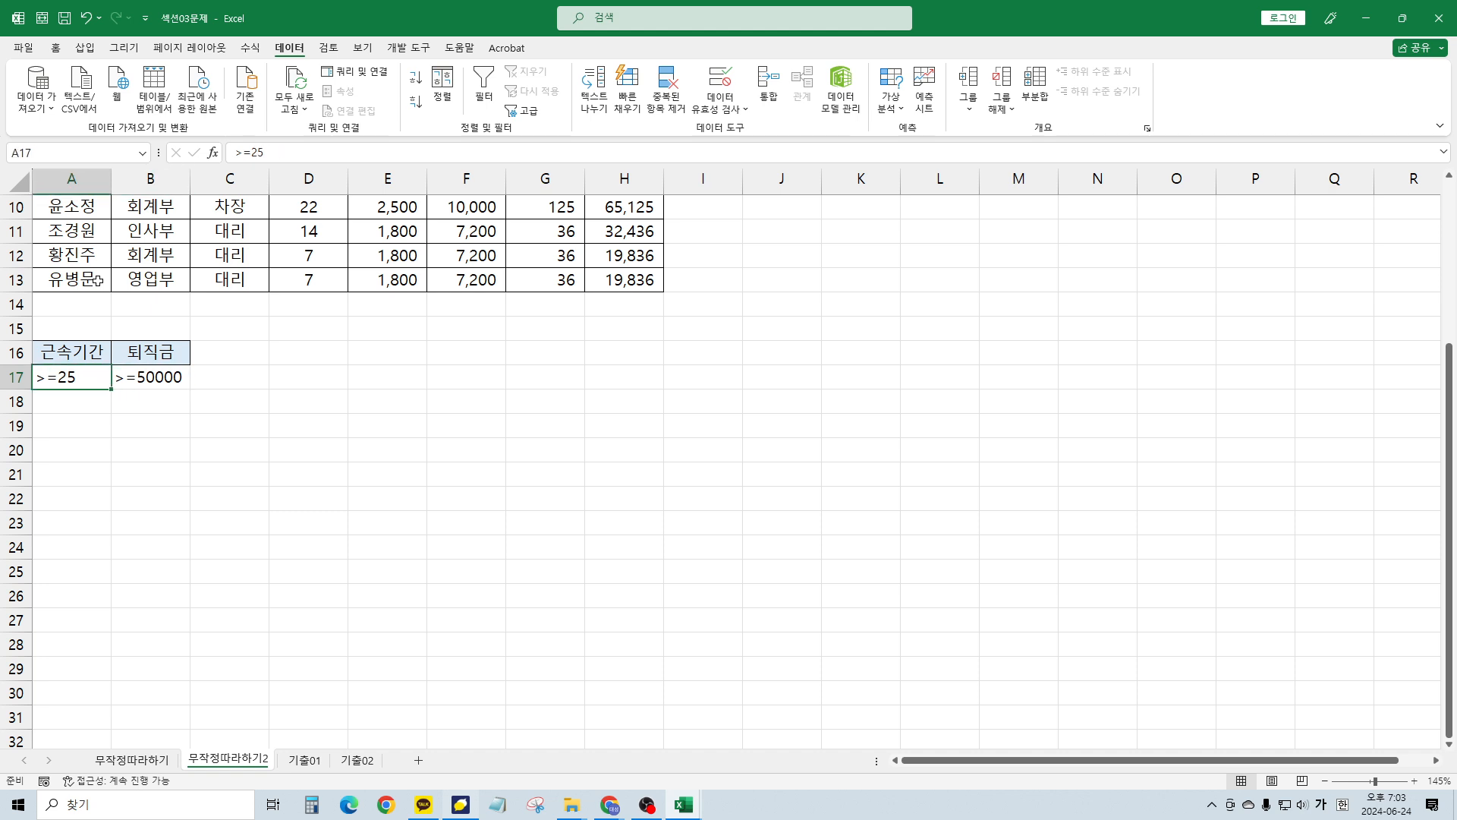
pyautogui.hotkey('shift', 'Right')
# Move the >=50000 criterion down to B18 and close the workbook with Ctrl+W
pyautogui.click(152, 377)
pyautogui.moveTo(151, 389); pyautogui.dragTo(156, 401)
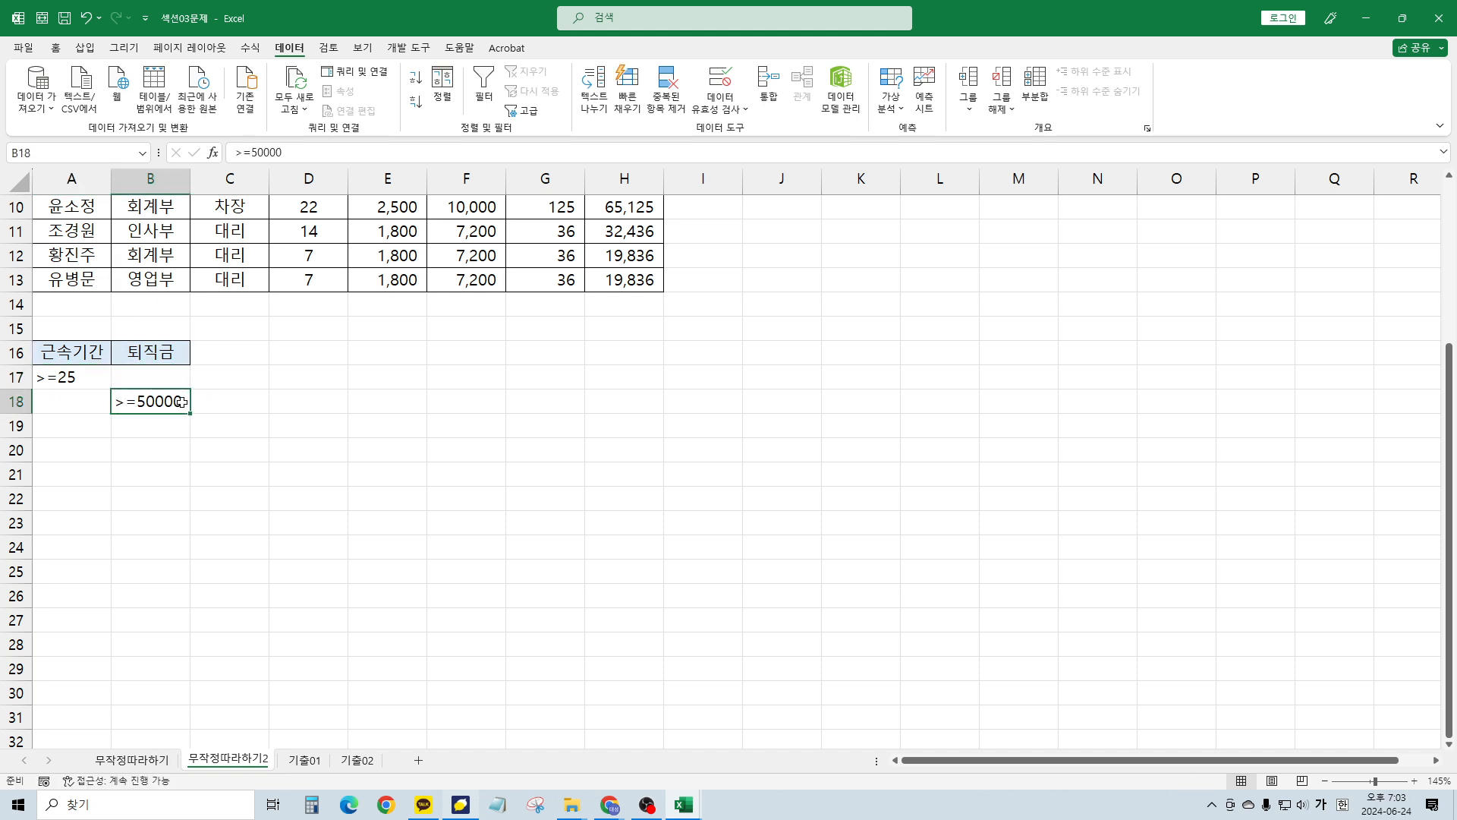
pyautogui.click(330, 369)
pyautogui.scroll(3, 330, 369)
pyautogui.hotkey('ctrl', 'w')
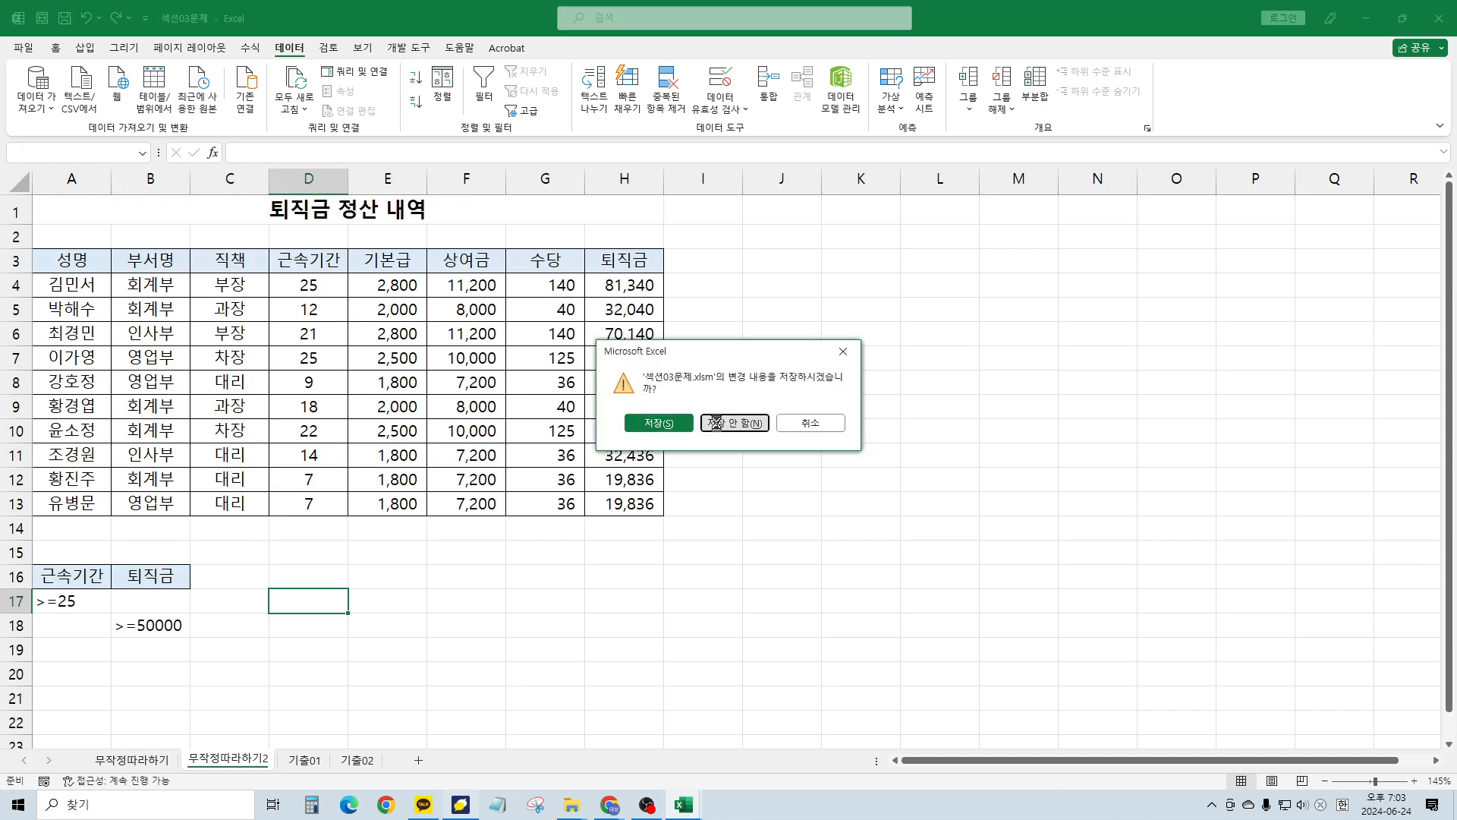
# Discard 섹션03문제's changes and inspect row 2 of the 섹션04문제 list
pyautogui.click(717, 422)
pyautogui.click(183, 240)
pyautogui.scroll(4, 119, 284)
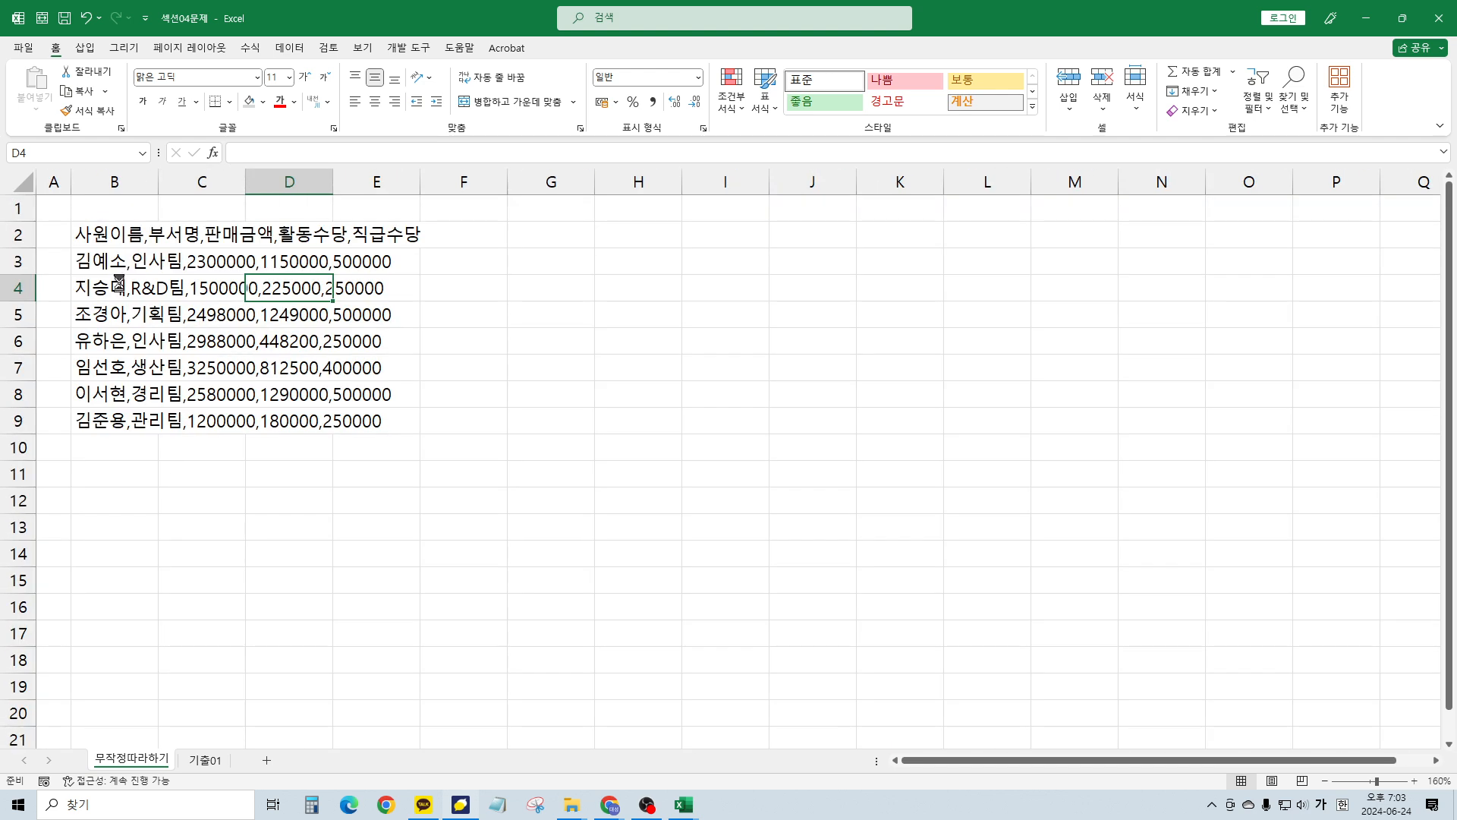
pyautogui.scroll(4, 119, 284)
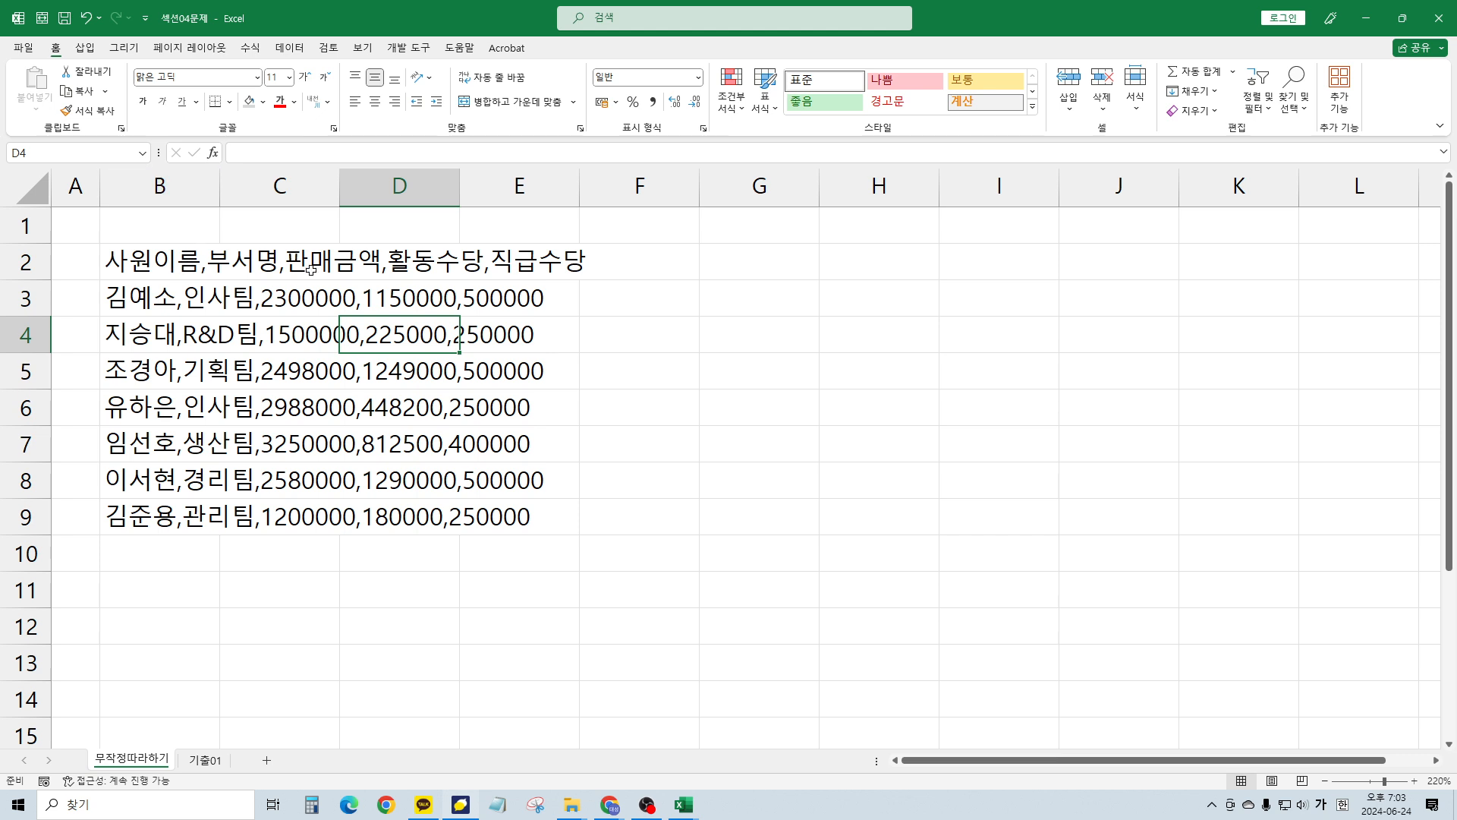
pyautogui.click(262, 261)
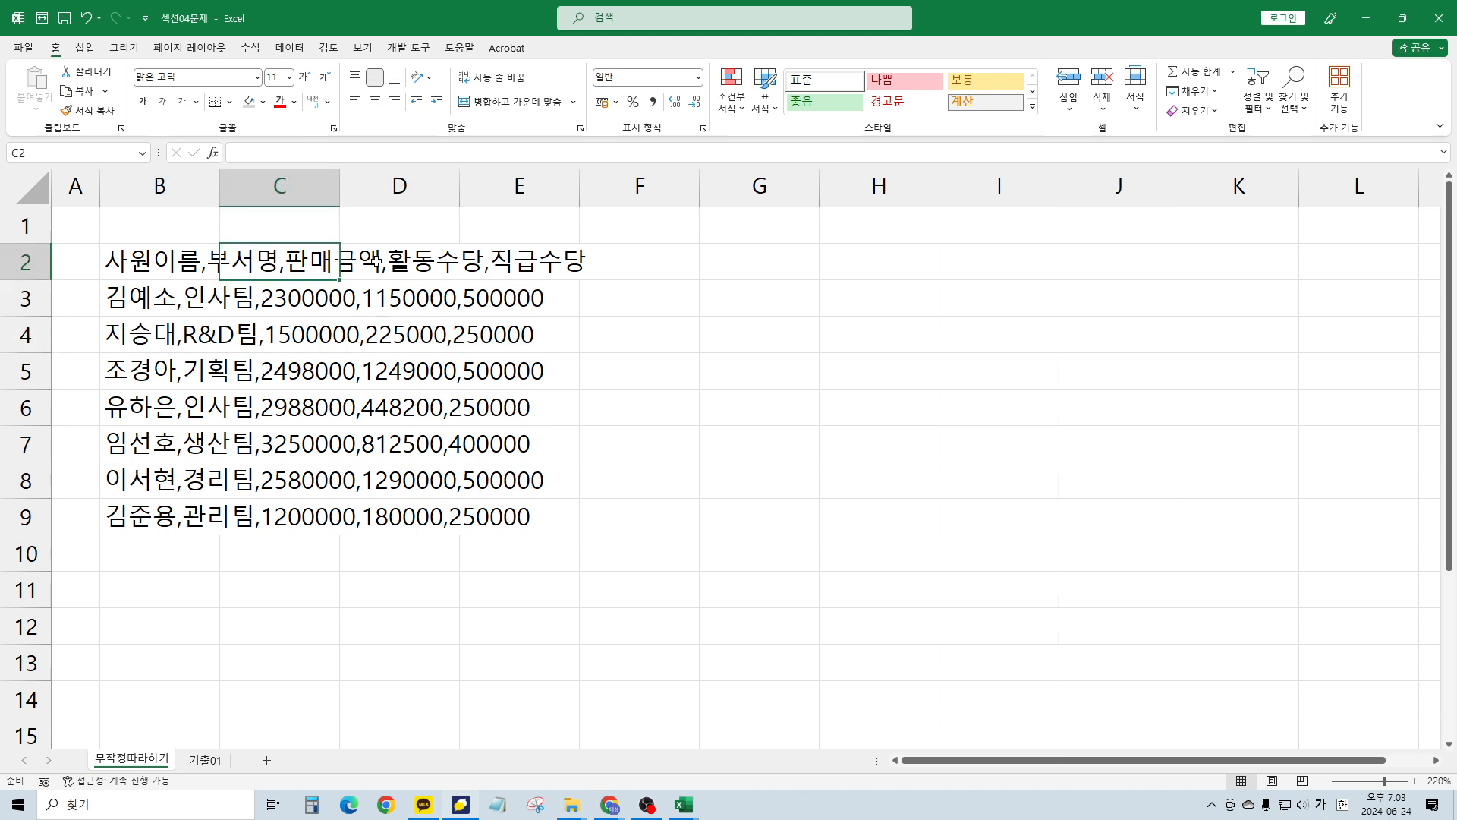
pyautogui.click(376, 262)
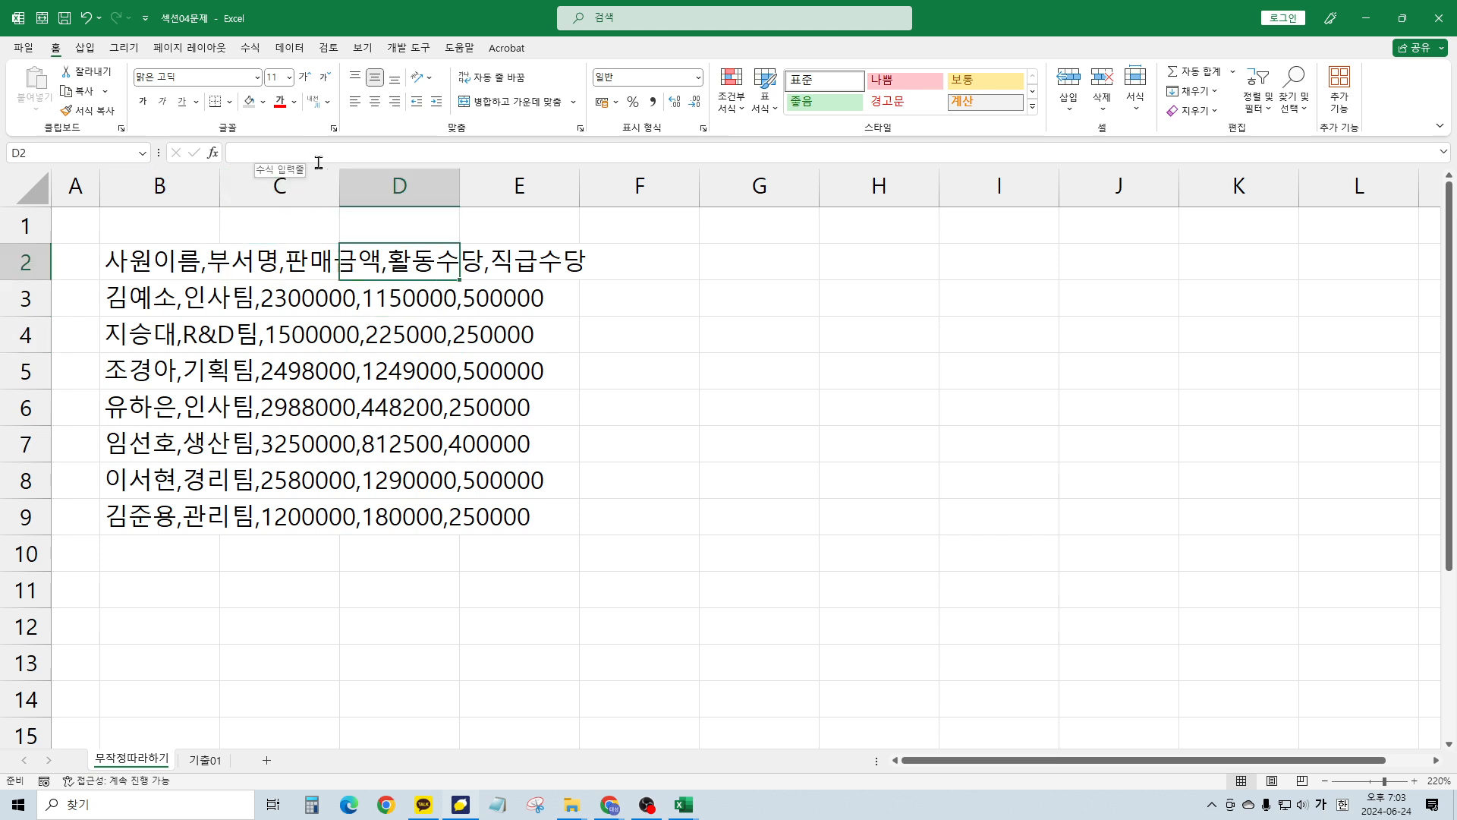
pyautogui.click(284, 264)
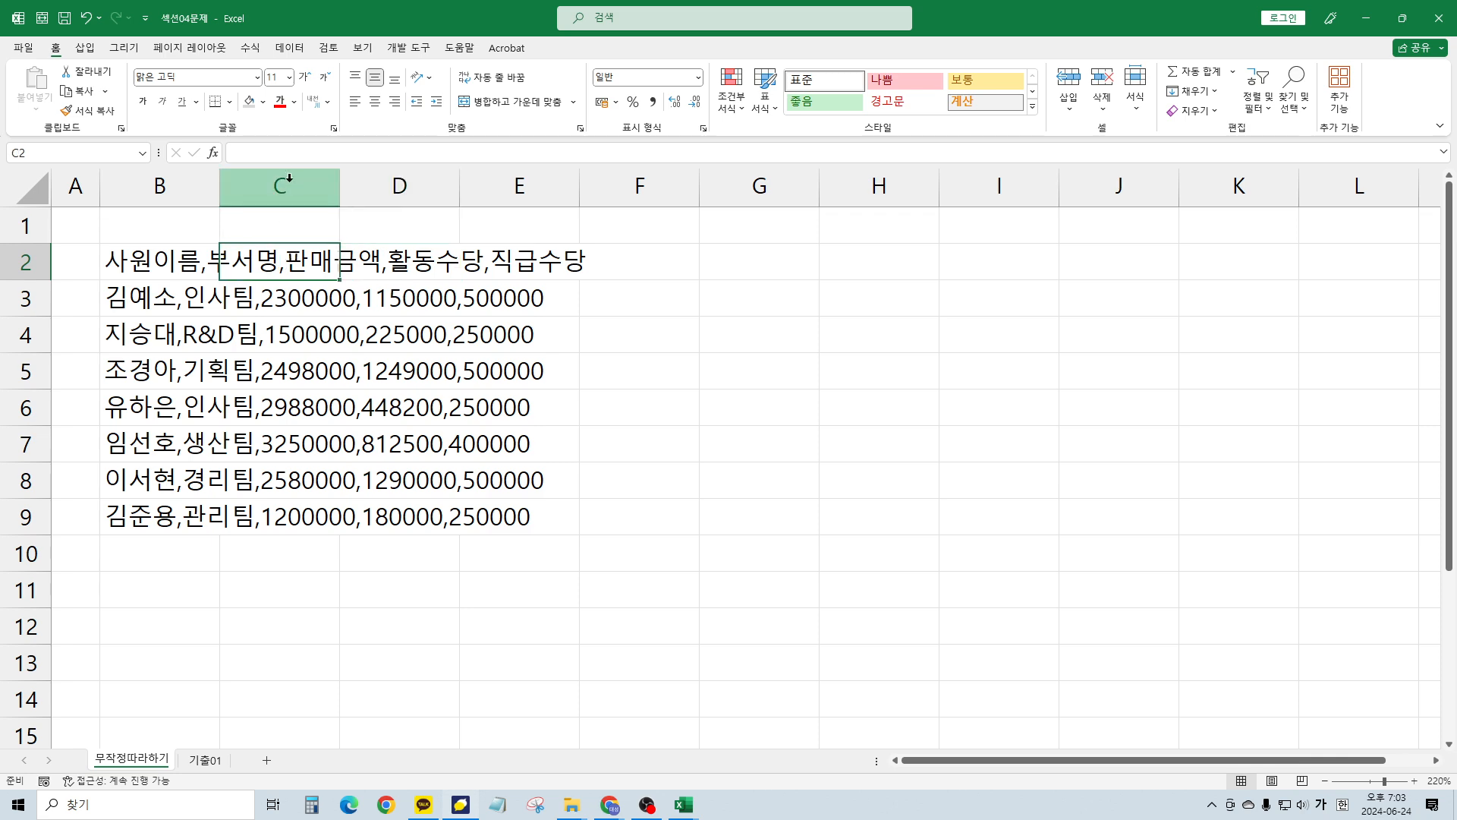
pyautogui.click(385, 262)
pyautogui.click(516, 262)
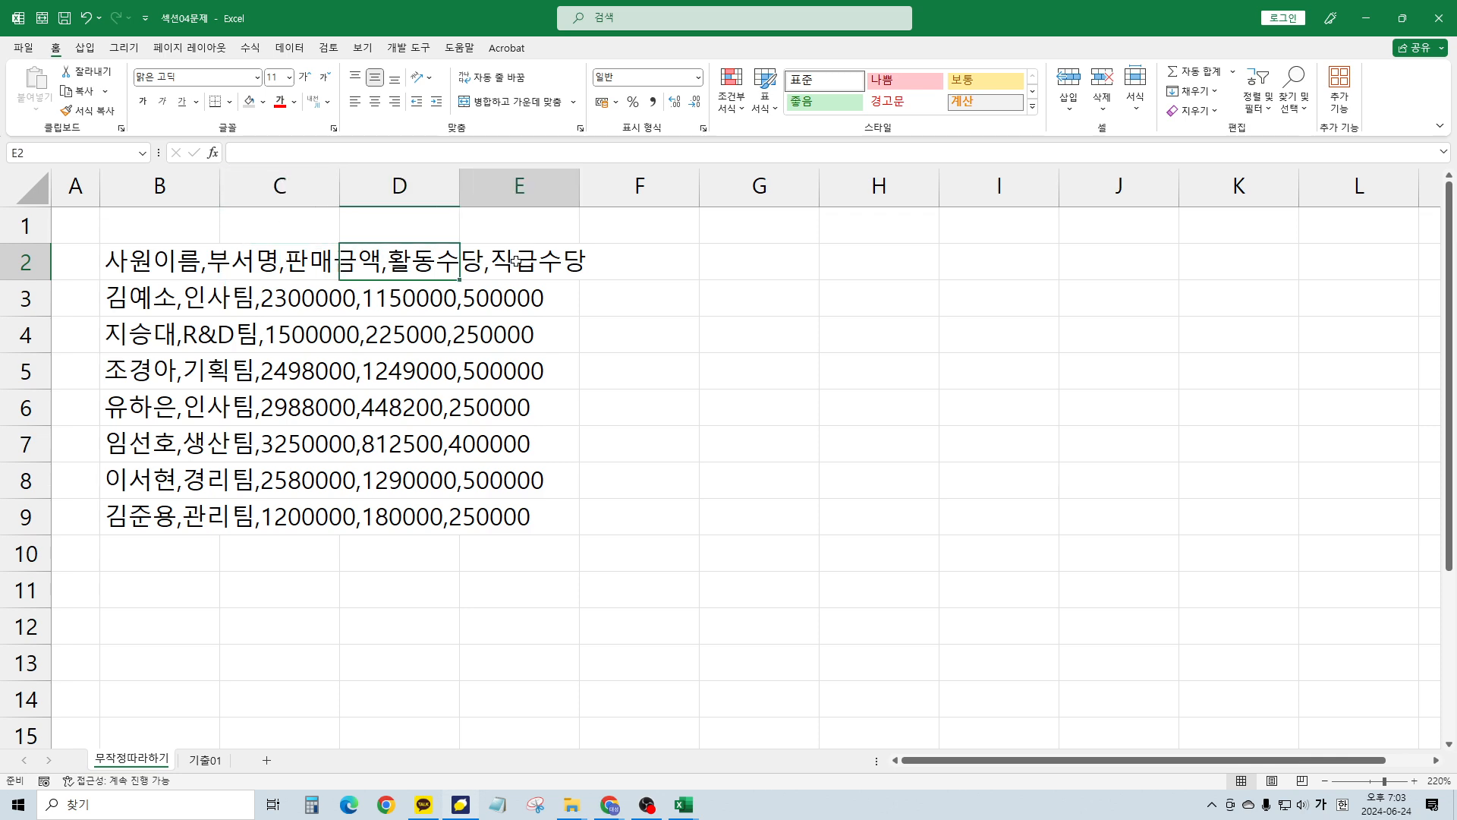
pyautogui.click(156, 259)
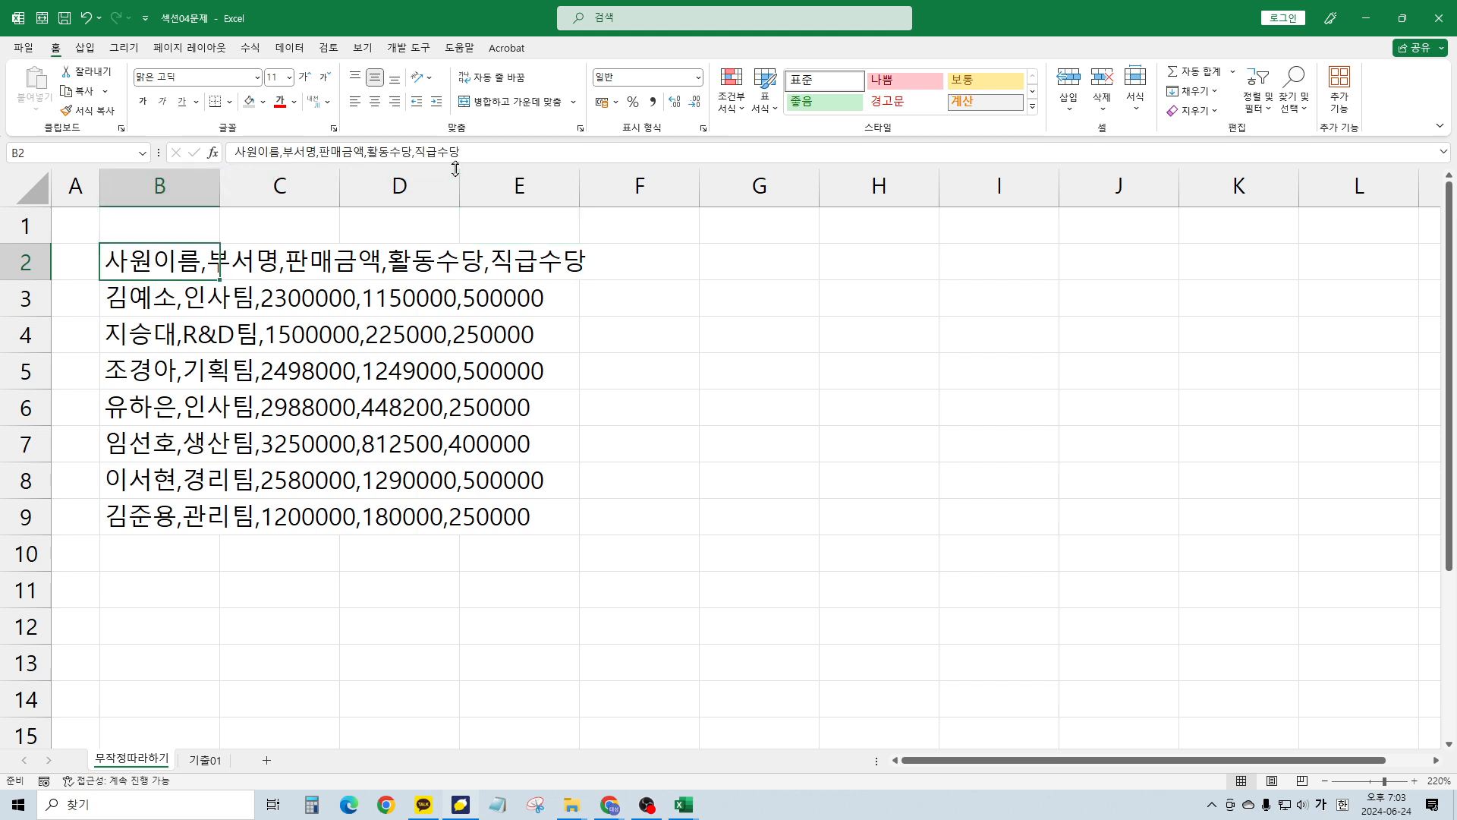
pyautogui.click(351, 266)
pyautogui.click(277, 289)
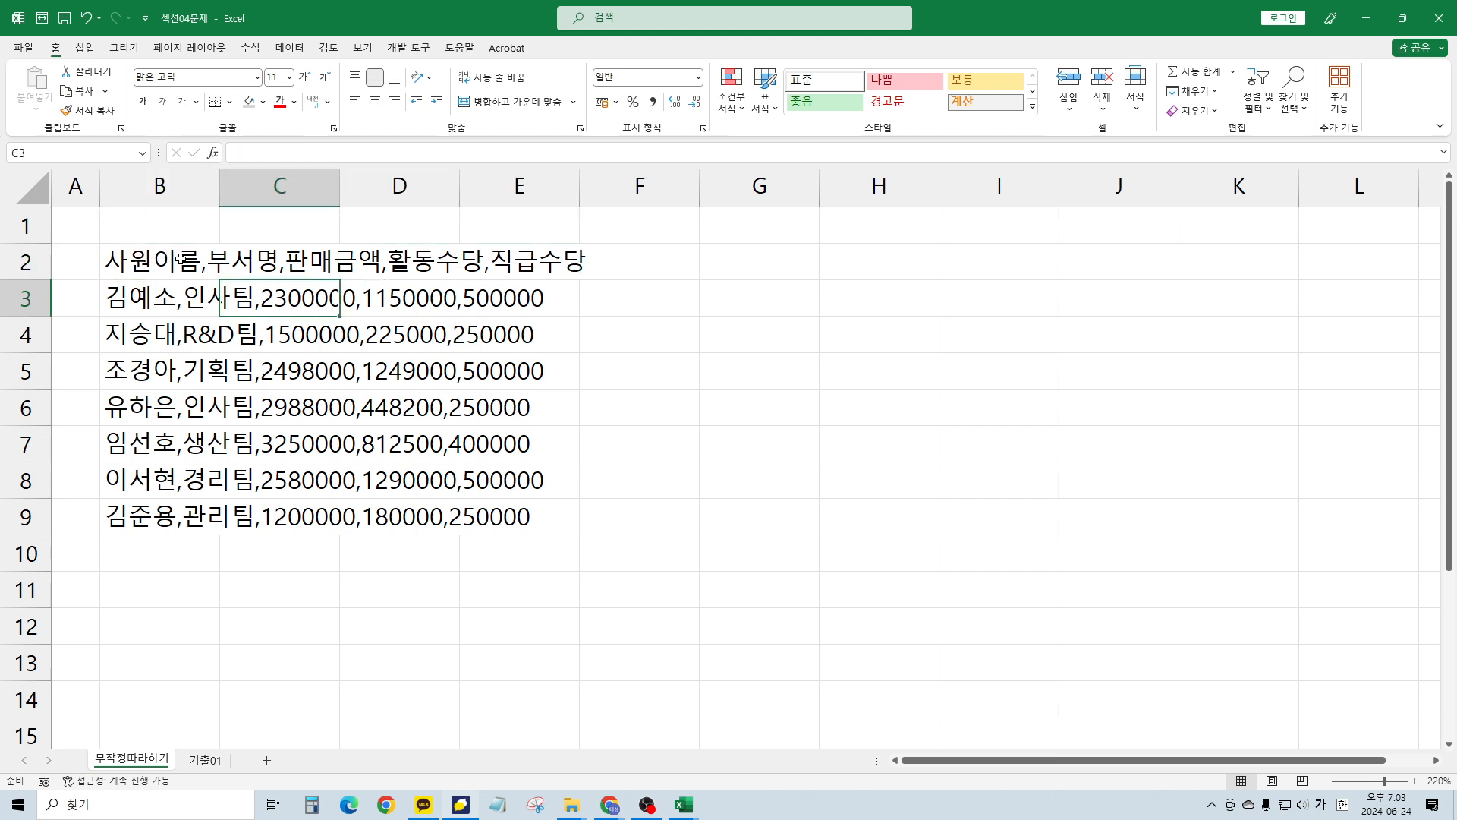
# Split B2:B9 with Text to Columns as delimited text at commas
pyautogui.moveTo(162, 259); pyautogui.dragTo(156, 516)
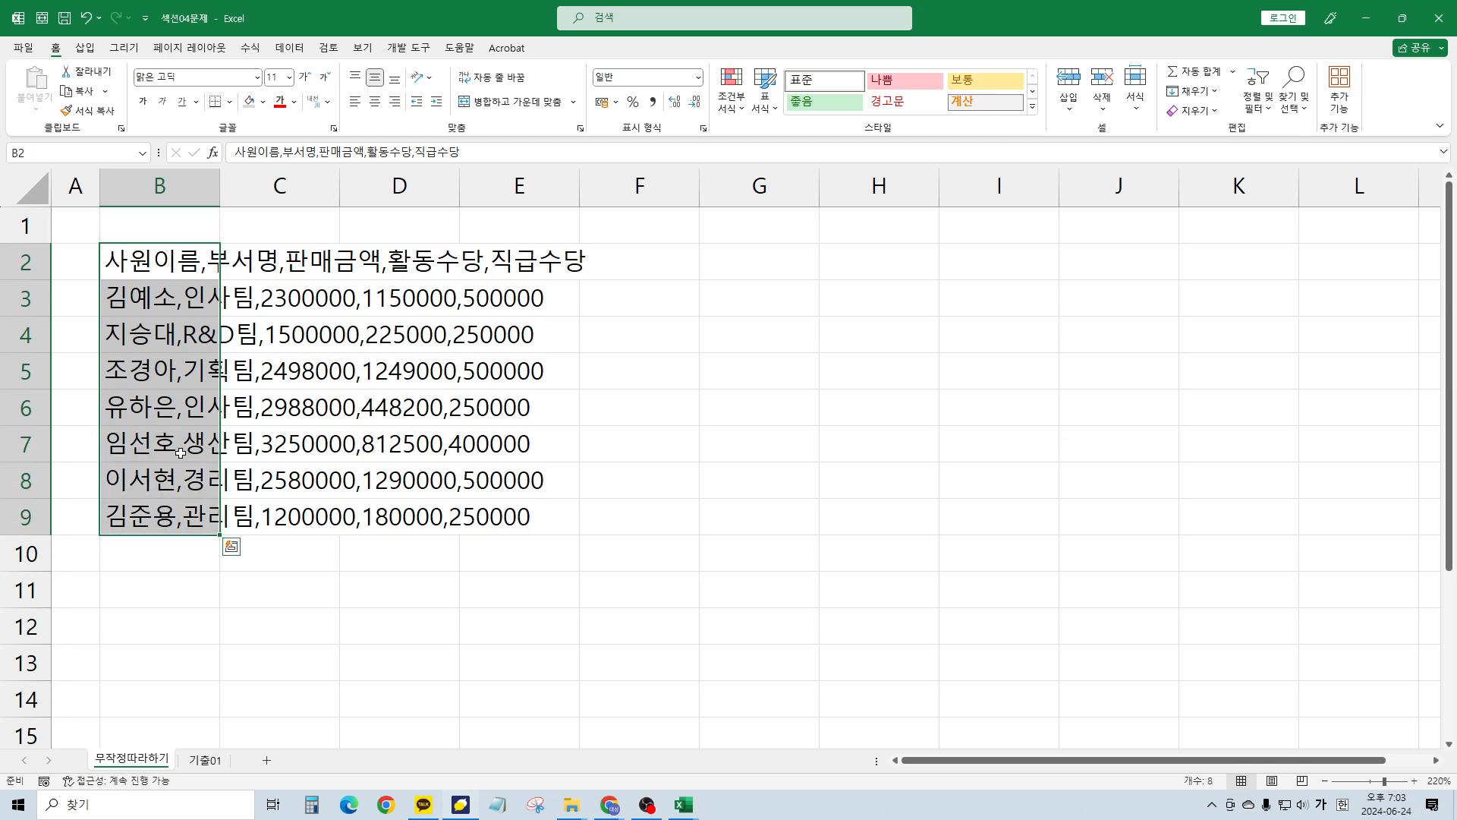
pyautogui.click(290, 47)
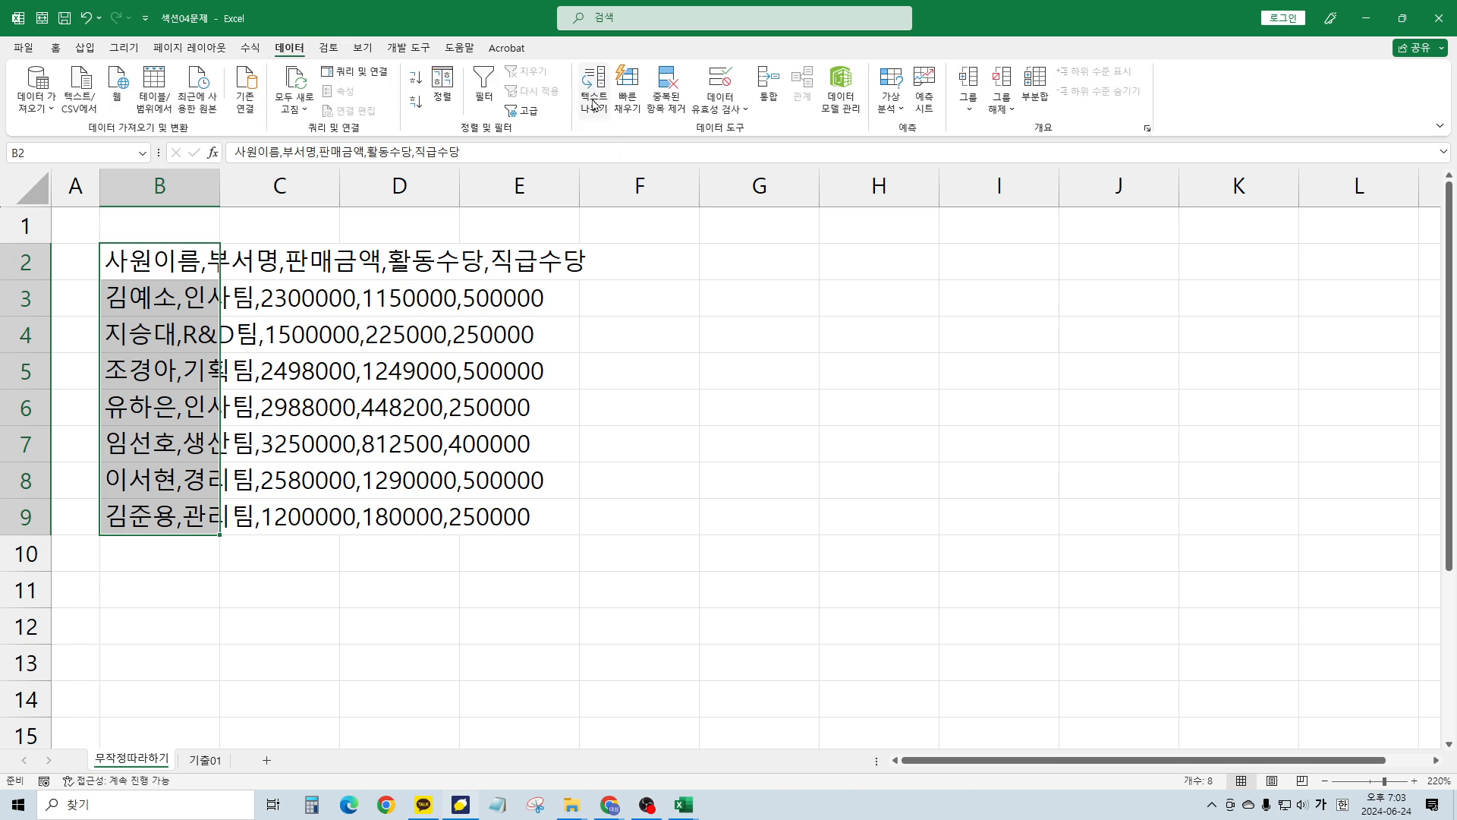
pyautogui.click(598, 114)
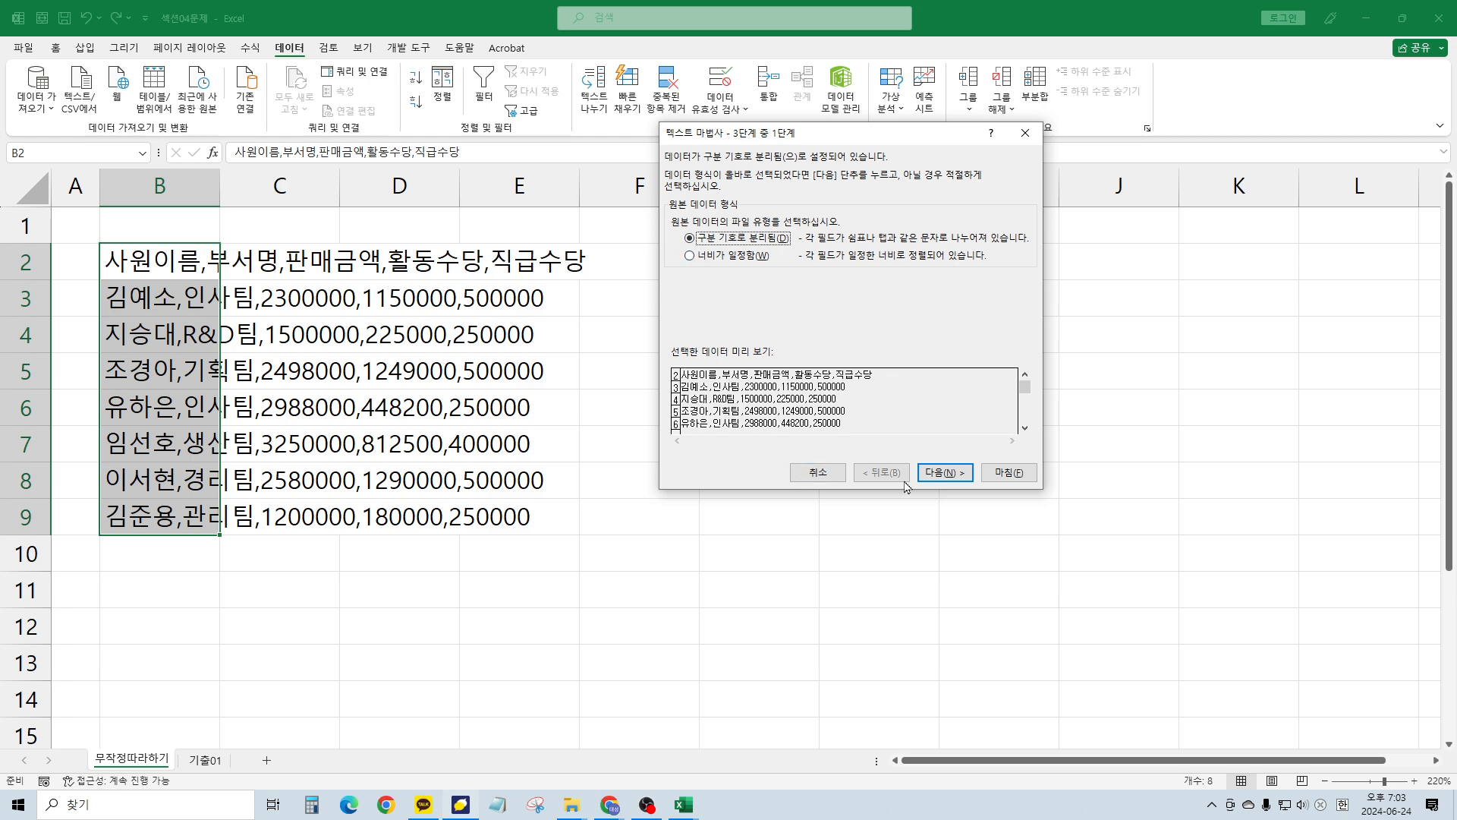
pyautogui.click(941, 473)
pyautogui.click(695, 233)
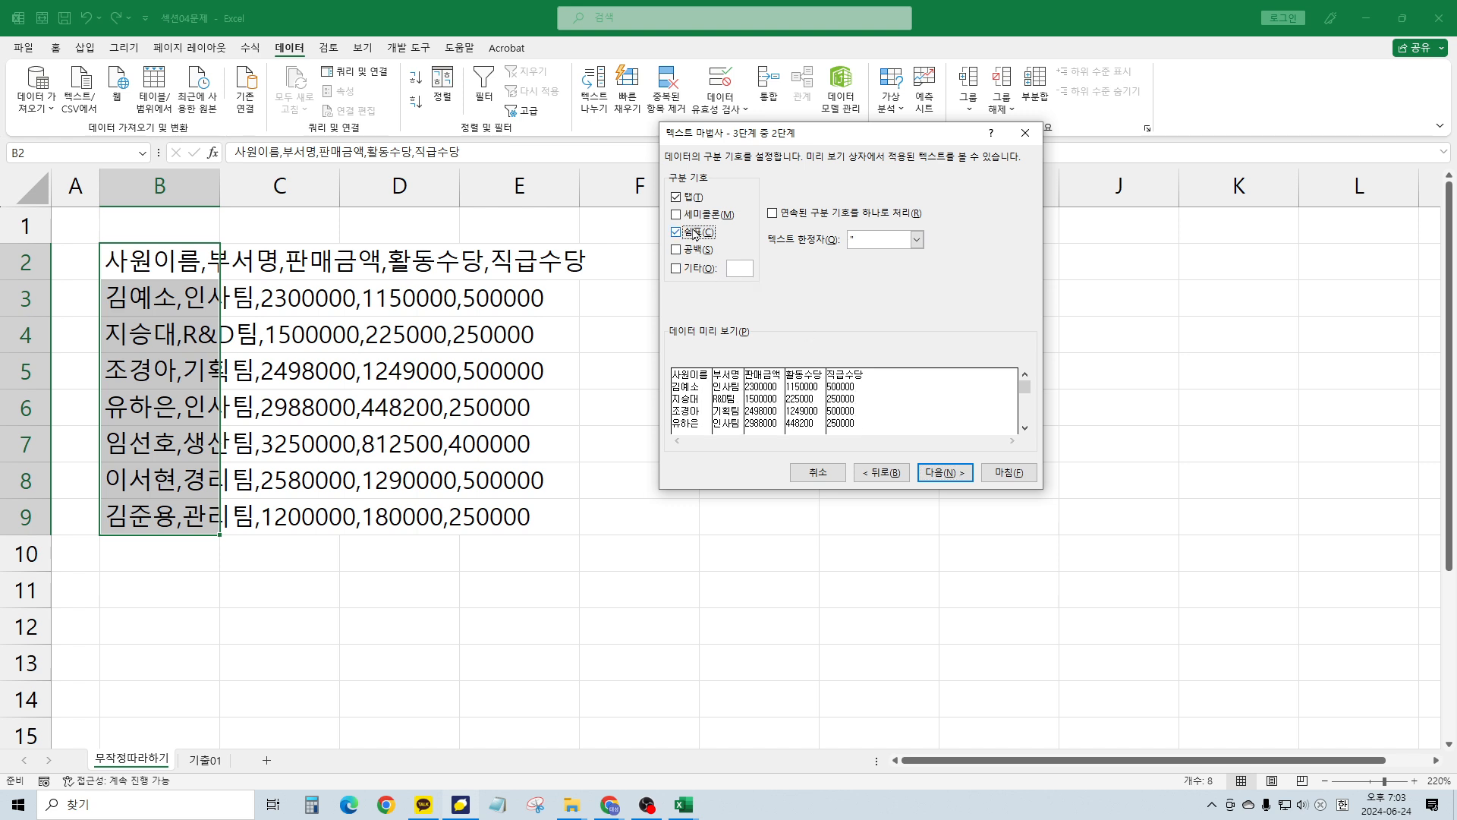
pyautogui.click(945, 472)
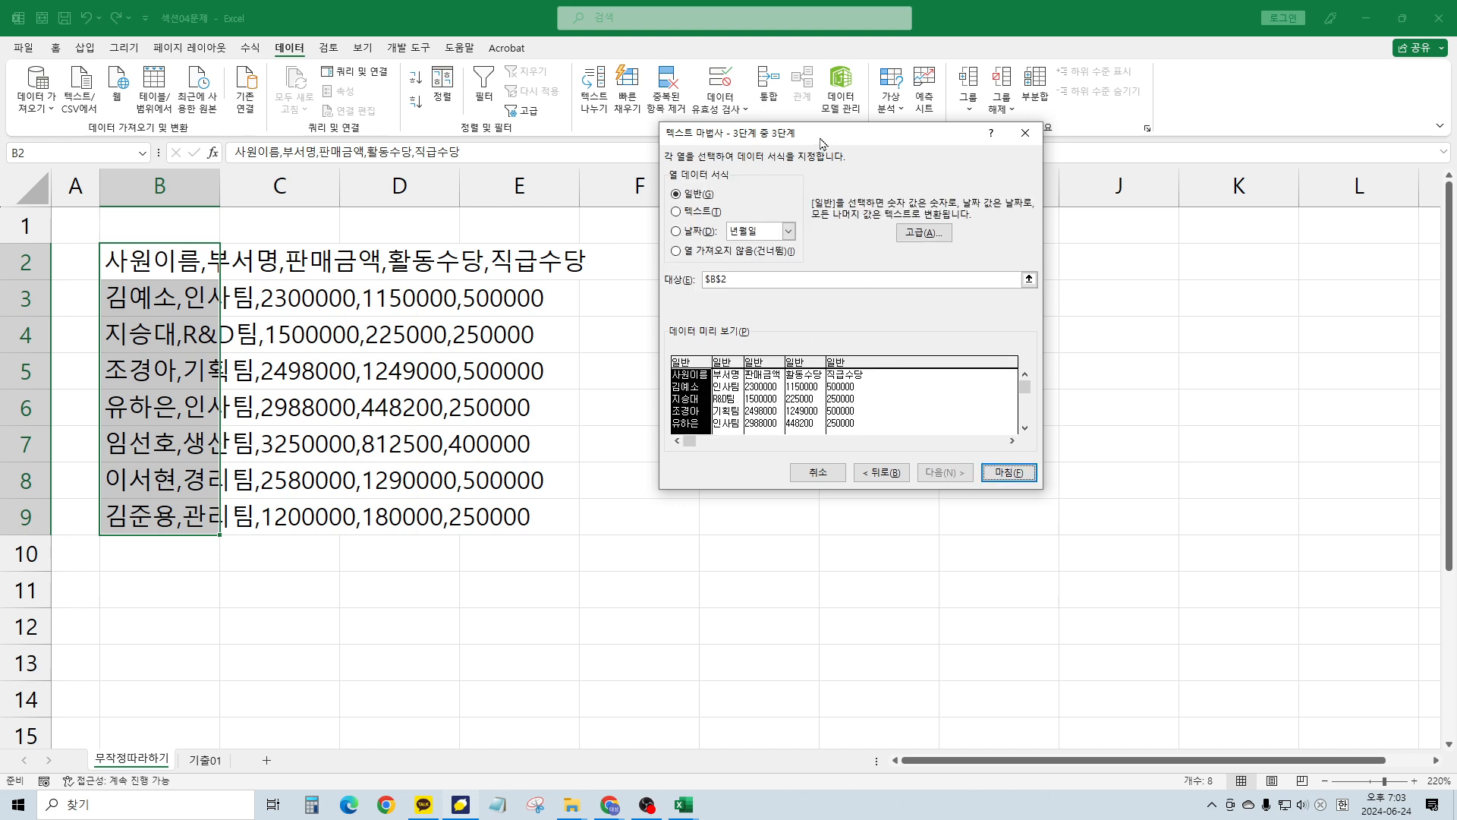
# Skip the 부서명 and 직급수당 columns and finish the split
pyautogui.moveTo(822, 145); pyautogui.dragTo(758, 127)
pyautogui.click(661, 377)
pyautogui.click(677, 237)
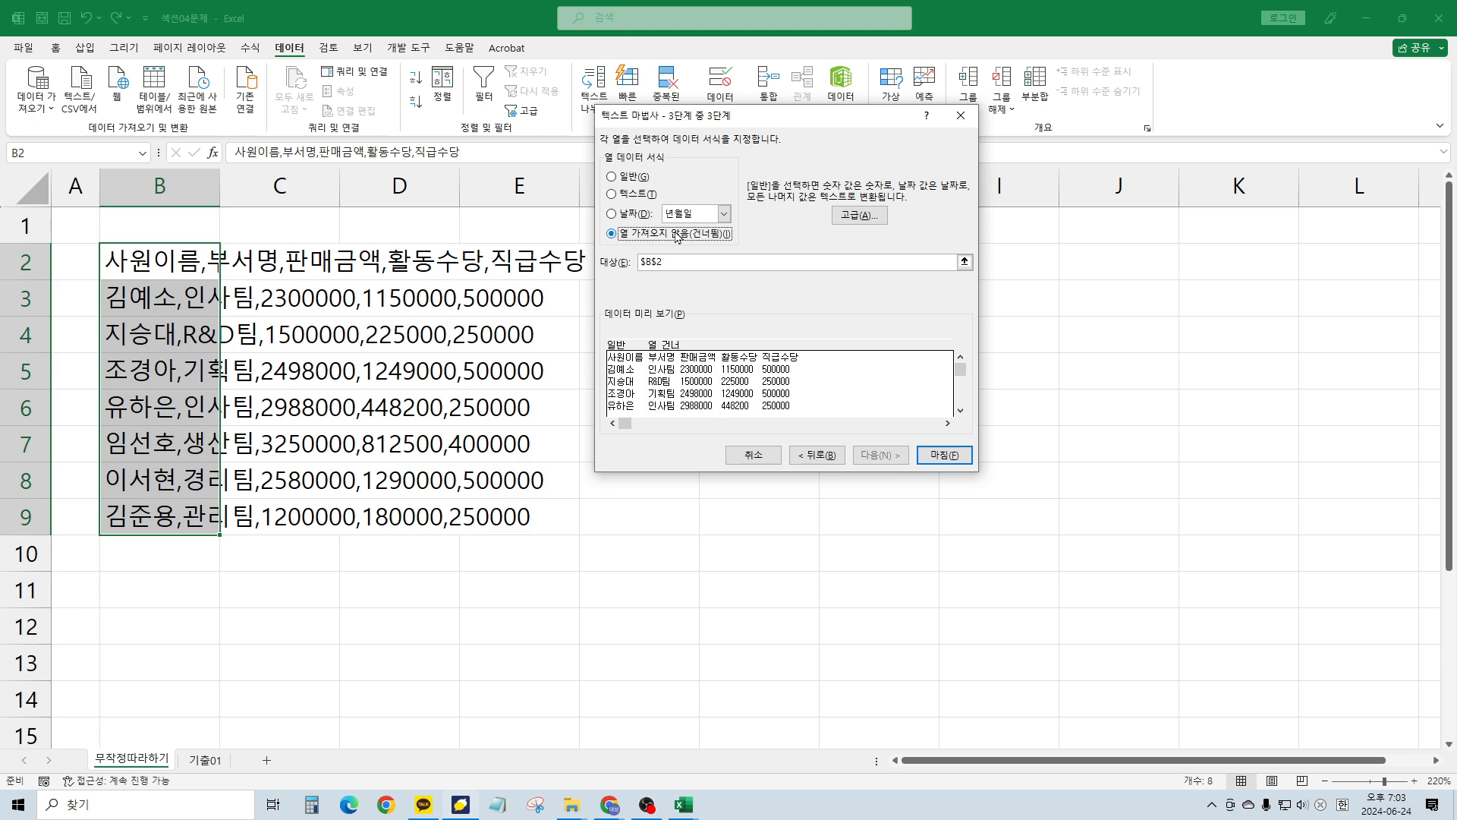
pyautogui.click(775, 376)
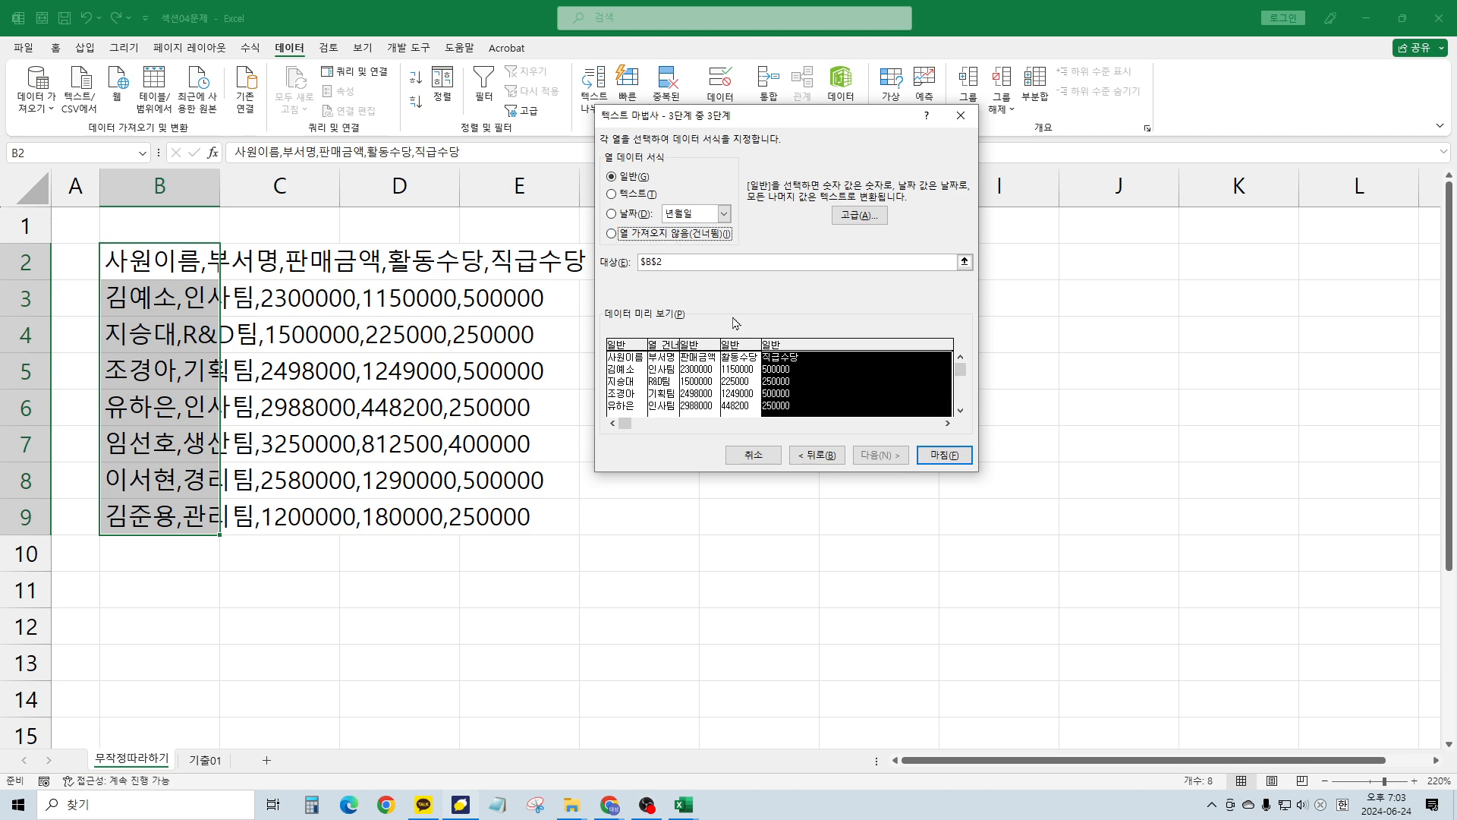
pyautogui.click(677, 237)
pyautogui.click(945, 455)
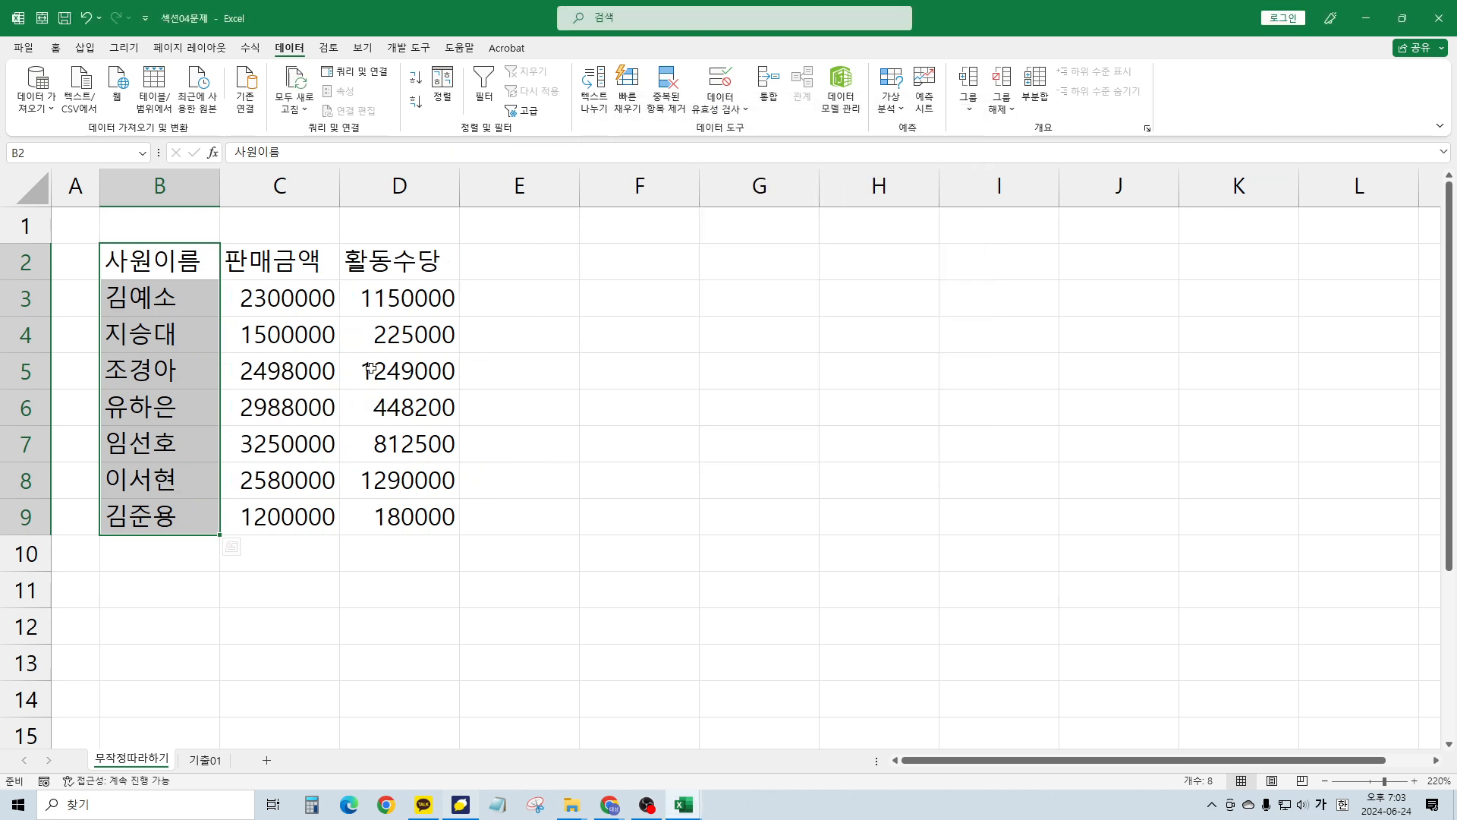
# Close the 섹션04문제 workbook without saving
pyautogui.click(370, 369)
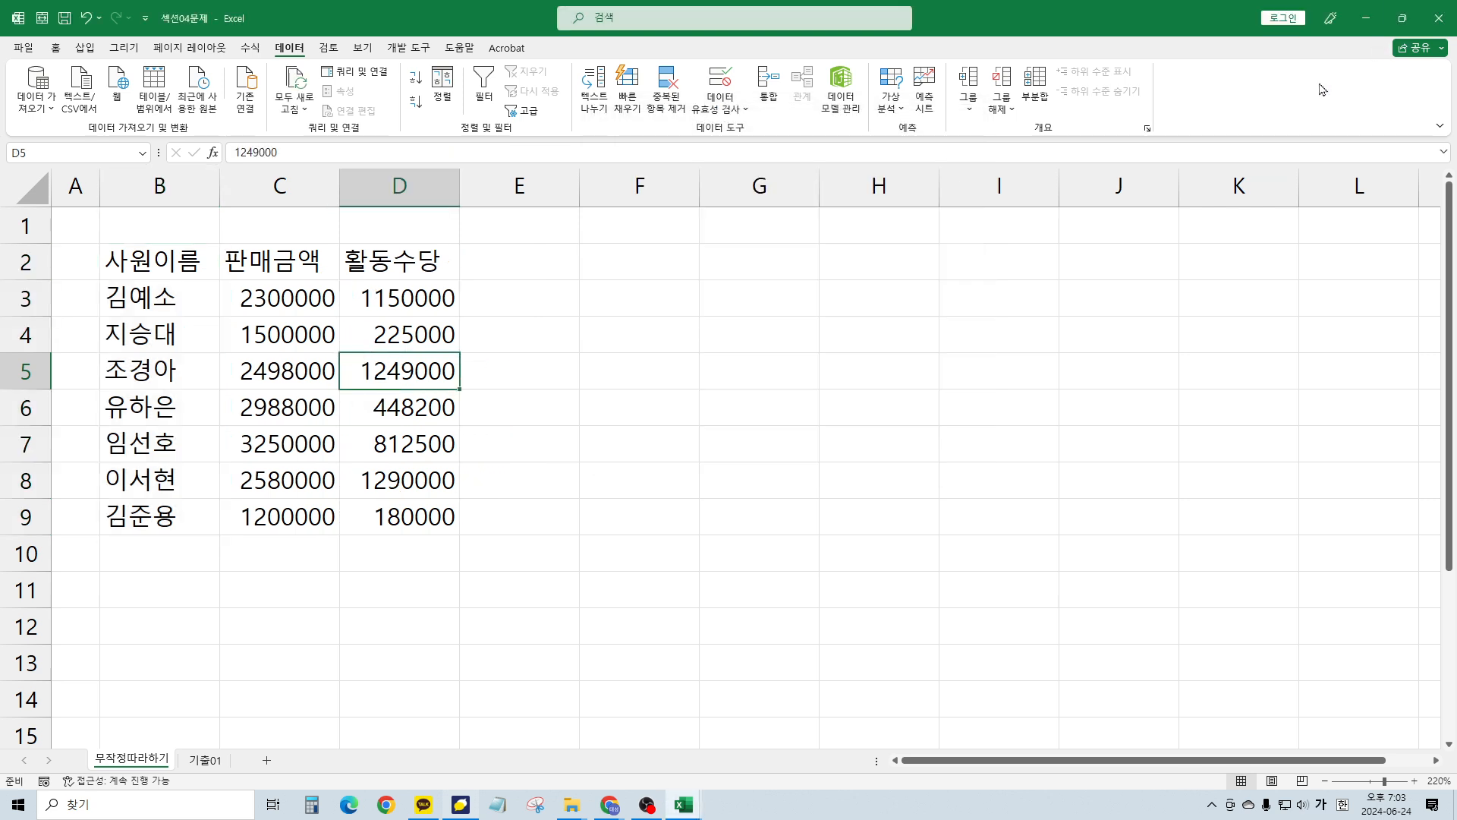
pyautogui.click(1438, 17)
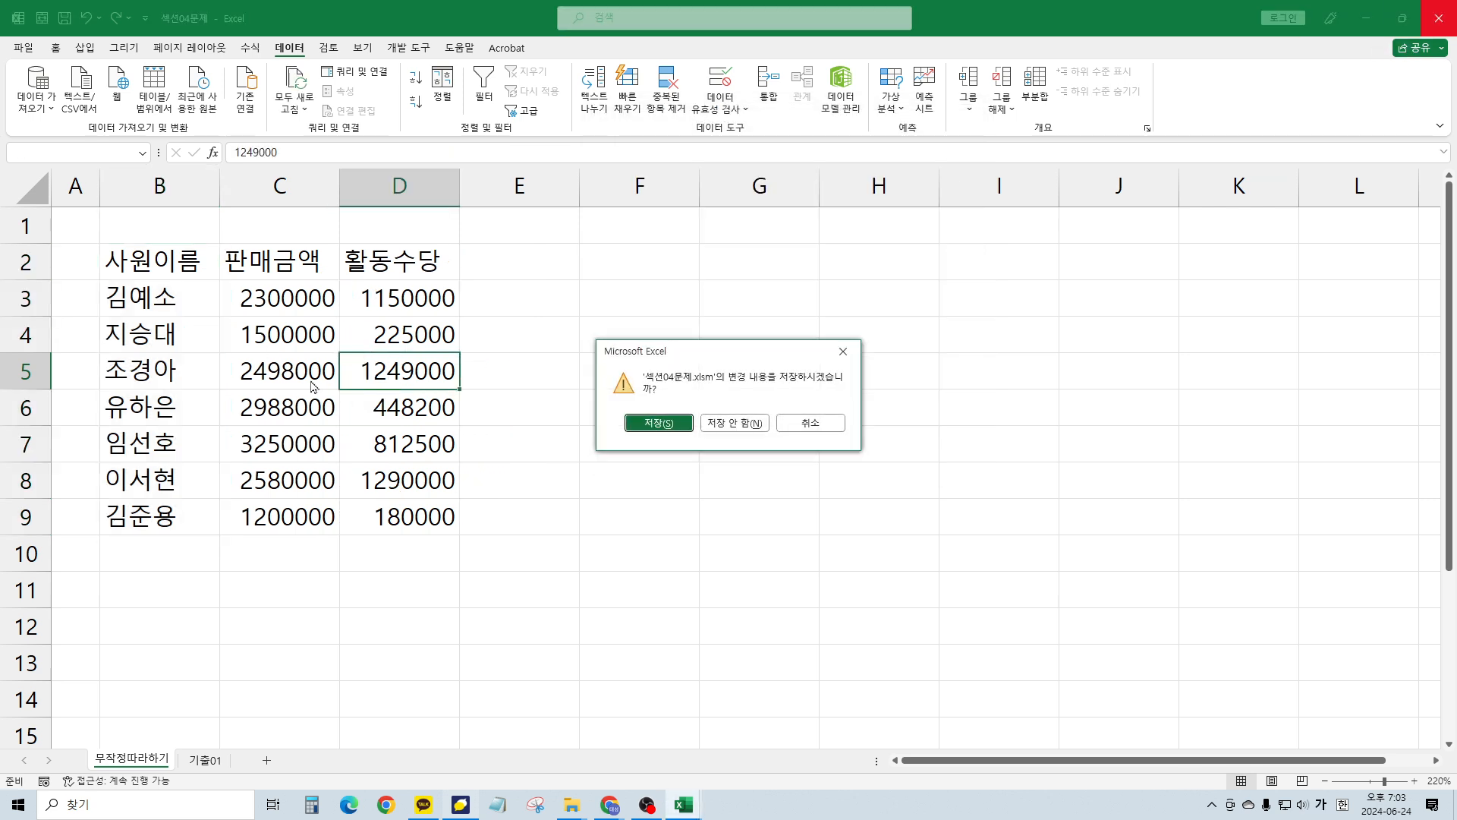
pyautogui.click(730, 425)
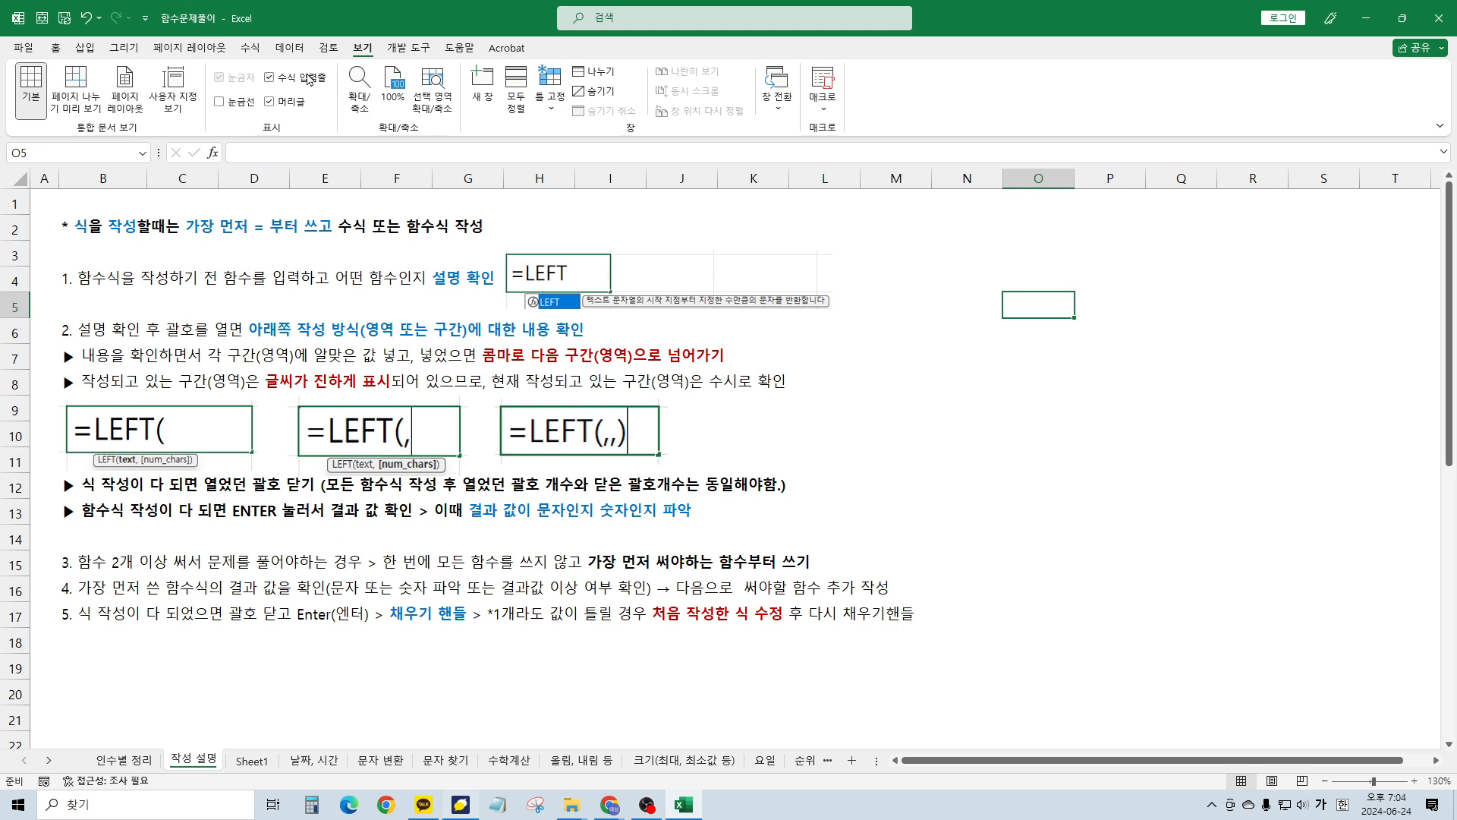
# Flip between the 인수별 정리 and 작성 설명 sheets, ending on Sheet1's value table
pyautogui.click(1041, 430)
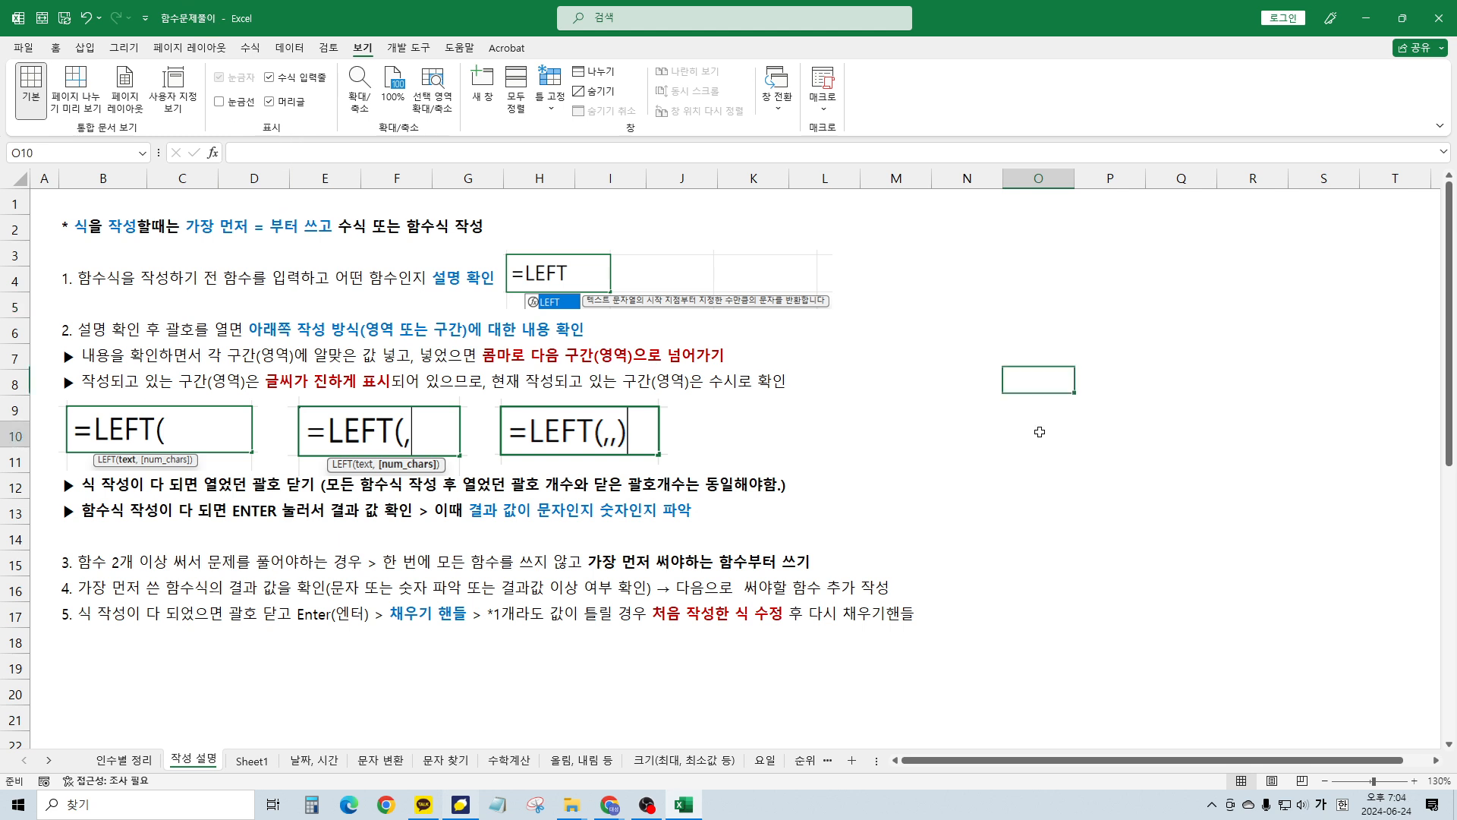
pyautogui.click(1017, 388)
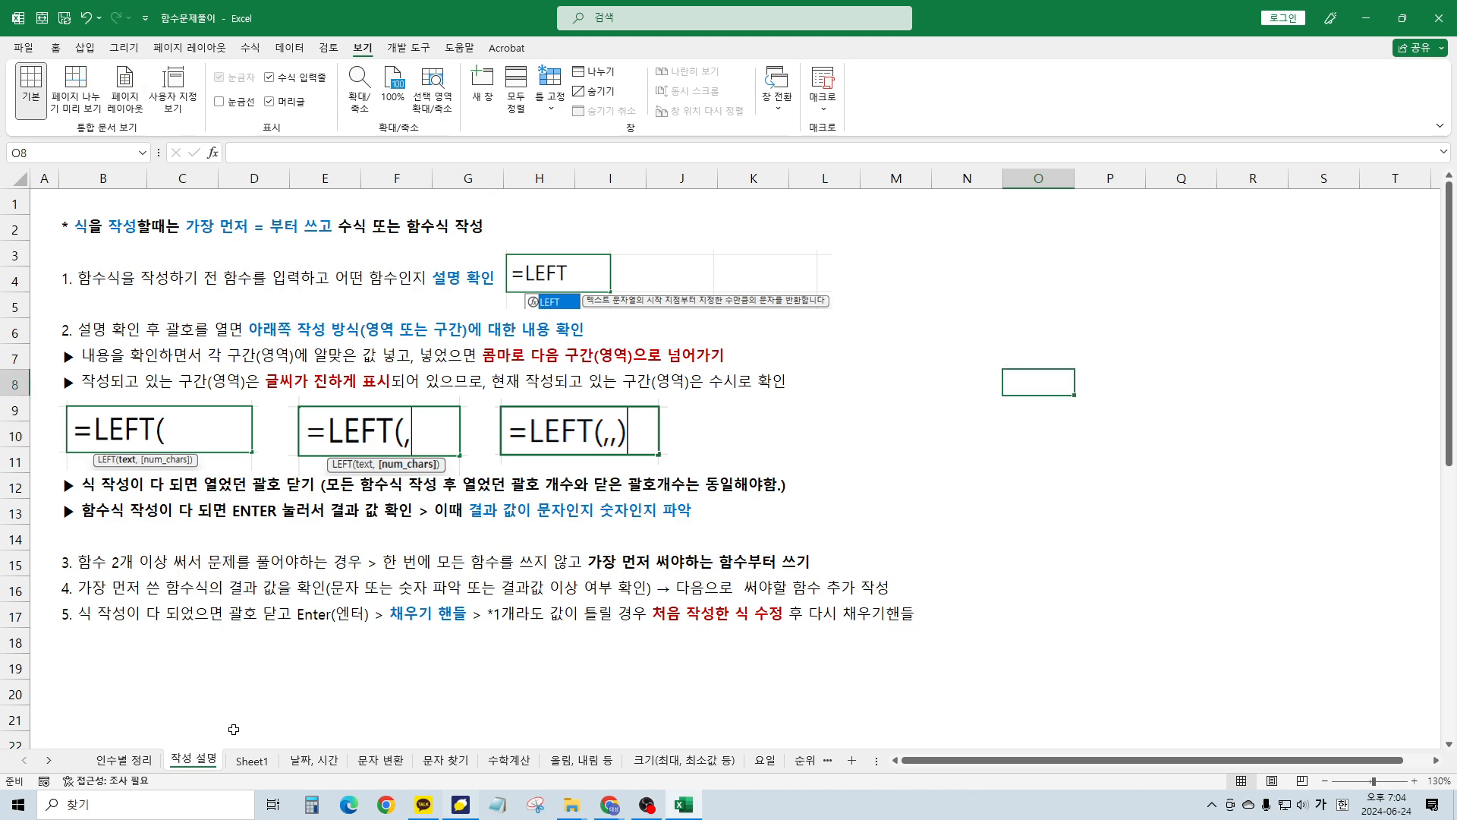
pyautogui.click(126, 760)
pyautogui.click(187, 762)
pyautogui.click(129, 766)
pyautogui.click(185, 762)
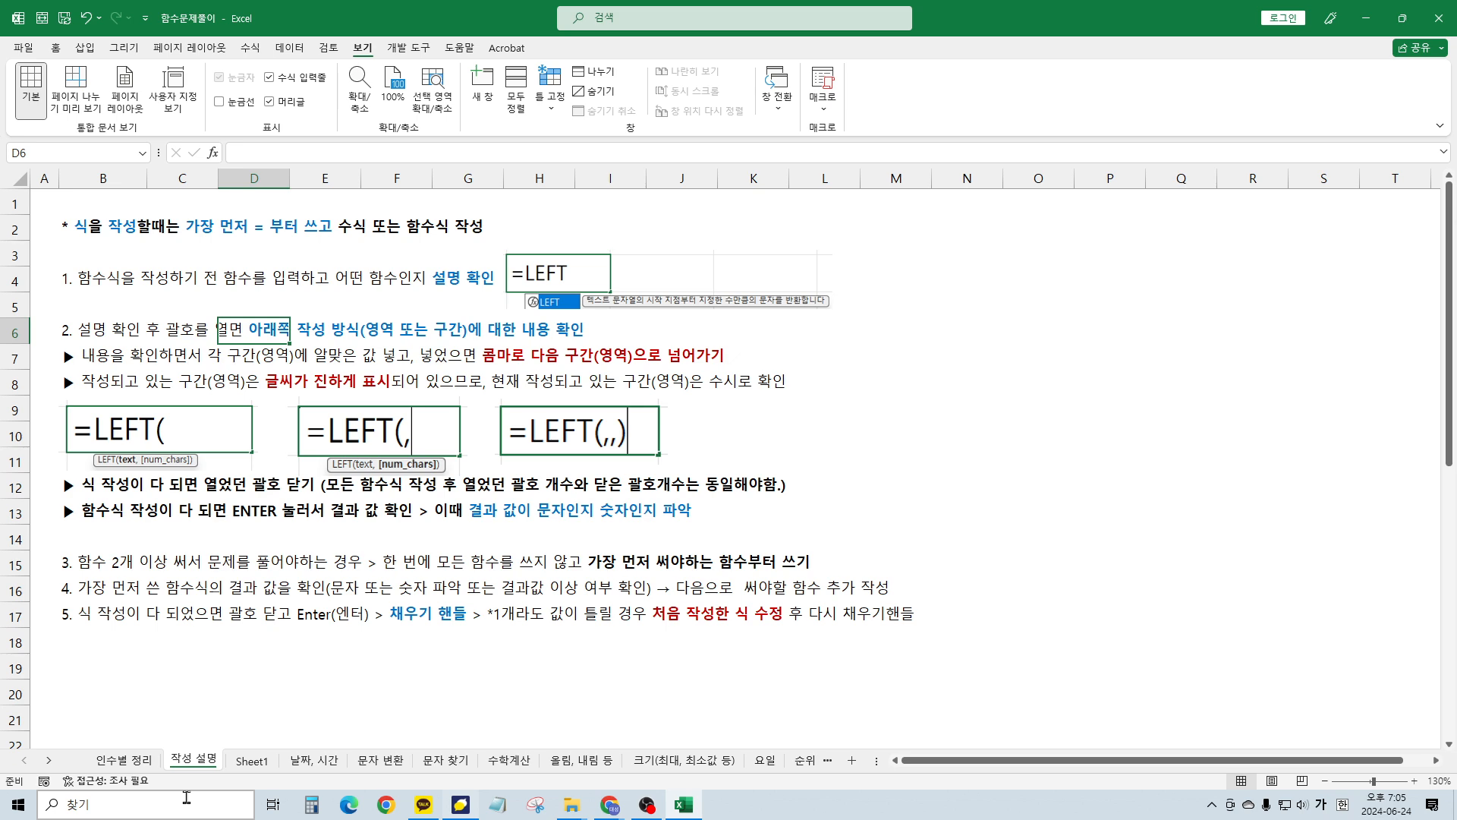
pyautogui.hotkey('ctrl', 'pagedown')
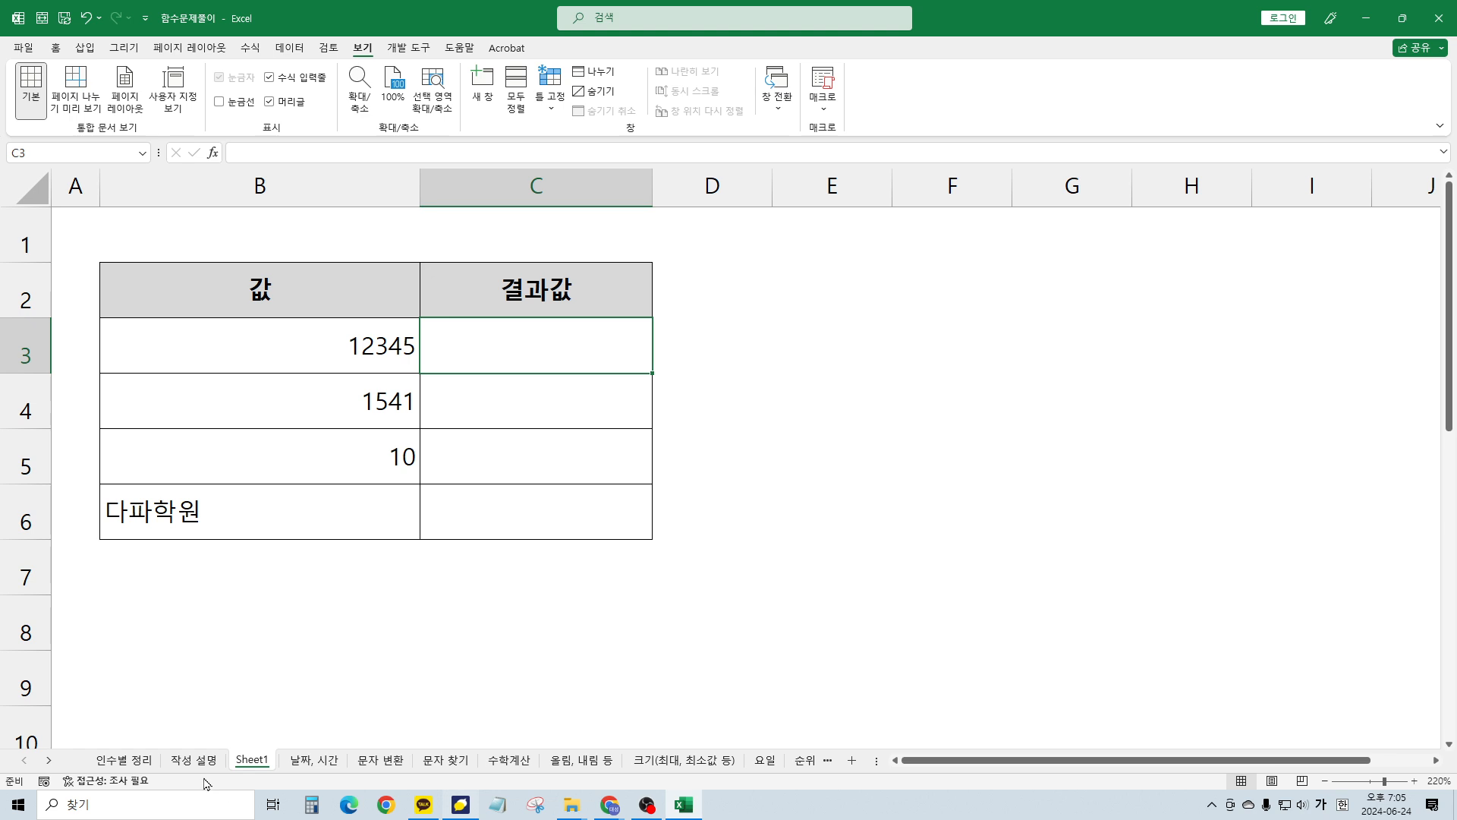
# On Sheet1, start a formula in result cell C3 and cancel it
pyautogui.click(195, 761)
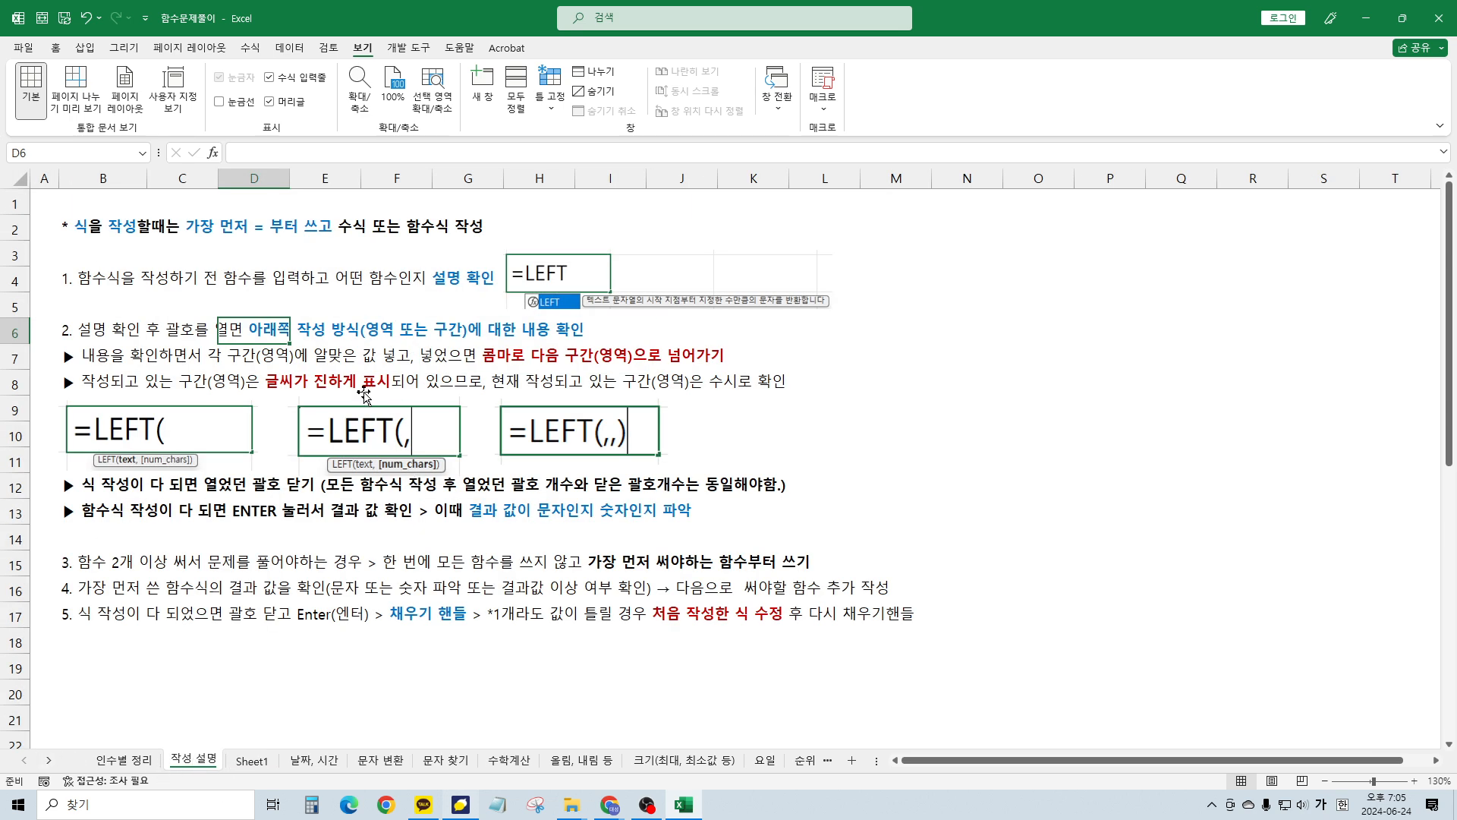
pyautogui.click(253, 675)
pyautogui.click(253, 760)
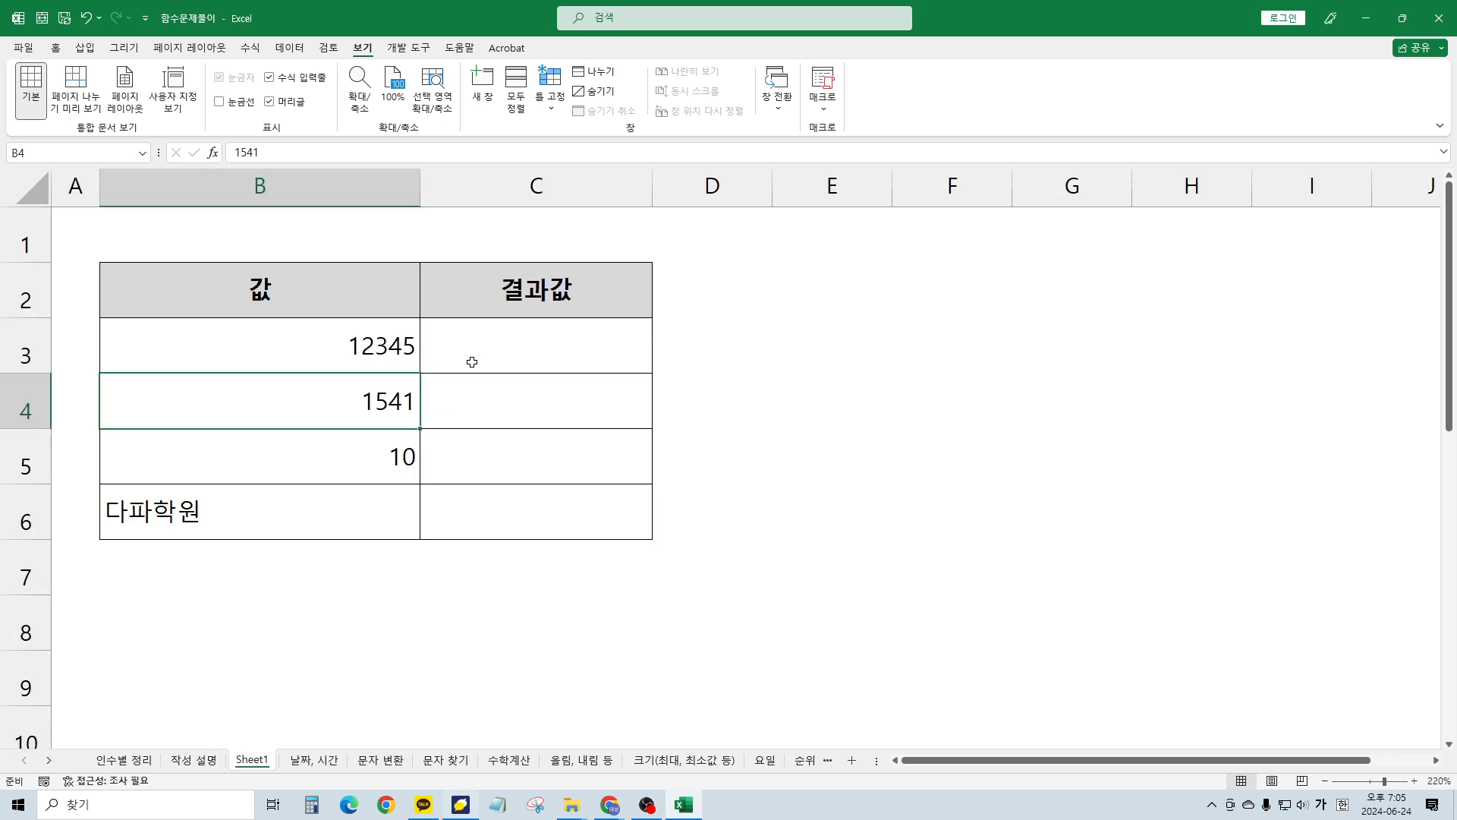
pyautogui.click(497, 379)
pyautogui.keyDown('ctrl'); pyautogui.scroll(5, 497, 383); pyautogui.keyUp('ctrl')
pyautogui.click(926, 417)
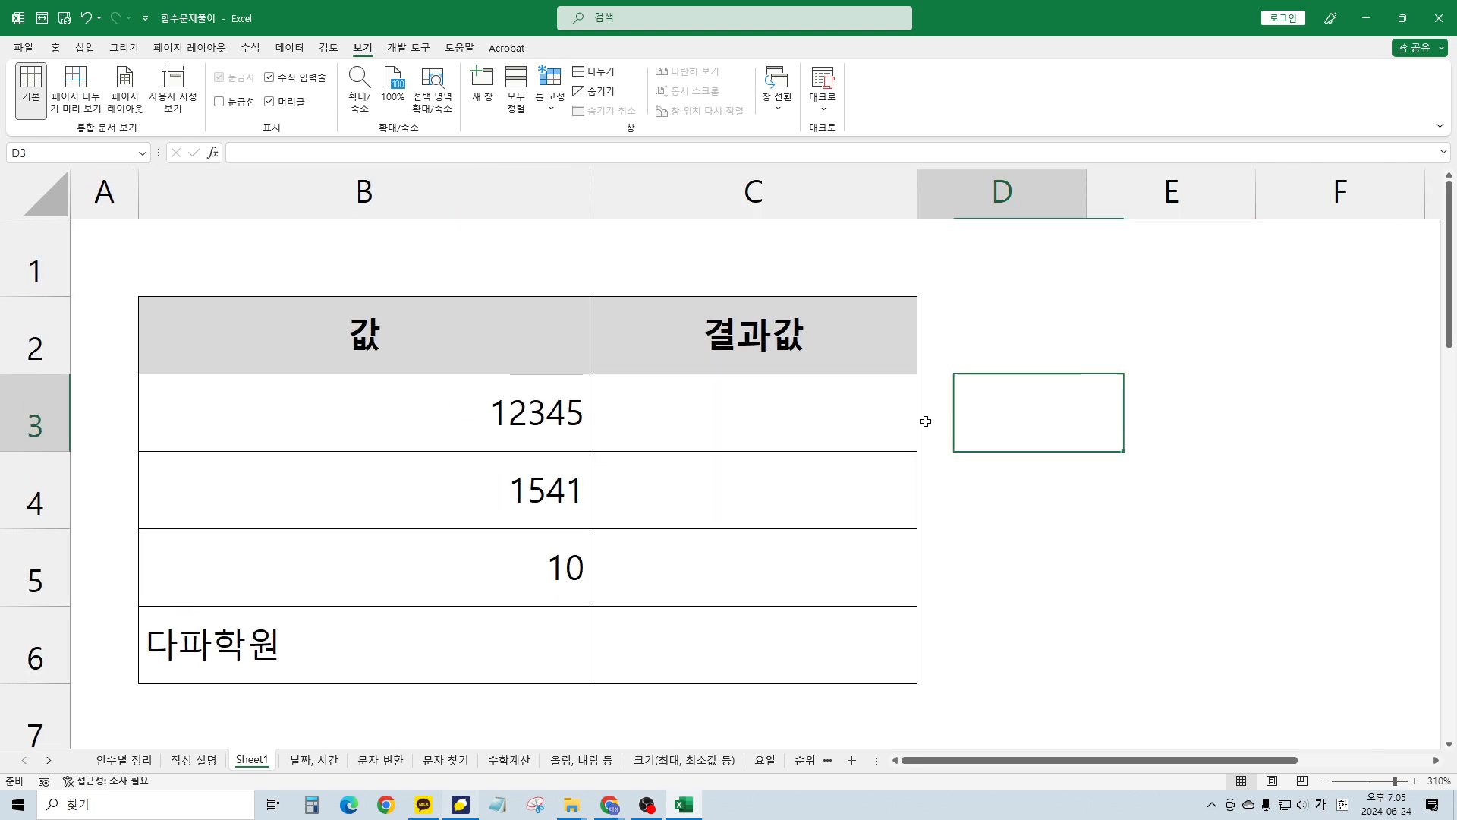
pyautogui.press('Left')
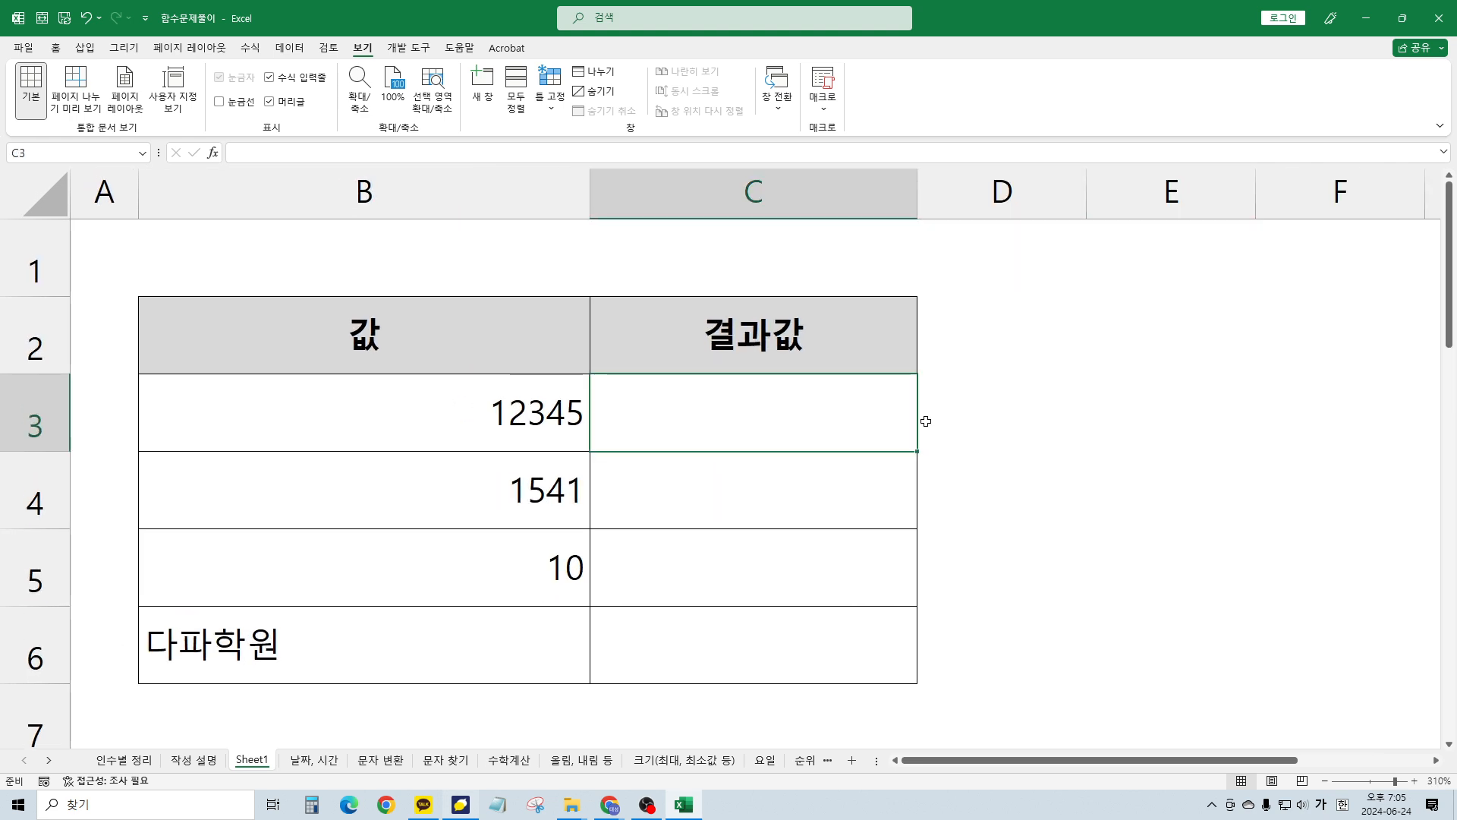
pyautogui.write('=')
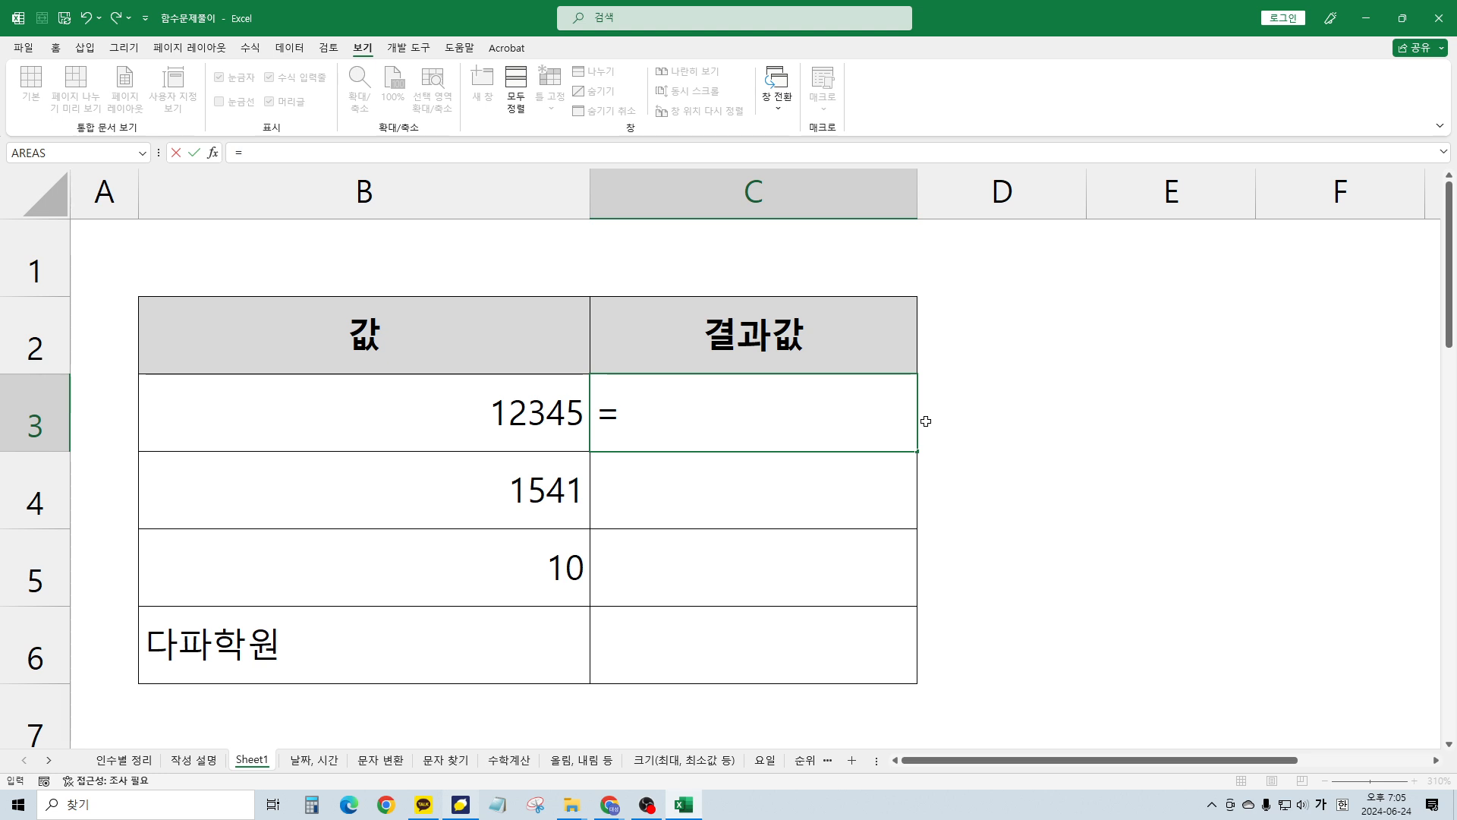
pyautogui.hotkey('shift', 'Left')
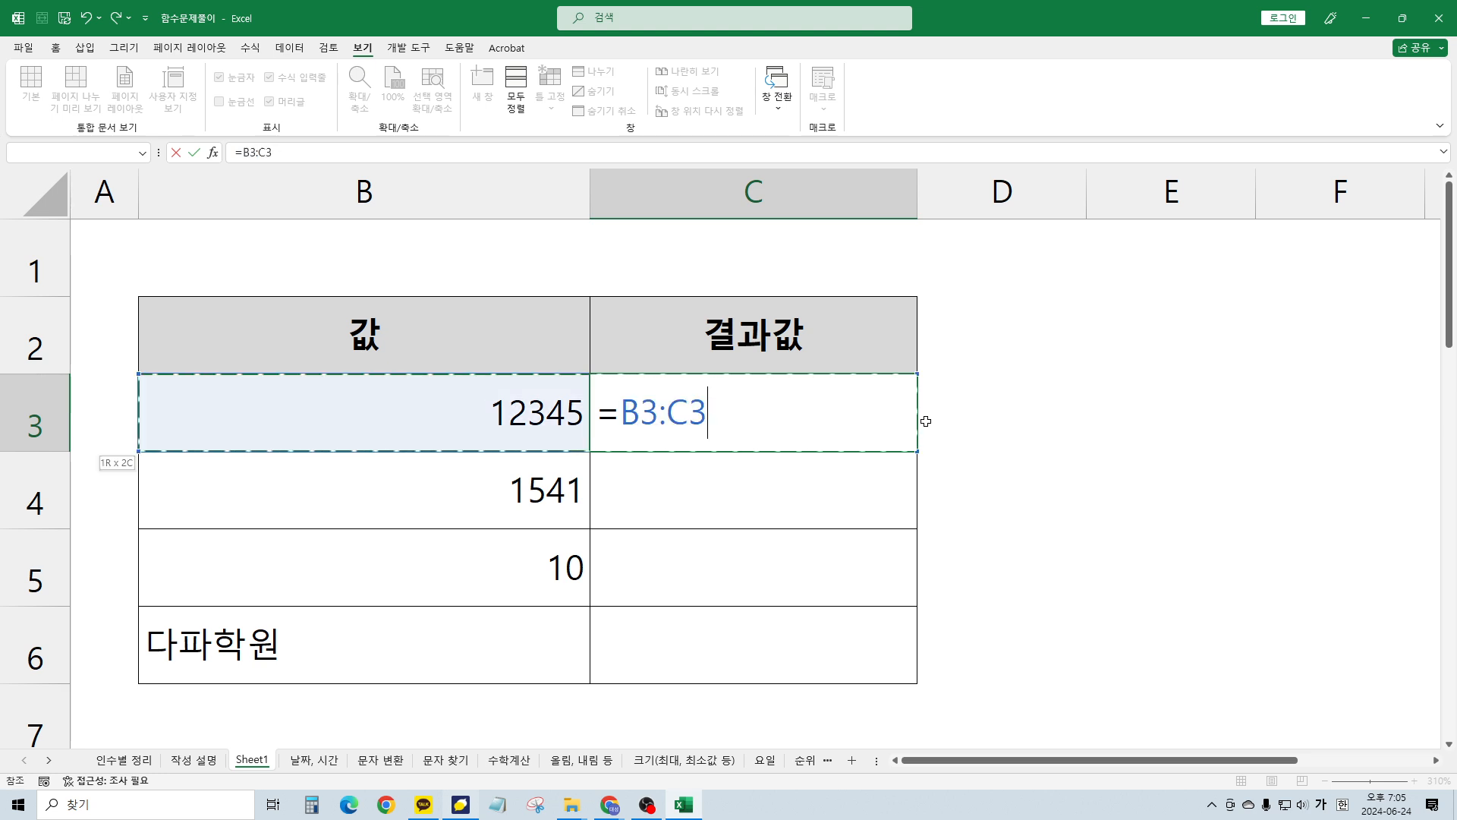
pyautogui.press('Escape')
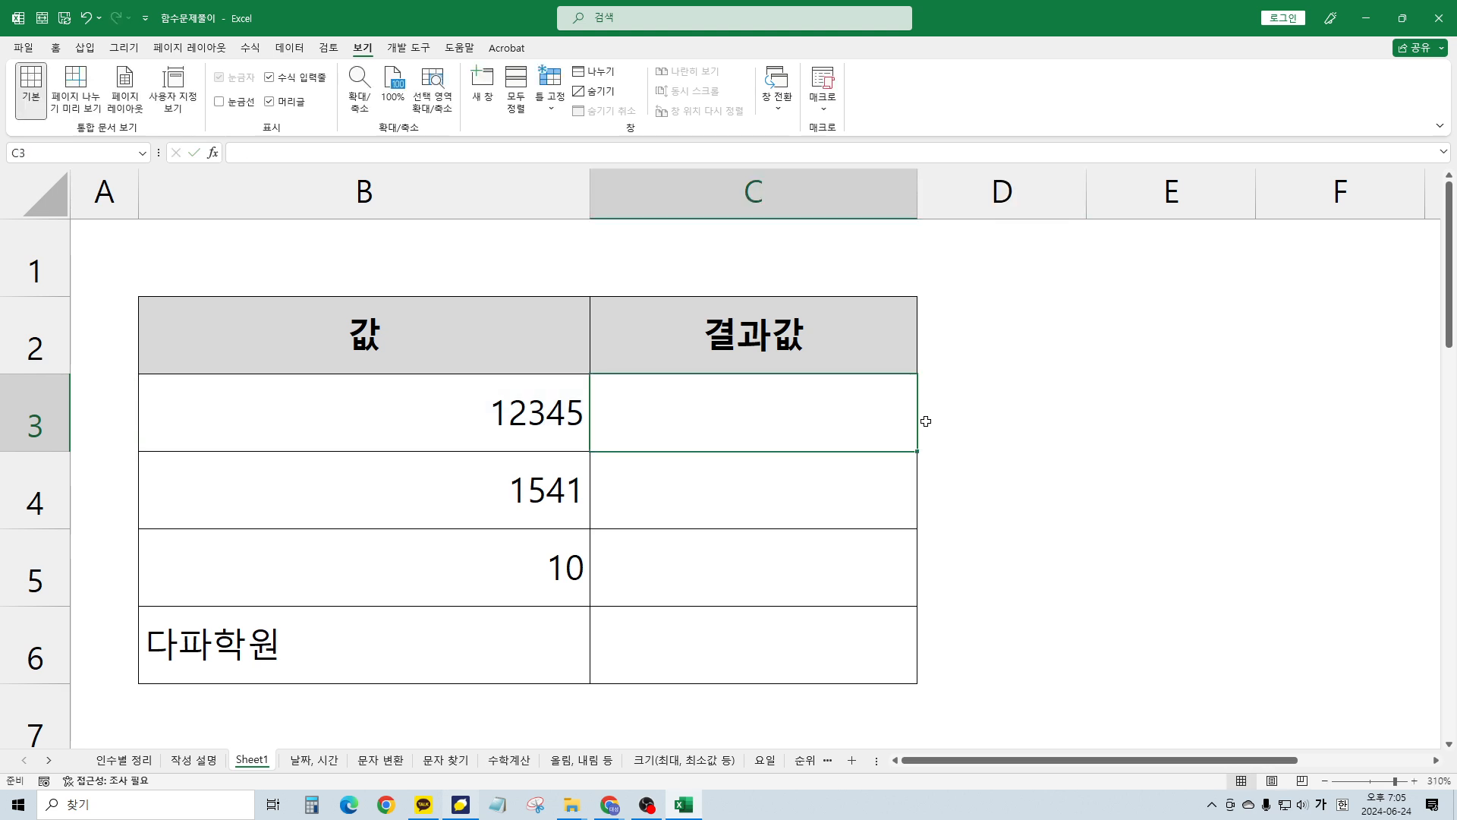
# Try =sum( and then =left entries in C3, cancelling without committing
pyautogui.write('=ㄴ')
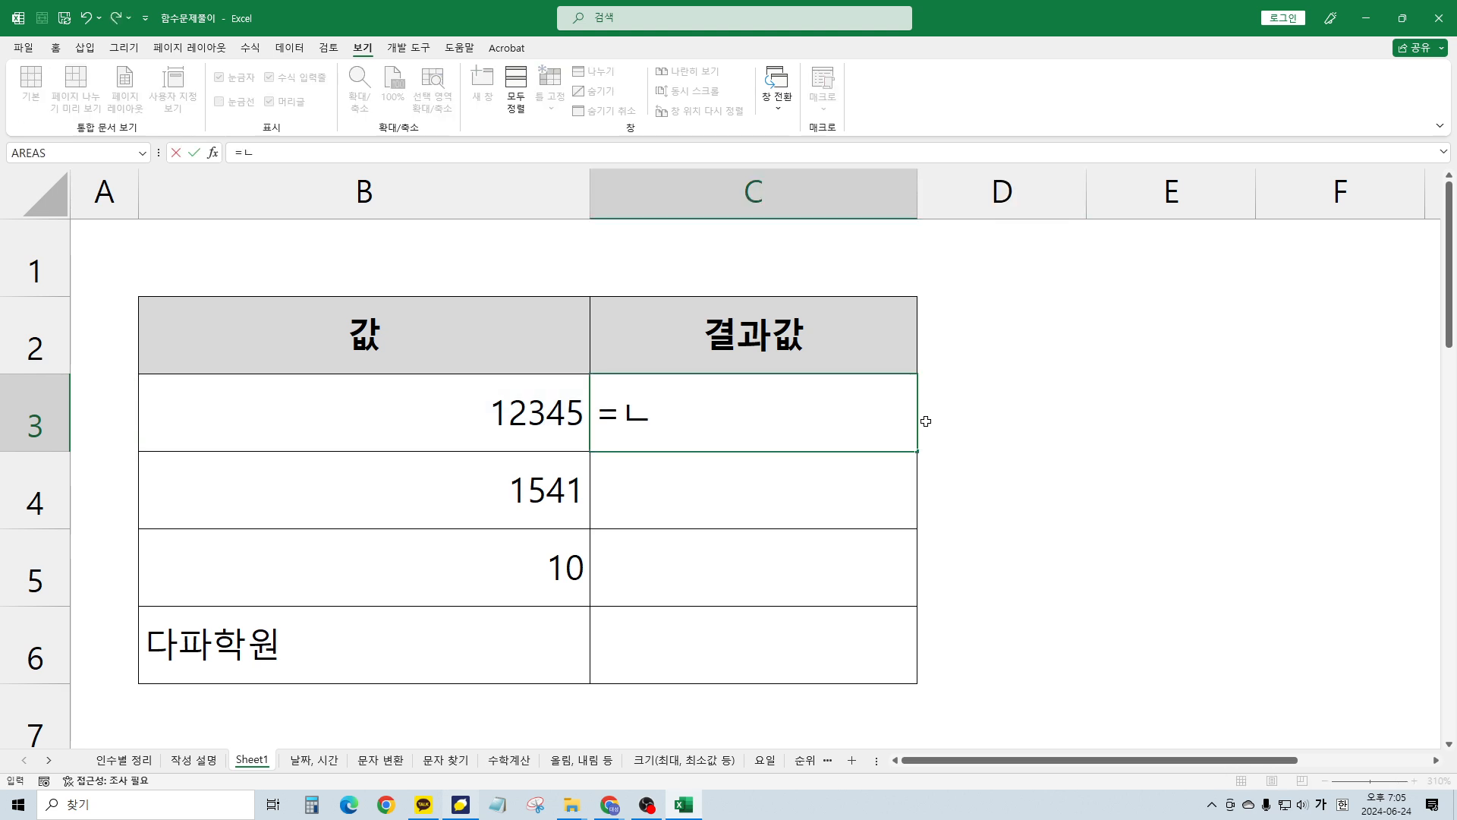
pyautogui.press('BackSpace')
pyautogui.press('Hangul')
pyautogui.write('sum')
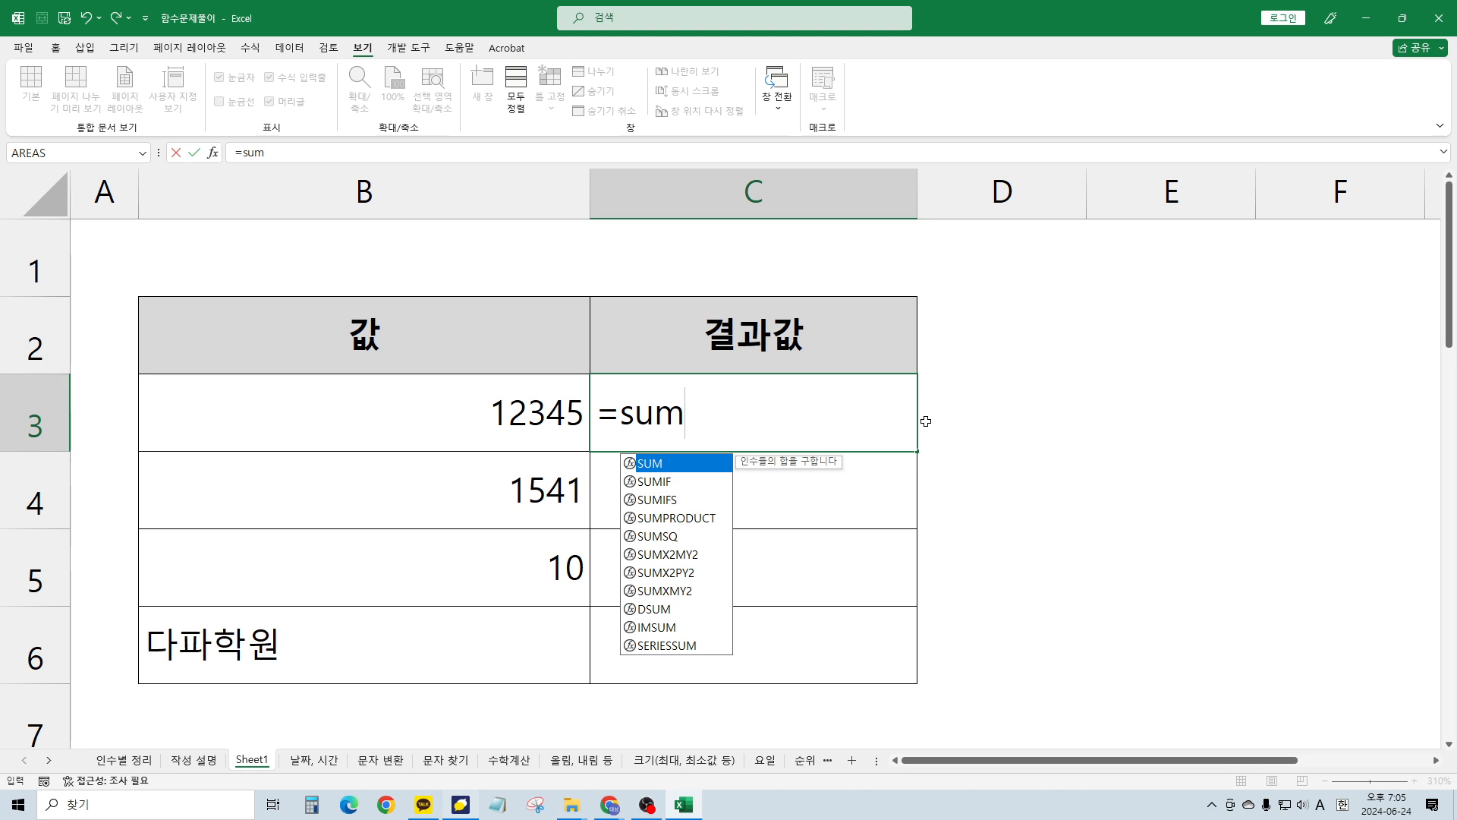
pyautogui.write('()=')
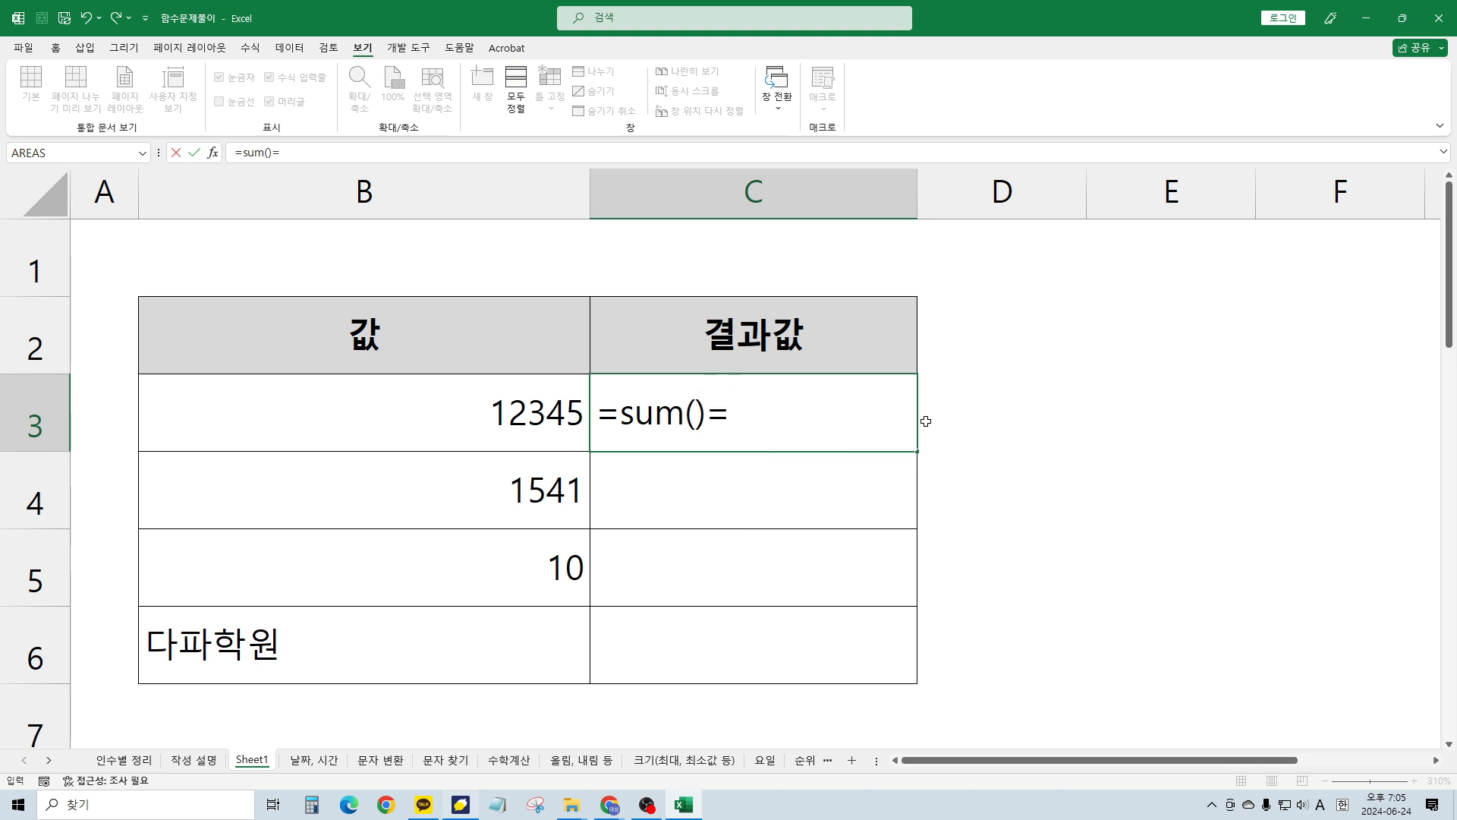
pyautogui.doubleClick(714, 416)
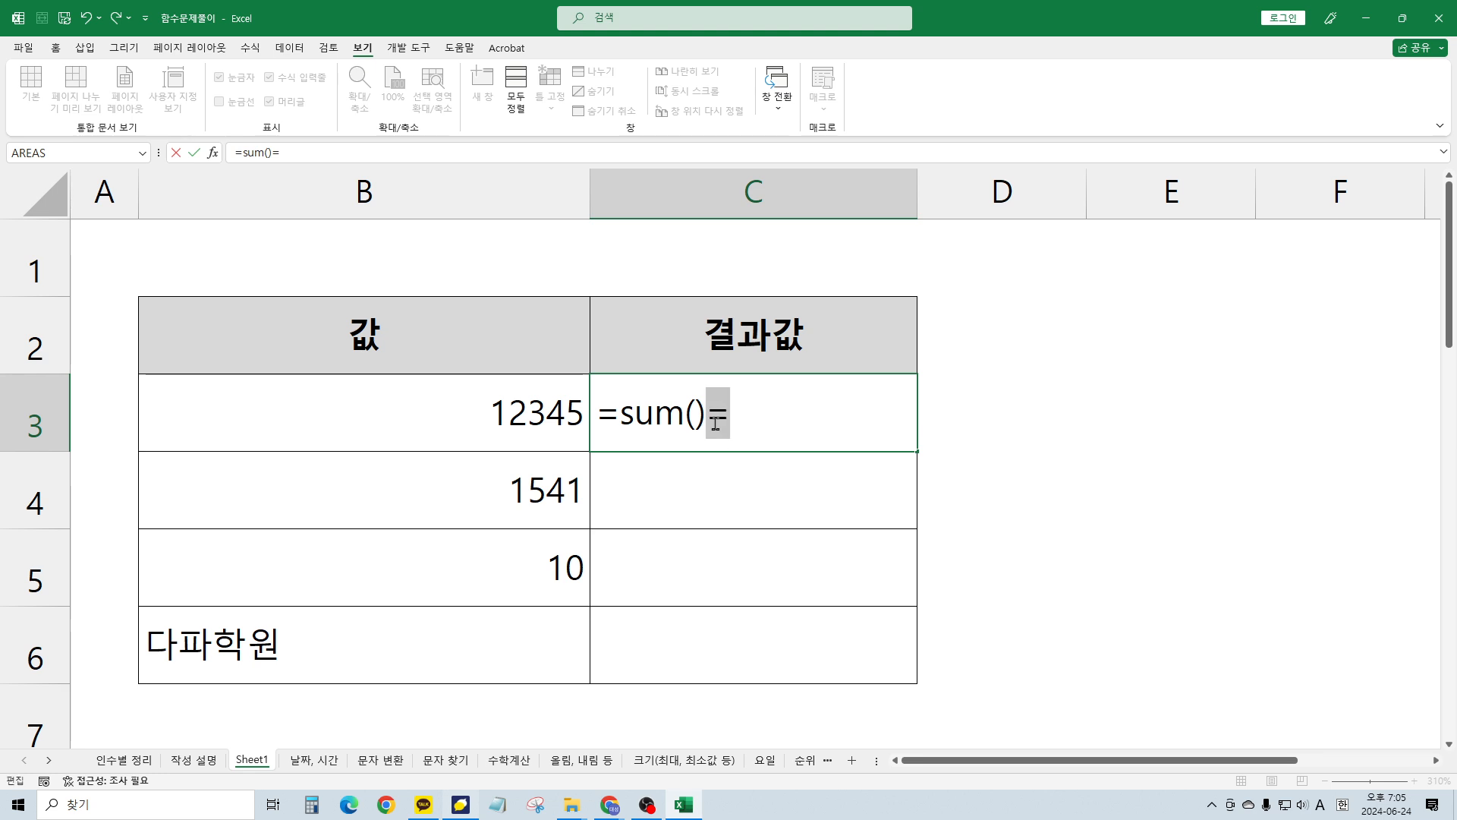
pyautogui.click(716, 423)
pyautogui.press('BackSpace')
pyautogui.press('BackSpace')
pyautogui.press('BackSpace')
pyautogui.press('BackSpace')
pyautogui.press('BackSpace')
pyautogui.press('BackSpace')
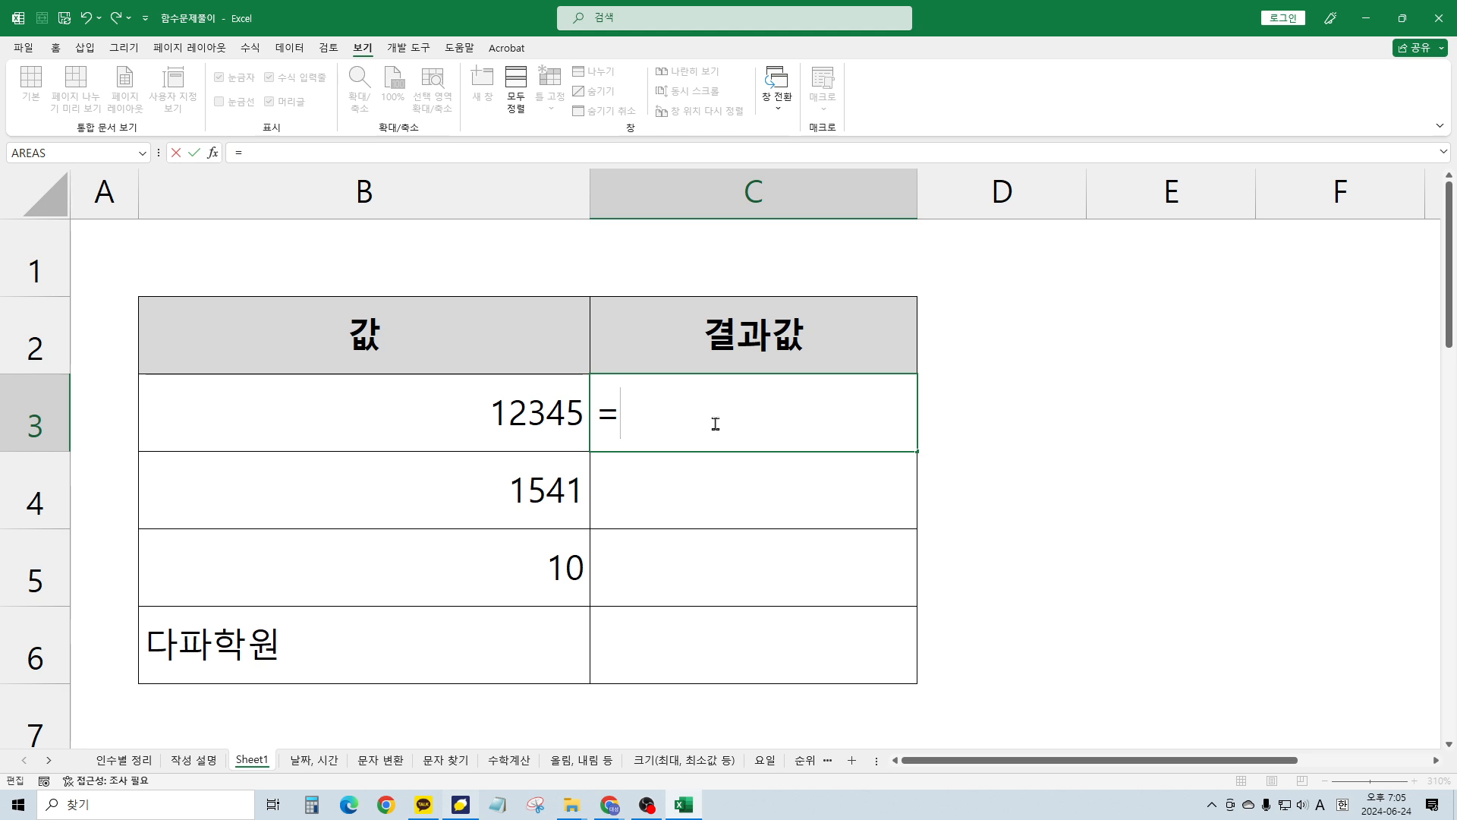
pyautogui.write('left')
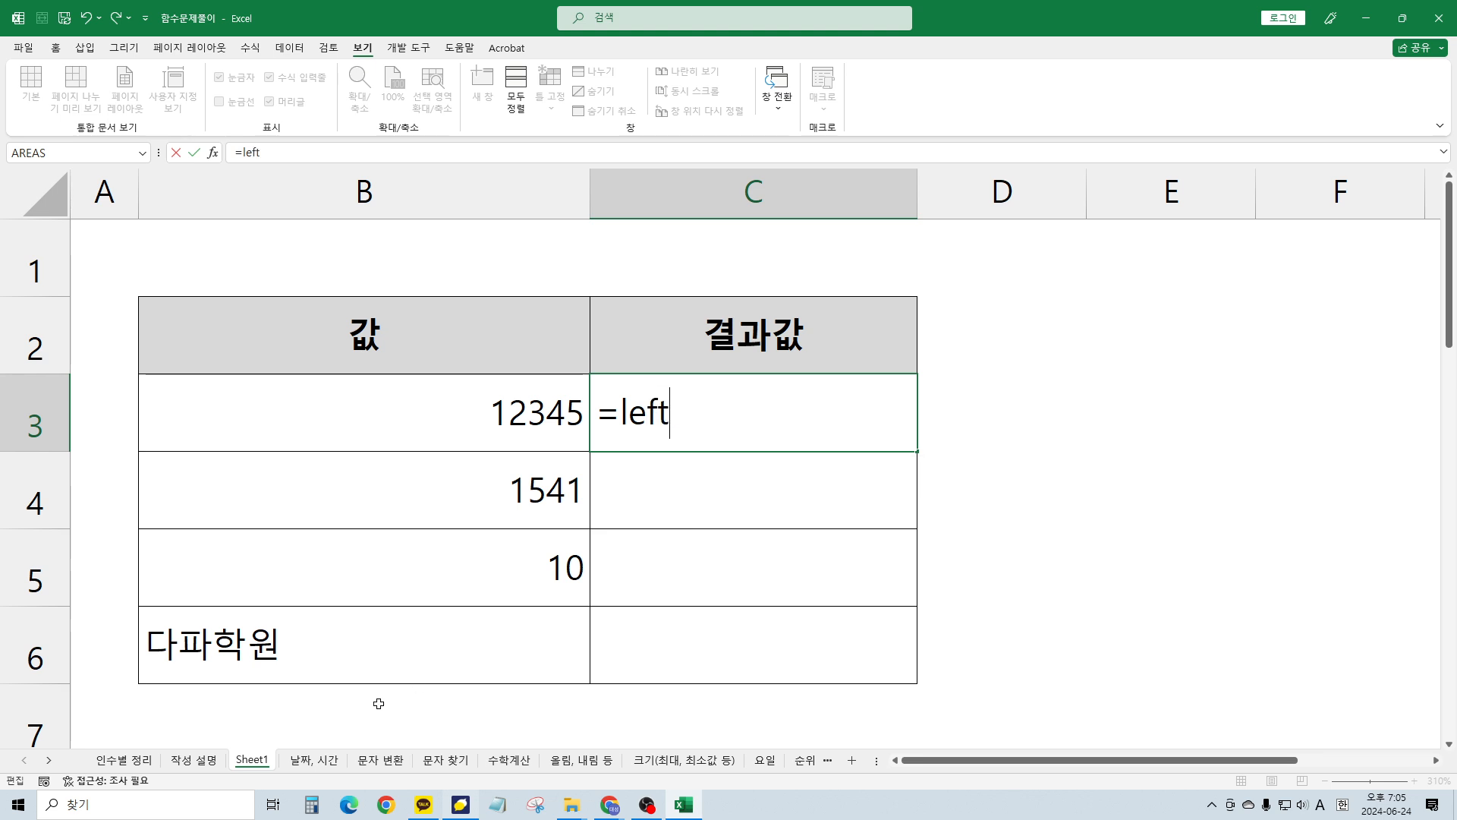
pyautogui.press('Escape')
# Type a demo =left( formula in N5 on the 작성 설명 sheet, then discard it
pyautogui.click(193, 760)
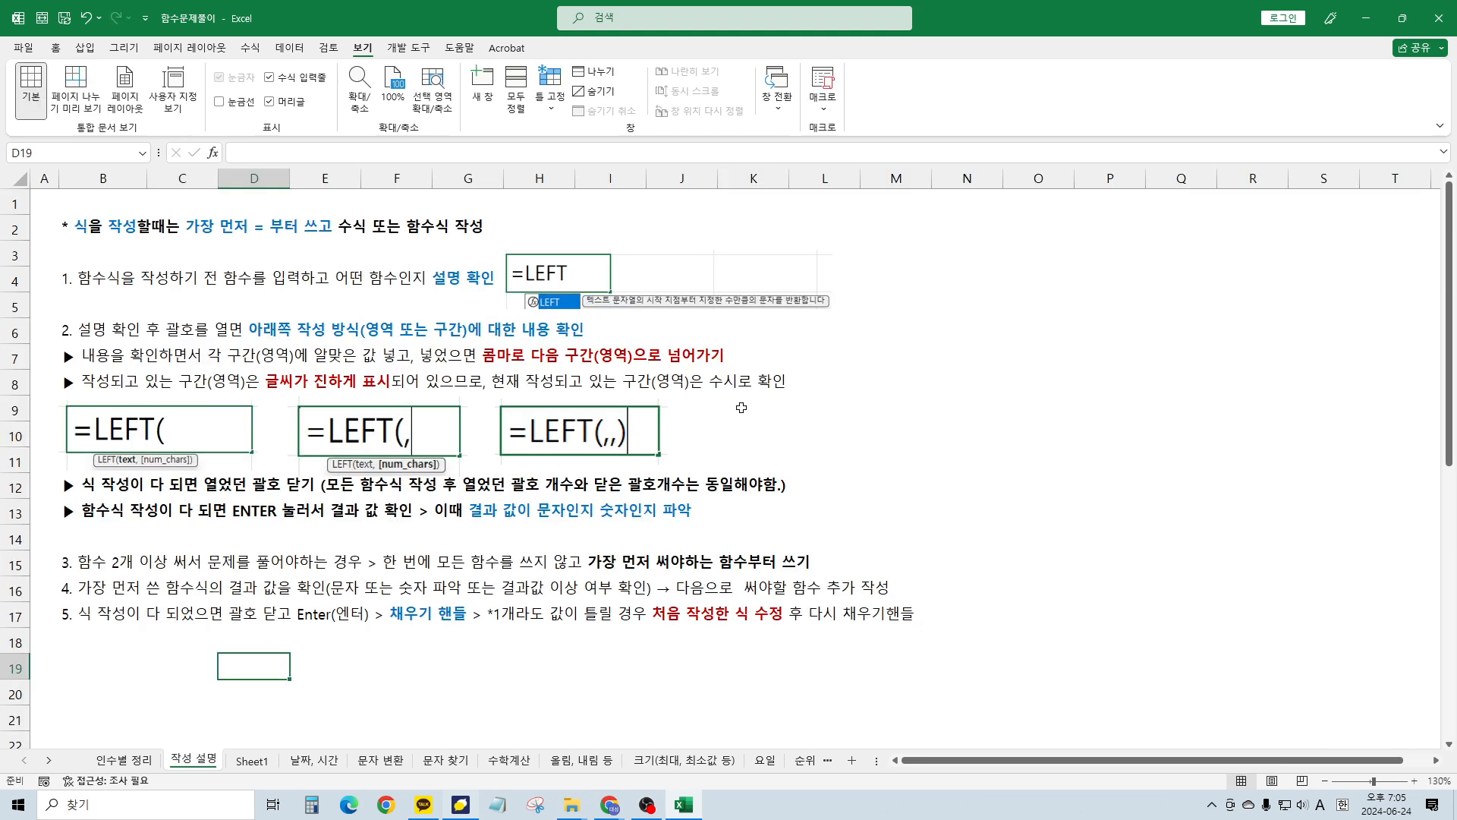
pyautogui.click(895, 355)
pyautogui.click(963, 352)
pyautogui.click(969, 309)
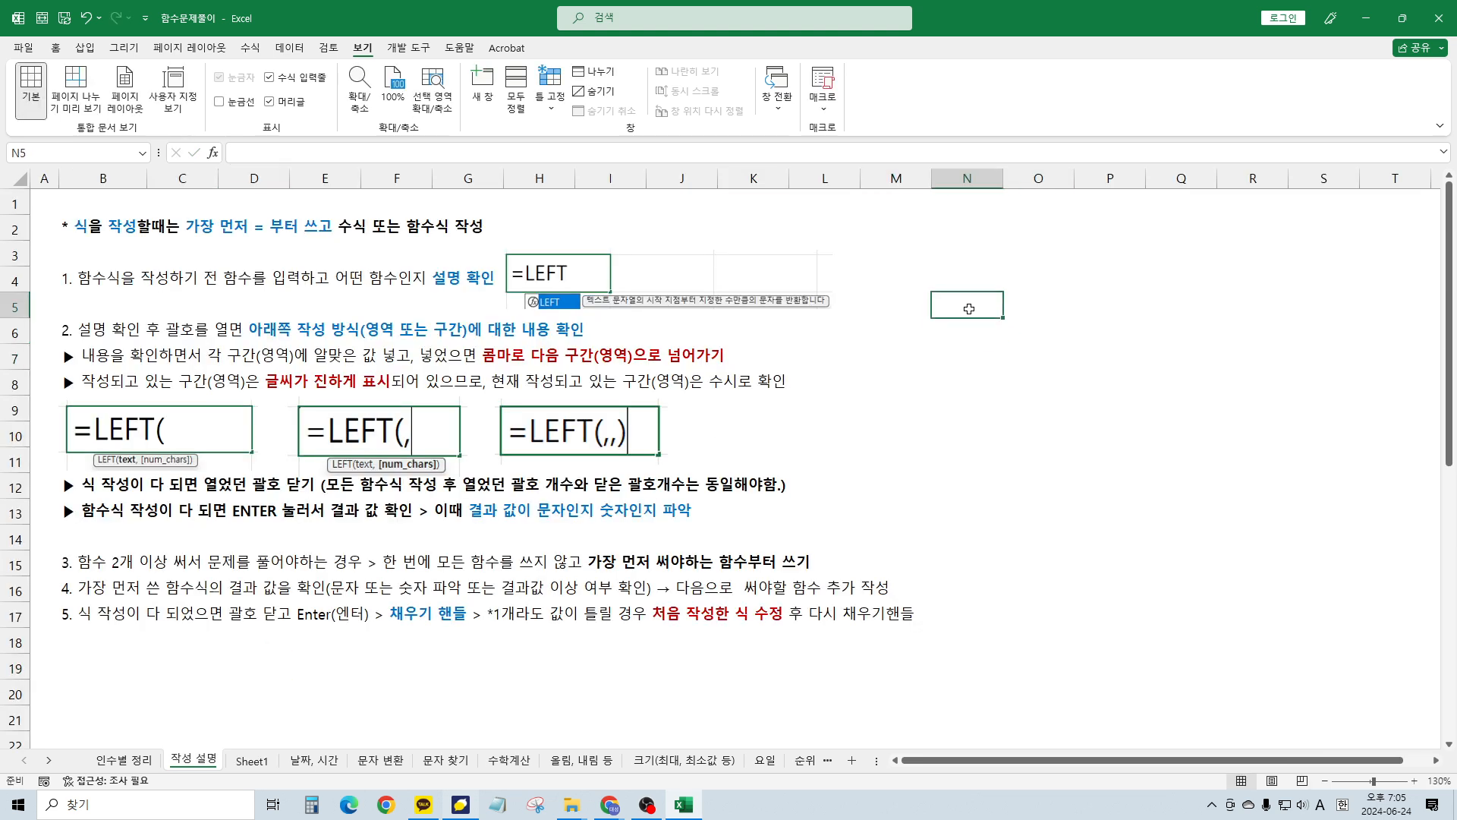
pyautogui.write('=left')
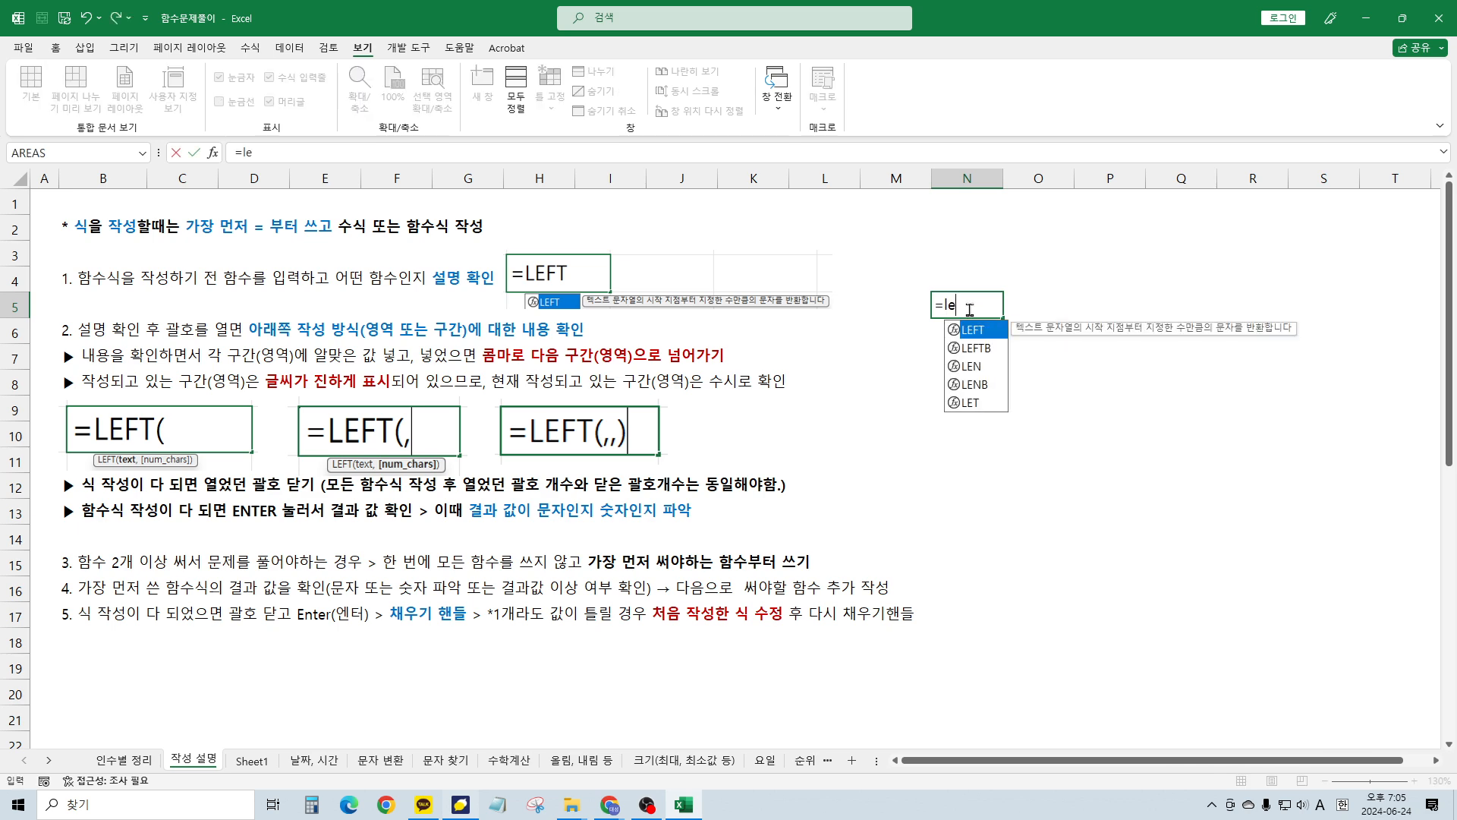
pyautogui.write('(')
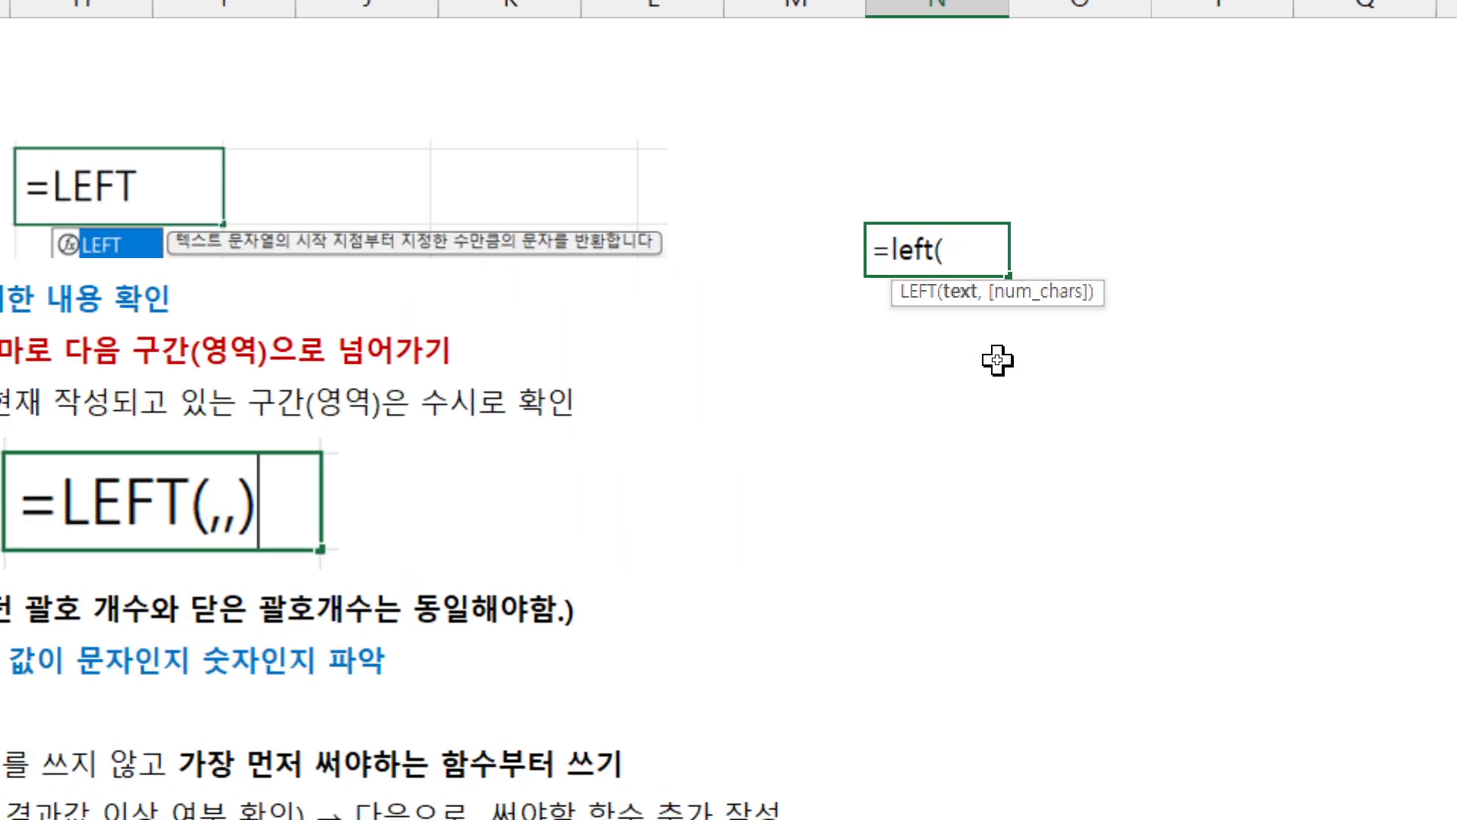
pyautogui.press('BackSpace')
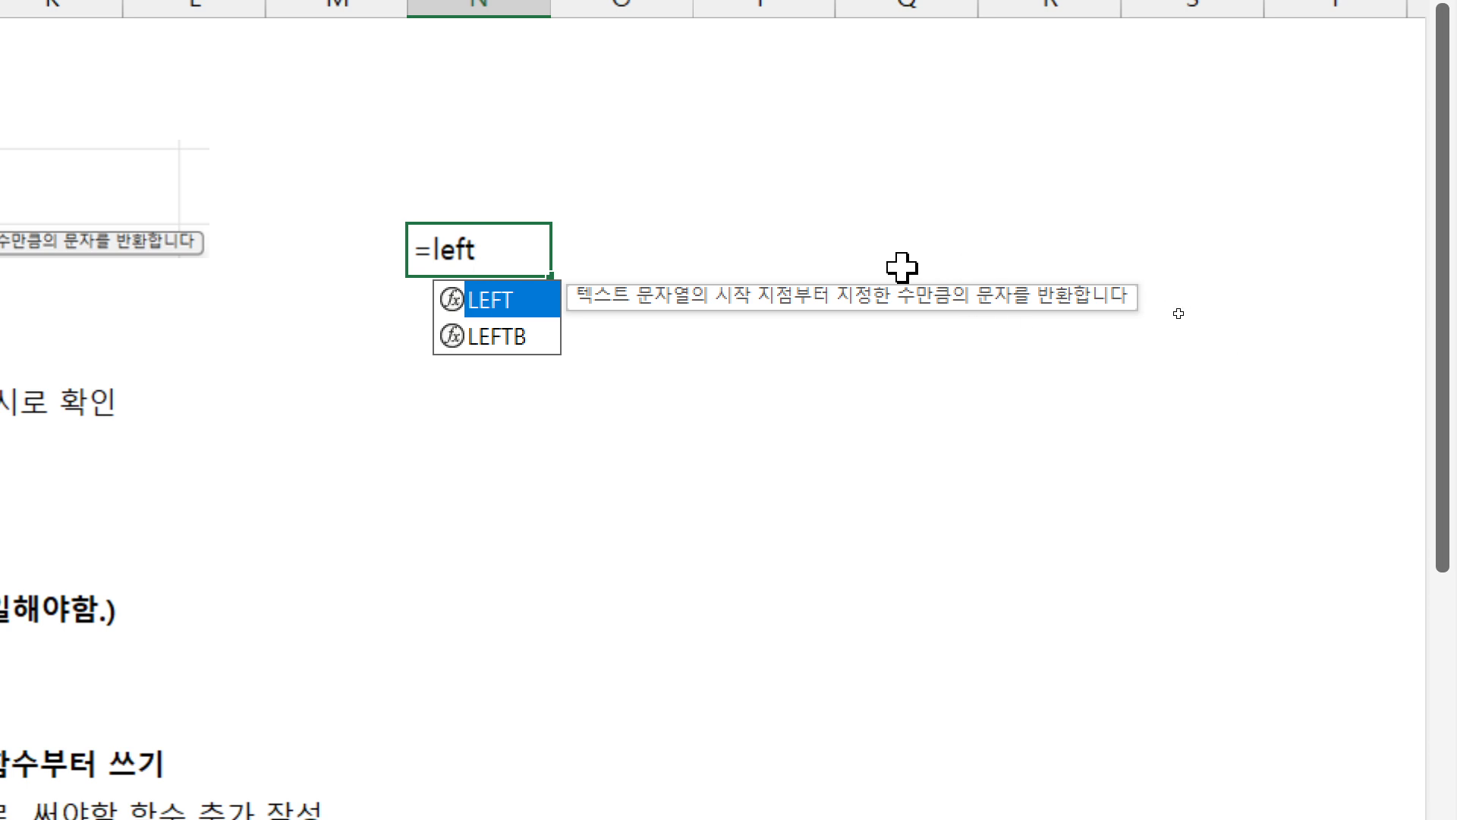
pyautogui.write('(')
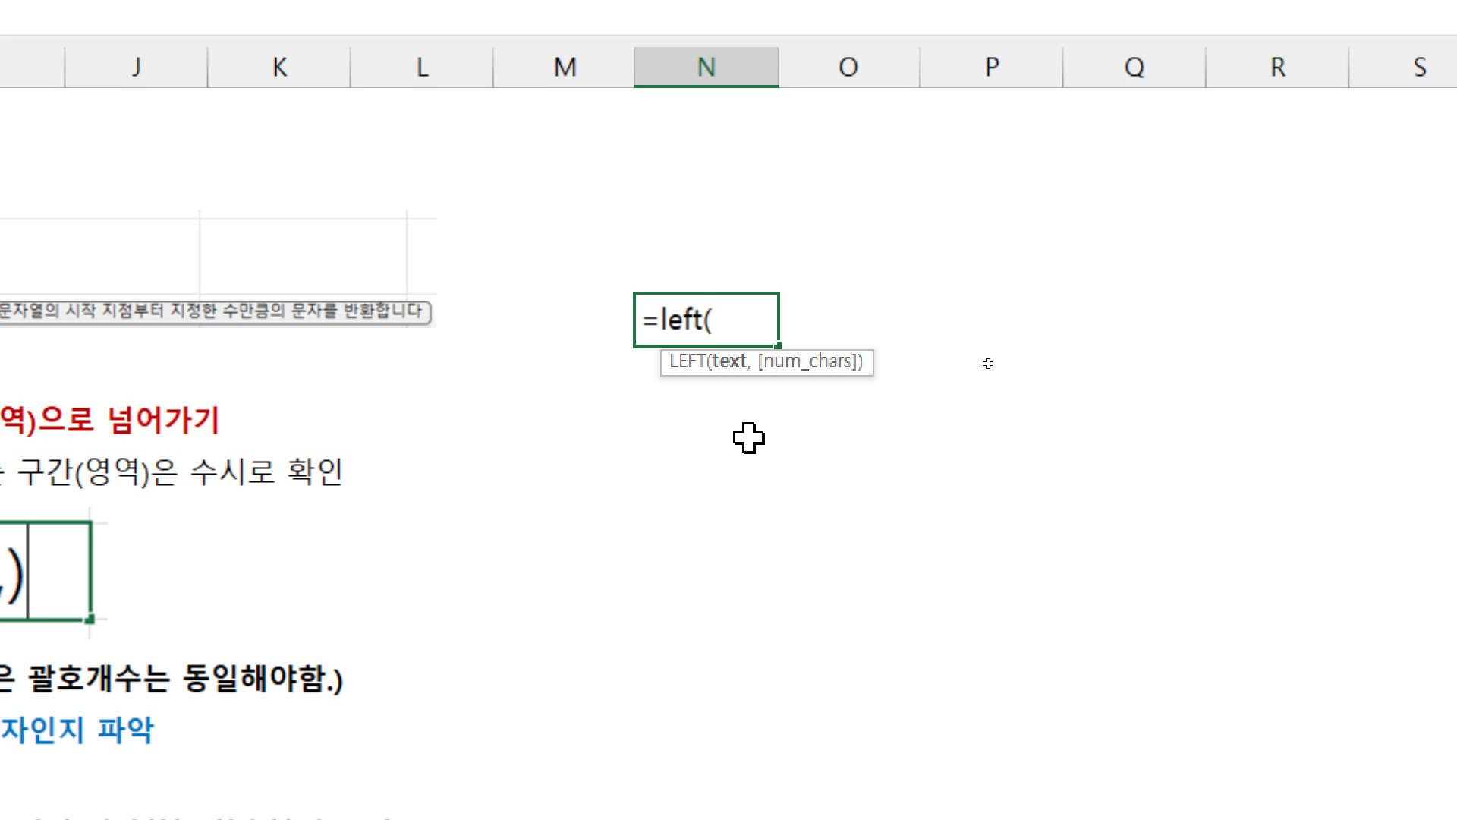
pyautogui.press('Escape')
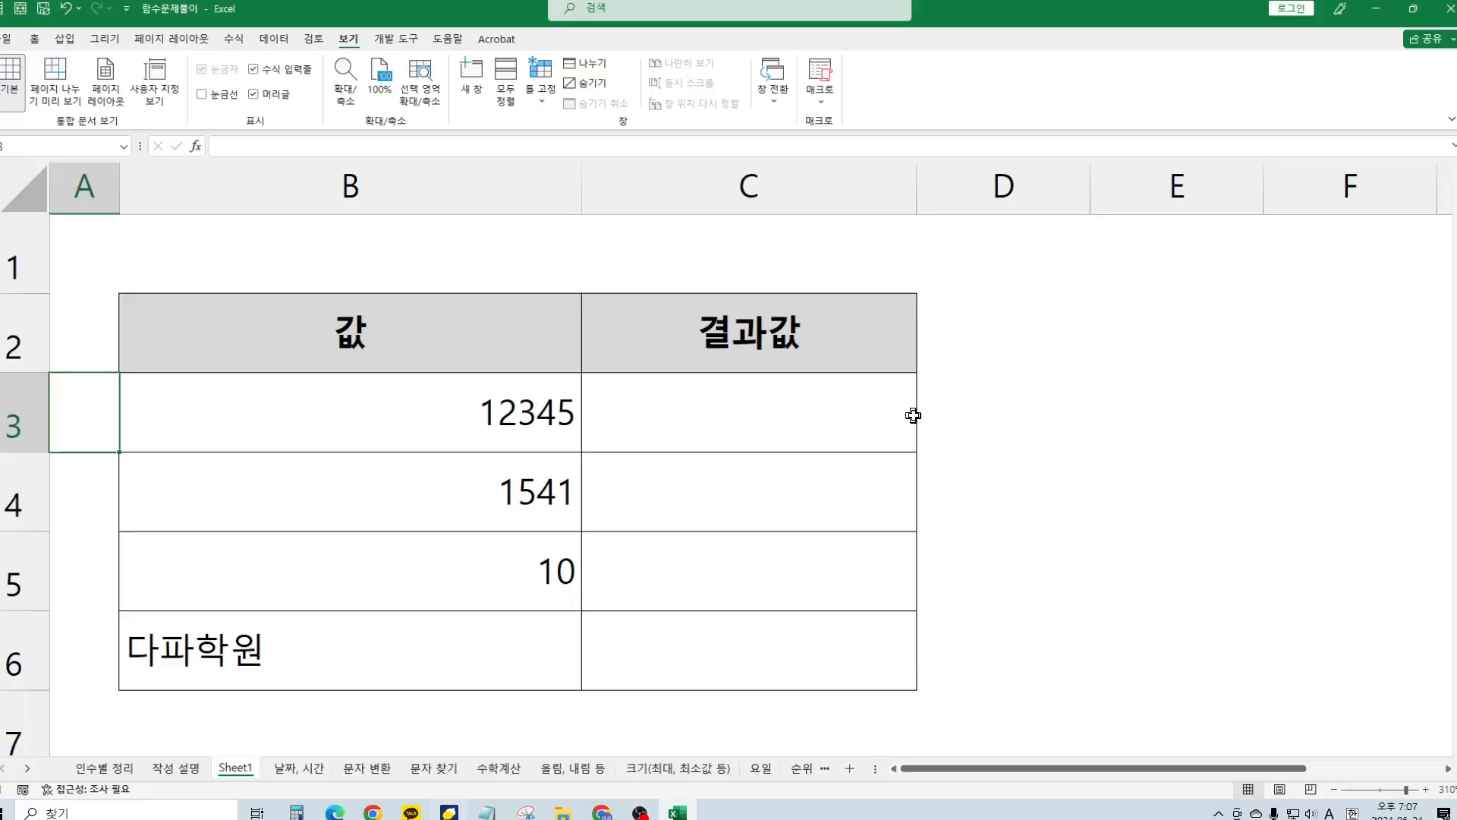
# Enter =LEFT(B3, 2) in C3 so it returns 12, then reselect C3
pyautogui.click(838, 396)
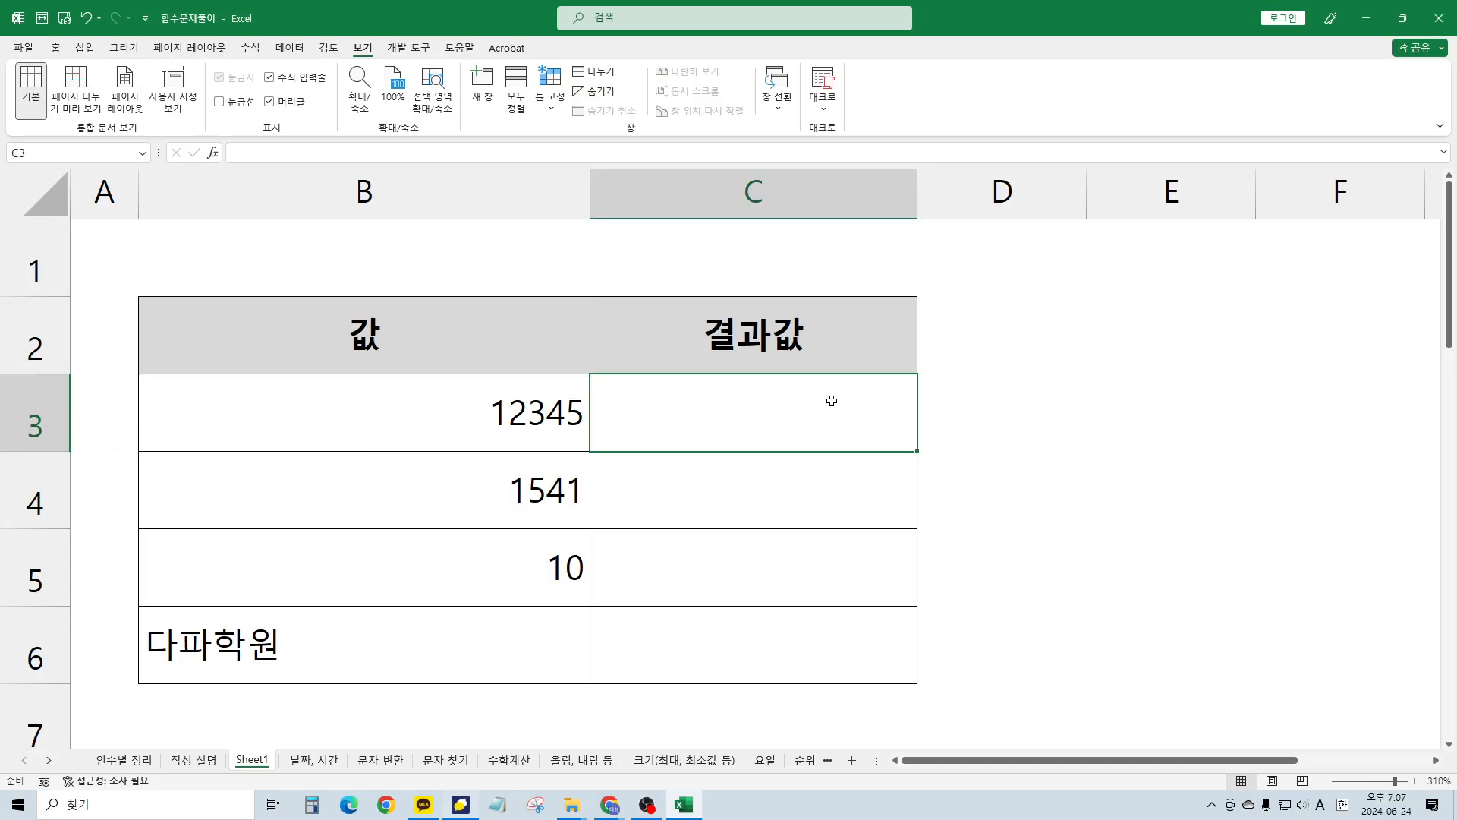
pyautogui.write('=left(')
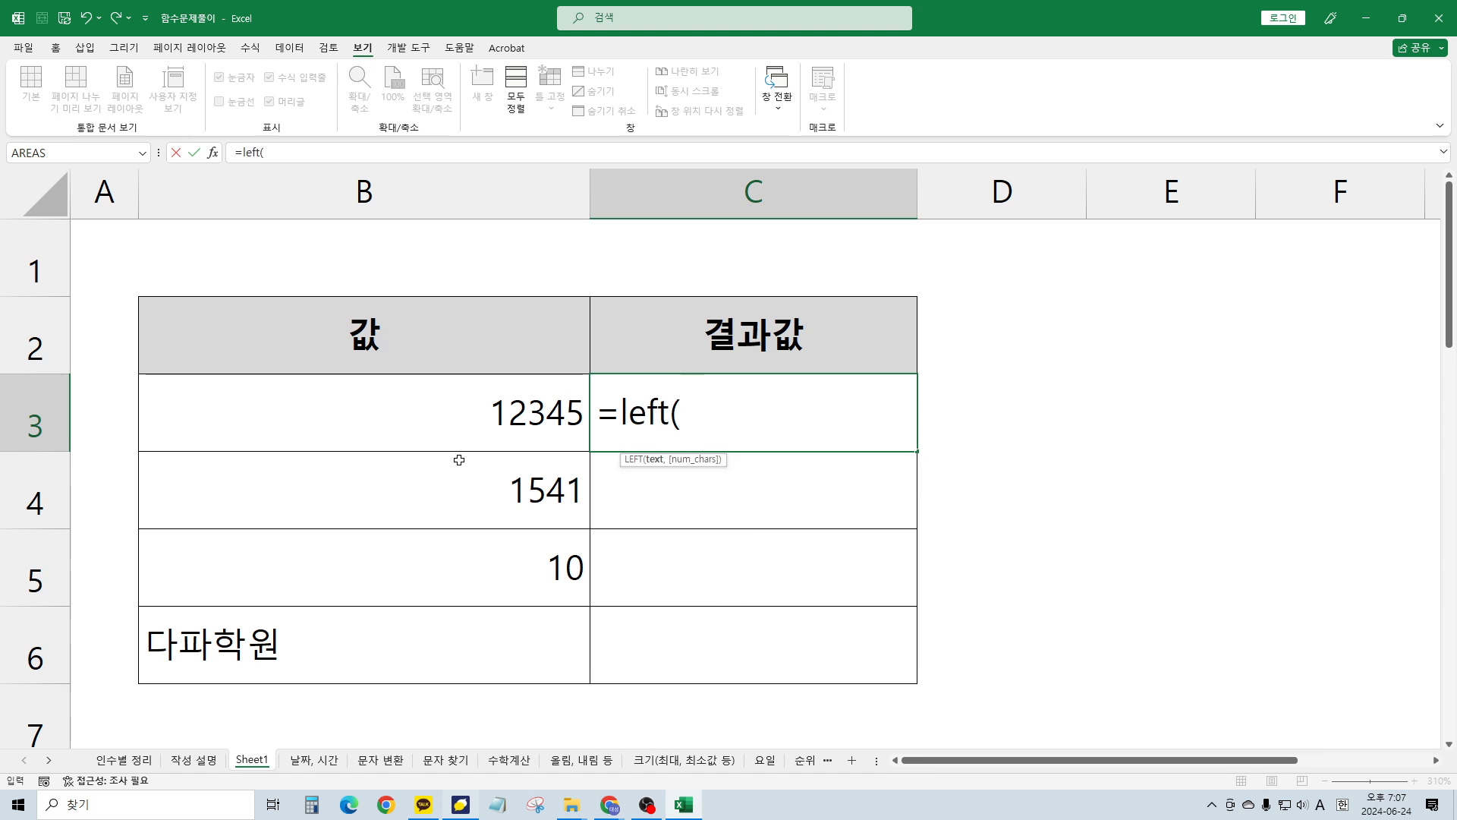
pyautogui.click(508, 411)
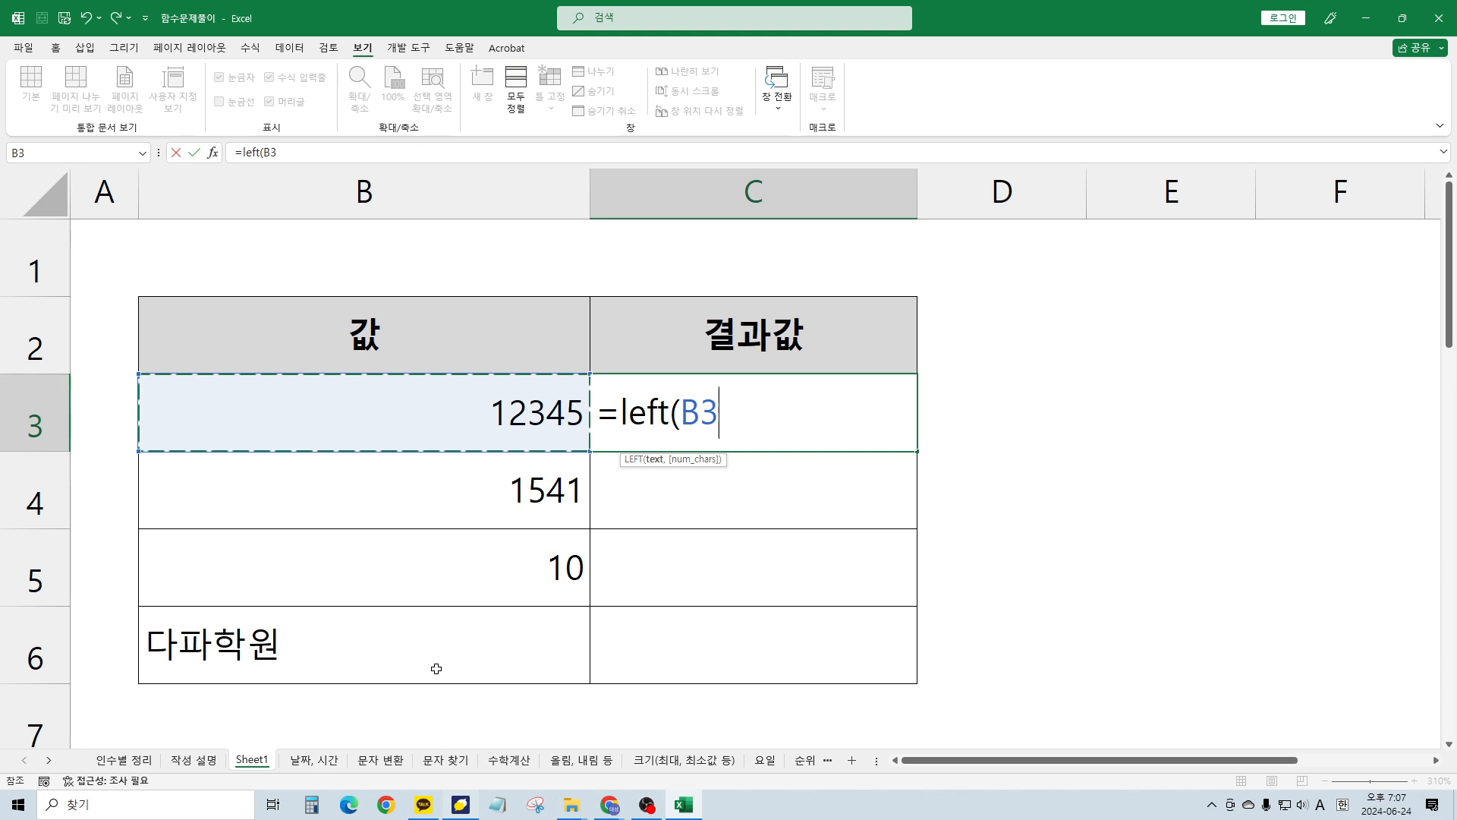
pyautogui.write(',')
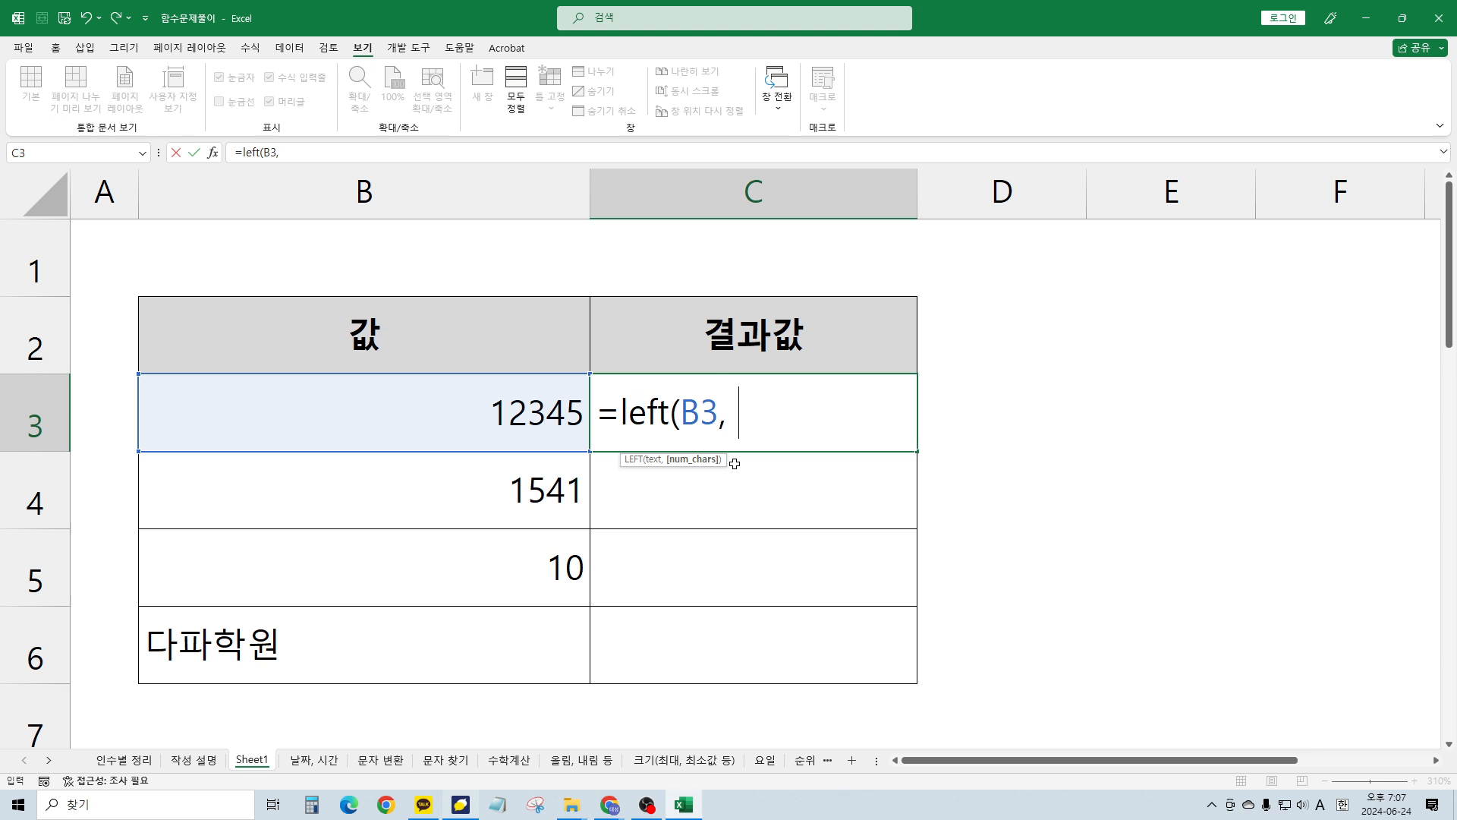
pyautogui.write('2)')
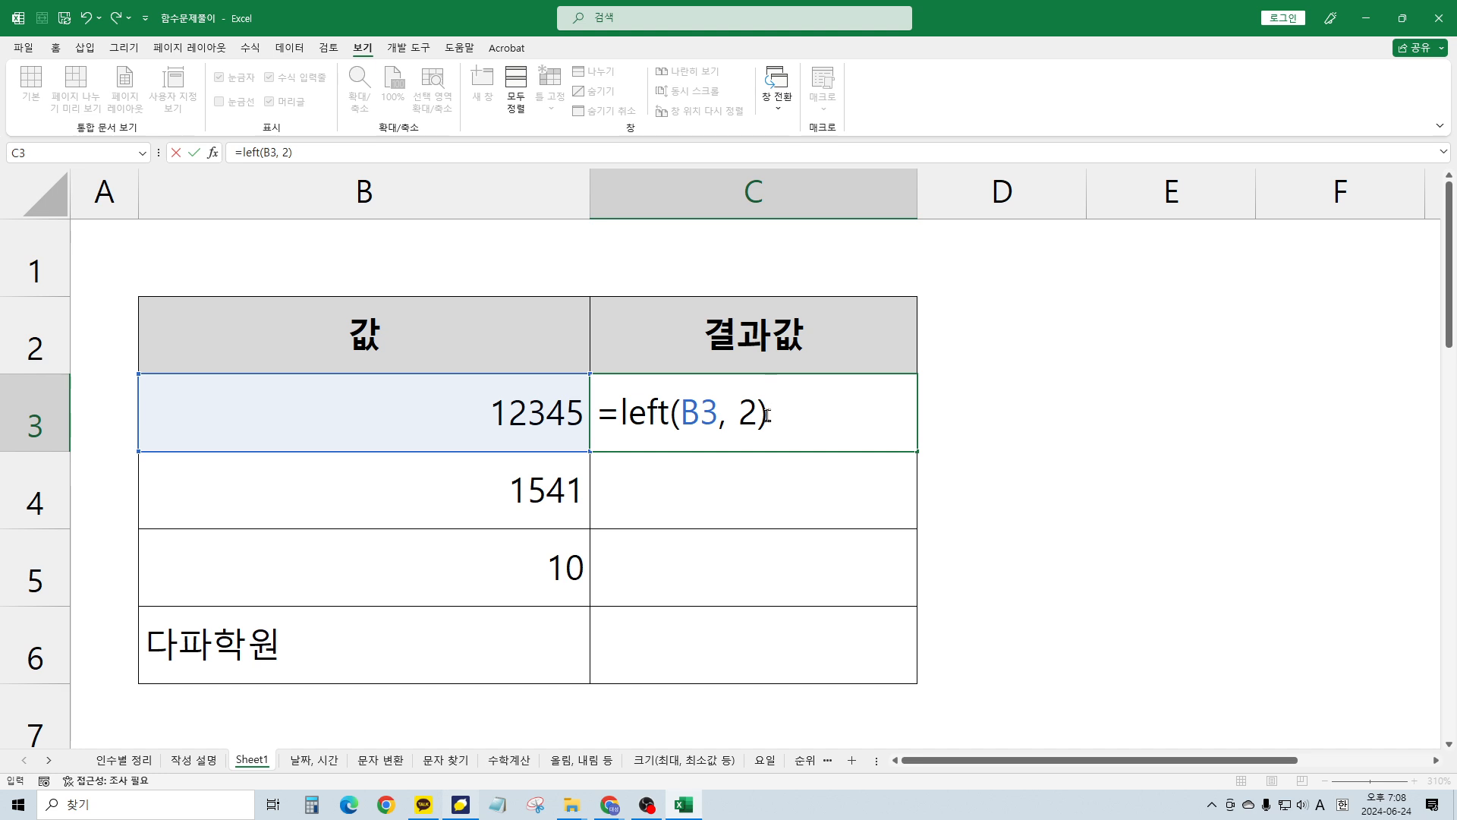
pyautogui.press('Return')
pyautogui.press('Up')
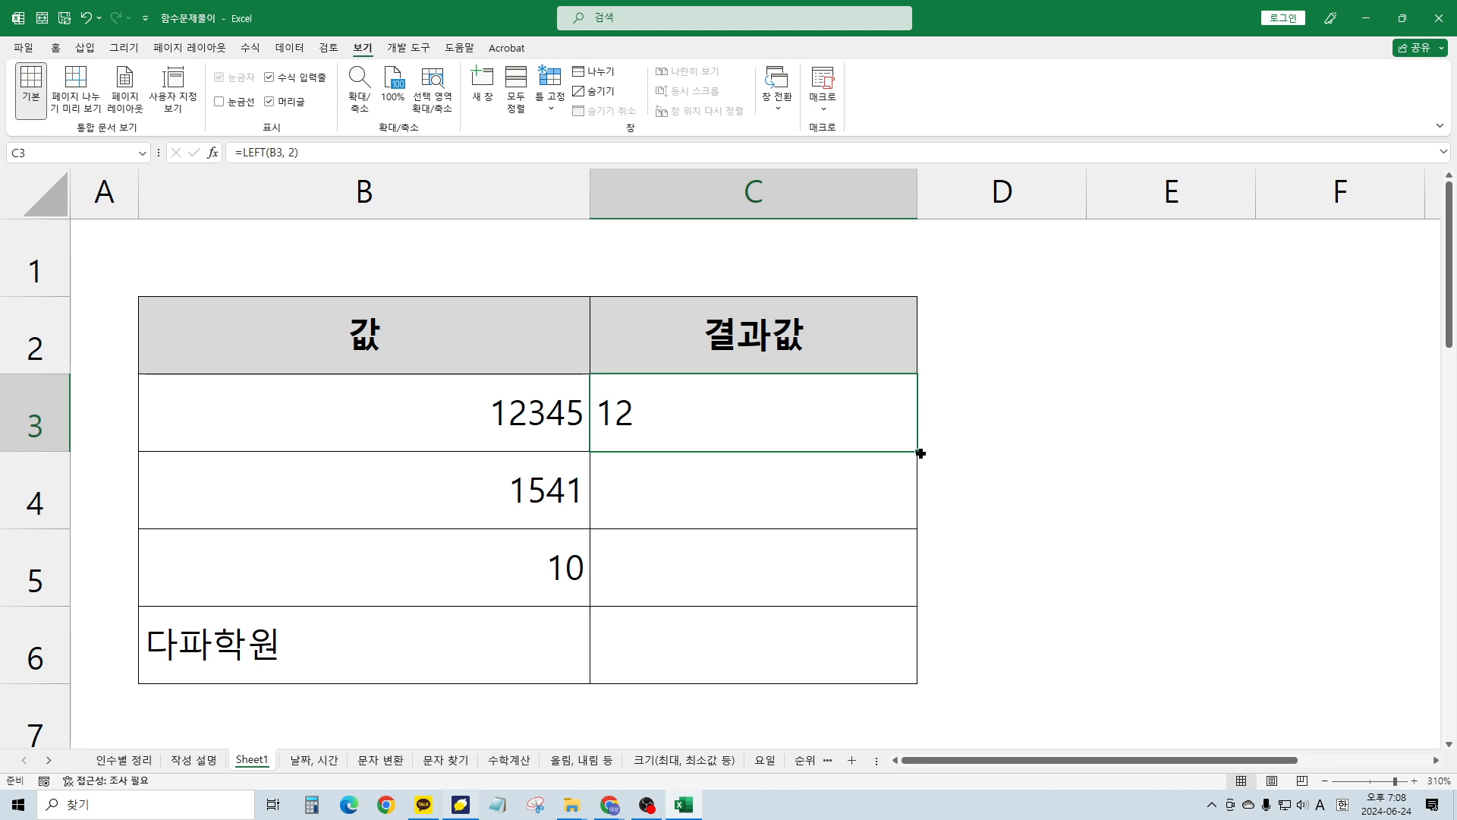
# Fill the LEFT formula down from C3 to C6 and glance at the 작성 설명 instructions sheet
pyautogui.moveTo(919, 451); pyautogui.dragTo(907, 661)
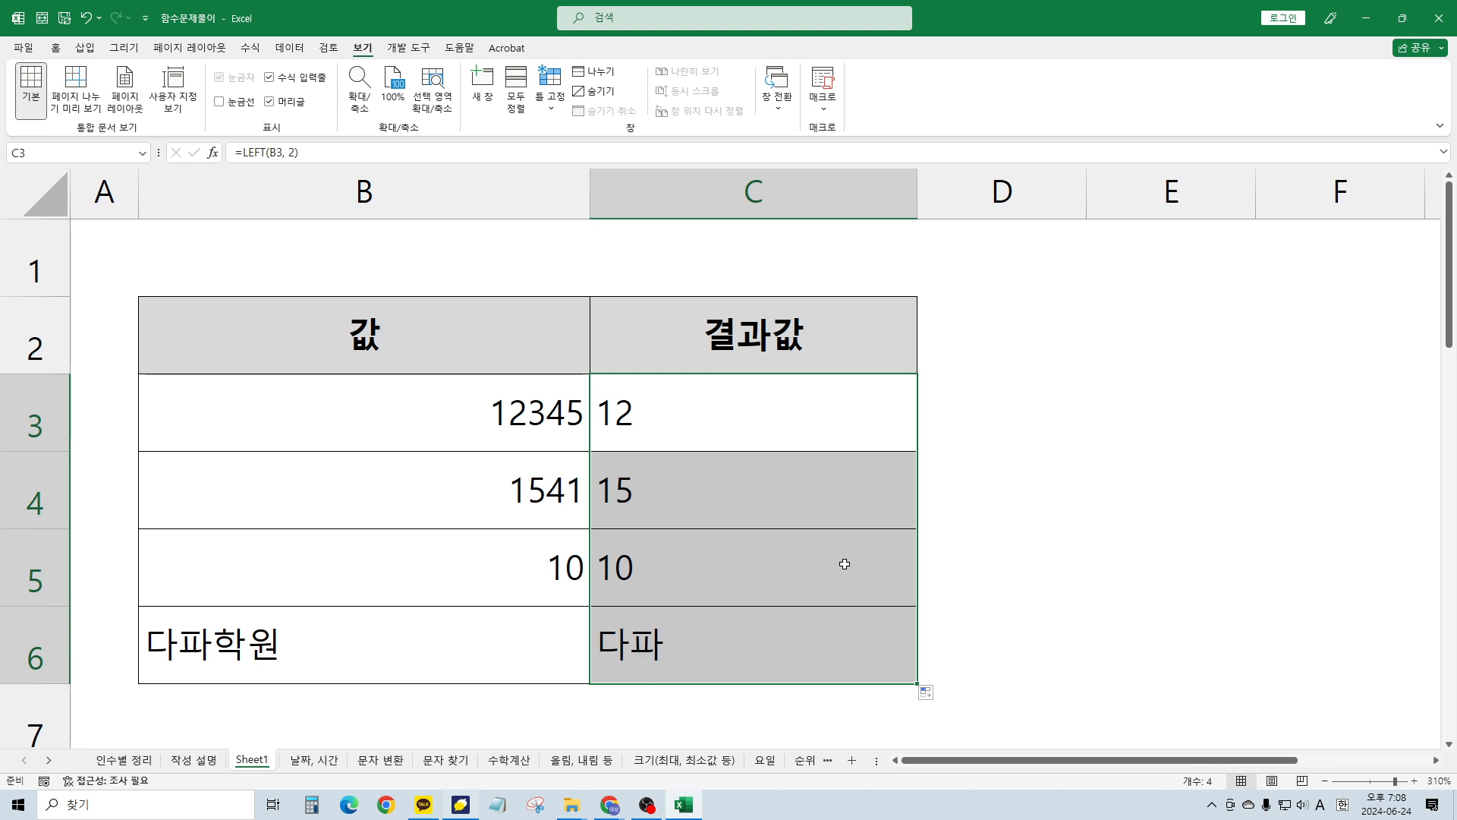
pyautogui.click(871, 436)
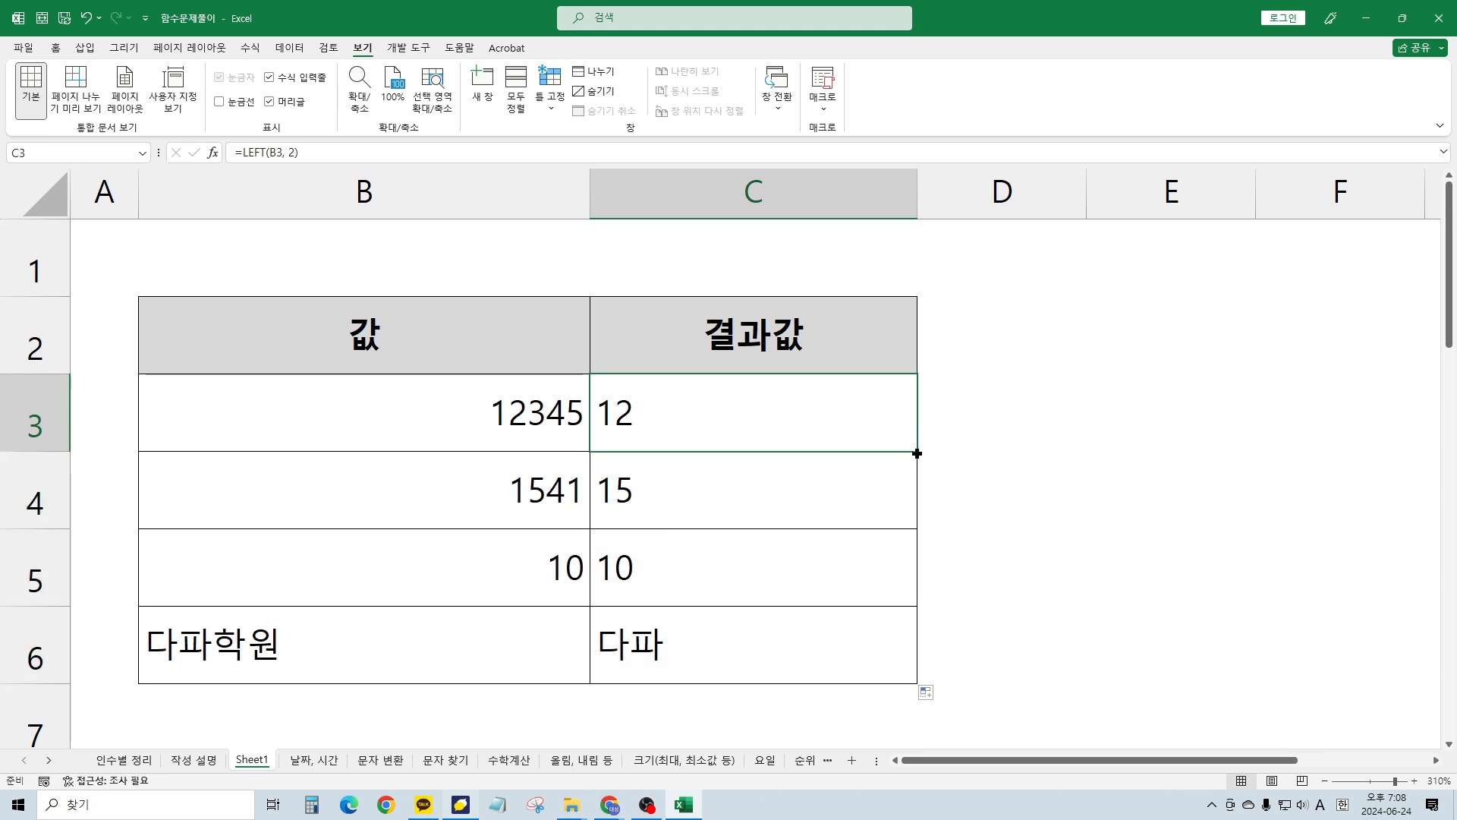
pyautogui.moveTo(917, 453); pyautogui.dragTo(908, 658)
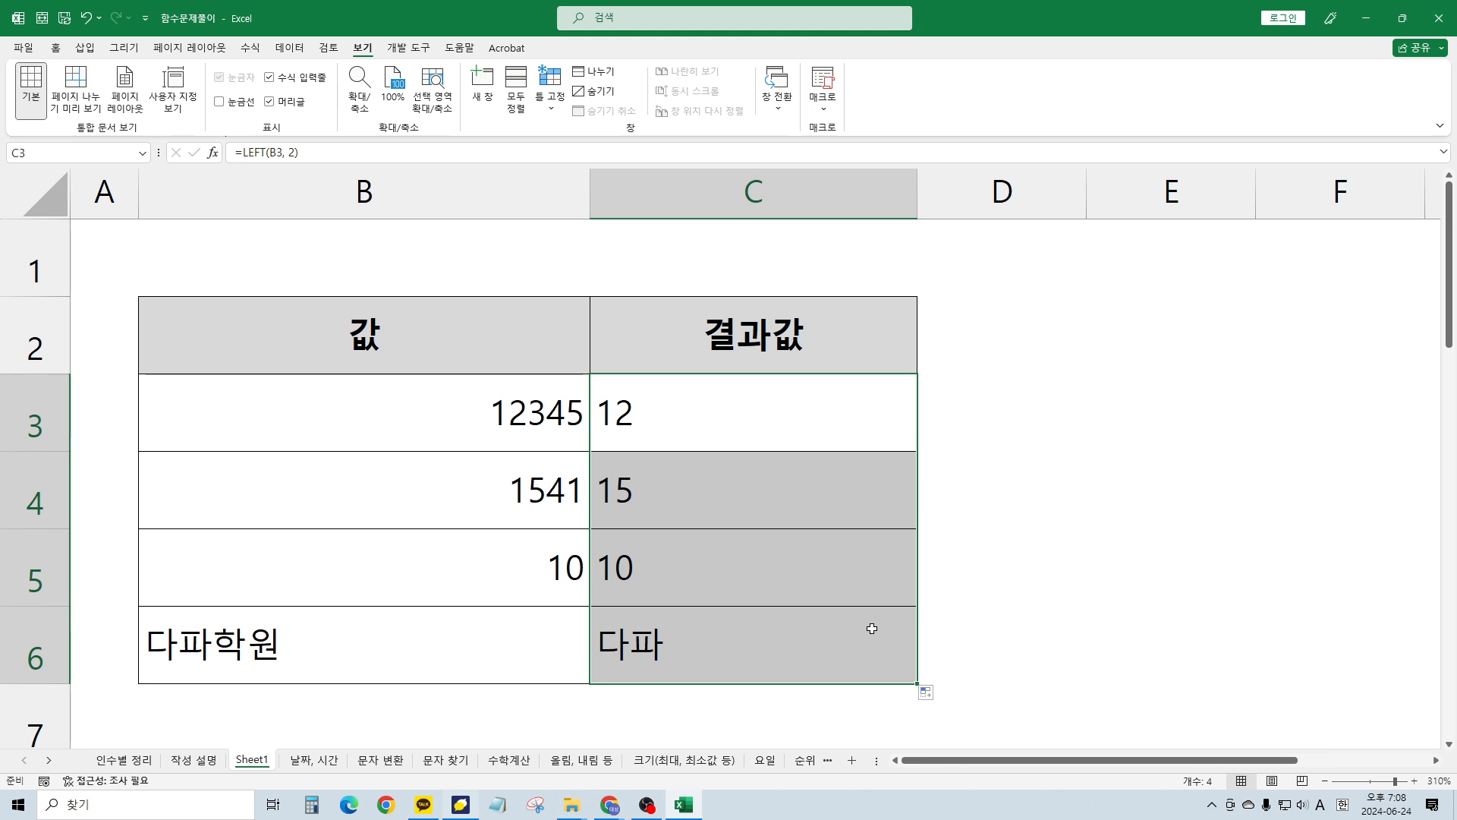
pyautogui.click(871, 628)
pyautogui.hotkey('ctrl', 'pageup')
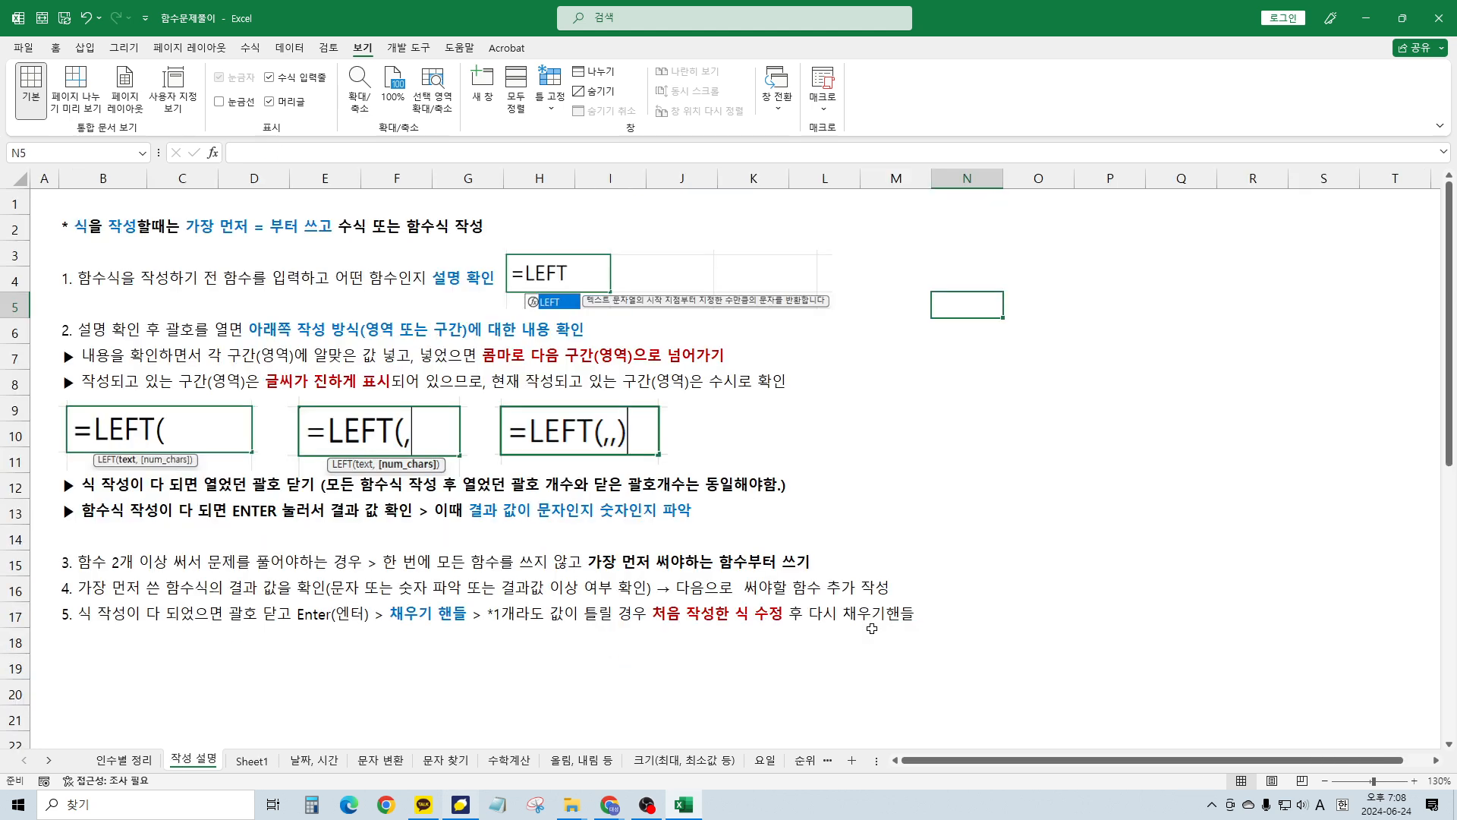
pyautogui.click(335, 599)
pyautogui.hotkey('ctrl', 'pagedown')
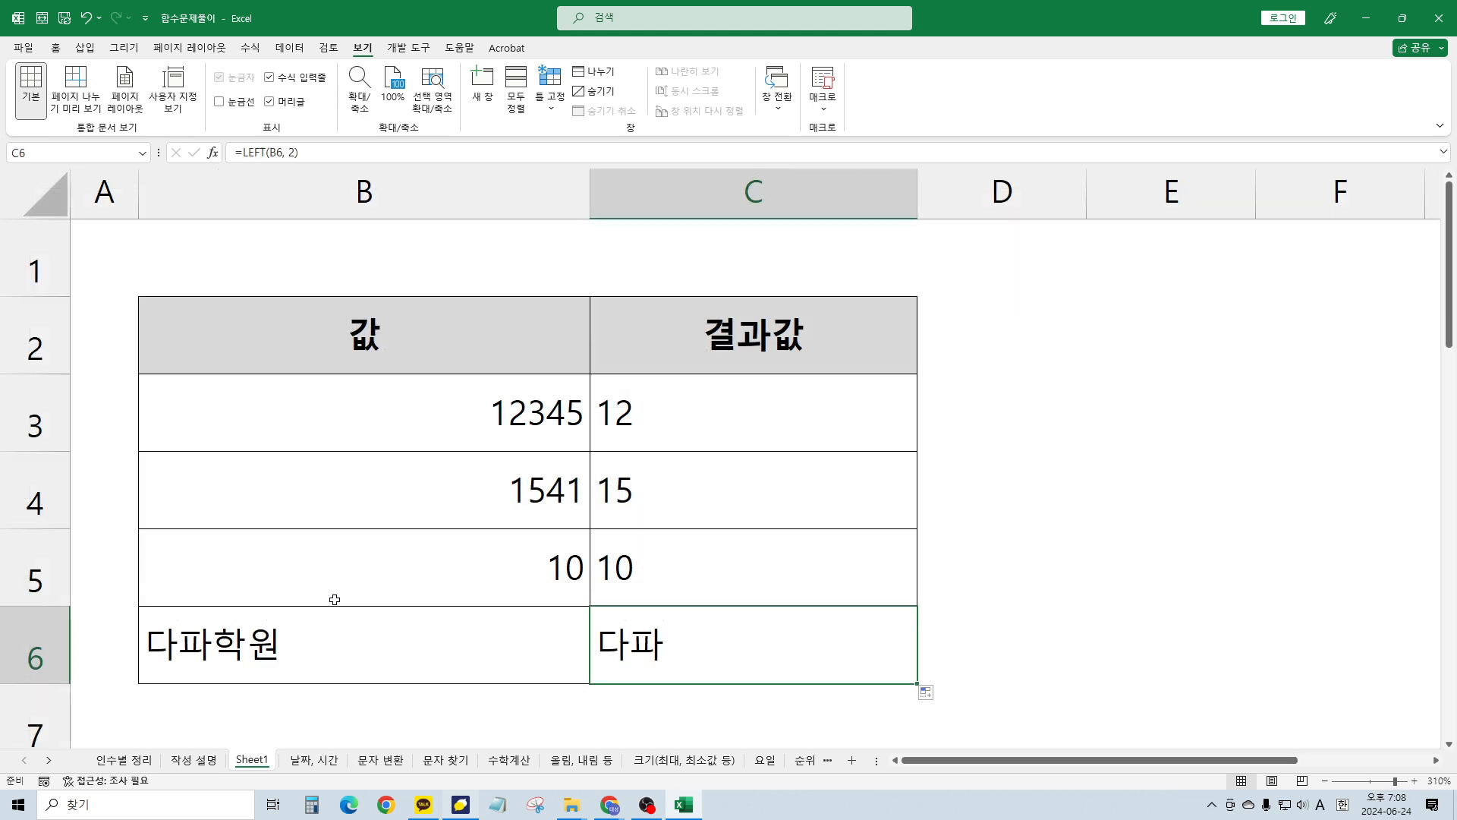
pyautogui.click(688, 456)
# Delete the LEFT results (12, 15, 10, 다파) from C3:C6 on Sheet1
pyautogui.click(723, 432)
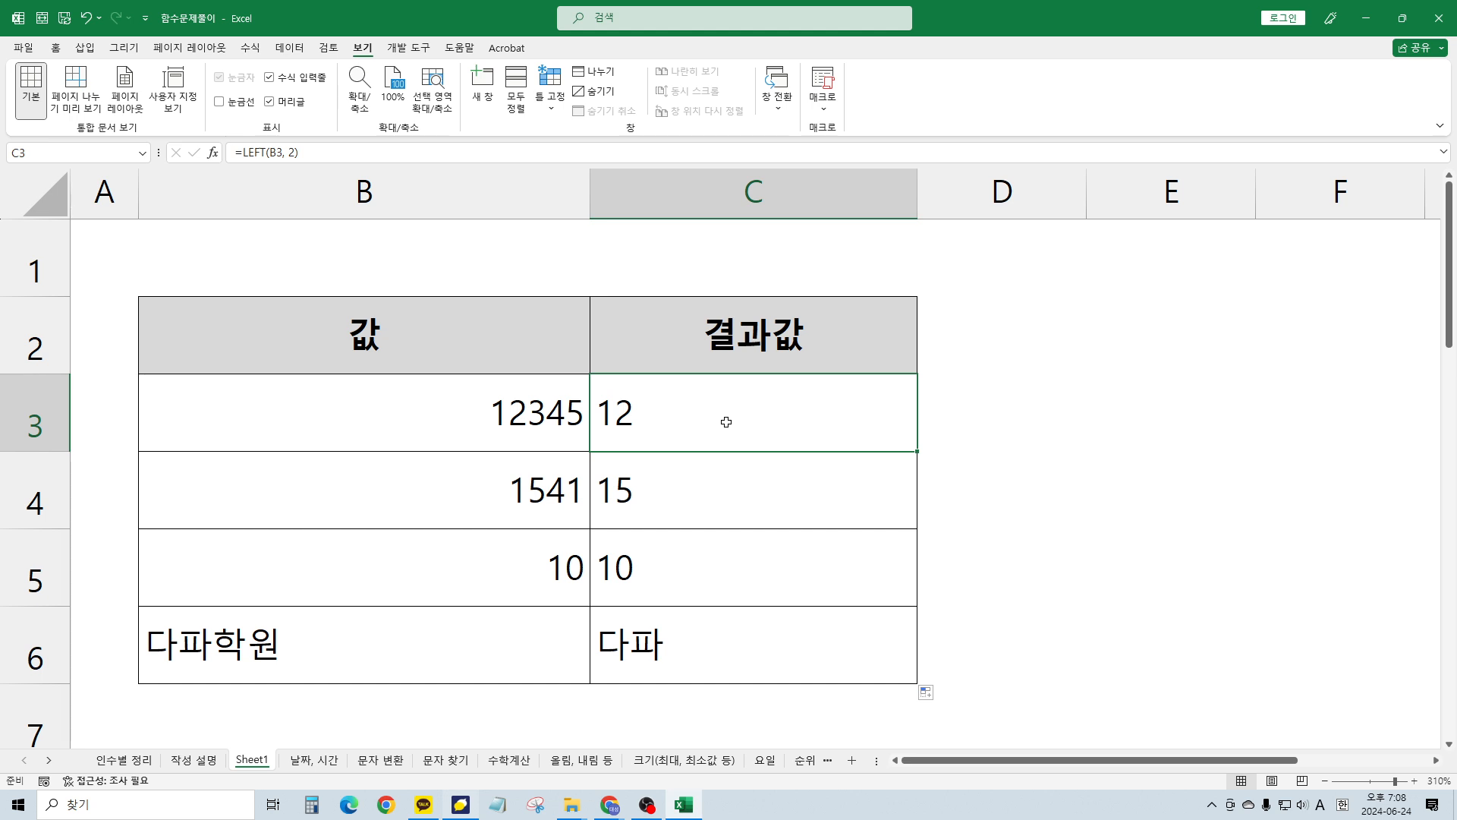
pyautogui.hotkey('shift', 'Down')
pyautogui.hotkey('shift', 'Down')
pyautogui.hotkey('shift', 'Down')
pyautogui.press('Delete')
pyautogui.click(539, 571)
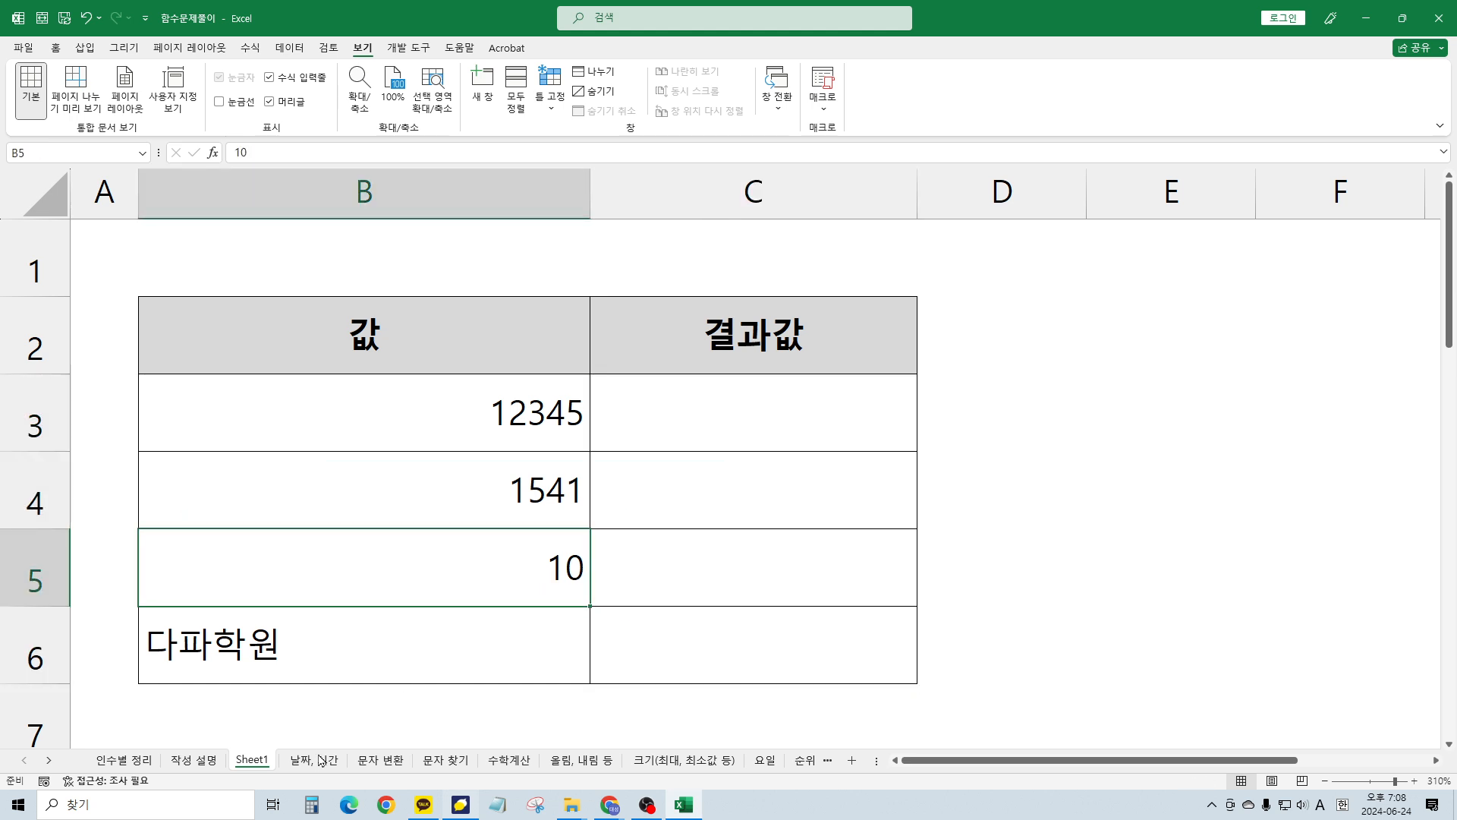
pyautogui.scroll(-1, 331, 726)
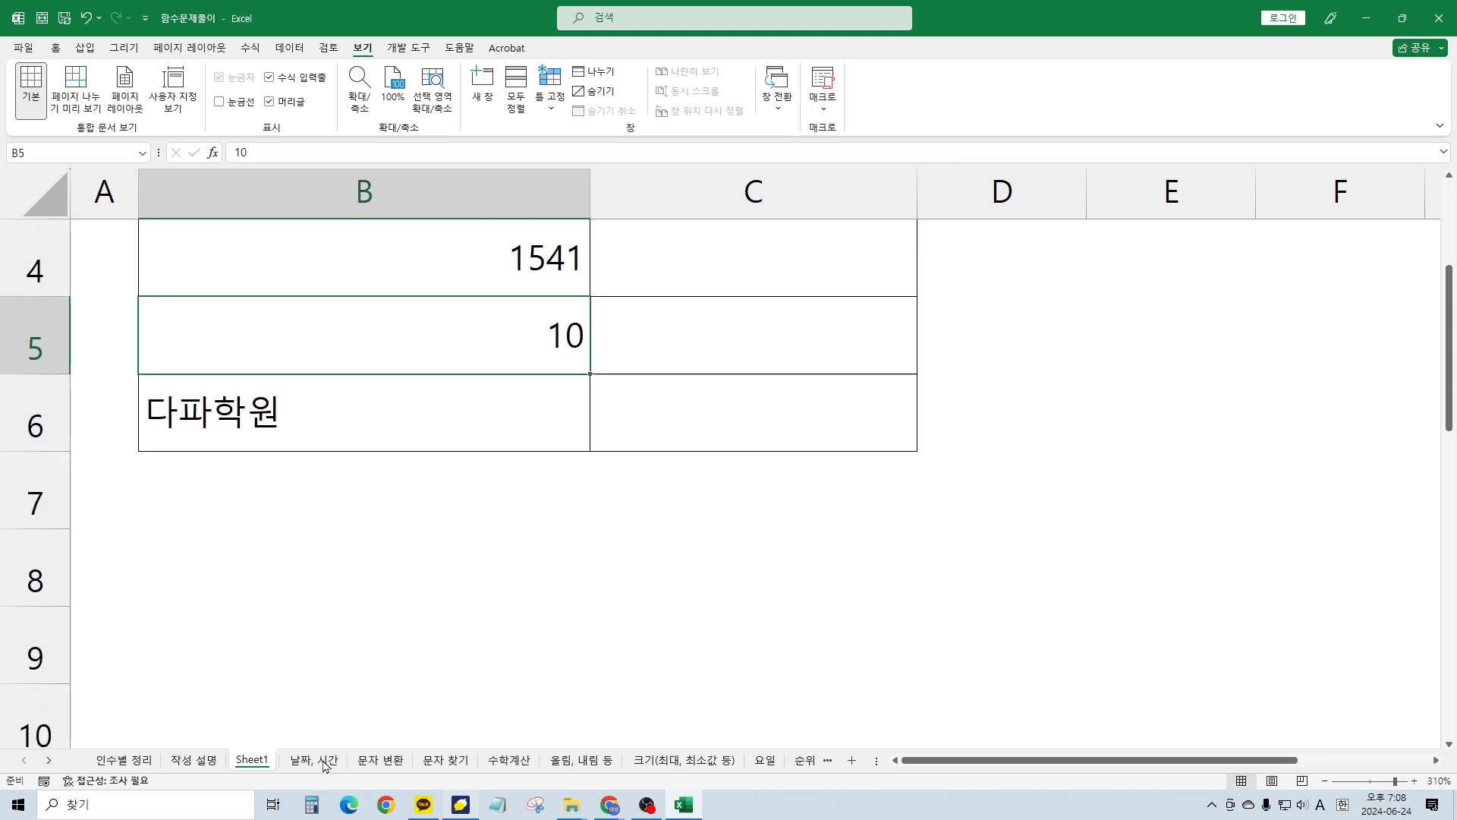
# Switch to the 날짜, 시간 sheet and bring columns A–C into view
pyautogui.click(325, 763)
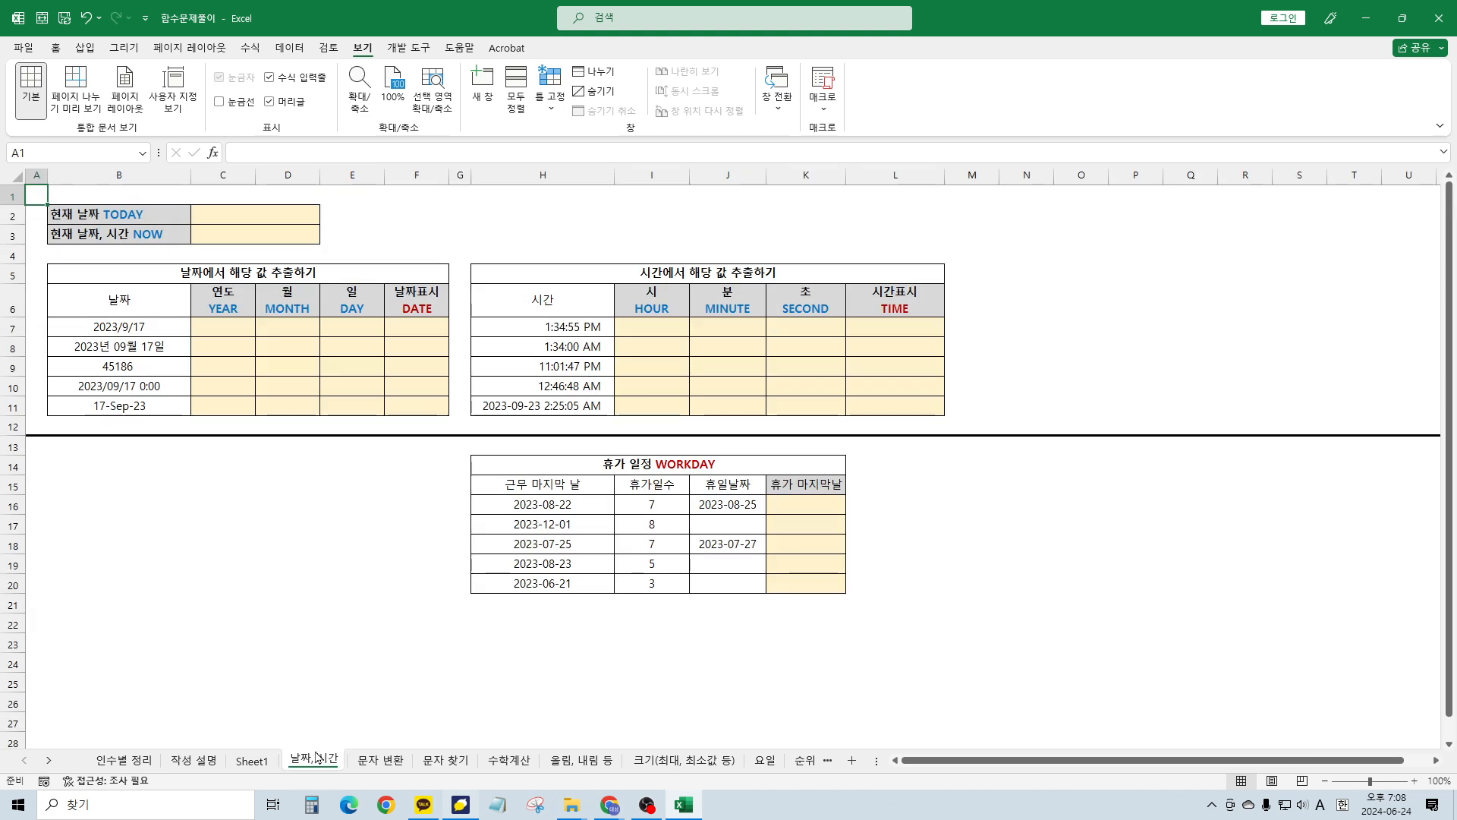
pyautogui.click(247, 215)
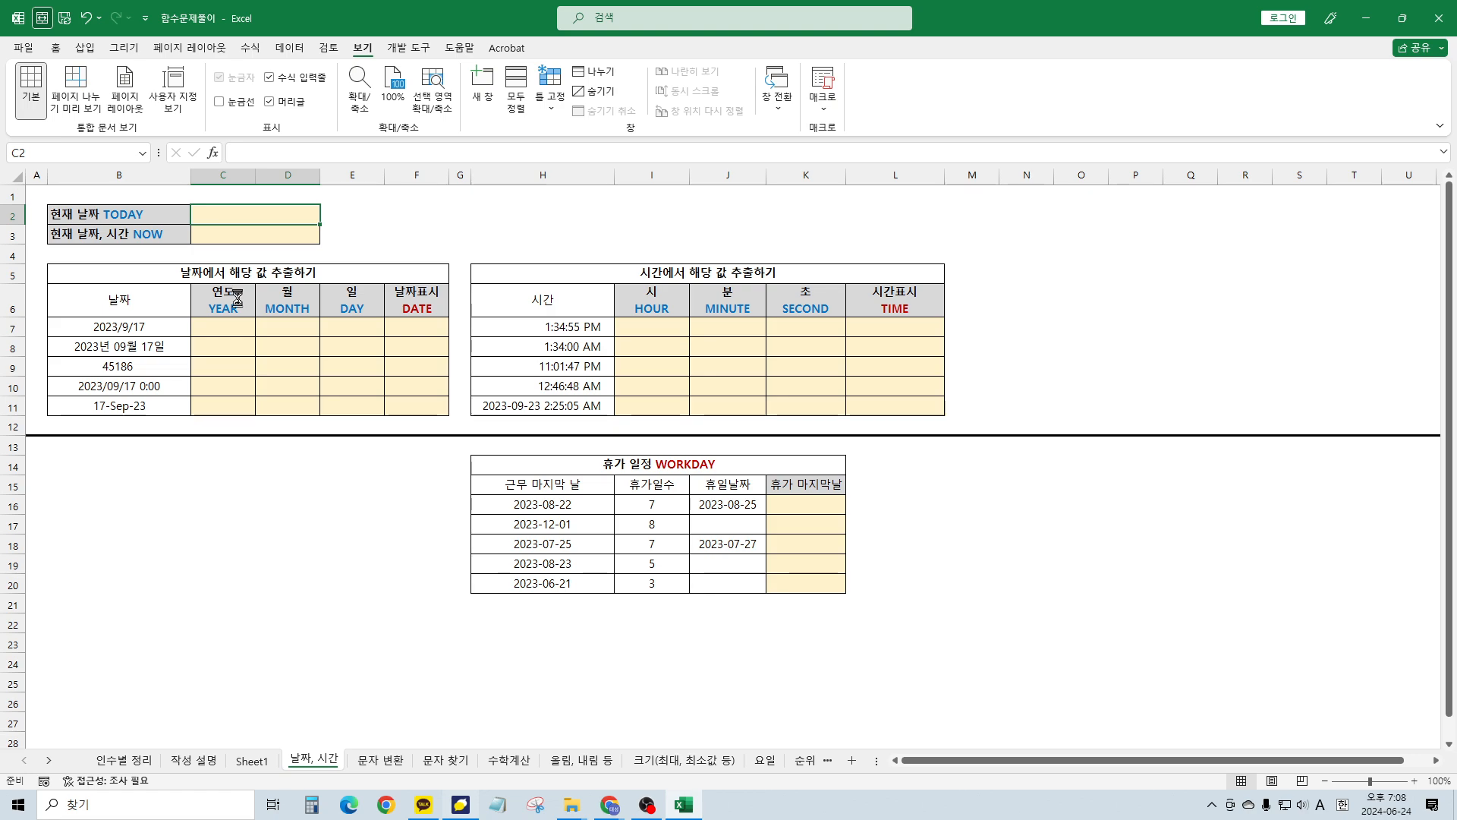
pyautogui.keyDown('ctrl'); pyautogui.scroll(5, 234, 298); pyautogui.keyUp('ctrl')
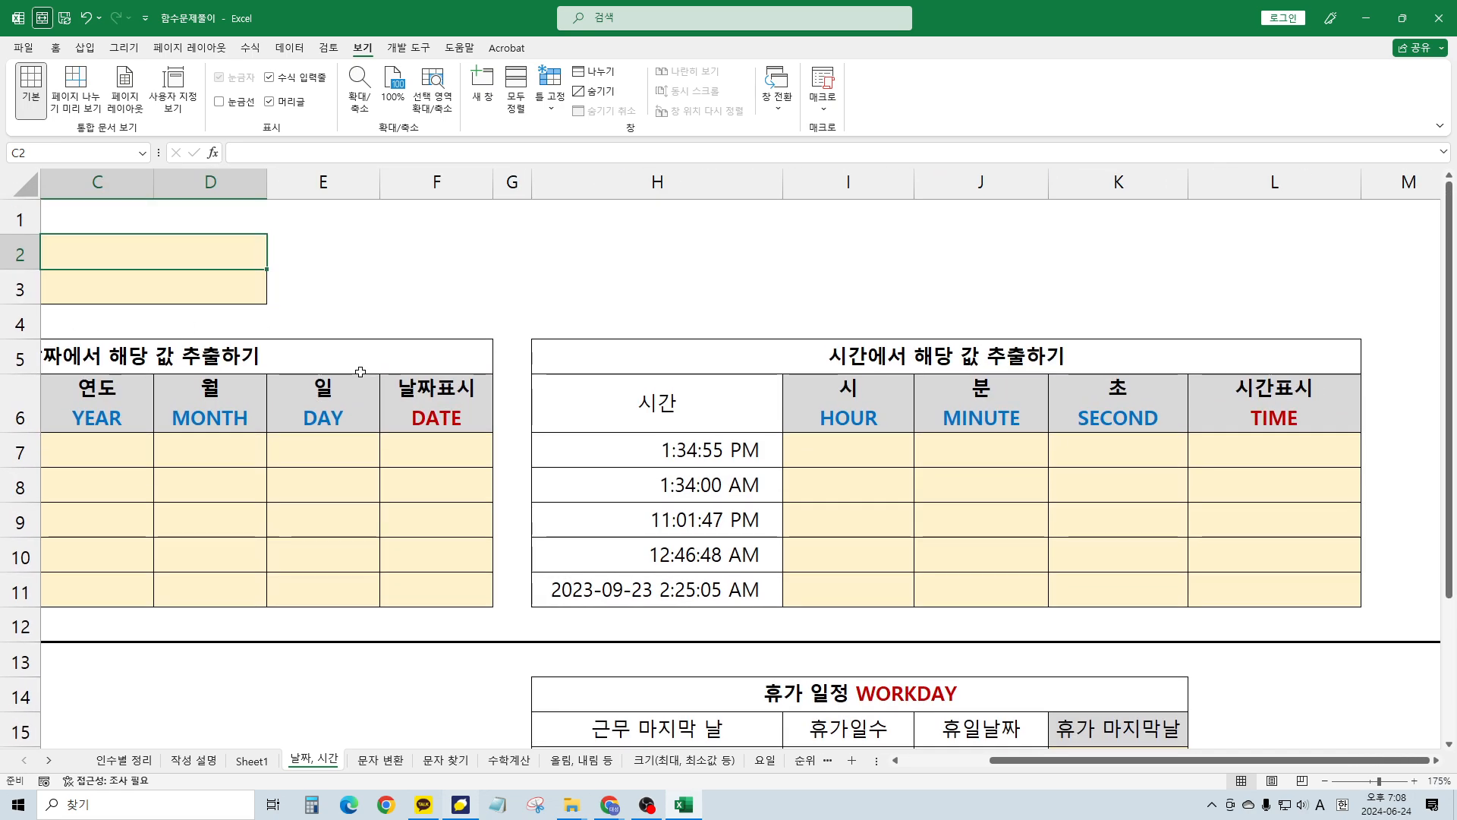
pyautogui.press('Home')
# Enter =TODAY() in C2 so it shows 2024-06-24
pyautogui.click(531, 244)
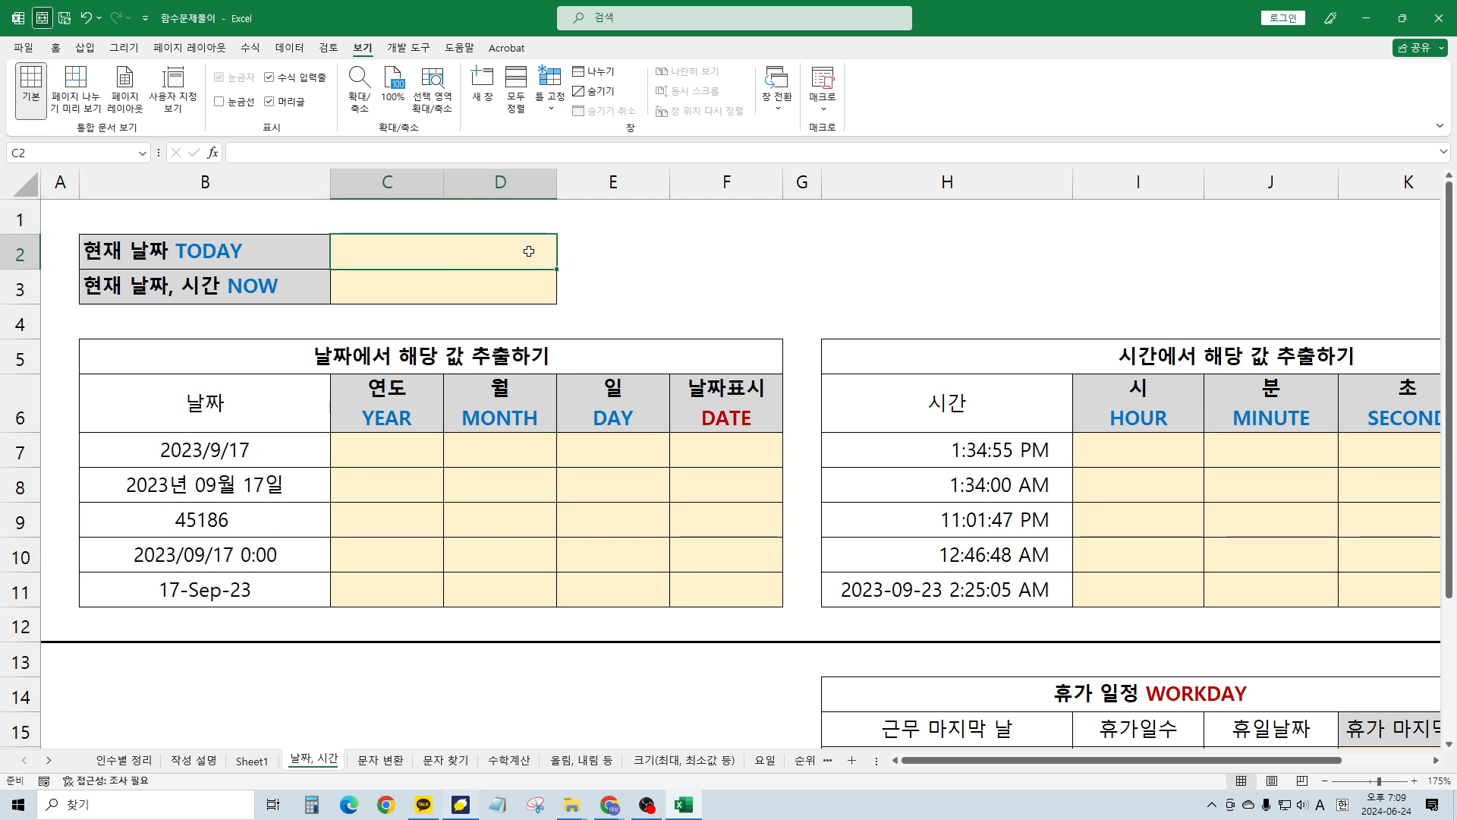
pyautogui.write('=')
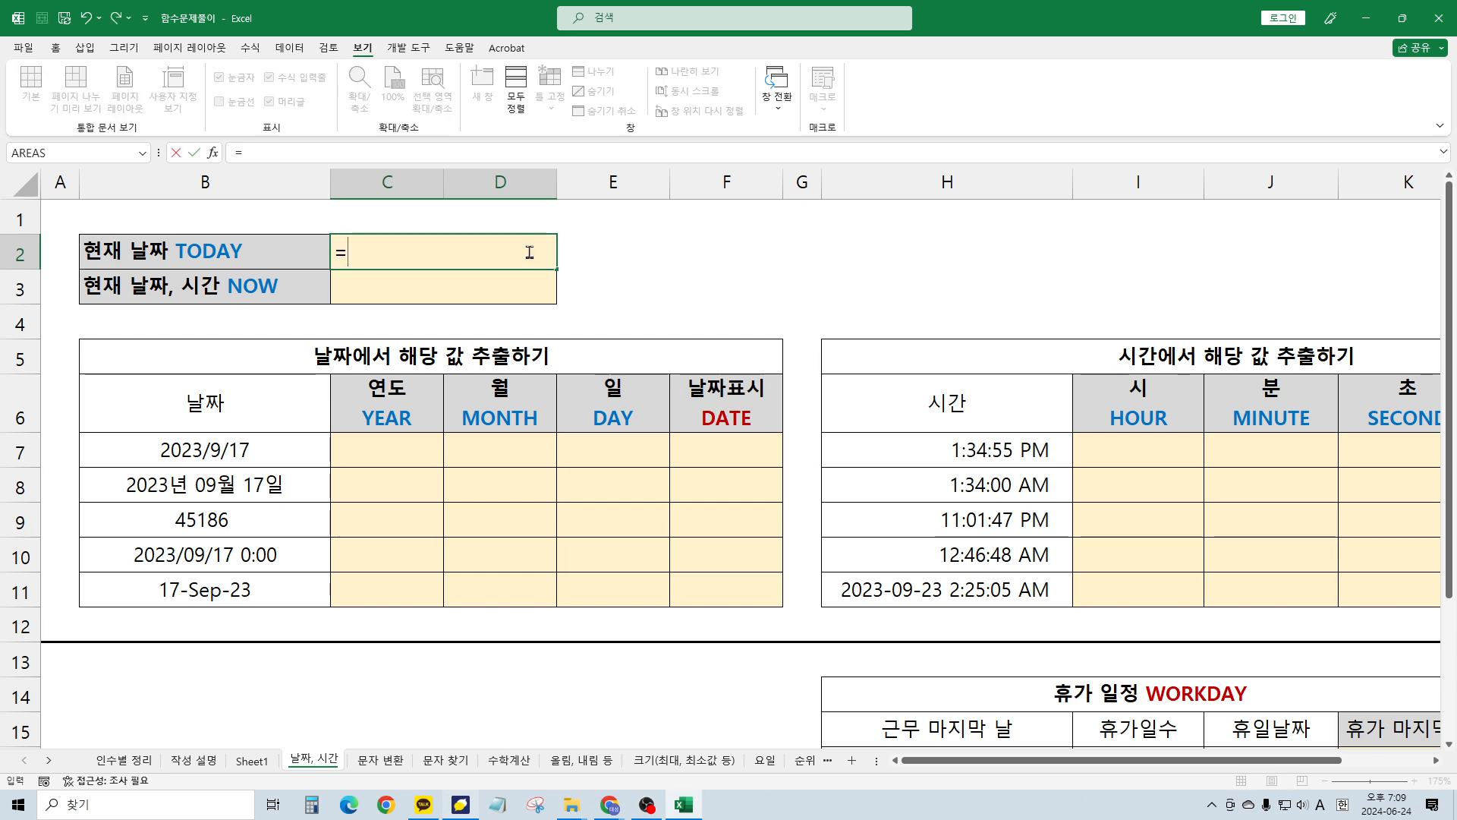
pyautogui.write('today')
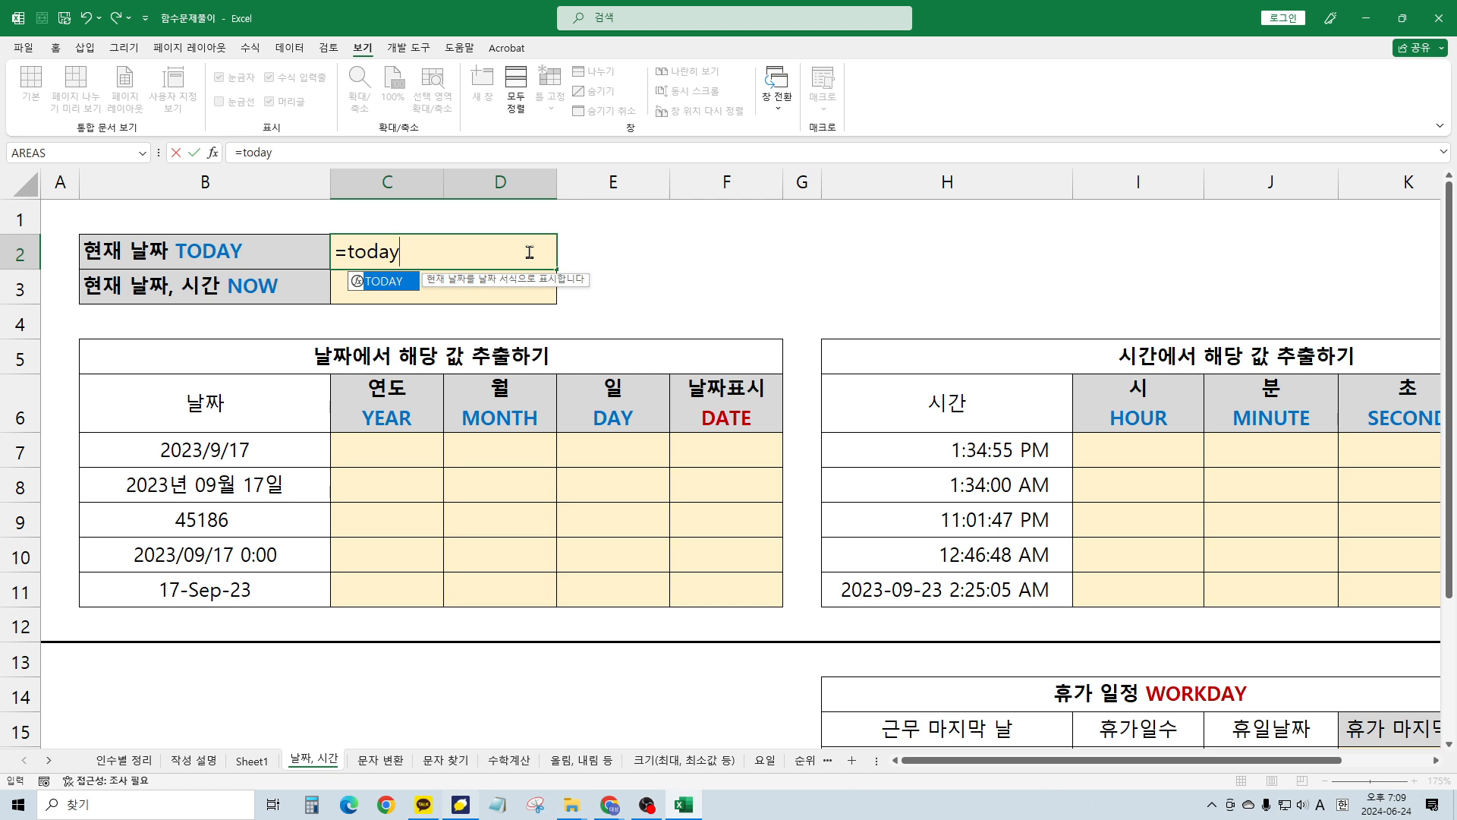
pyautogui.write('(')
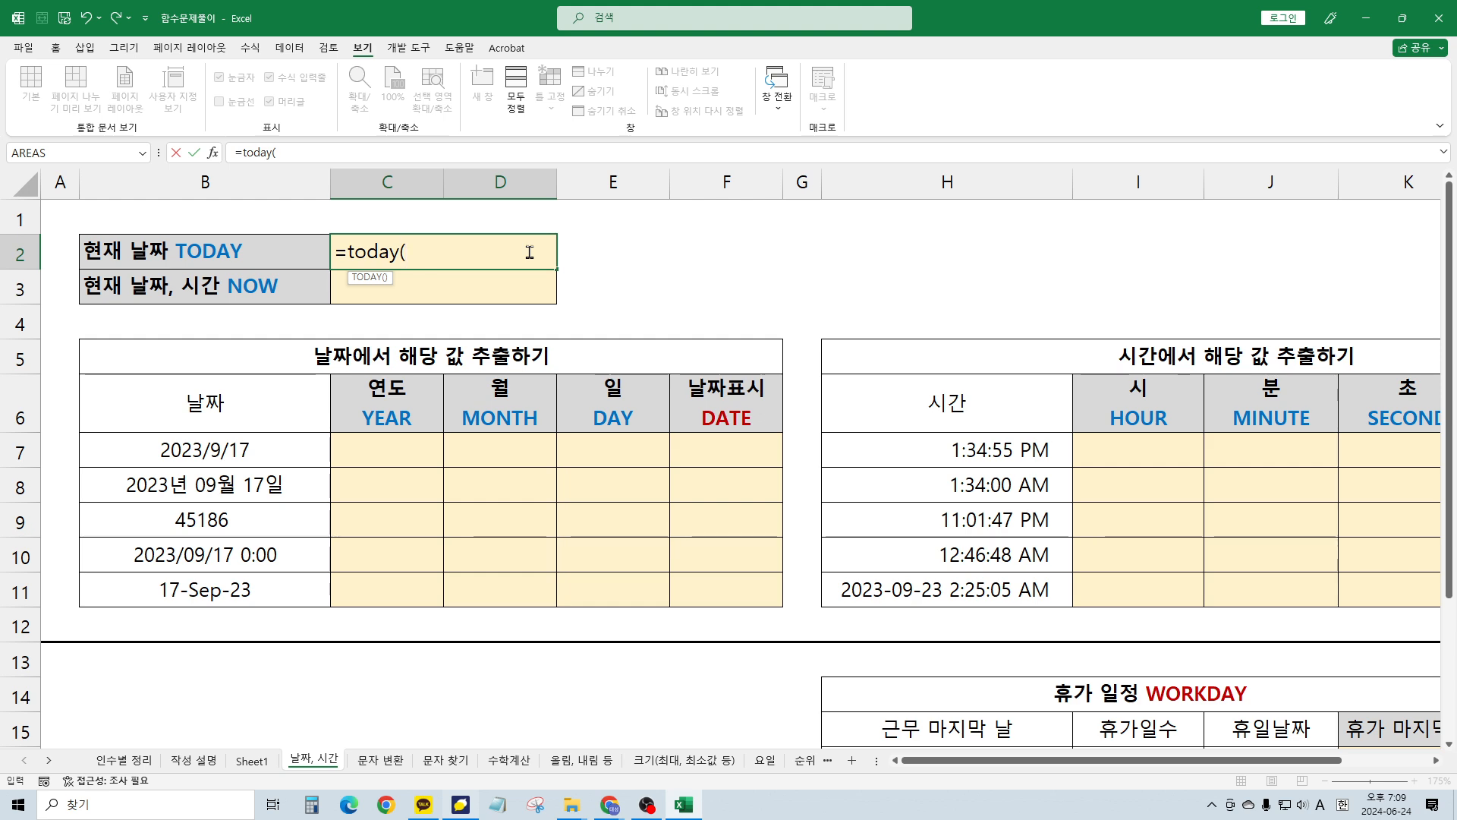
pyautogui.write(')')
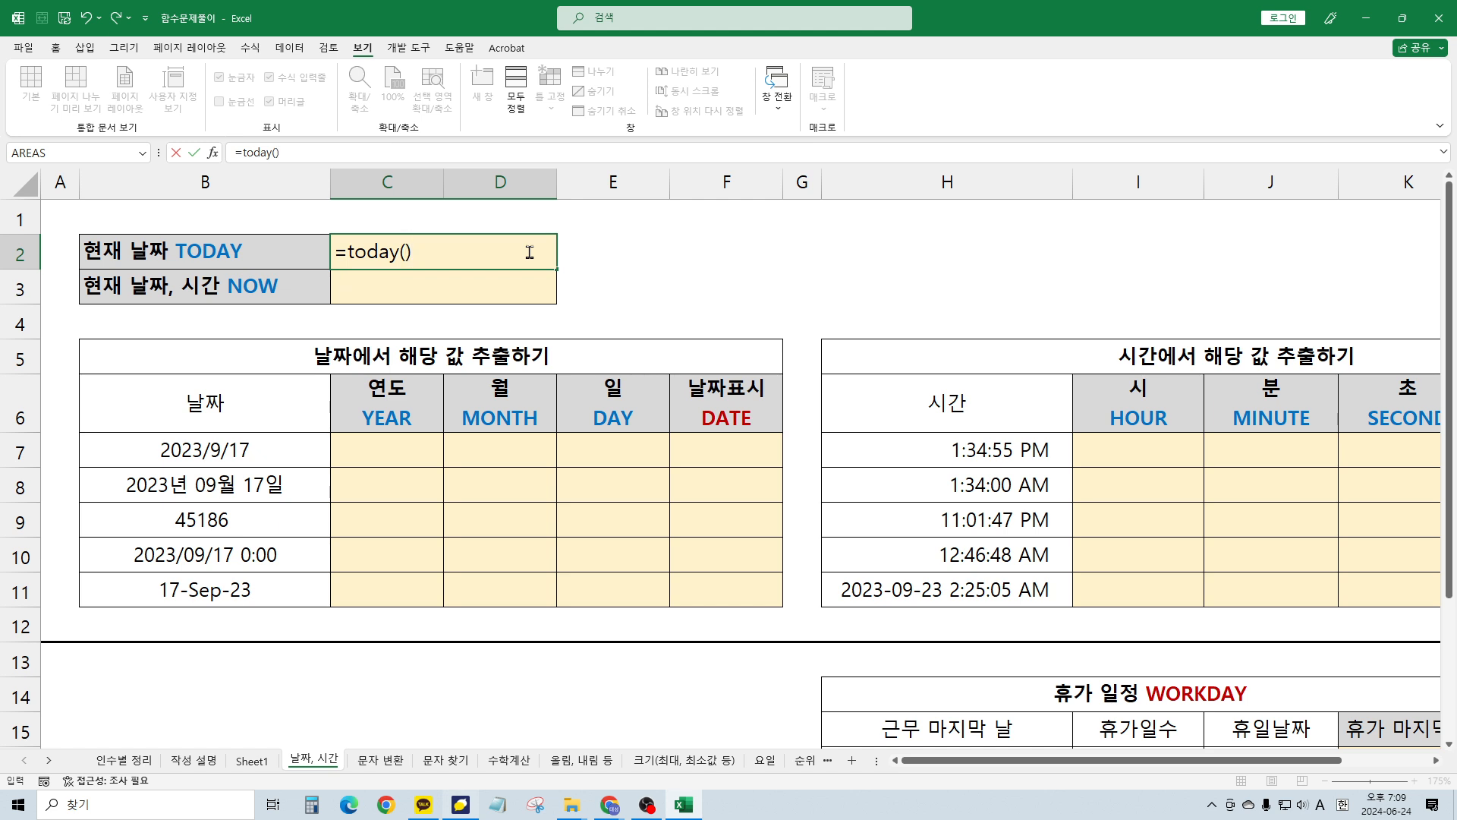
pyautogui.press('Return')
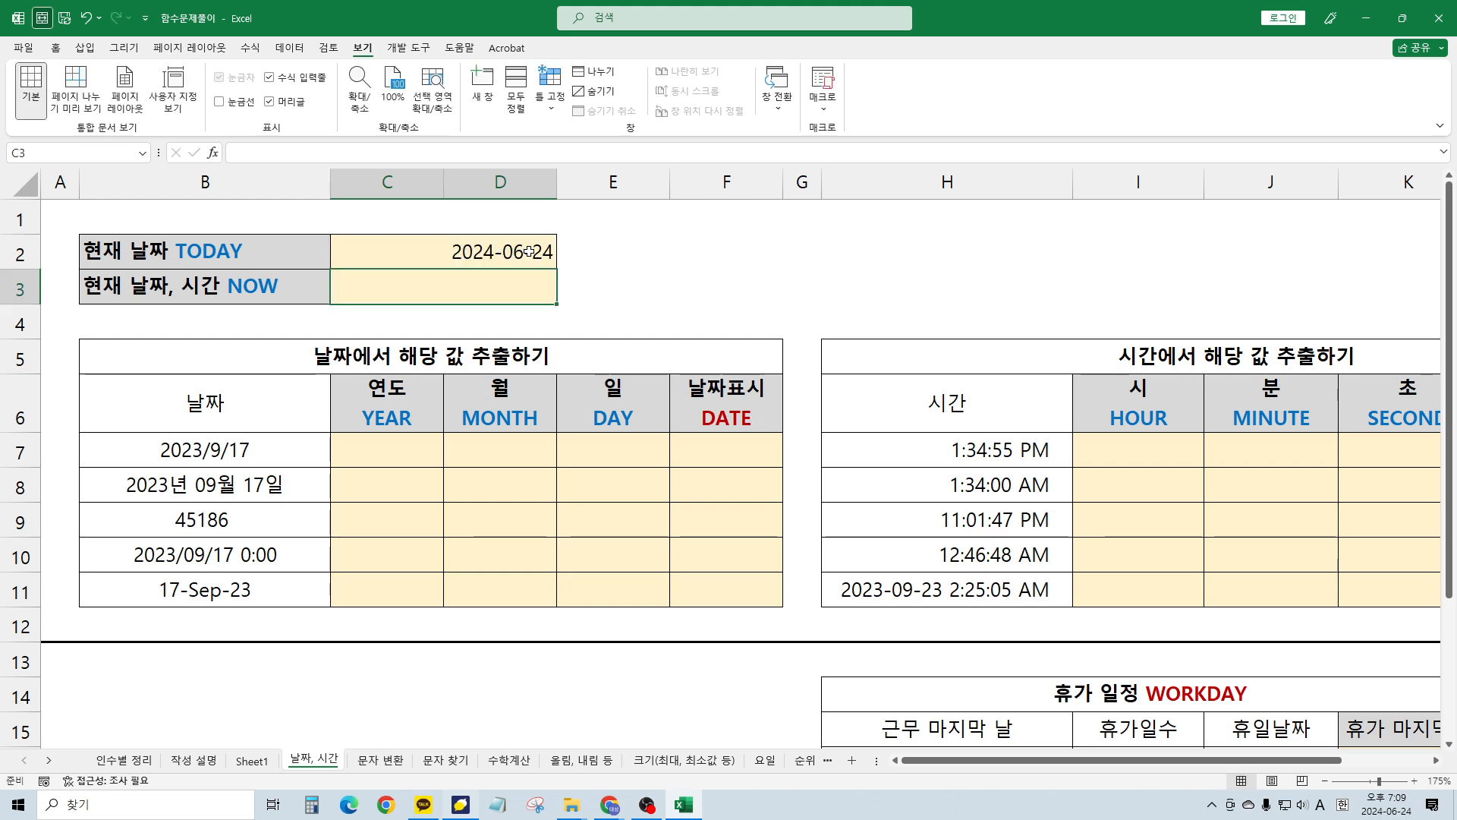
pyautogui.click(529, 251)
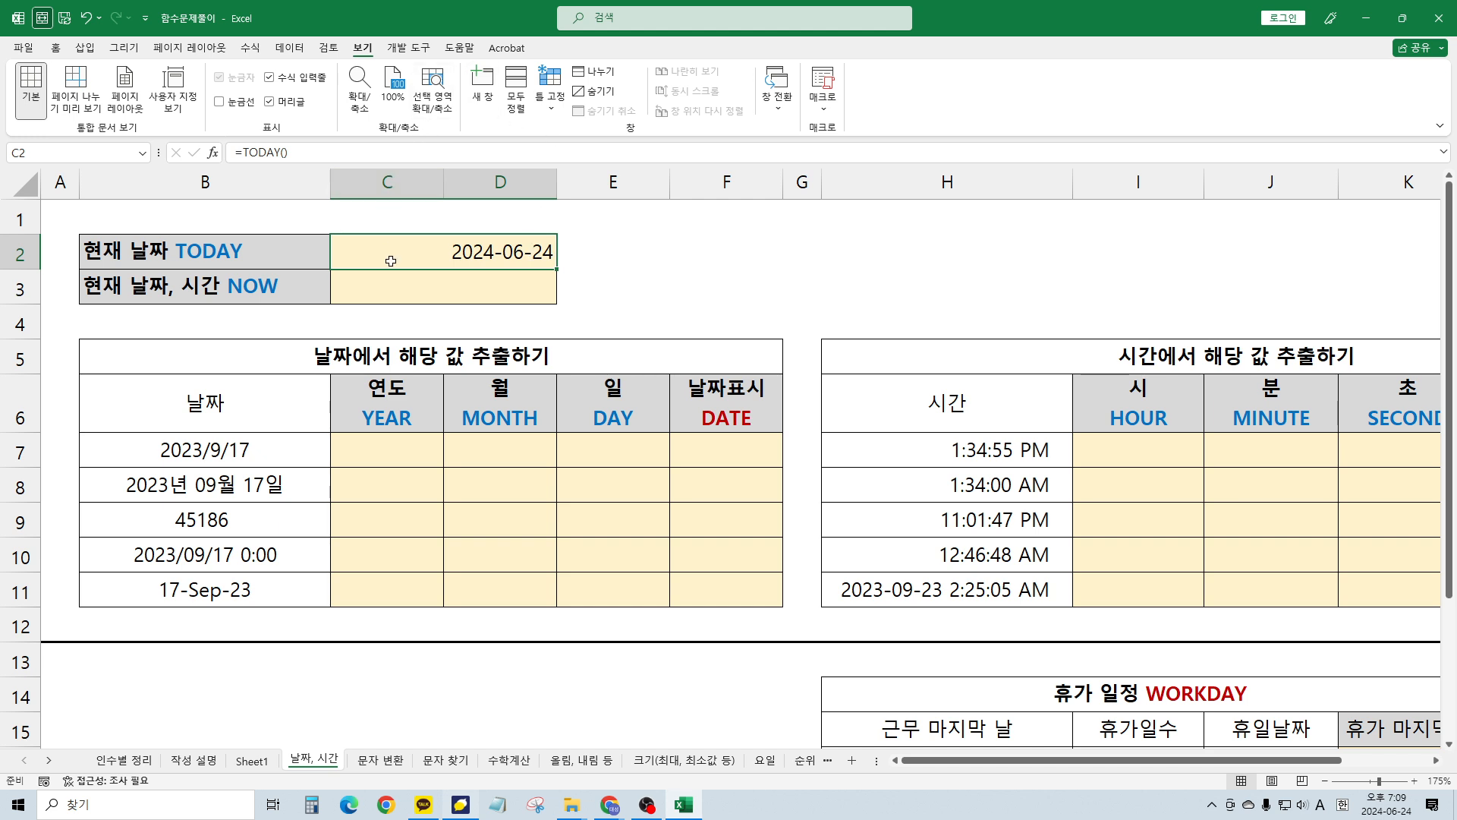
pyautogui.press('Up')
pyautogui.press('Down')
pyautogui.press('Down')
pyautogui.press('Up')
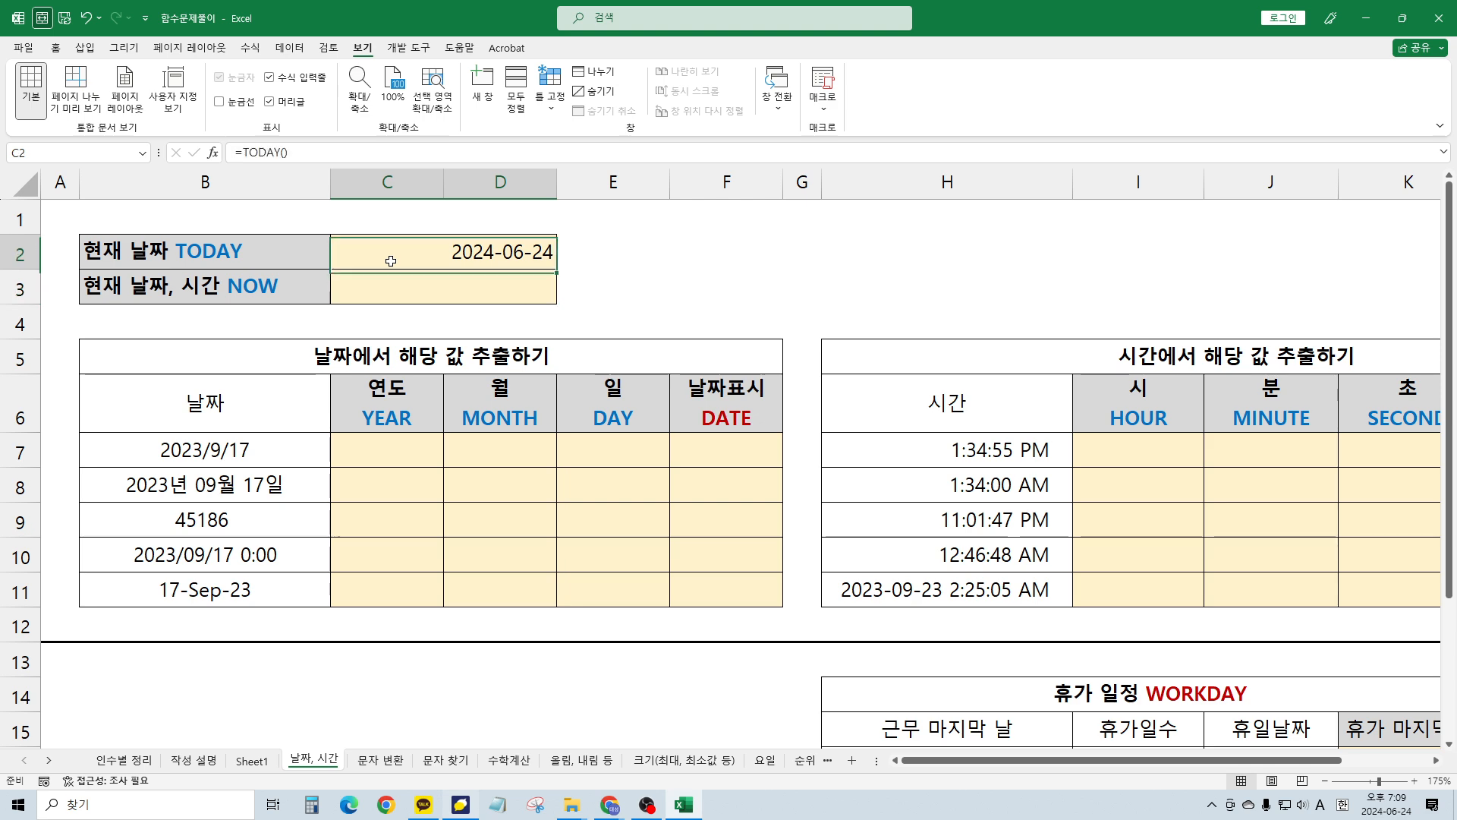
pyautogui.press('Down')
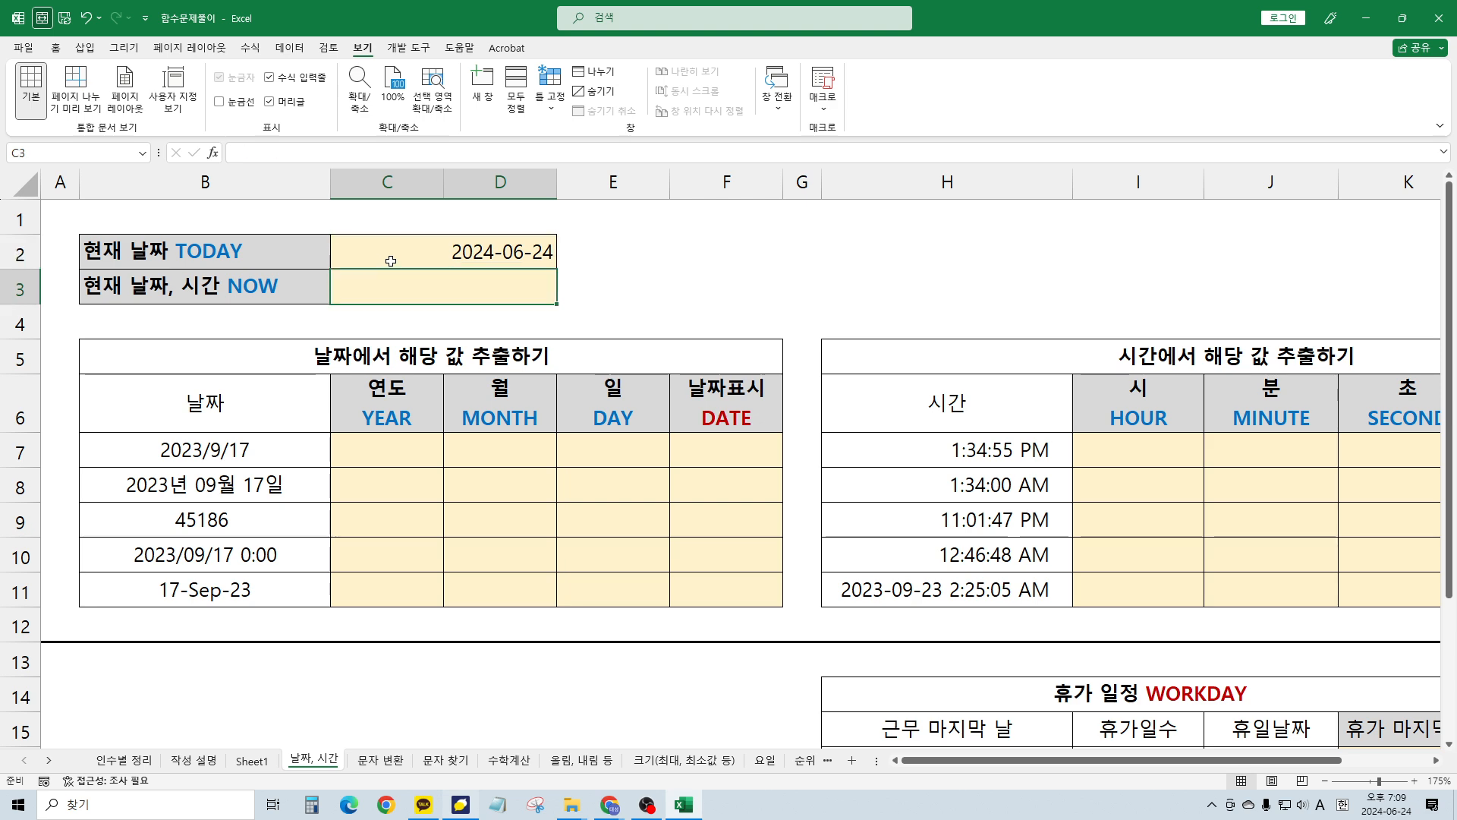
pyautogui.write('=no')
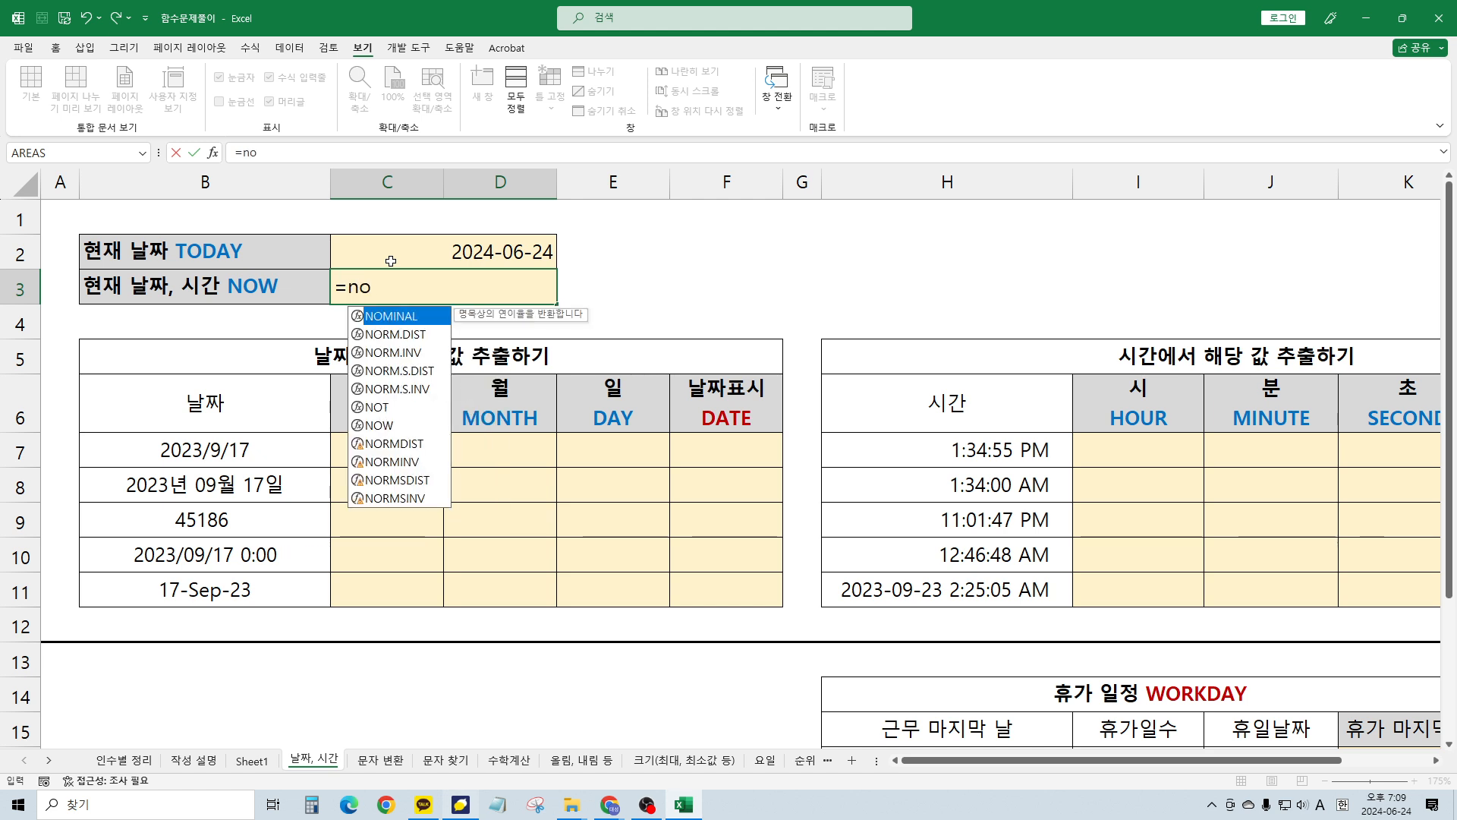
pyautogui.write('w')
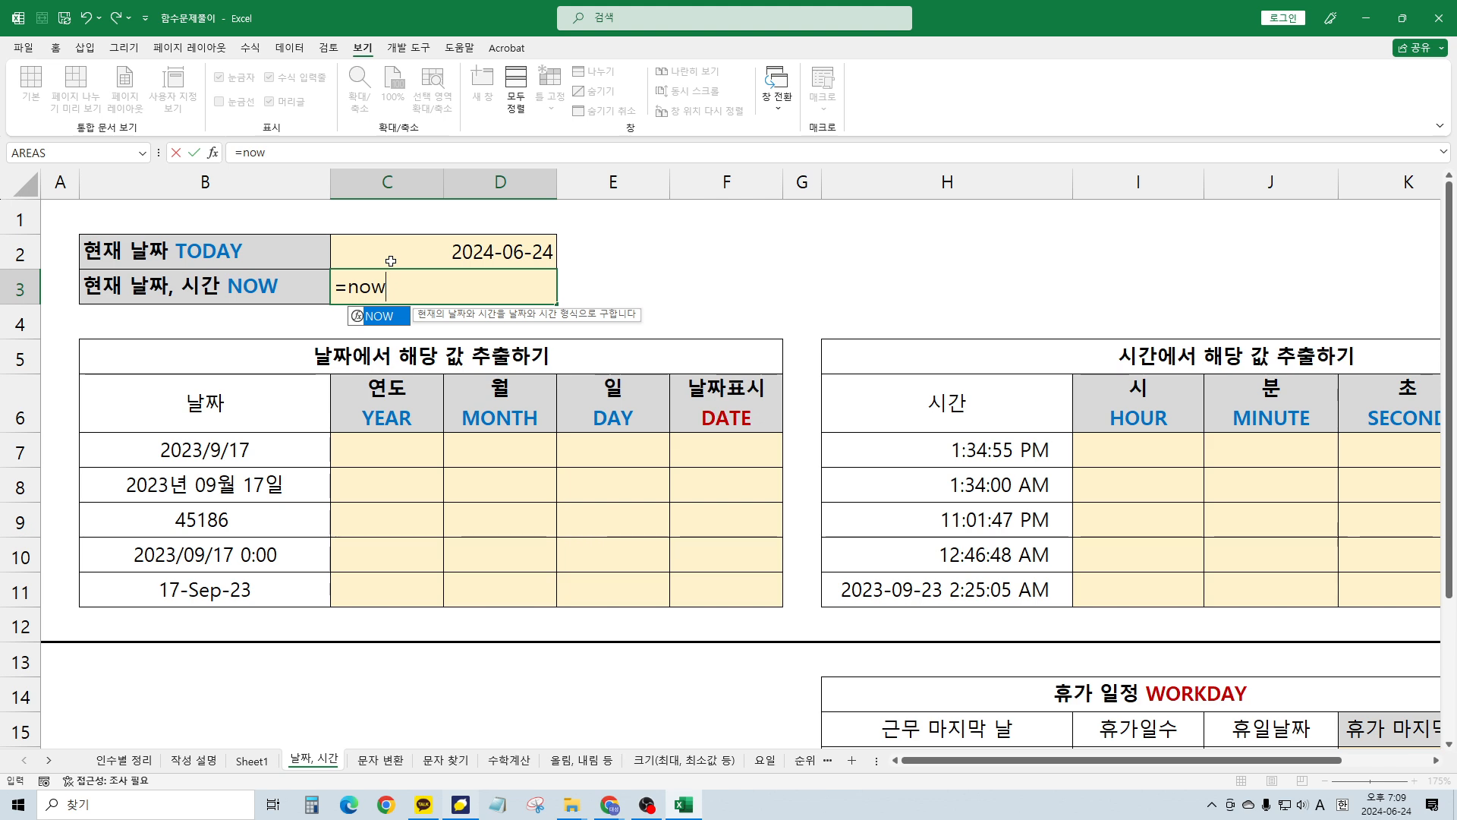
pyautogui.write('(')
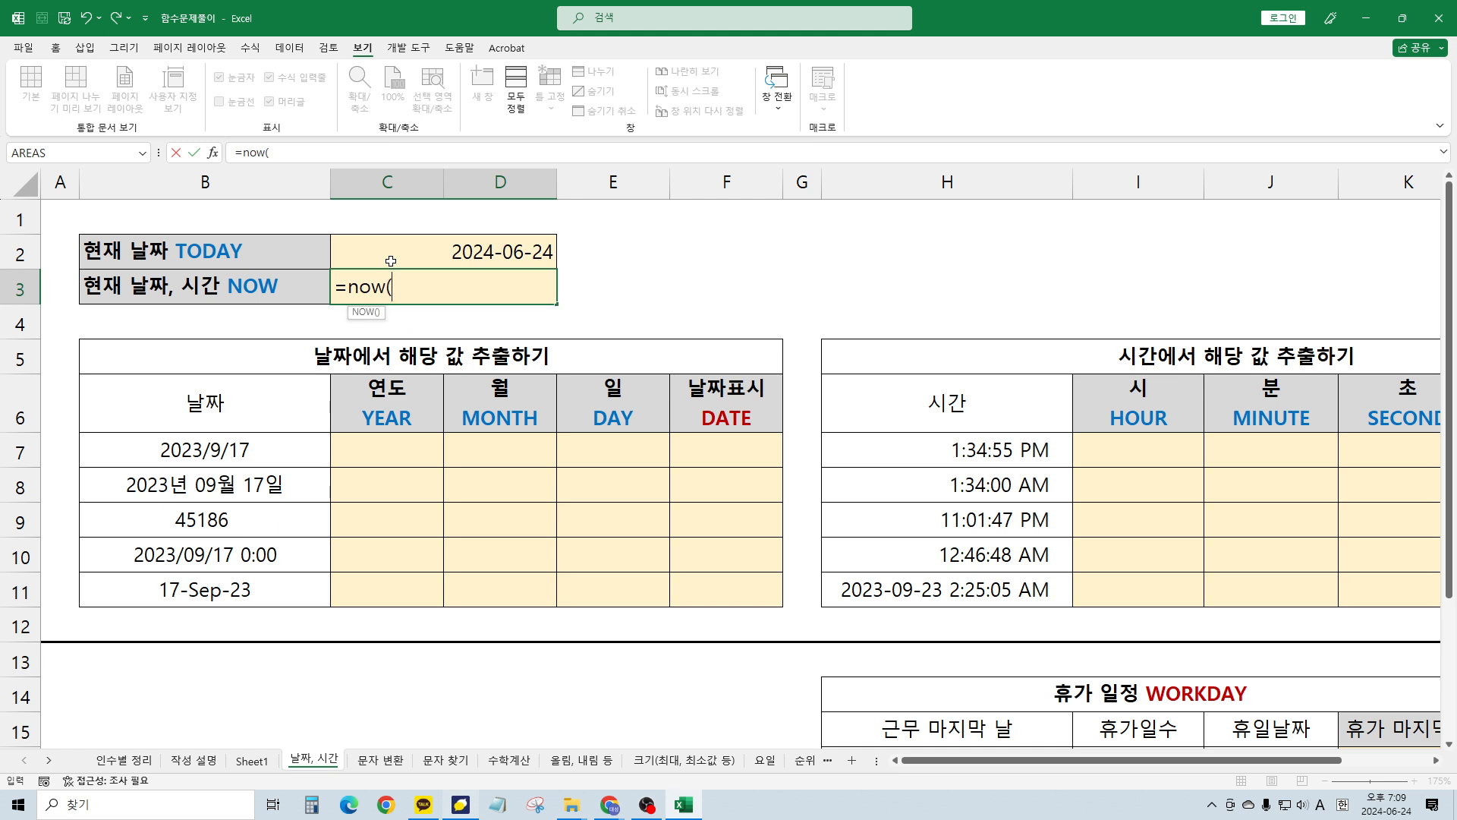
pyautogui.write(')')
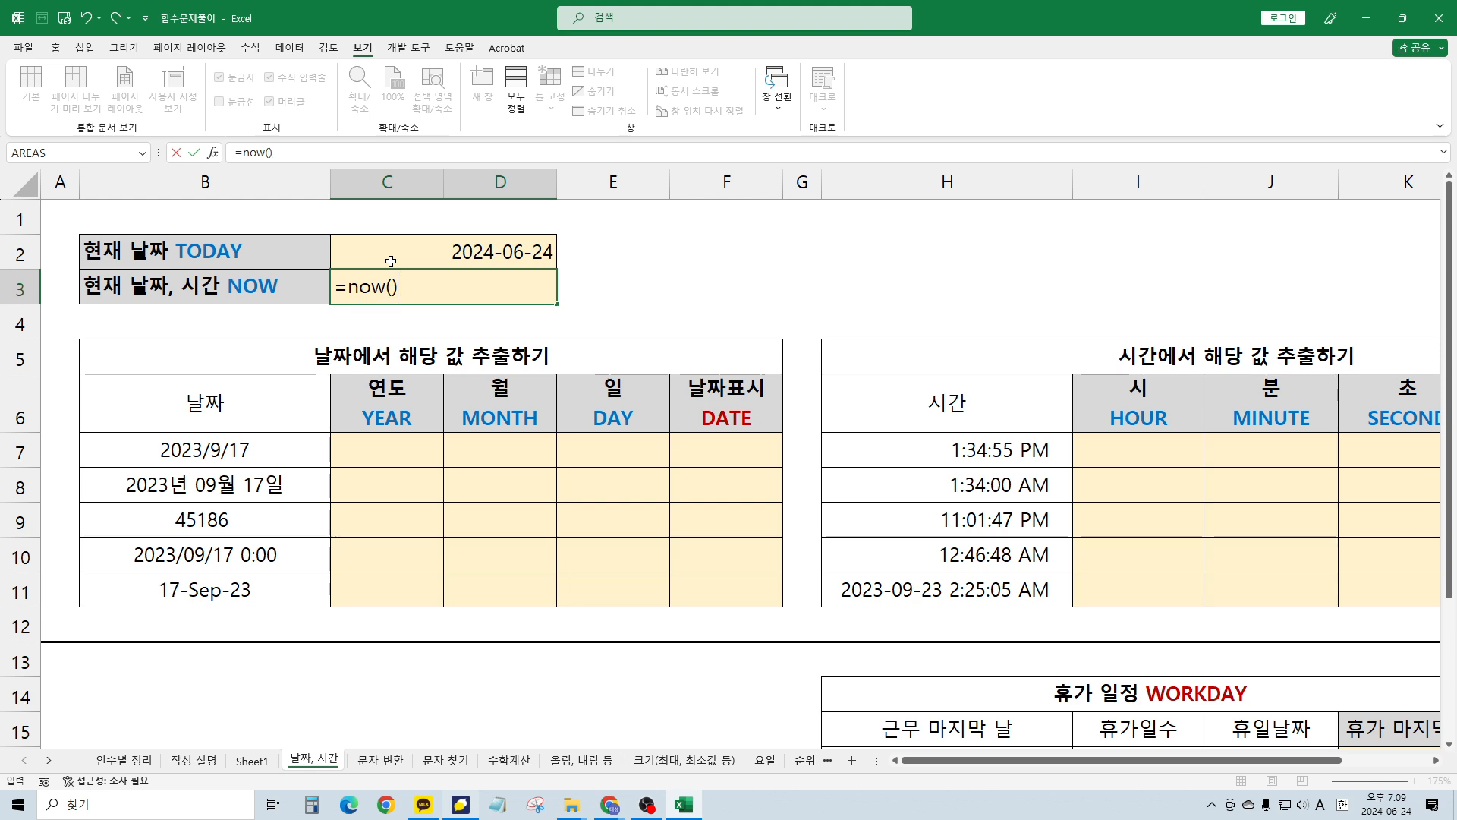
pyautogui.press('Return')
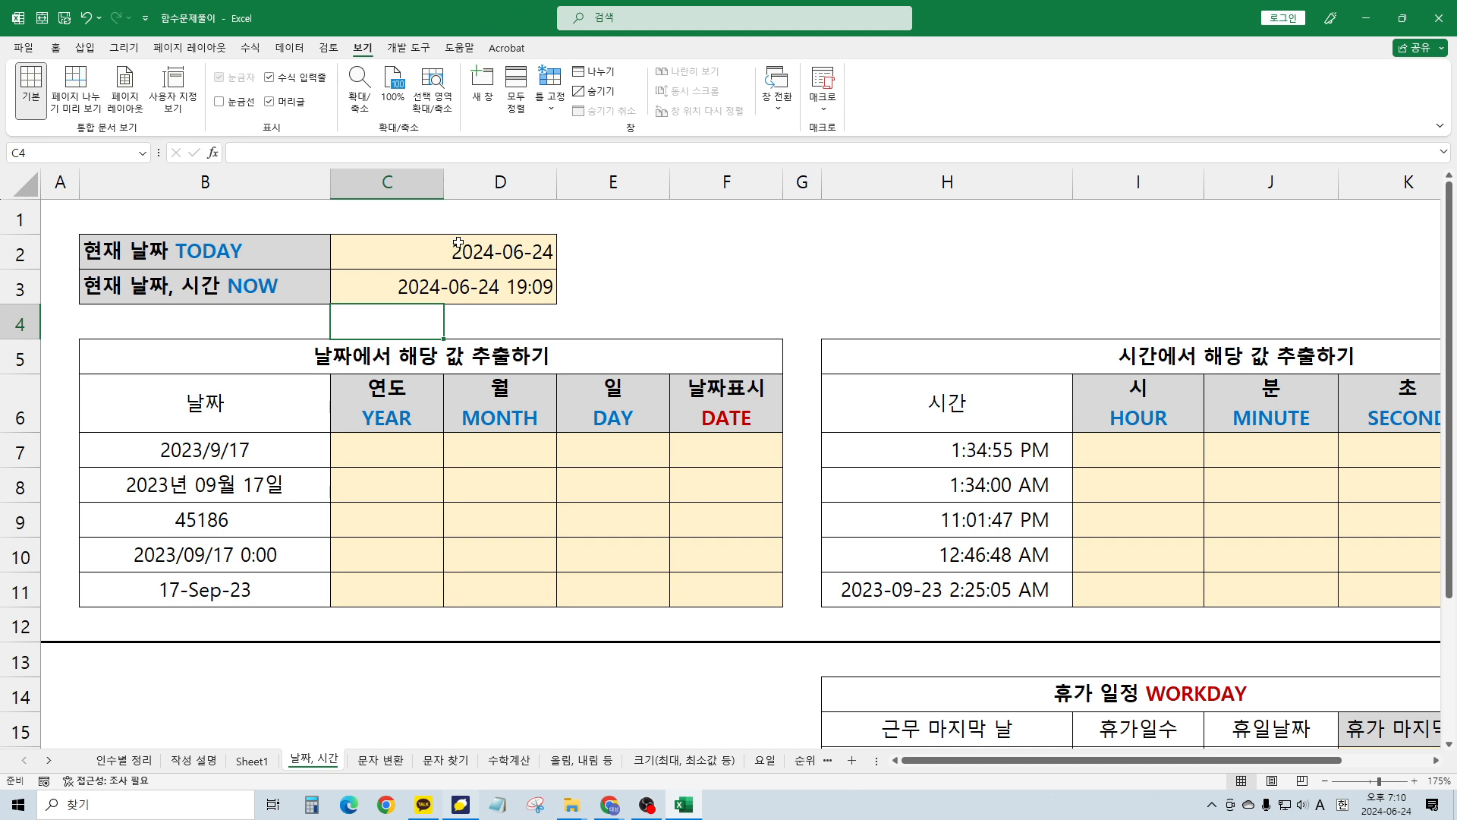
pyautogui.click(439, 251)
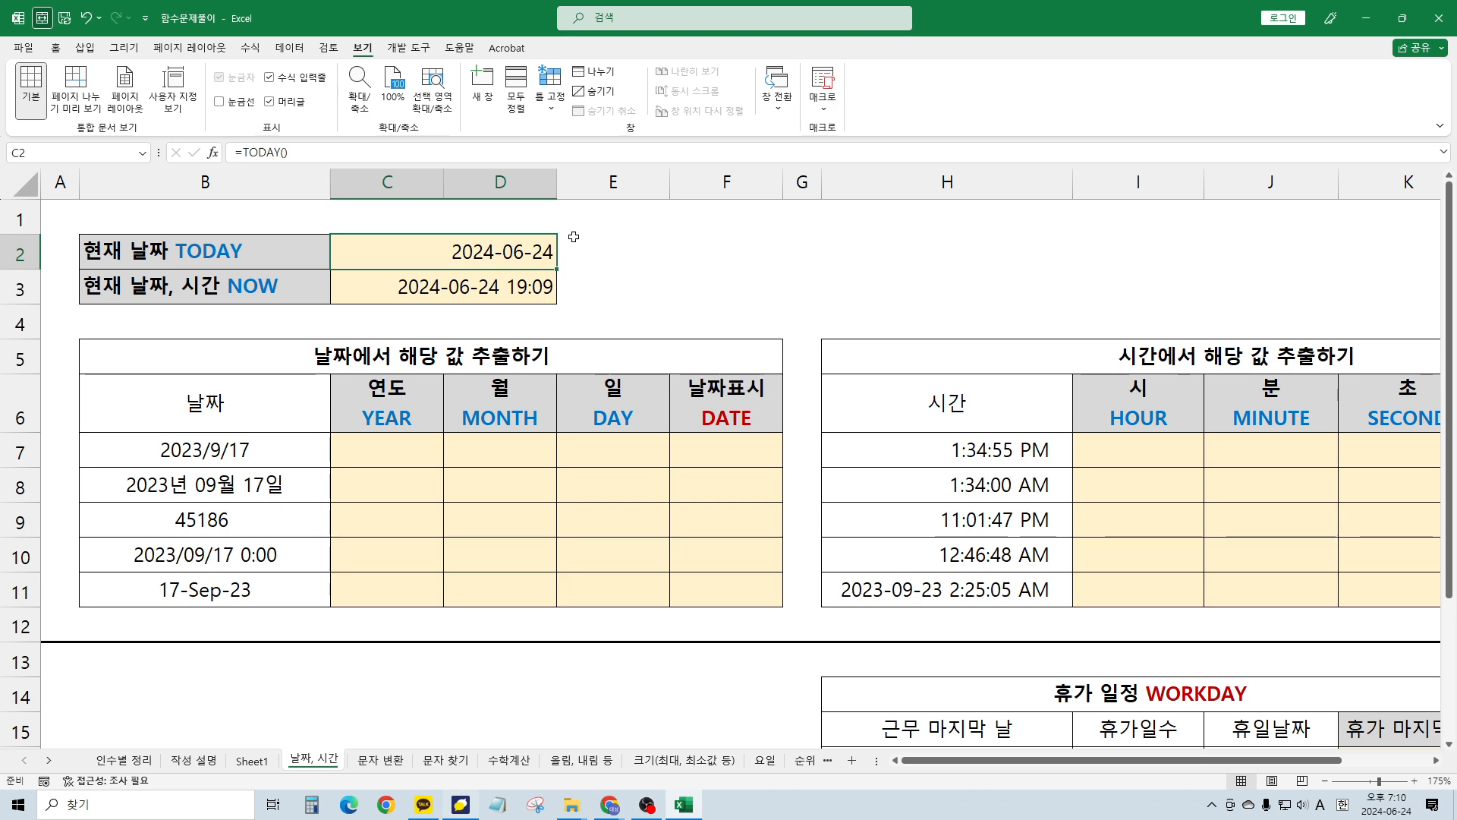
pyautogui.press('Right')
pyautogui.press('Left')
# Move to cell C7 under the YEAR heading of the date extraction table
pyautogui.press('Left')
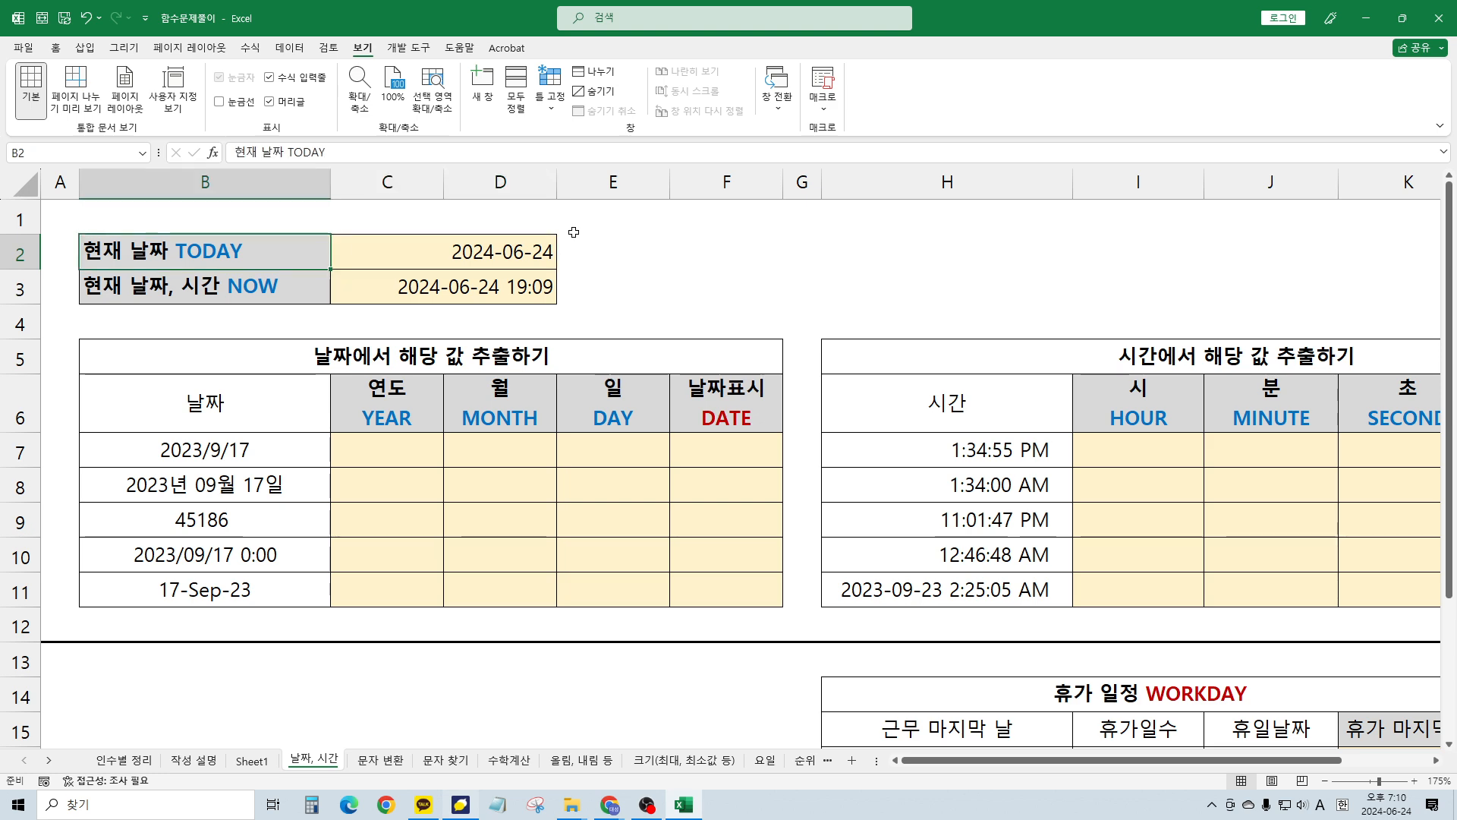
pyautogui.press('Down')
pyautogui.press('Right')
pyautogui.press('Right')
pyautogui.press('Down')
pyautogui.press('Down')
pyautogui.press('Down')
pyautogui.press('Down')
pyautogui.press('Left')
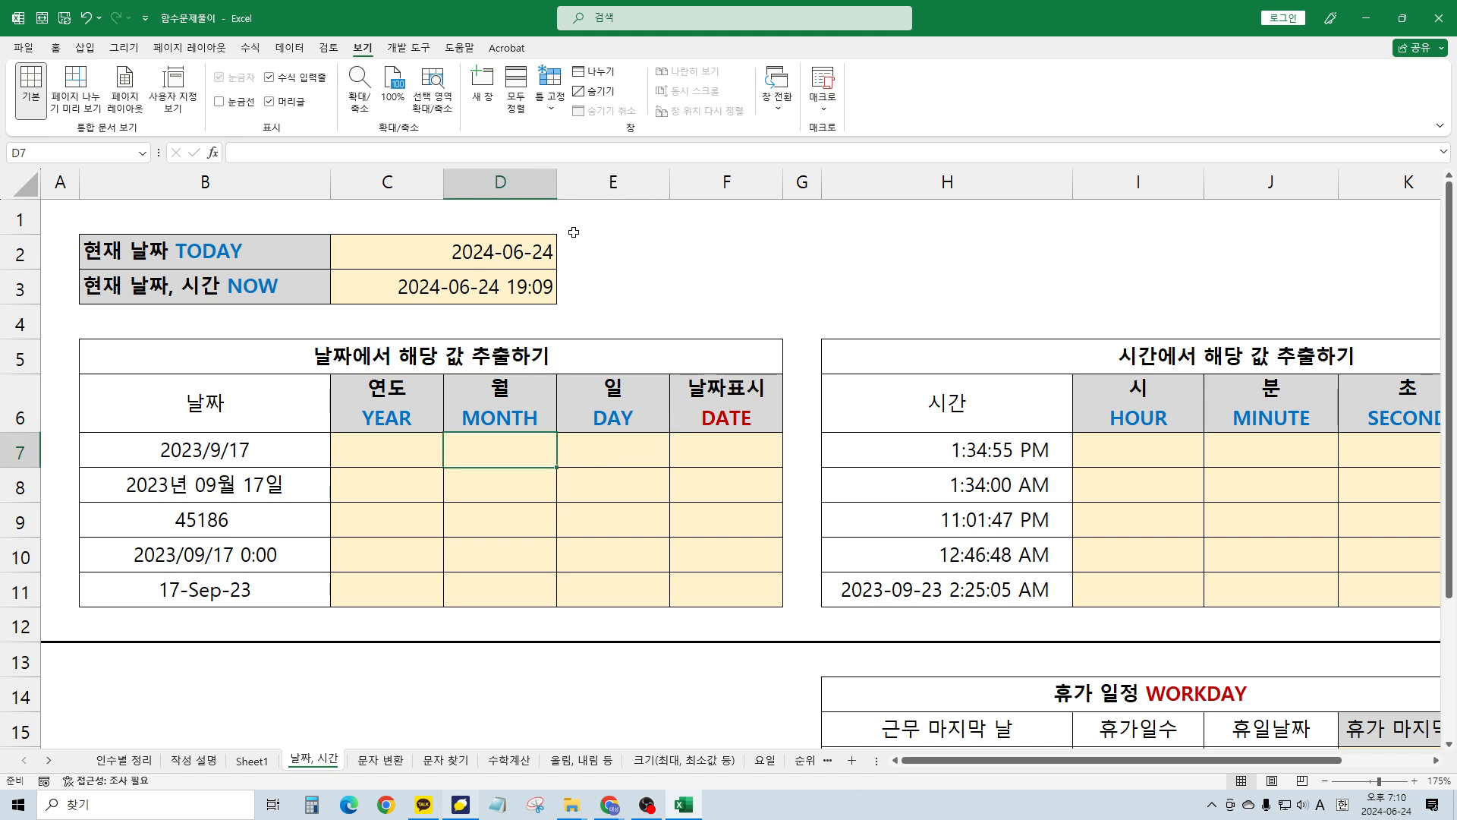
pyautogui.press('Left')
pyautogui.press('Right')
pyautogui.press('Left')
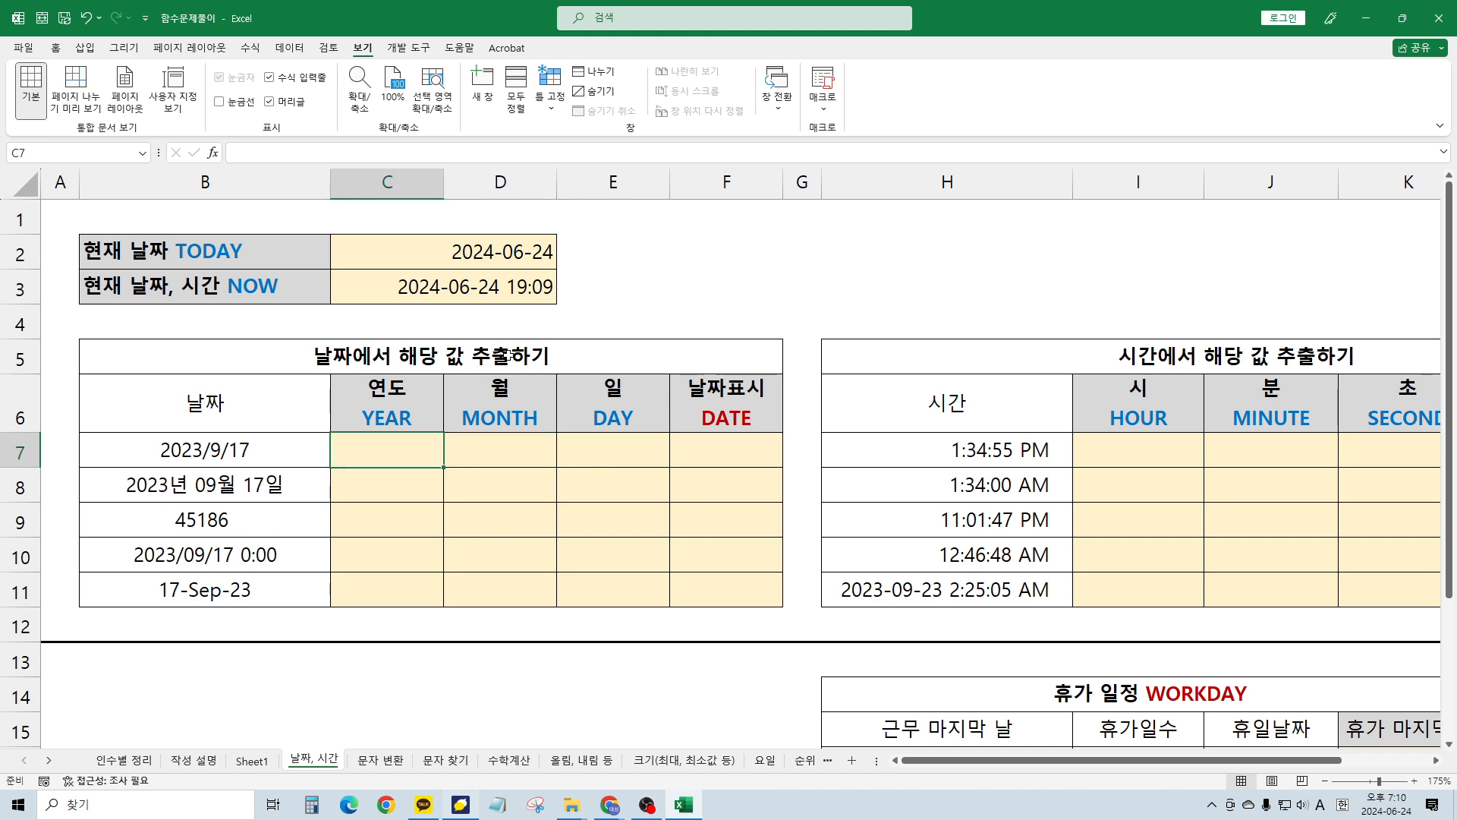
# Enter =YEAR(B7) in C7 so it returns 2023 for 2023/9/17
pyautogui.write('=y')
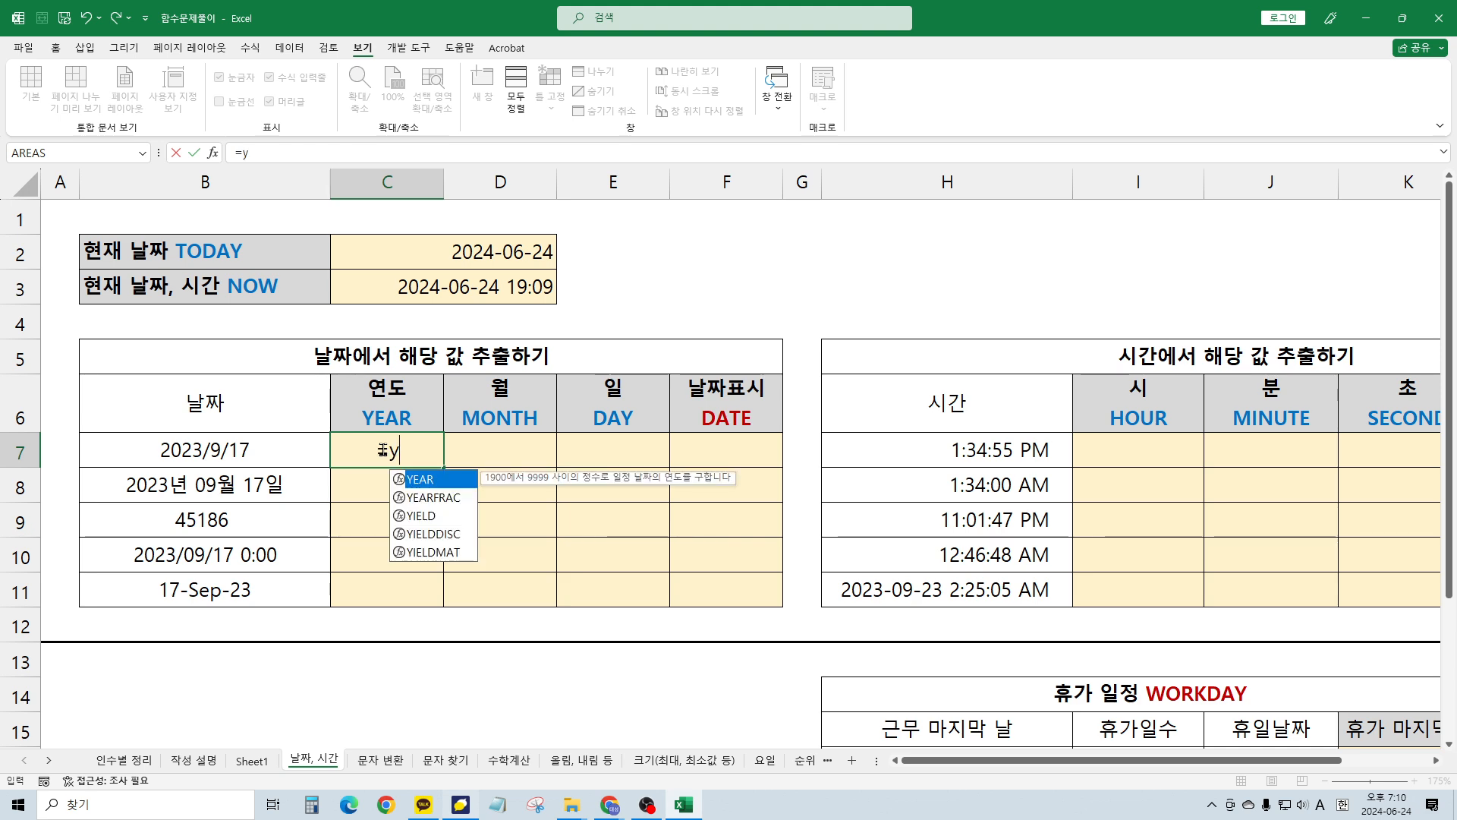
pyautogui.write('ear(')
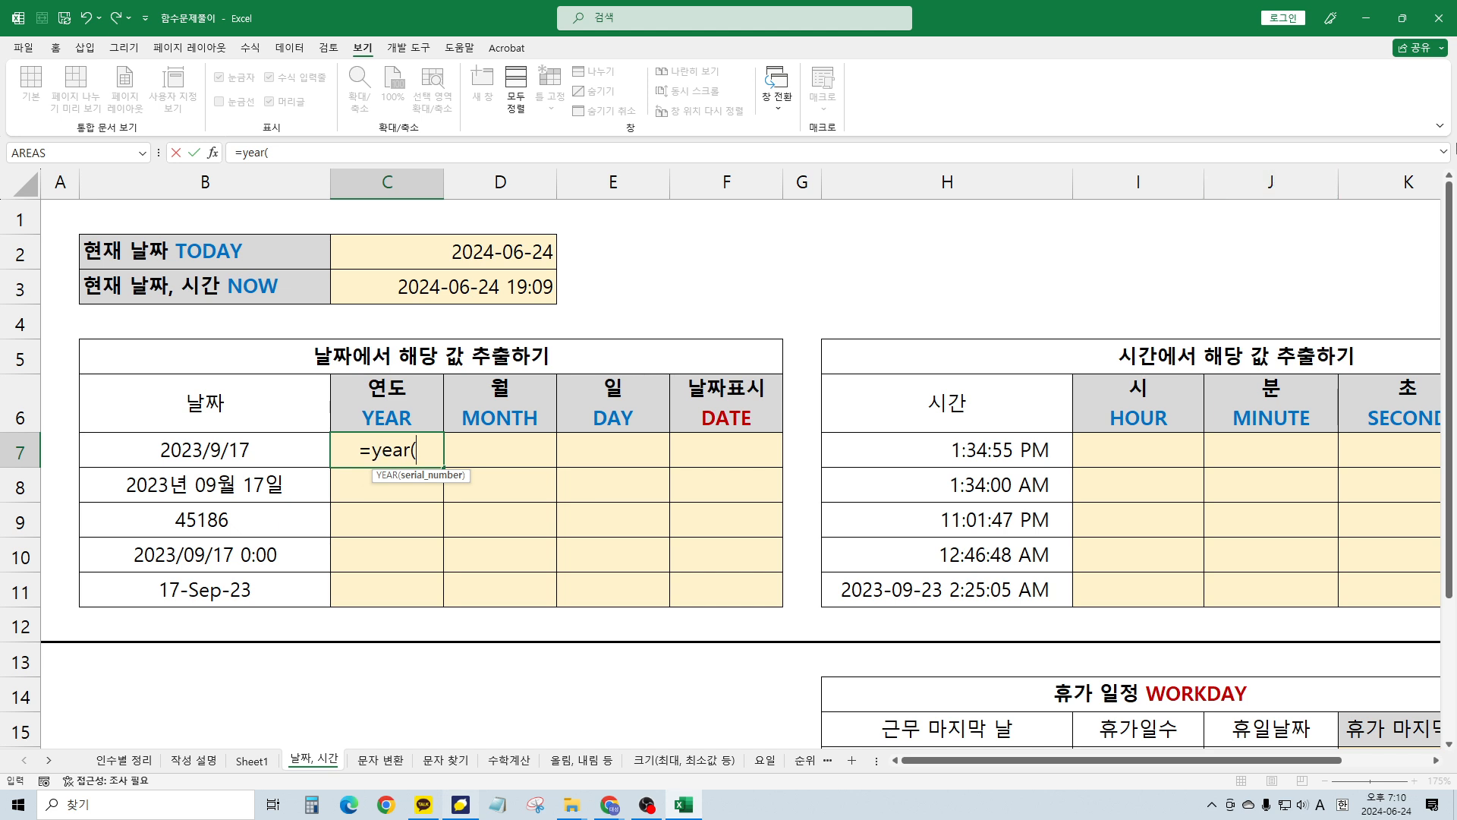
pyautogui.press('BackSpace')
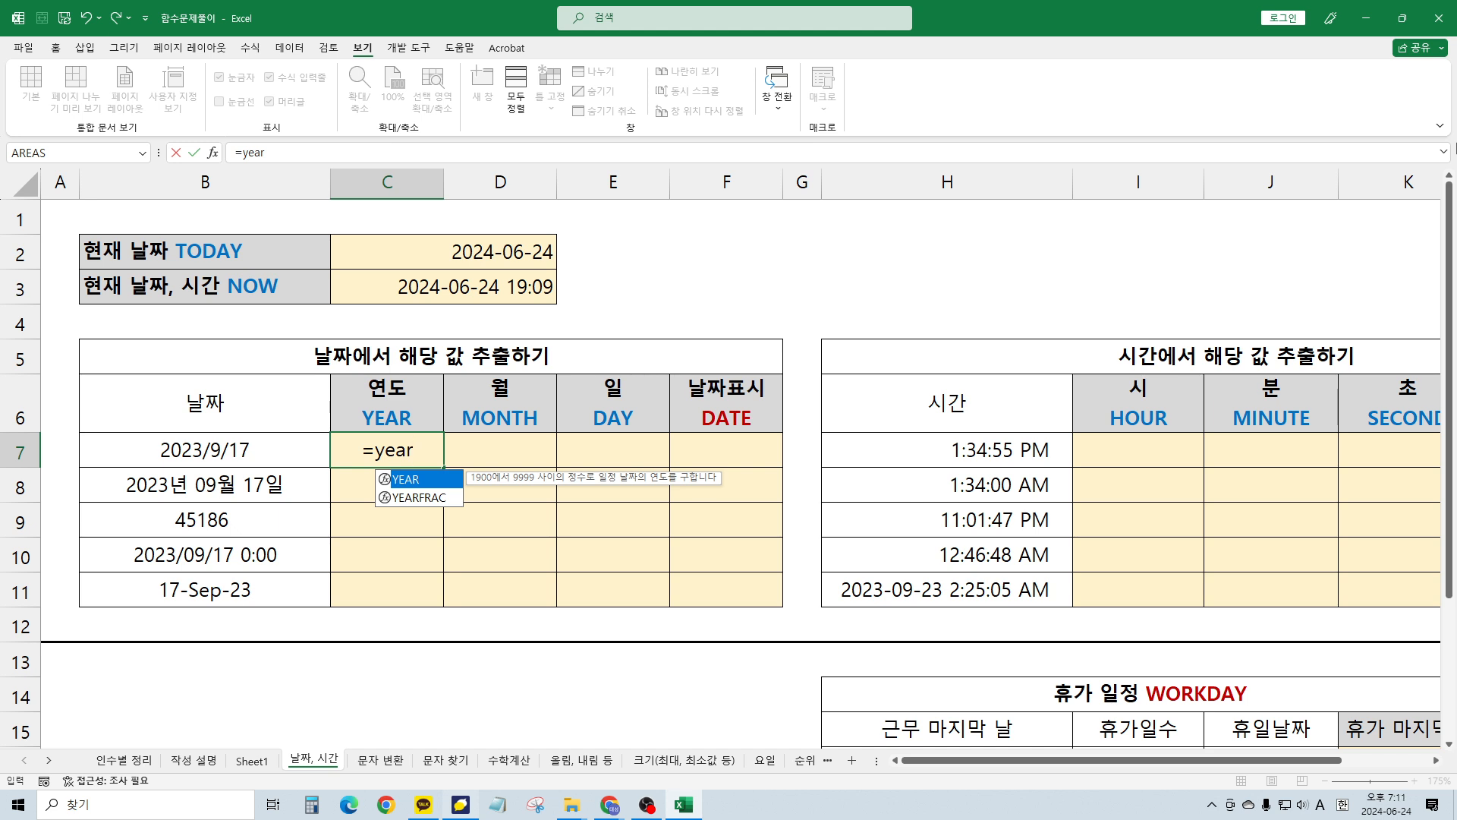
pyautogui.write('(')
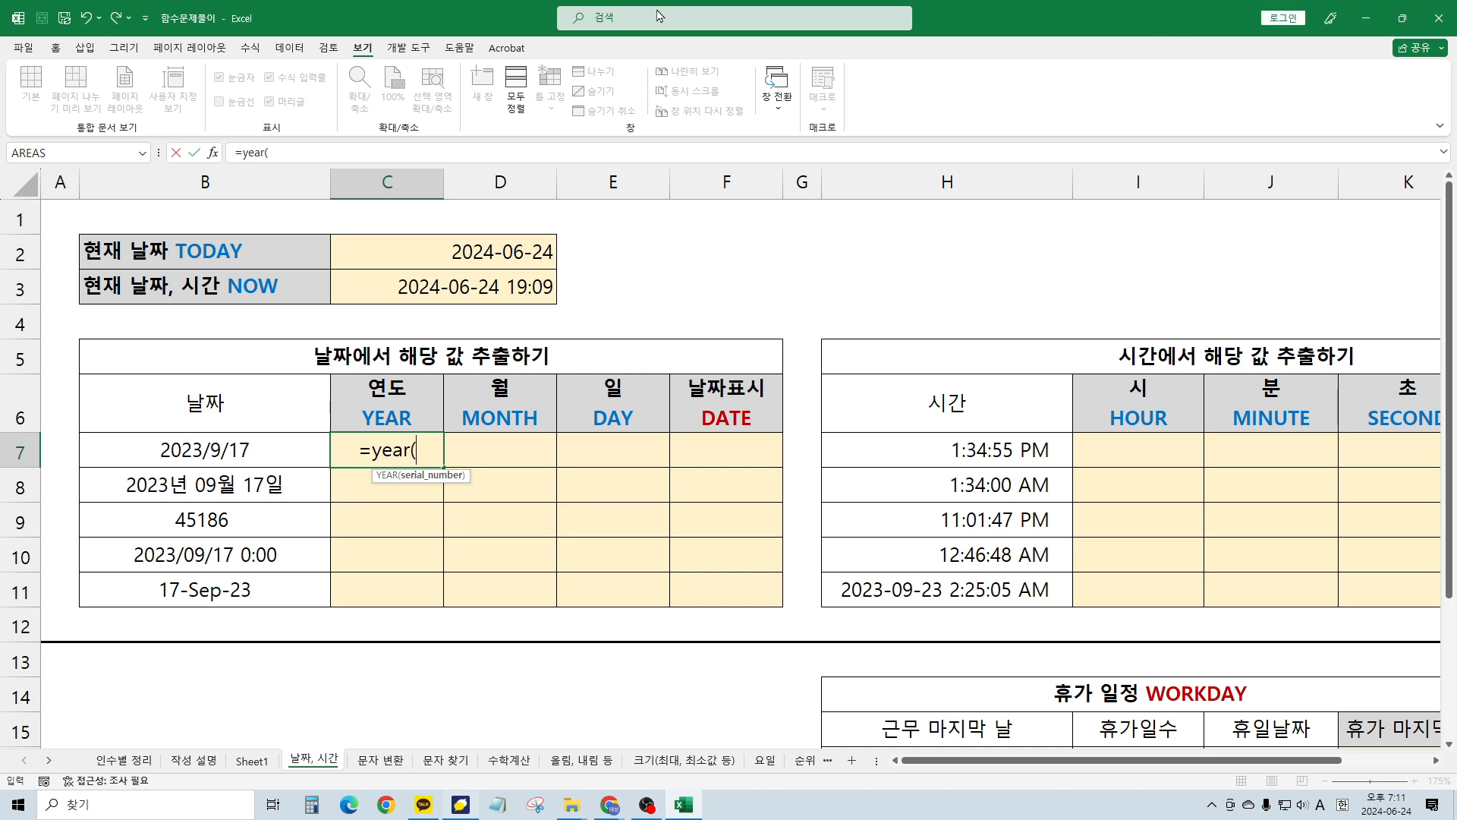
pyautogui.click(194, 449)
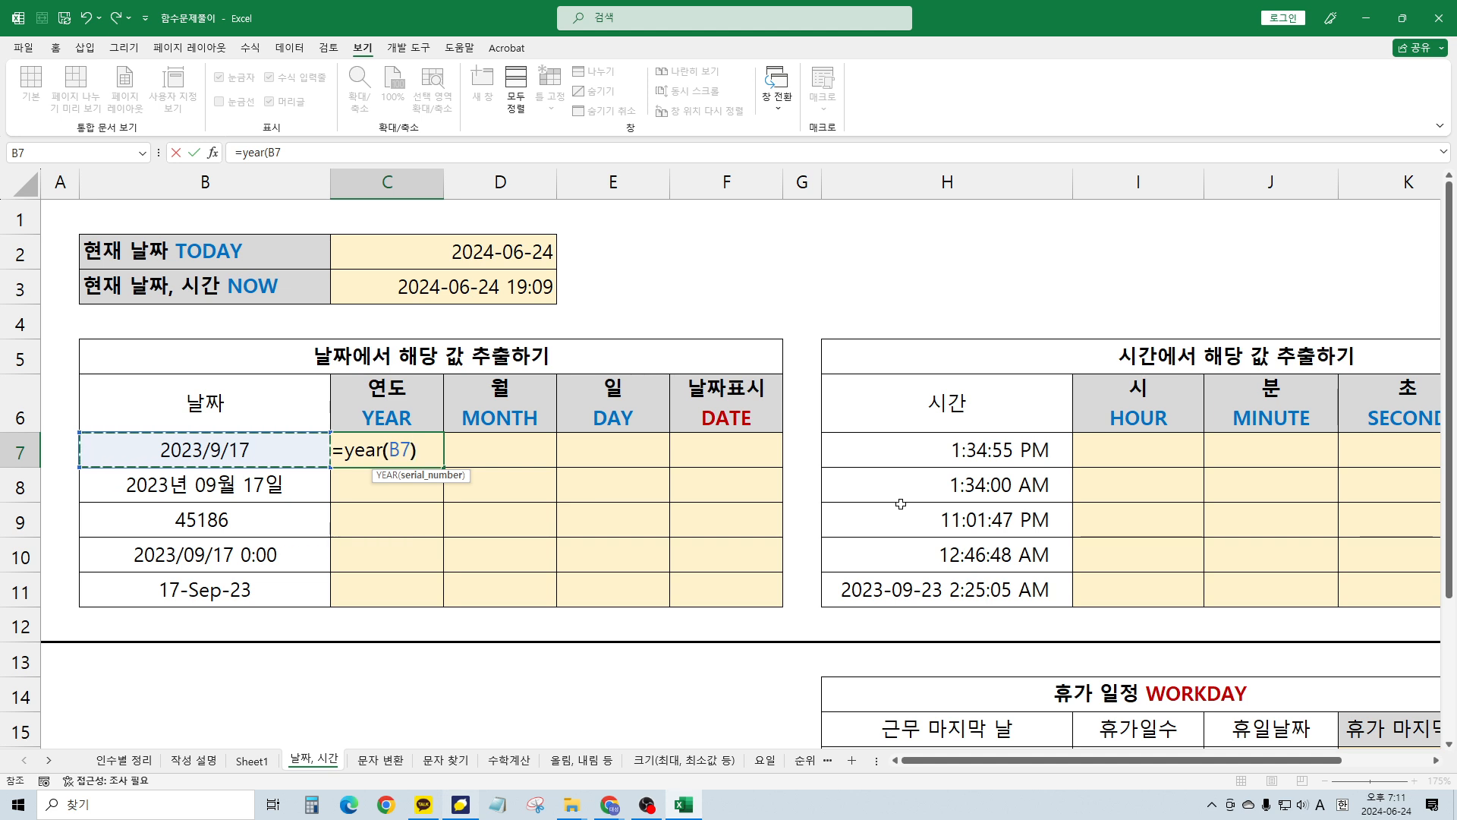
pyautogui.write(')')
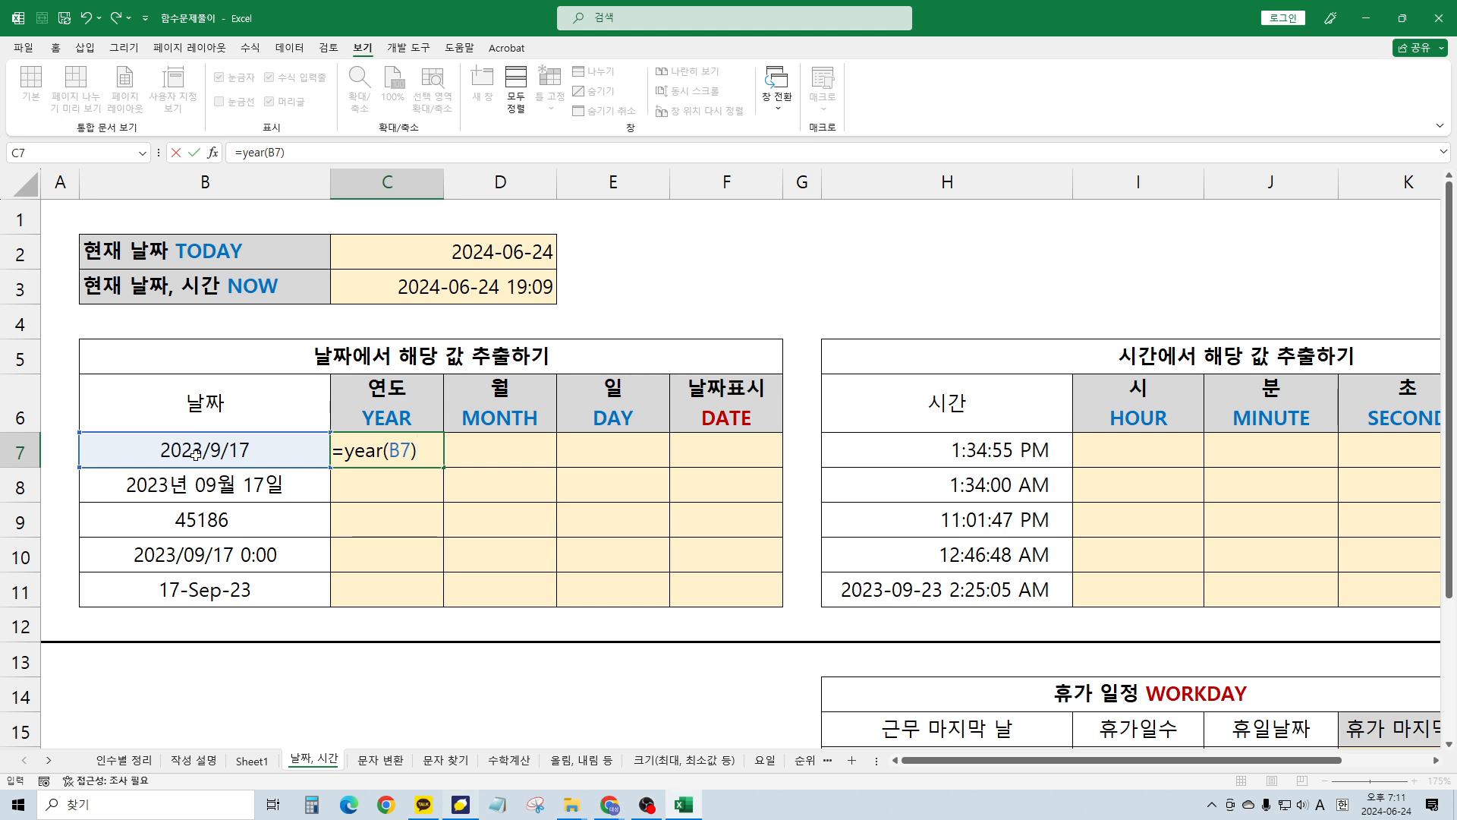
pyautogui.hotkey('ctrl', 'Return')
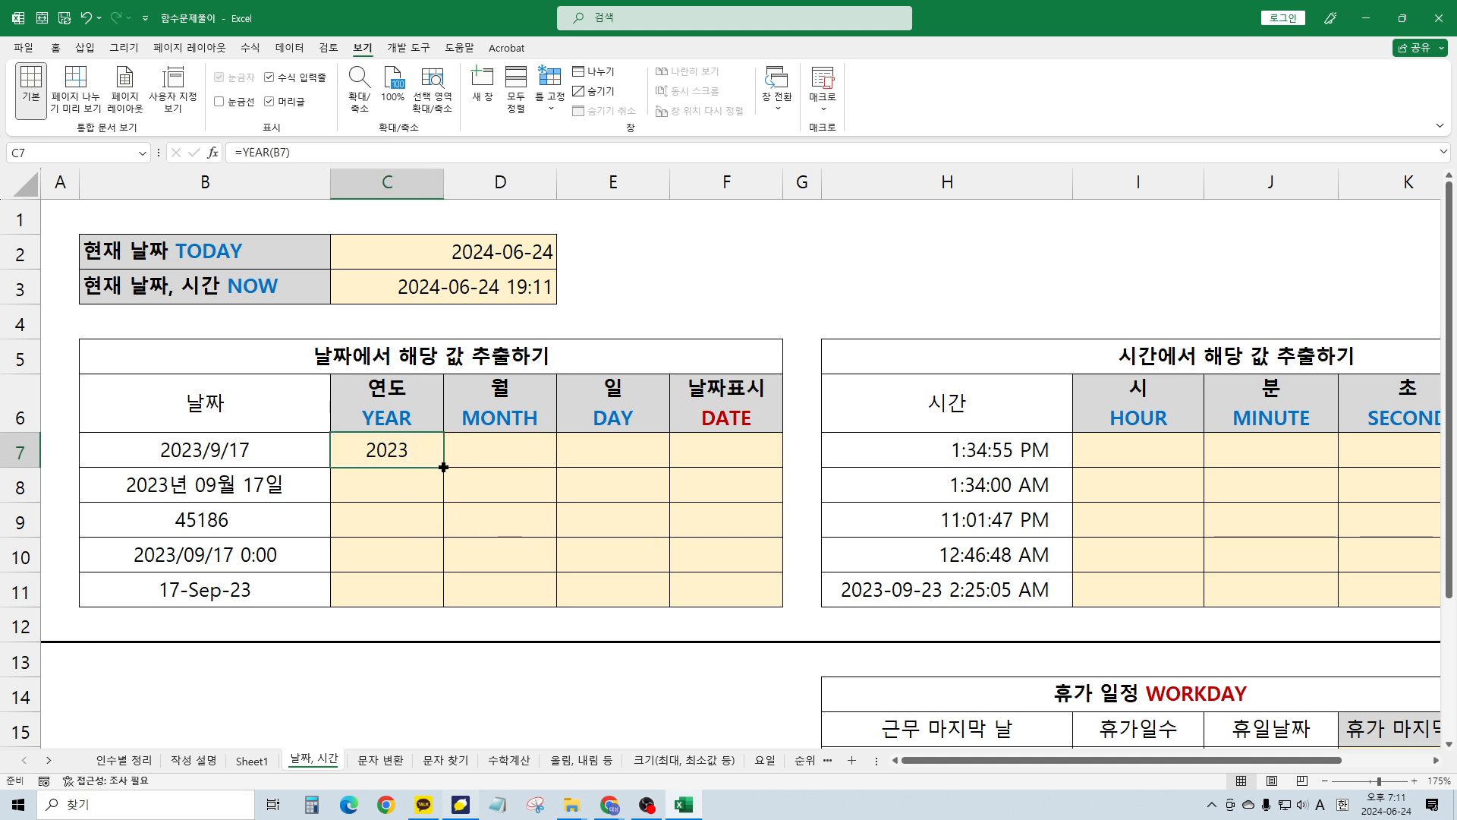
pyautogui.scroll(-3, 444, 468)
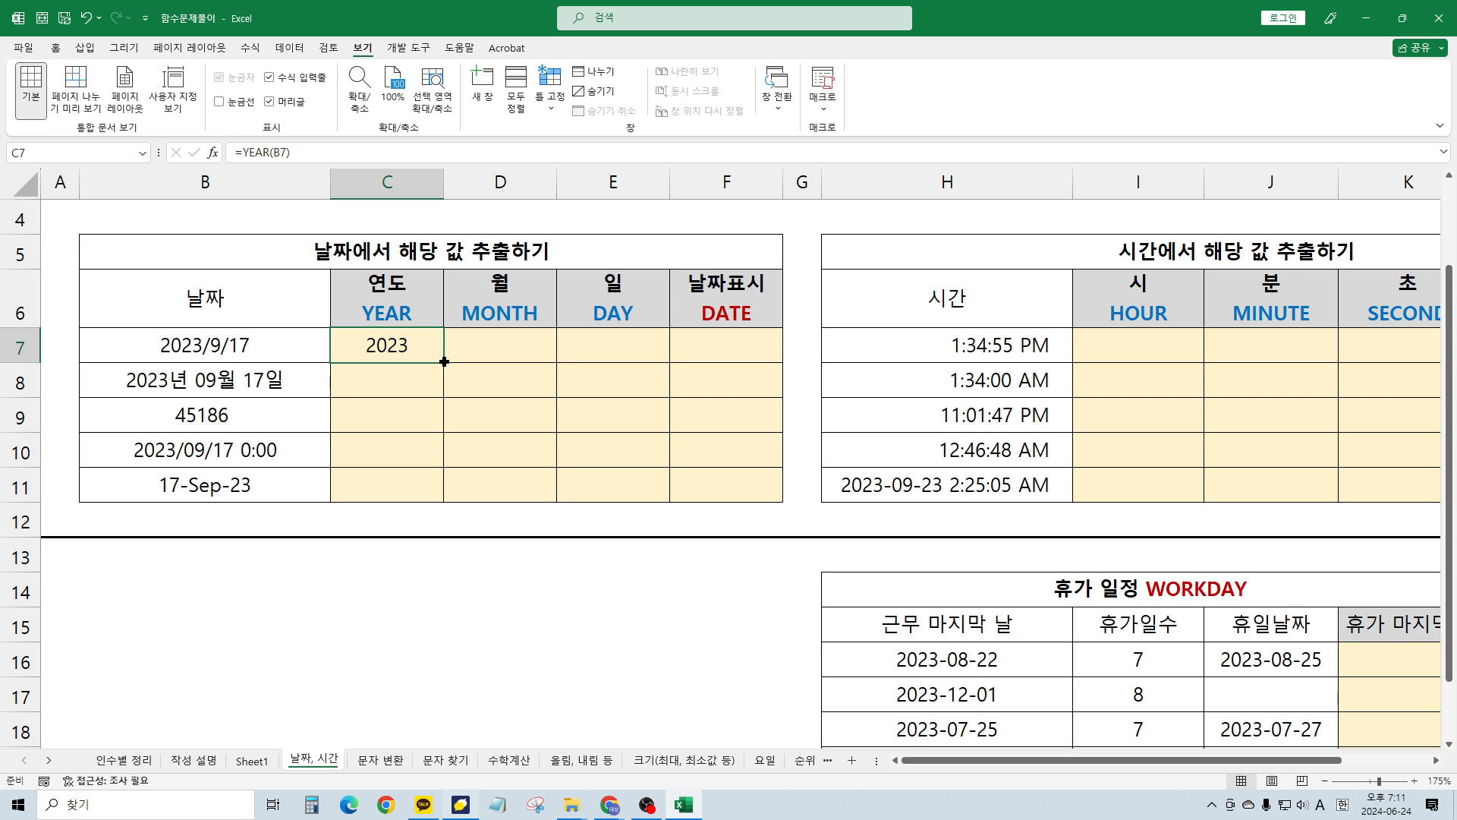
# Fill the YEAR formula from C7 down to C11 and verify the formula in C11
pyautogui.moveTo(444, 362); pyautogui.dragTo(444, 499)
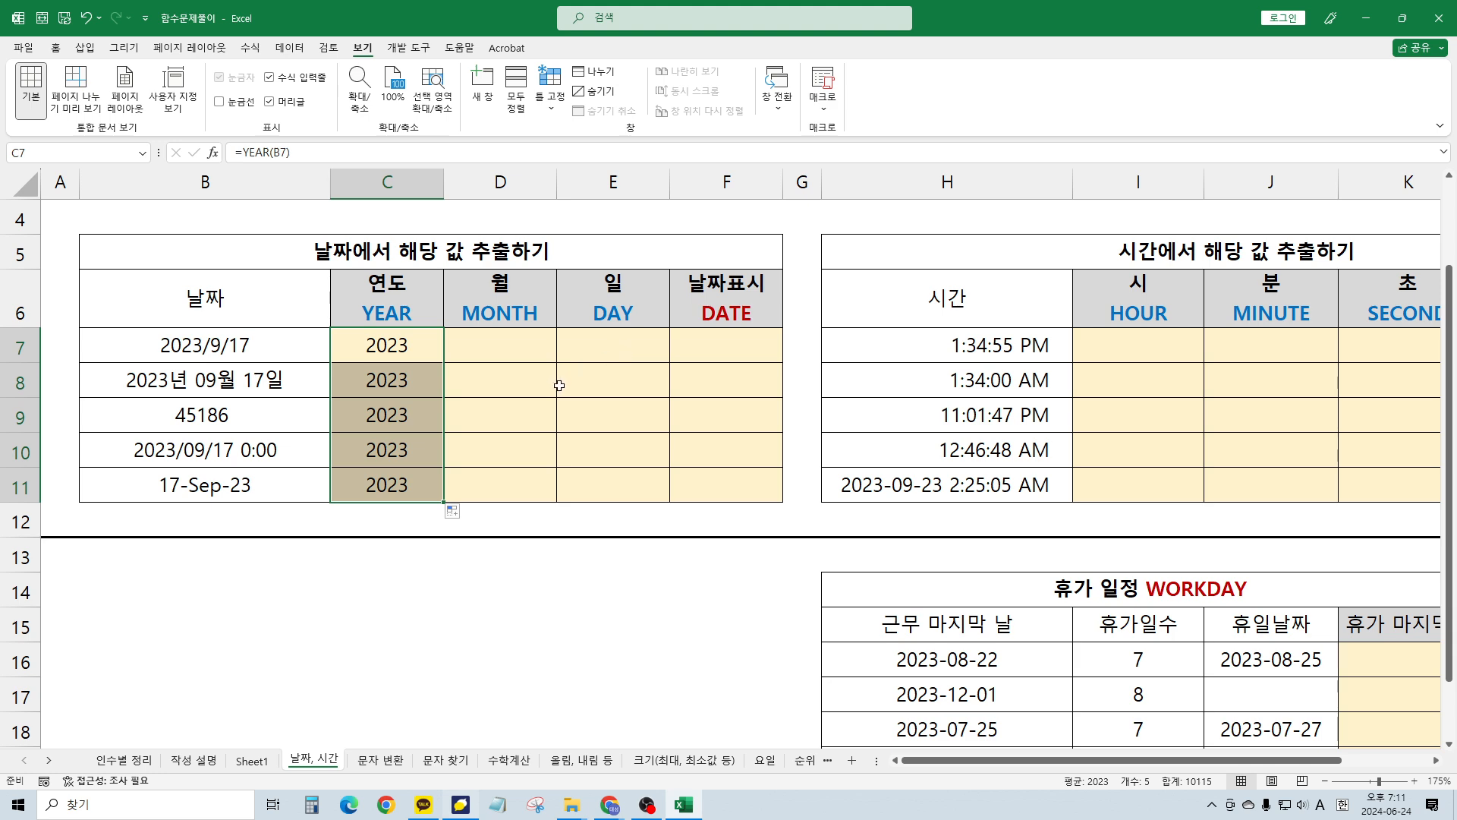
pyautogui.click(414, 357)
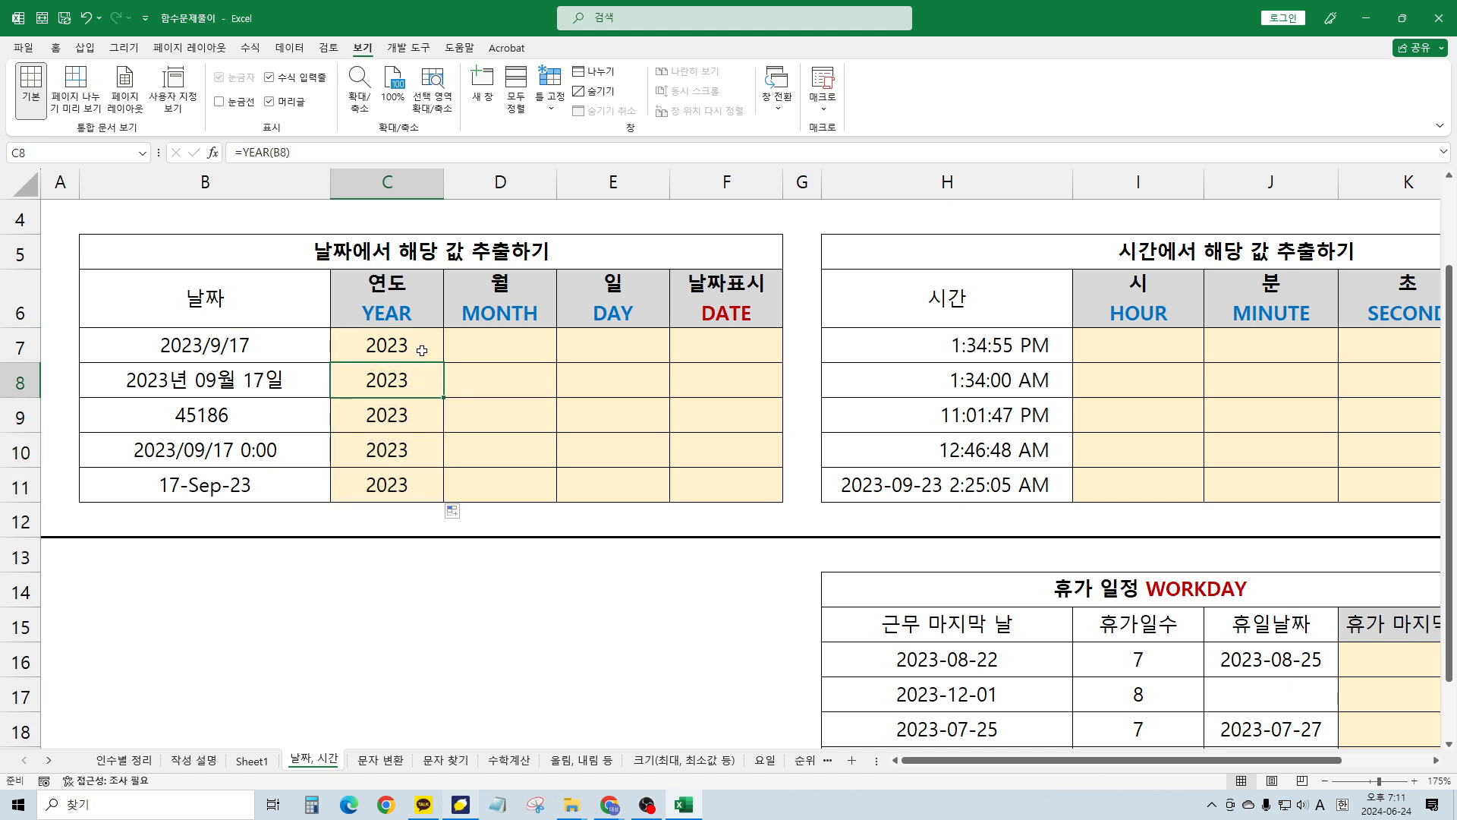
pyautogui.scroll(1, 423, 355)
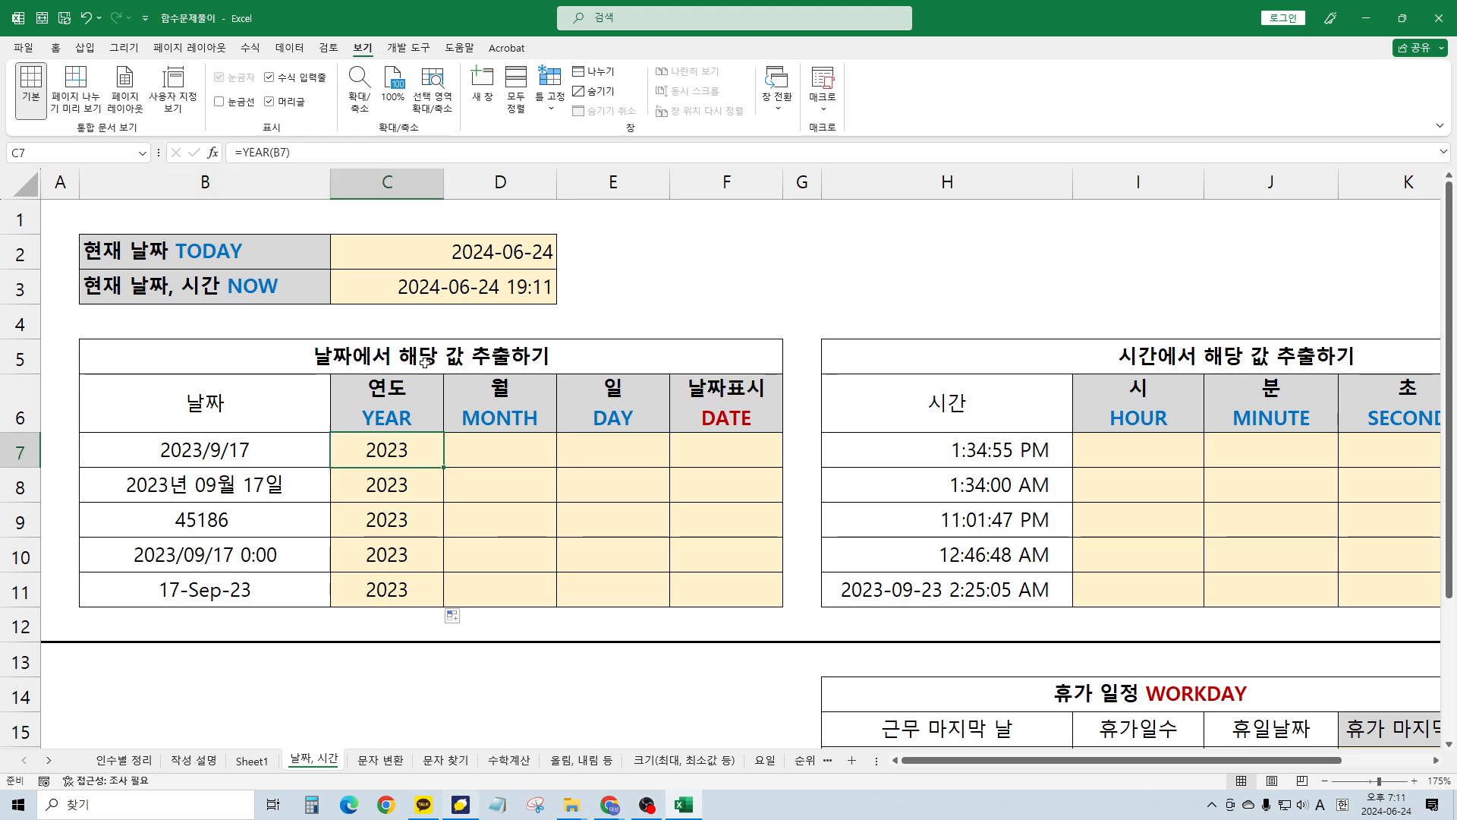
pyautogui.moveTo(443, 470); pyautogui.dragTo(445, 597)
pyautogui.click(521, 544)
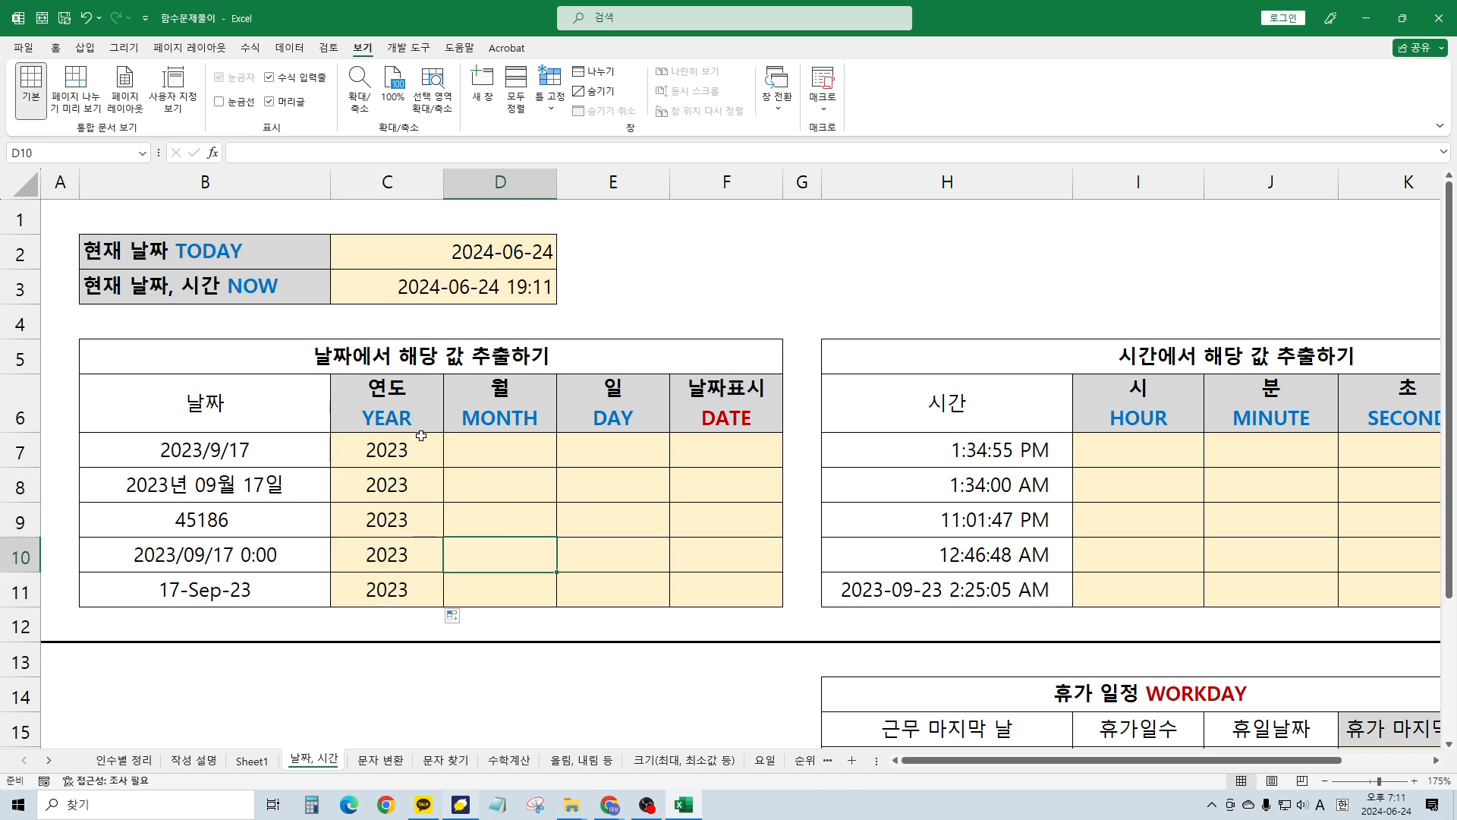
pyautogui.doubleClick(382, 590)
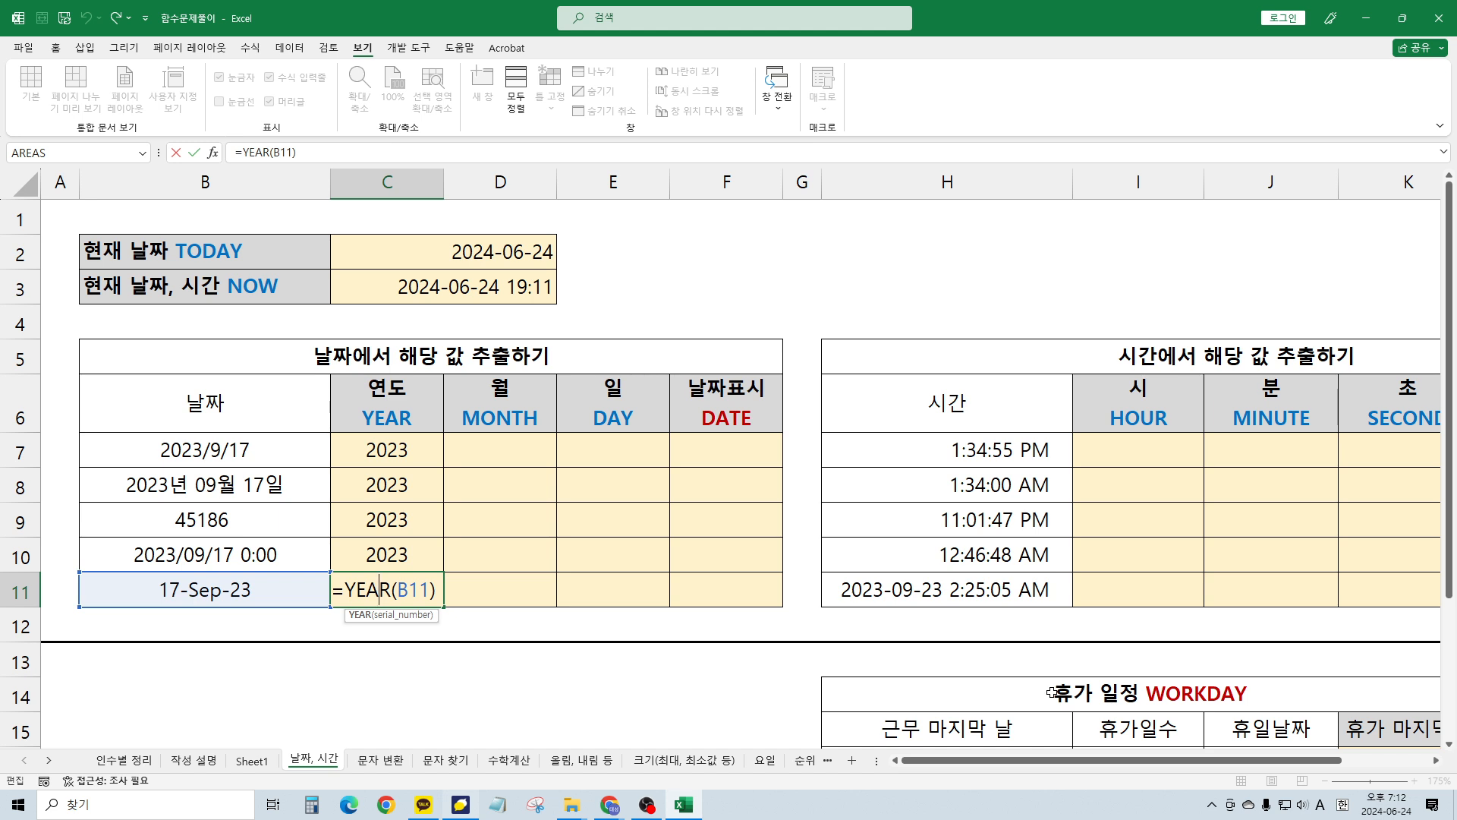
pyautogui.press('Escape')
pyautogui.press('Up')
pyautogui.press('Up')
pyautogui.press('Up')
pyautogui.press('Up')
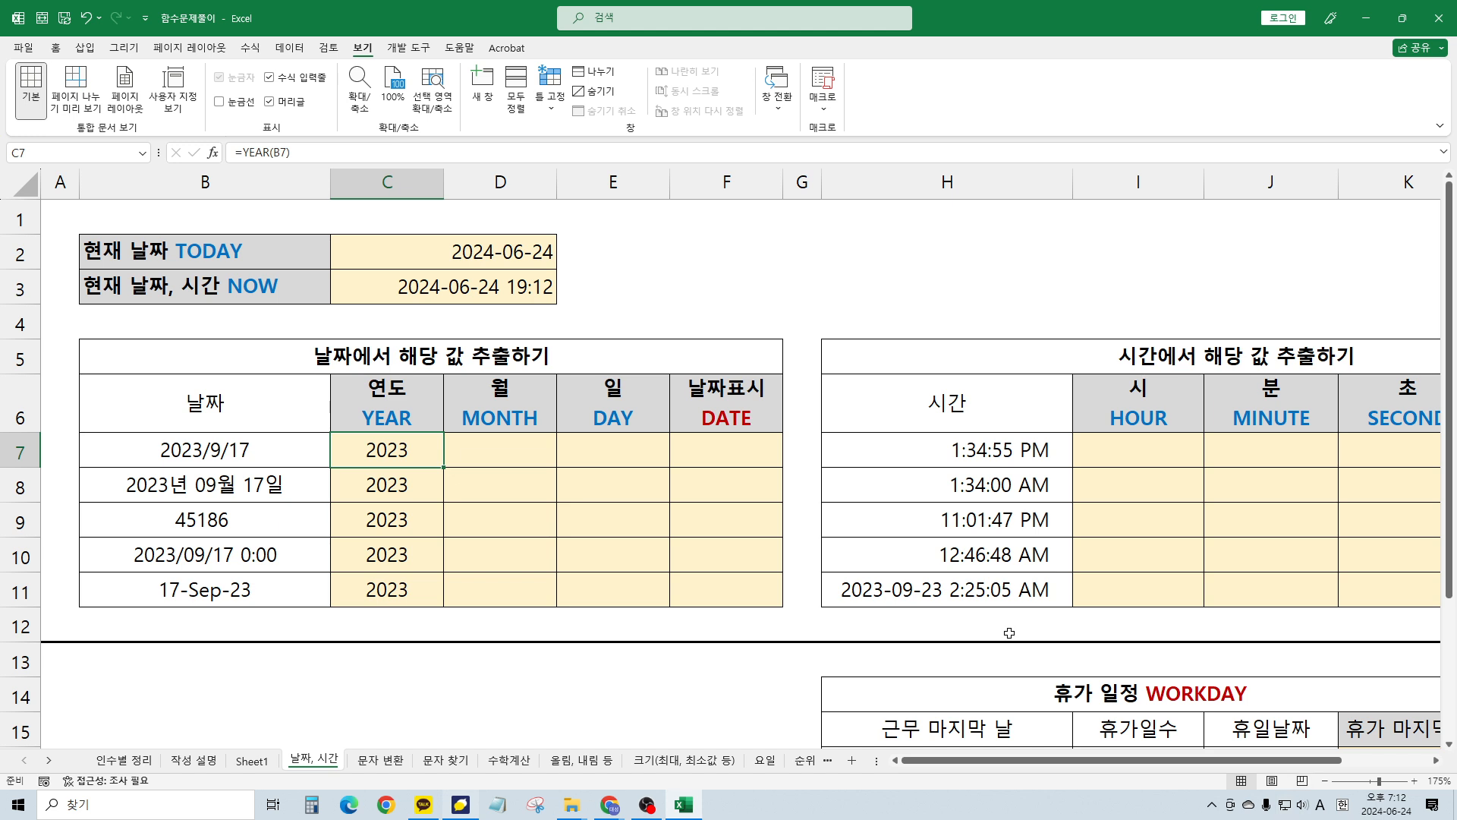
# Enter =MONTH(B7) in D7 and fill it down to D11, each showing 9
pyautogui.press('Right')
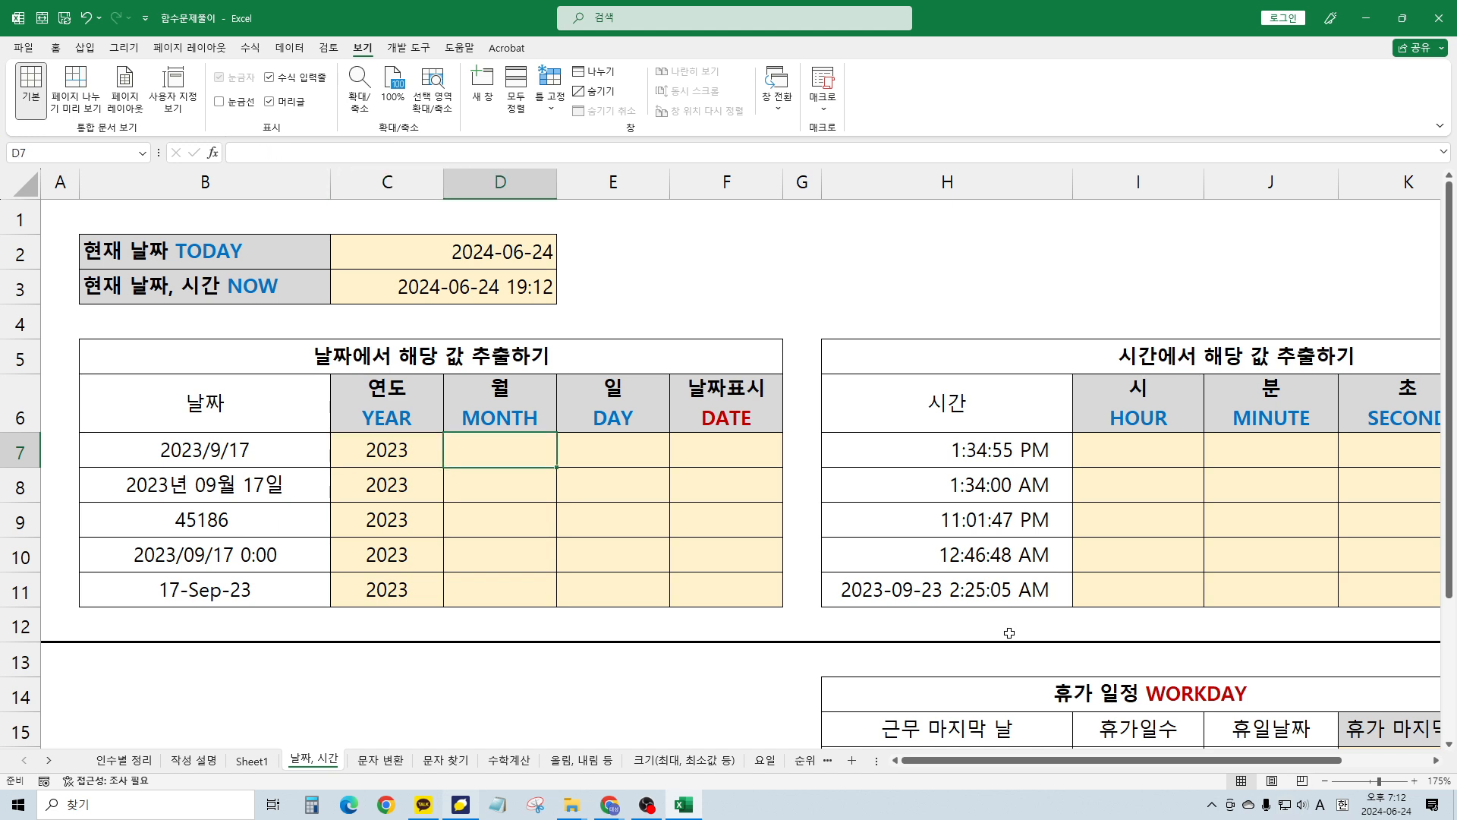
pyautogui.write('=mo')
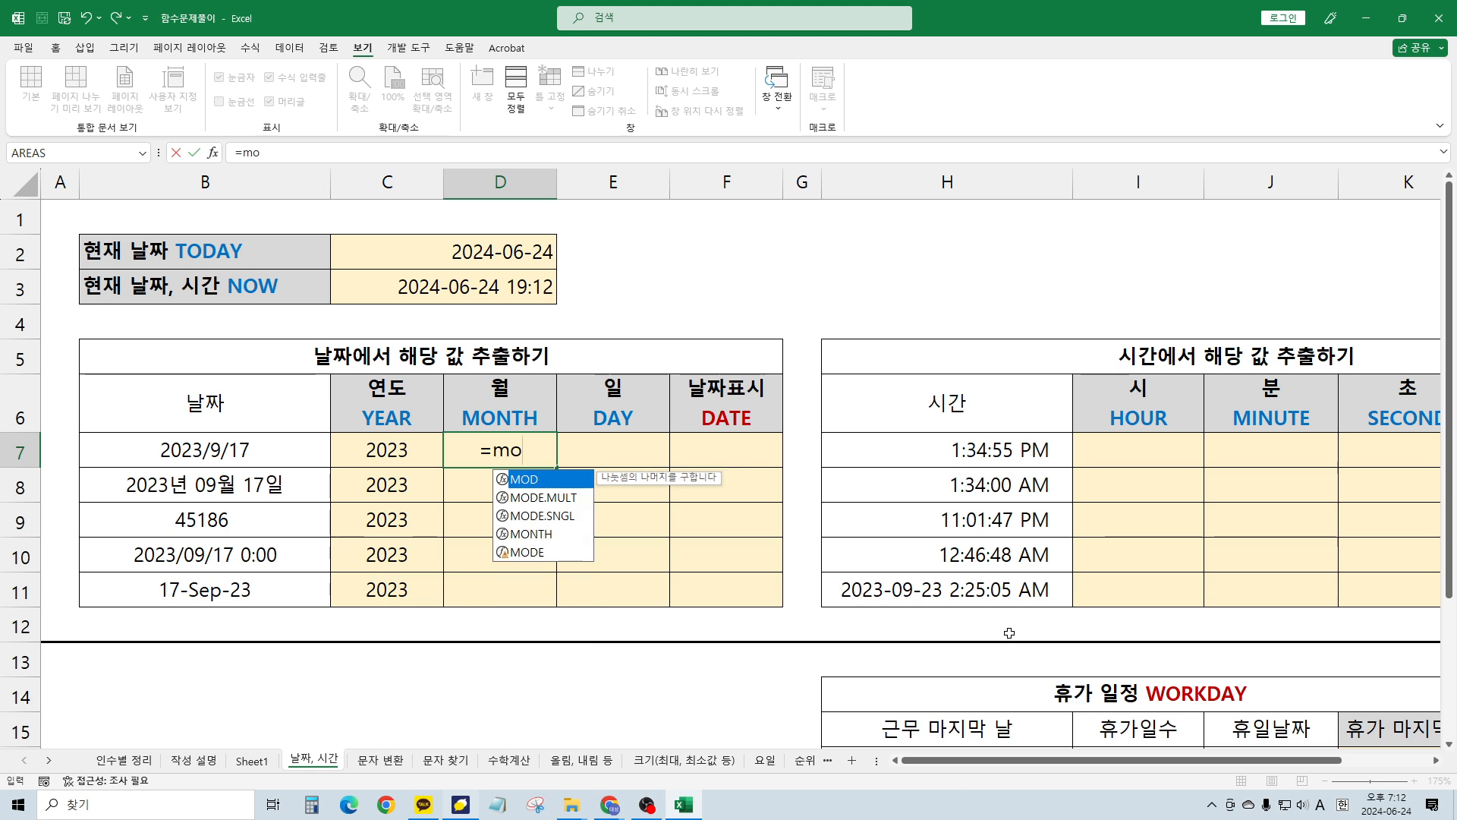
pyautogui.write('nth')
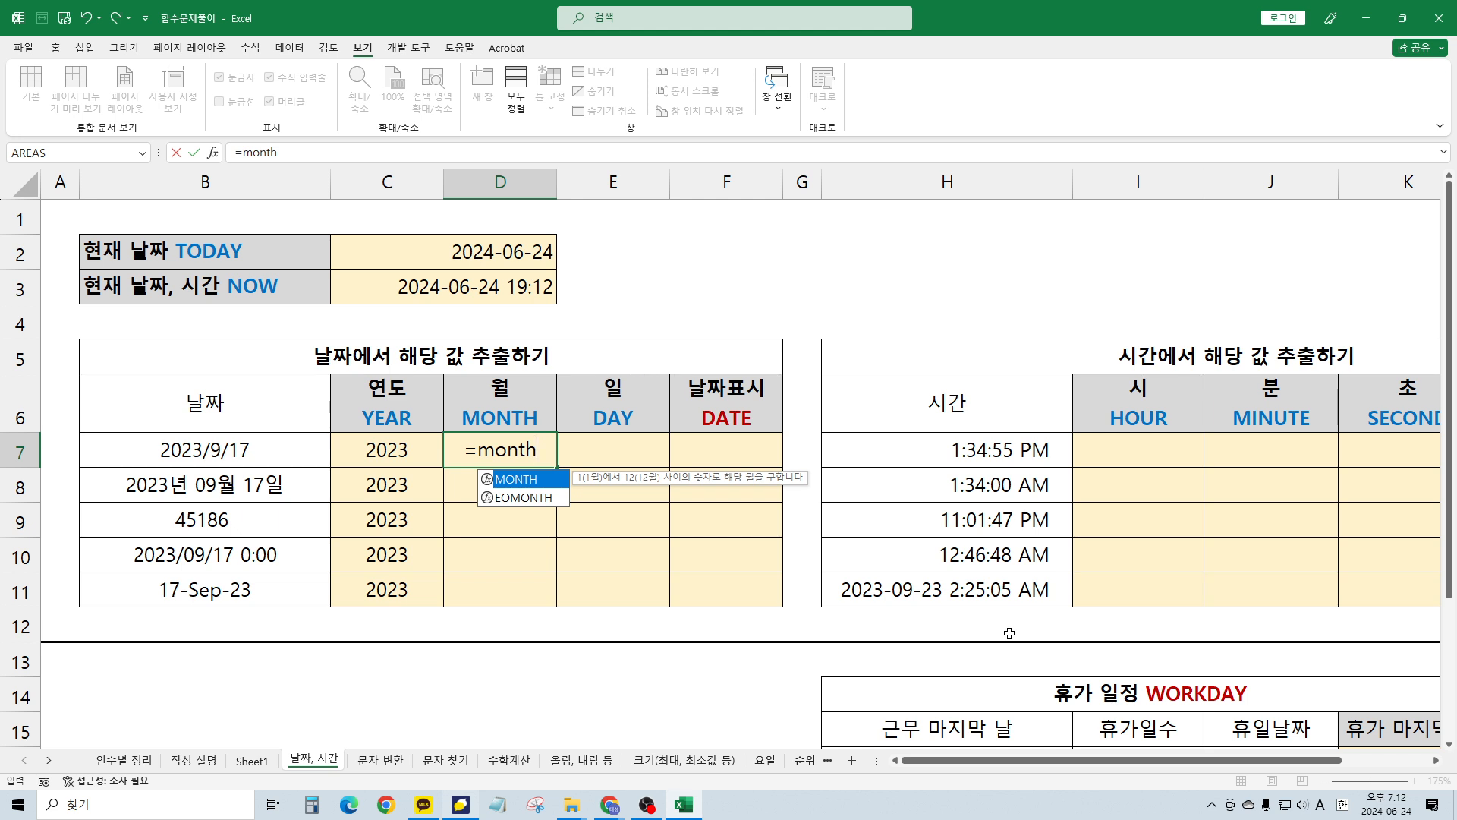
pyautogui.write('(')
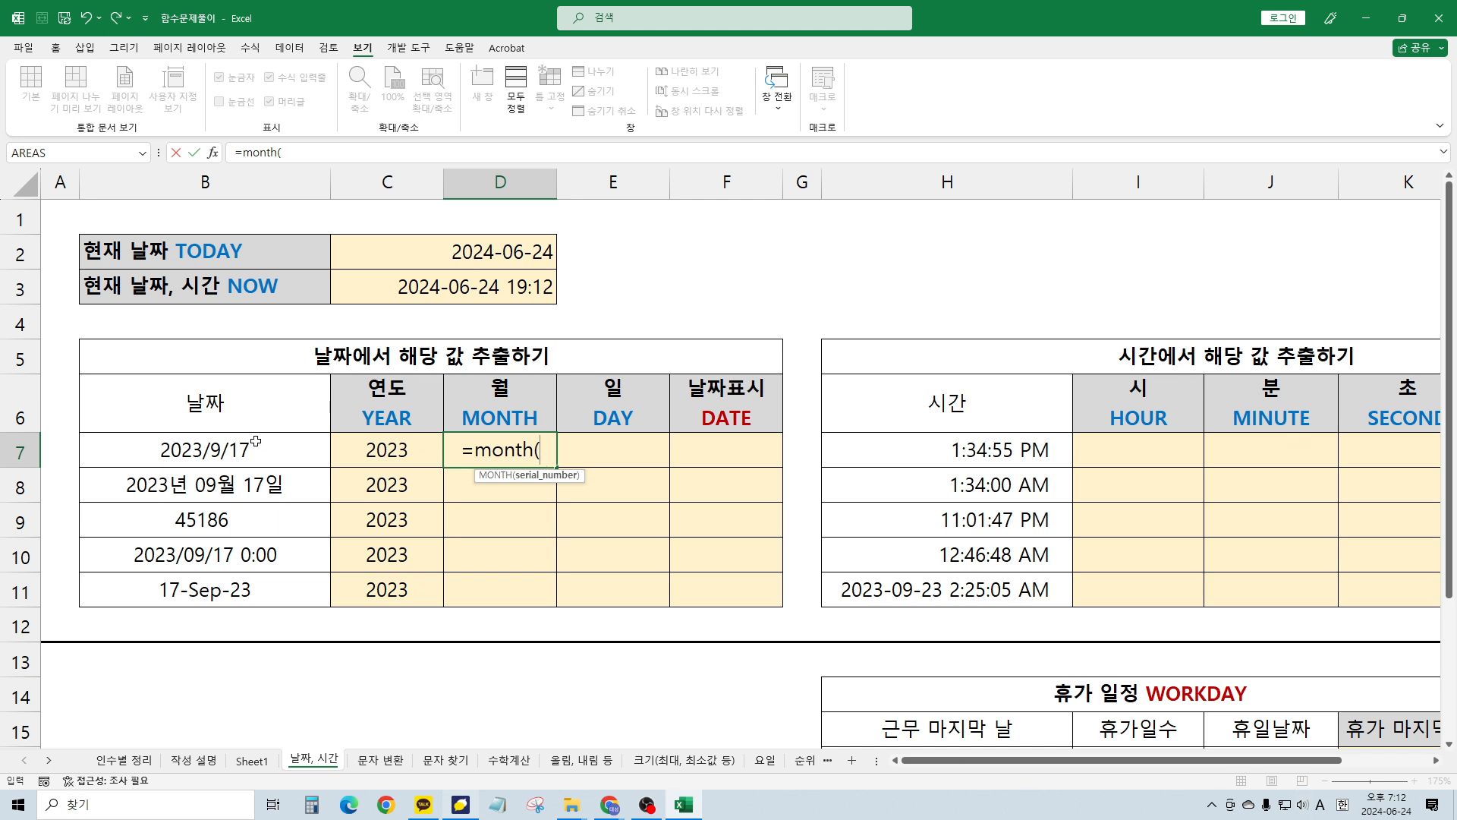
pyautogui.click(228, 450)
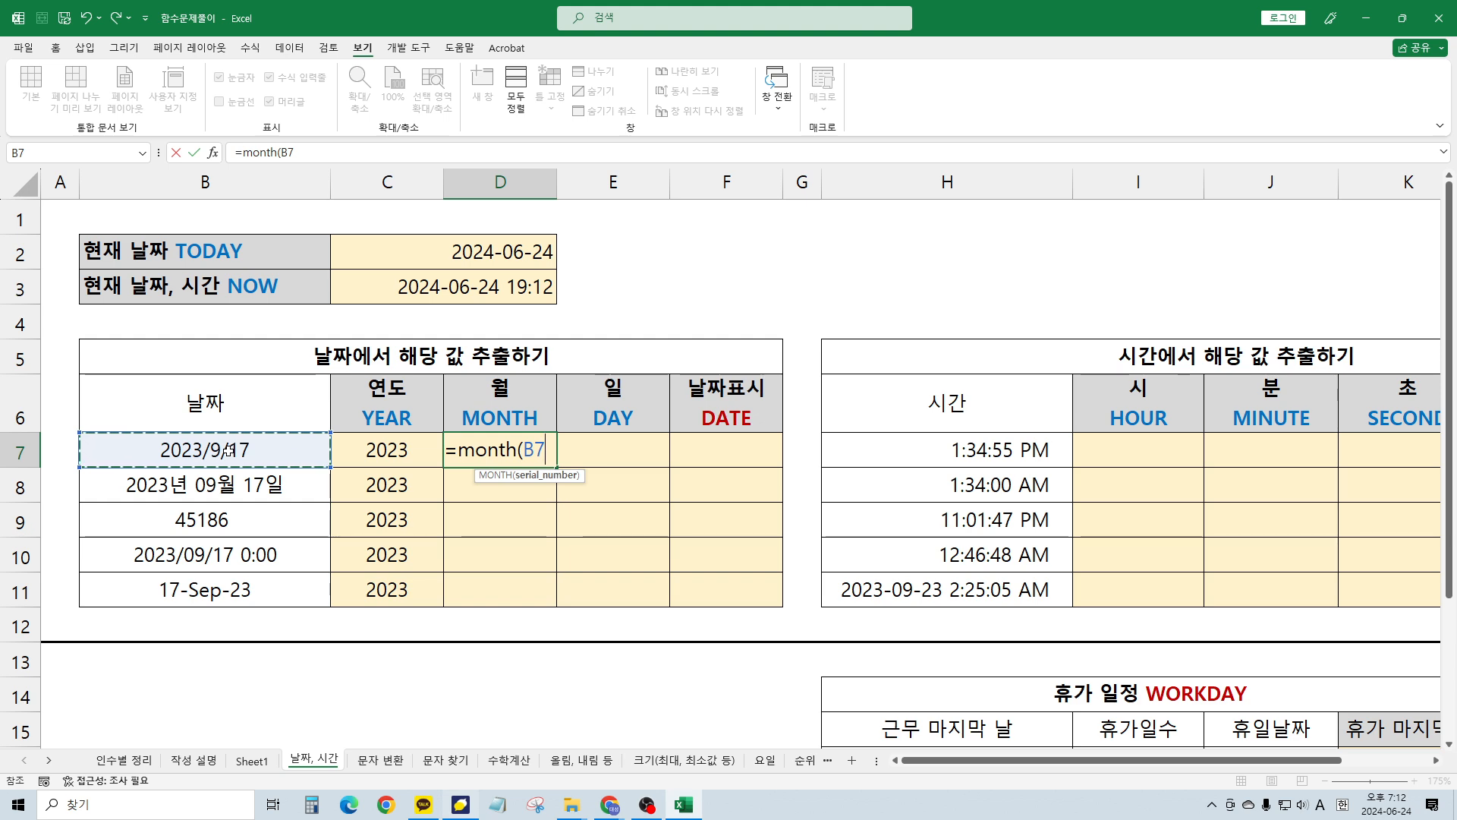
pyautogui.write(')')
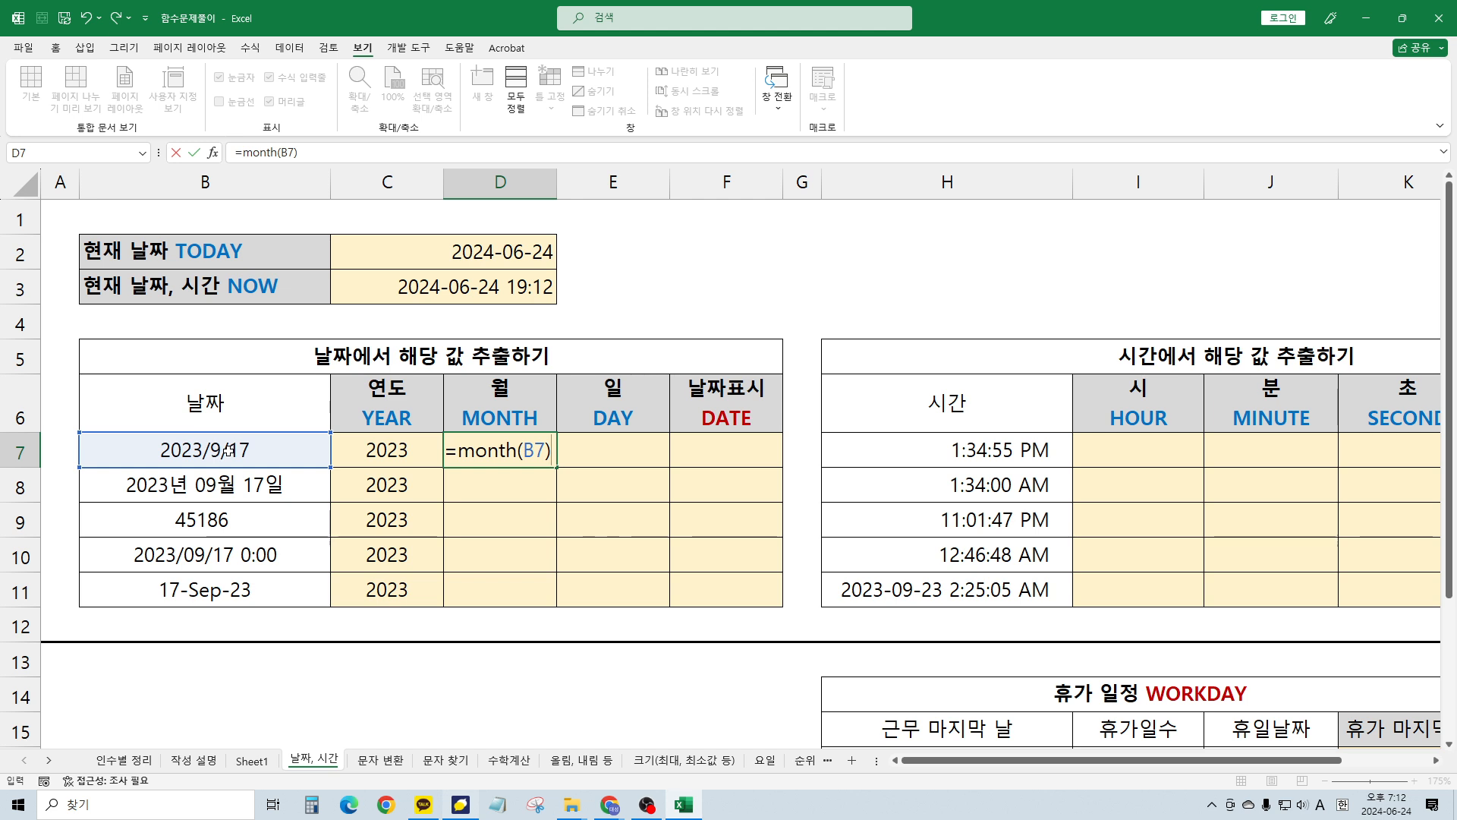
pyautogui.press('Return')
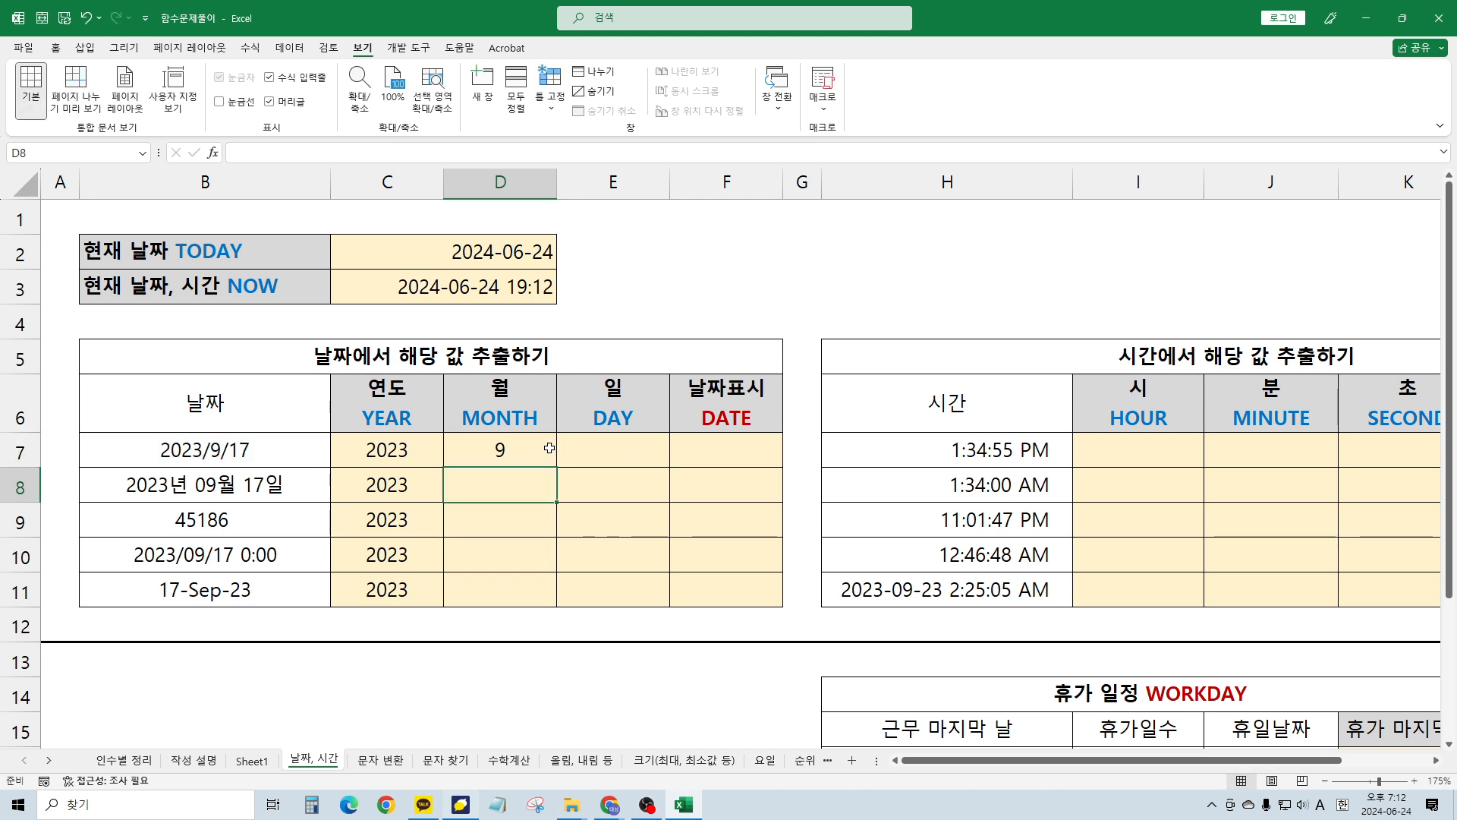
pyautogui.click(548, 448)
pyautogui.moveTo(556, 467); pyautogui.dragTo(553, 592)
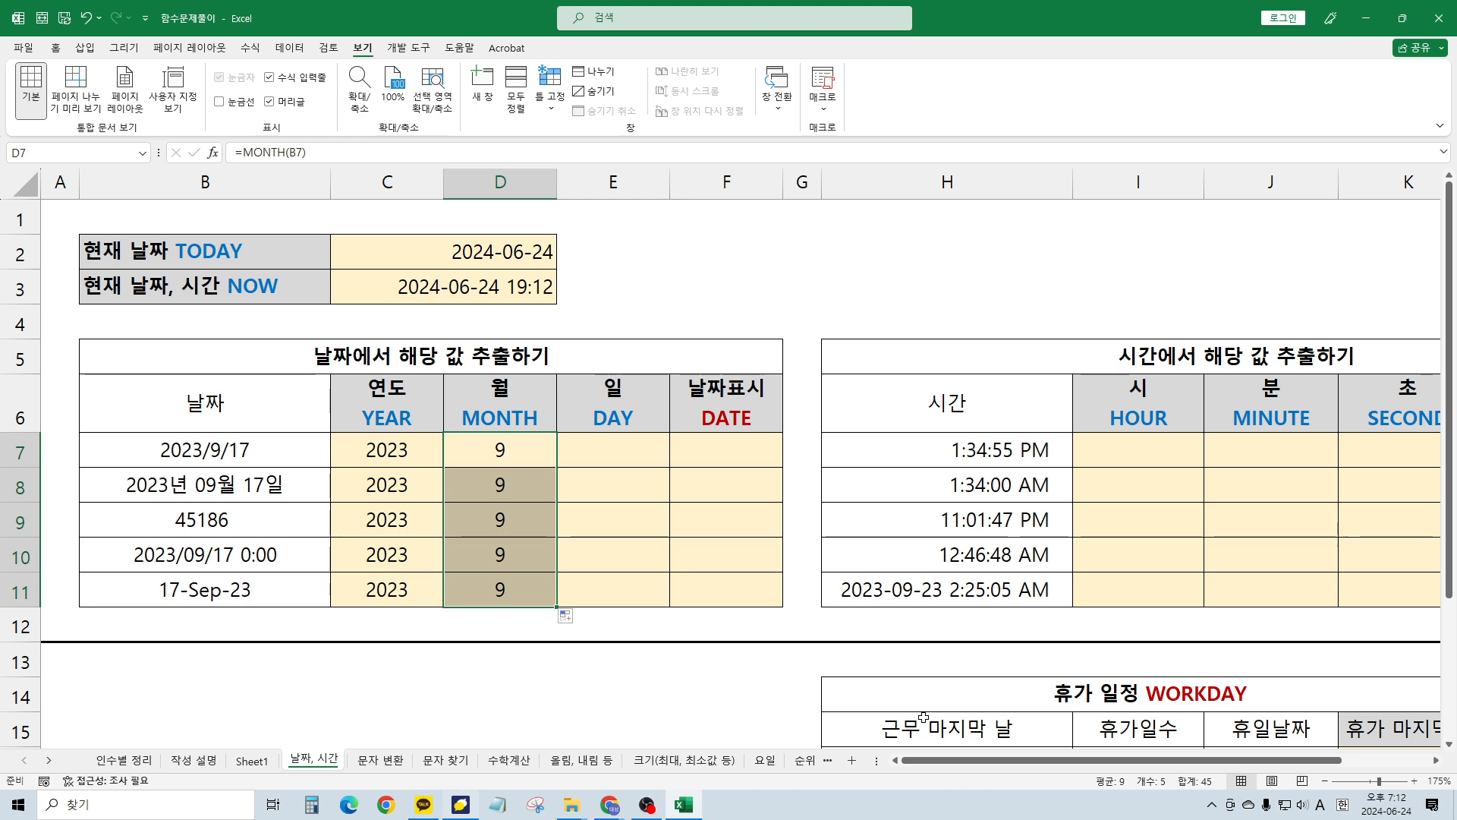
pyautogui.press('Right')
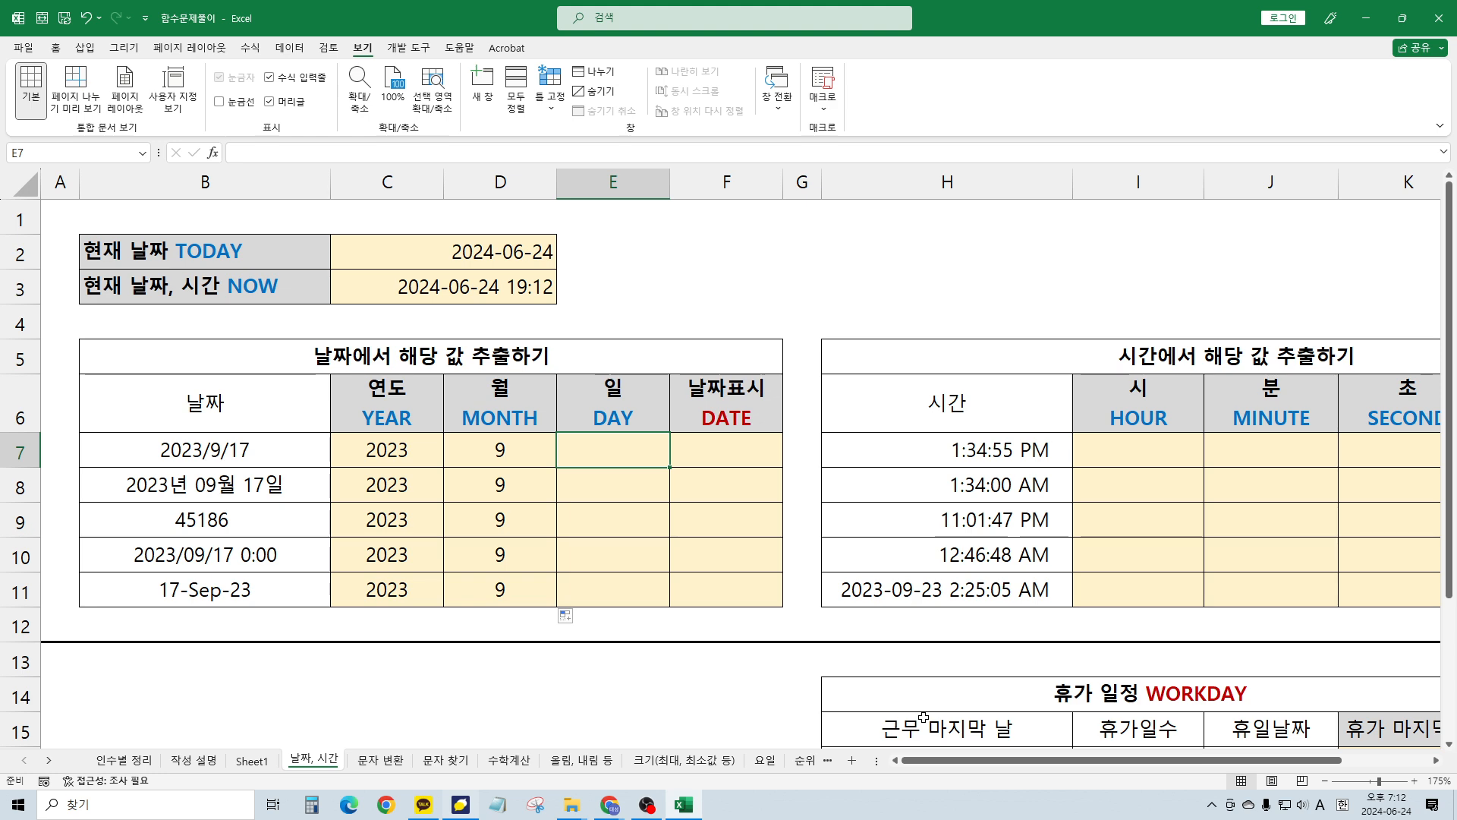
# Enter =DAY(B7) in E7 and fill it down to E11, each showing 17
pyautogui.write('=day(')
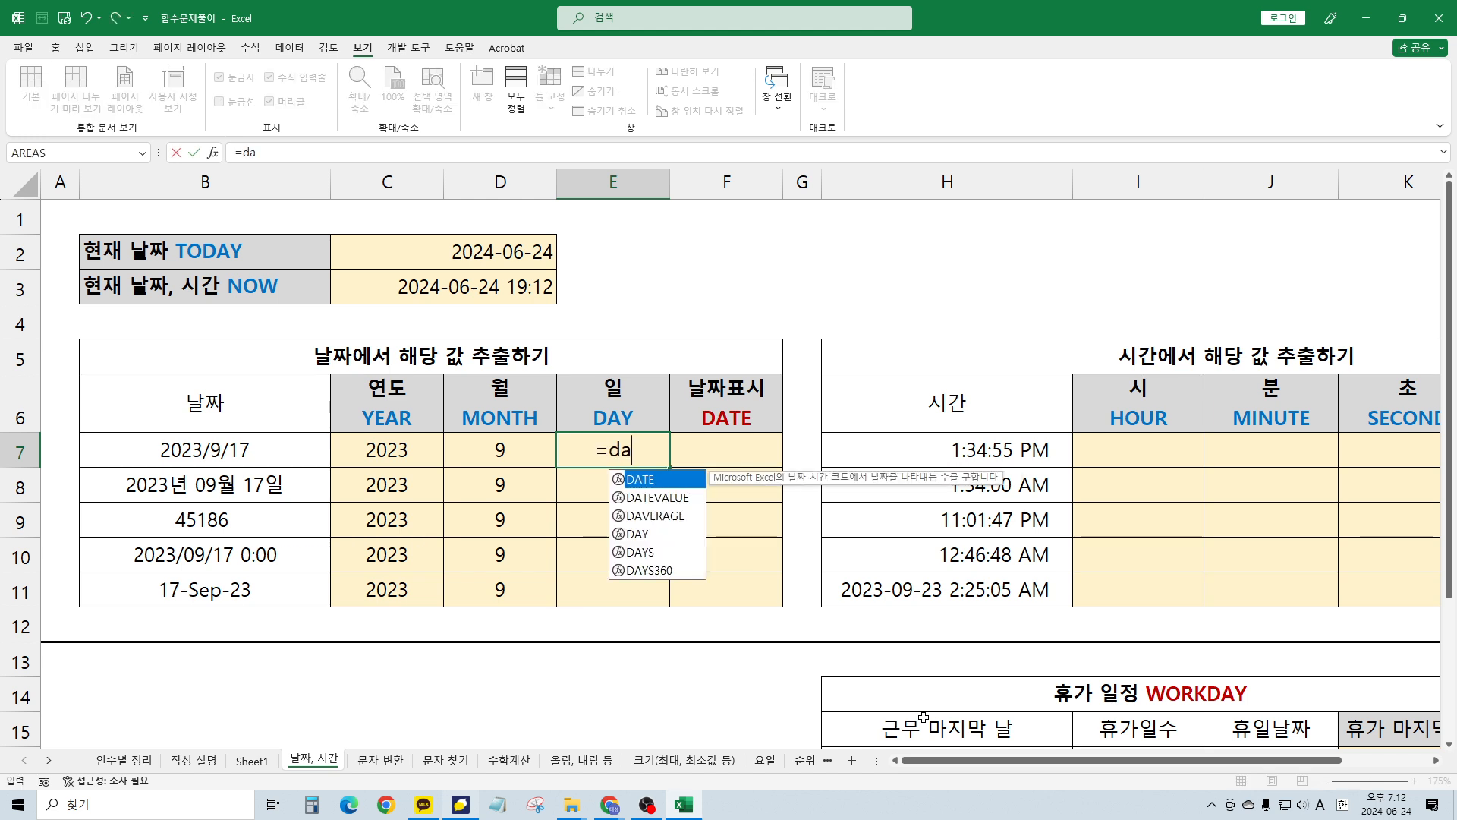
pyautogui.press('Left')
pyautogui.press('Left')
pyautogui.press('Left')
pyautogui.press('Return')
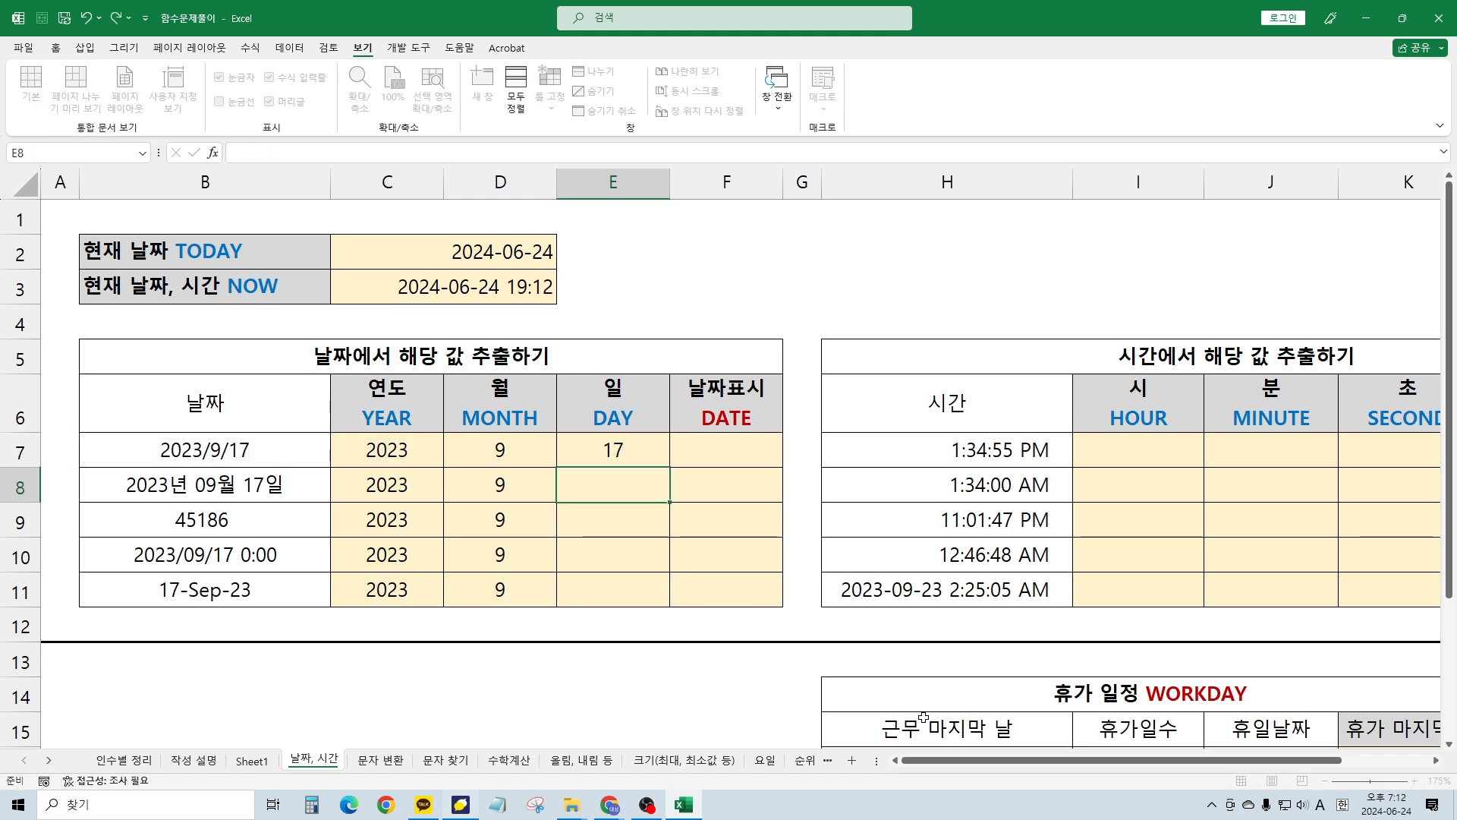
pyautogui.click(576, 452)
pyautogui.moveTo(669, 467); pyautogui.dragTo(669, 600)
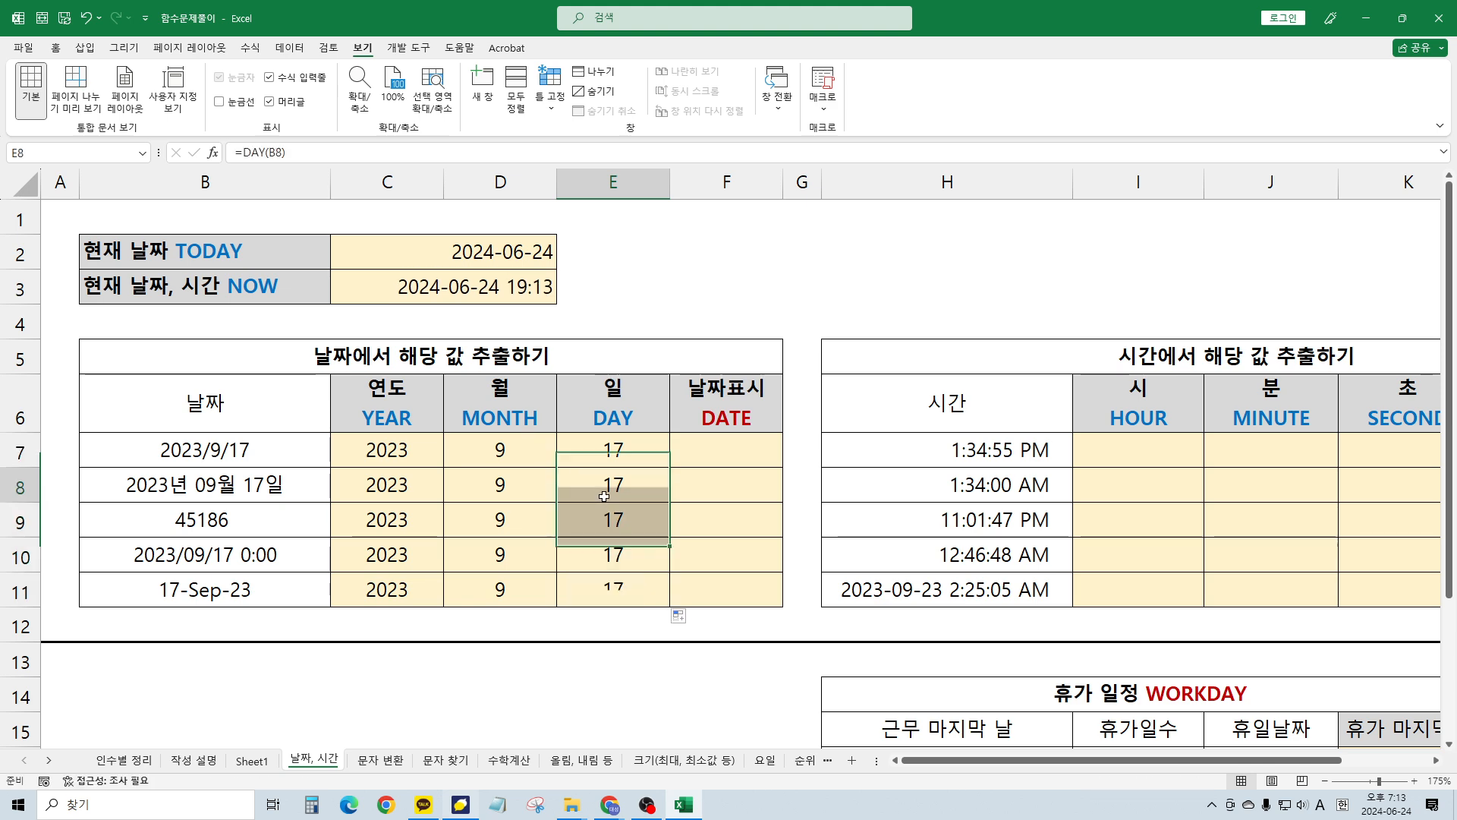
pyautogui.press('Down')
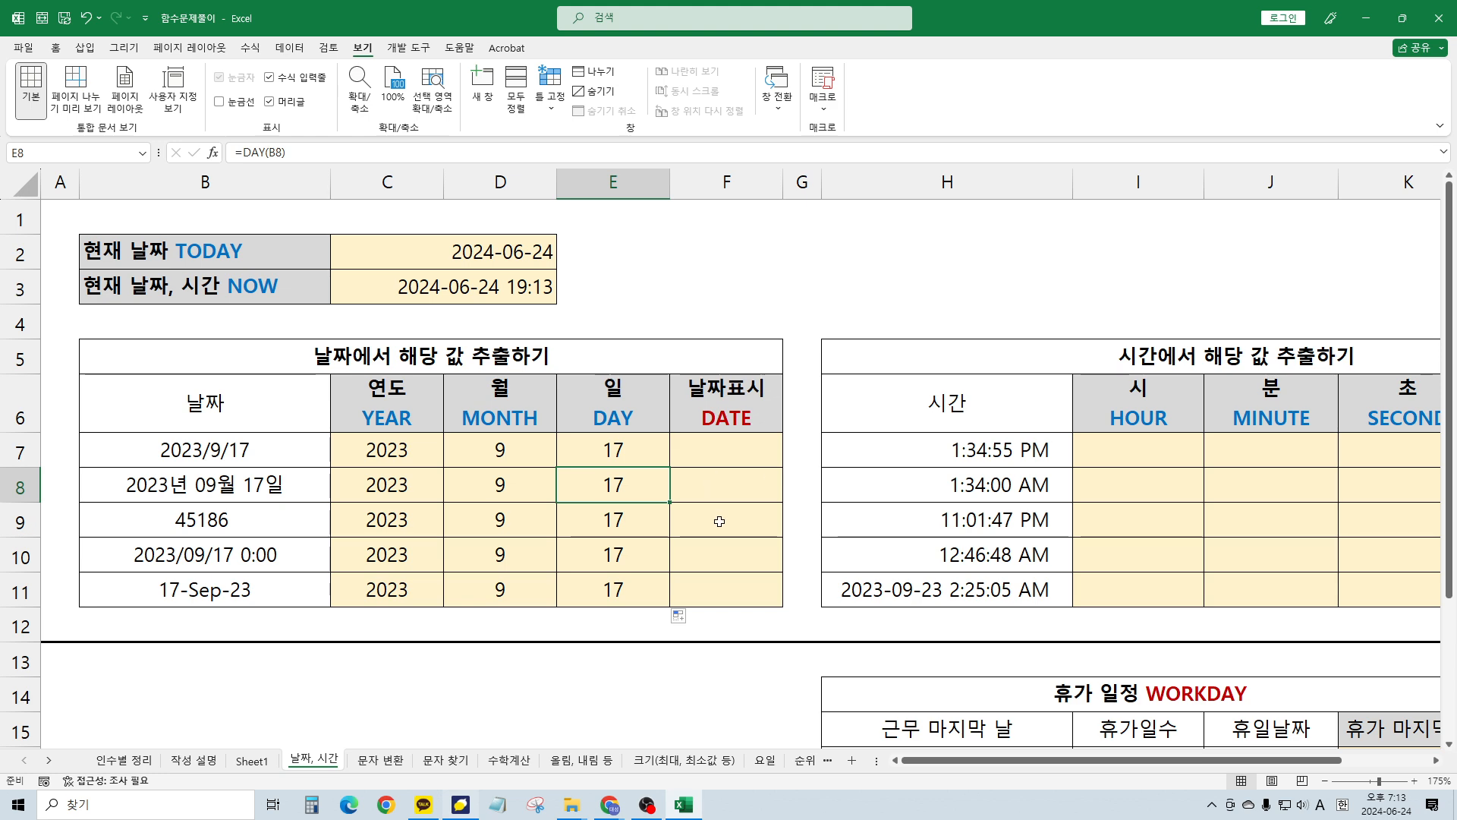
# Inspect the dates and the YEAR, MONTH and DAY formulas across rows 7–11
pyautogui.click(269, 495)
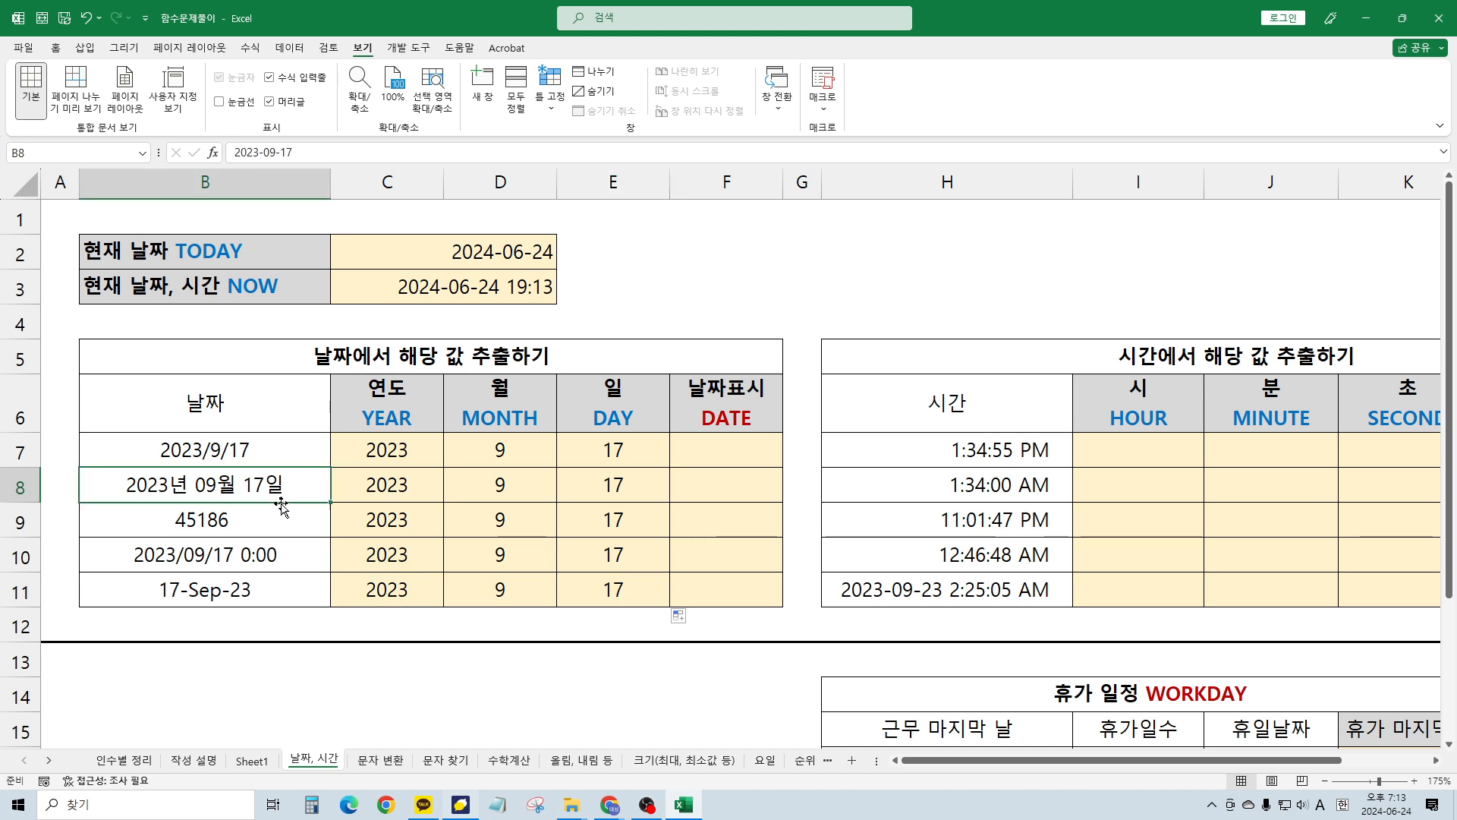
pyautogui.click(412, 553)
pyautogui.click(613, 583)
pyautogui.click(640, 513)
pyautogui.click(616, 450)
pyautogui.click(501, 453)
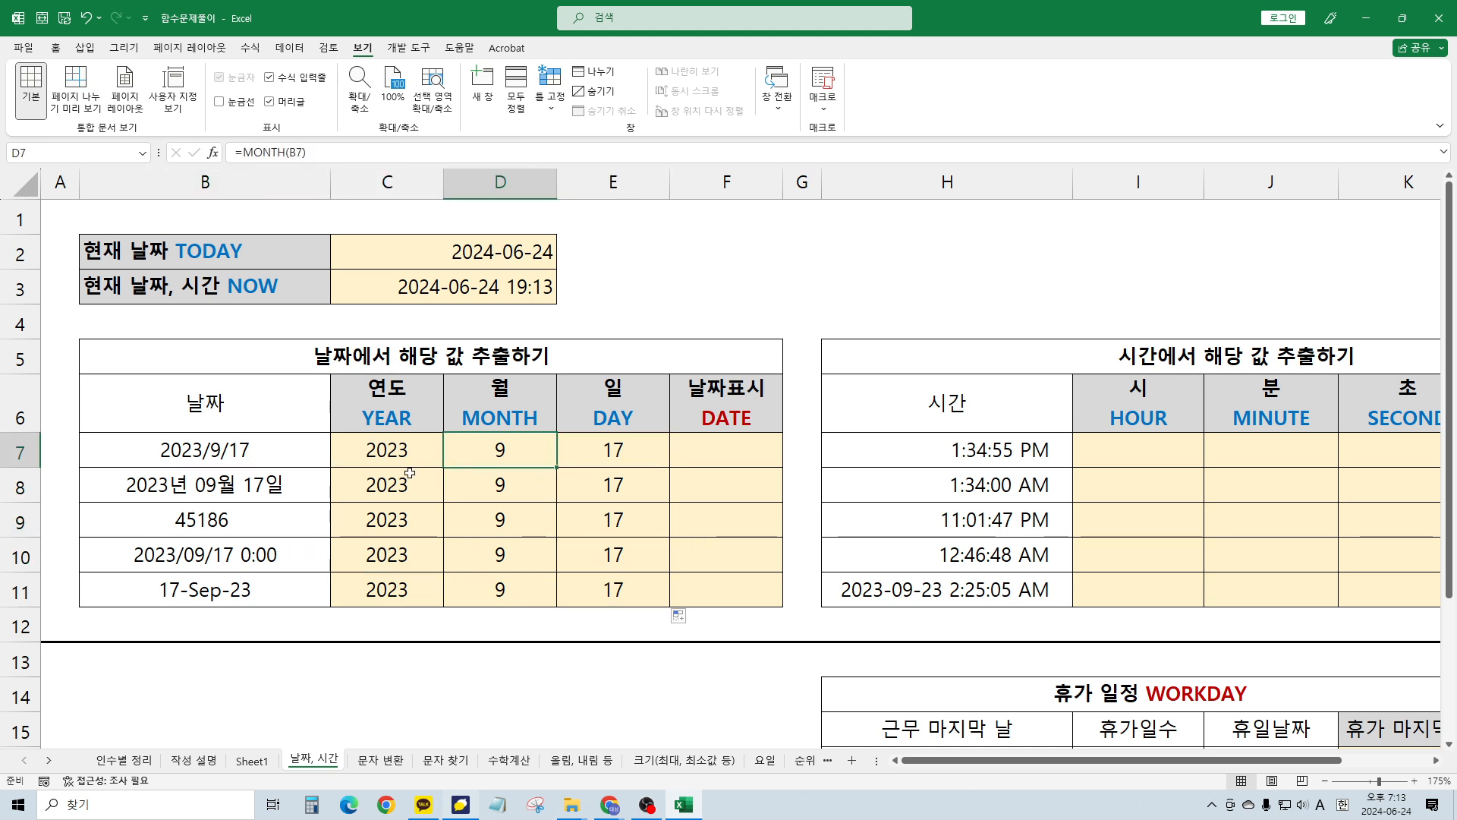
pyautogui.click(408, 476)
pyautogui.click(472, 483)
pyautogui.click(679, 530)
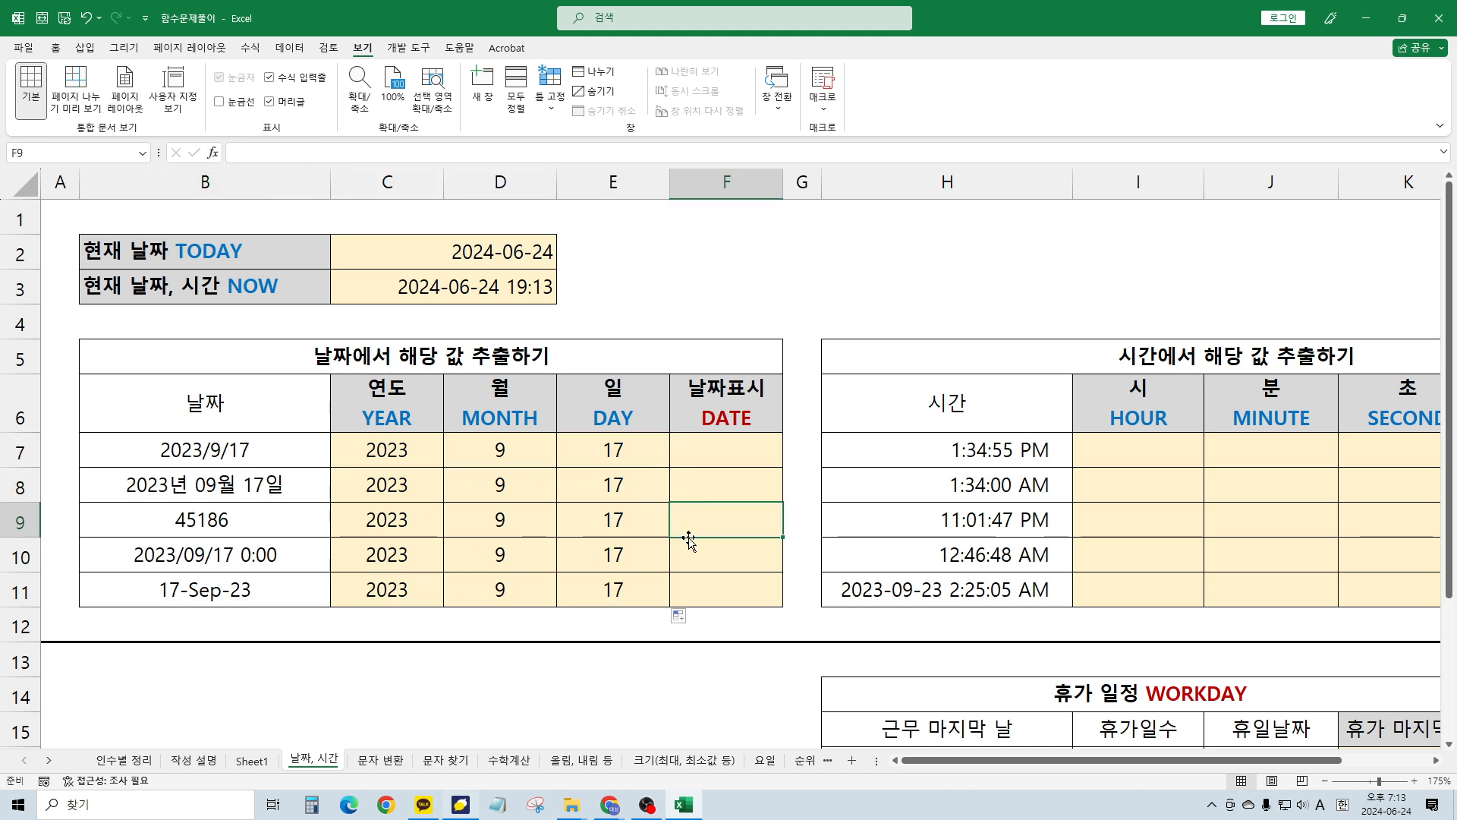
pyautogui.click(576, 453)
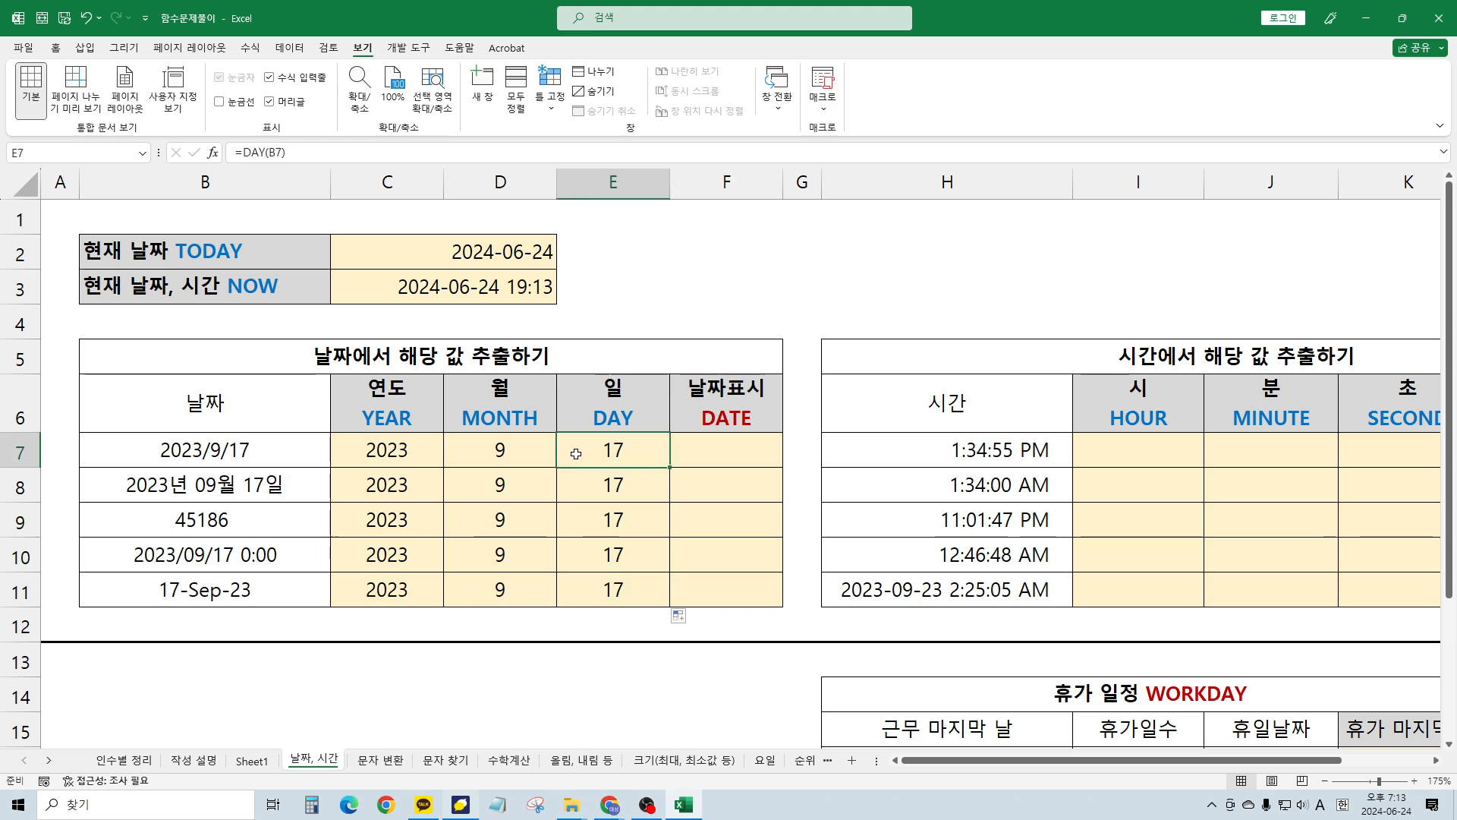
pyautogui.click(696, 445)
pyautogui.click(590, 463)
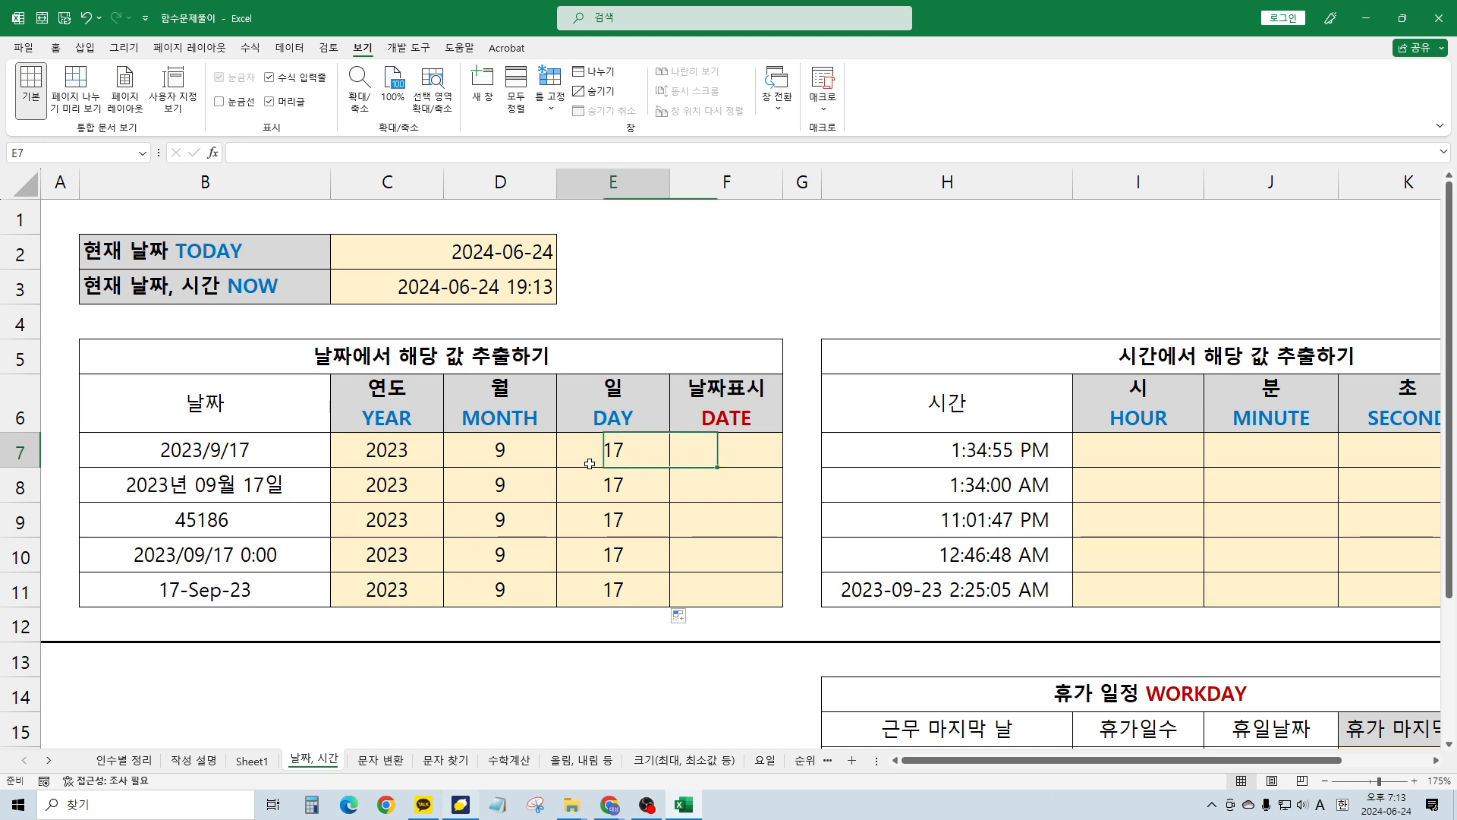
pyautogui.click(707, 474)
pyautogui.click(603, 447)
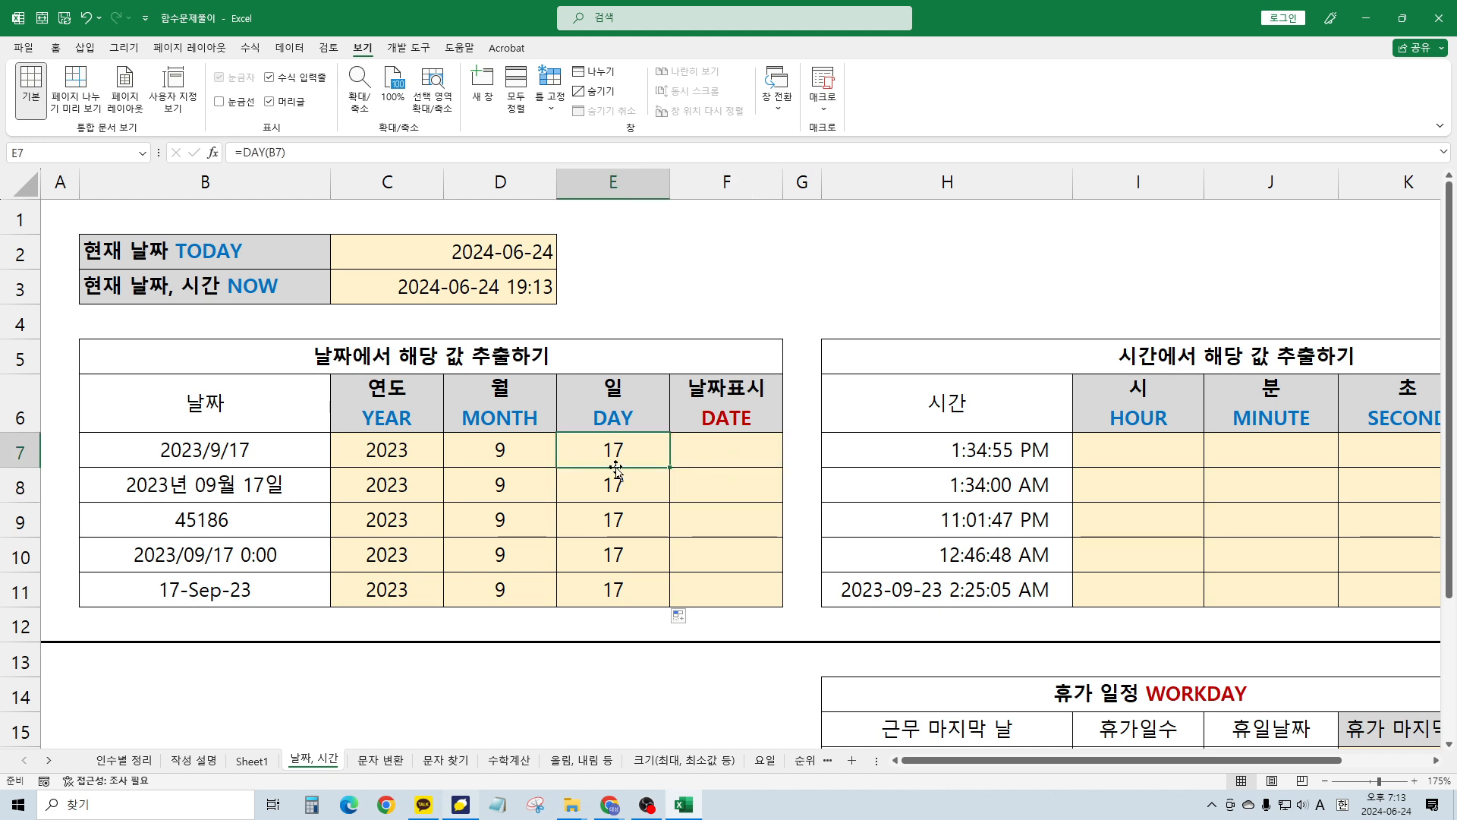
pyautogui.click(744, 454)
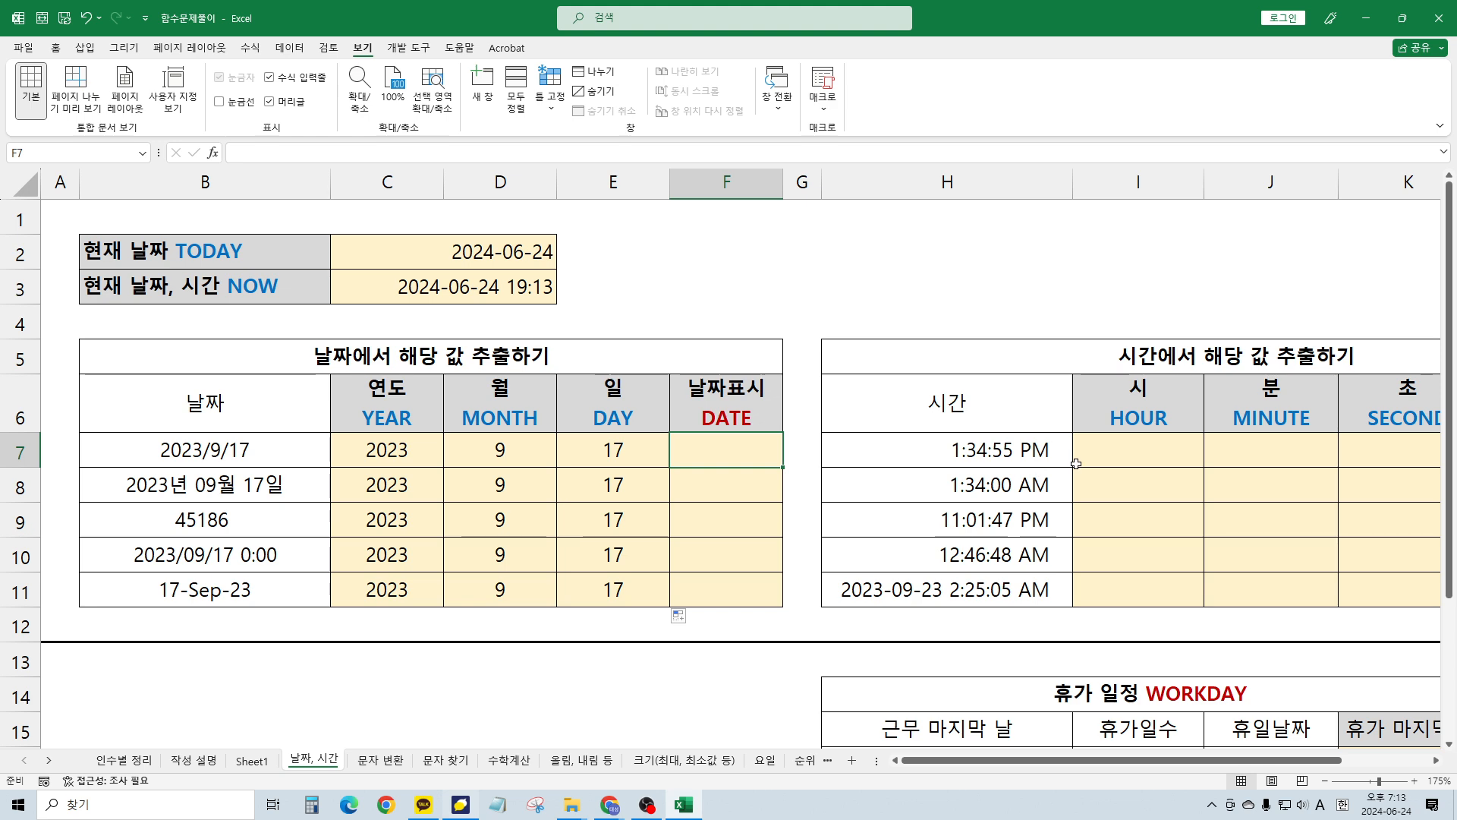
# Enter =DATE(C7, D7, E7) in F7 so it shows 2023-09-17
pyautogui.write('=d')
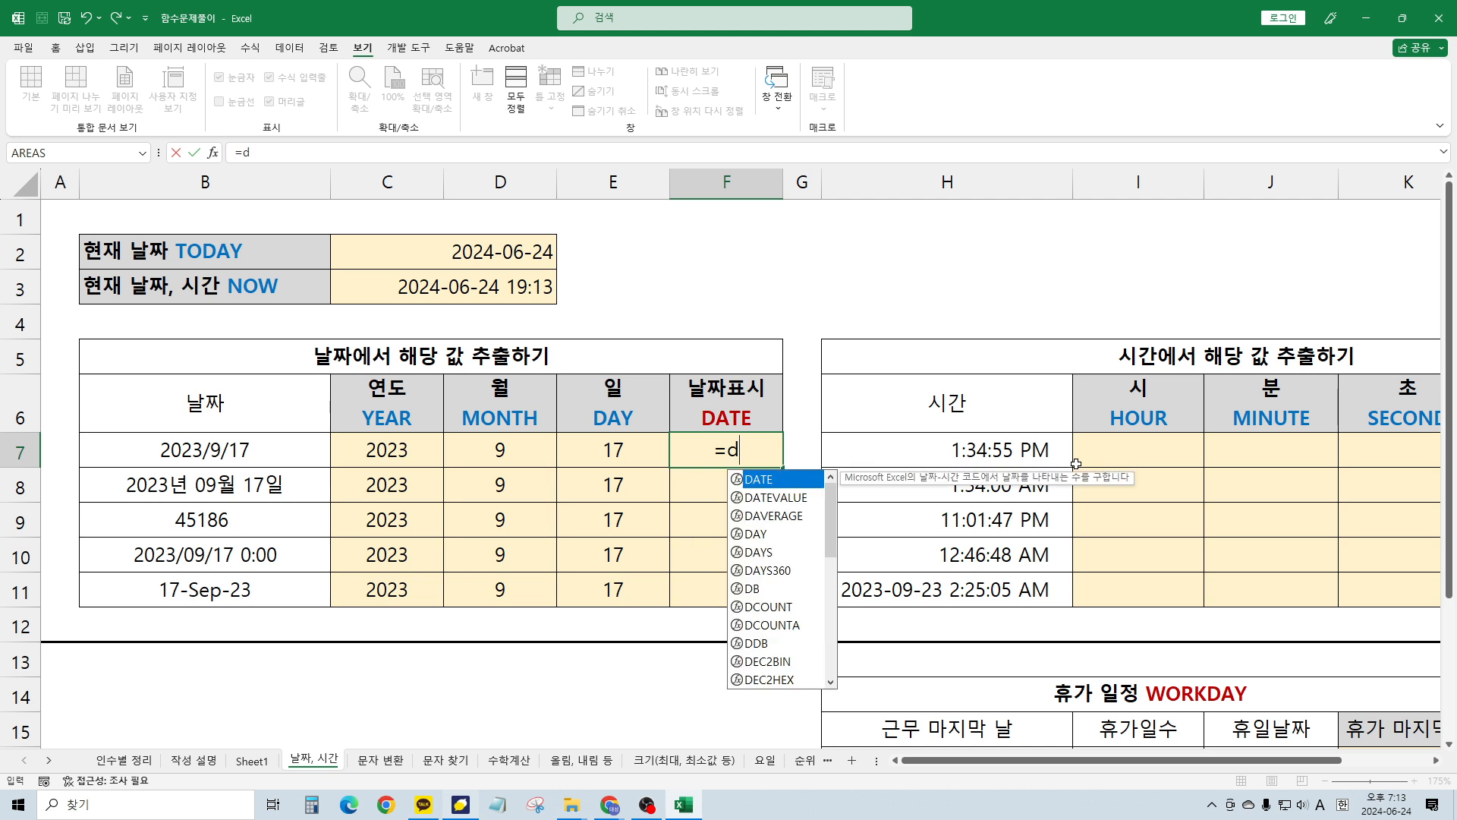
pyautogui.write('ate')
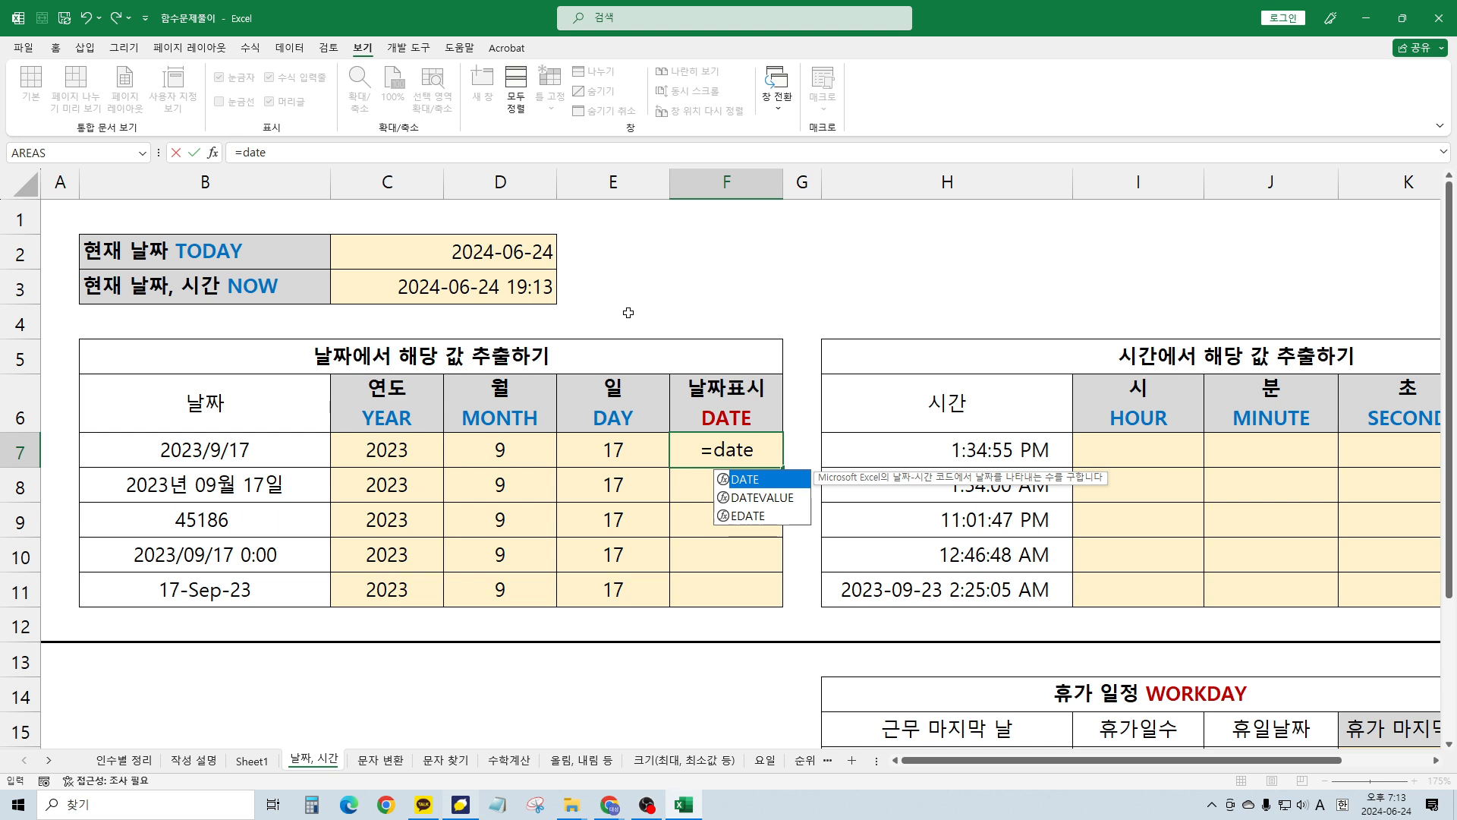
pyautogui.write('(')
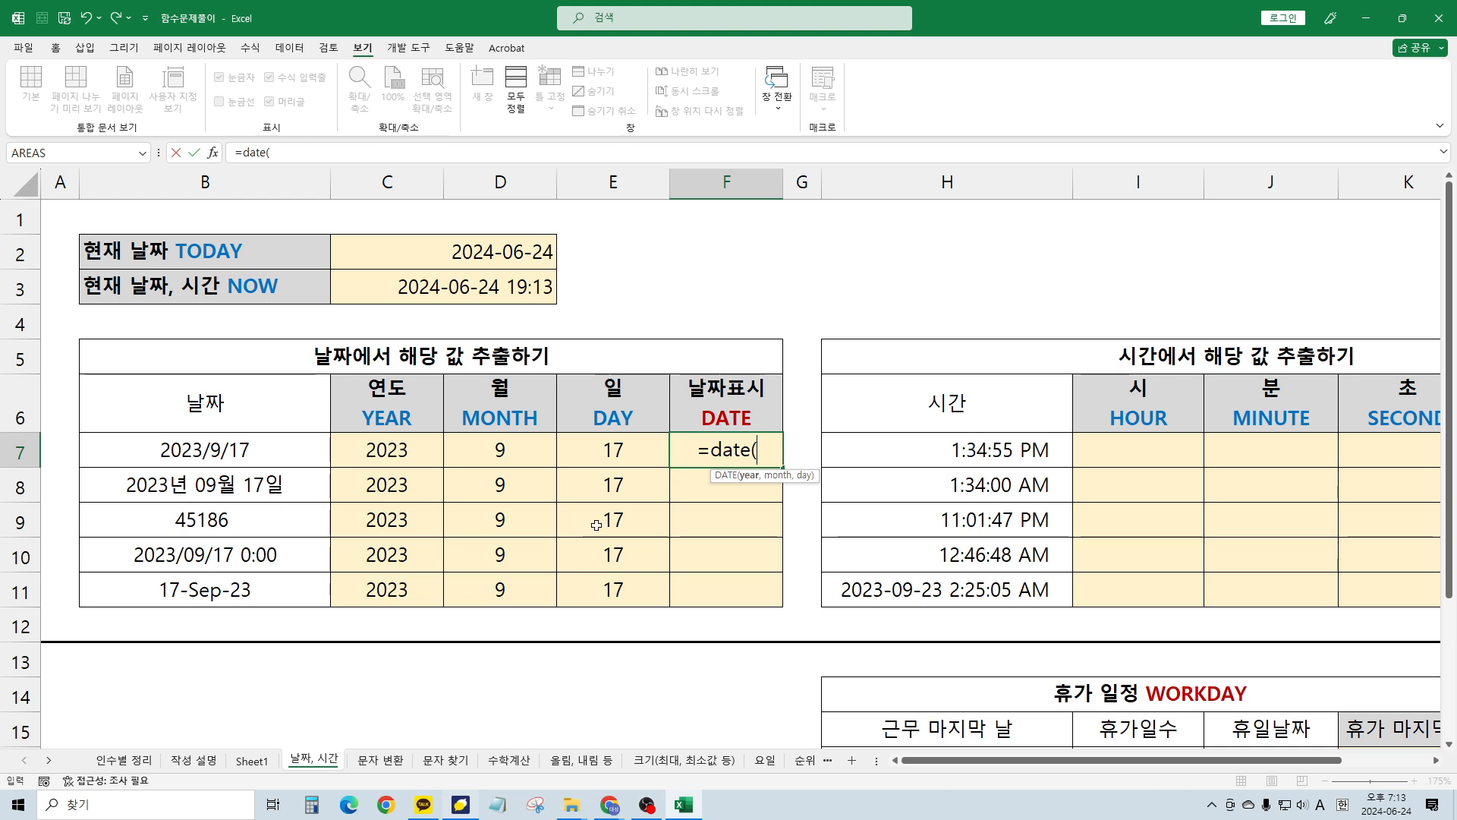
pyautogui.click(391, 453)
pyautogui.scroll(-1, 405, 456)
pyautogui.scroll(-1, 405, 455)
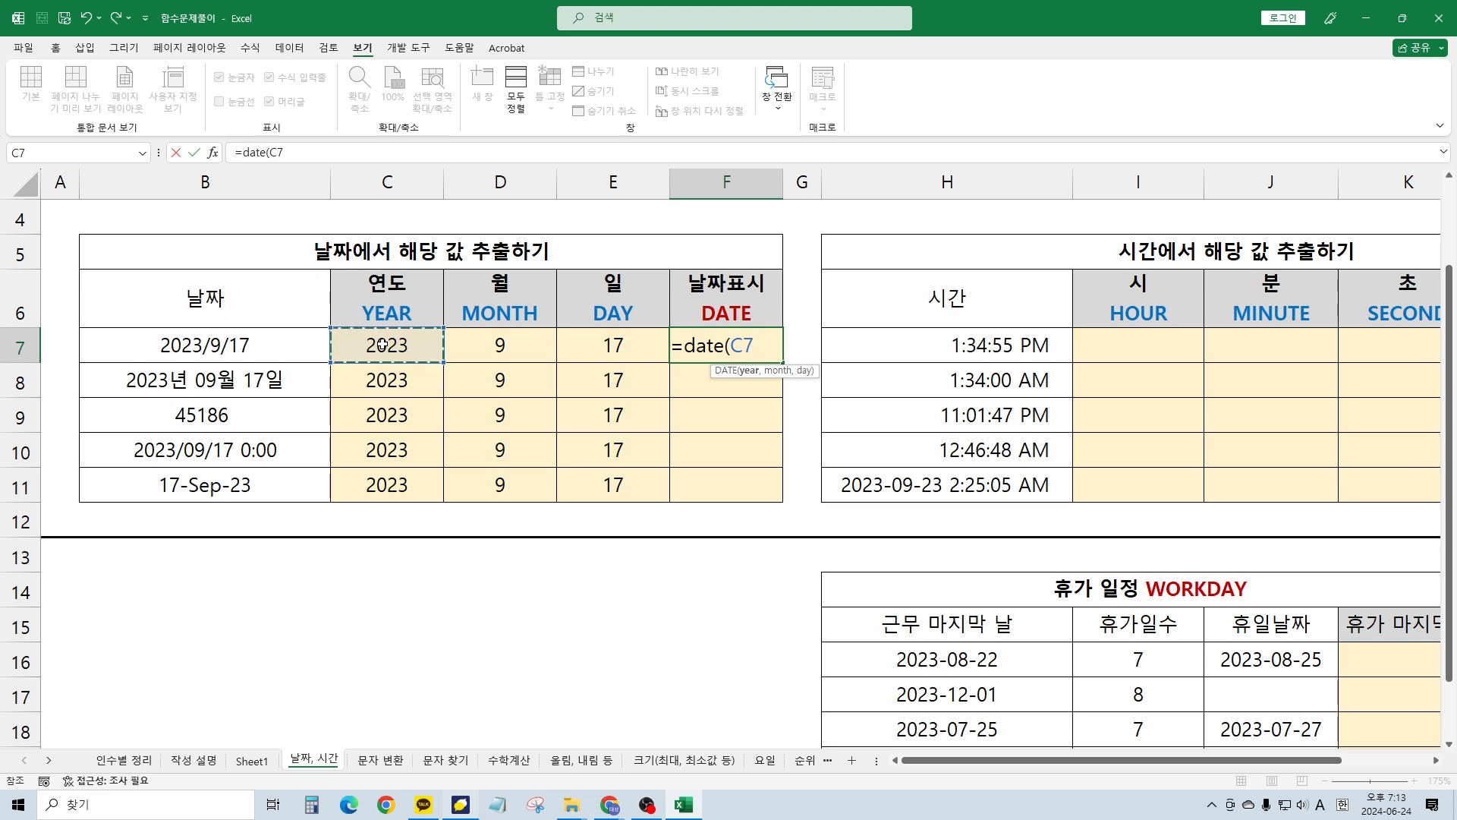
pyautogui.write(',')
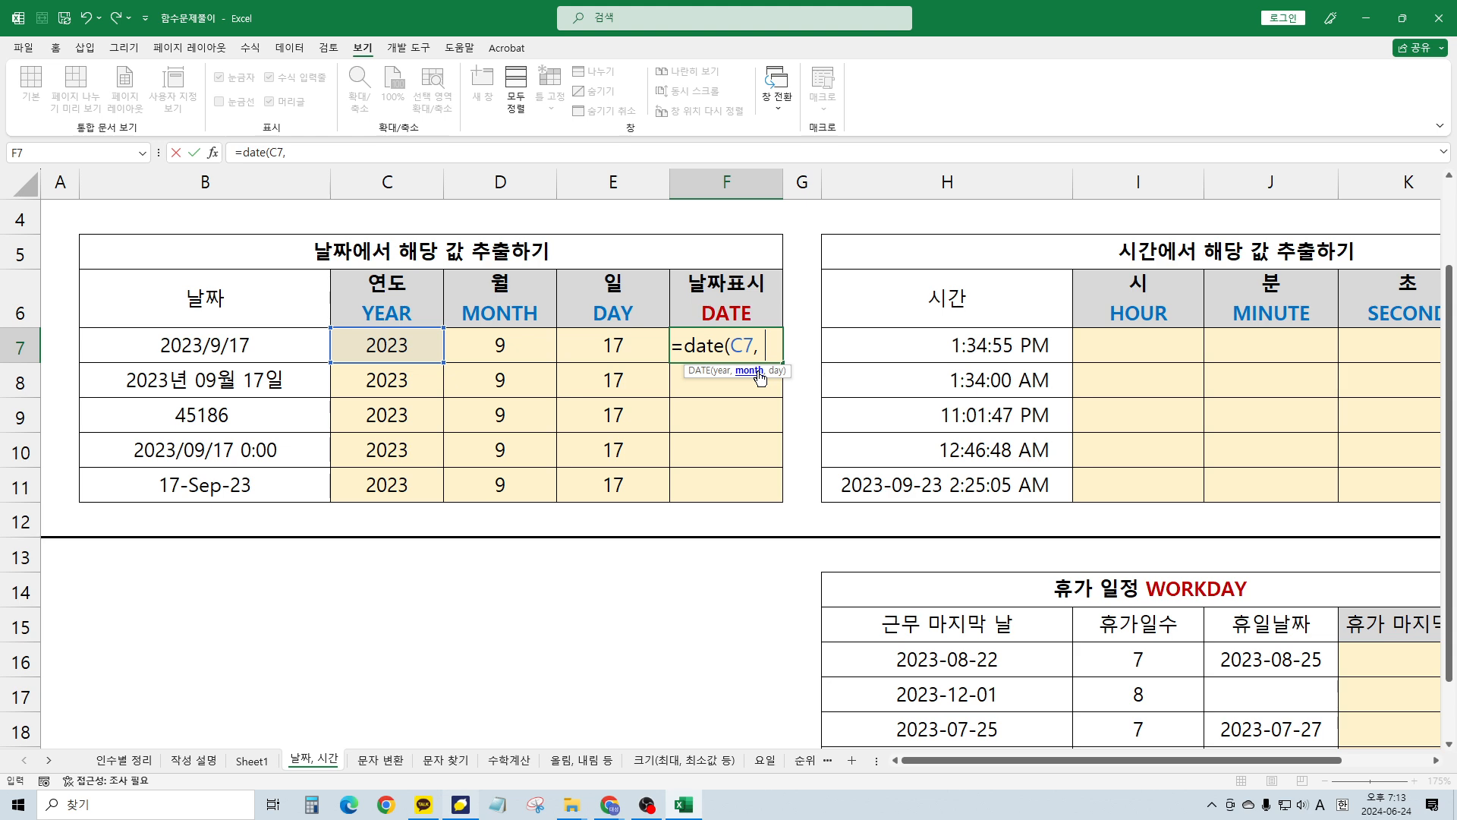
pyautogui.click(488, 340)
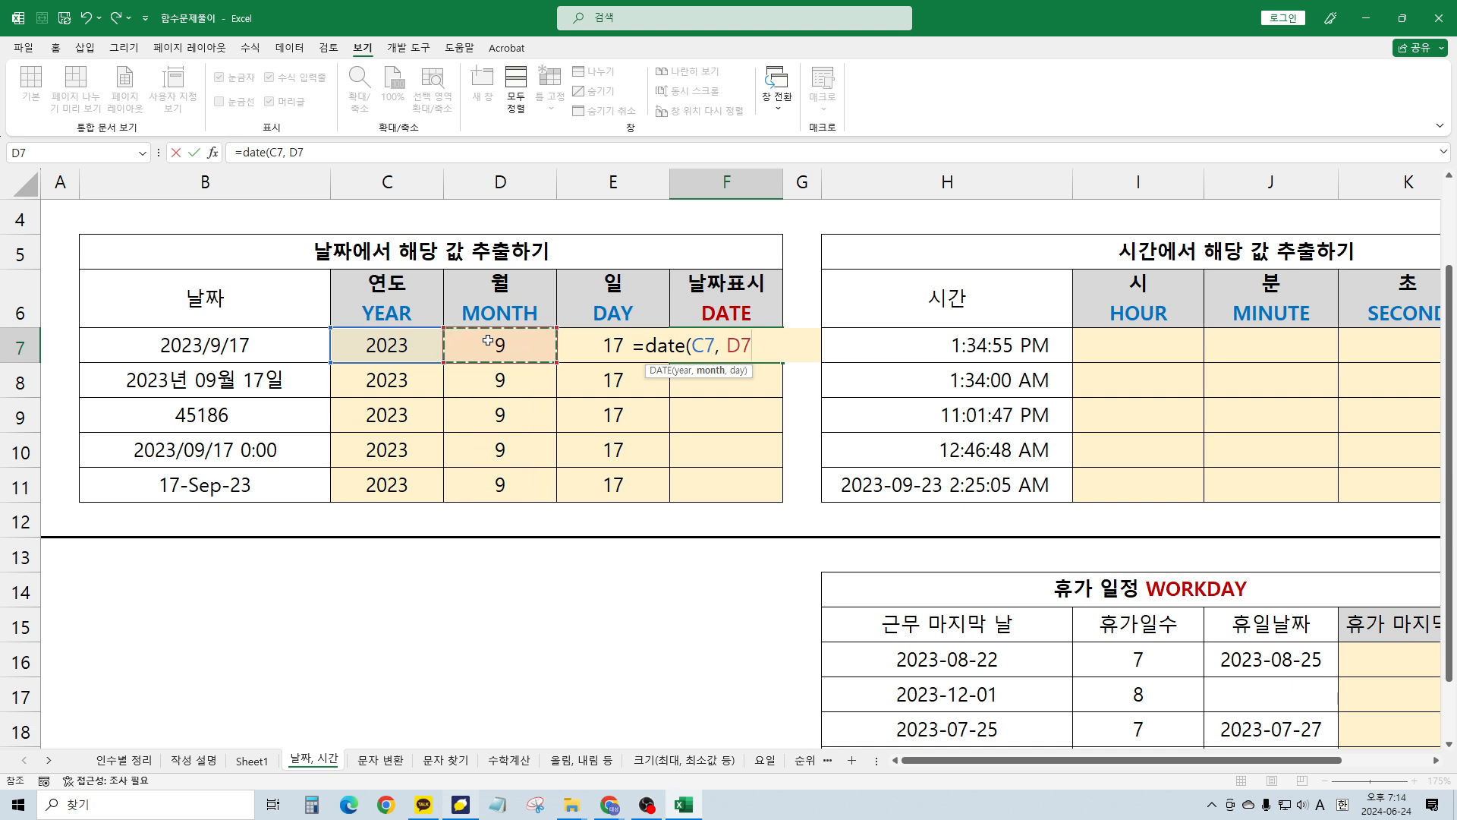
pyautogui.write(',')
pyautogui.click(588, 345)
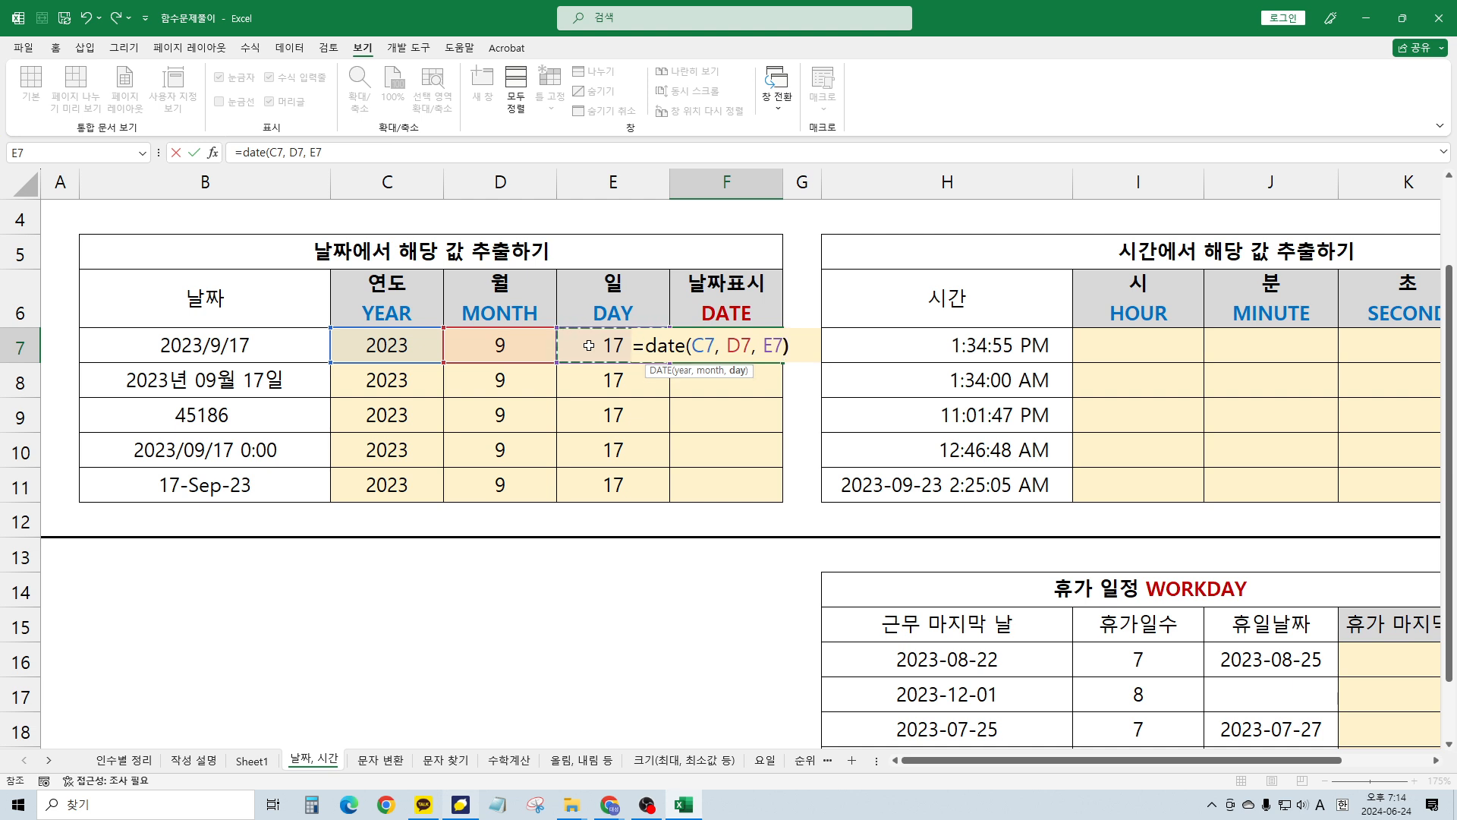
pyautogui.press('Return')
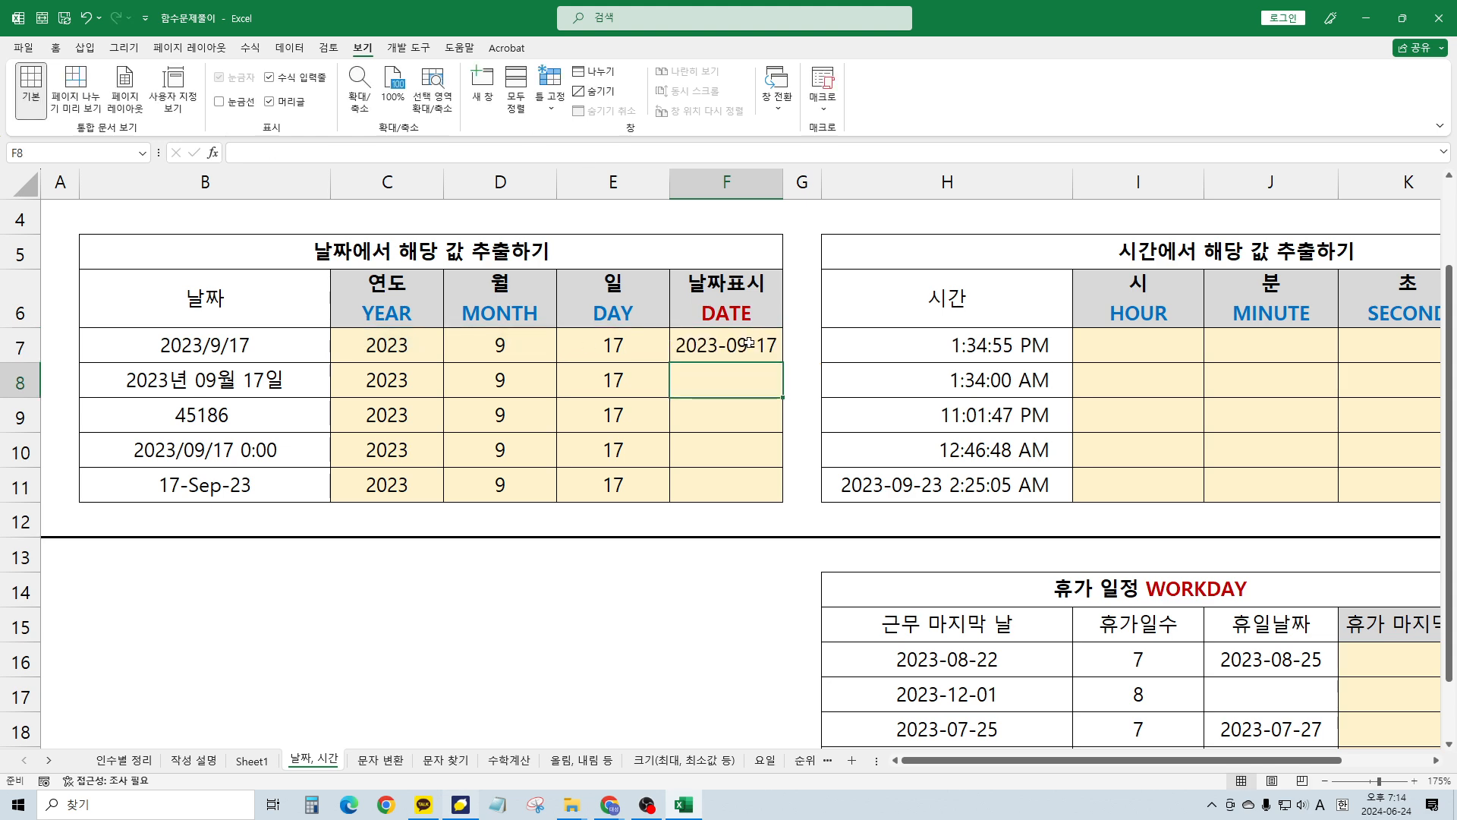
# Fill the DATE formula from F7 down to F11 and inspect F7's cell references
pyautogui.click(747, 354)
pyautogui.moveTo(782, 362); pyautogui.dragTo(767, 489)
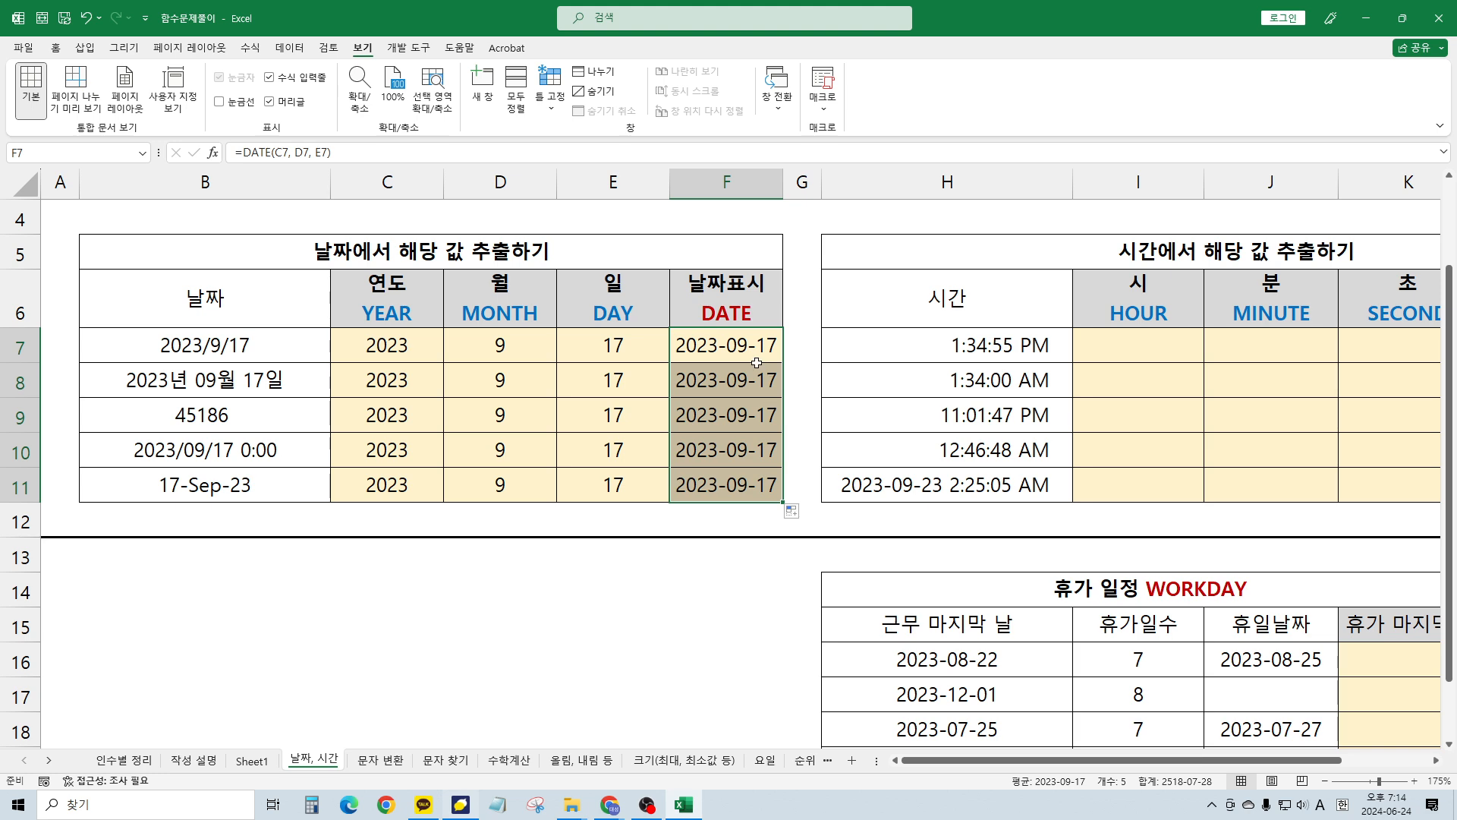
pyautogui.click(757, 366)
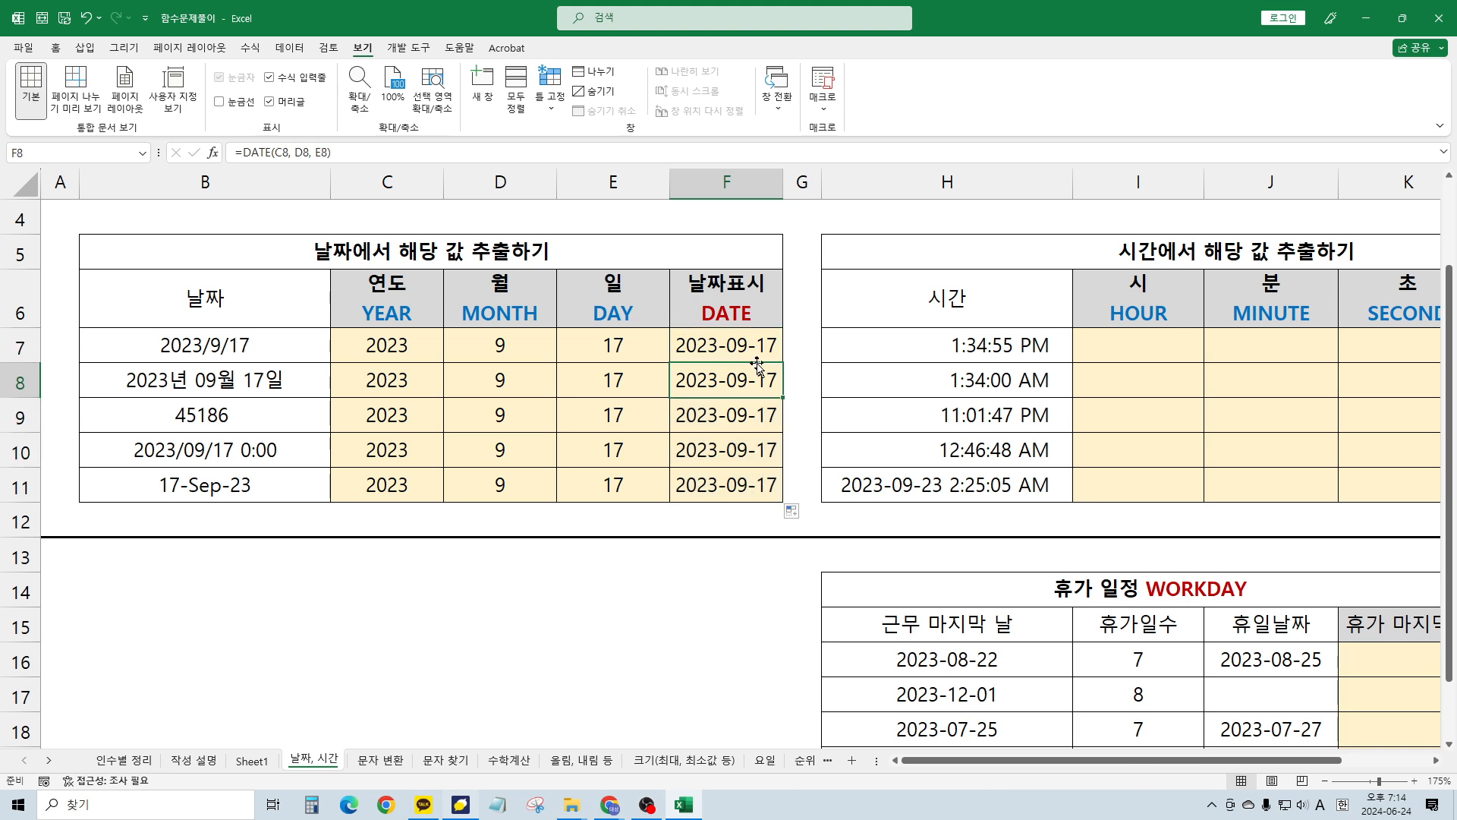
pyautogui.press('Up')
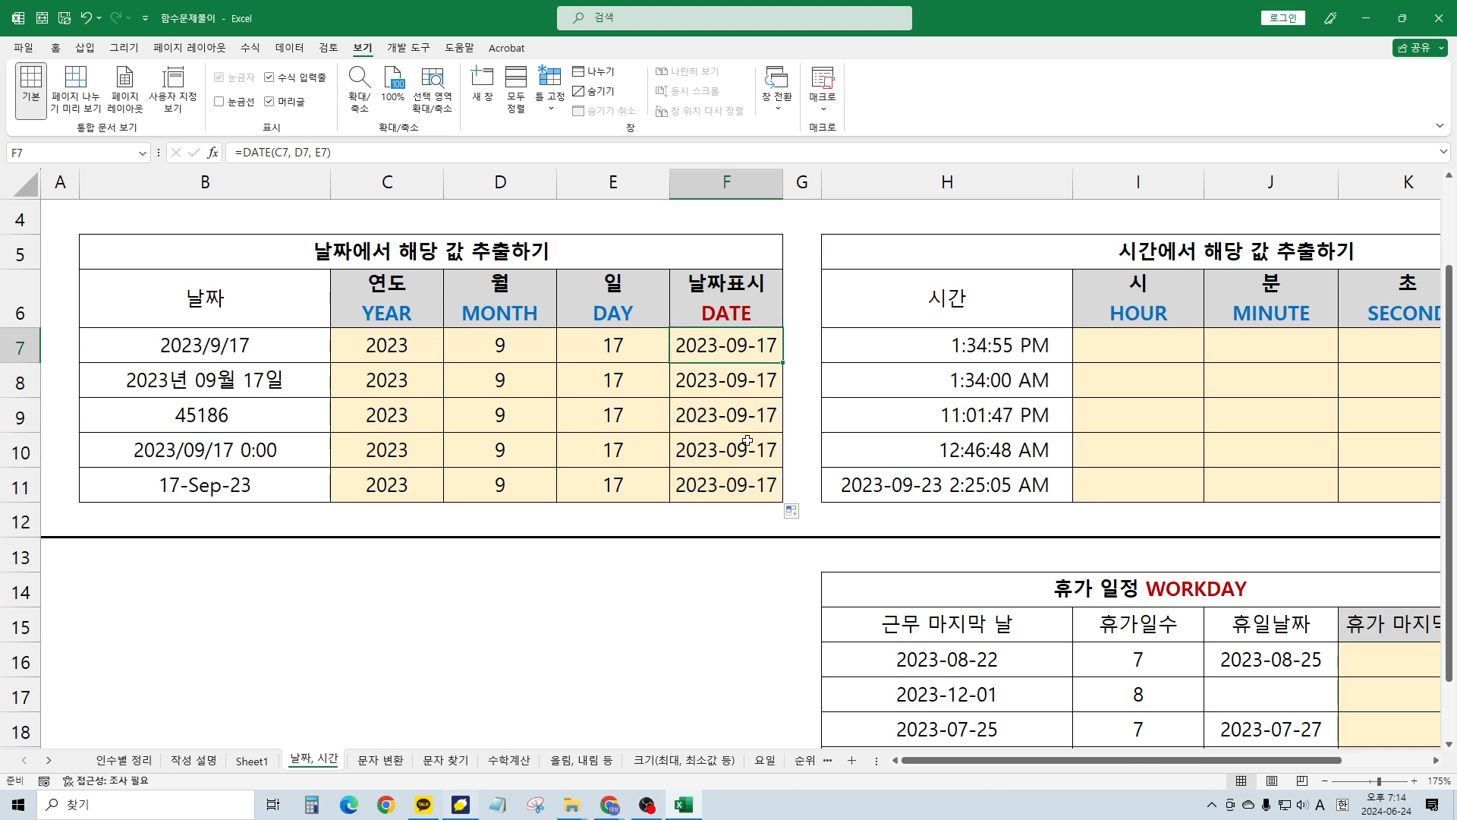
pyautogui.scroll(-1, 750, 442)
pyautogui.scroll(1, 751, 442)
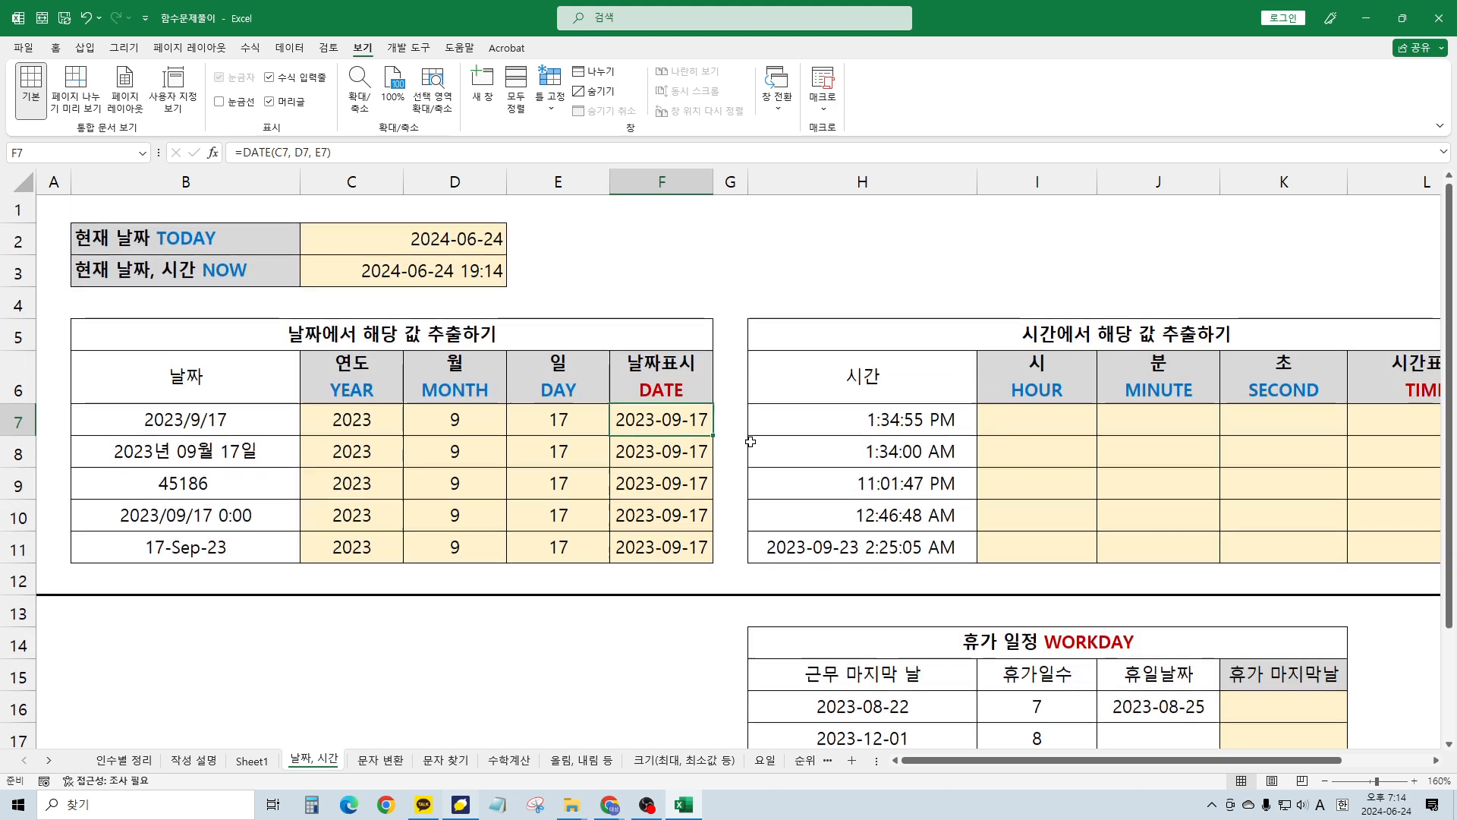
pyautogui.doubleClick(702, 429)
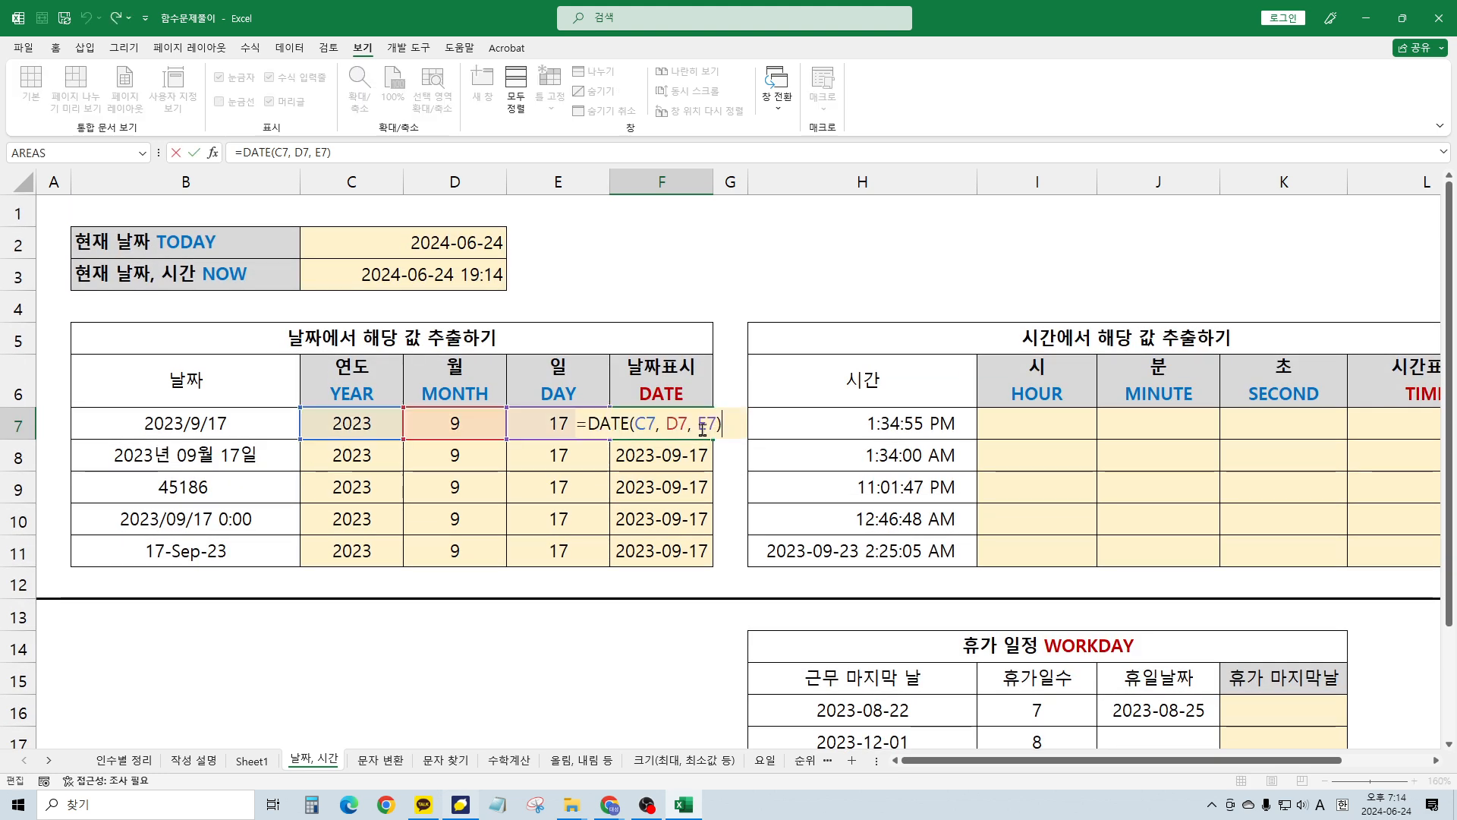
pyautogui.press('Escape')
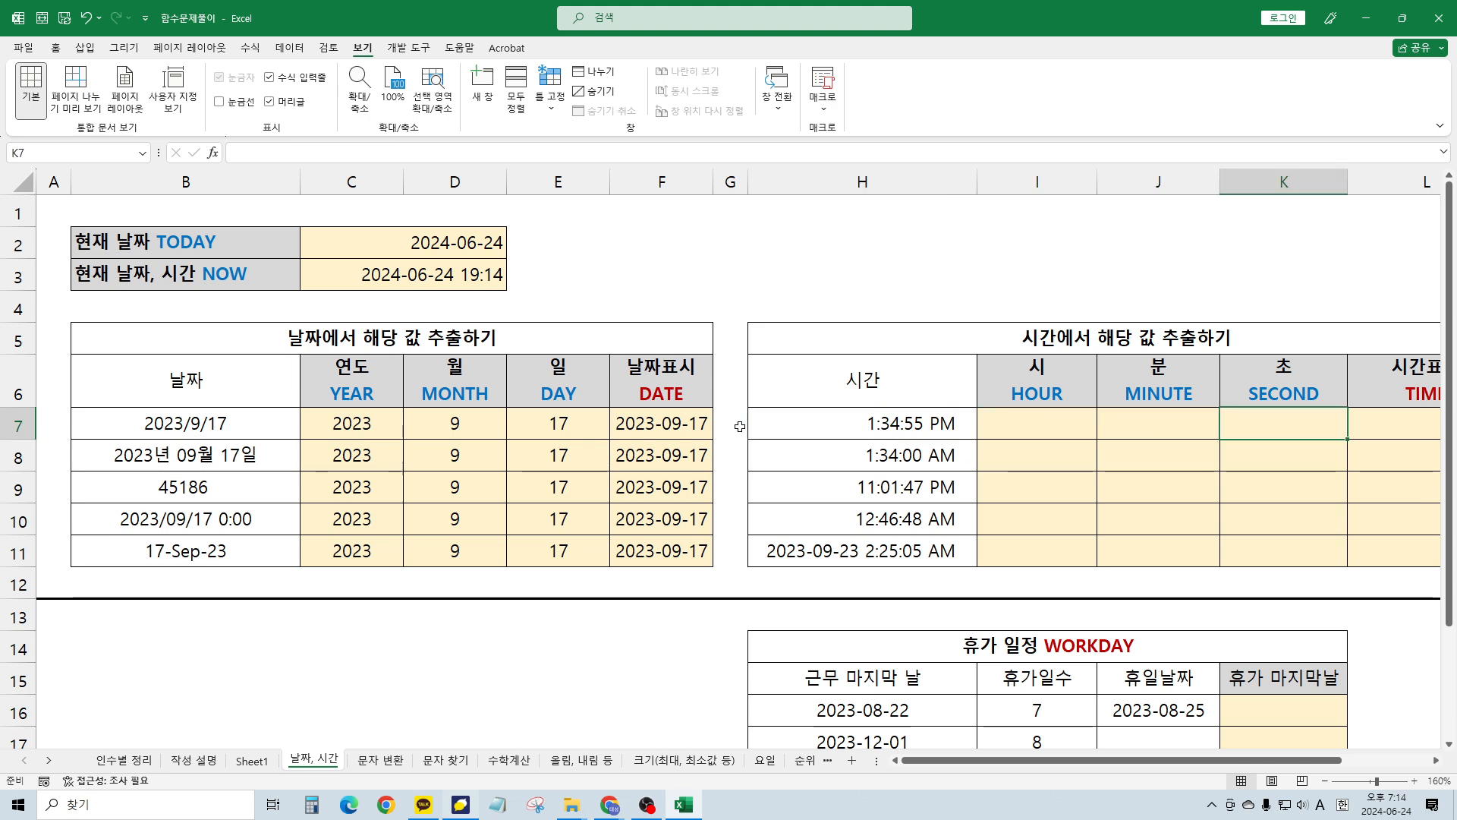
pyautogui.hscroll(2, 740, 426)
pyautogui.click(740, 427)
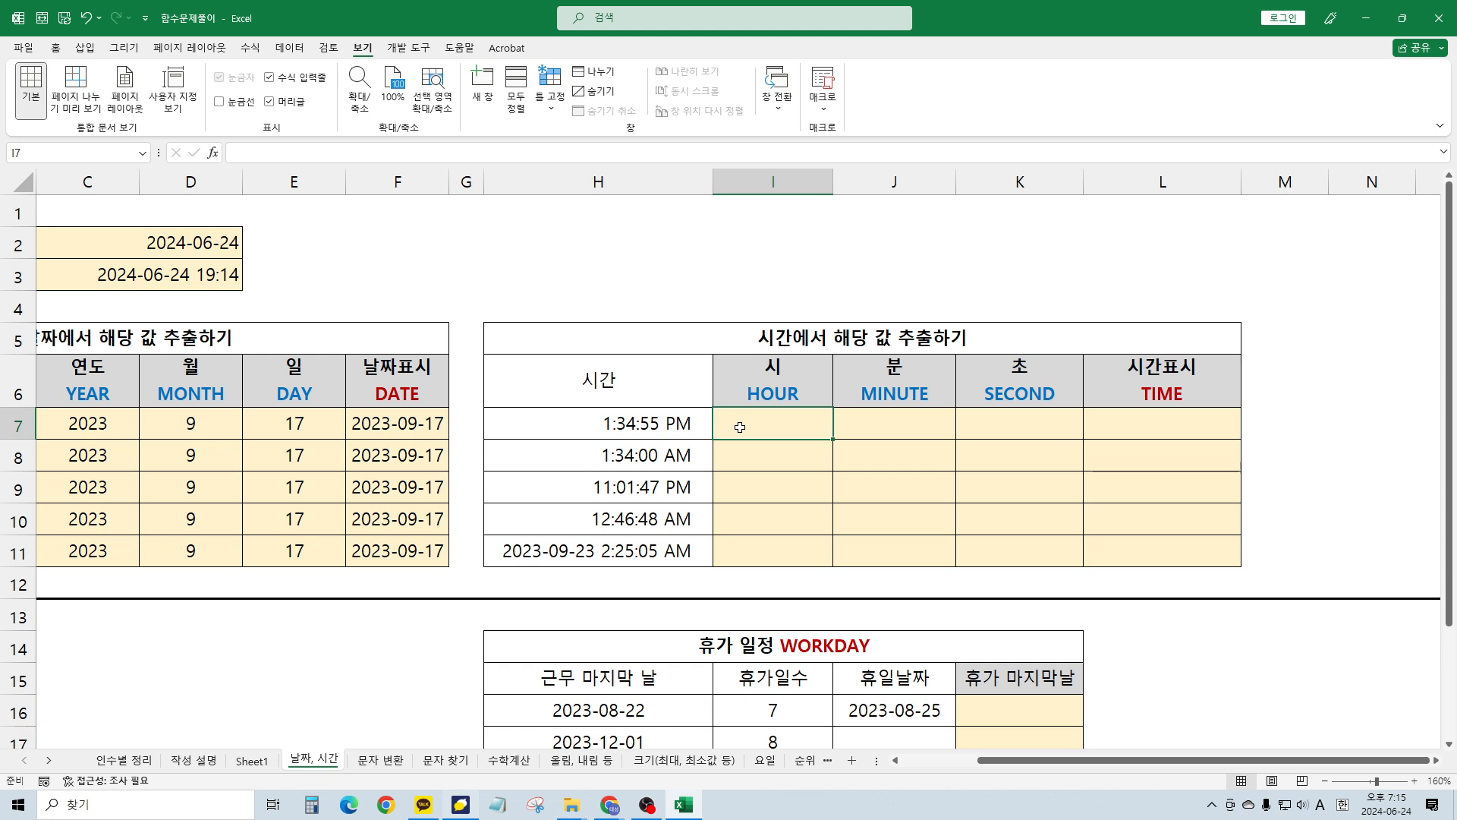
pyautogui.click(692, 466)
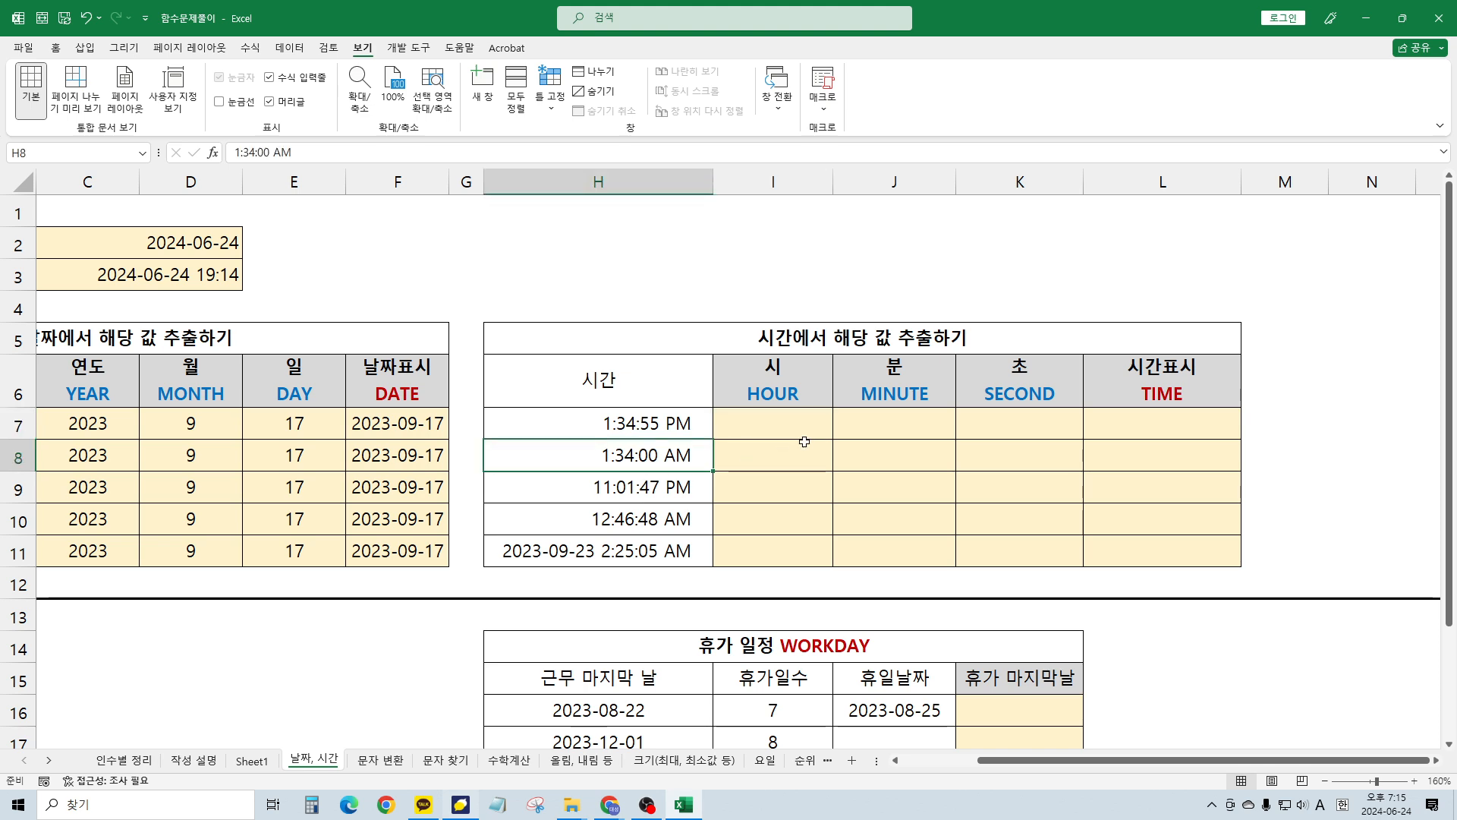
pyautogui.click(803, 445)
pyautogui.click(794, 423)
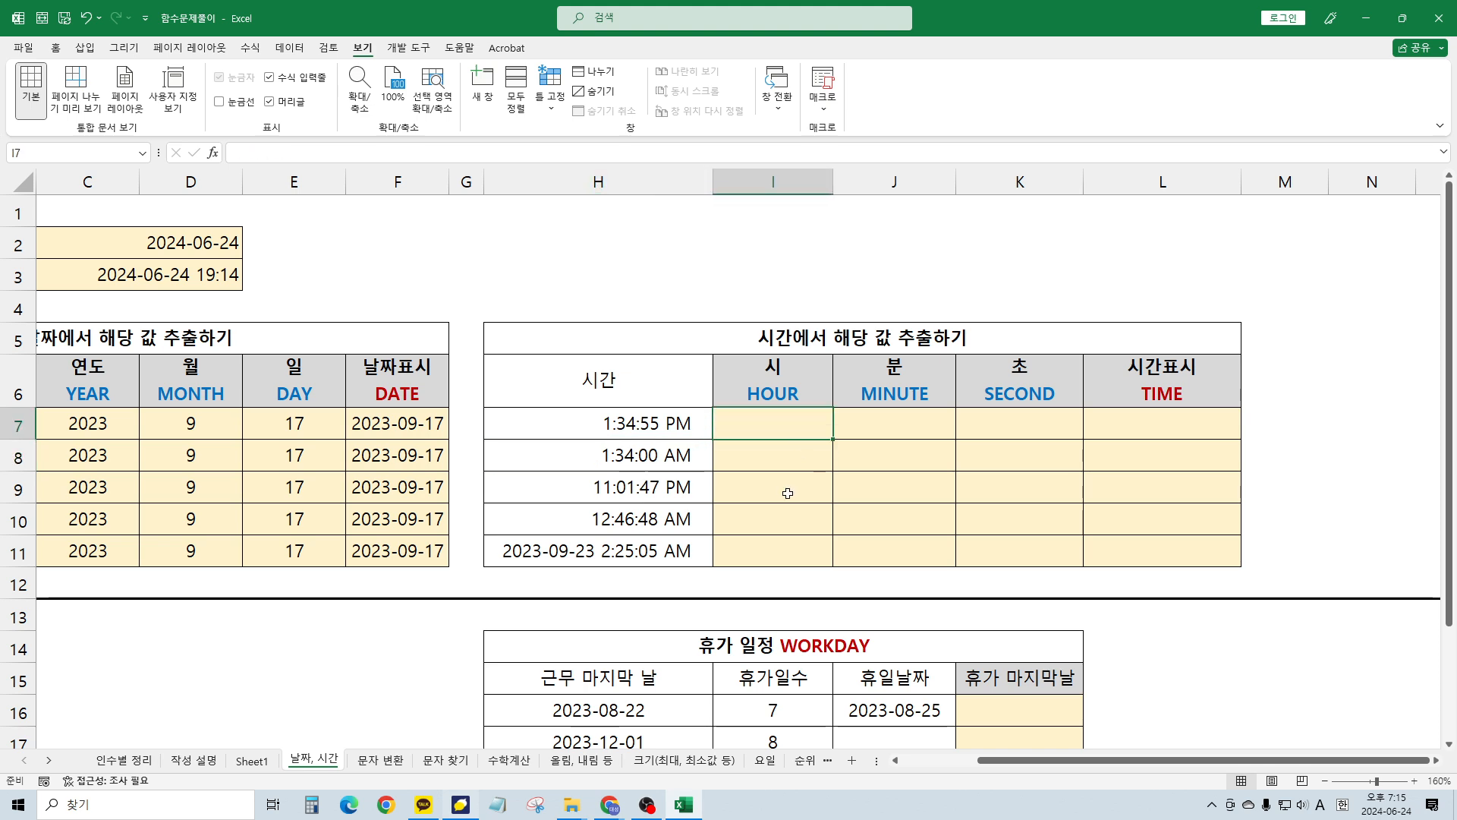
pyautogui.press('Left')
pyautogui.press('Right')
pyautogui.press('Left')
pyautogui.press('Right')
pyautogui.press('Right')
pyautogui.press('Right')
pyautogui.press('Right')
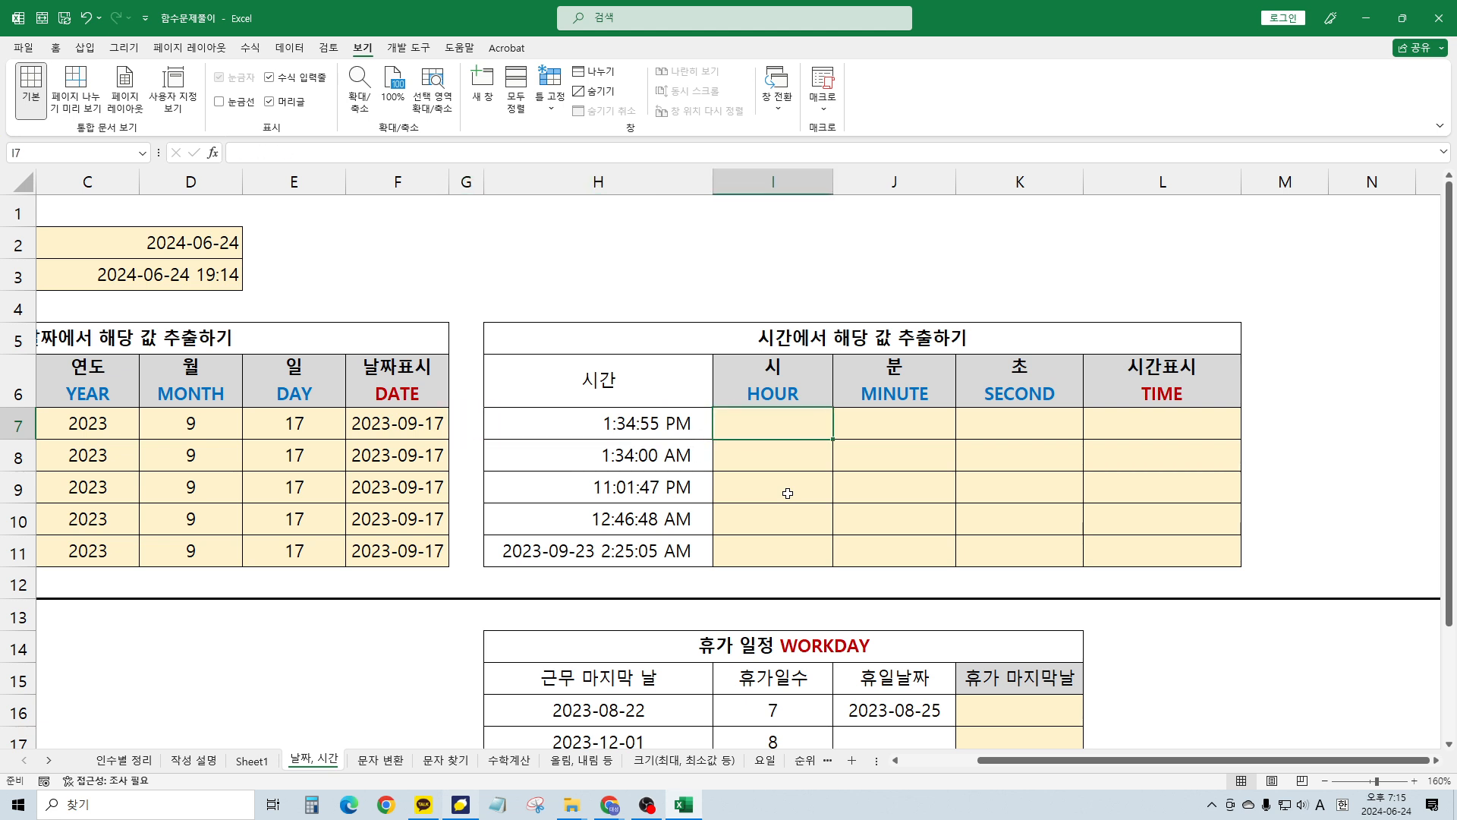
pyautogui.press('Right')
pyautogui.press('Left')
pyautogui.press('Left')
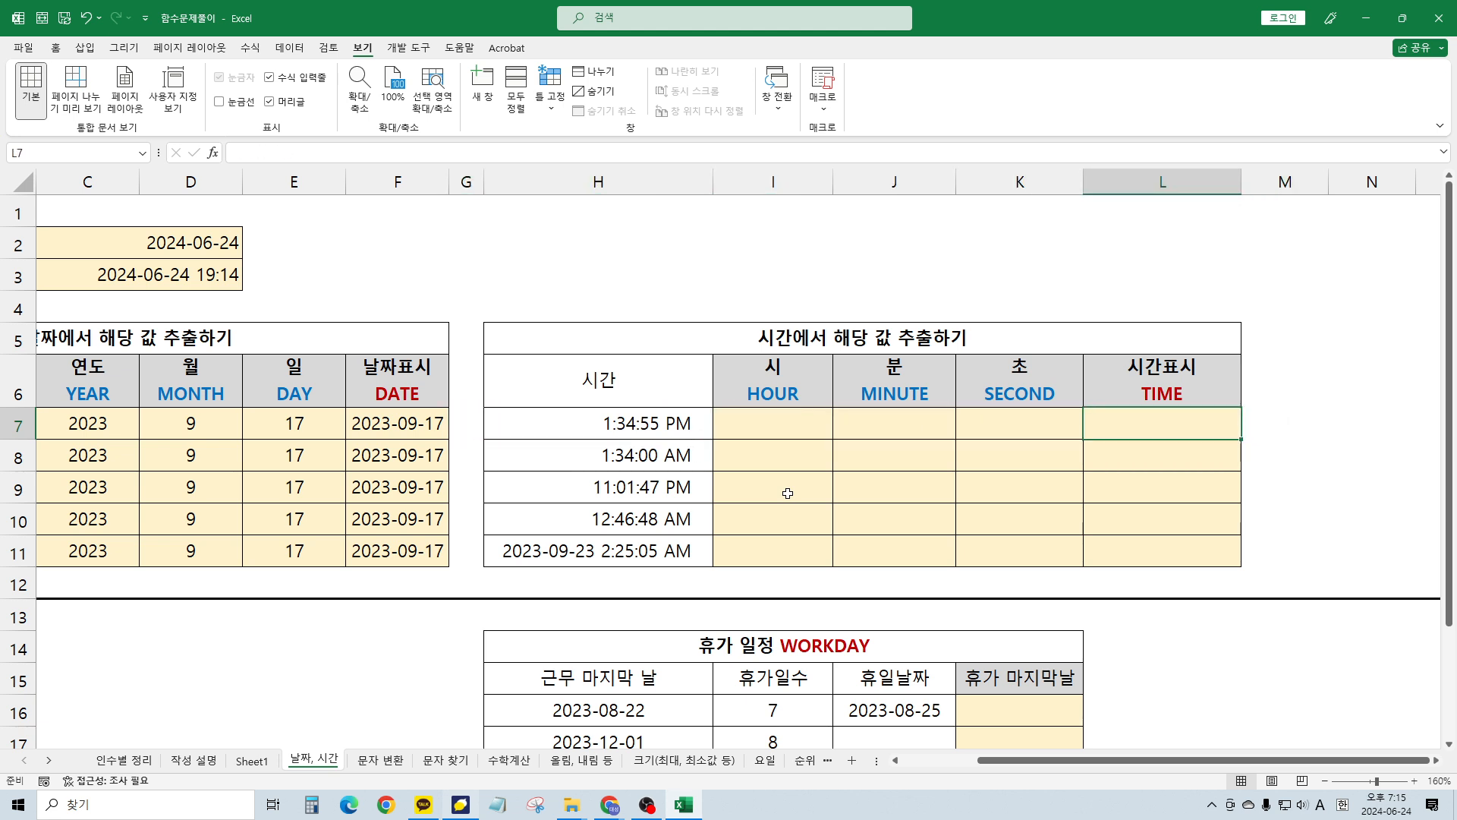
pyautogui.press('Left')
pyautogui.press('Up')
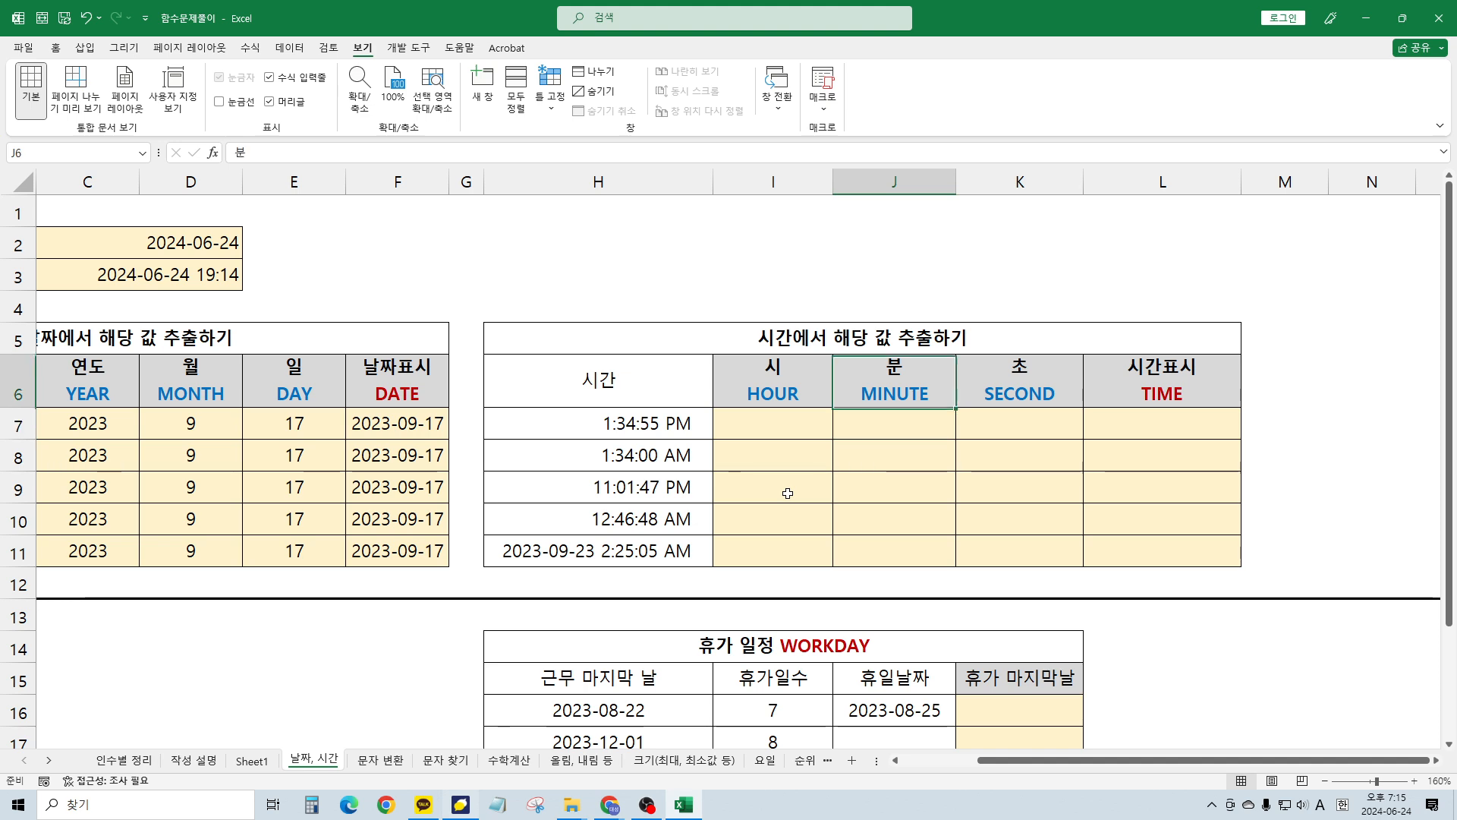
pyautogui.press('Right')
pyautogui.press('Right')
pyautogui.press('Down')
pyautogui.press('Left')
pyautogui.press('Right')
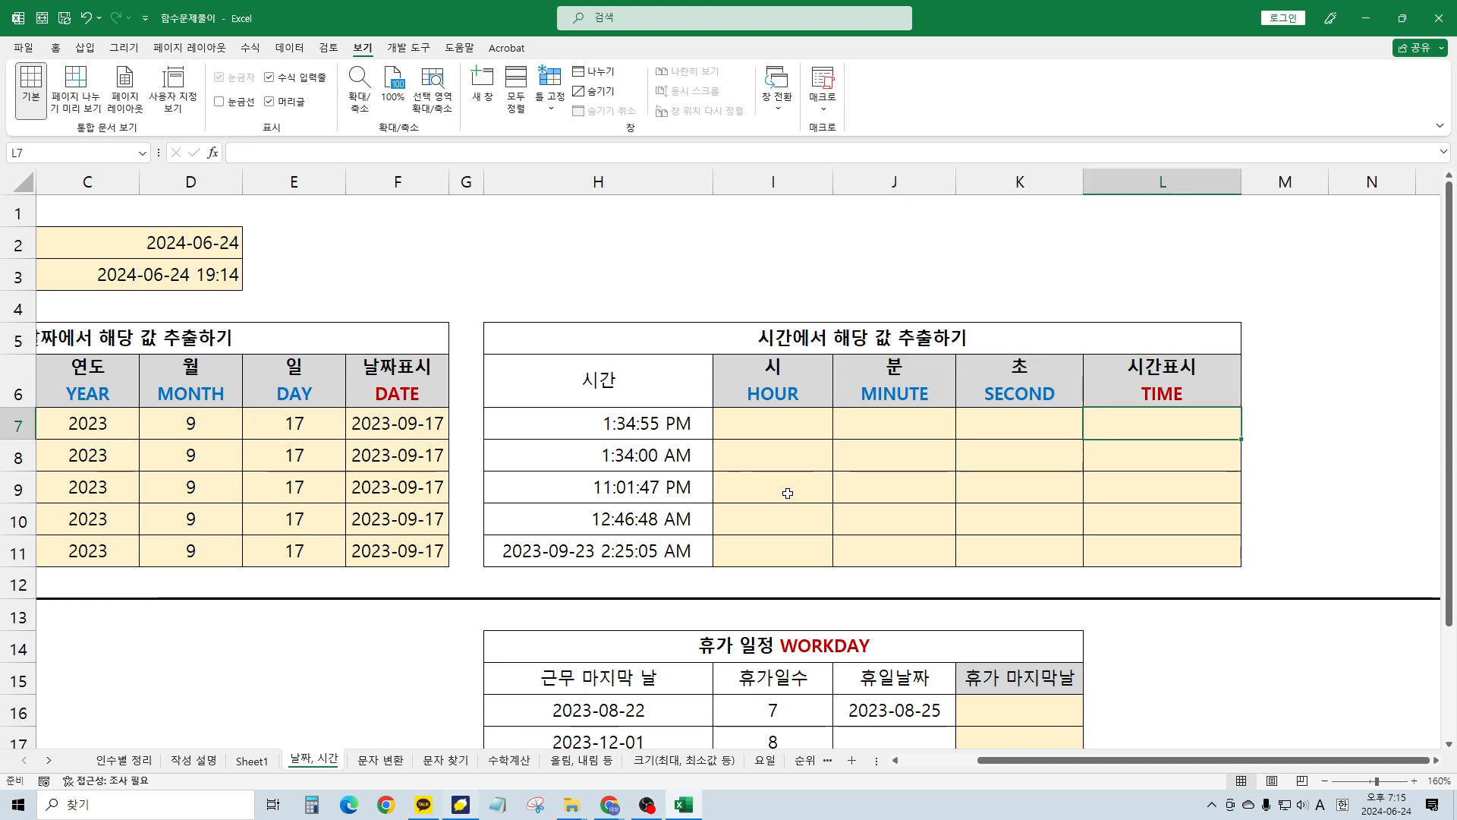
pyautogui.press('Up')
pyautogui.press('Down')
pyautogui.write('=t')
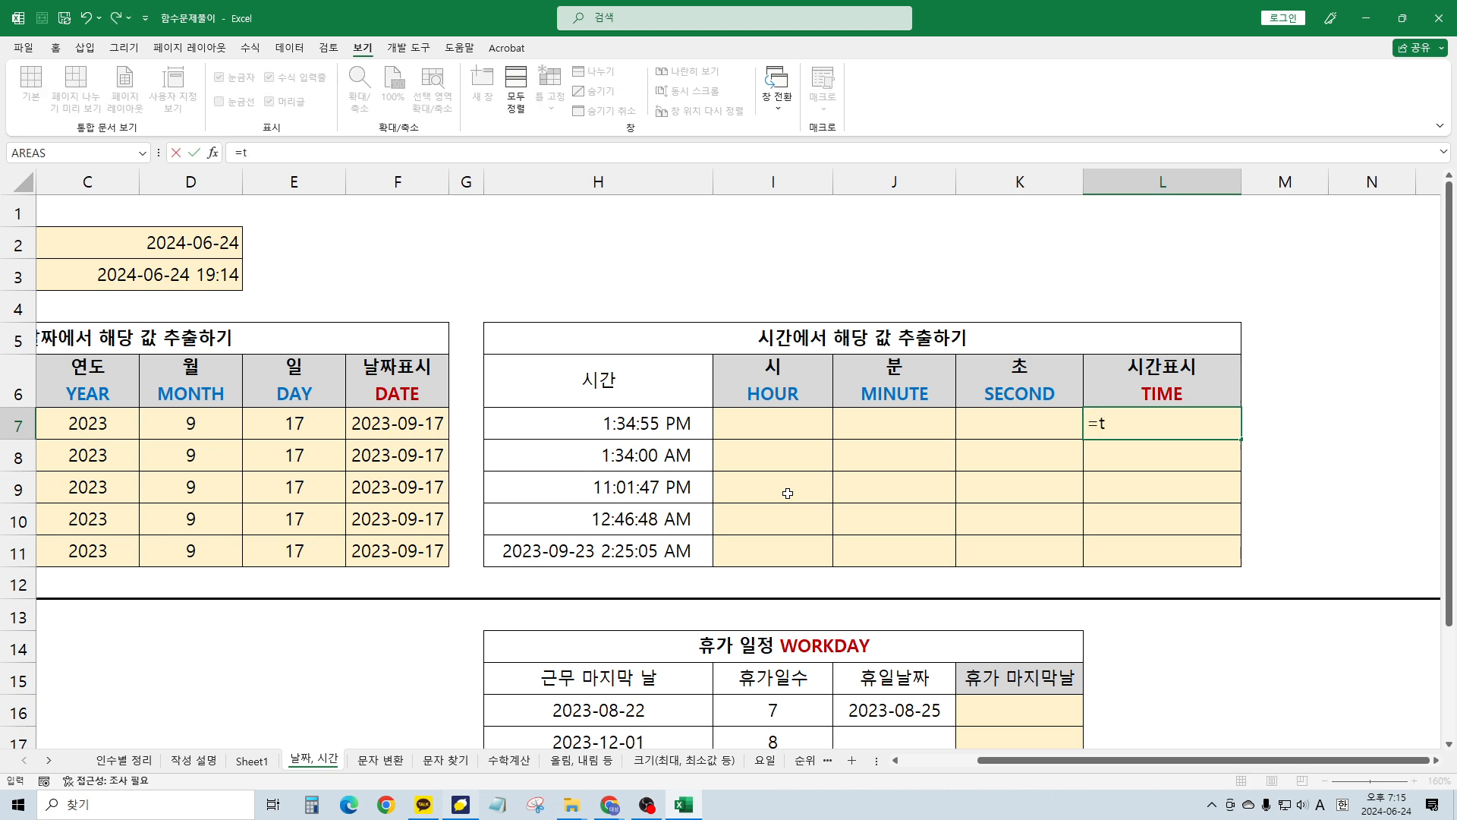
pyautogui.write('ime(')
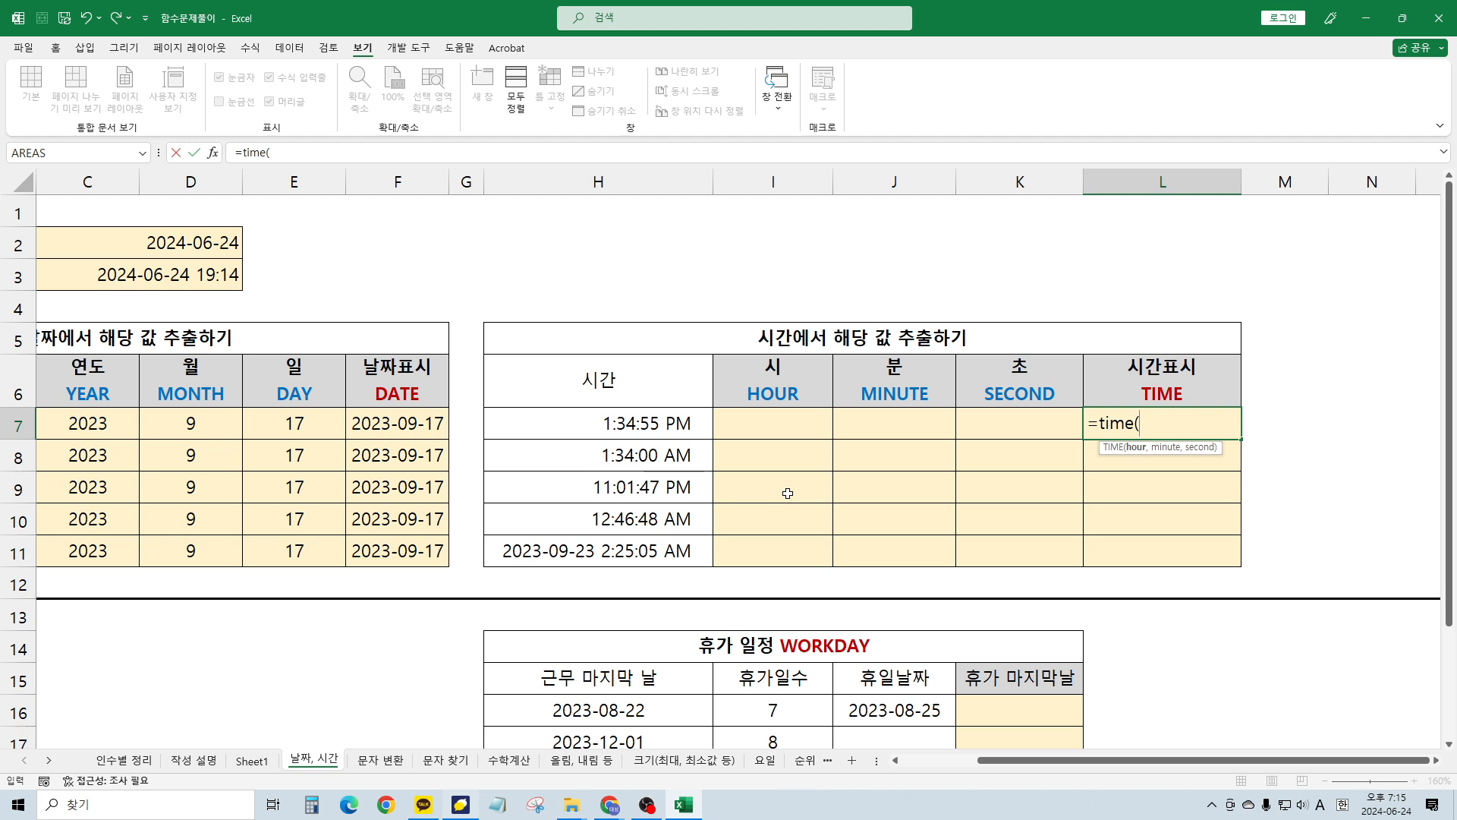
pyautogui.press('BackSpace')
pyautogui.press('BackSpace')
pyautogui.press('BackSpace')
pyautogui.press('BackSpace')
pyautogui.press('BackSpace')
pyautogui.press('BackSpace')
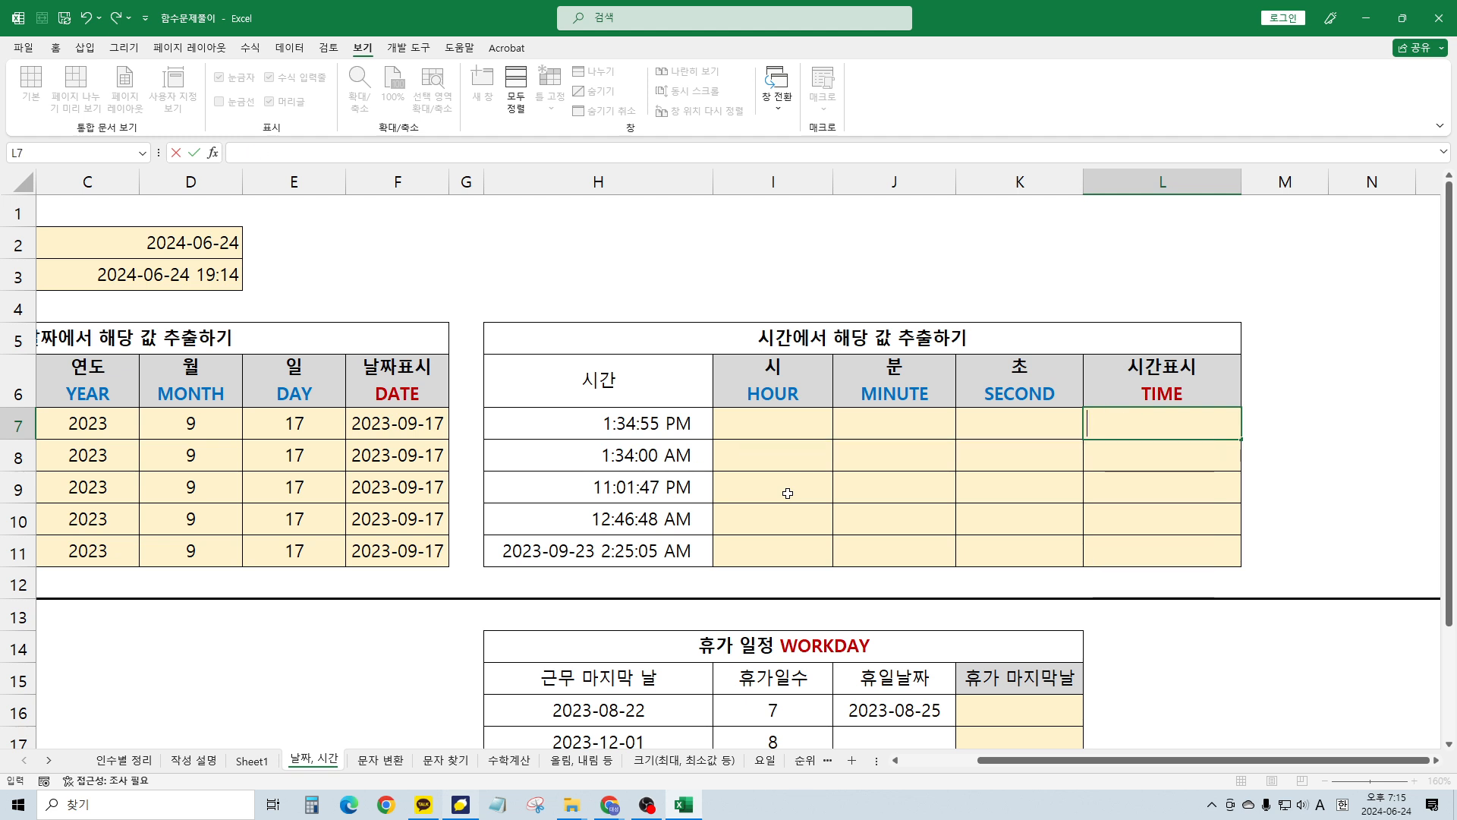
pyautogui.press('Return')
pyautogui.press('Up')
pyautogui.press('Left')
pyautogui.press('Left')
pyautogui.press('Left')
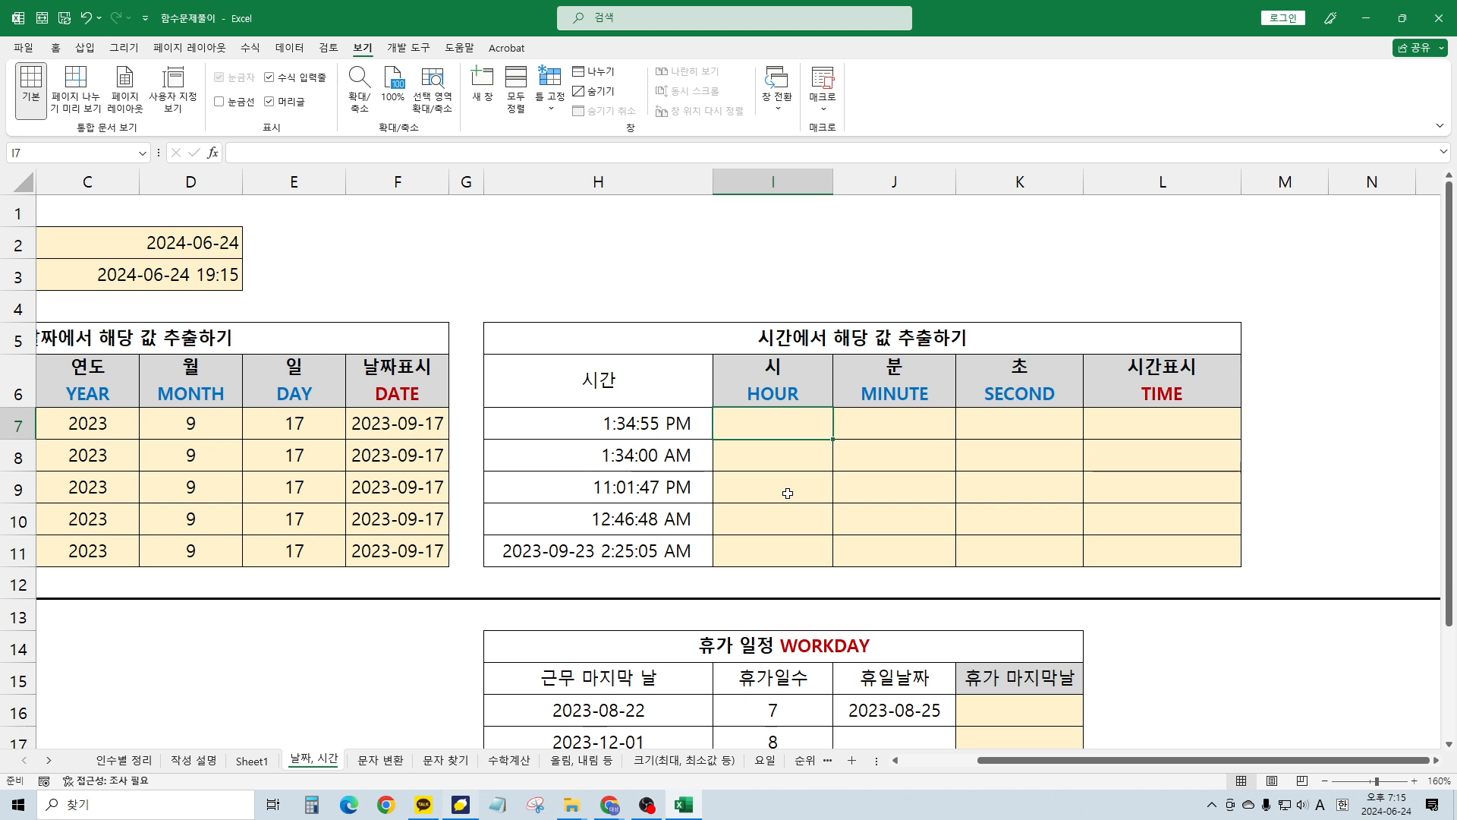
pyautogui.write('=')
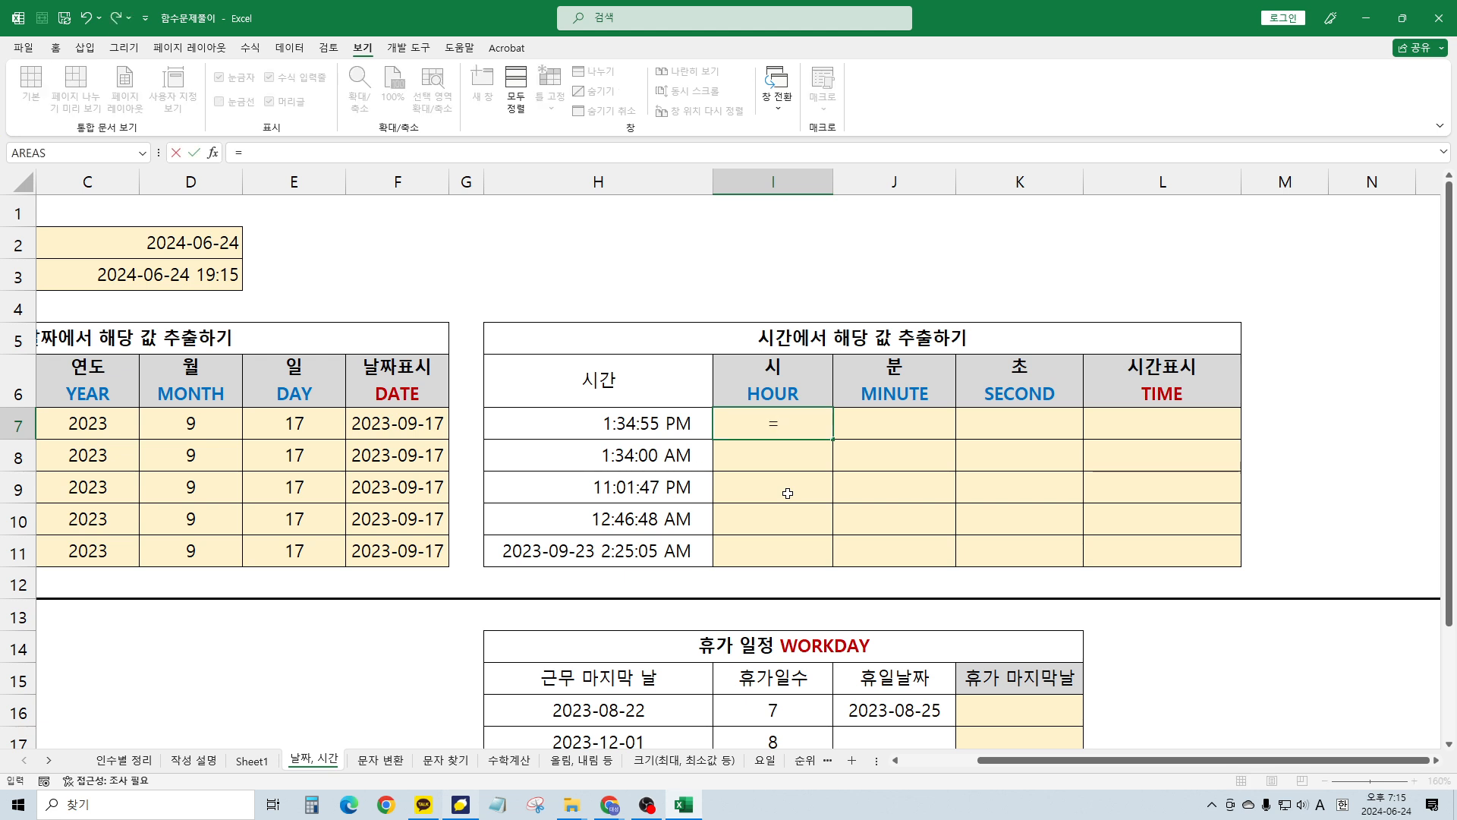
pyautogui.write('hou')
pyautogui.press('BackSpace')
pyautogui.press('BackSpace')
pyautogui.press('BackSpace')
pyautogui.press('BackSpace')
pyautogui.press('Return')
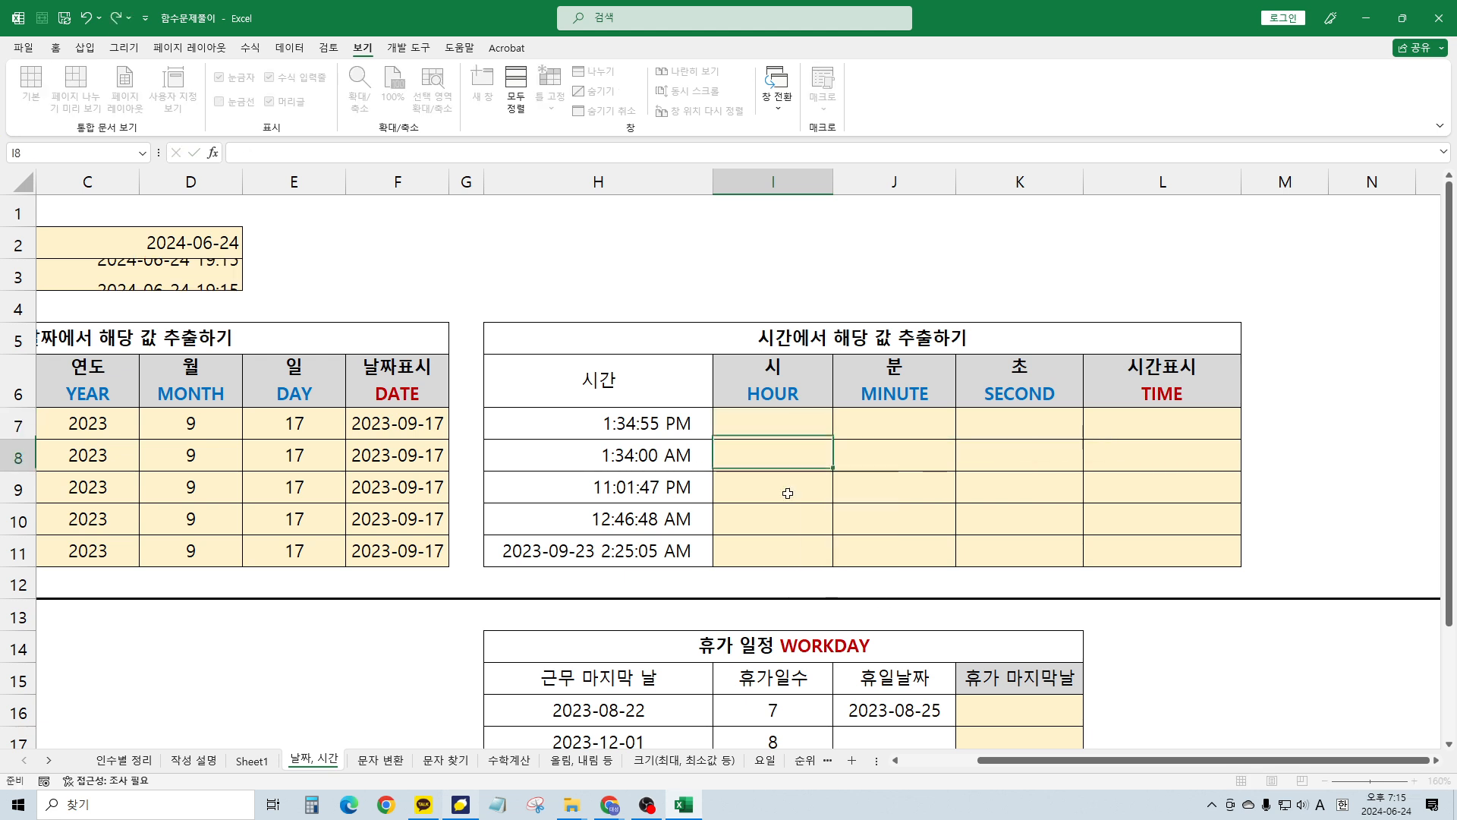
pyautogui.press('Up')
pyautogui.press('Left')
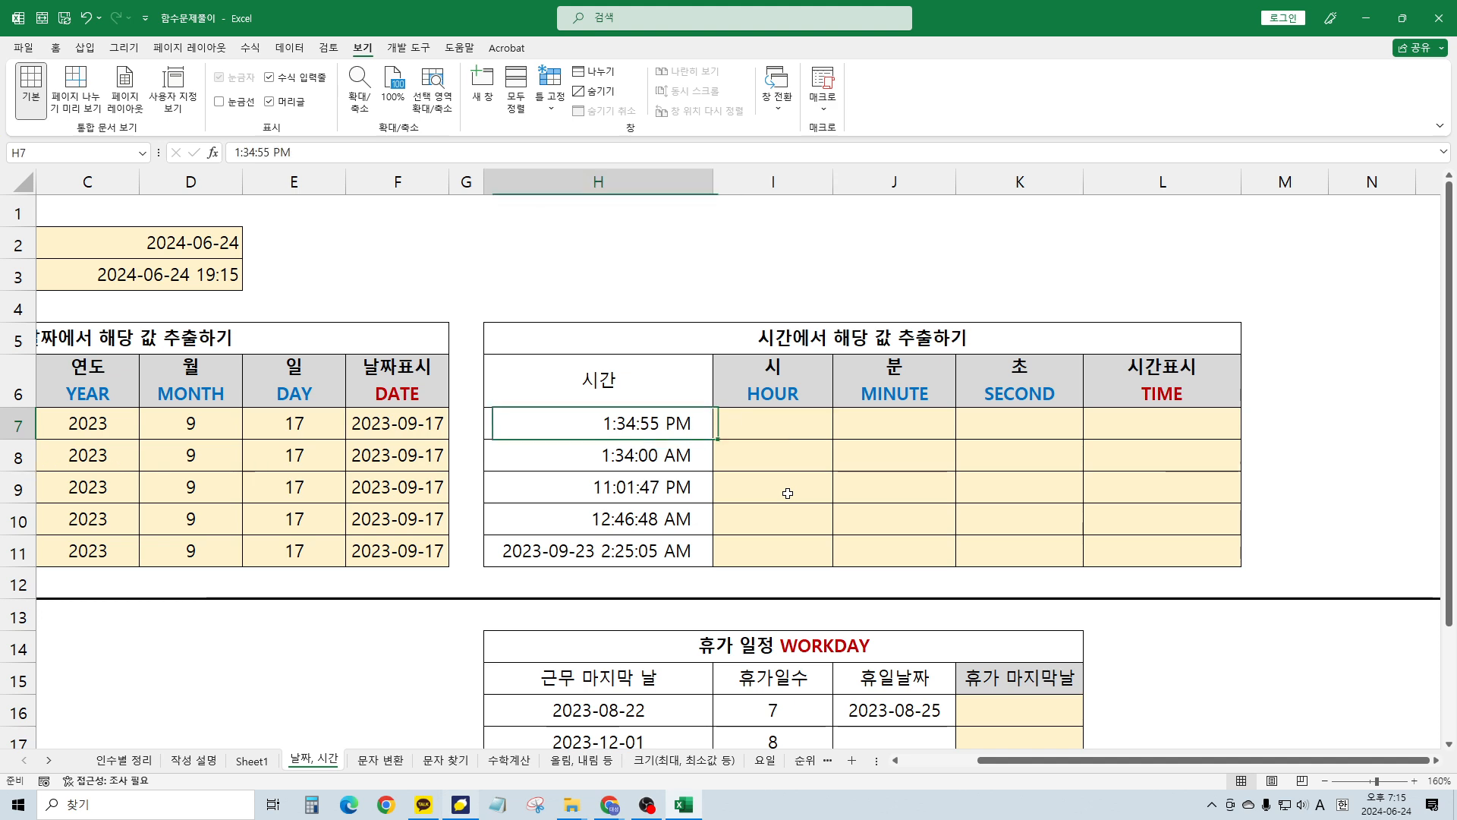
pyautogui.press('Right')
pyautogui.press('Left')
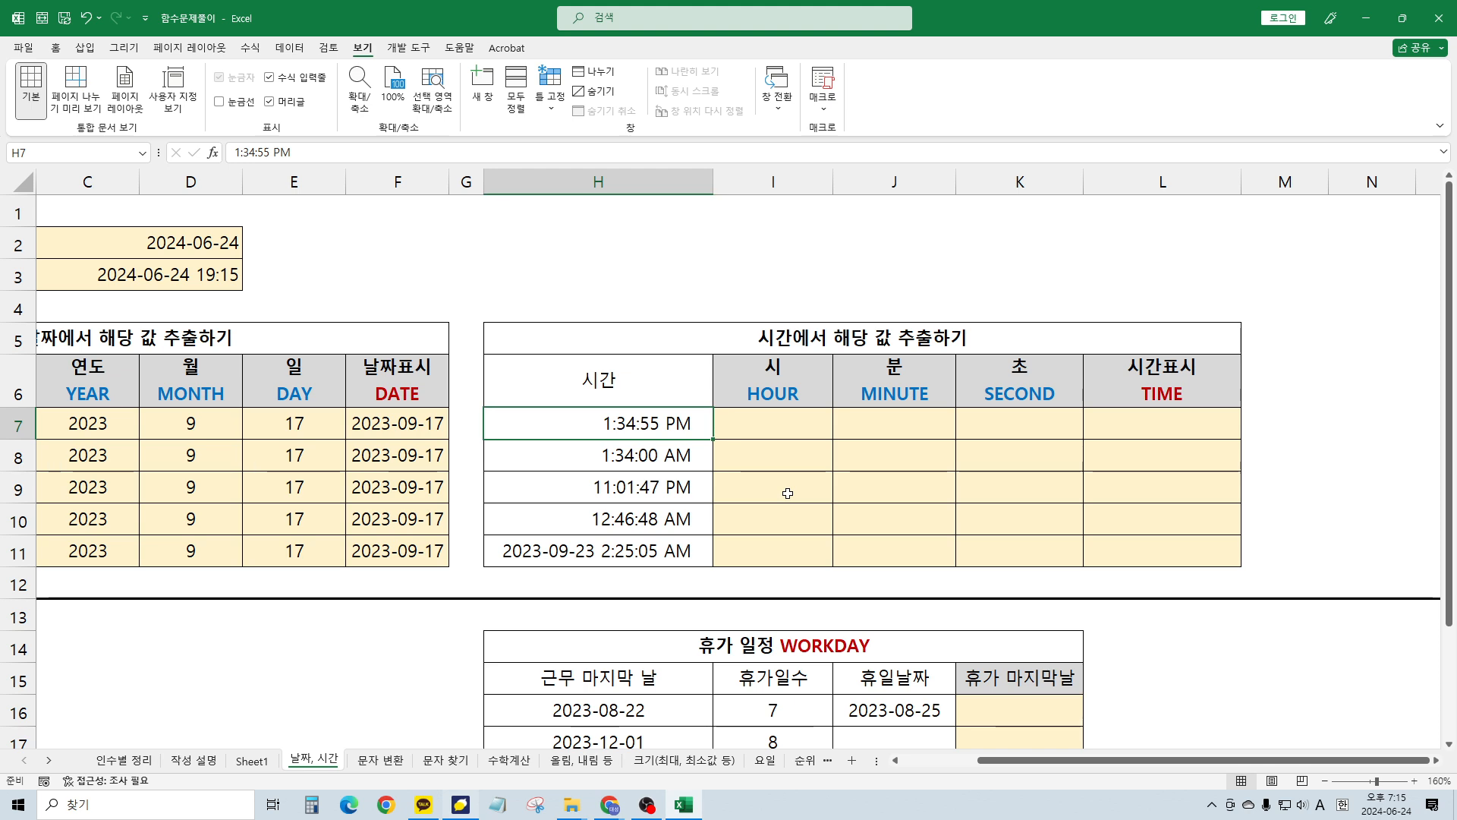
pyautogui.click(1087, 418)
pyautogui.scroll(-1, 759, 425)
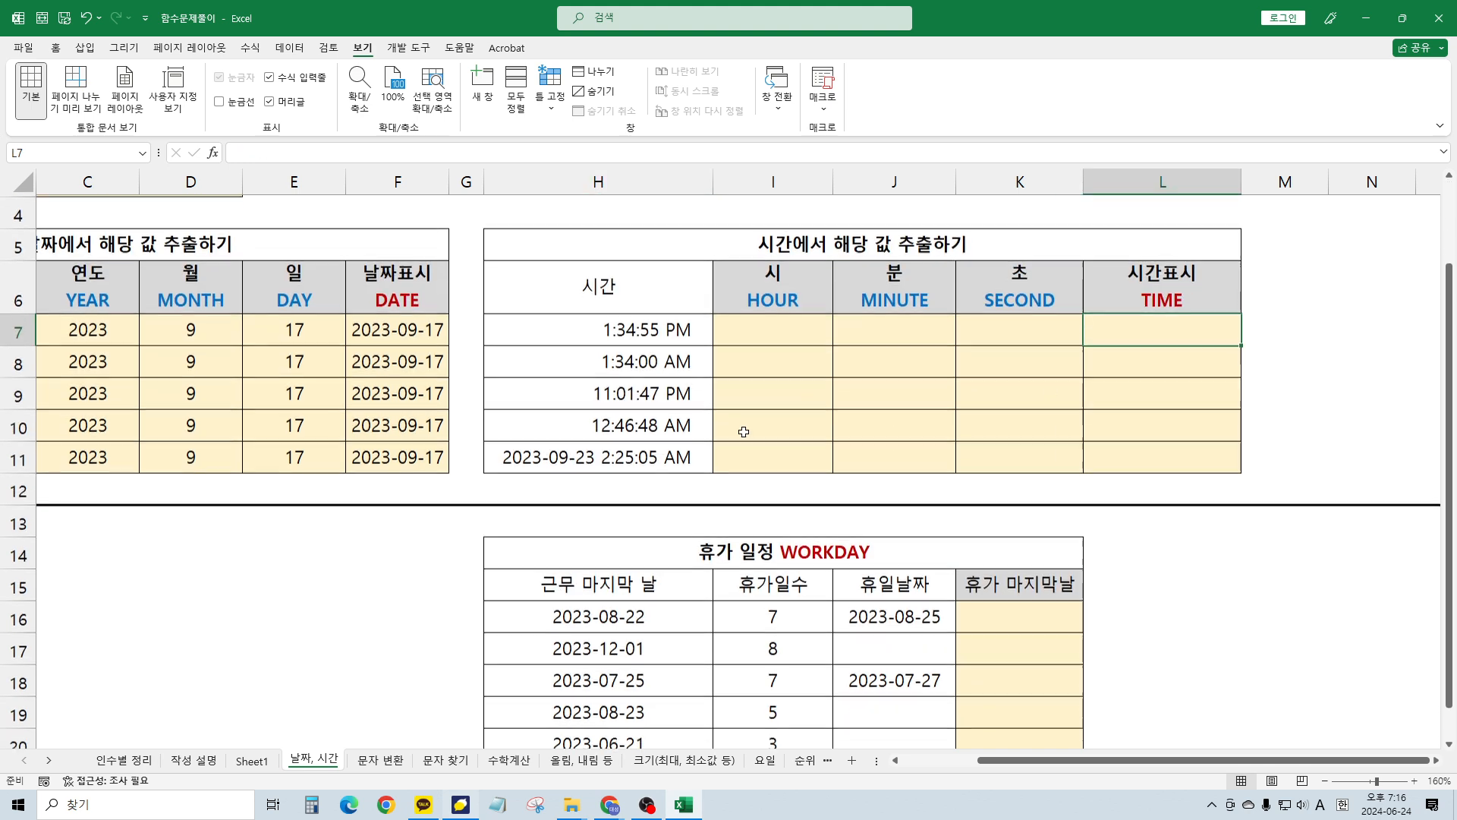
pyautogui.scroll(1, 744, 431)
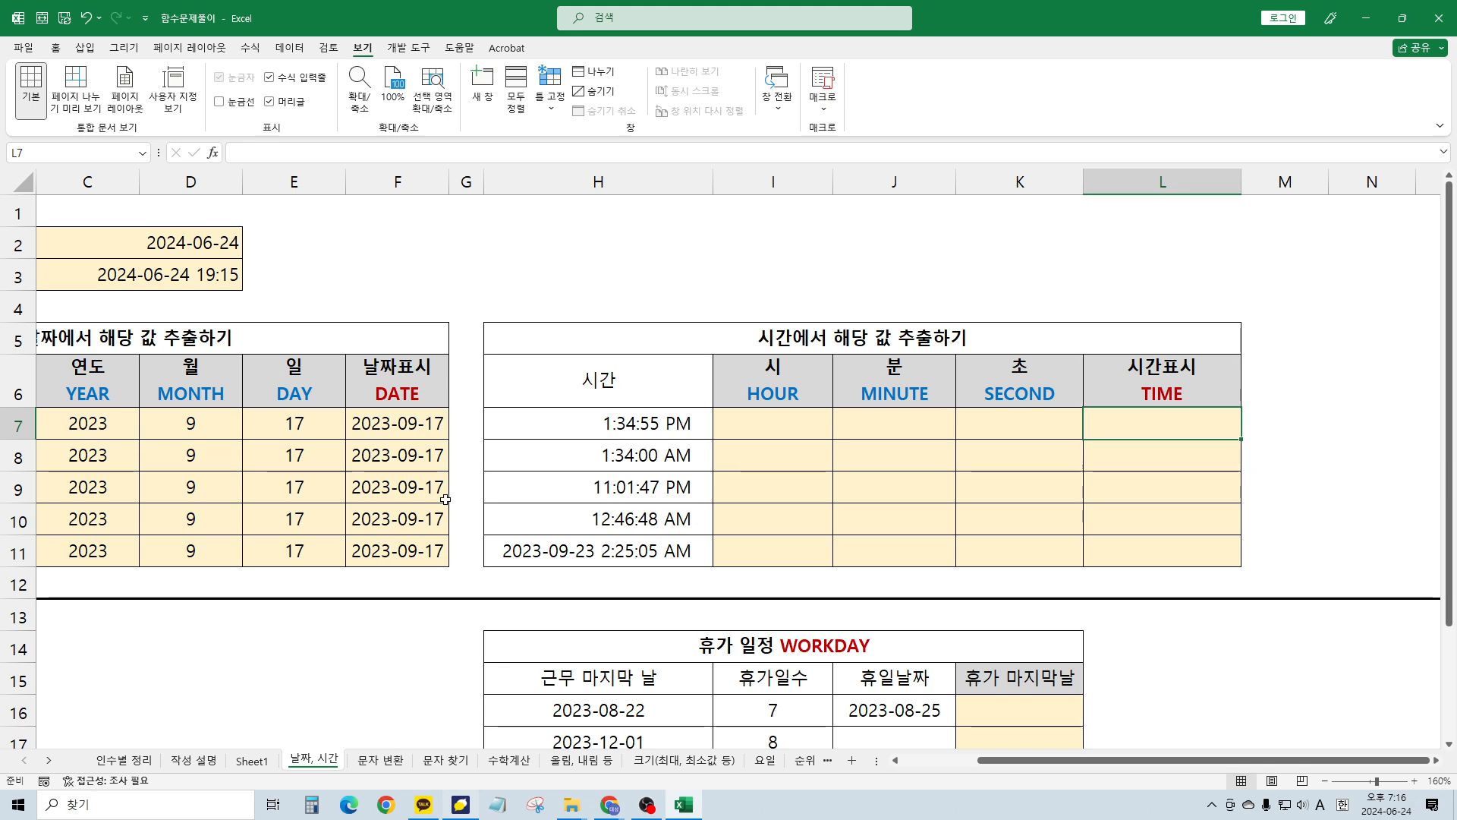
pyautogui.scroll(-1, 490, 465)
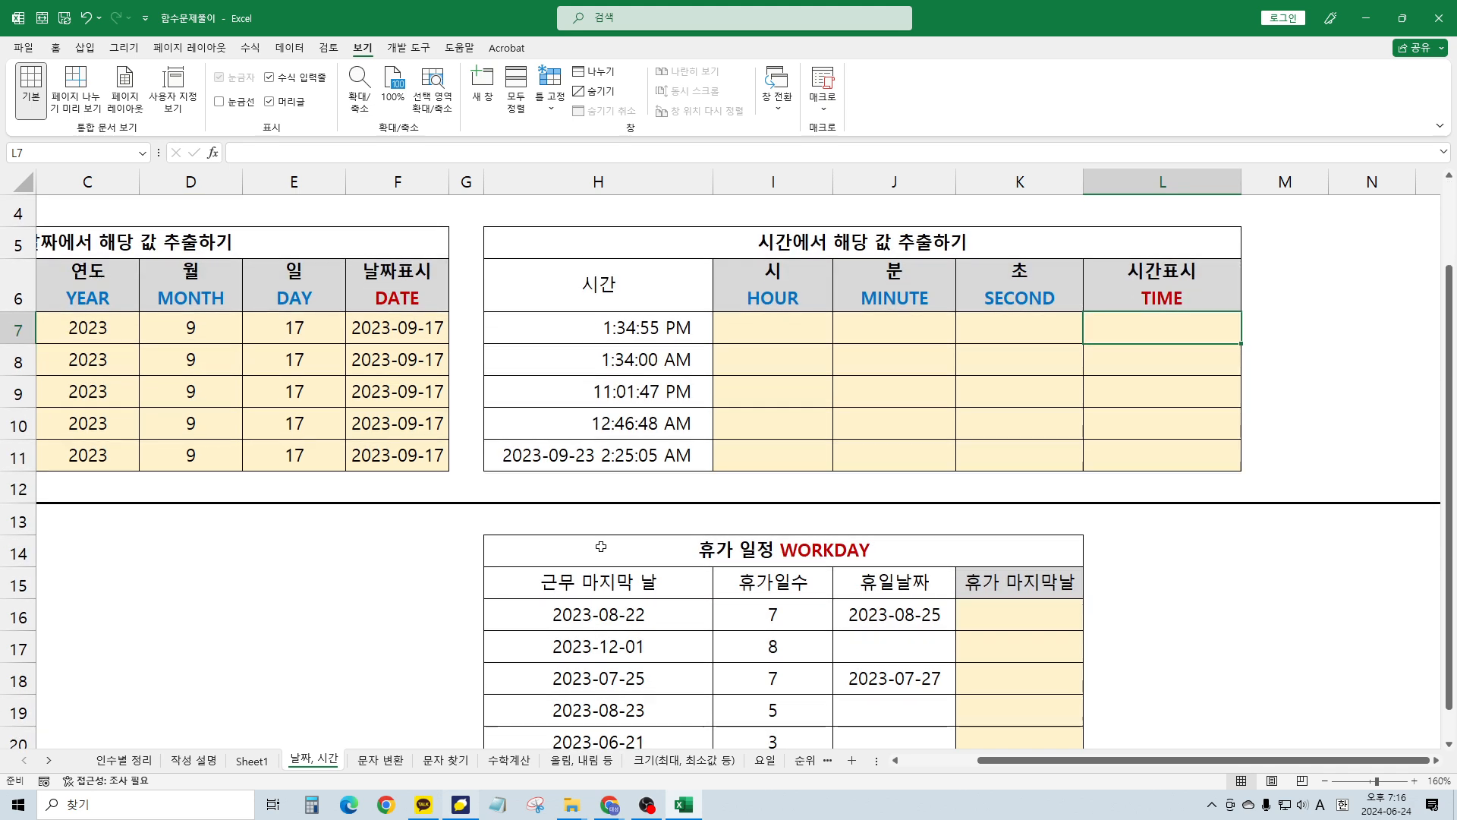
pyautogui.click(569, 624)
pyautogui.scroll(-1, 735, 579)
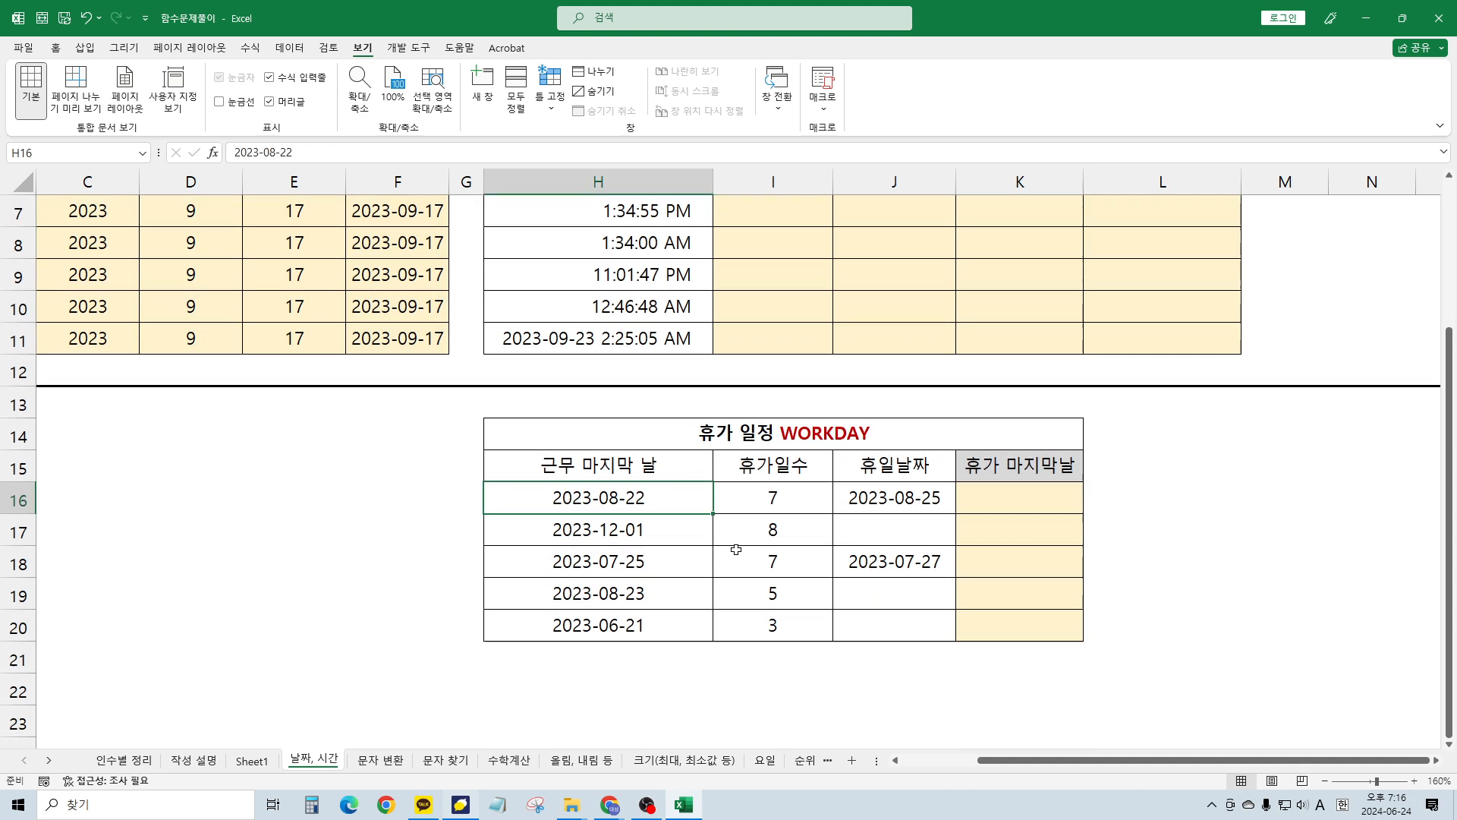
pyautogui.click(734, 552)
pyautogui.scroll(1, 732, 539)
pyautogui.click(752, 422)
pyautogui.scroll(1, 751, 433)
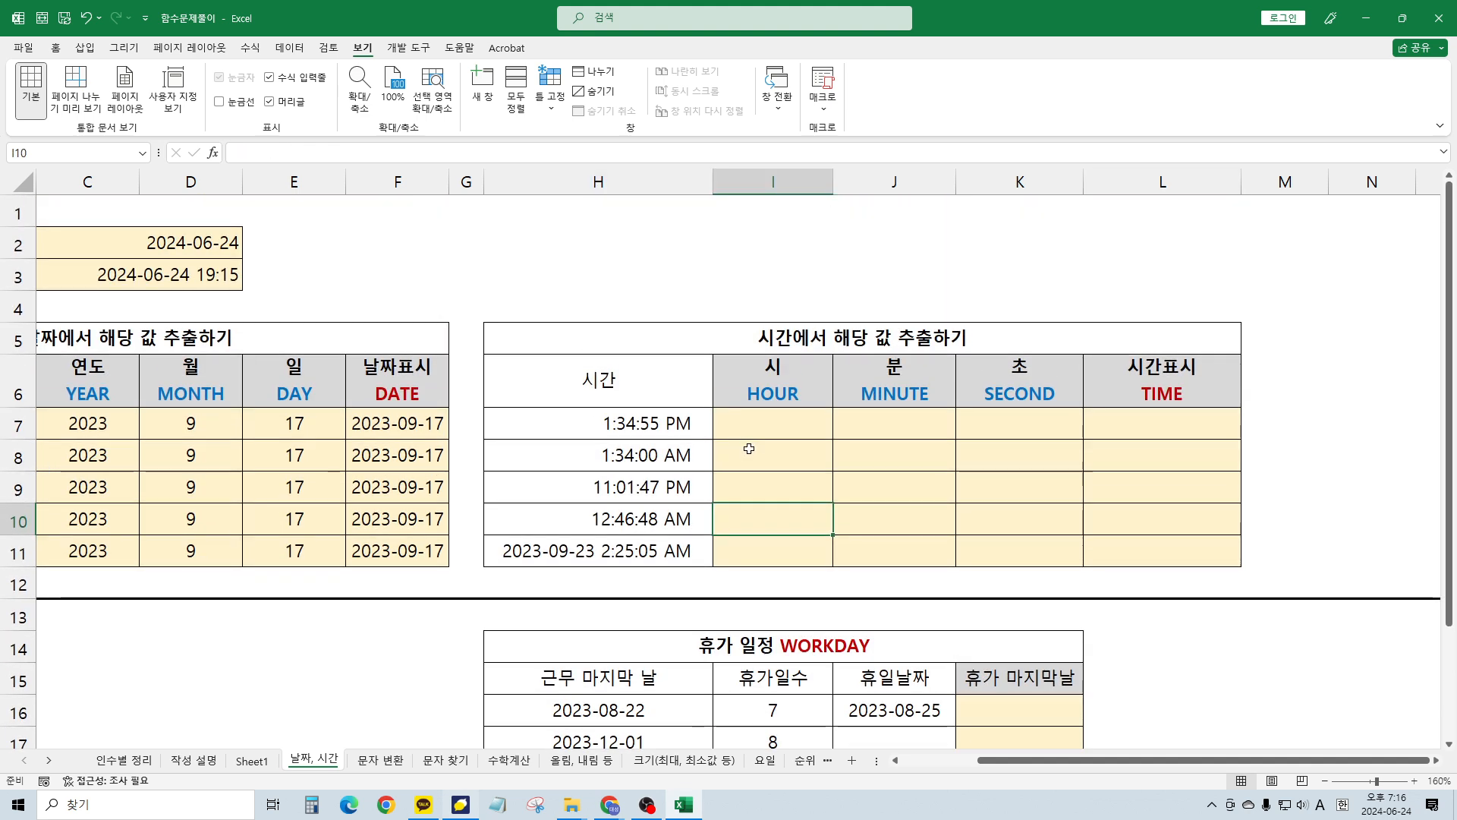
pyautogui.click(767, 414)
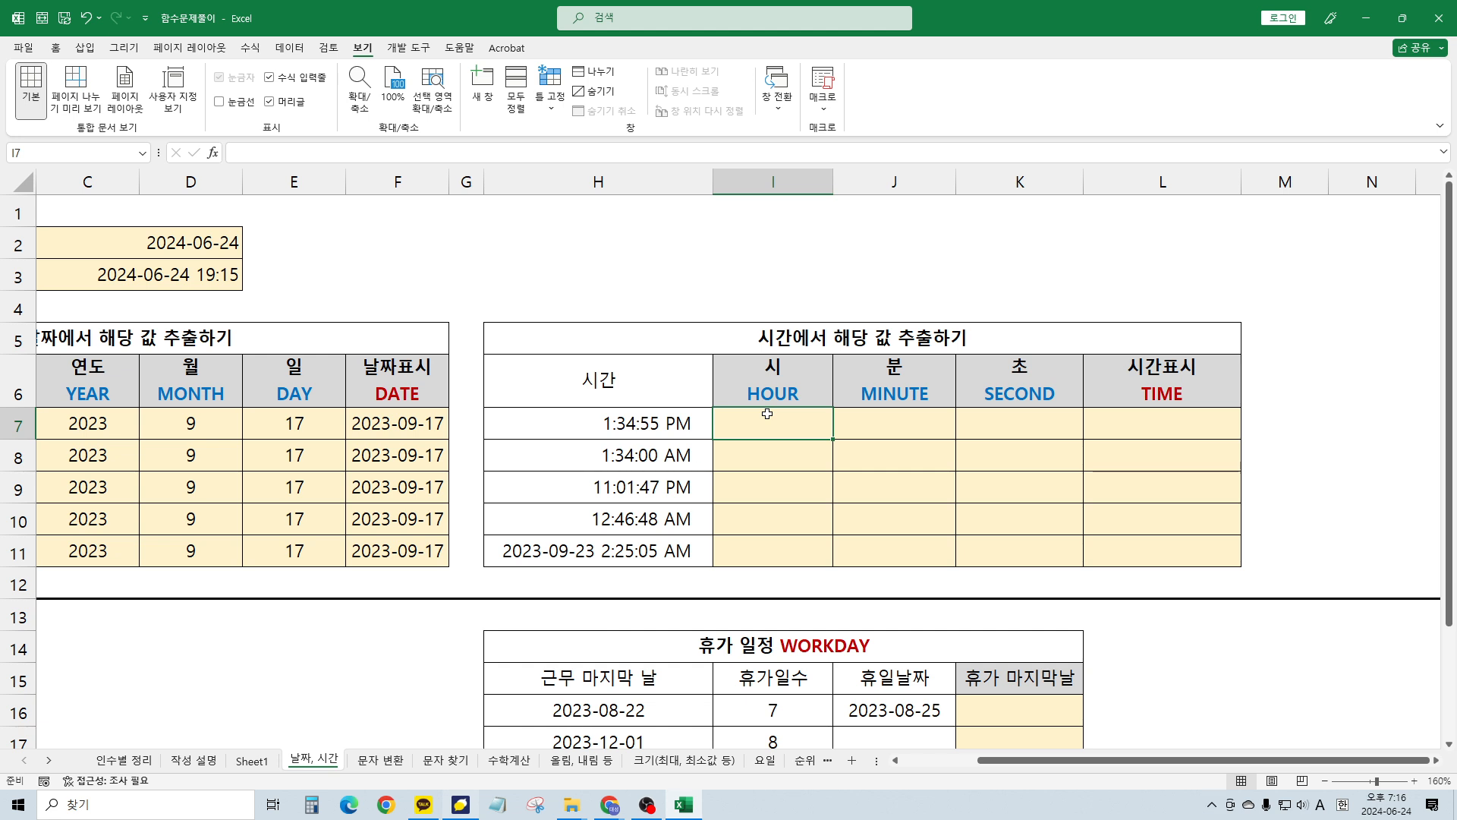
# Start an HOUR formula in I7, then abandon it, leaving the cell empty
pyautogui.write('=h')
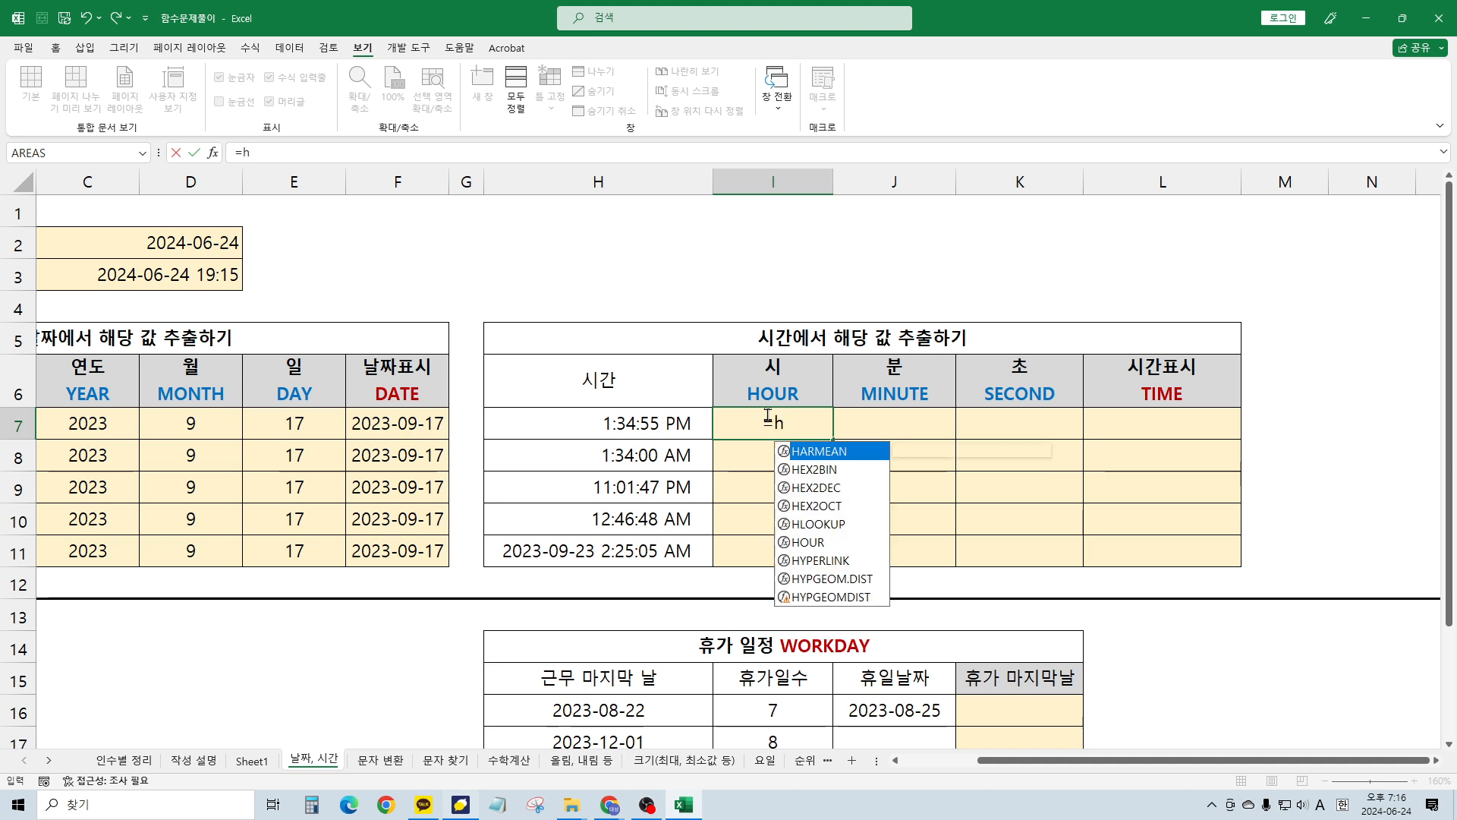
pyautogui.write('our(')
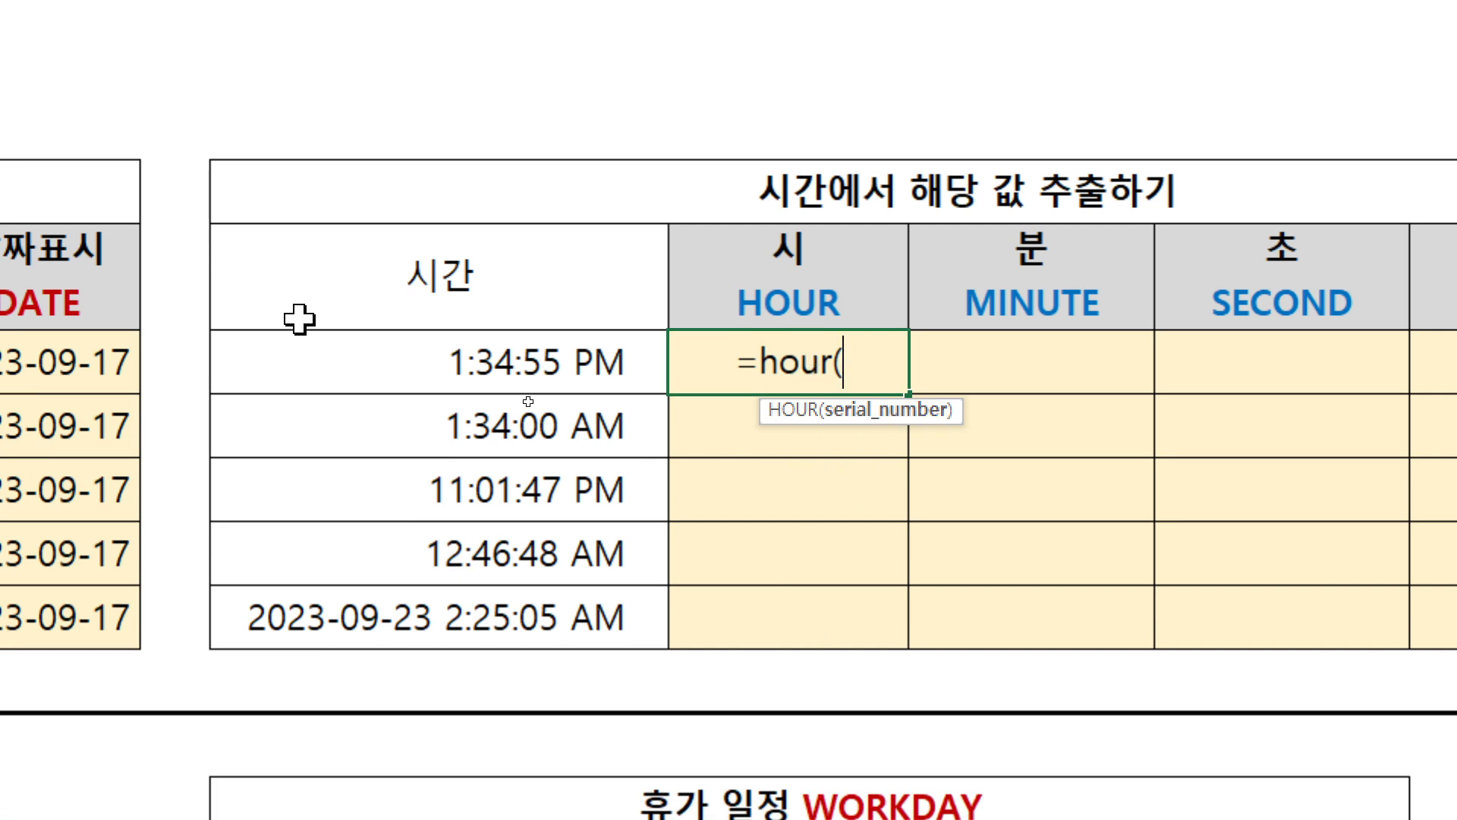
pyautogui.press('BackSpace')
pyautogui.press('BackSpace')
pyautogui.press('BackSpace')
pyautogui.press('BackSpace')
pyautogui.press('BackSpace')
pyautogui.press('BackSpace')
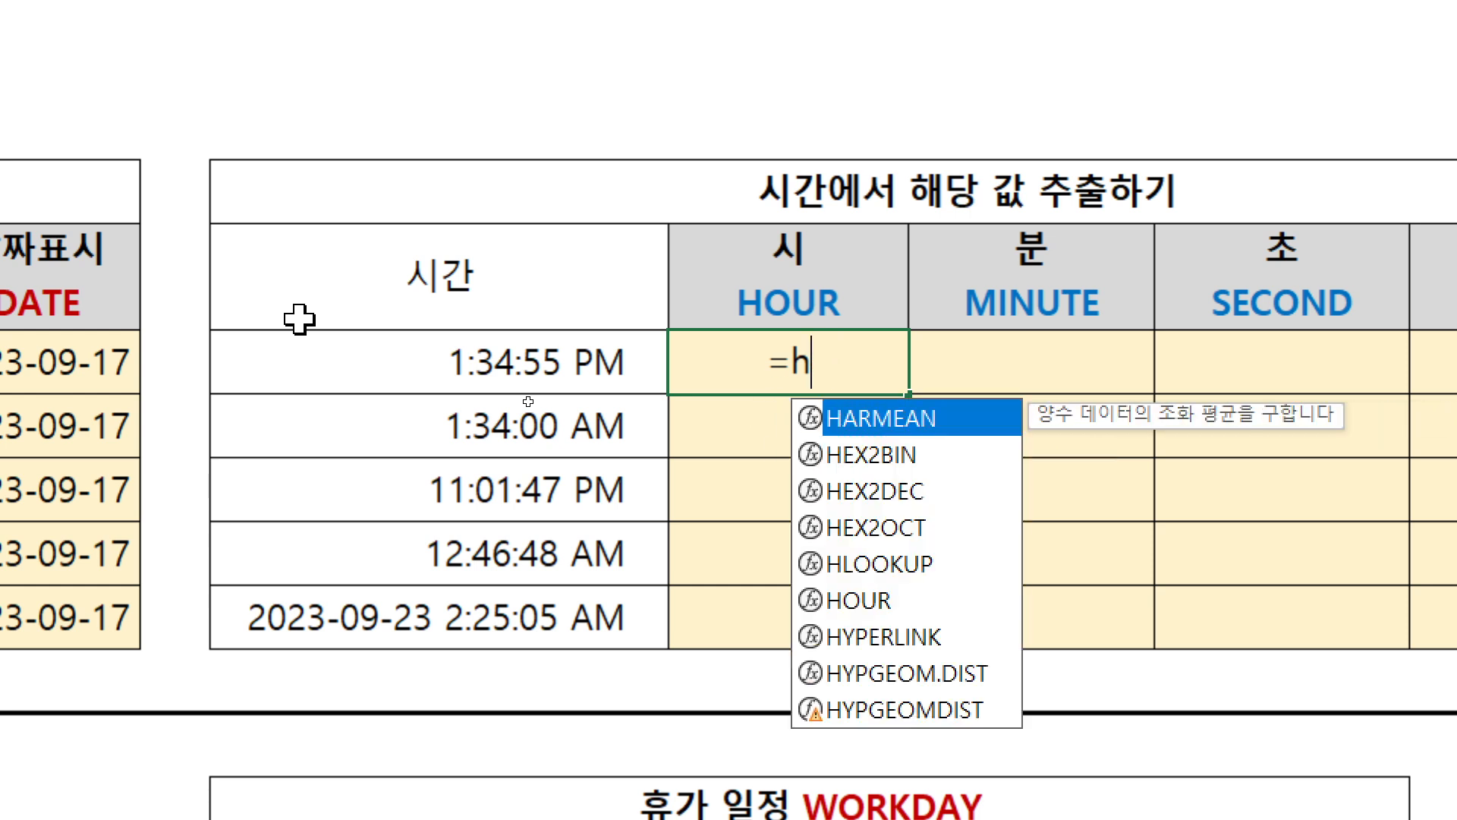
pyautogui.press('Return')
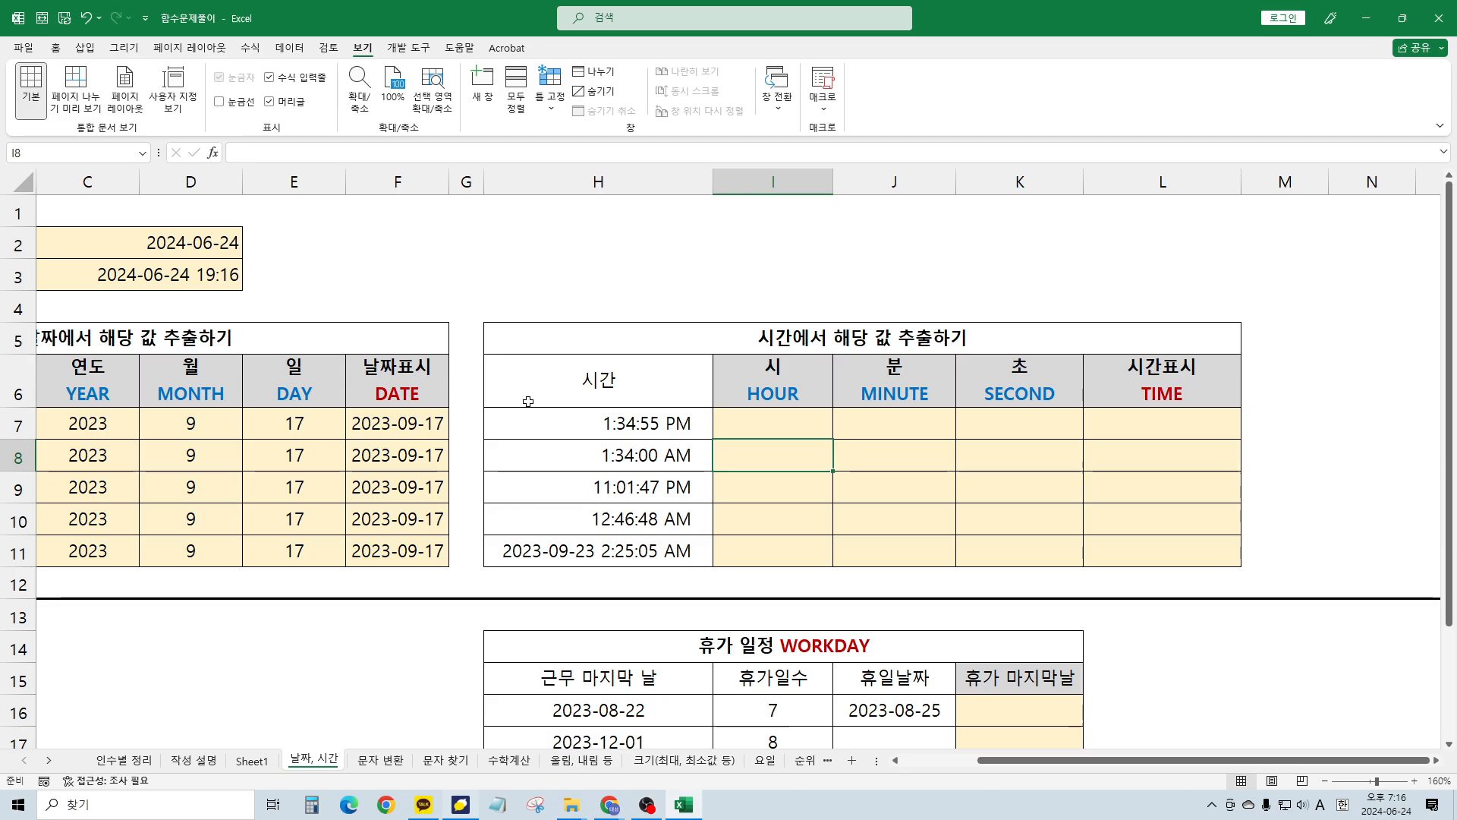
pyautogui.press('Up')
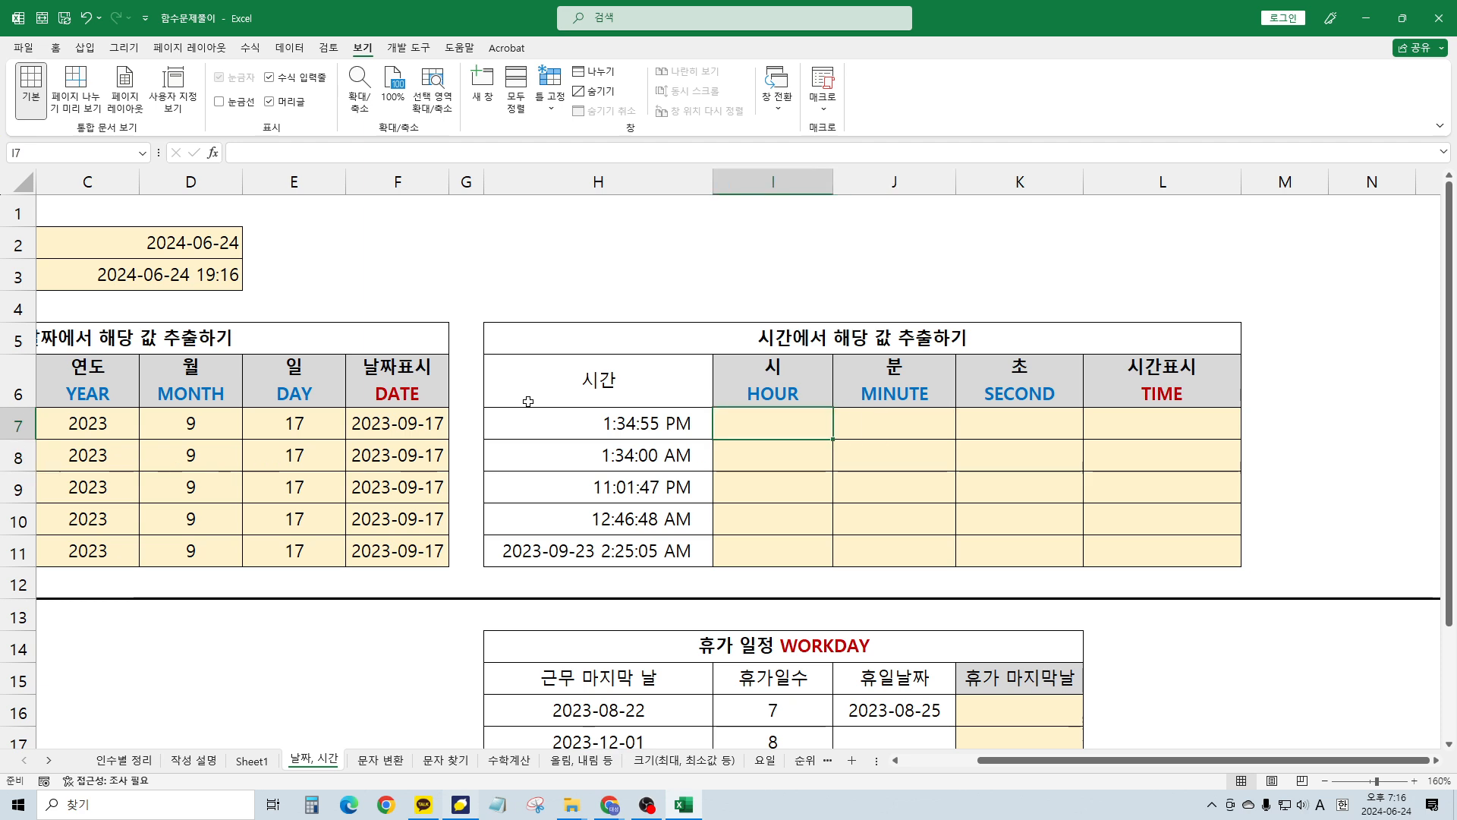
pyautogui.write('=')
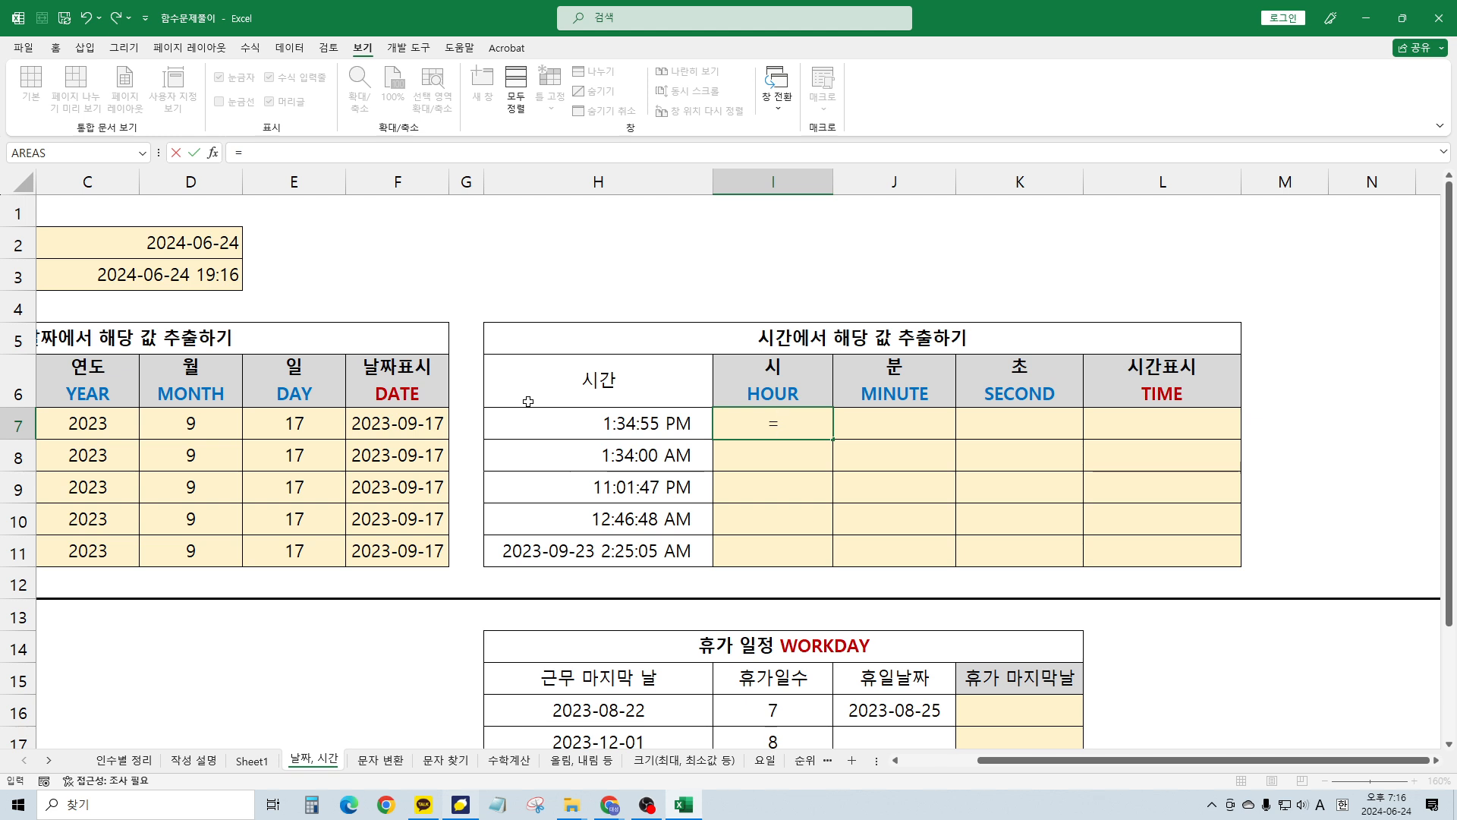
pyautogui.press('BackSpace')
# Move through the time values and HOUR column, ending back on I7
pyautogui.press('Down')
pyautogui.press('Down')
pyautogui.press('Up')
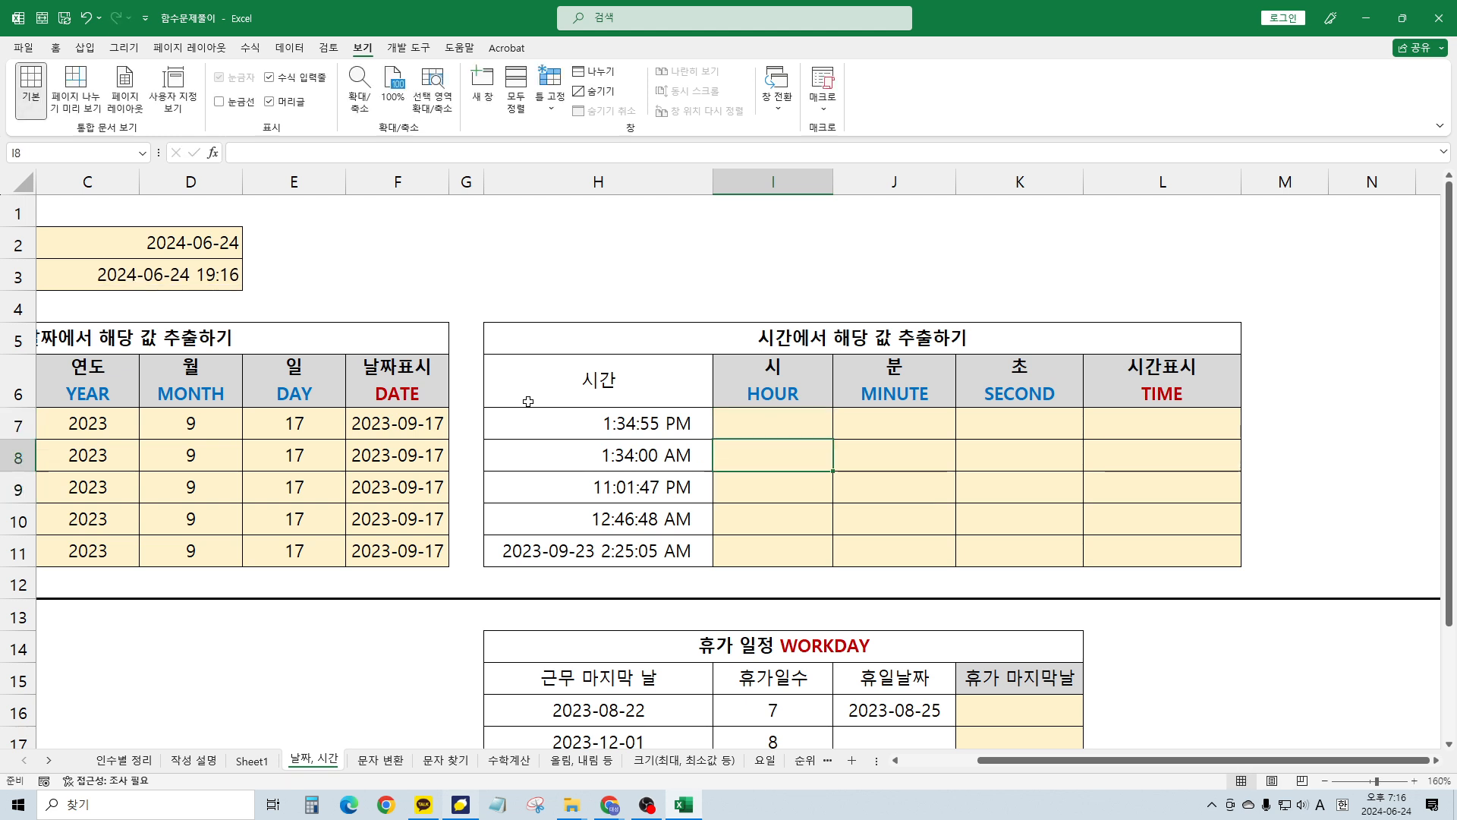
pyautogui.press('Up')
pyautogui.press('Left')
pyautogui.press('Left')
pyautogui.press('Right')
pyautogui.press('Down')
pyautogui.press('Down')
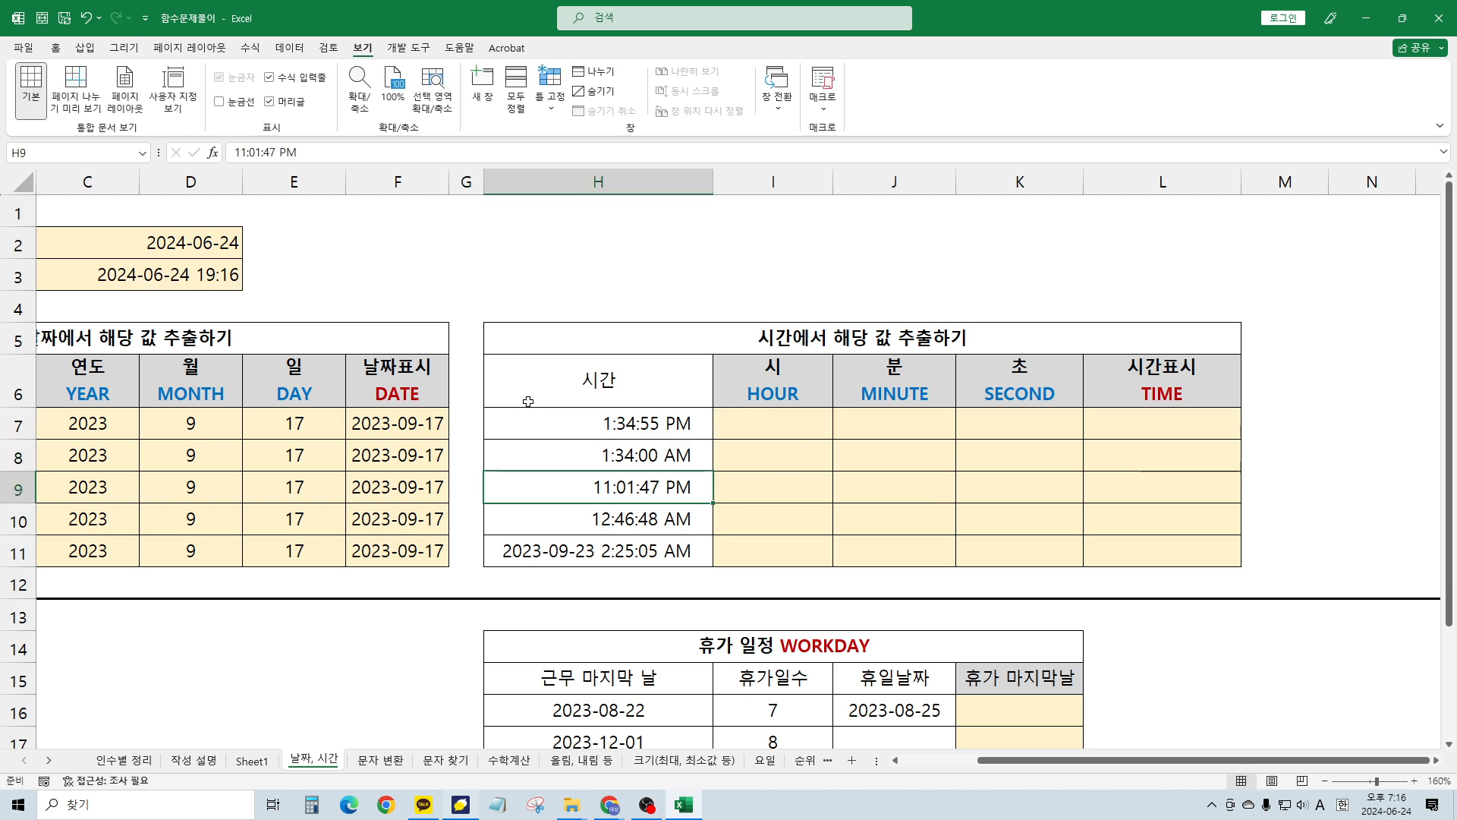
pyautogui.press('Down')
pyautogui.press('Down')
pyautogui.press('Right')
pyautogui.press('Right')
pyautogui.press('Right')
pyautogui.press('Up')
pyautogui.press('Up')
pyautogui.press('Left')
pyautogui.press('Left')
pyautogui.press('Up')
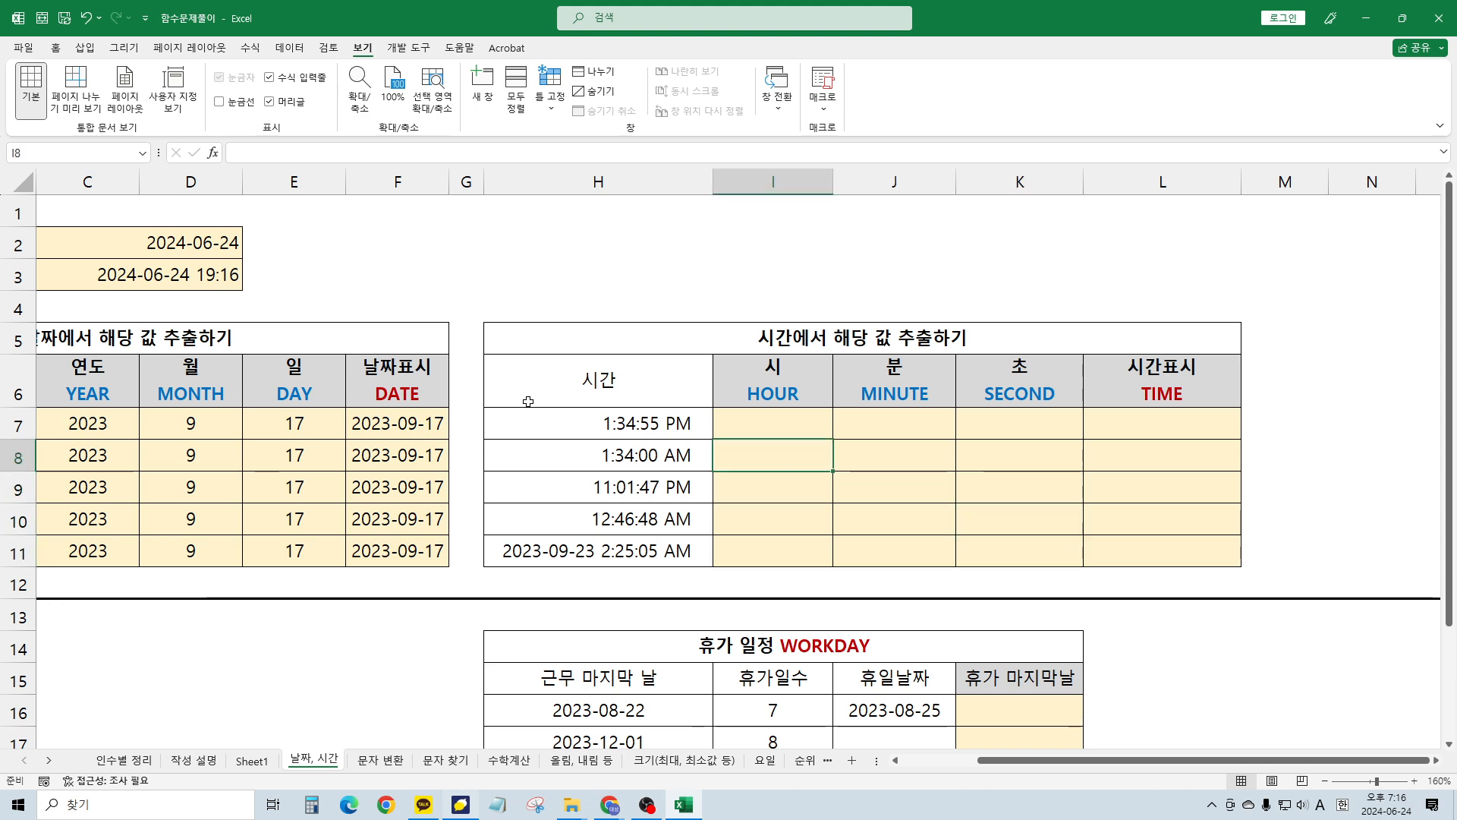
pyautogui.press('Up')
# Enter =HOUR(H7) in I7 so it returns 13 for 1:34:55 PM
pyautogui.write('=hour')
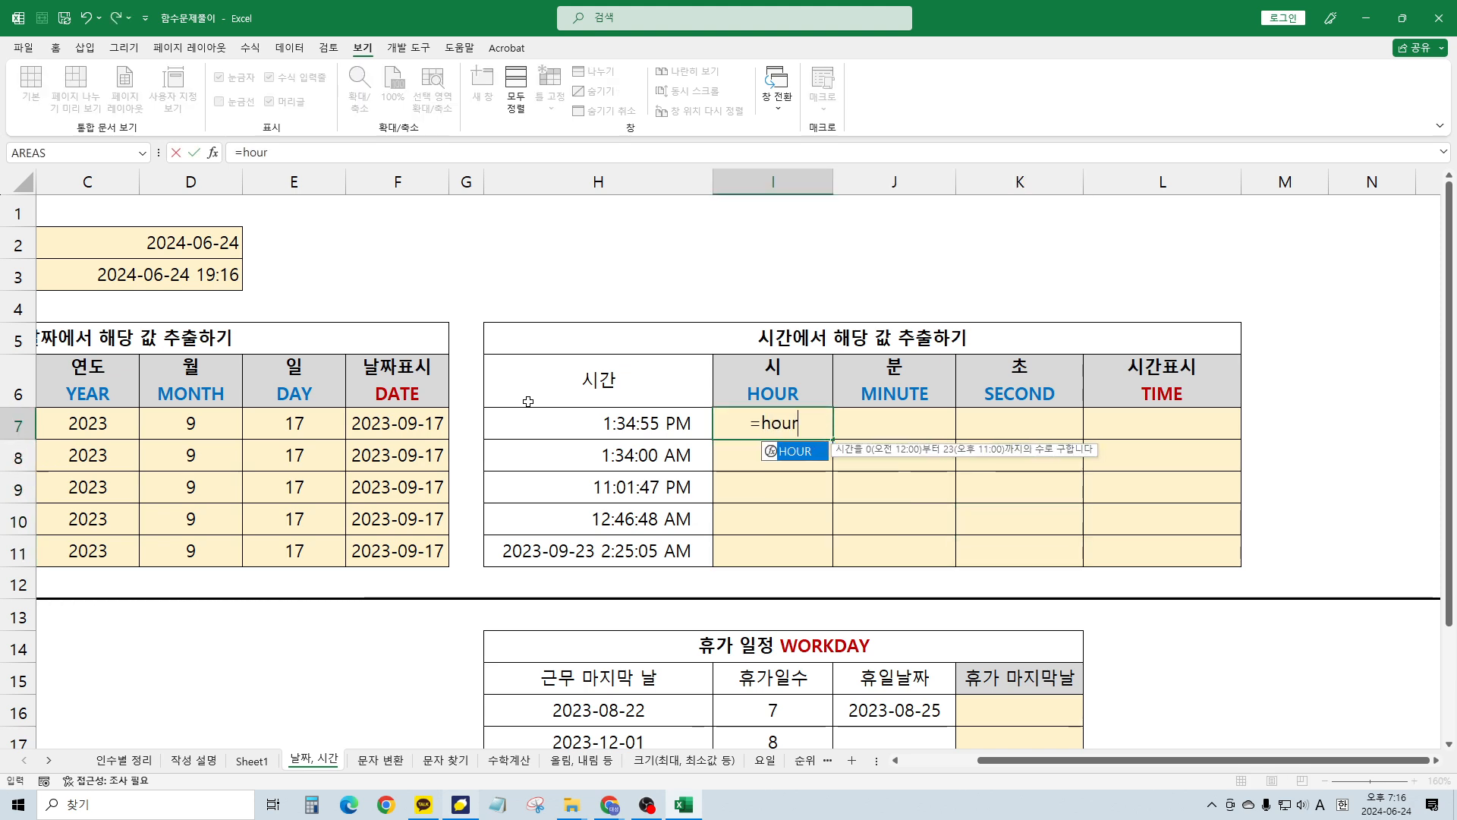
pyautogui.press('Tab')
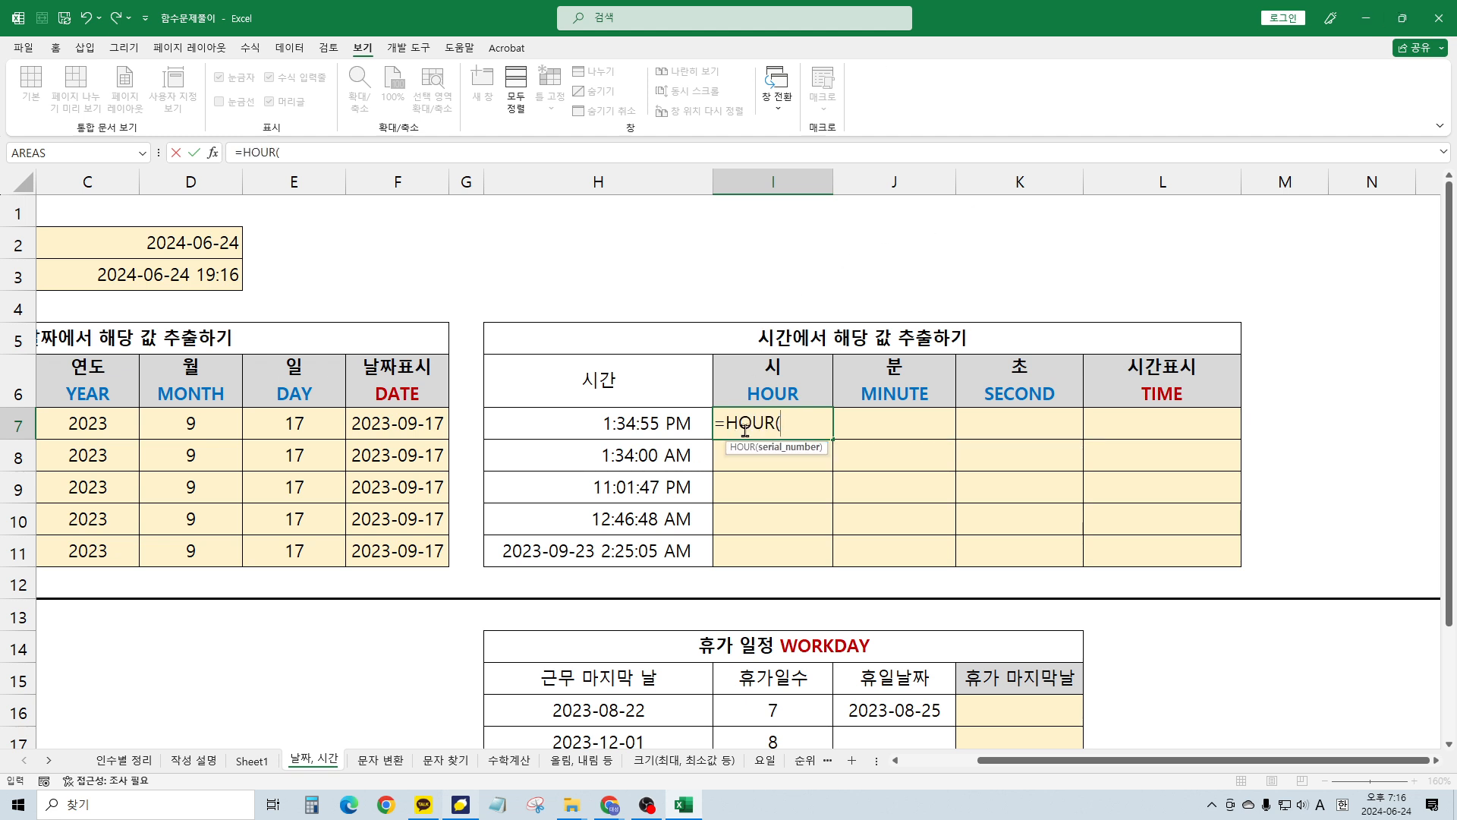
pyautogui.click(617, 422)
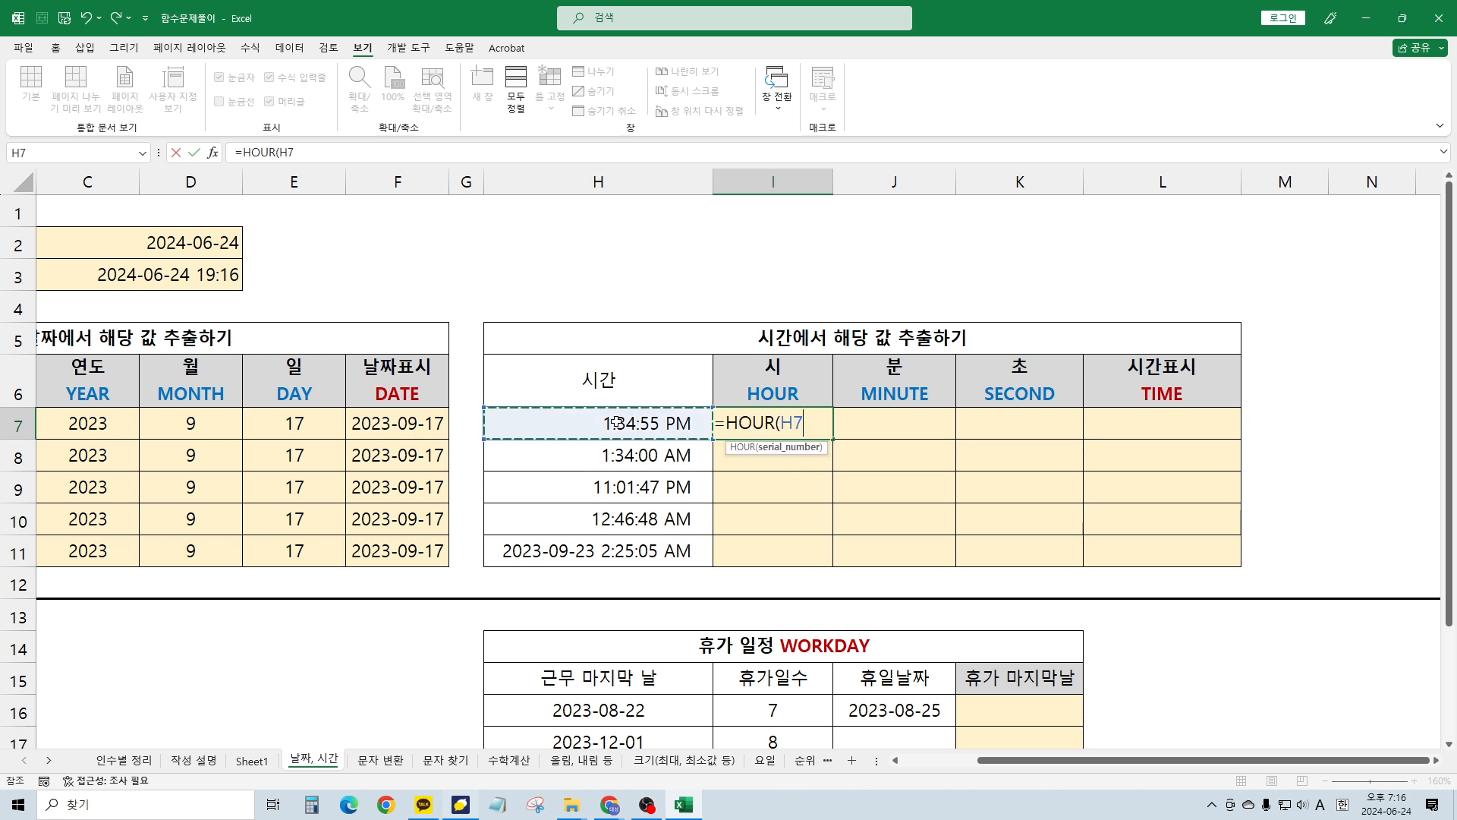
pyautogui.write(')')
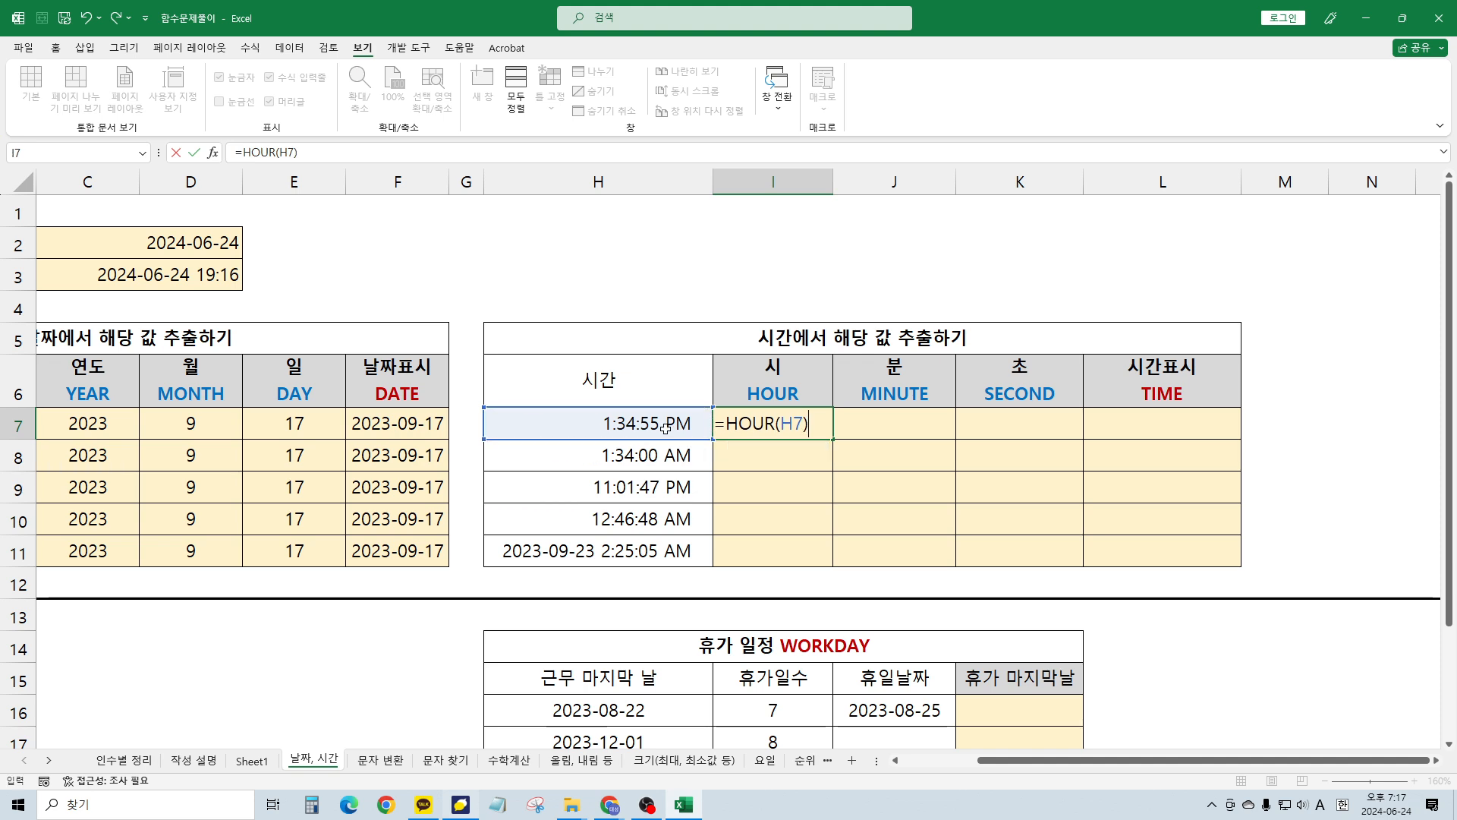
pyautogui.press('Return')
pyautogui.click(771, 412)
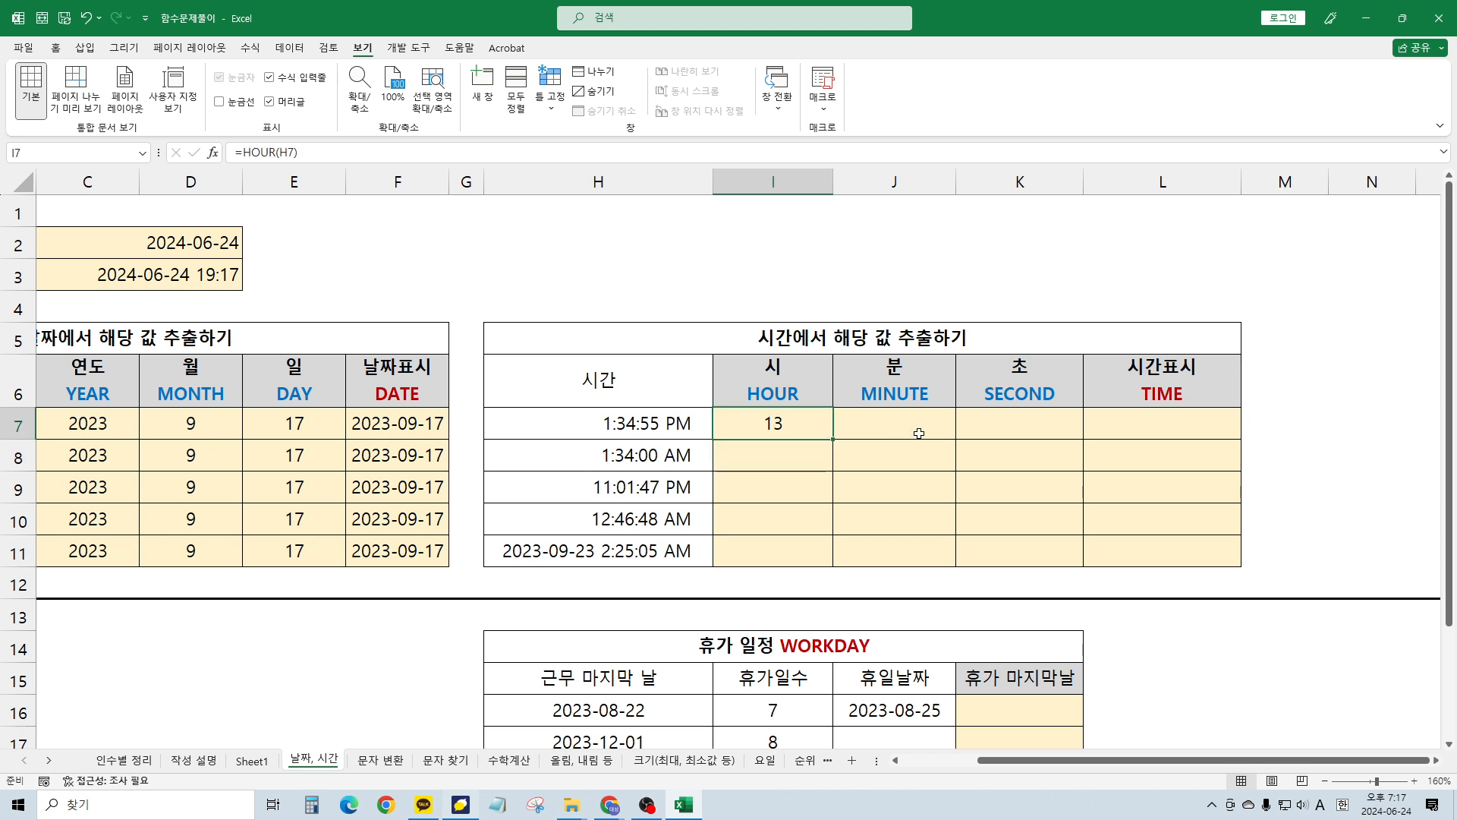
# Move to the first vacation end-date cell, K16, in the WORKDAY vacation table
pyautogui.click(1007, 427)
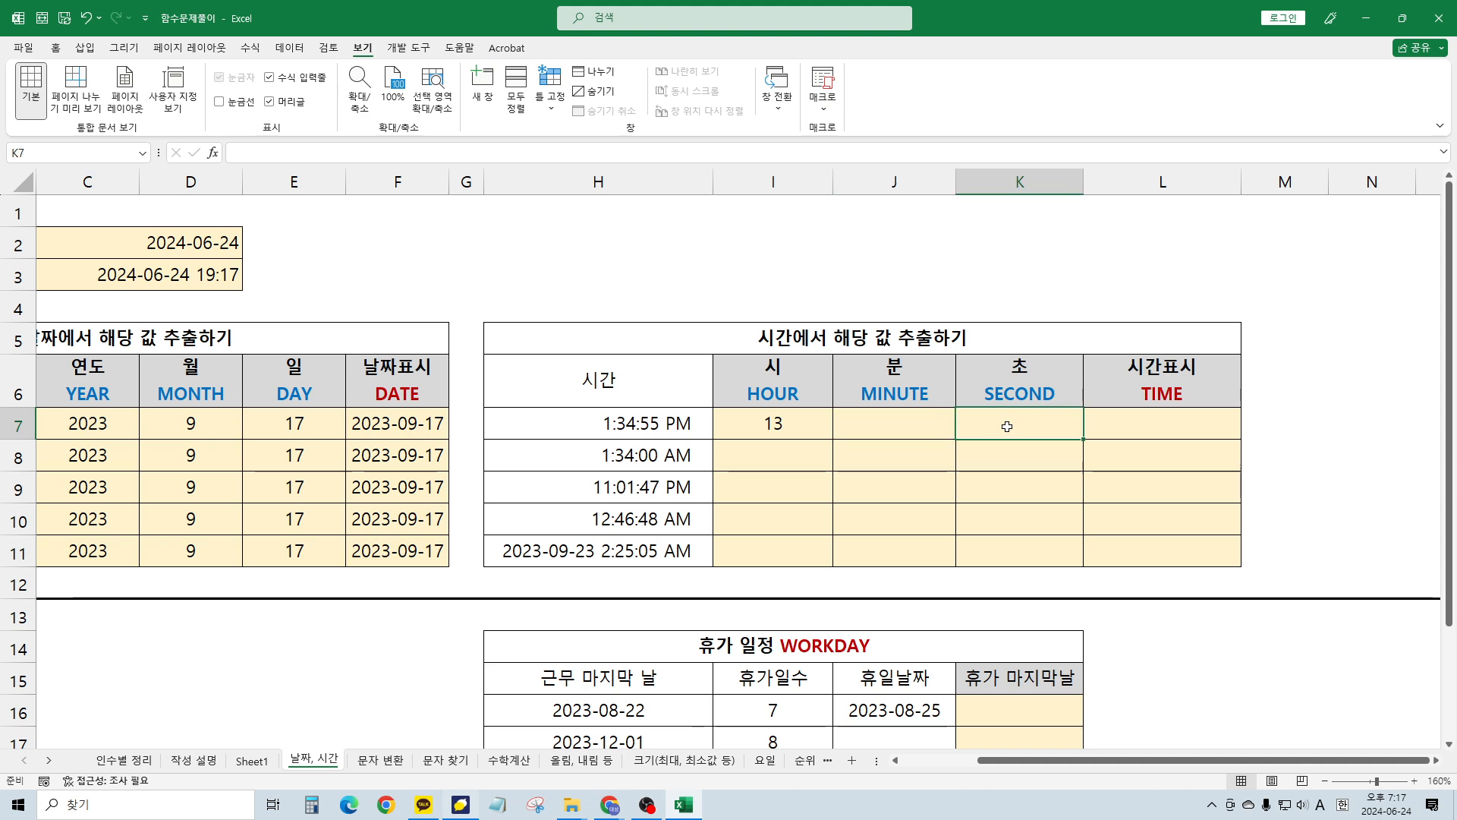
pyautogui.scroll(-1, 882, 449)
pyautogui.press('Home')
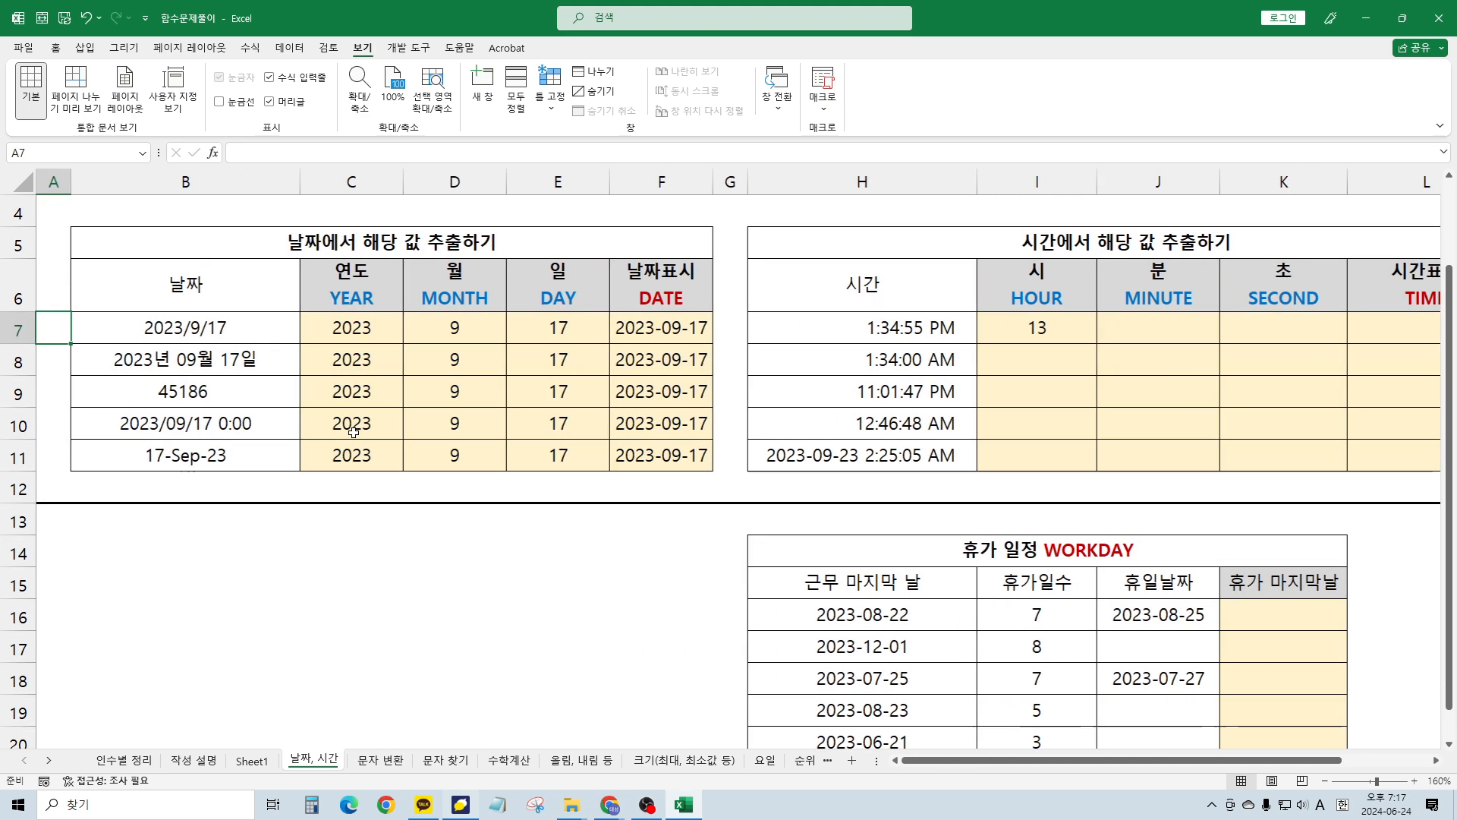
pyautogui.scroll(-1, 1184, 548)
pyautogui.click(940, 483)
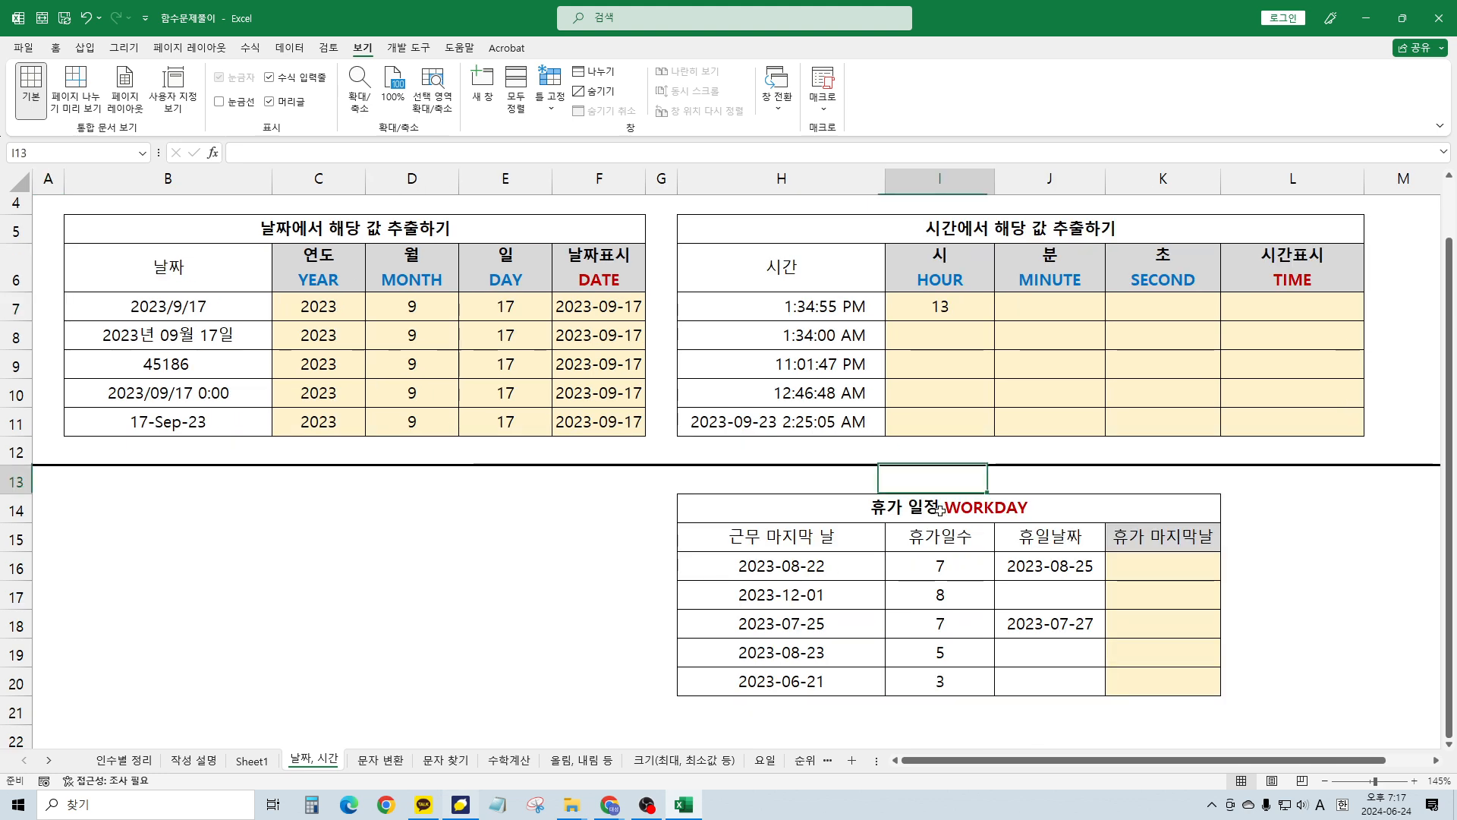
pyautogui.moveTo(1189, 763); pyautogui.dragTo(1230, 764)
pyautogui.click(900, 548)
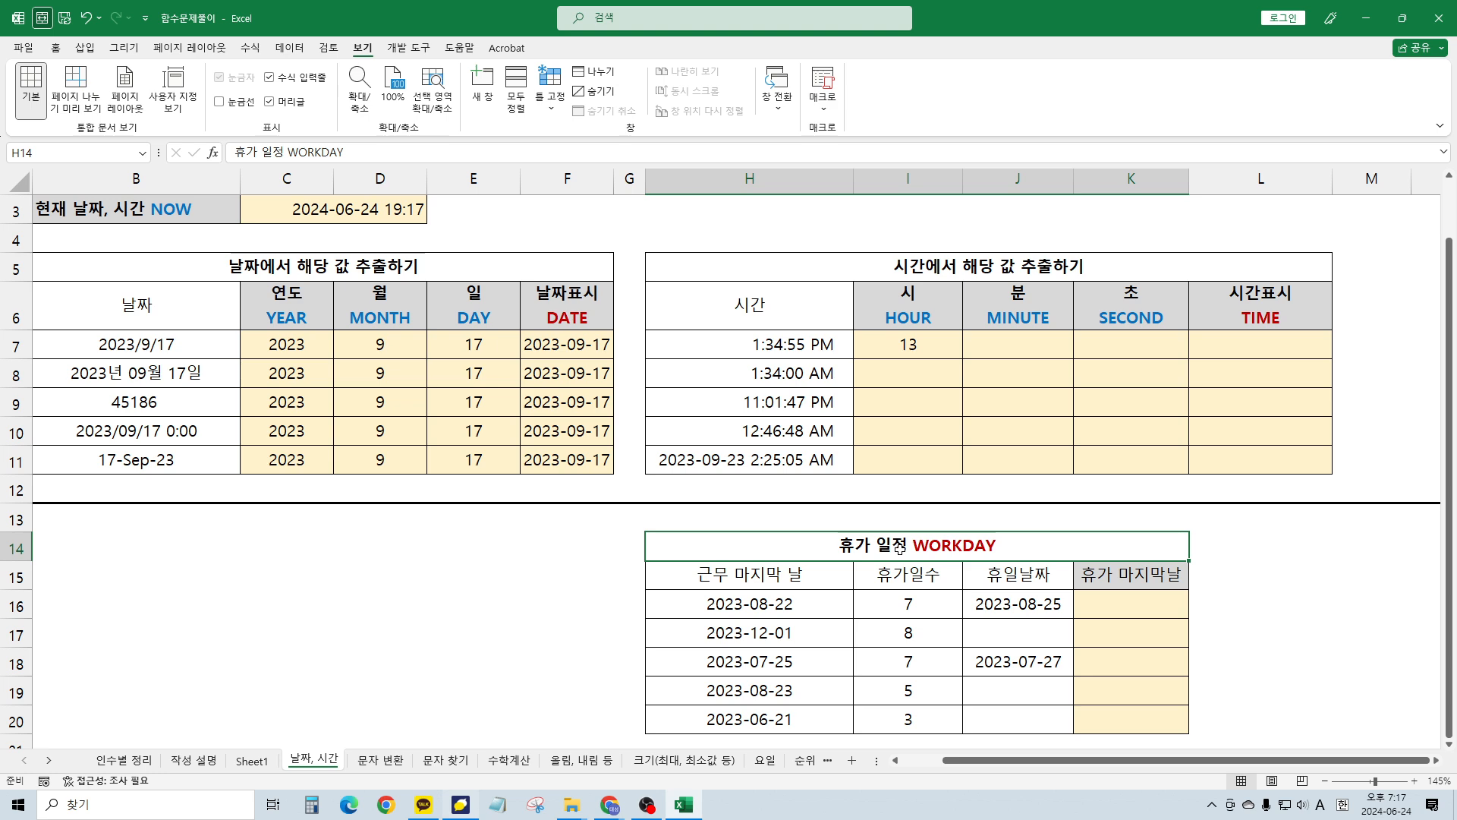
pyautogui.press('Down')
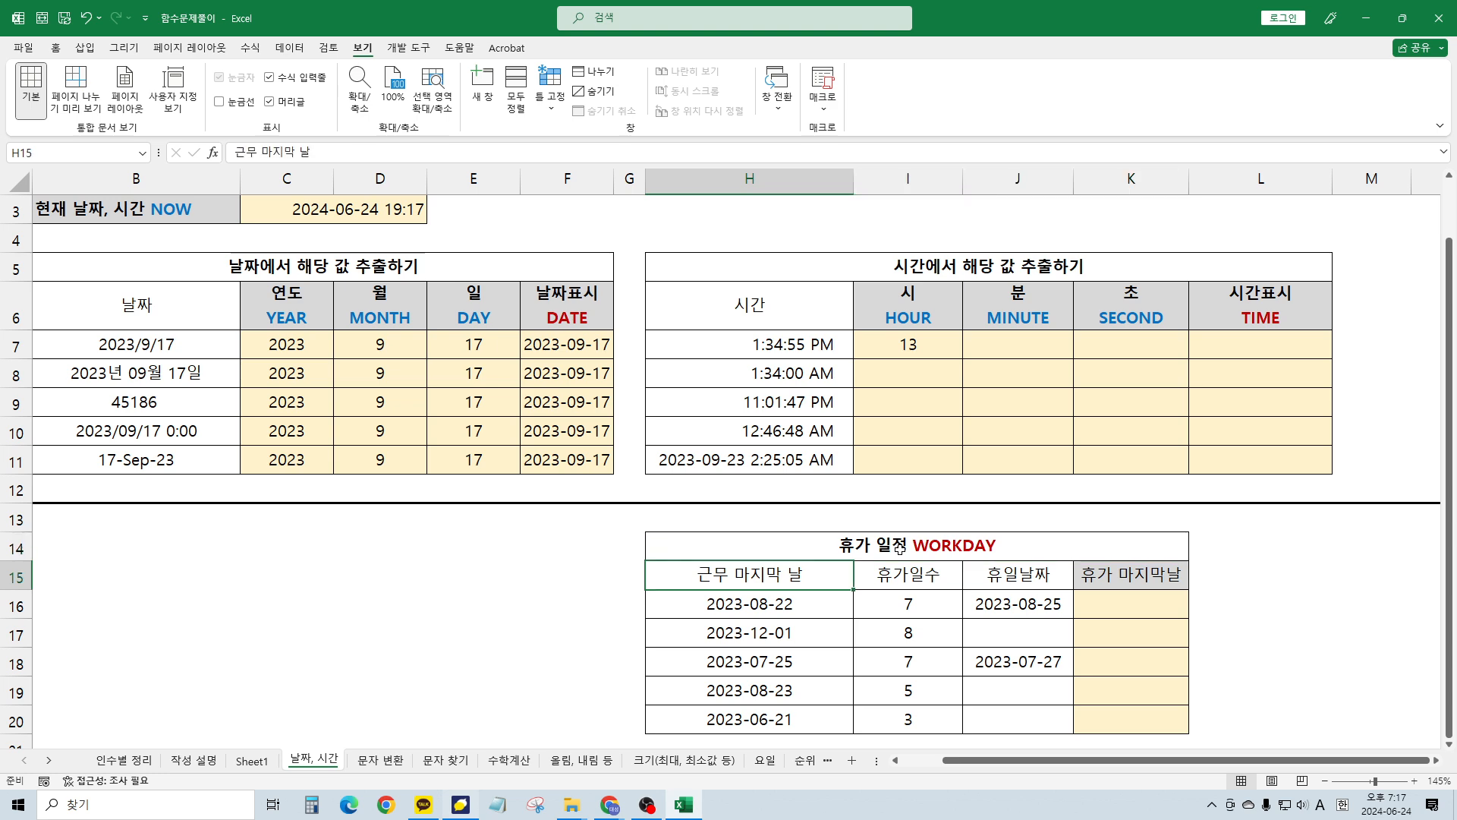
pyautogui.press('Right')
pyautogui.press('Right')
pyautogui.press('Right')
pyautogui.press('Down')
# Enter =WORKDAY(H16, I16) in K16, returning 2023-08-31
pyautogui.write('=')
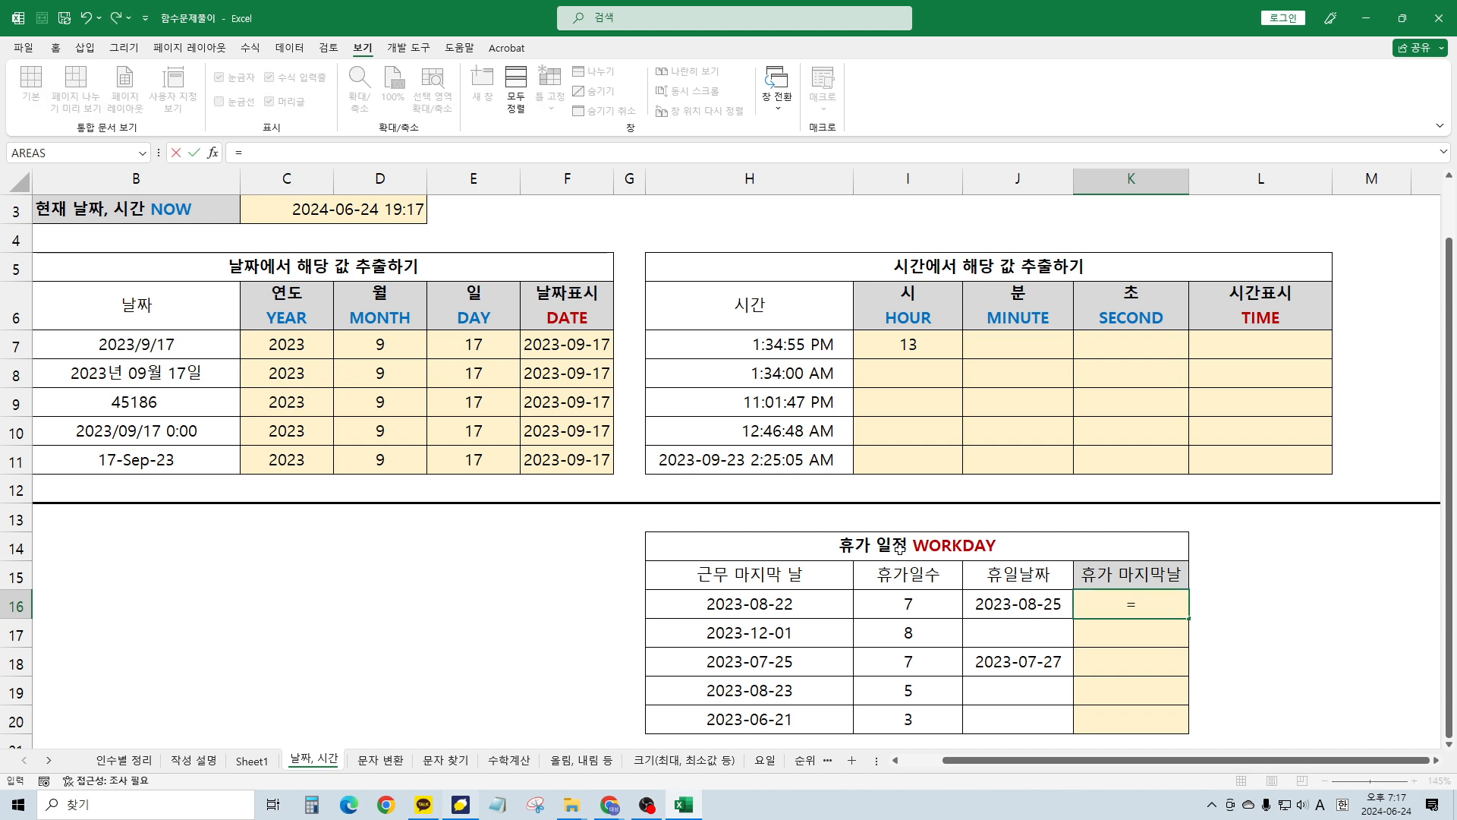
pyautogui.write('workday')
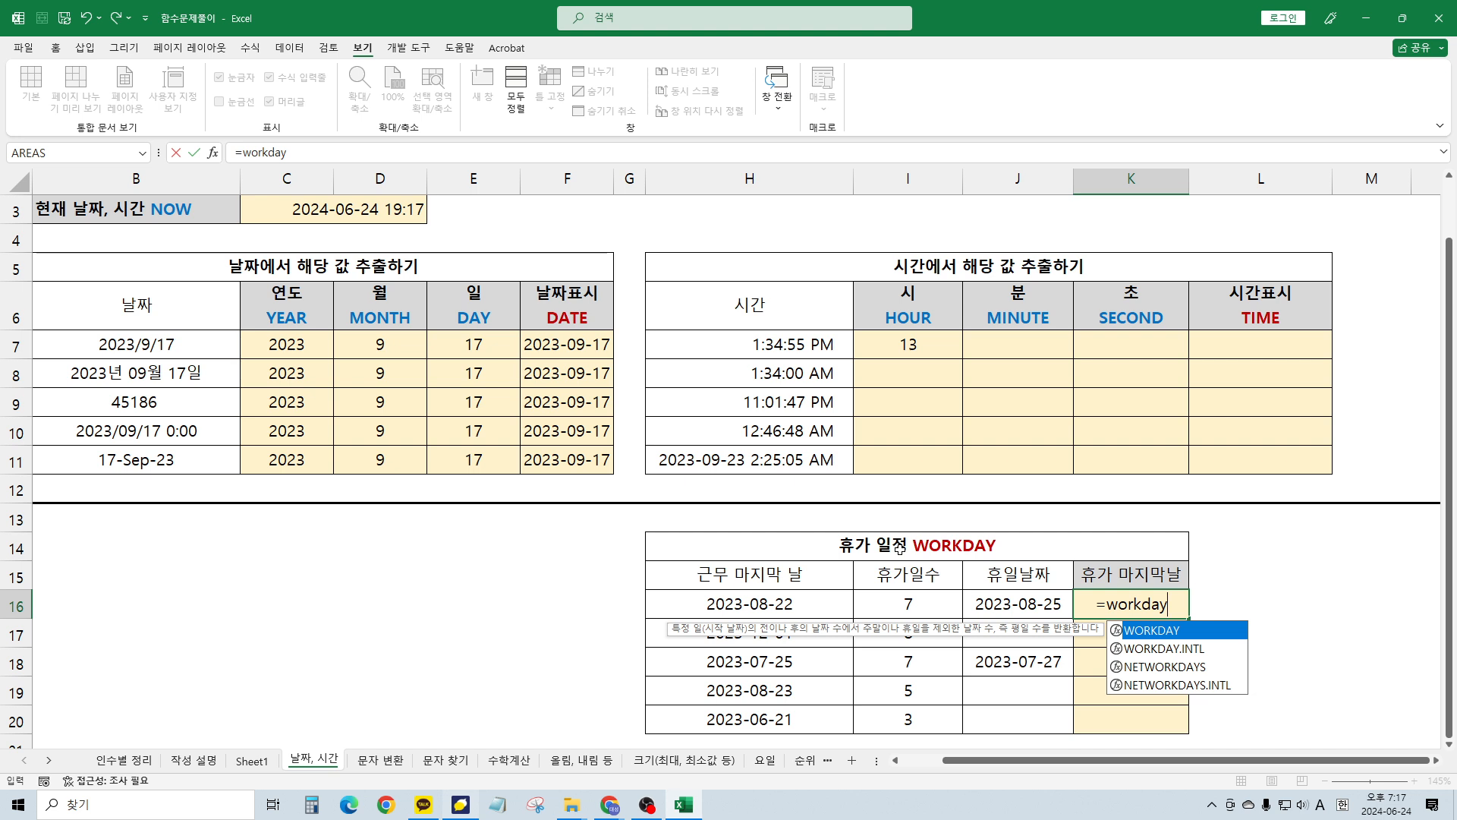
pyautogui.write('(')
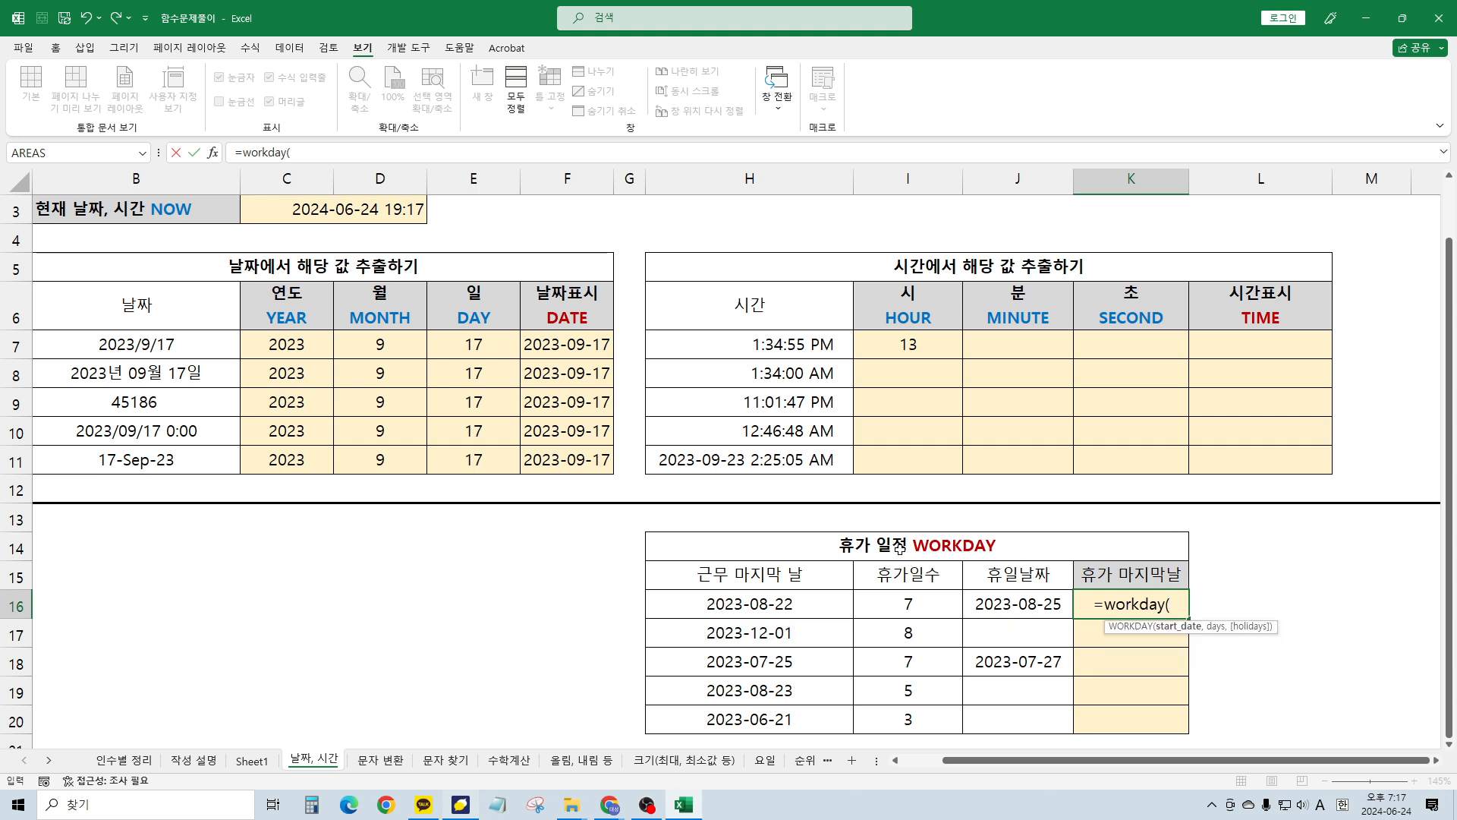
pyautogui.scroll(-1, 911, 523)
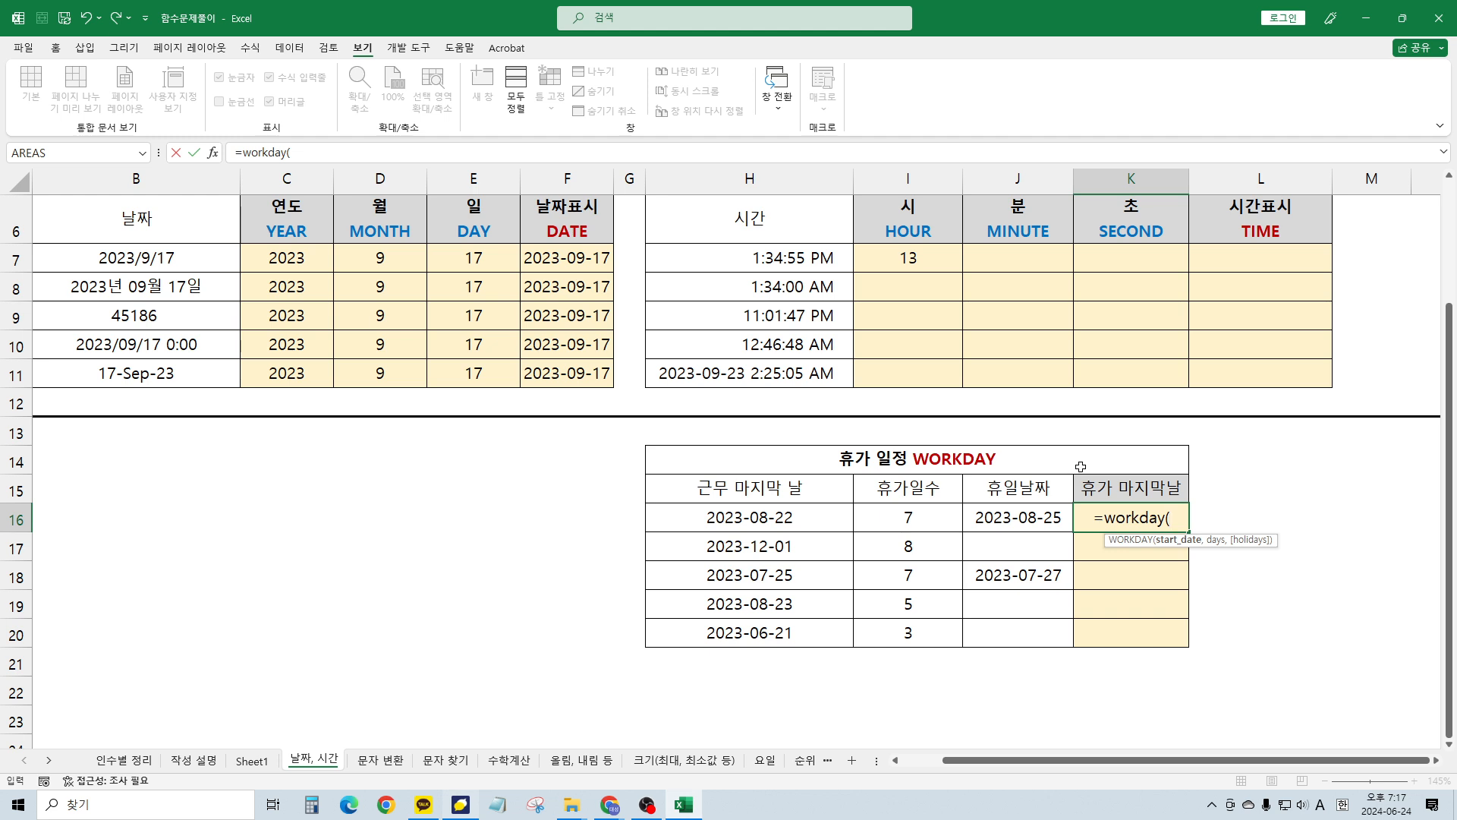
pyautogui.click(727, 517)
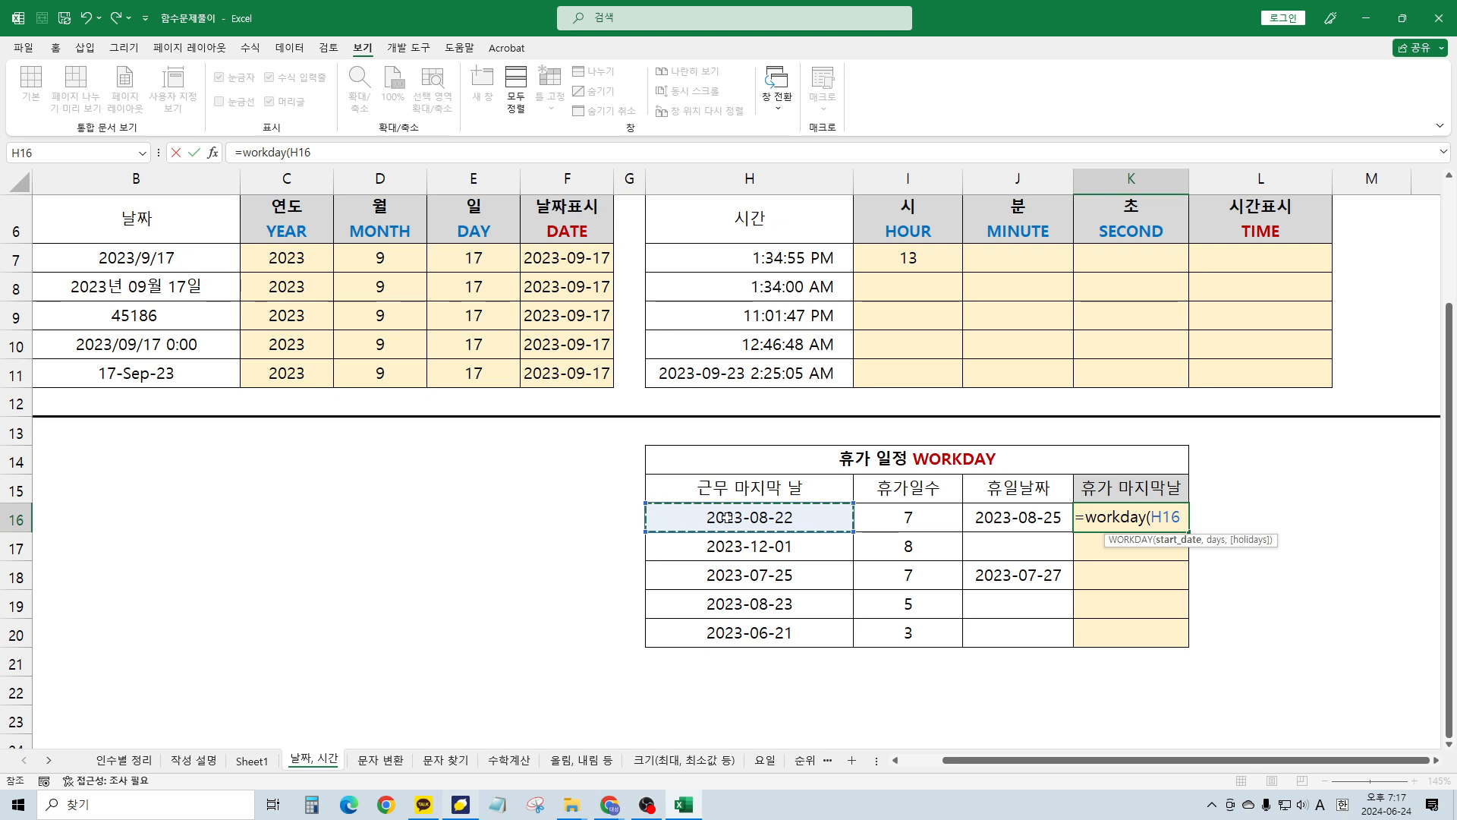
pyautogui.write(',')
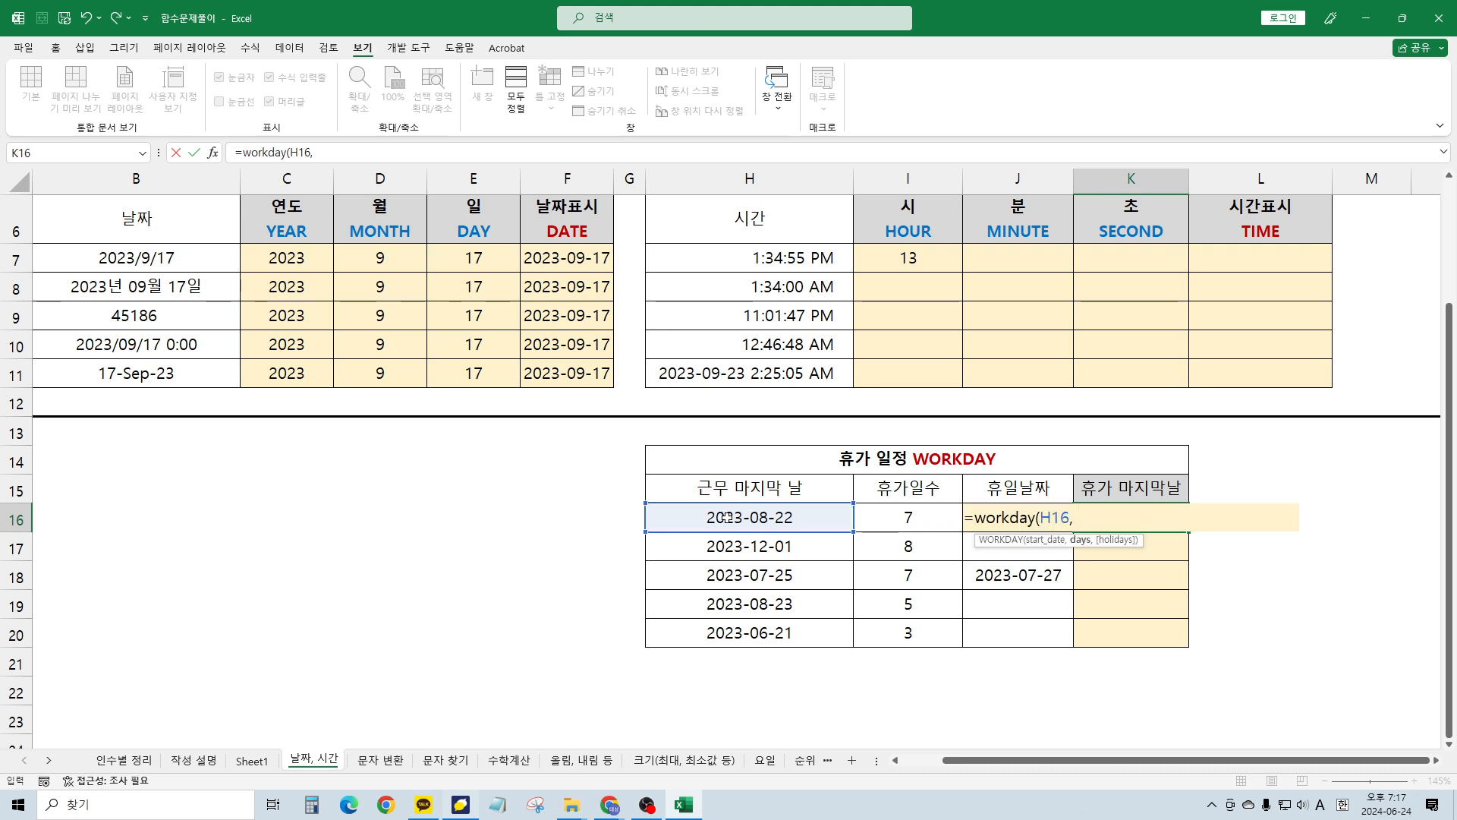
pyautogui.click(896, 518)
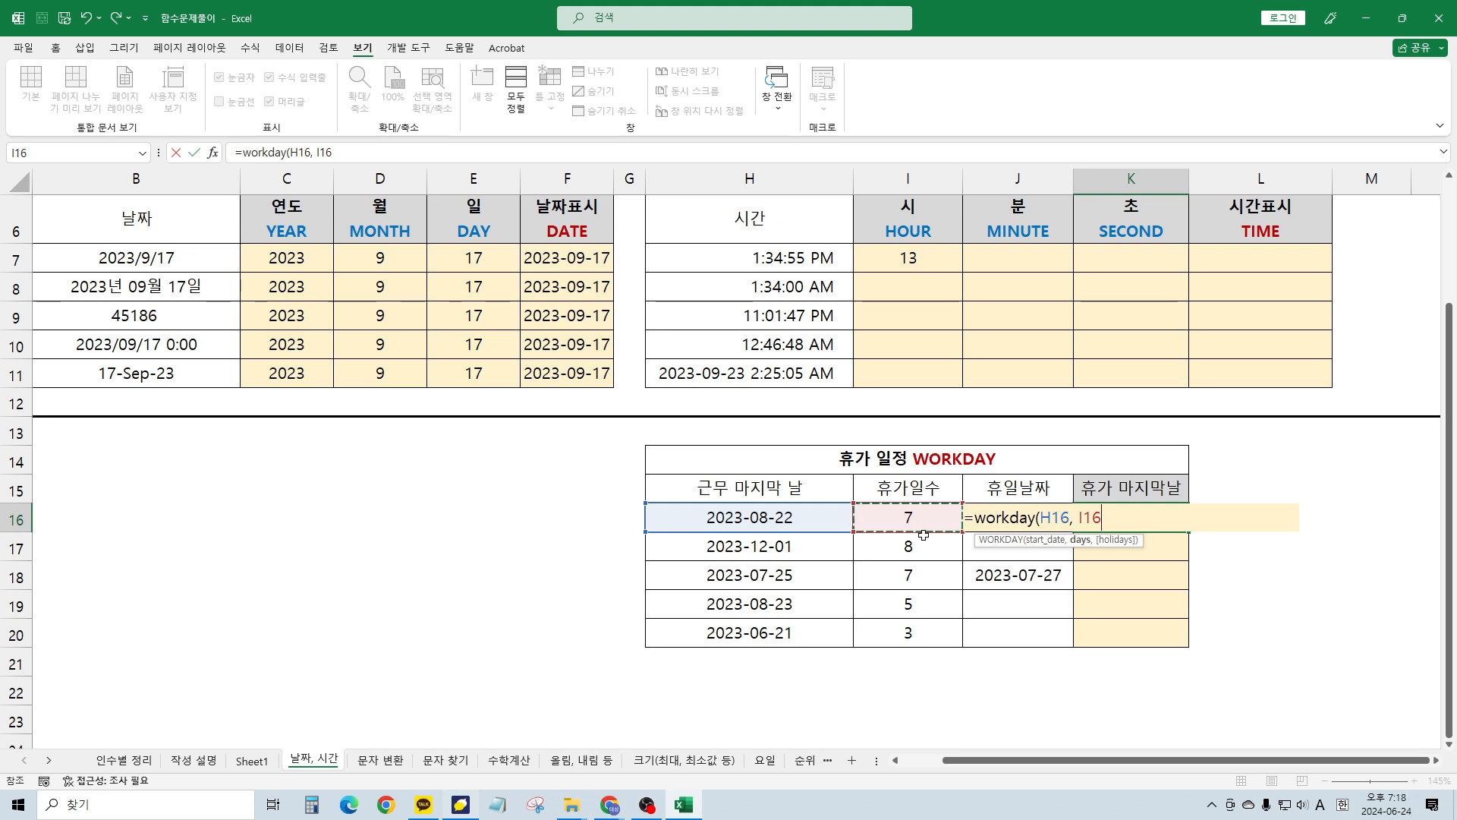
pyautogui.write(')')
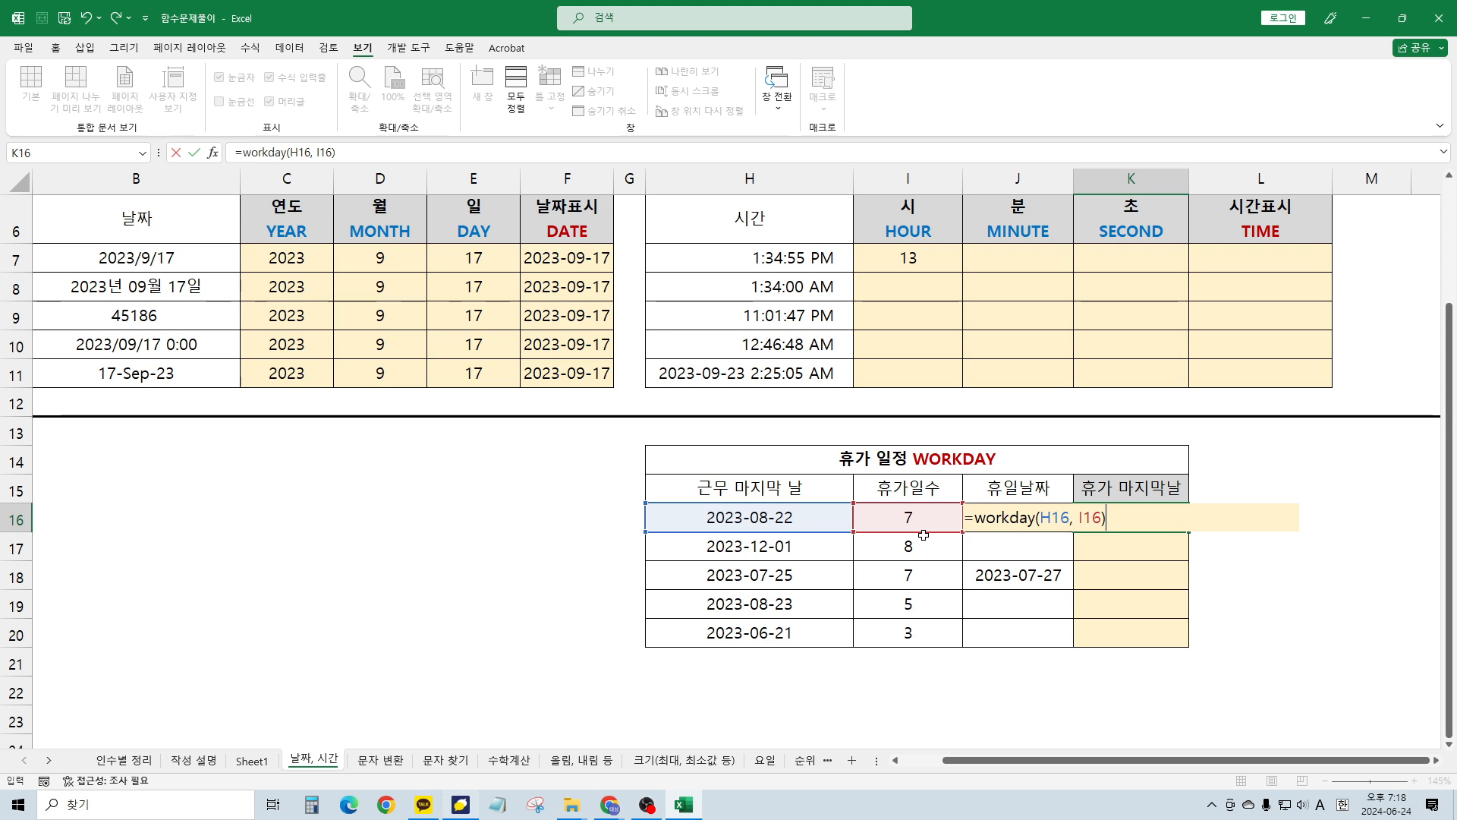
pyautogui.hotkey('ctrl', 'Return')
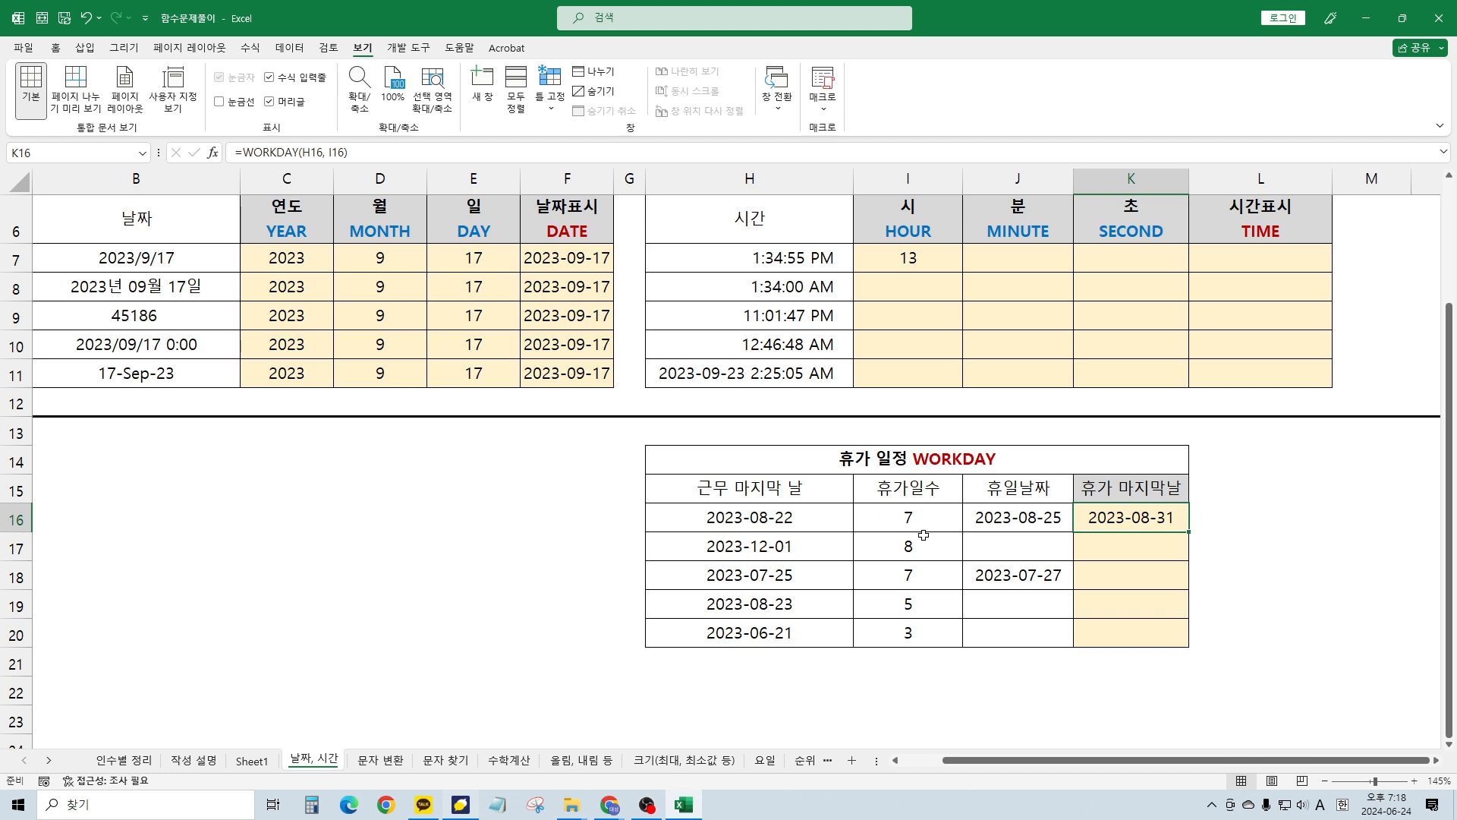
pyautogui.press('Left')
pyautogui.press('Right')
# Re-commit K16's WORKDAY formula by retyping its closing parenthesis, keeping 2023-08-31
pyautogui.press('F2')
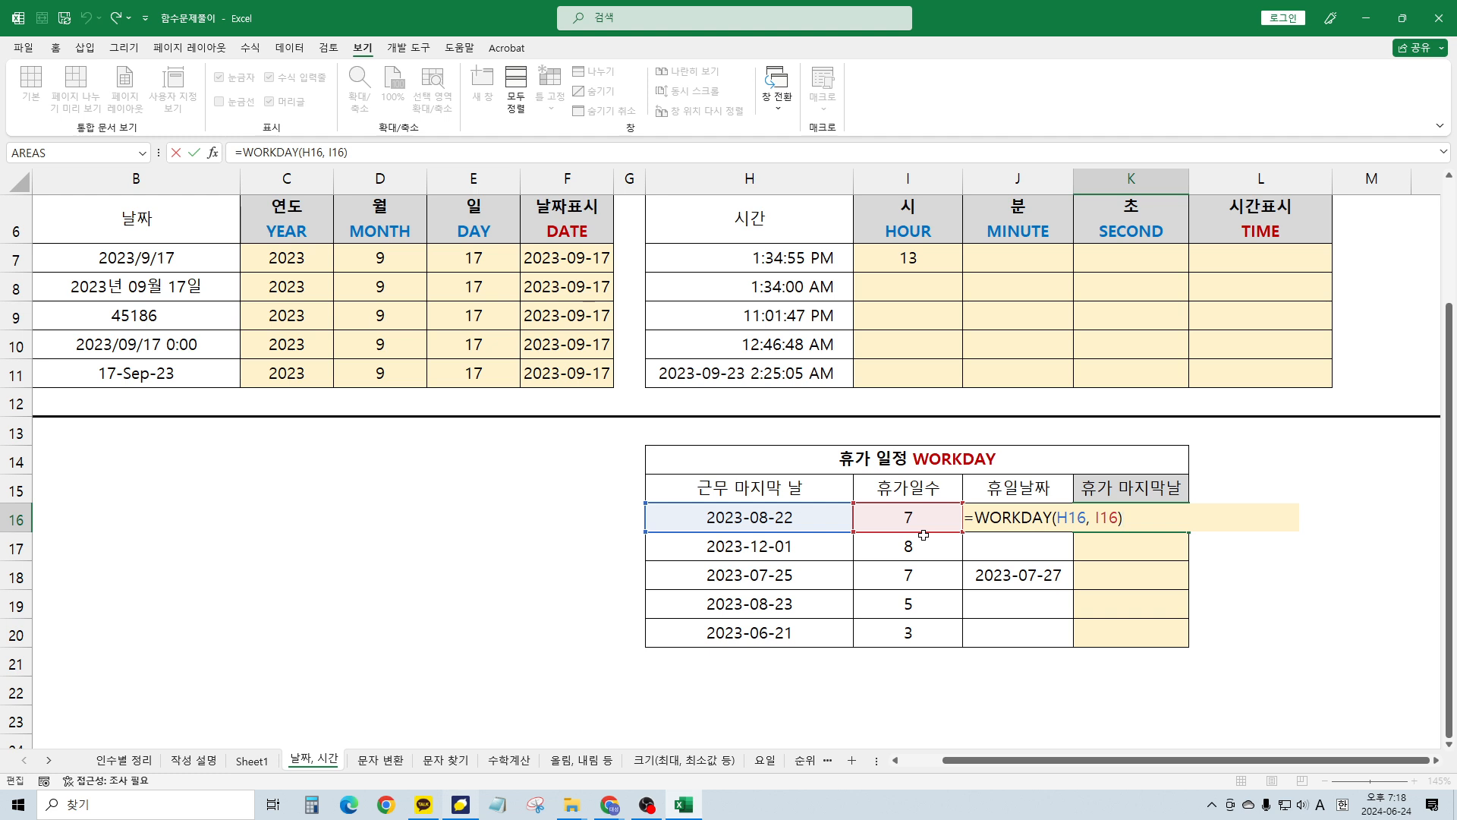
pyautogui.press('BackSpace')
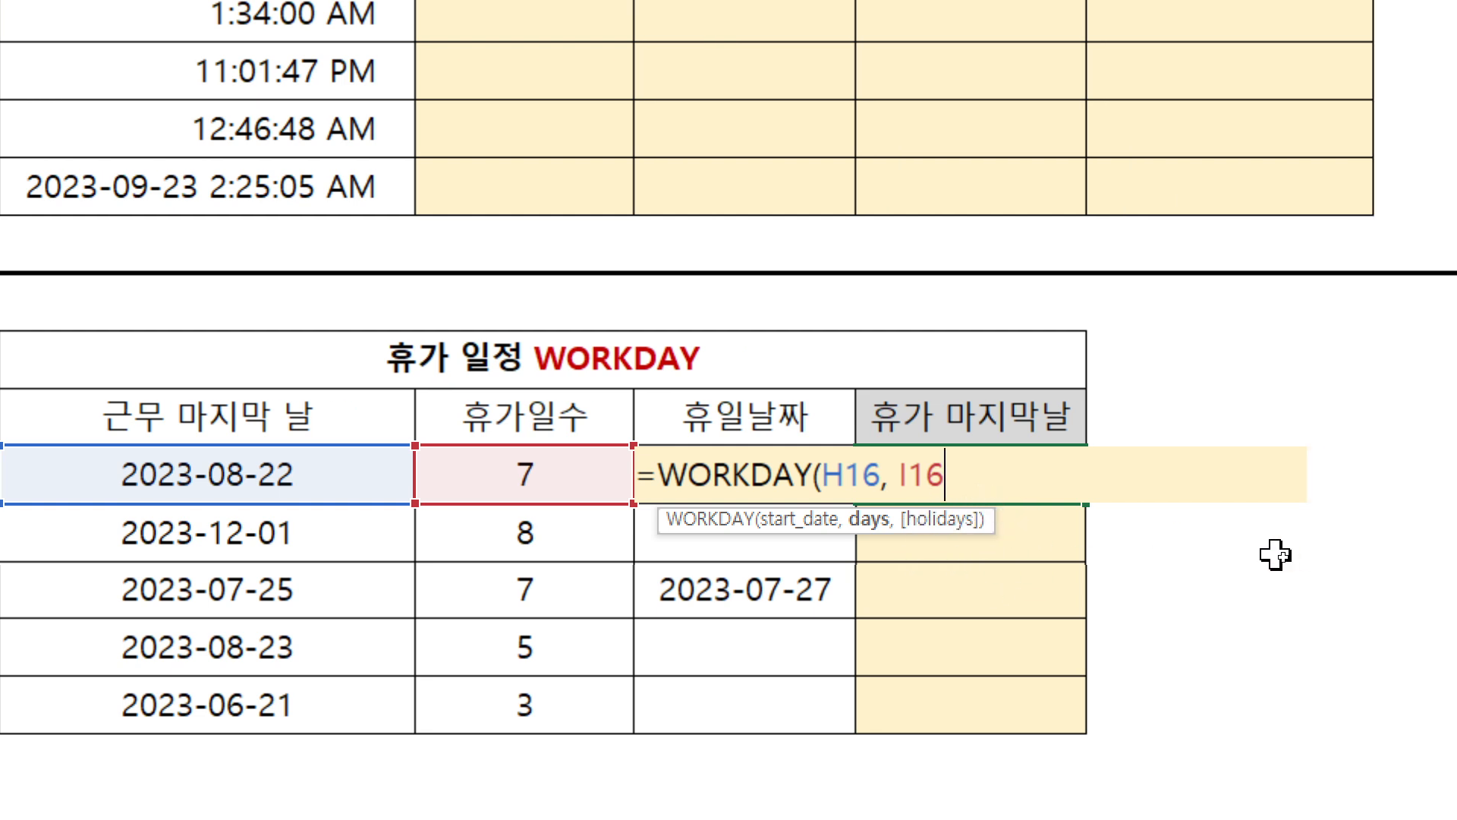
pyautogui.write(')')
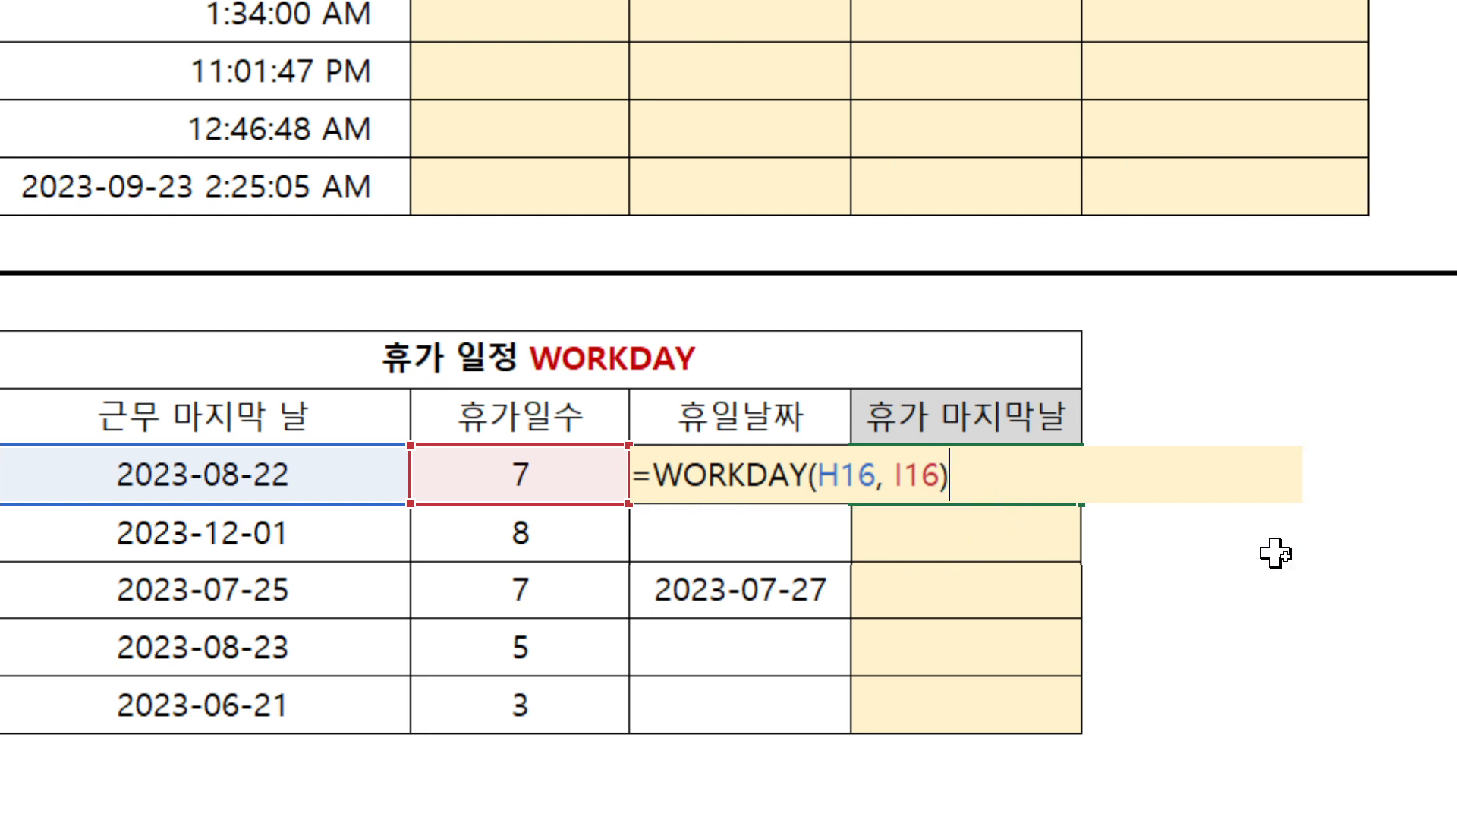
pyautogui.press('Return')
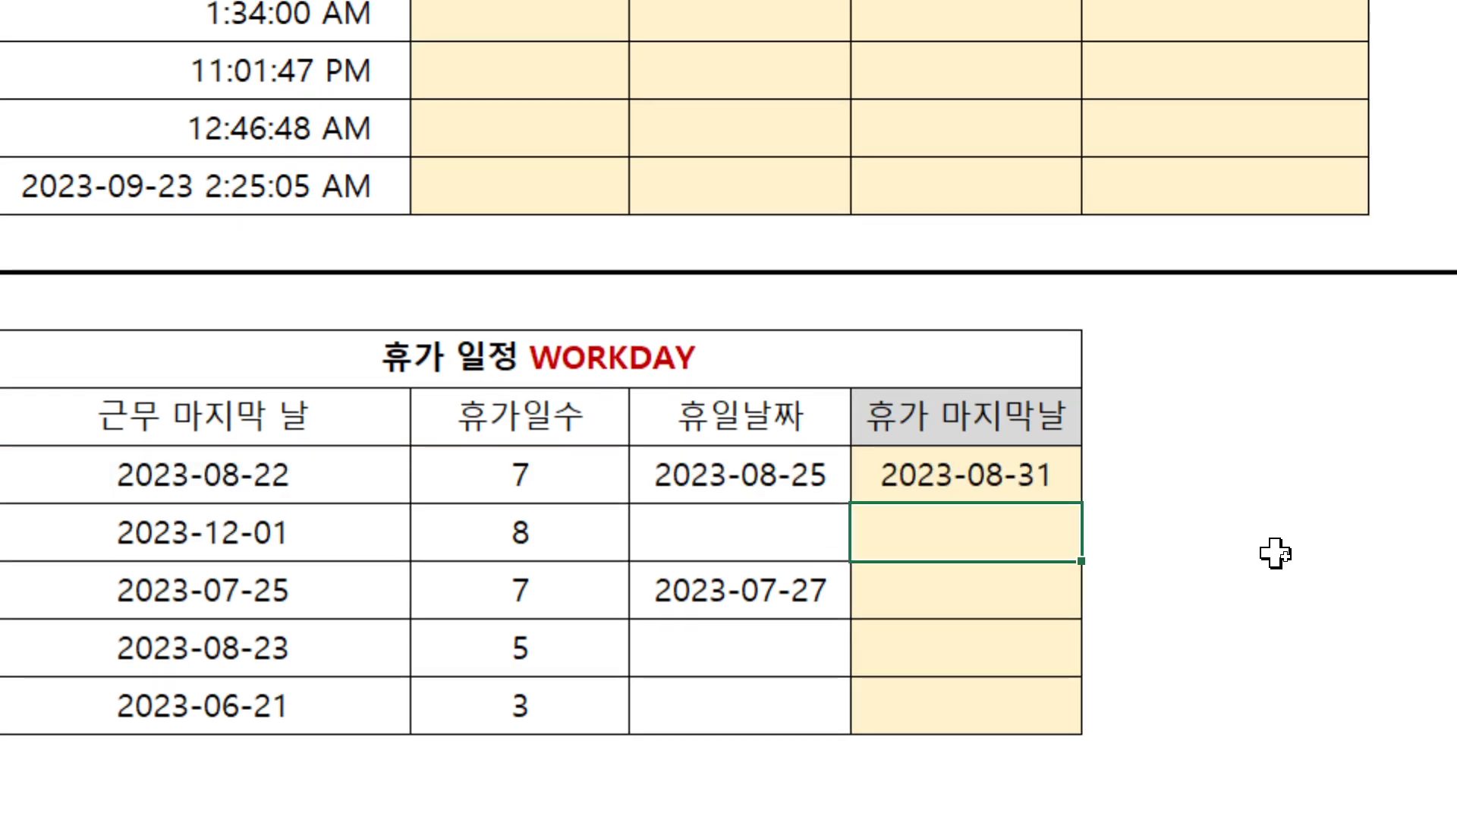
pyautogui.click(934, 469)
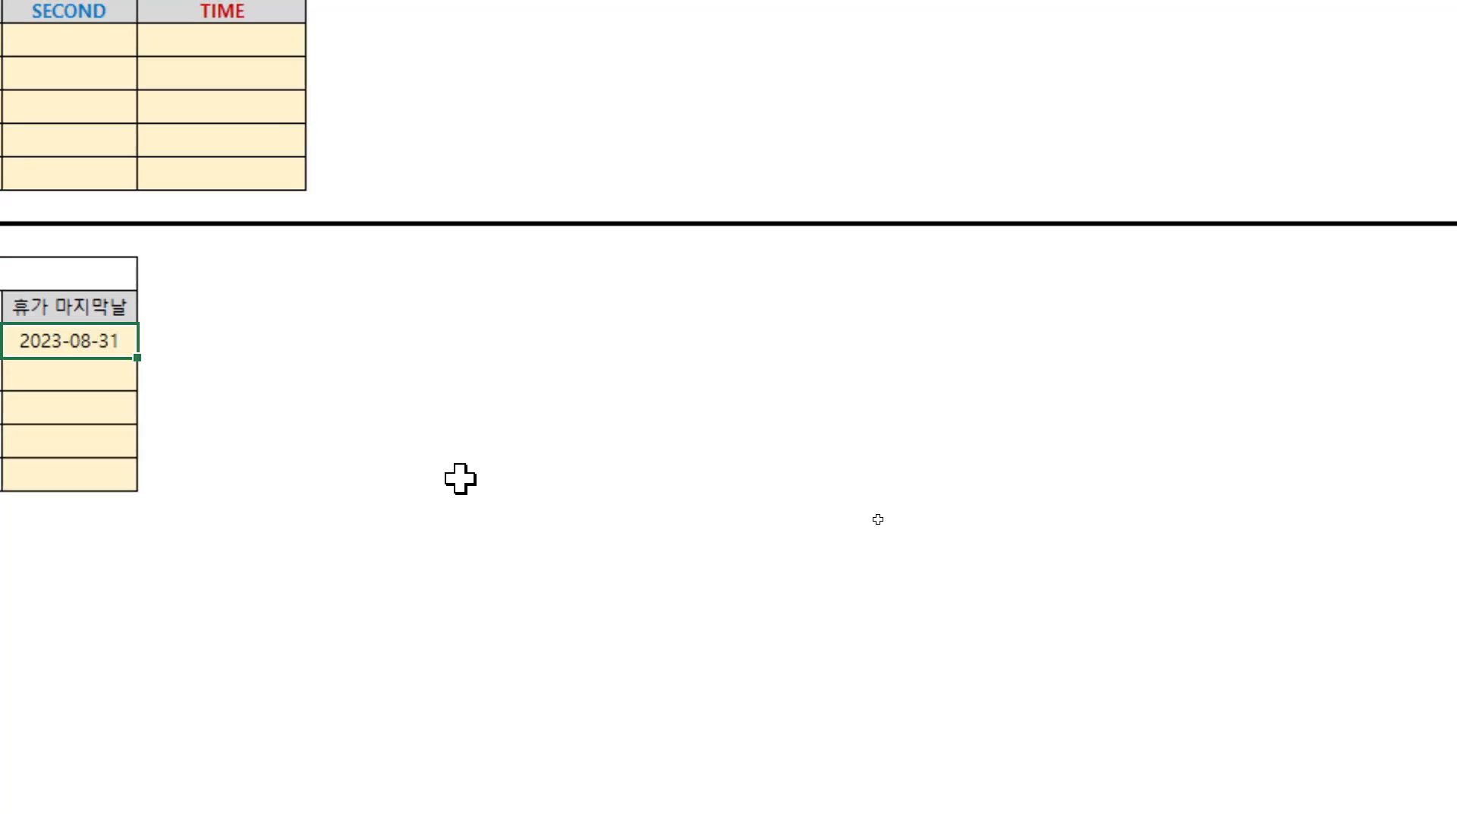
# Switch to the 문자 변환 sheet
pyautogui.click(460, 479)
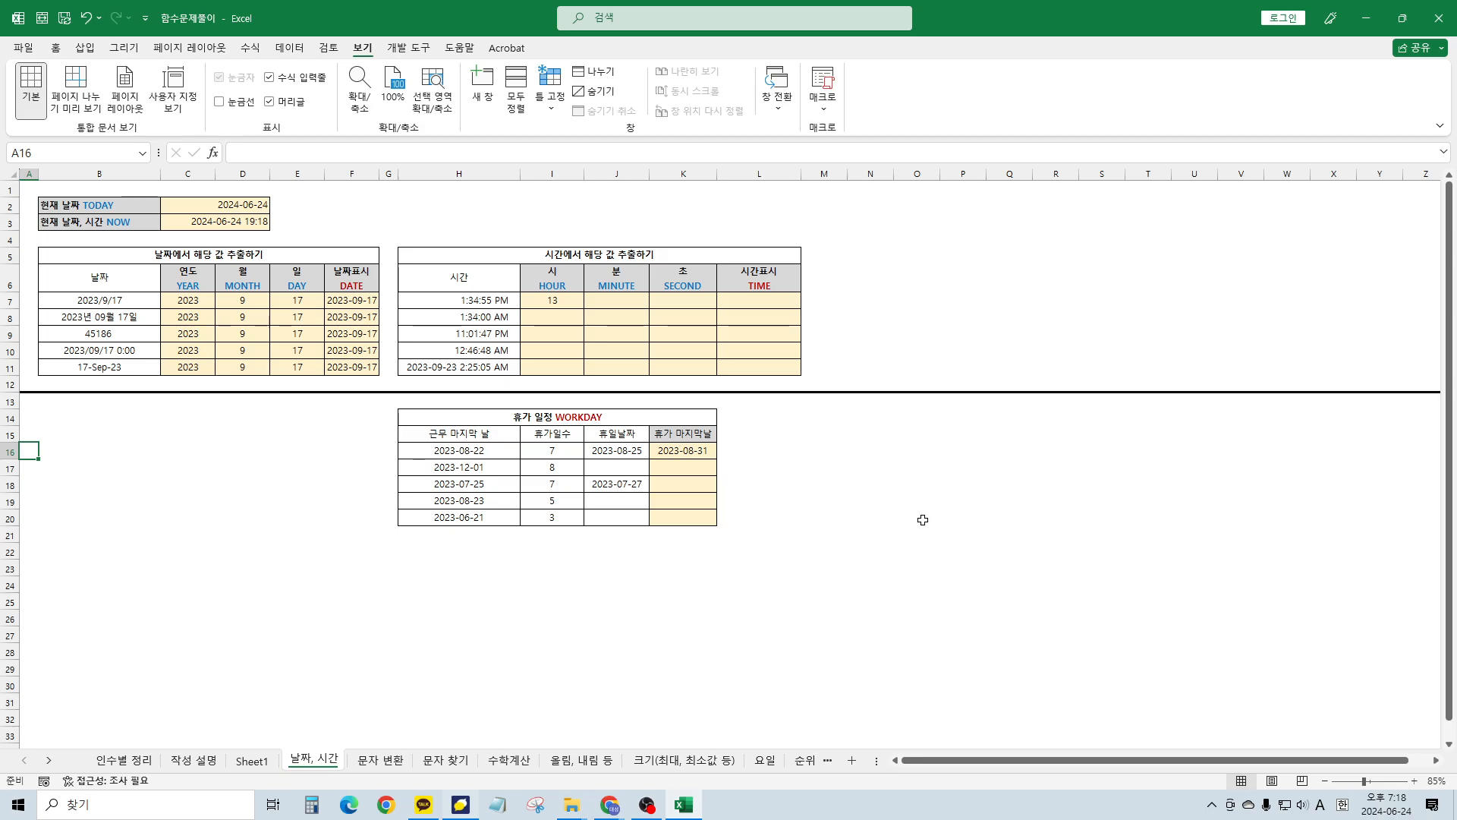
pyautogui.click(506, 471)
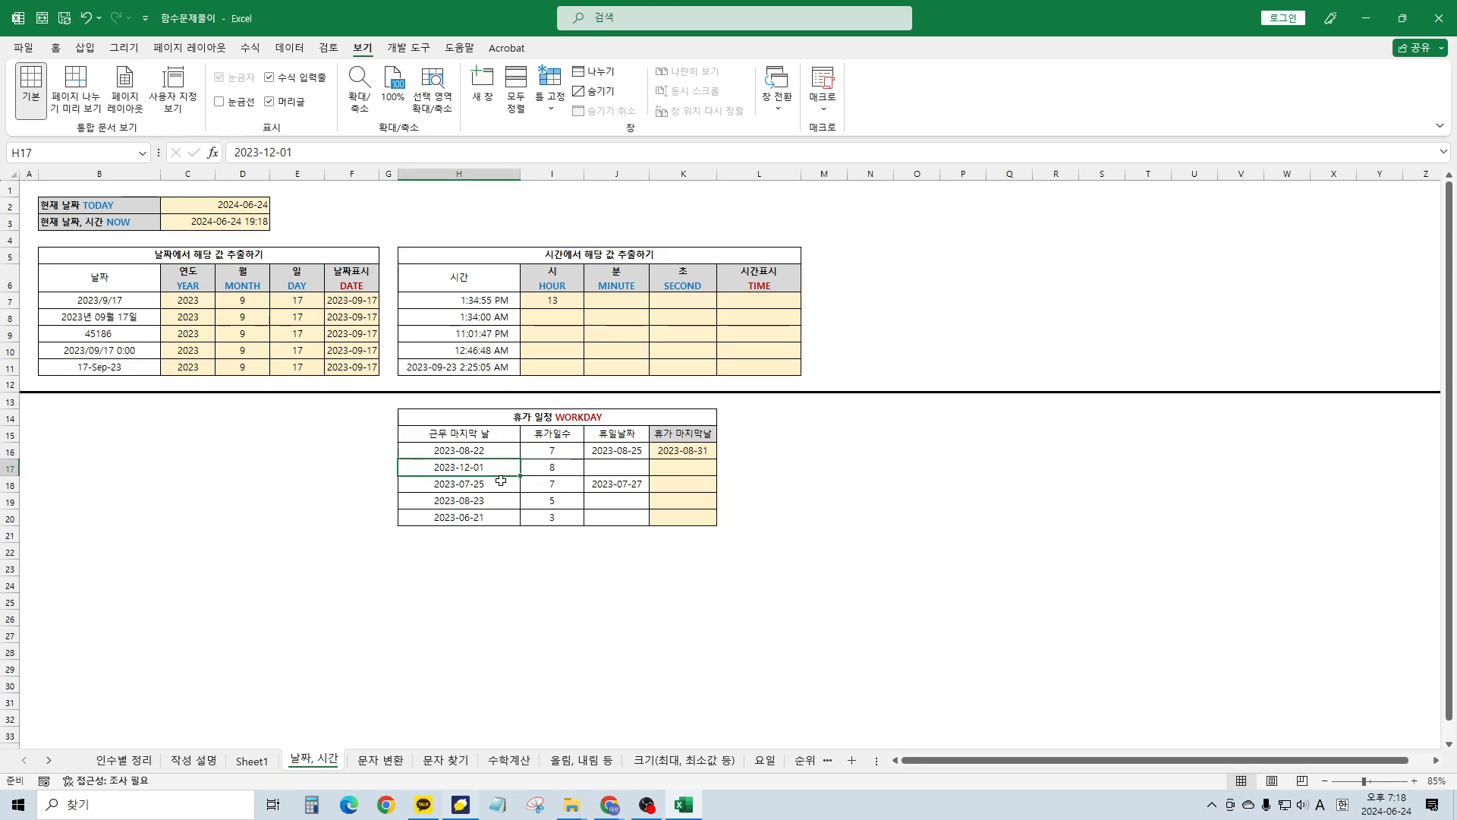
pyautogui.click(266, 382)
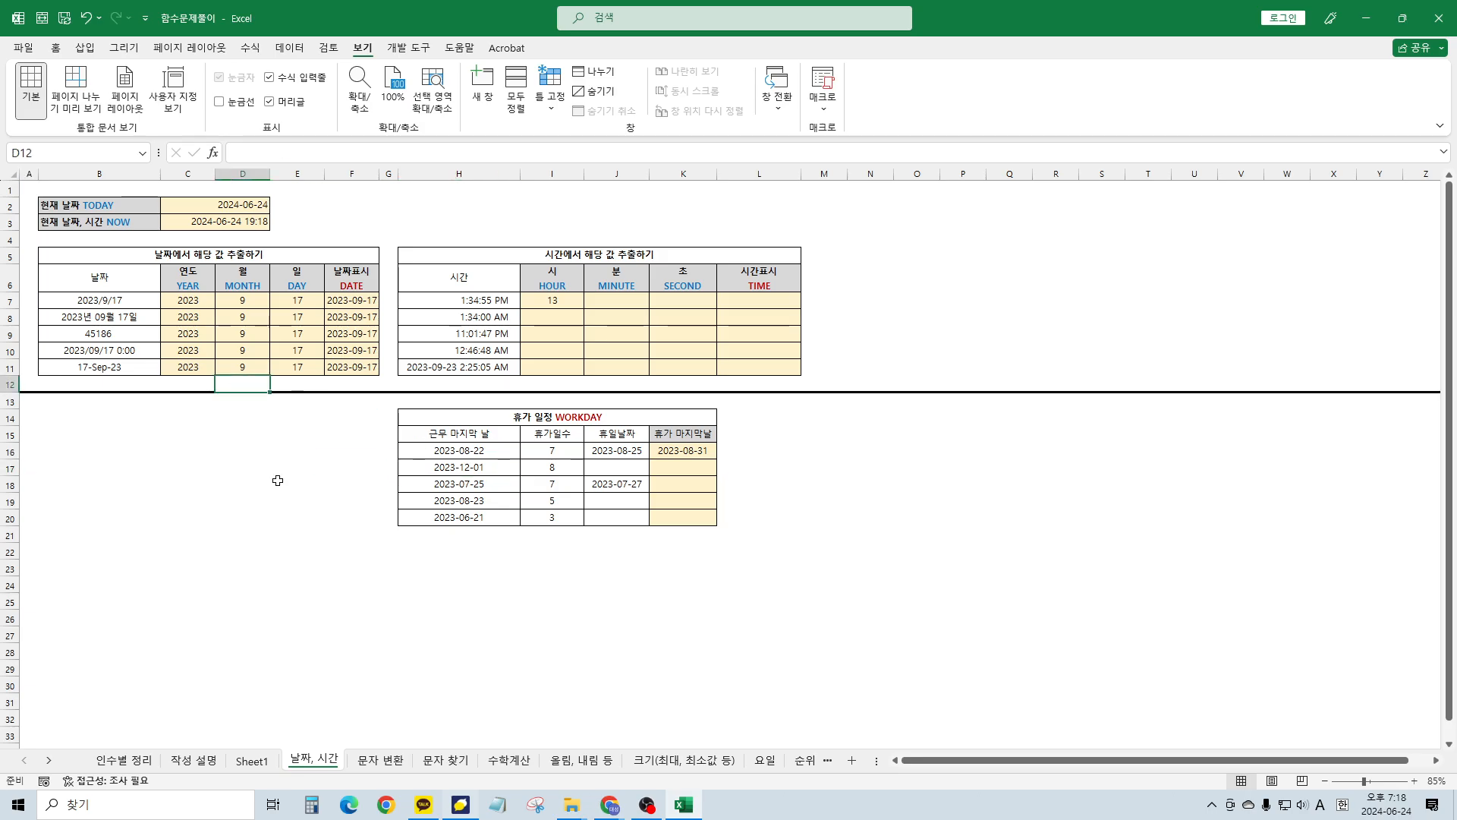
pyautogui.click(357, 760)
# Enter =PROPER(B4) in C4 so publisher becomes Publisher
pyautogui.click(188, 260)
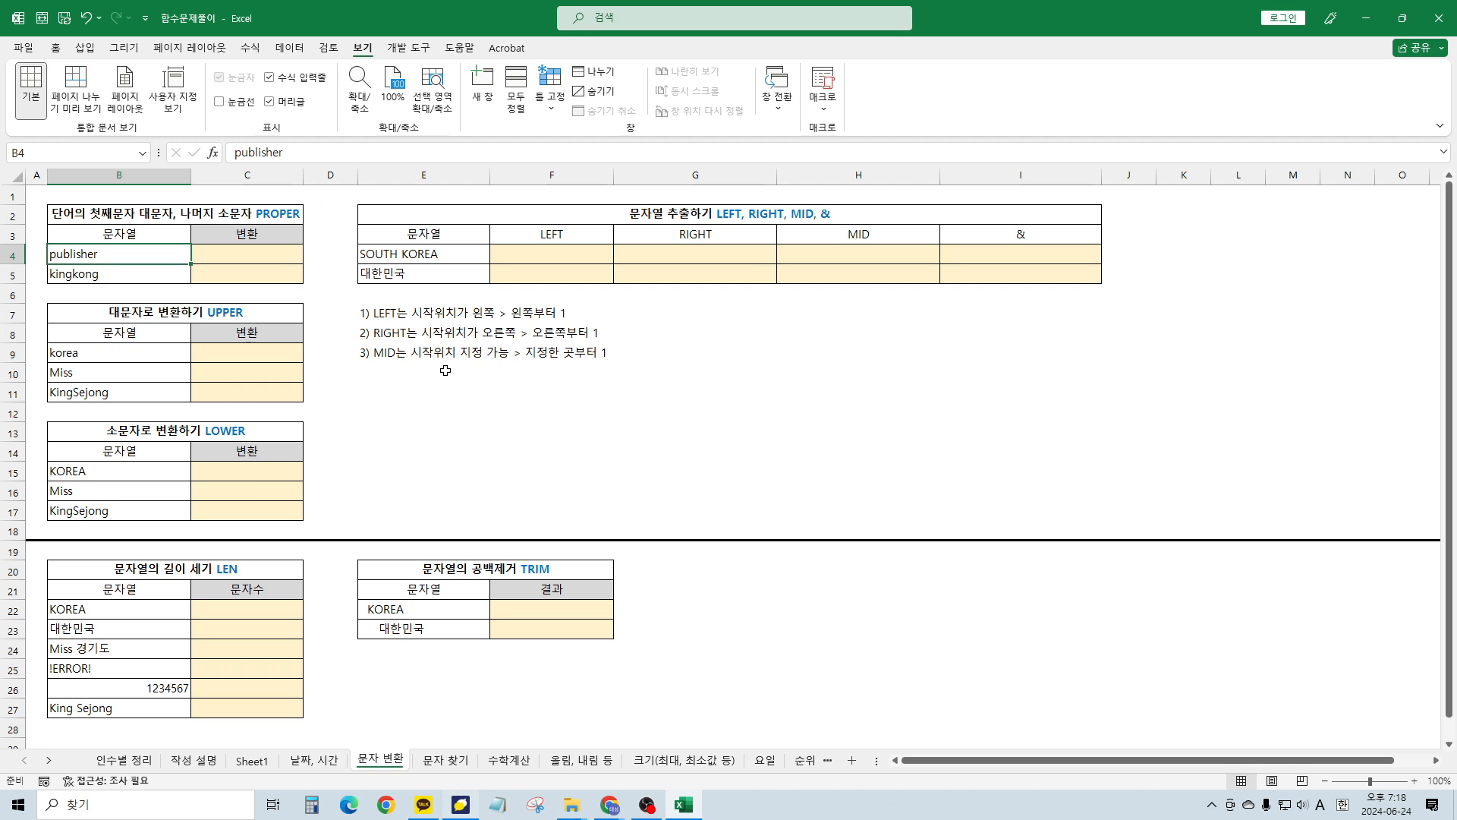
pyautogui.click(190, 312)
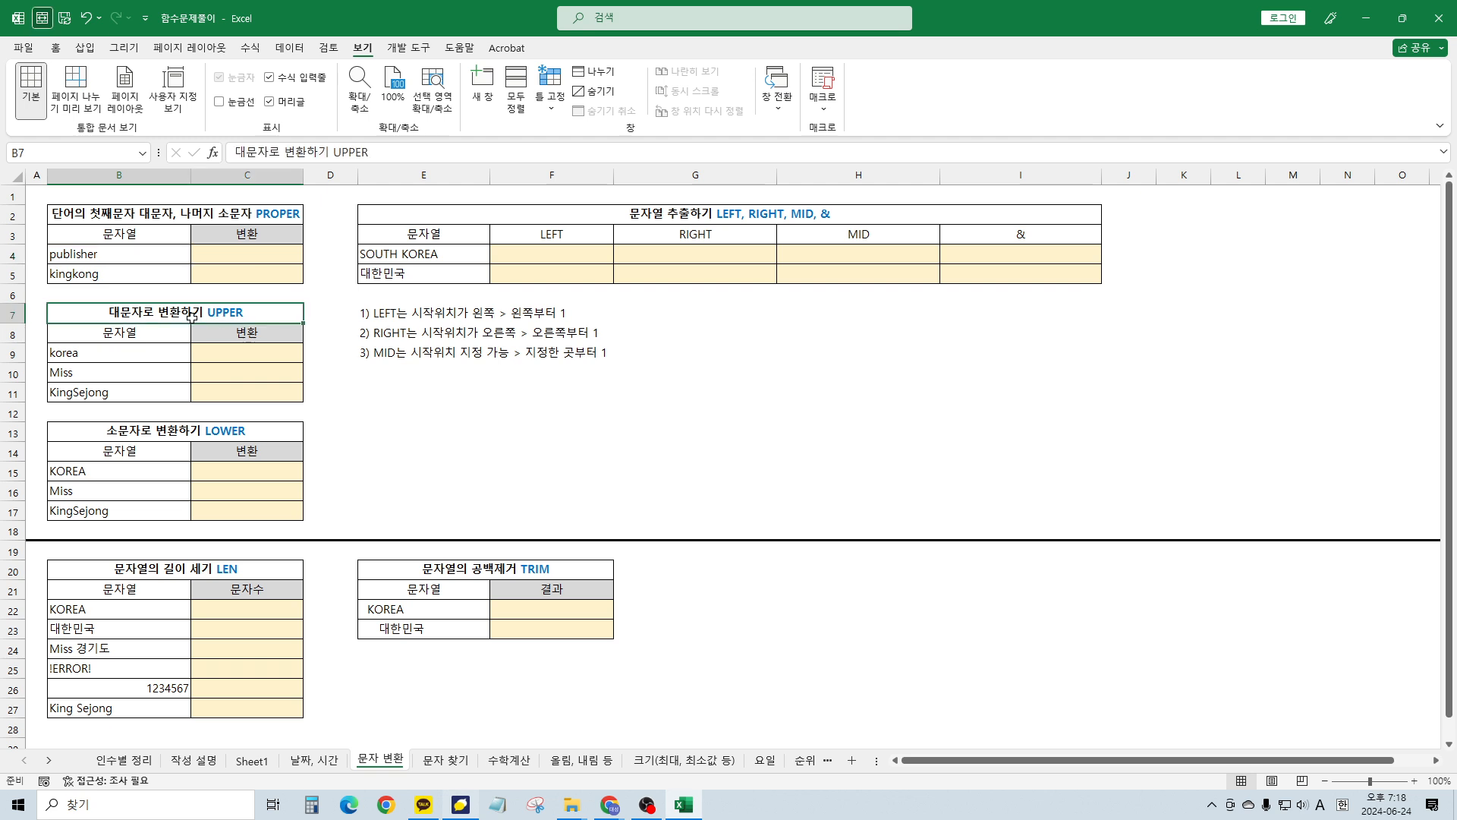
pyautogui.scroll(3, 211, 332)
pyautogui.scroll(1, 212, 369)
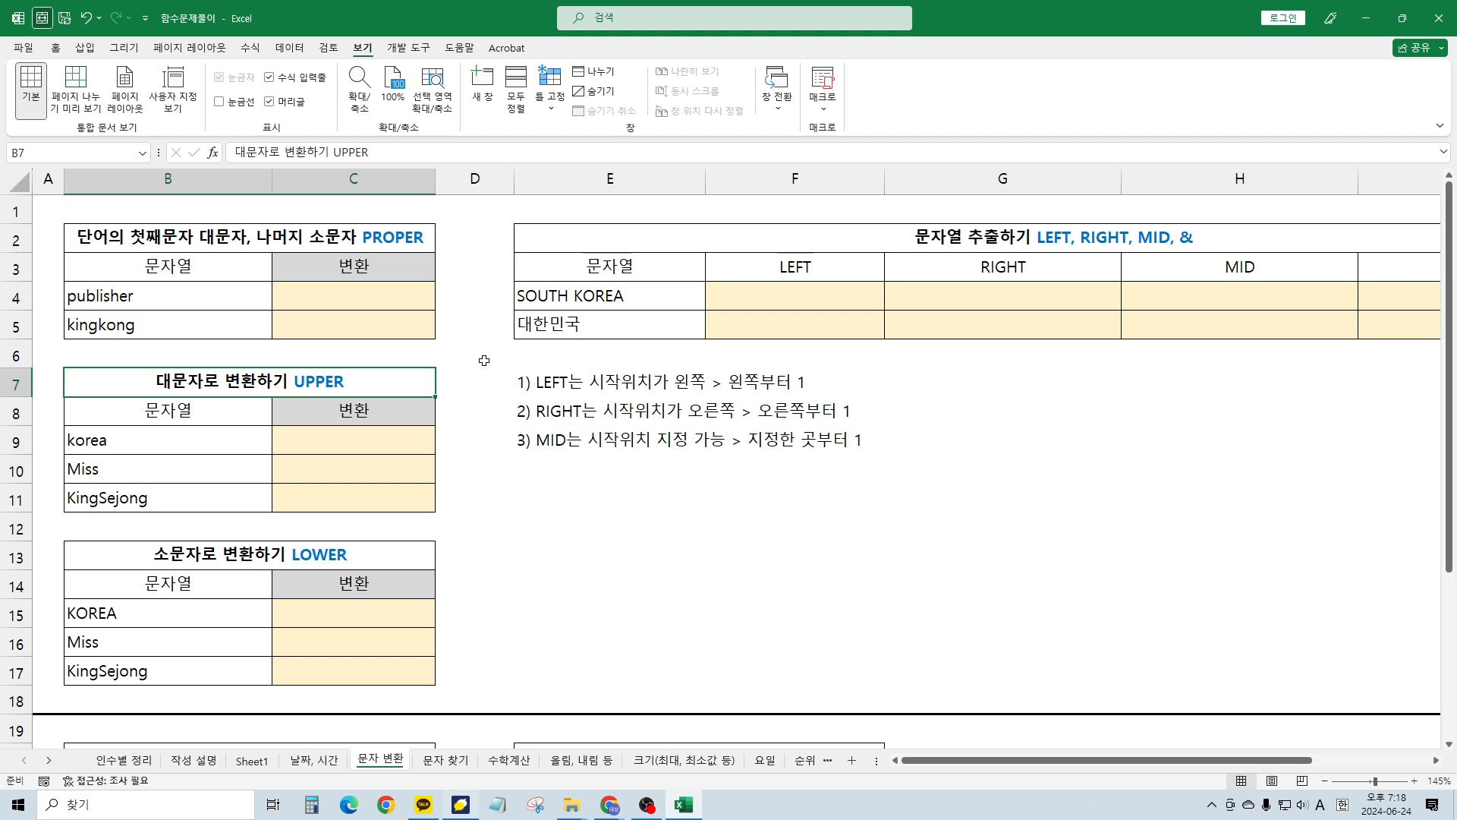
pyautogui.click(506, 389)
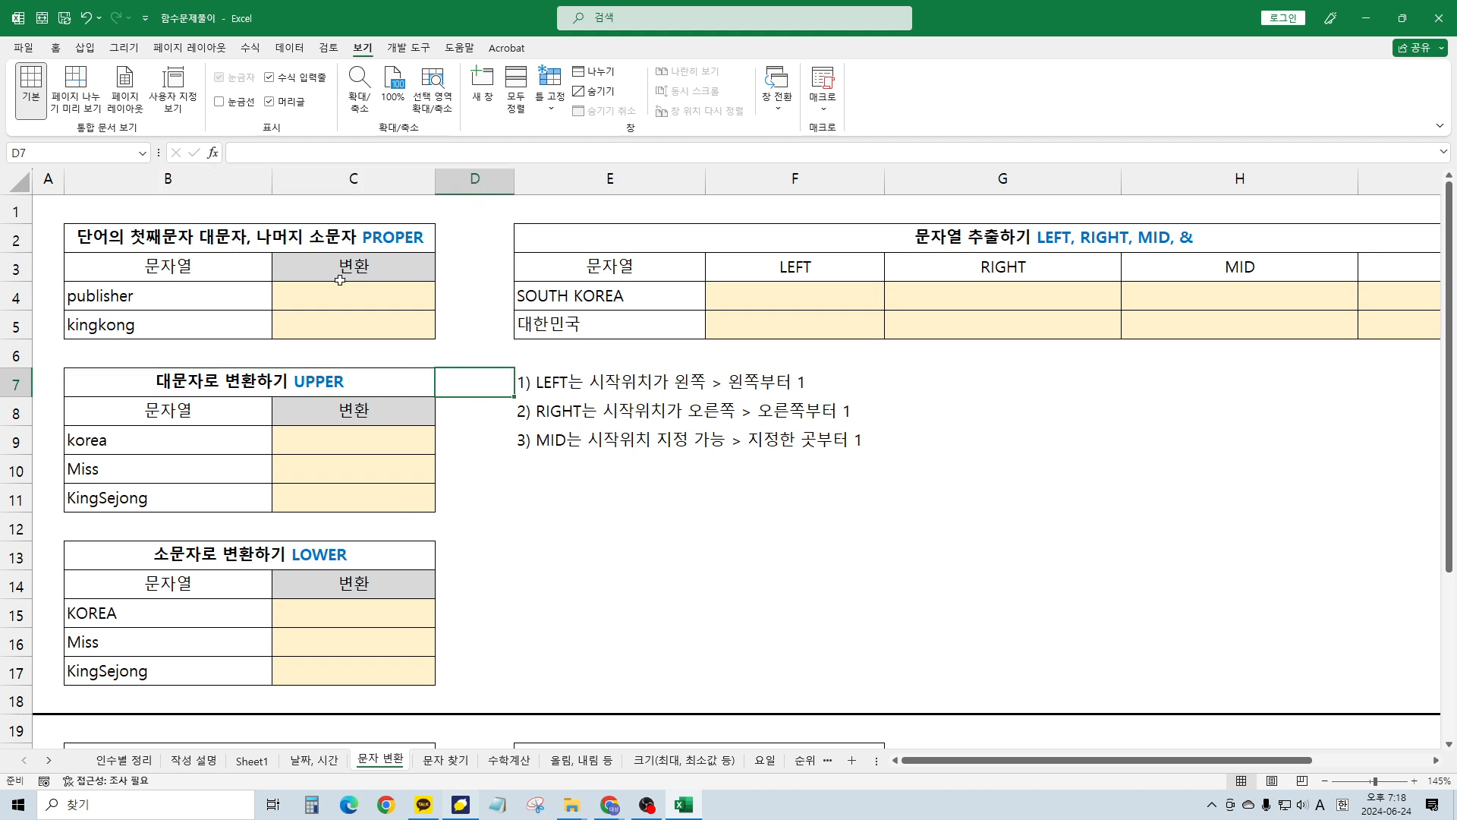
pyautogui.click(379, 300)
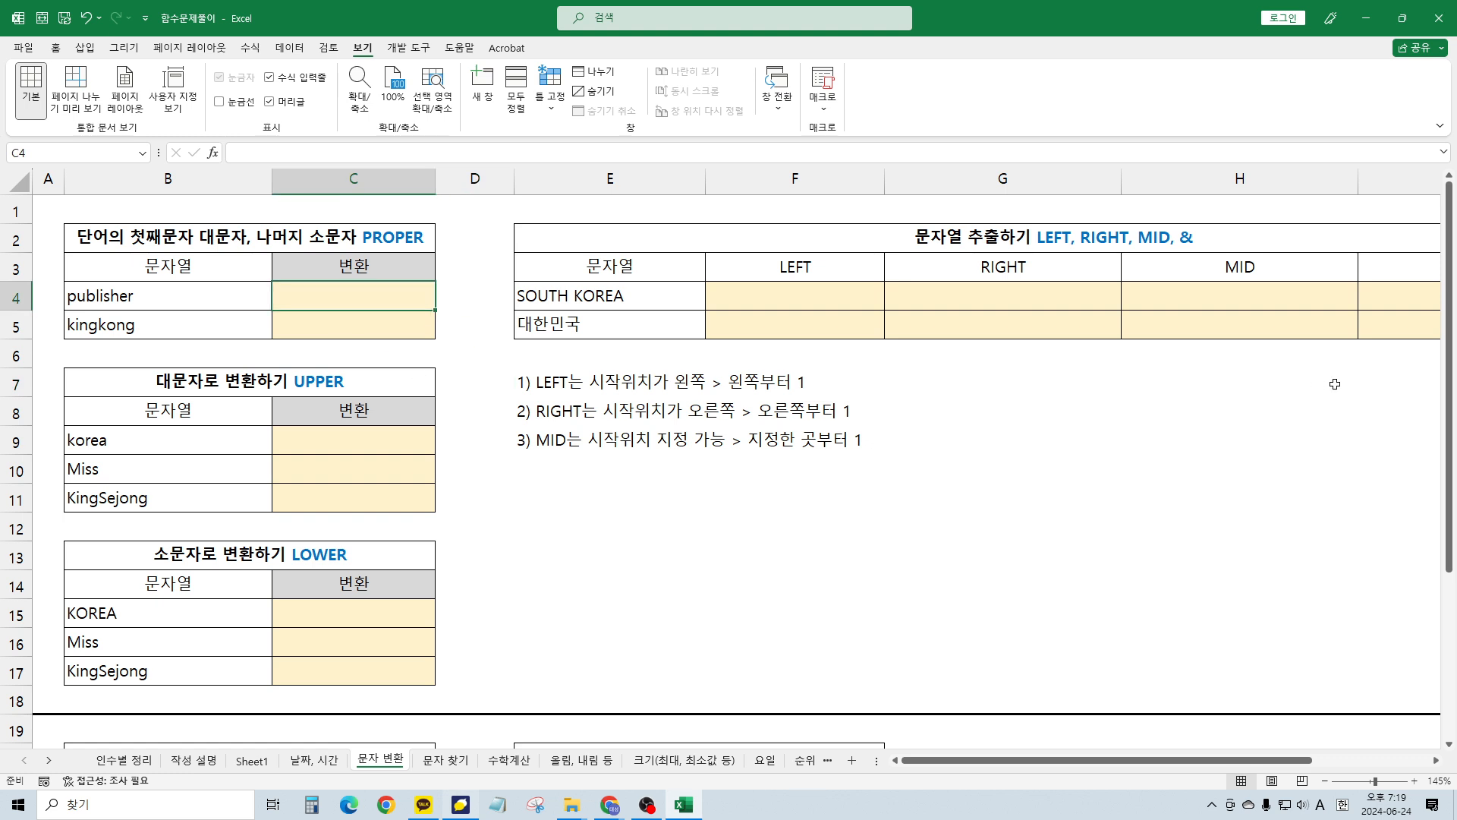
pyautogui.write('=')
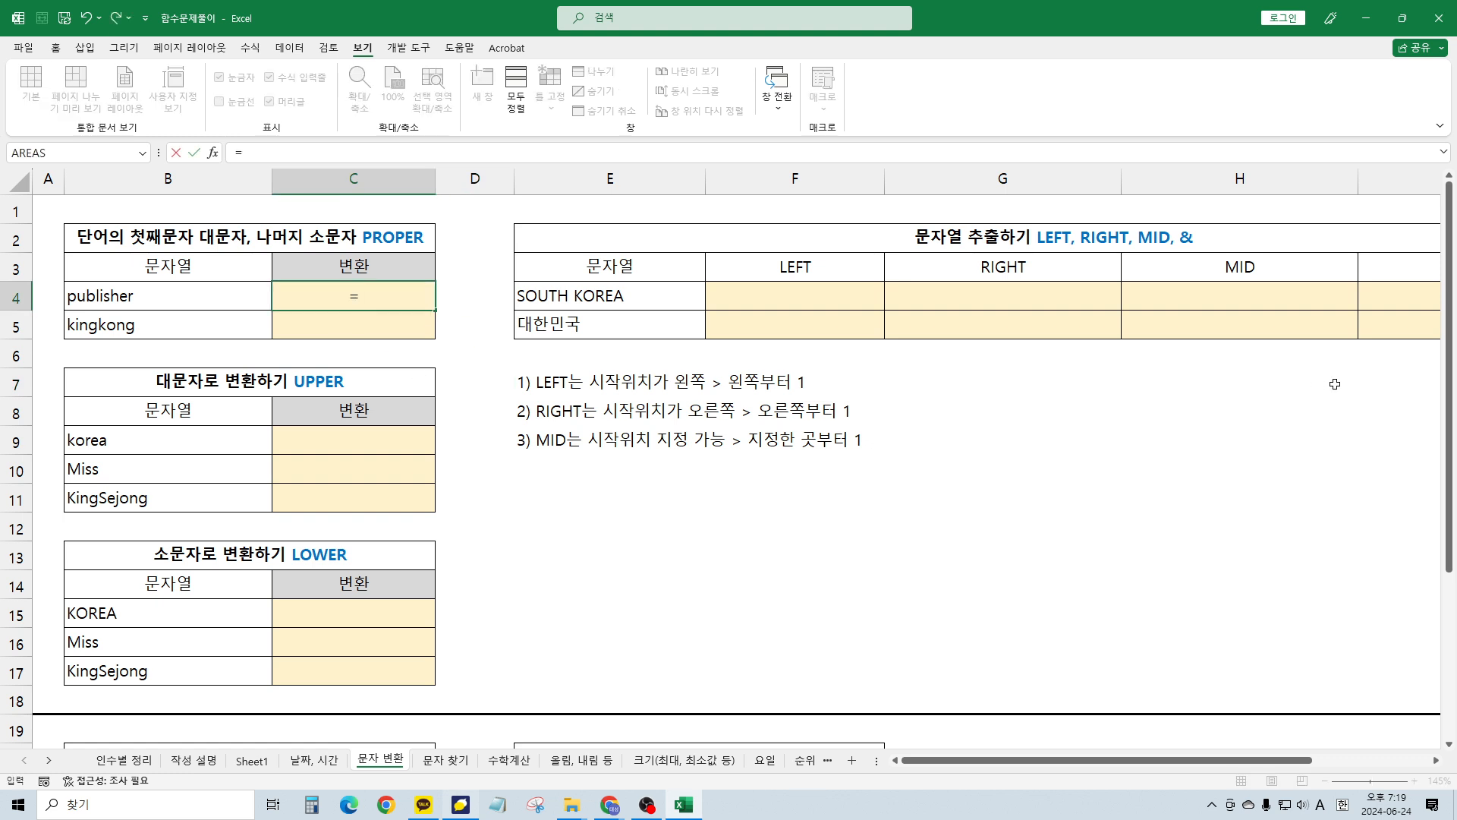
pyautogui.write('proper')
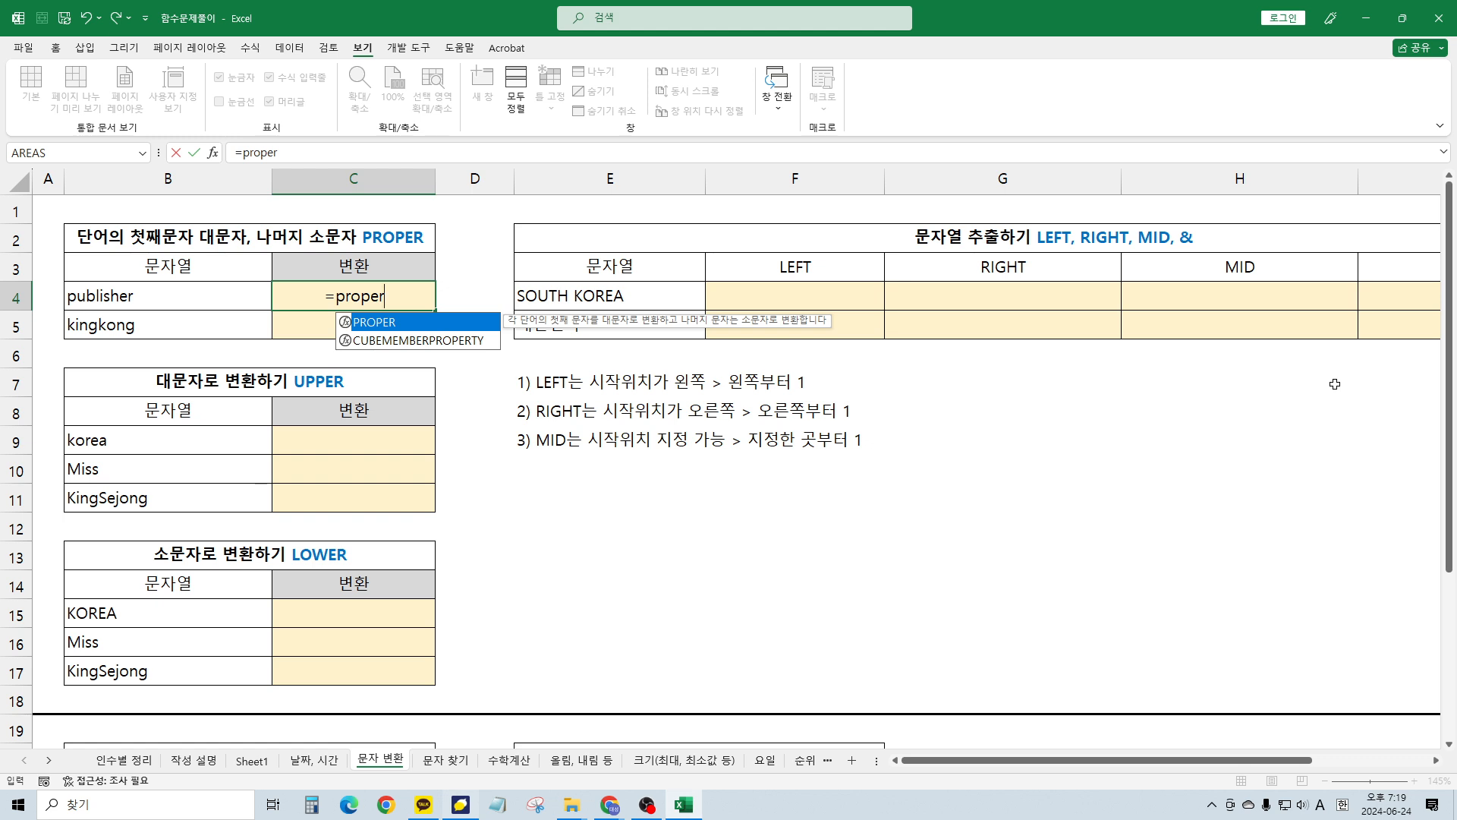
pyautogui.write('(')
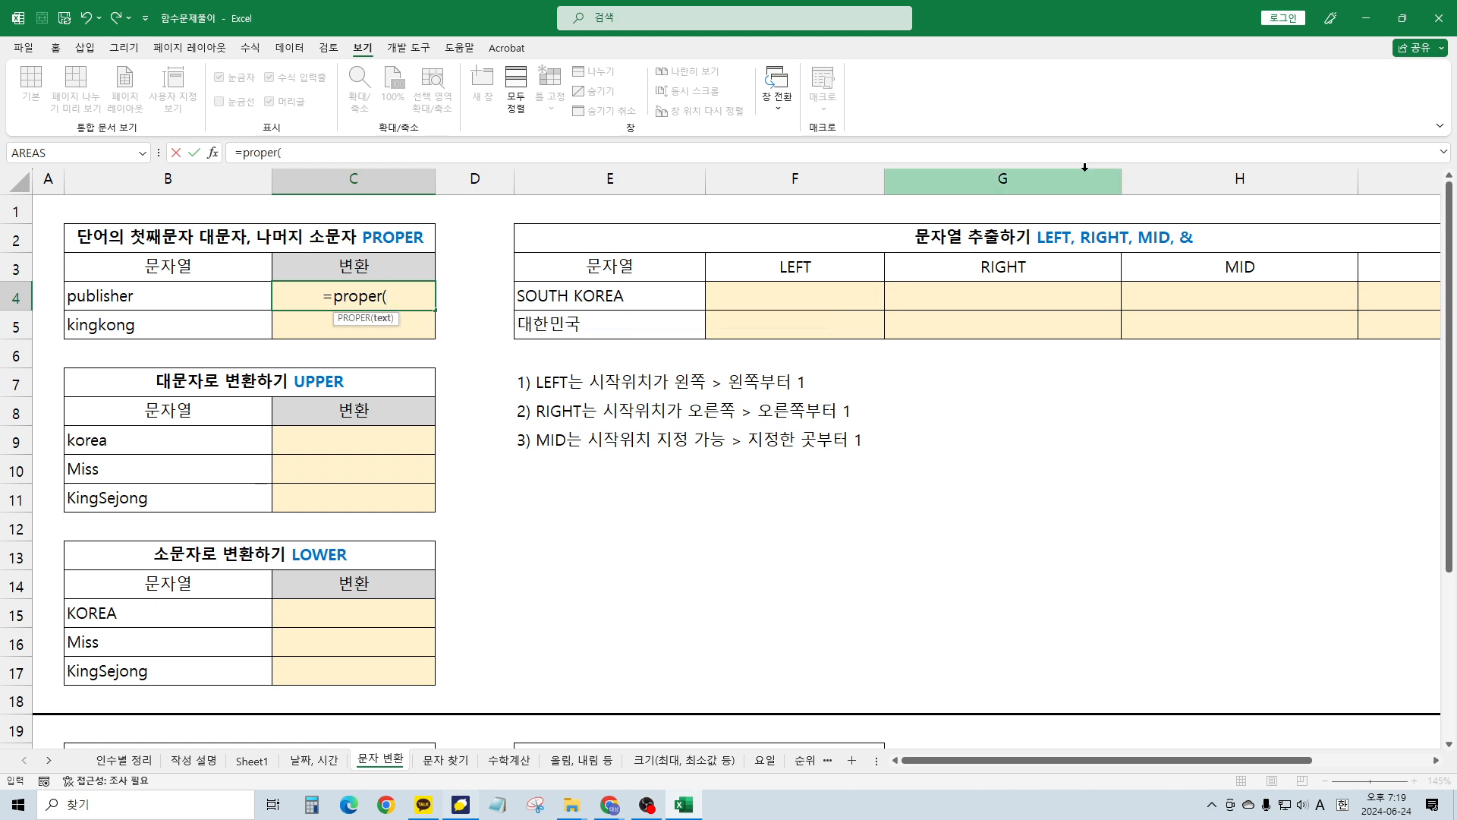
pyautogui.click(211, 294)
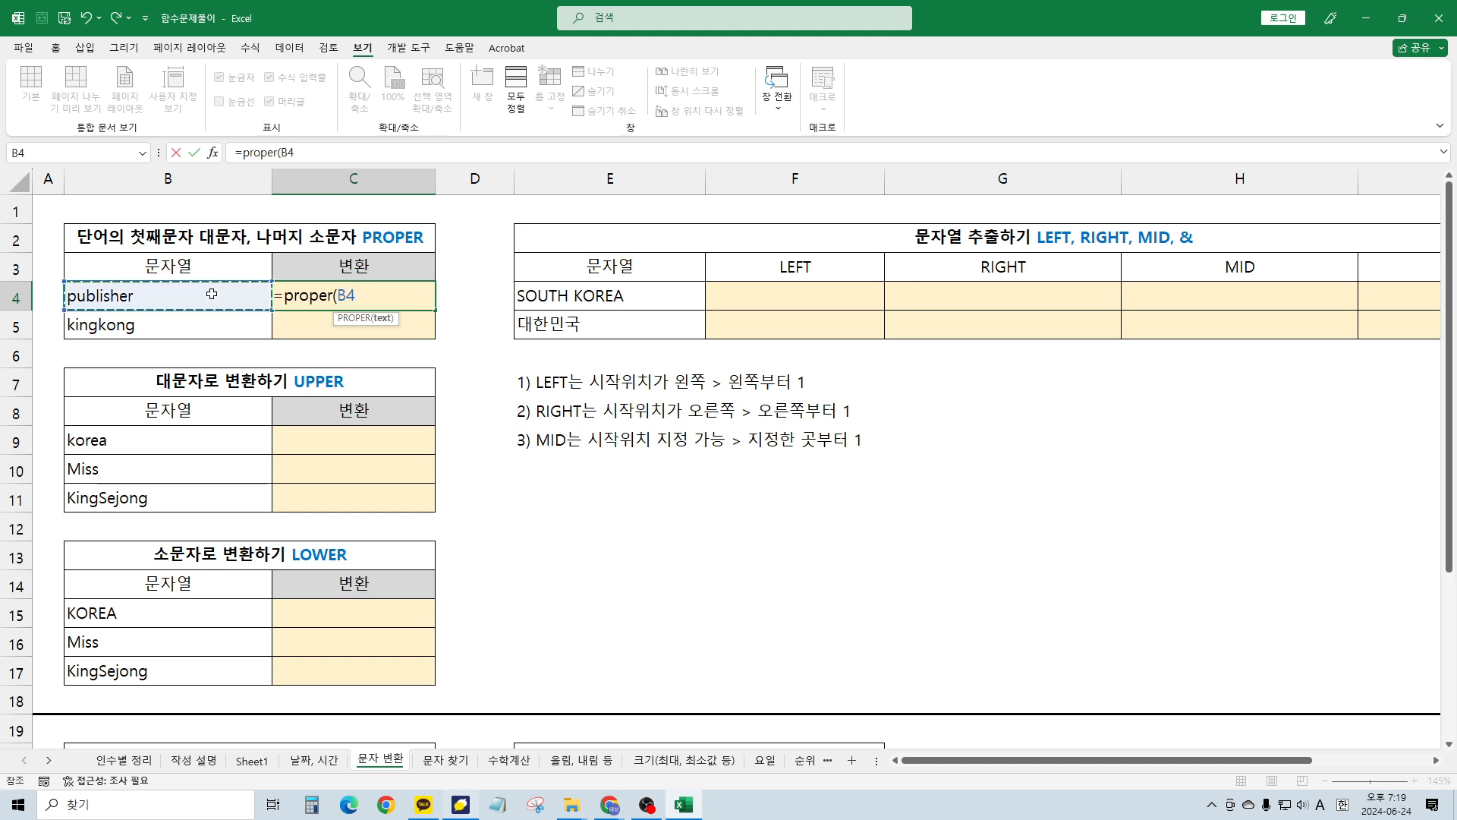
pyautogui.write(')')
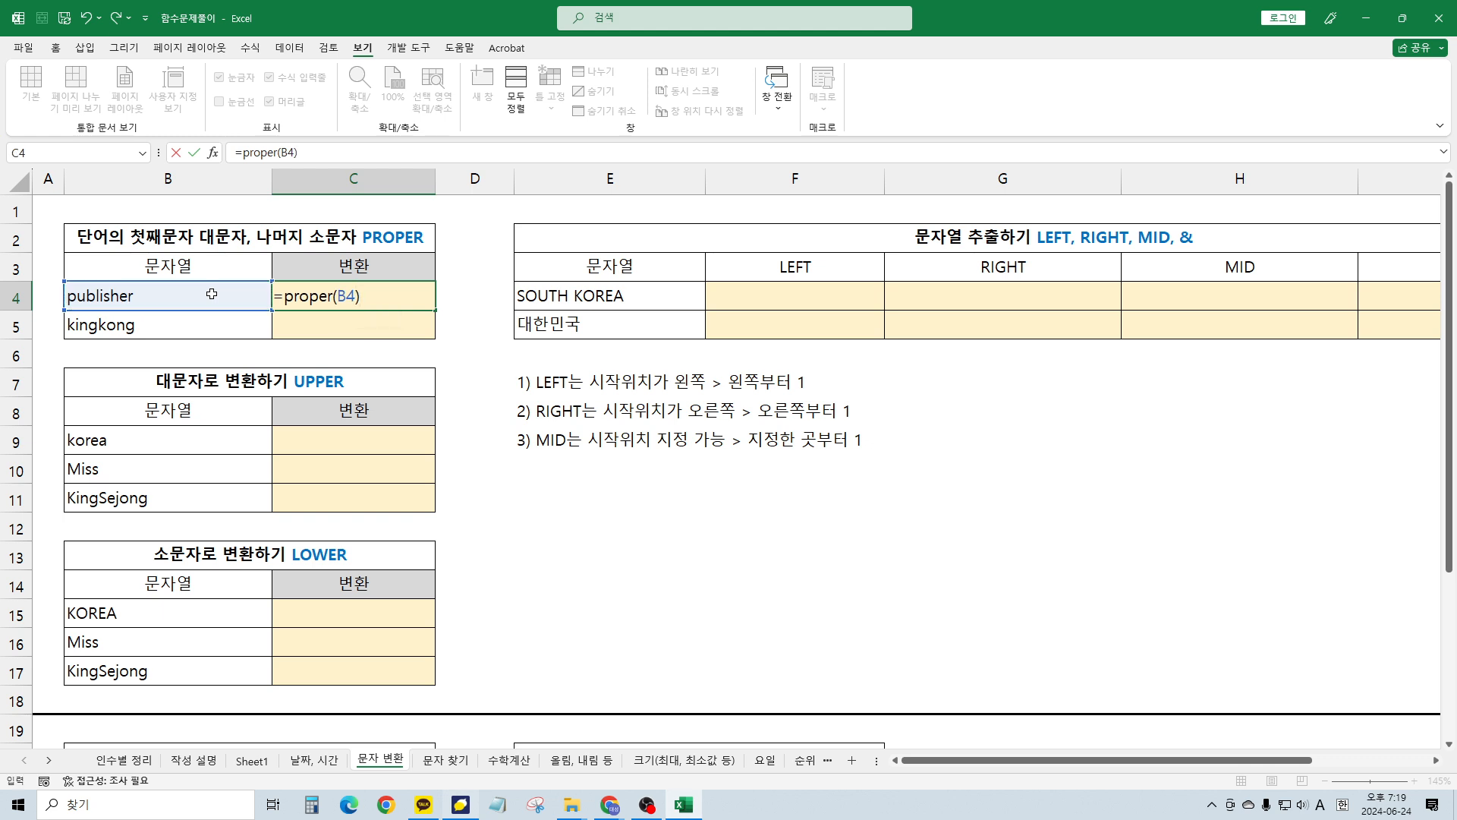
pyautogui.hotkey('ctrl', 'Return')
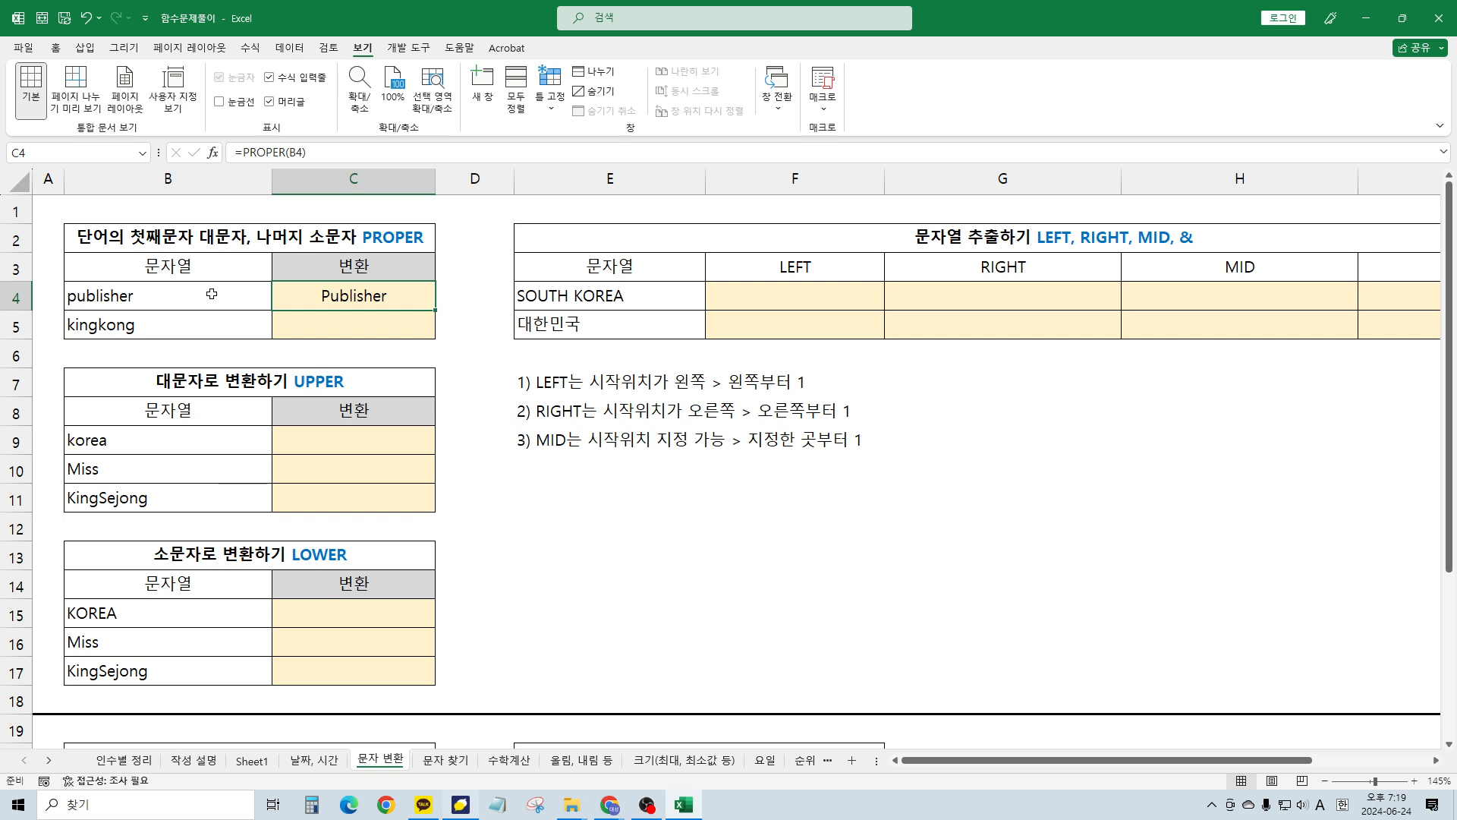
# Fill the PROPER formula down to C5 so kingkong becomes Kingkong
pyautogui.press('Down')
pyautogui.press('Up')
pyautogui.moveTo(439, 312); pyautogui.dragTo(440, 337)
pyautogui.click(315, 624)
pyautogui.click(325, 435)
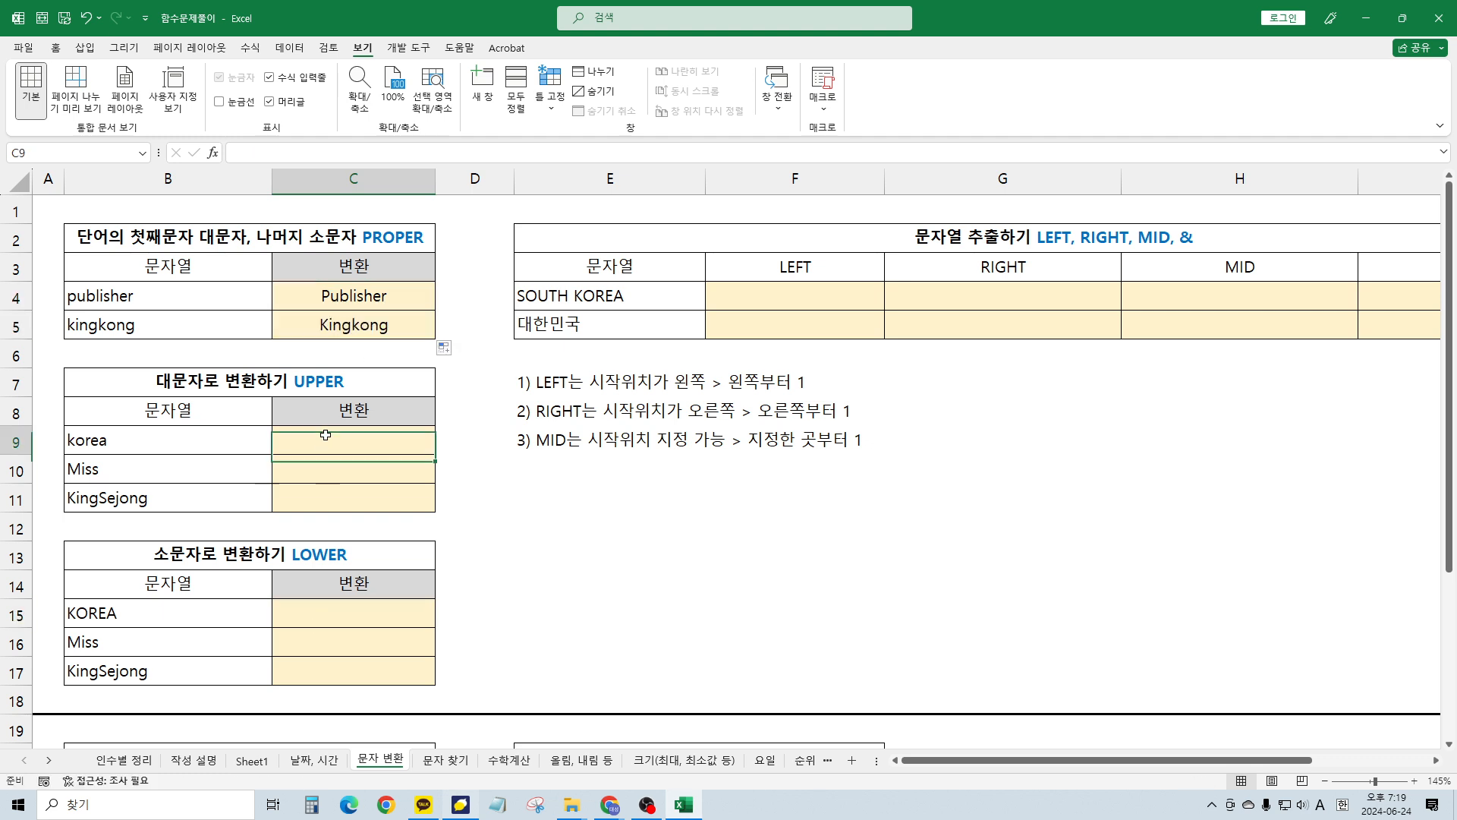
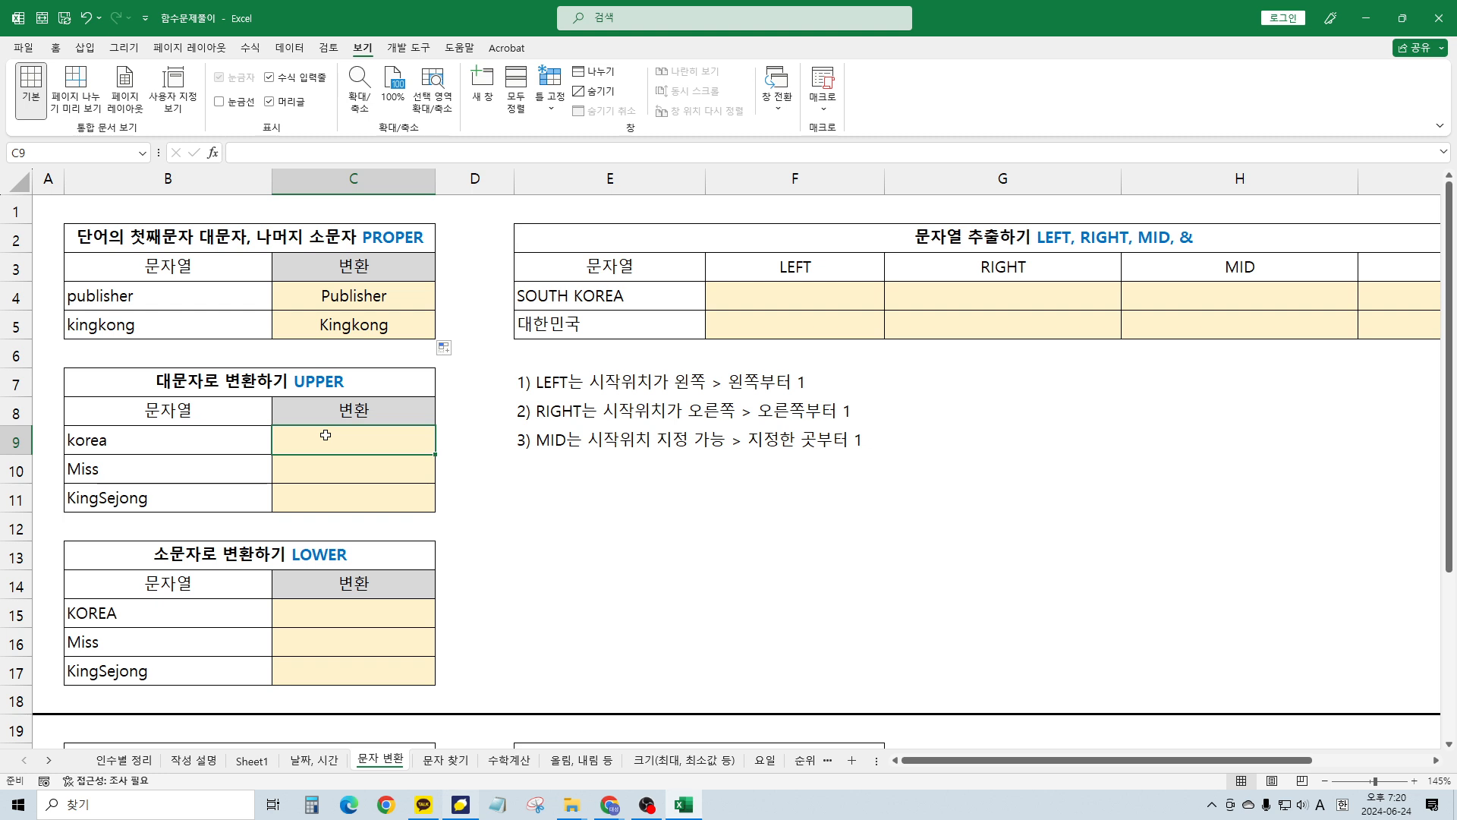
# Look over the UPPER table and its SOUTH KOREA source, then narrow column D
pyautogui.scroll(-3, 341, 379)
pyautogui.scroll(3, 371, 413)
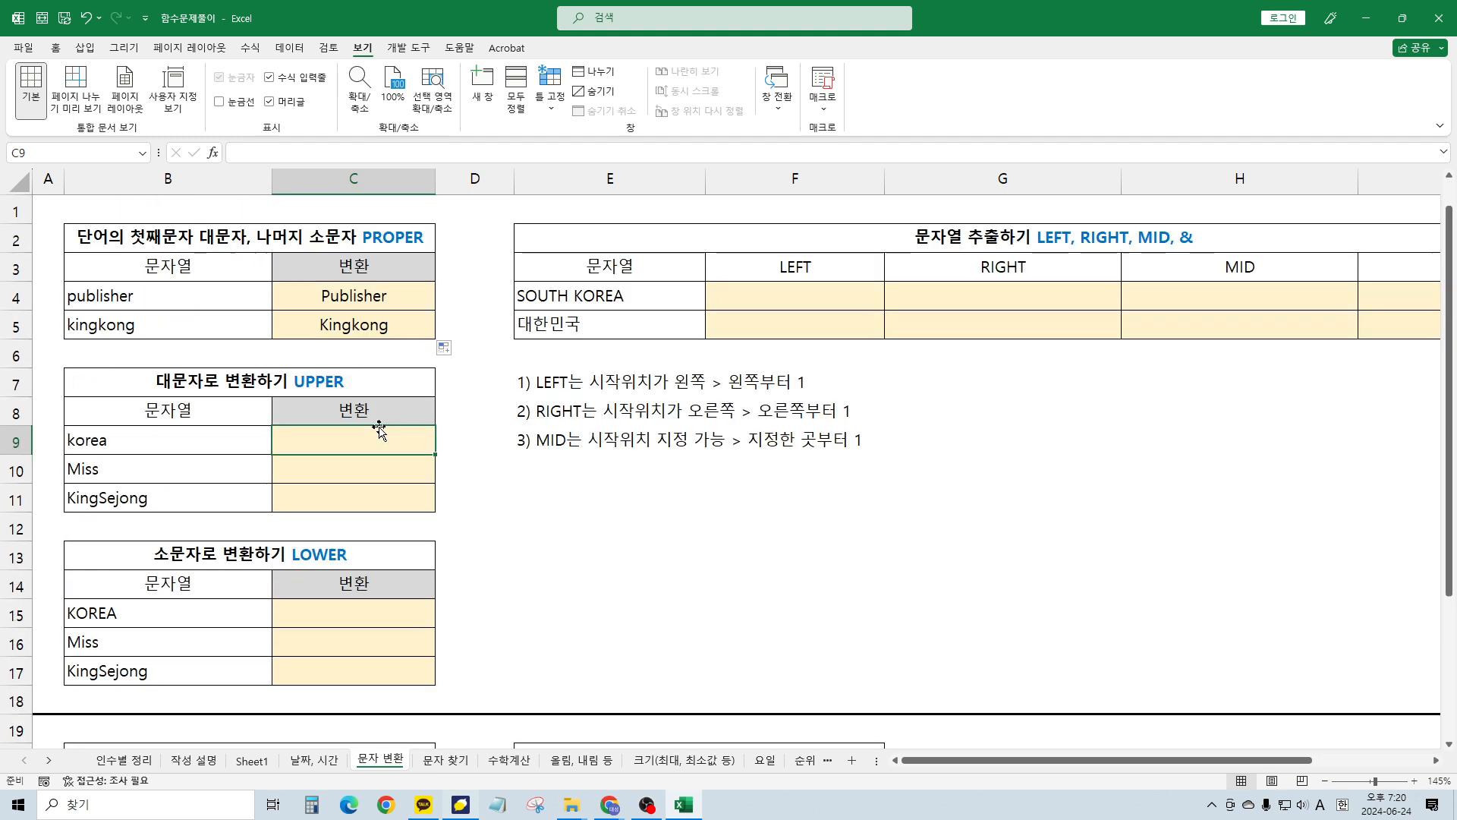
pyautogui.click(363, 382)
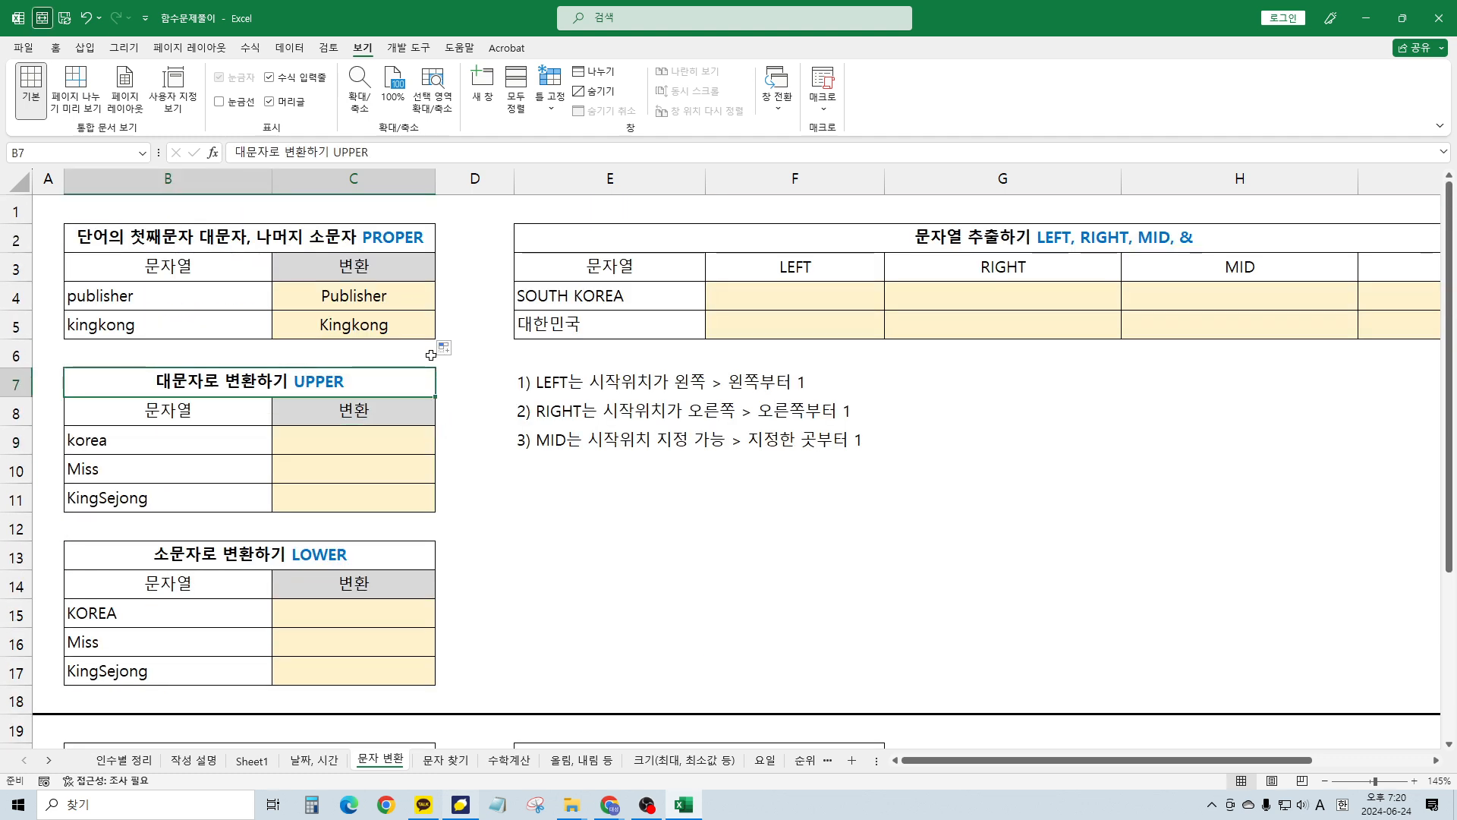
pyautogui.click(483, 274)
pyautogui.click(558, 290)
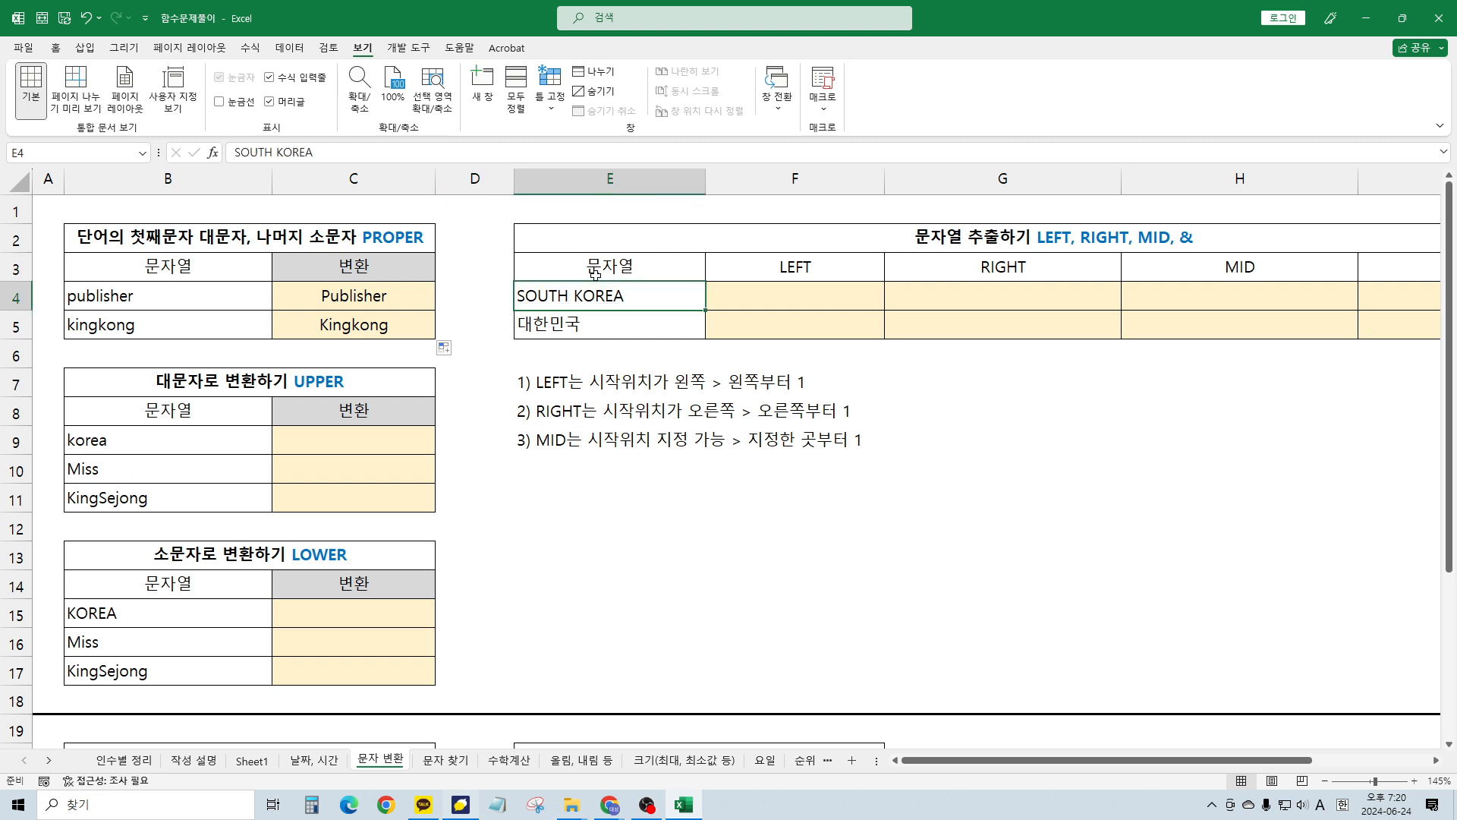
pyautogui.click(372, 468)
pyautogui.scroll(-2, 749, 451)
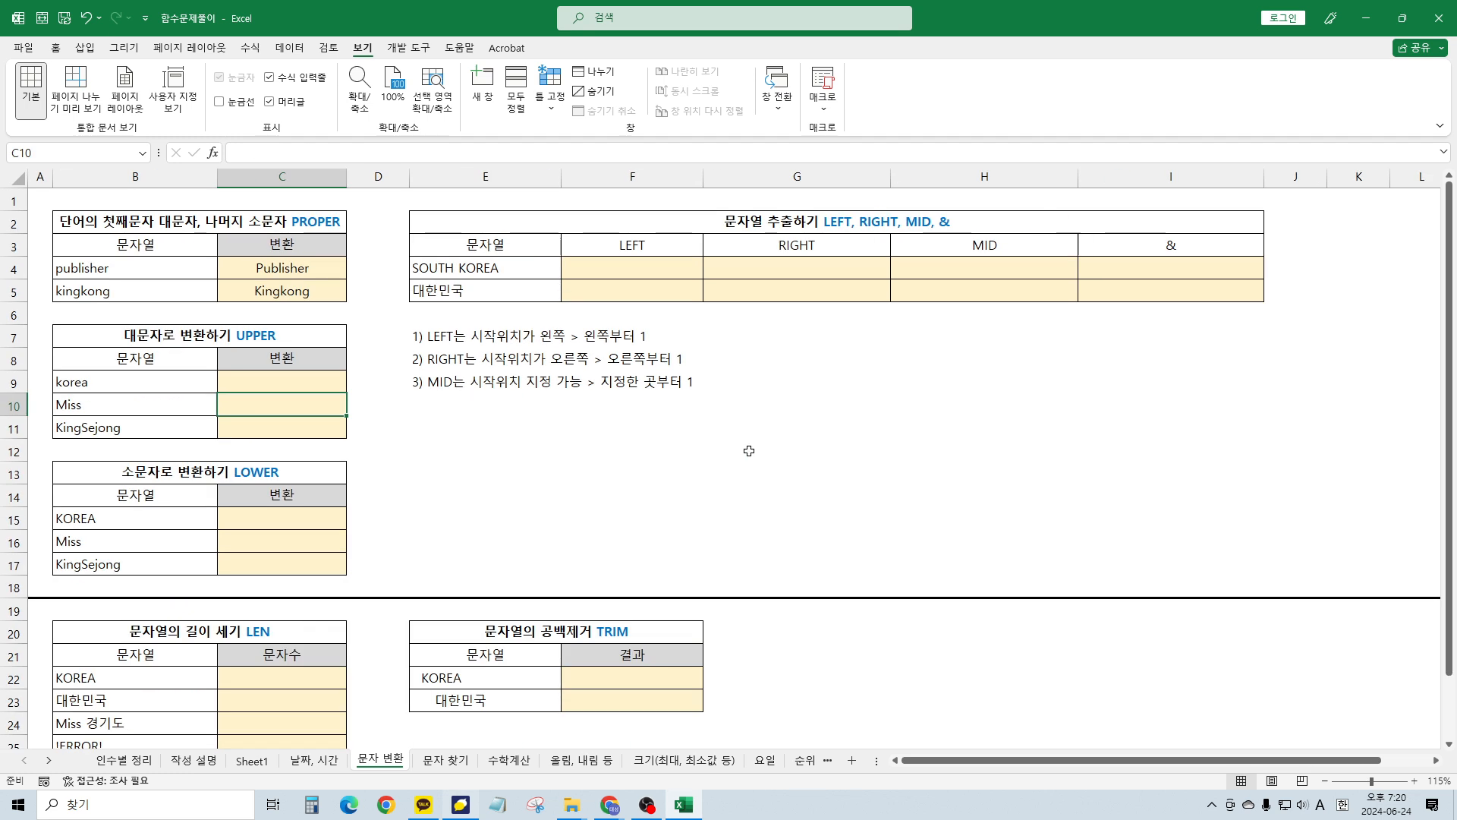
pyautogui.moveTo(410, 176); pyautogui.dragTo(378, 176)
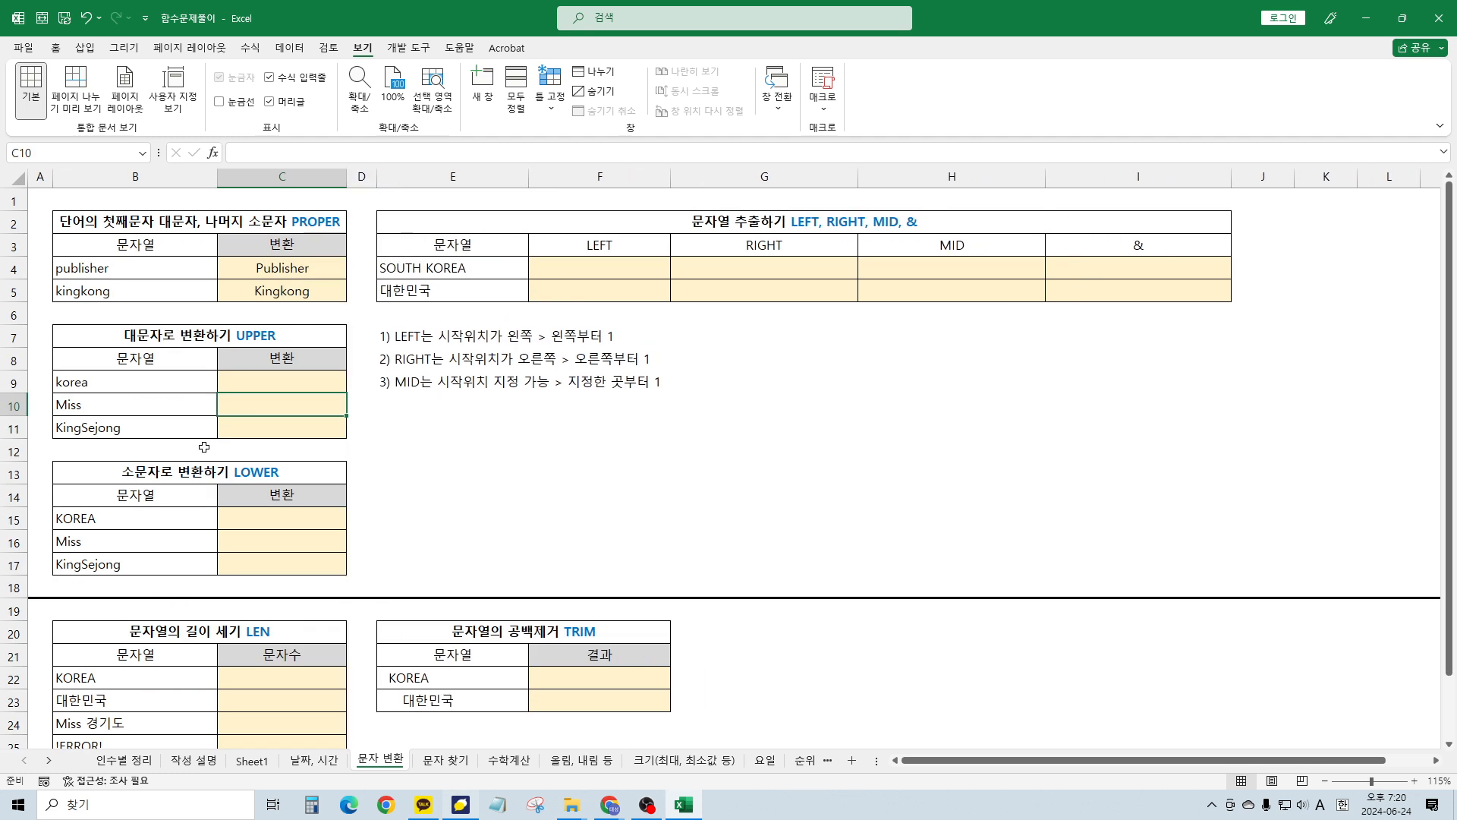
# Scroll down to the LEN table and select its first 문자수 cell, C22
pyautogui.click(205, 447)
pyautogui.scroll(-2, 204, 447)
pyautogui.click(183, 516)
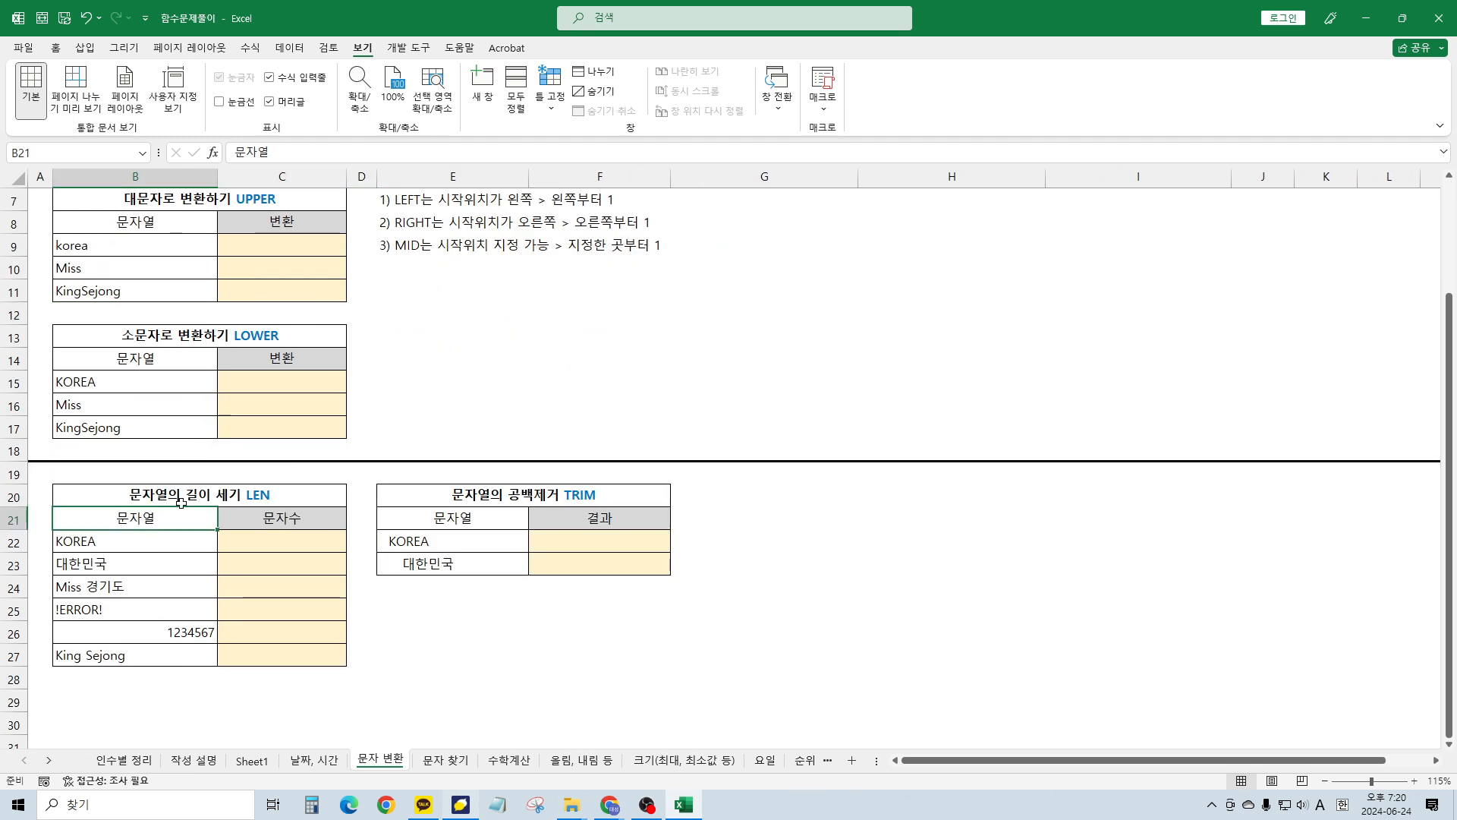
pyautogui.click(284, 542)
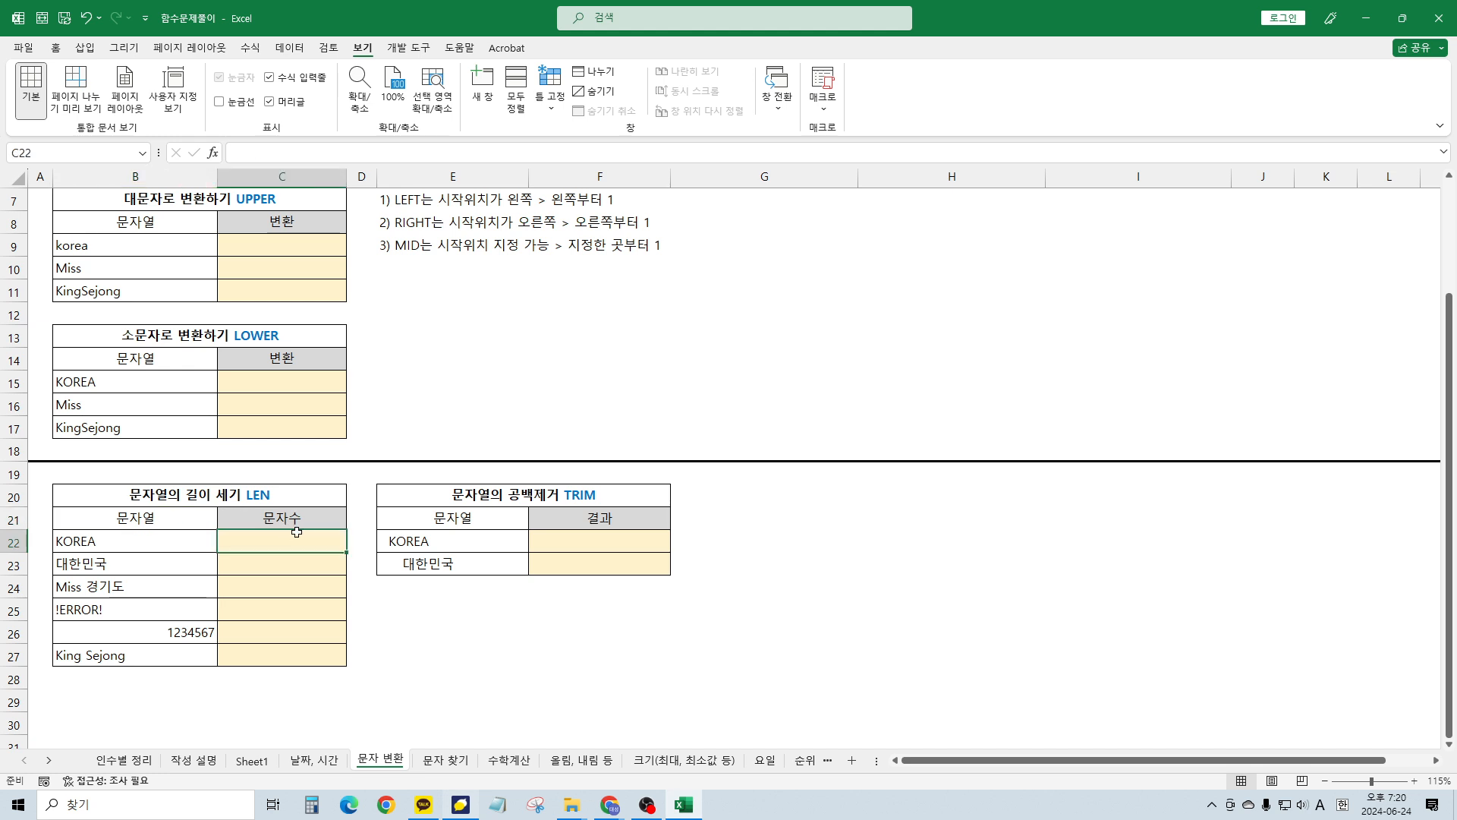
pyautogui.scroll(1, 118, 530)
pyautogui.scroll(-1, 137, 525)
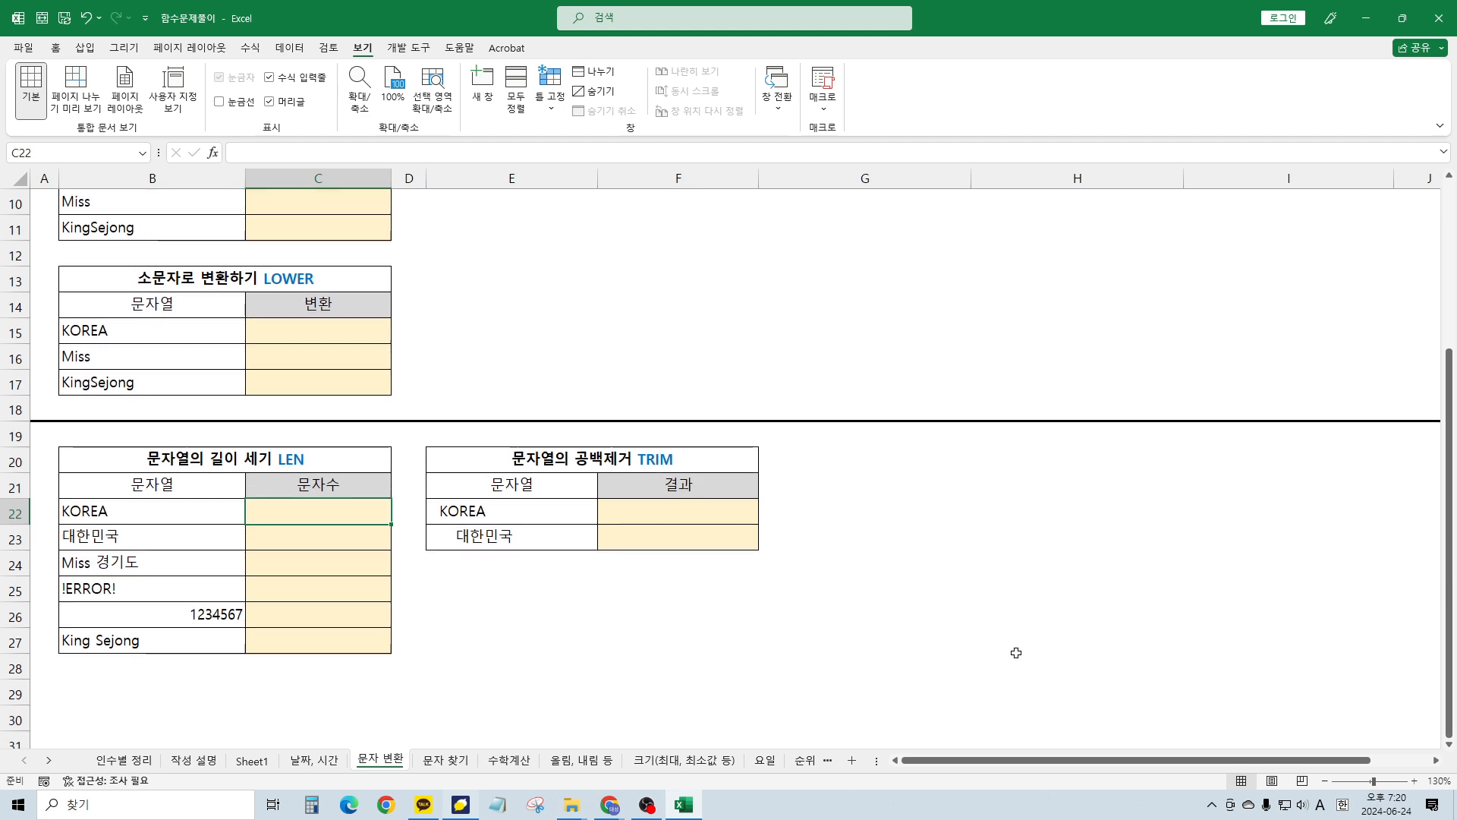
# Enter =LEN(B22) in C22 to count the characters of KOREA
pyautogui.press('Hangul')
pyautogui.write('=')
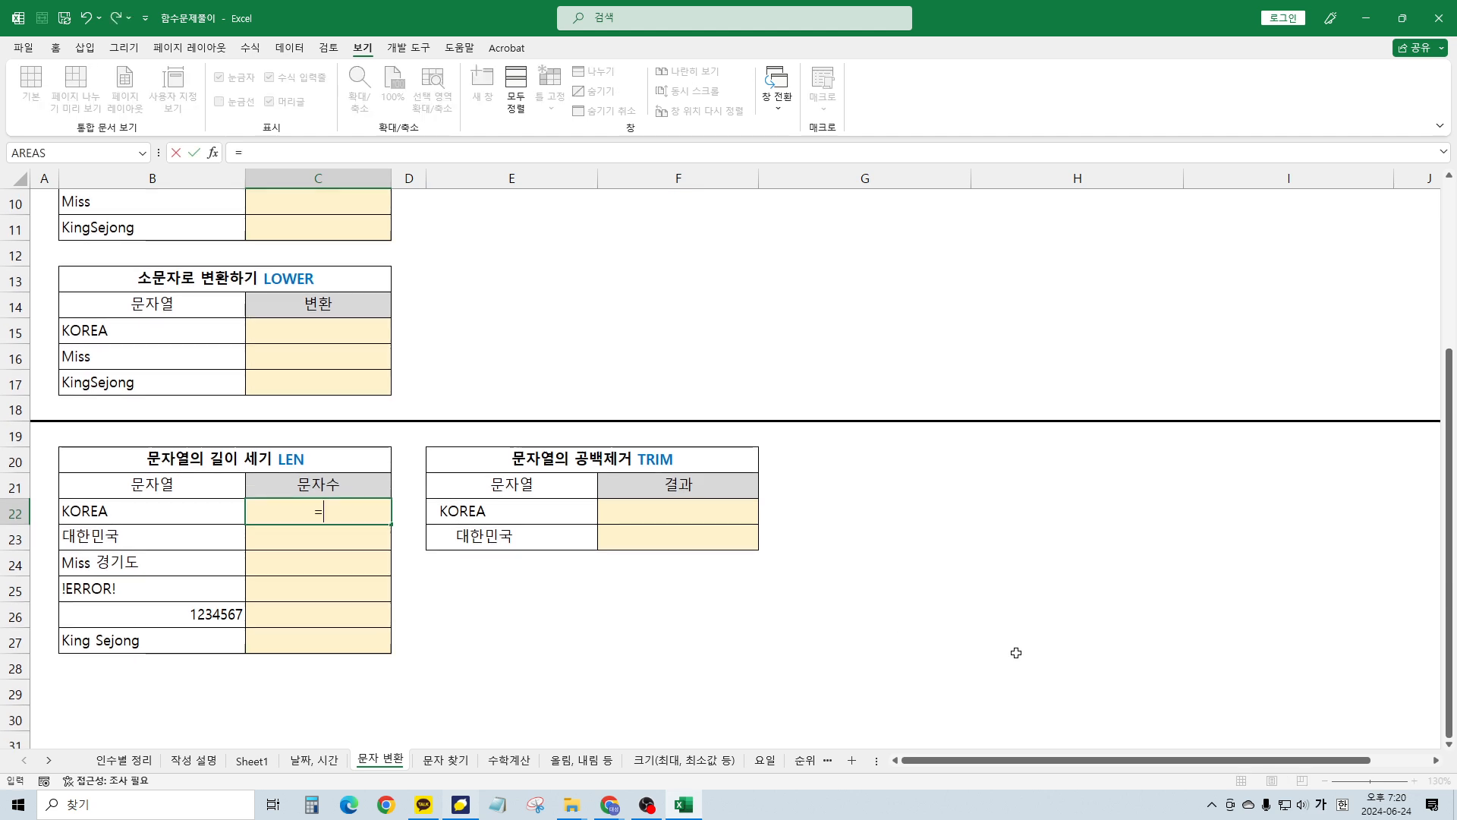
pyautogui.press('Hangul')
pyautogui.write('len')
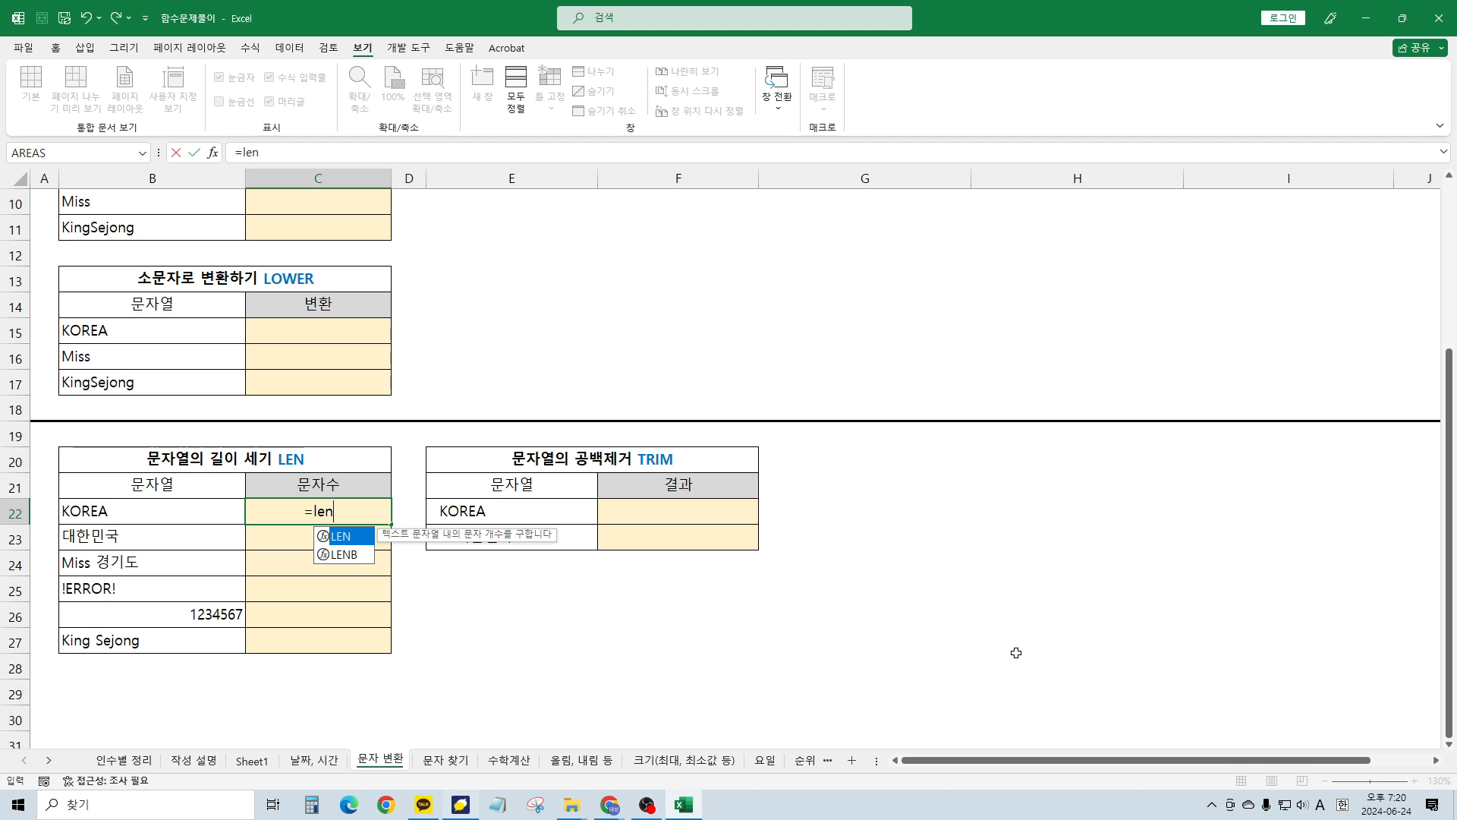
pyautogui.write('(')
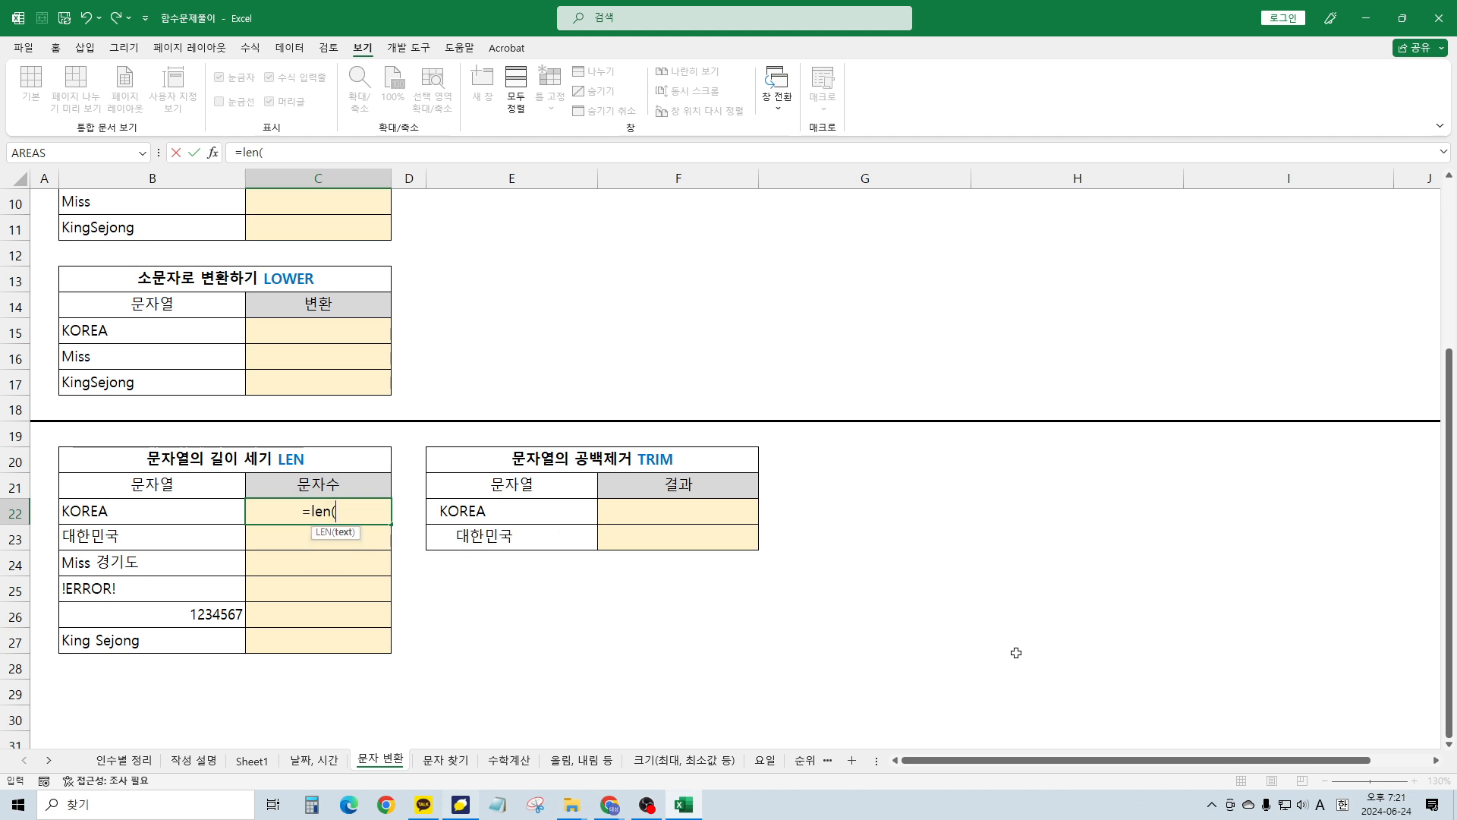
pyautogui.press('Left')
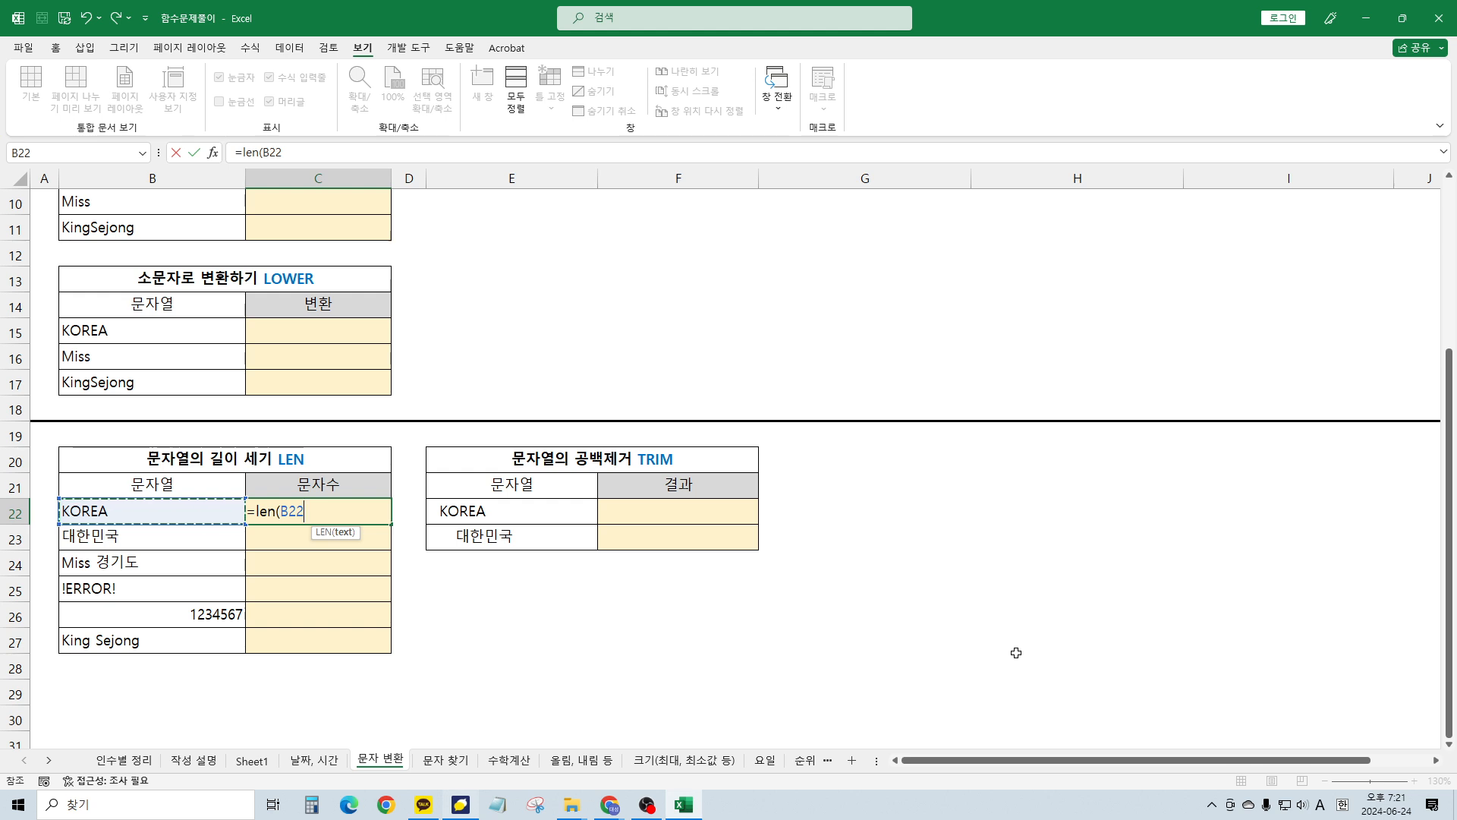
pyautogui.write(')')
pyautogui.press('Return')
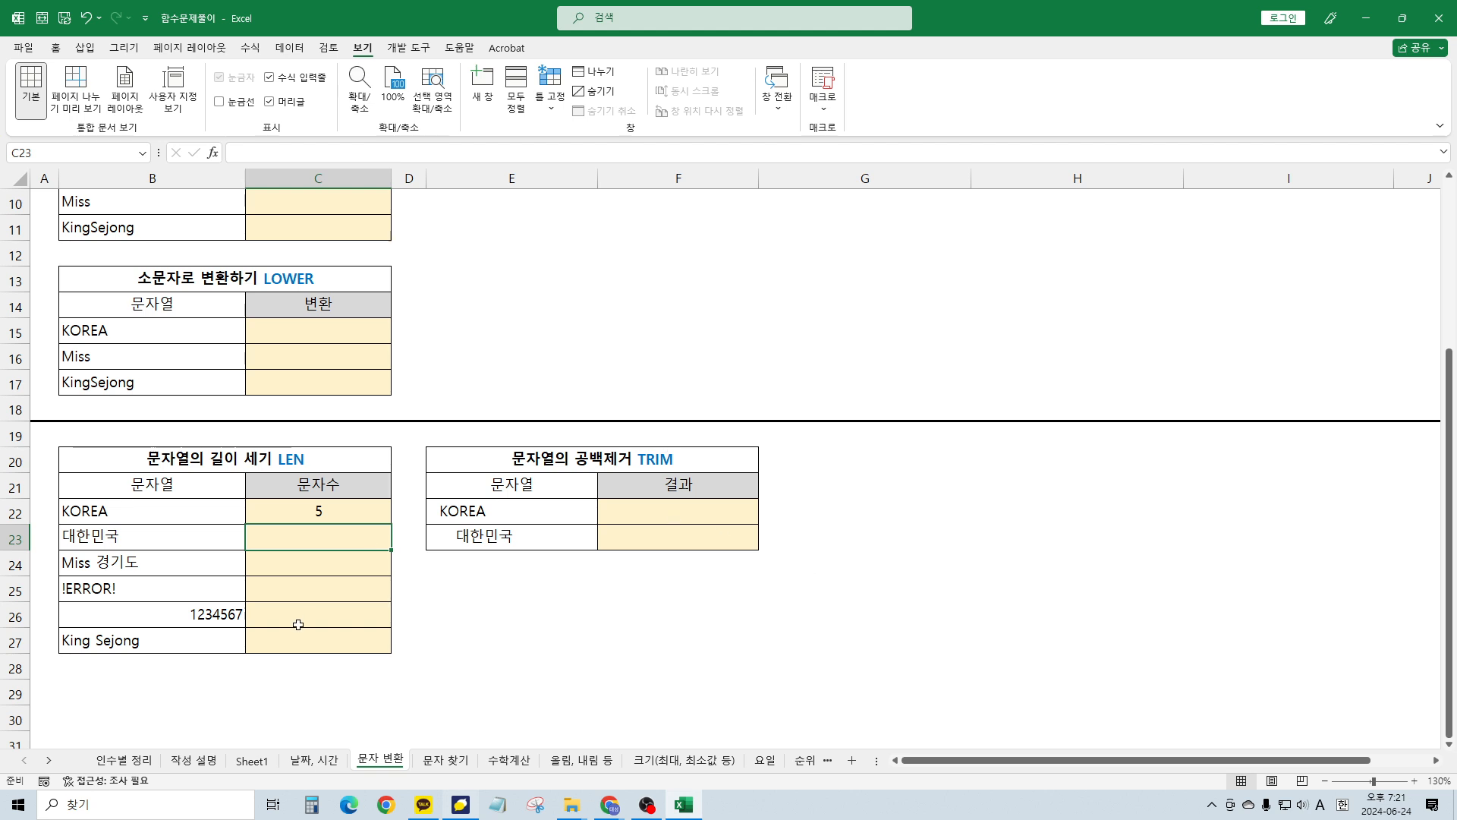
# Fill the LEN formula down through C27, giving 5, 4, 8, 7, 7 and 11
pyautogui.click(357, 516)
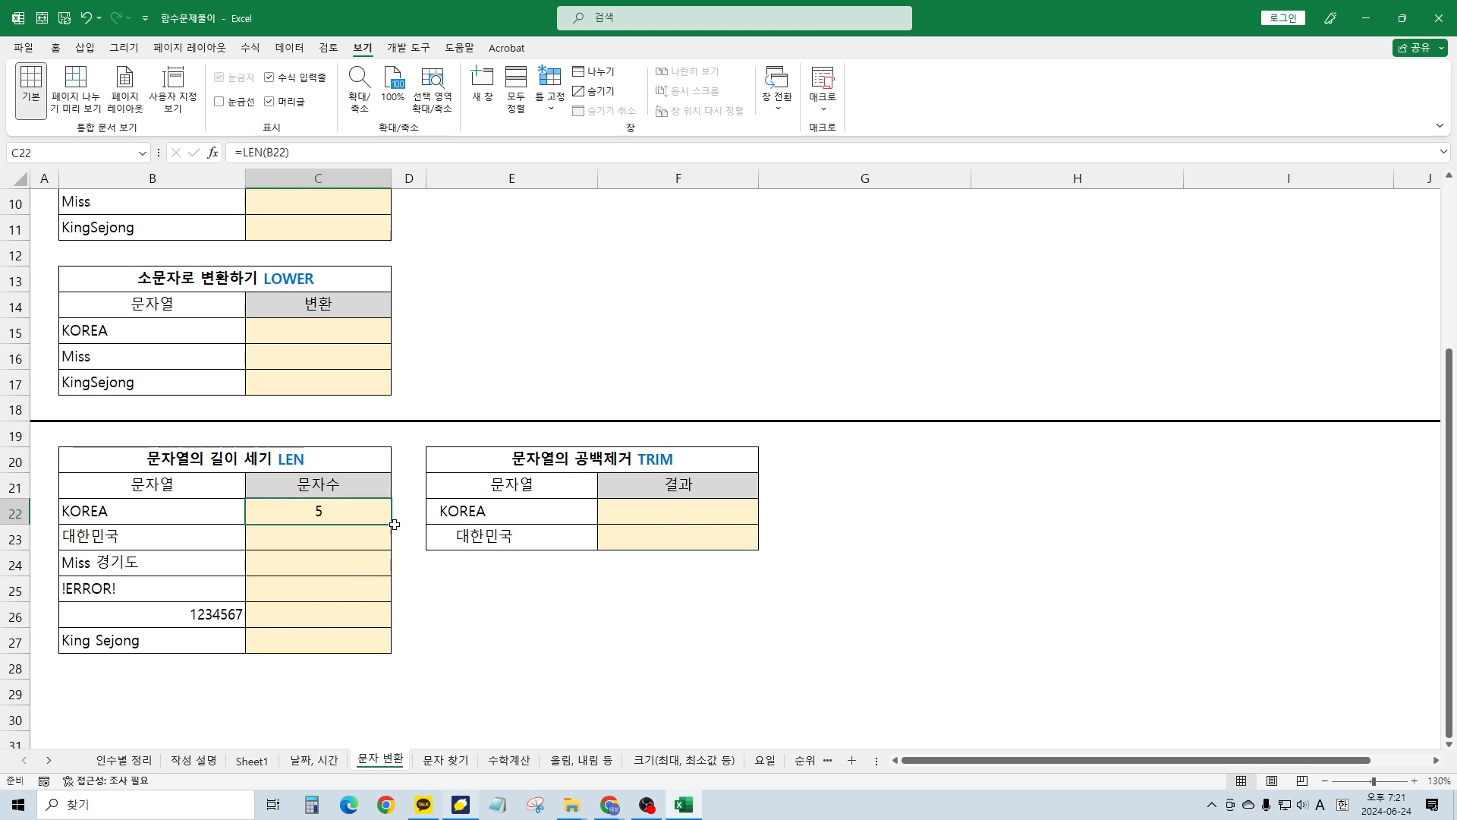
pyautogui.moveTo(394, 524); pyautogui.dragTo(393, 657)
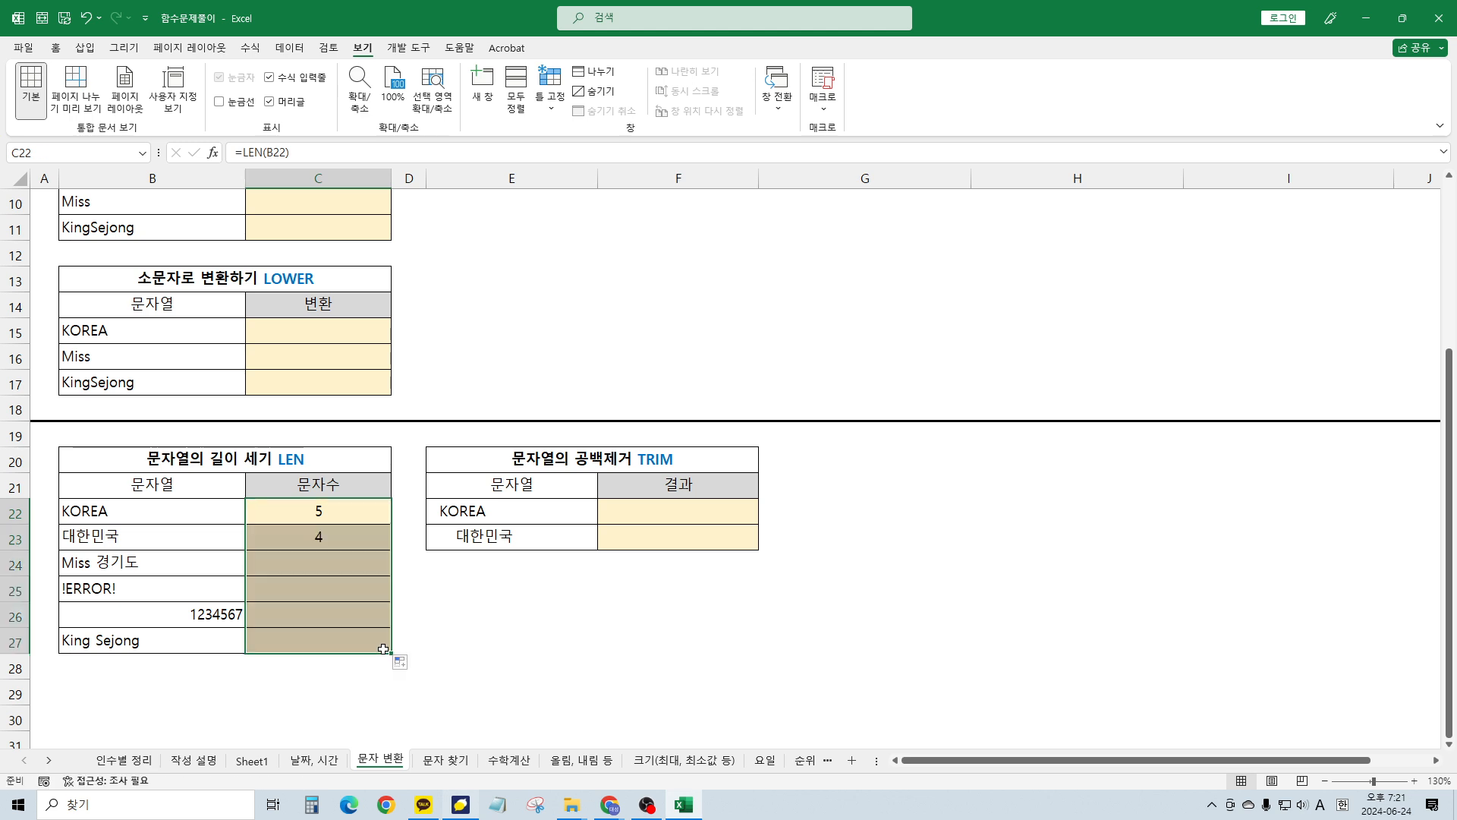
pyautogui.click(384, 589)
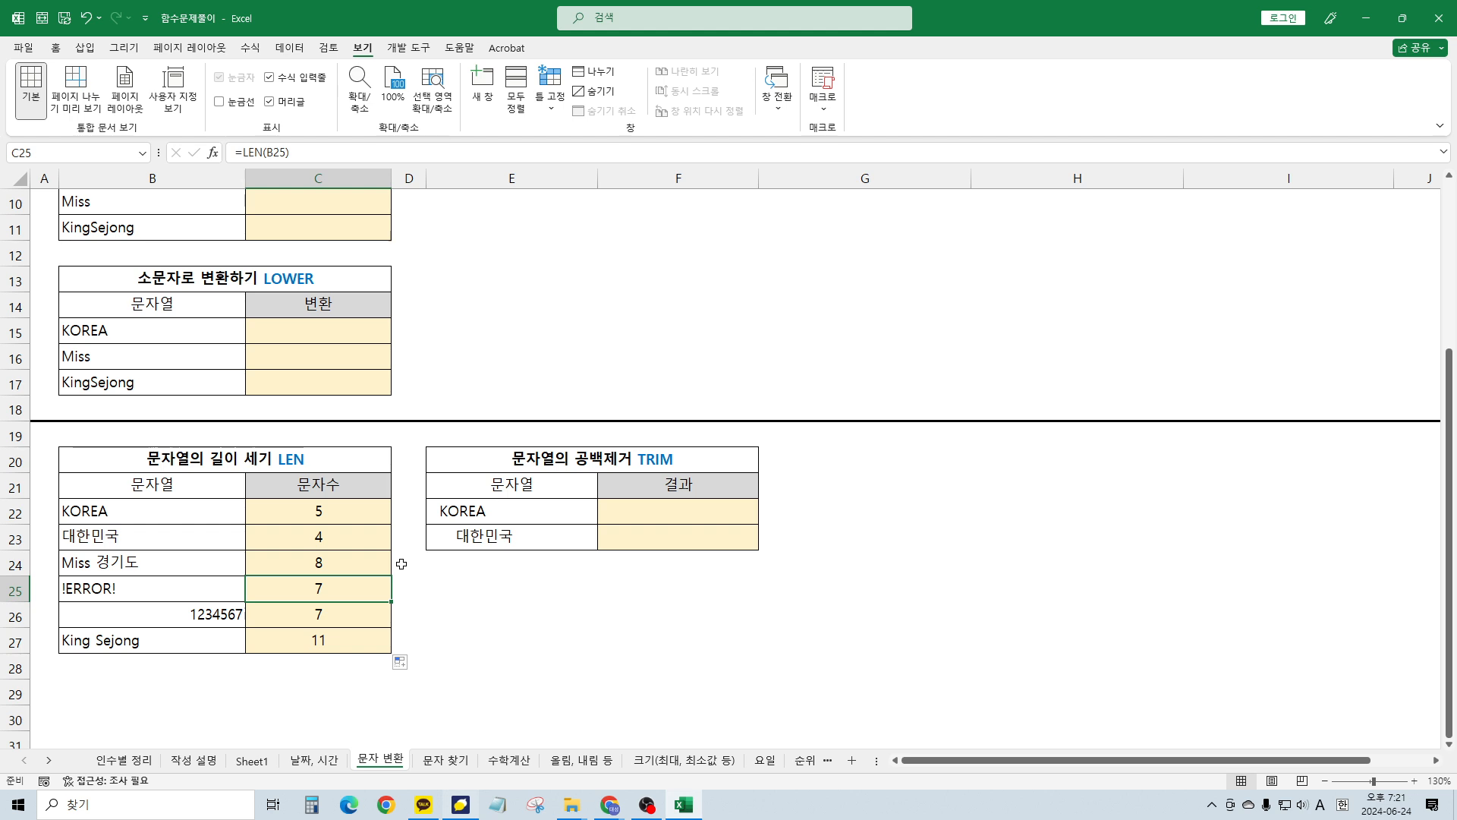
pyautogui.press('Up')
pyautogui.press('Up')
pyautogui.press('Up')
pyautogui.press('Right')
# Enter =TRIM(E22) in F22 so the space-padded text becomes KOREA
pyautogui.press('Right')
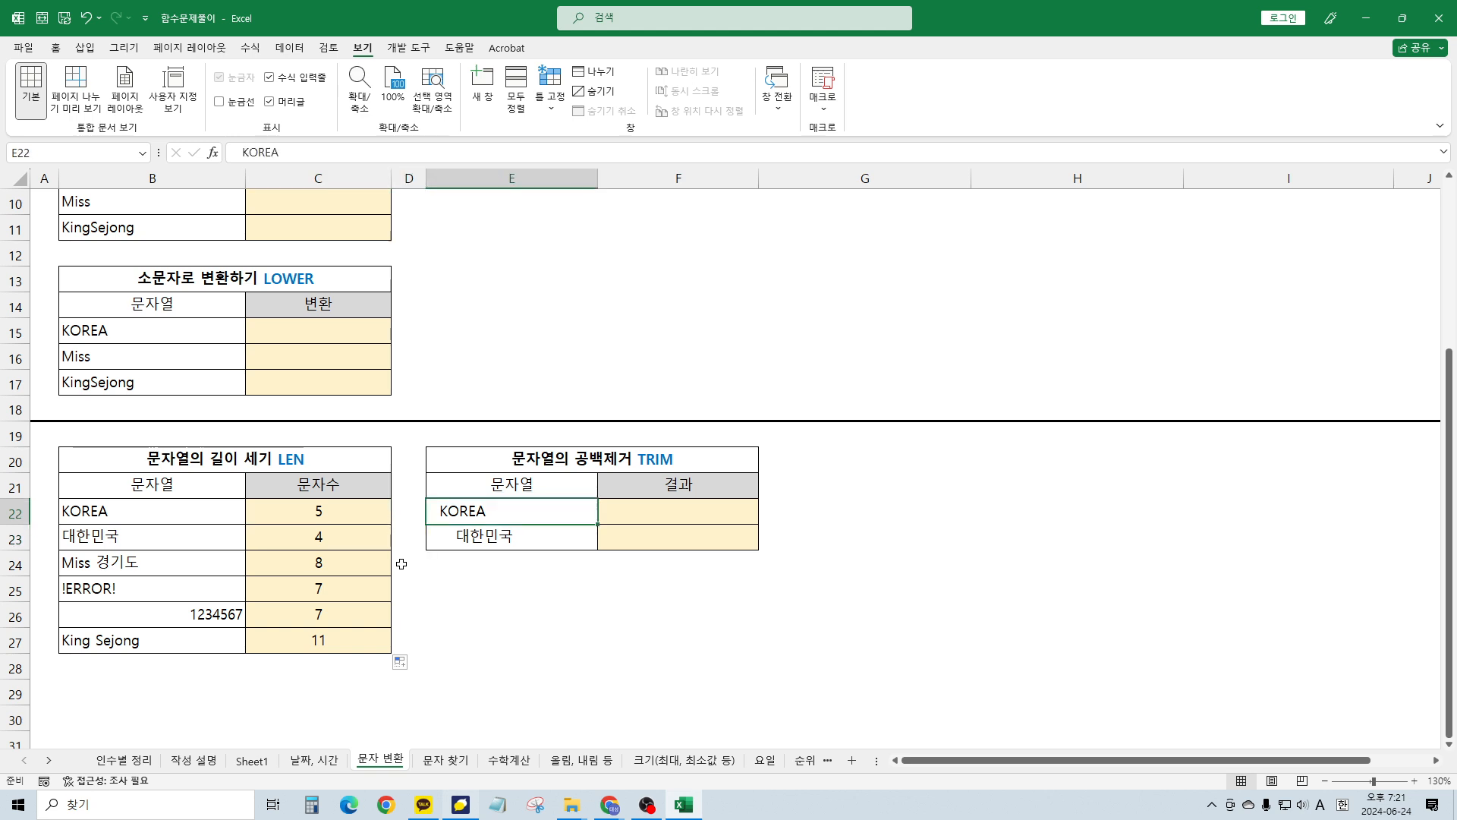
pyautogui.press('Right')
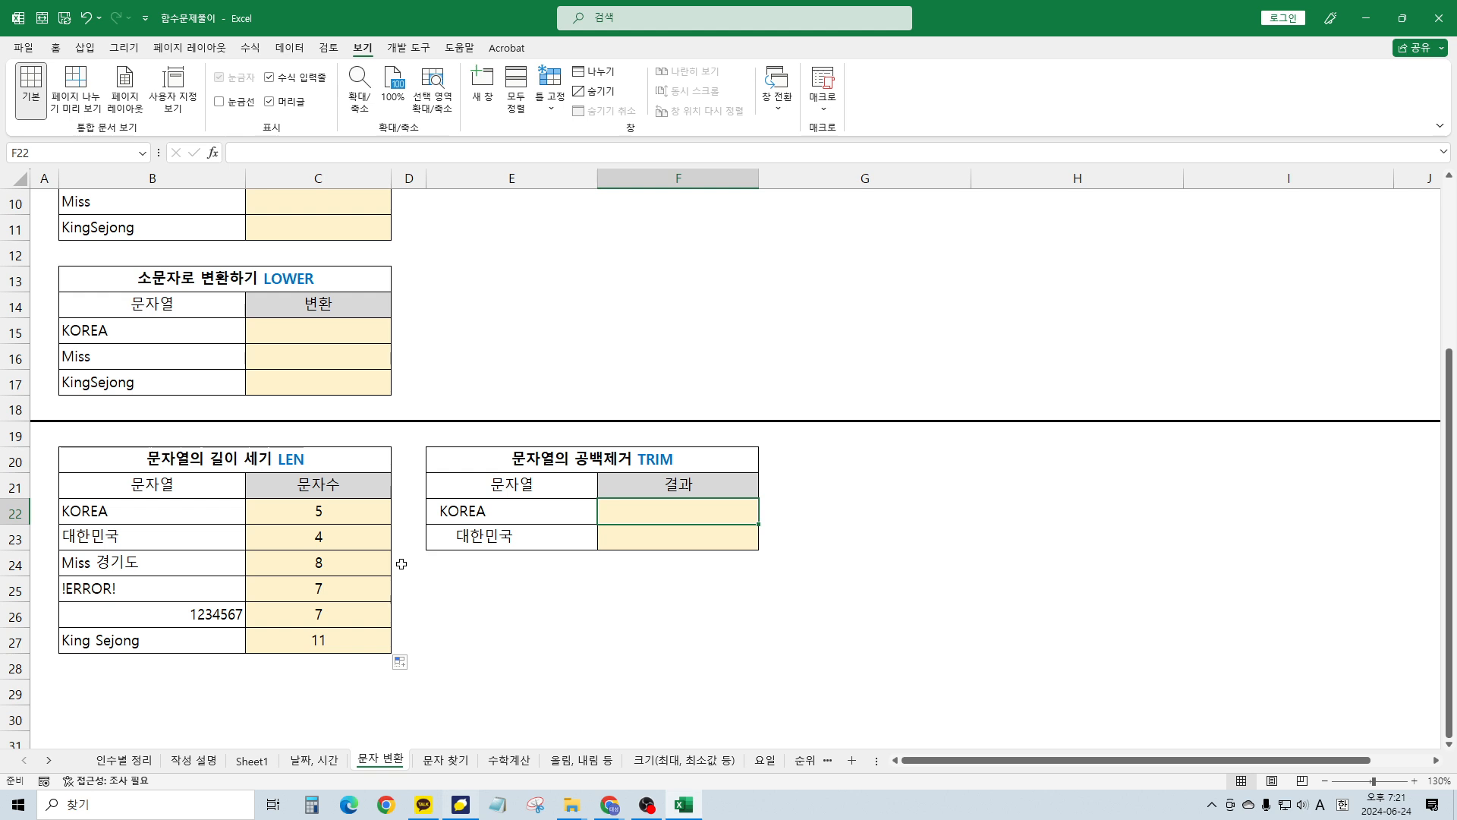
pyautogui.press('Left')
pyautogui.press('Left')
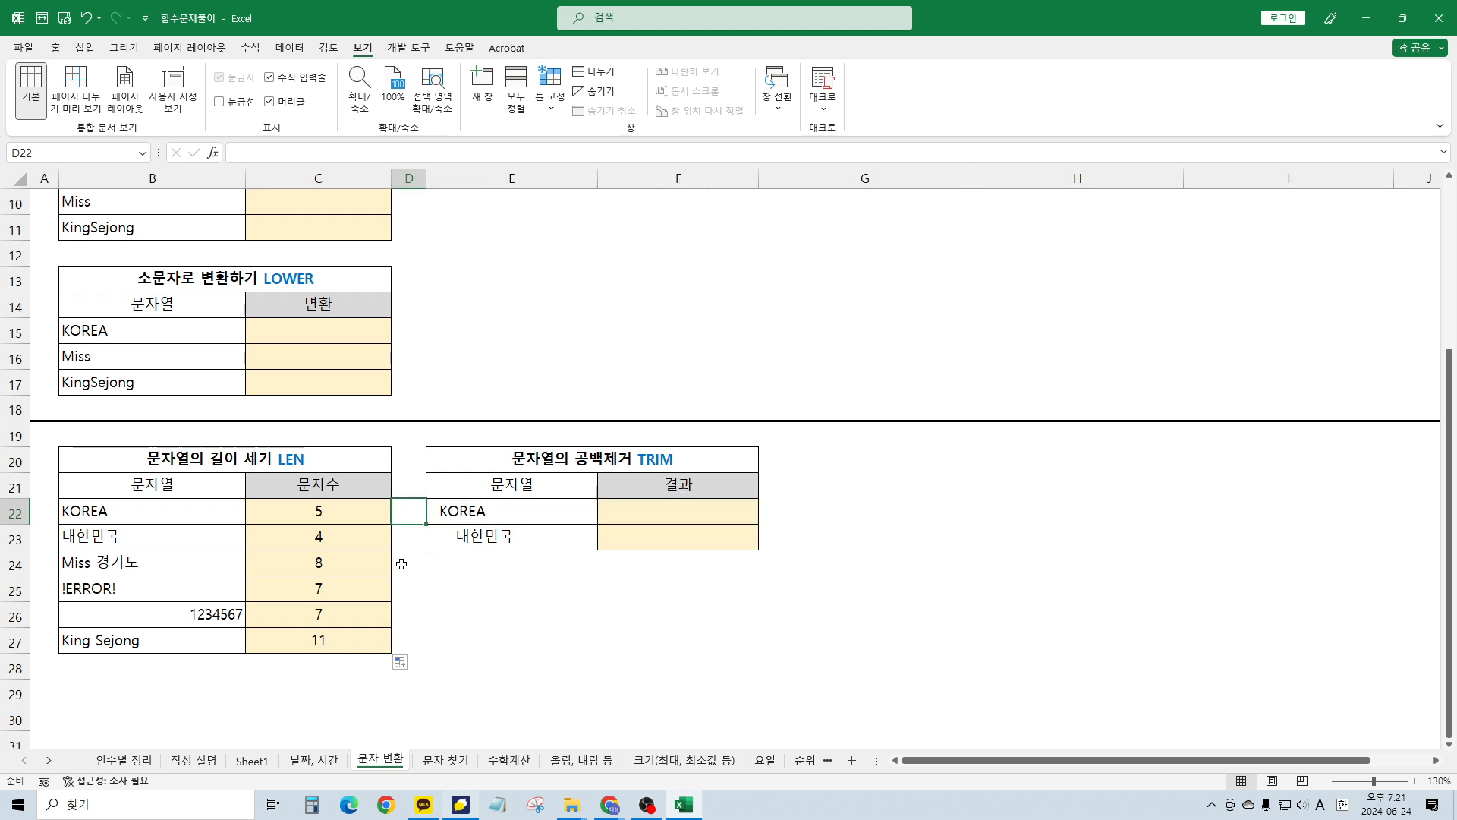
pyautogui.press('Right')
pyautogui.press('Right')
pyautogui.press('Right')
pyautogui.press('Left')
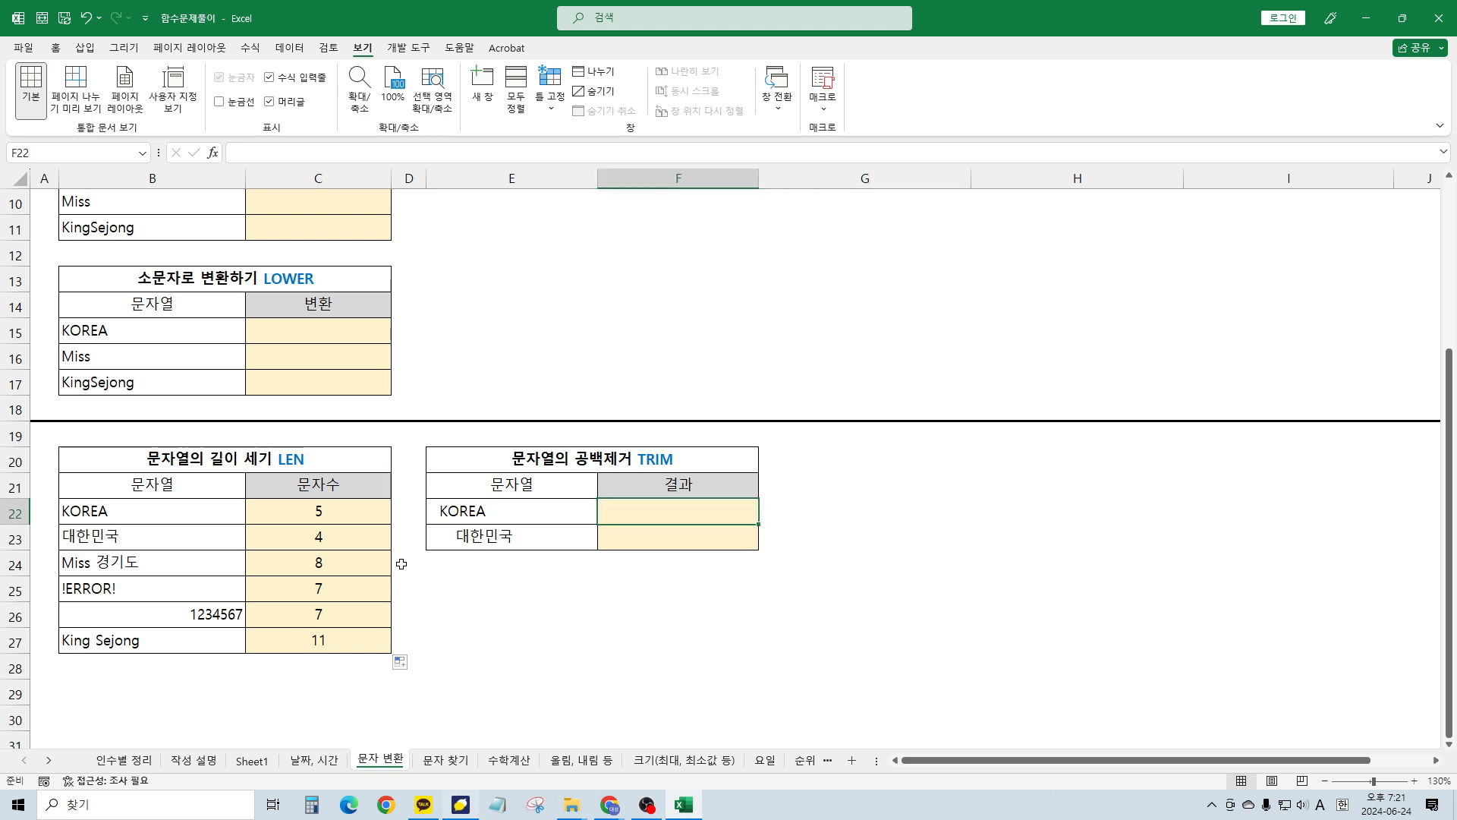
pyautogui.write('=trin')
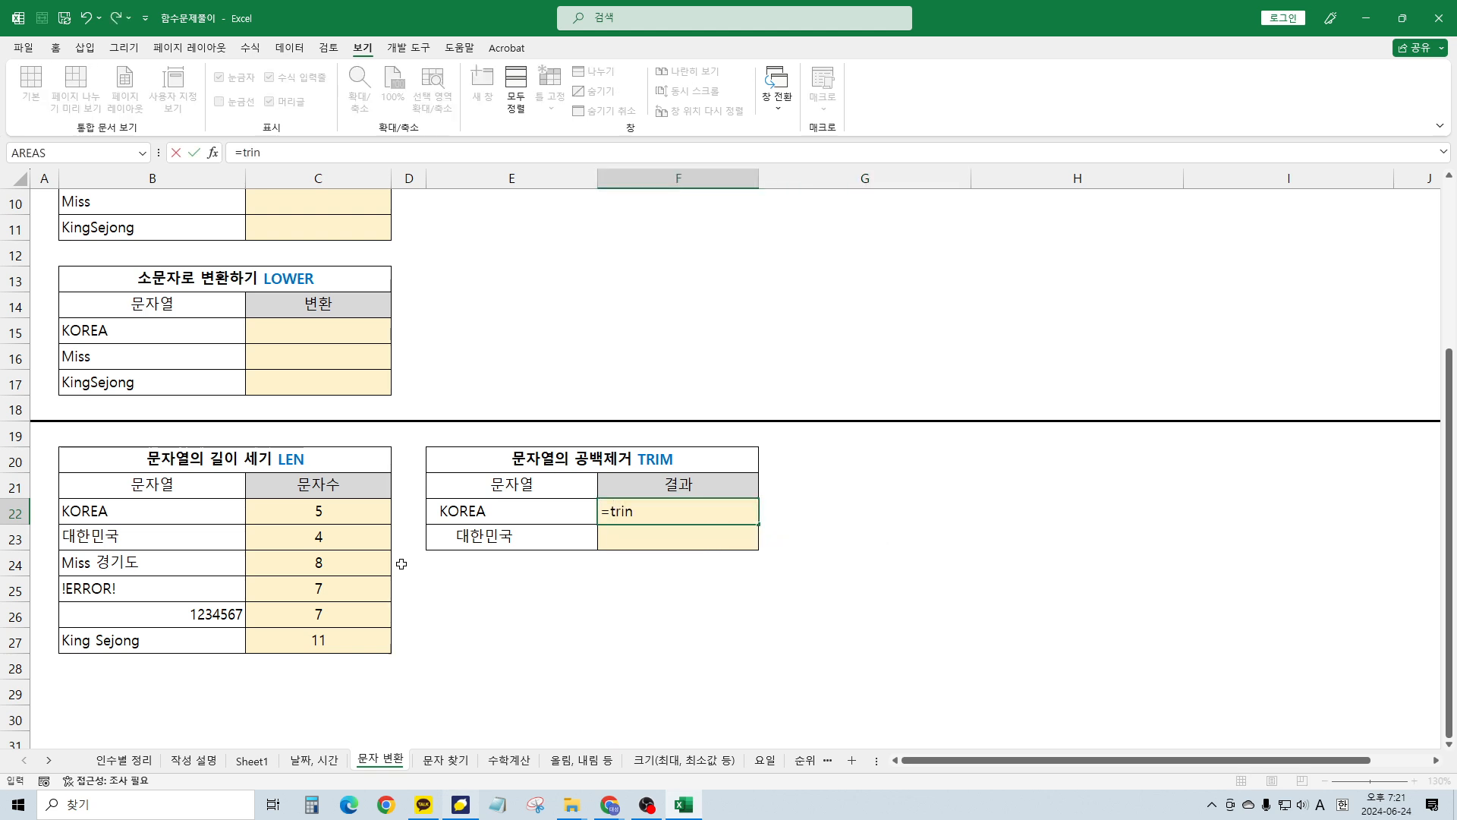
pyautogui.press('BackSpace')
pyautogui.write('m')
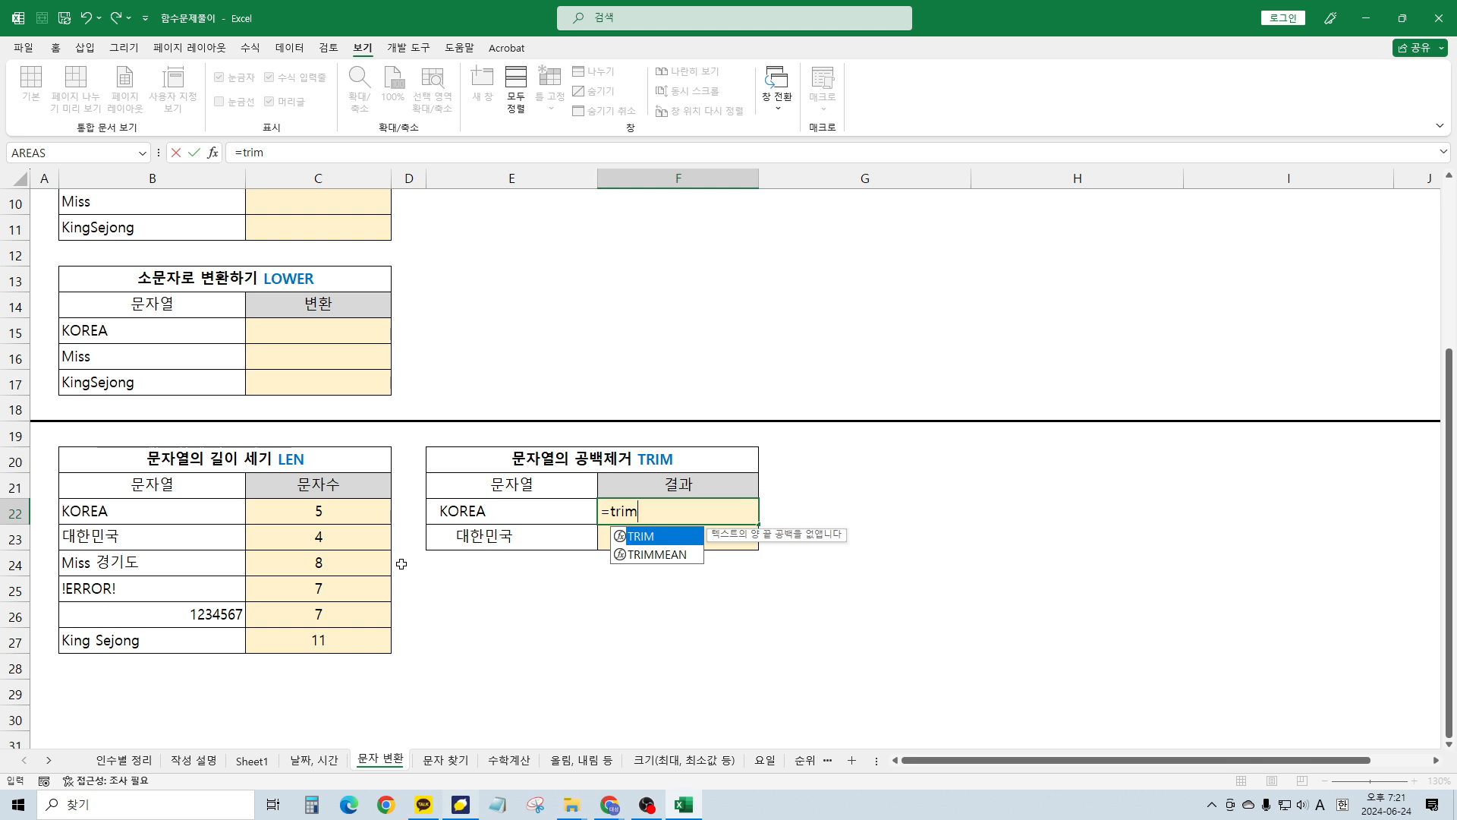
pyautogui.write('(')
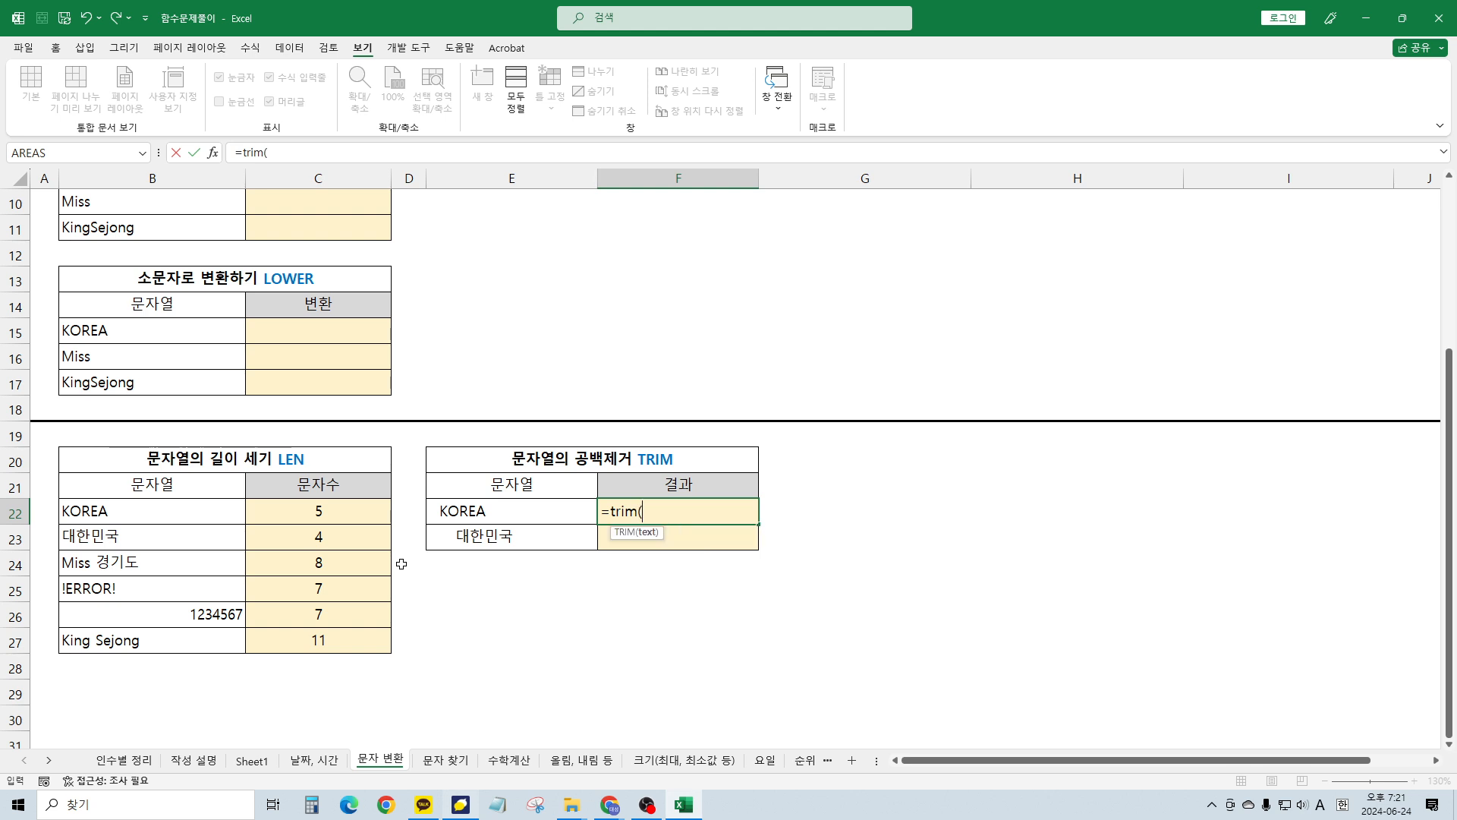
pyautogui.press('Left')
pyautogui.write(')')
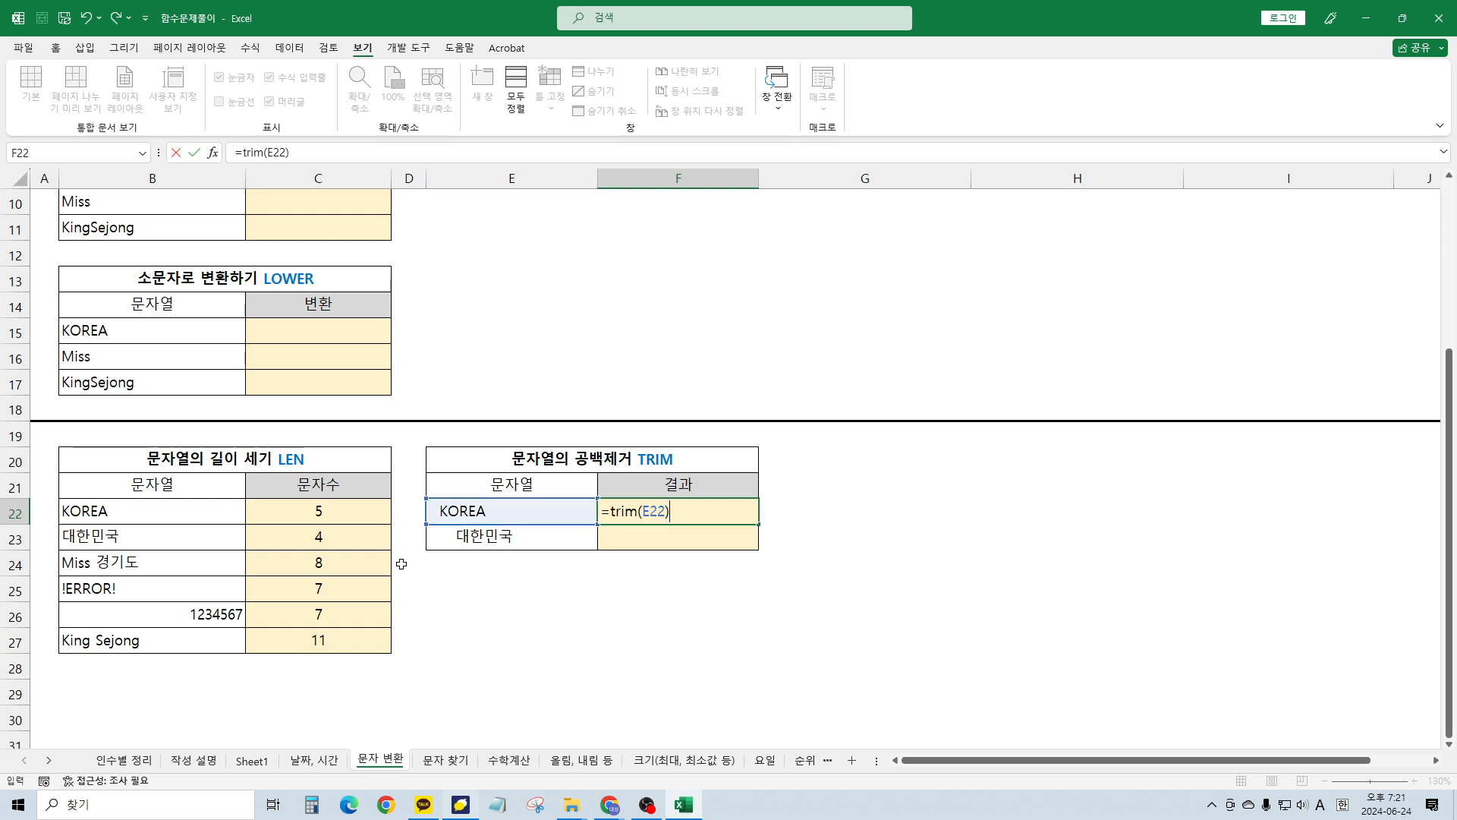
pyautogui.hotkey('ctrl', 'Return')
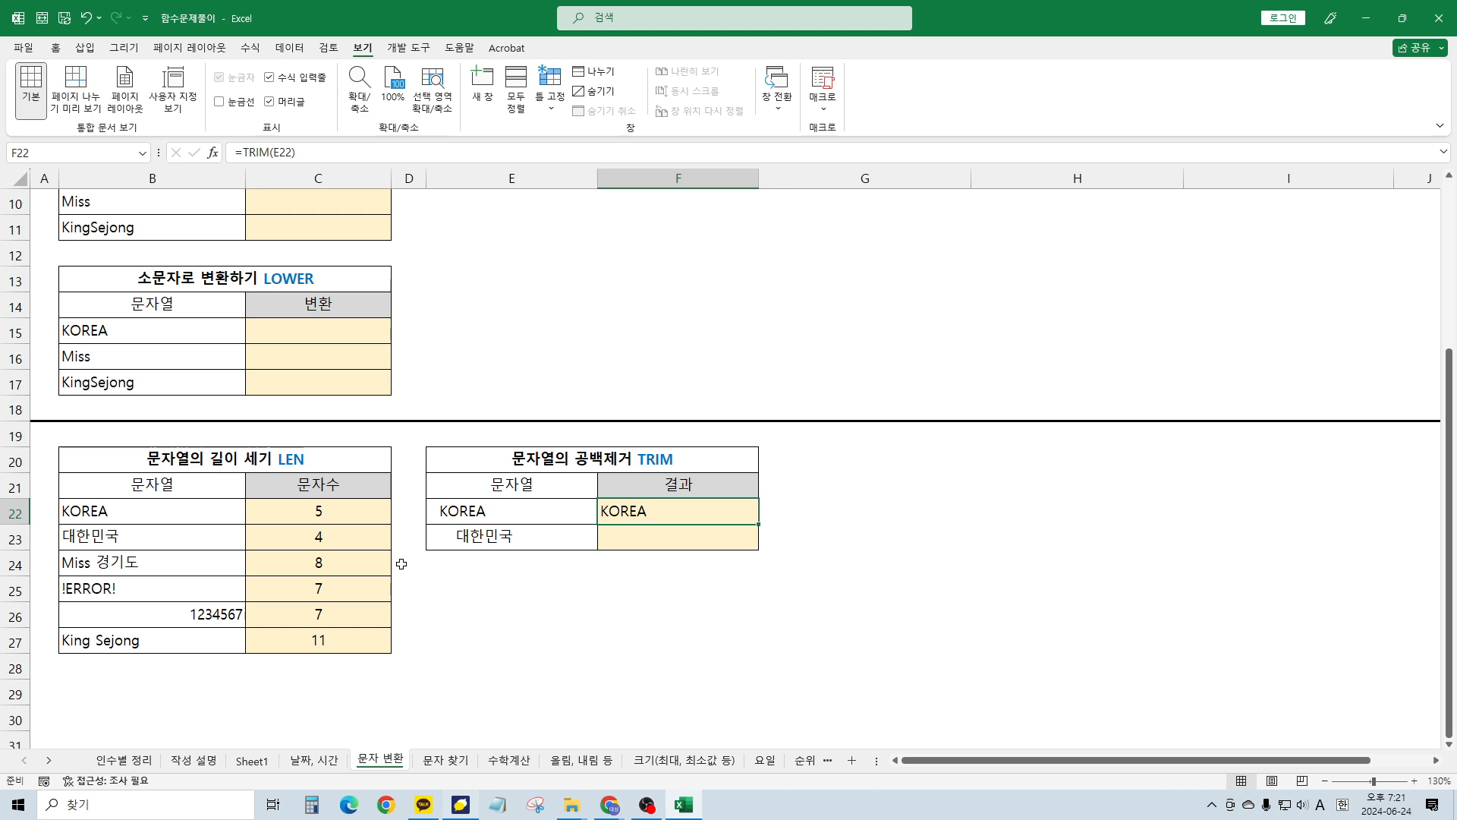
# Copy the TRIM formula down to F23 so 대한민국 is trimmed too
pyautogui.moveTo(757, 524); pyautogui.dragTo(757, 548)
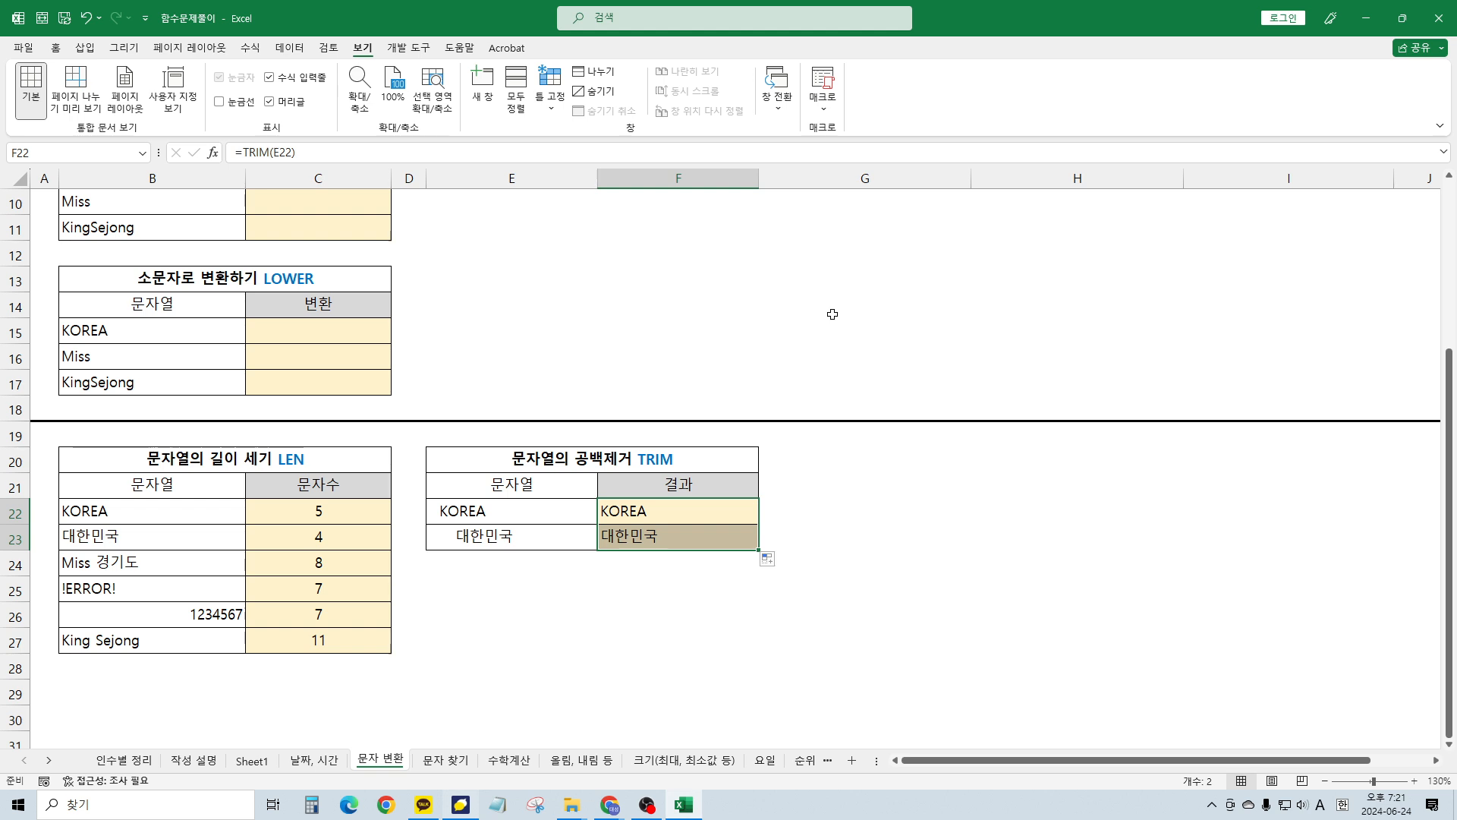
pyautogui.click(534, 470)
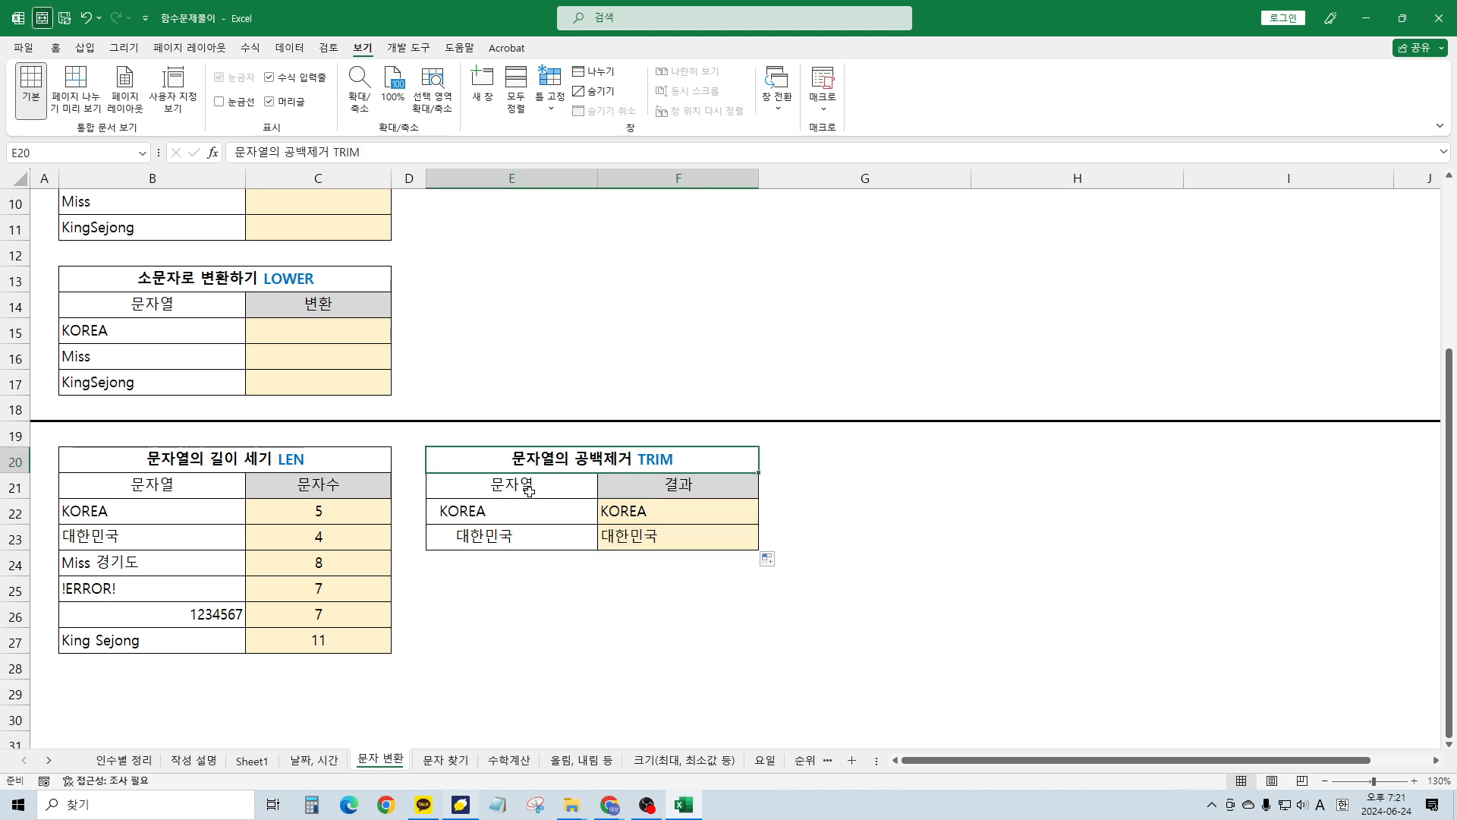
pyautogui.click(535, 479)
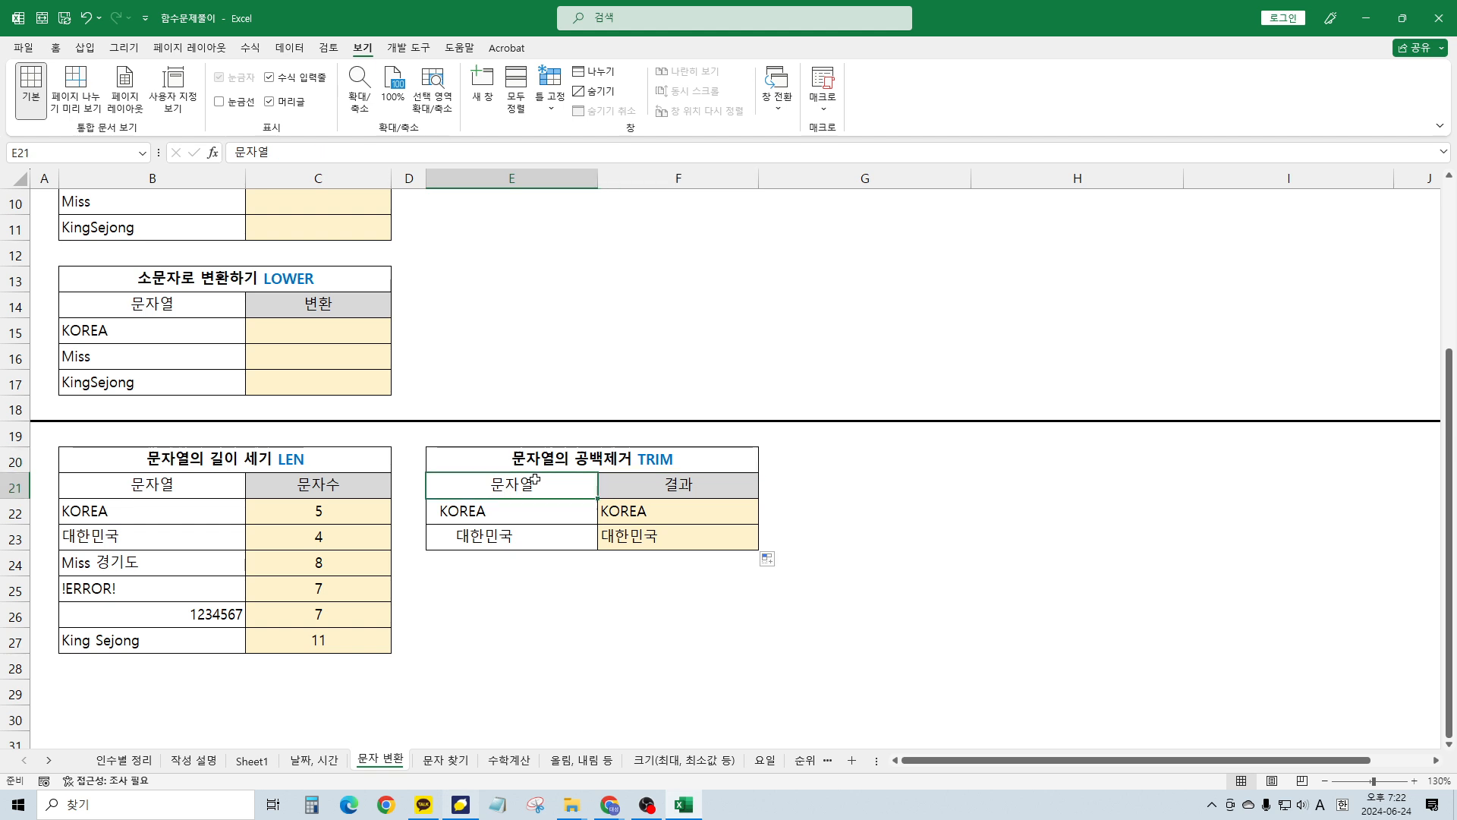
pyautogui.press('Up')
pyautogui.press('Down')
pyautogui.press('Up')
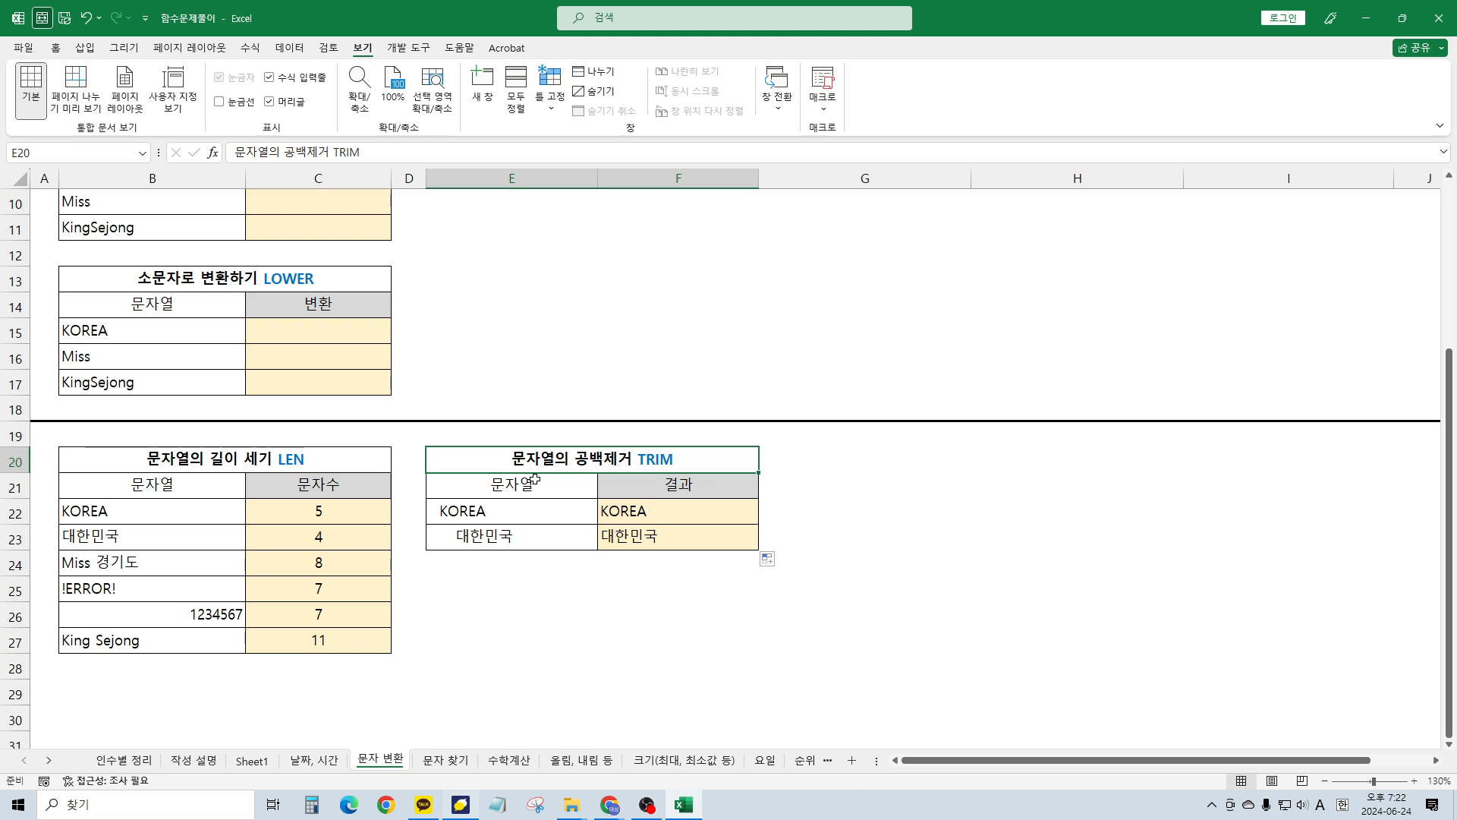
pyautogui.scroll(-2, 658, 442)
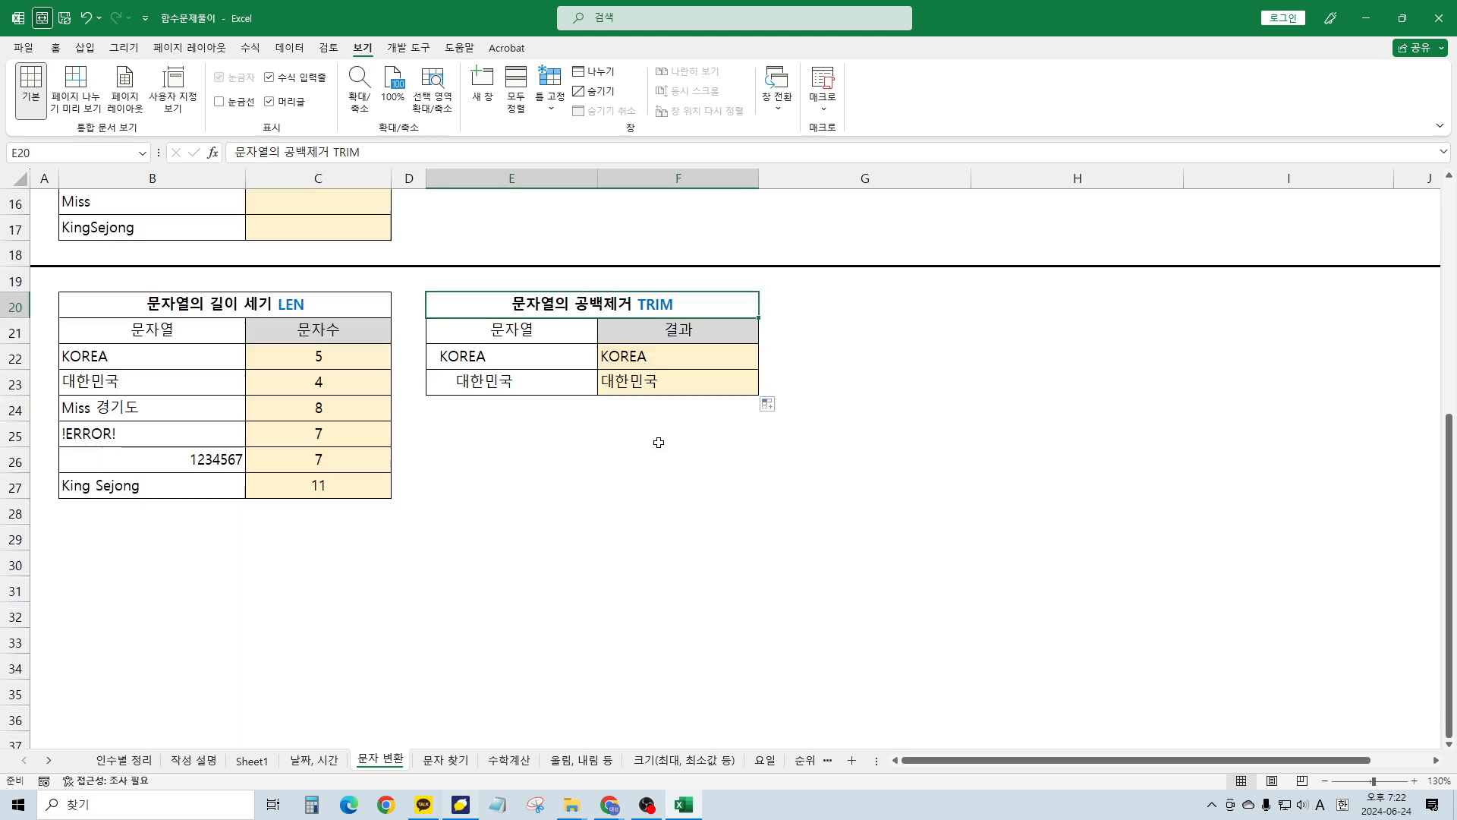
pyautogui.click(494, 381)
pyautogui.click(499, 354)
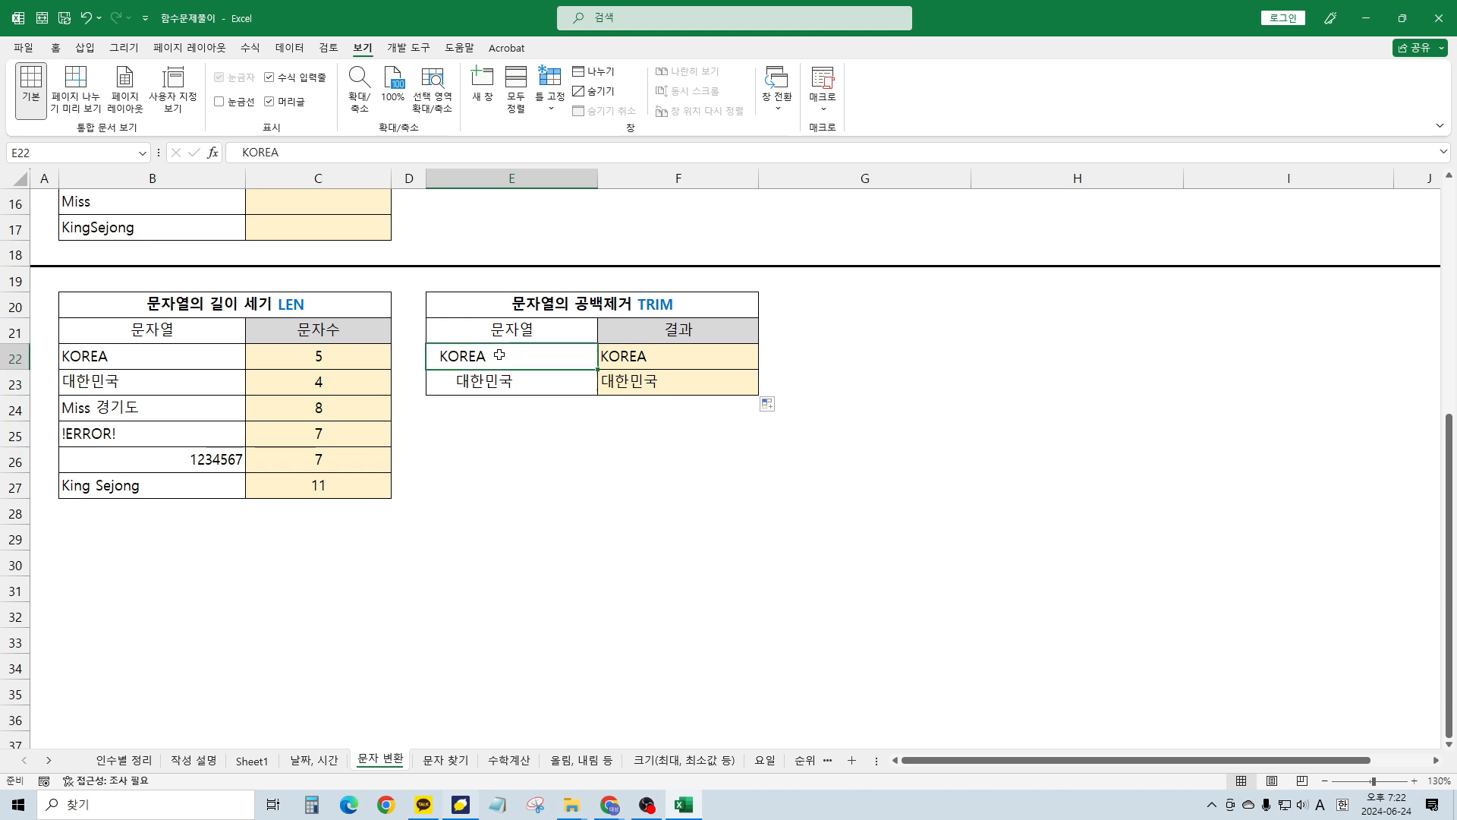
pyautogui.doubleClick(500, 355)
pyautogui.press('Home')
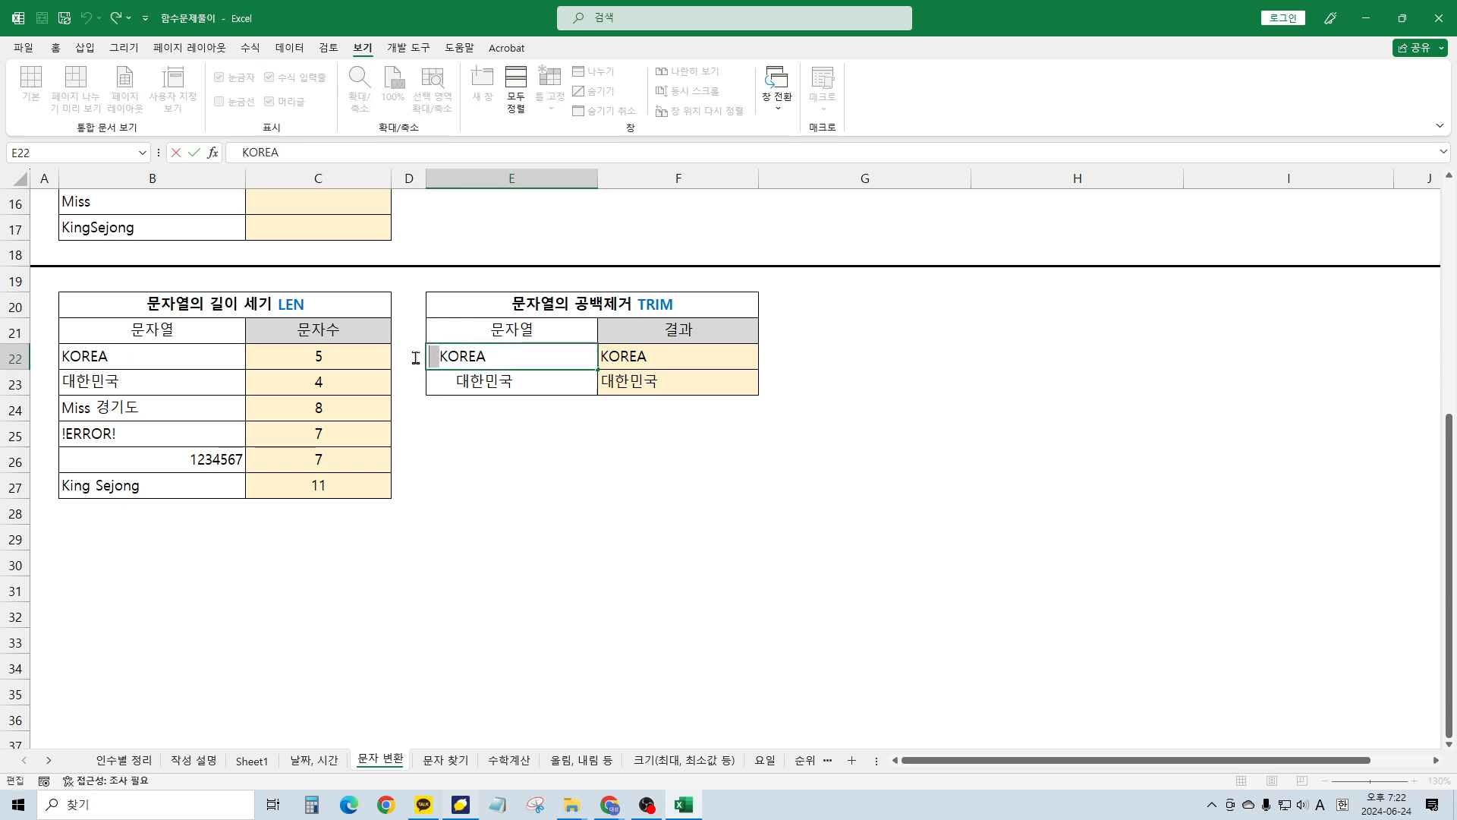
pyautogui.moveTo(491, 362); pyautogui.dragTo(512, 362)
pyautogui.press('Return')
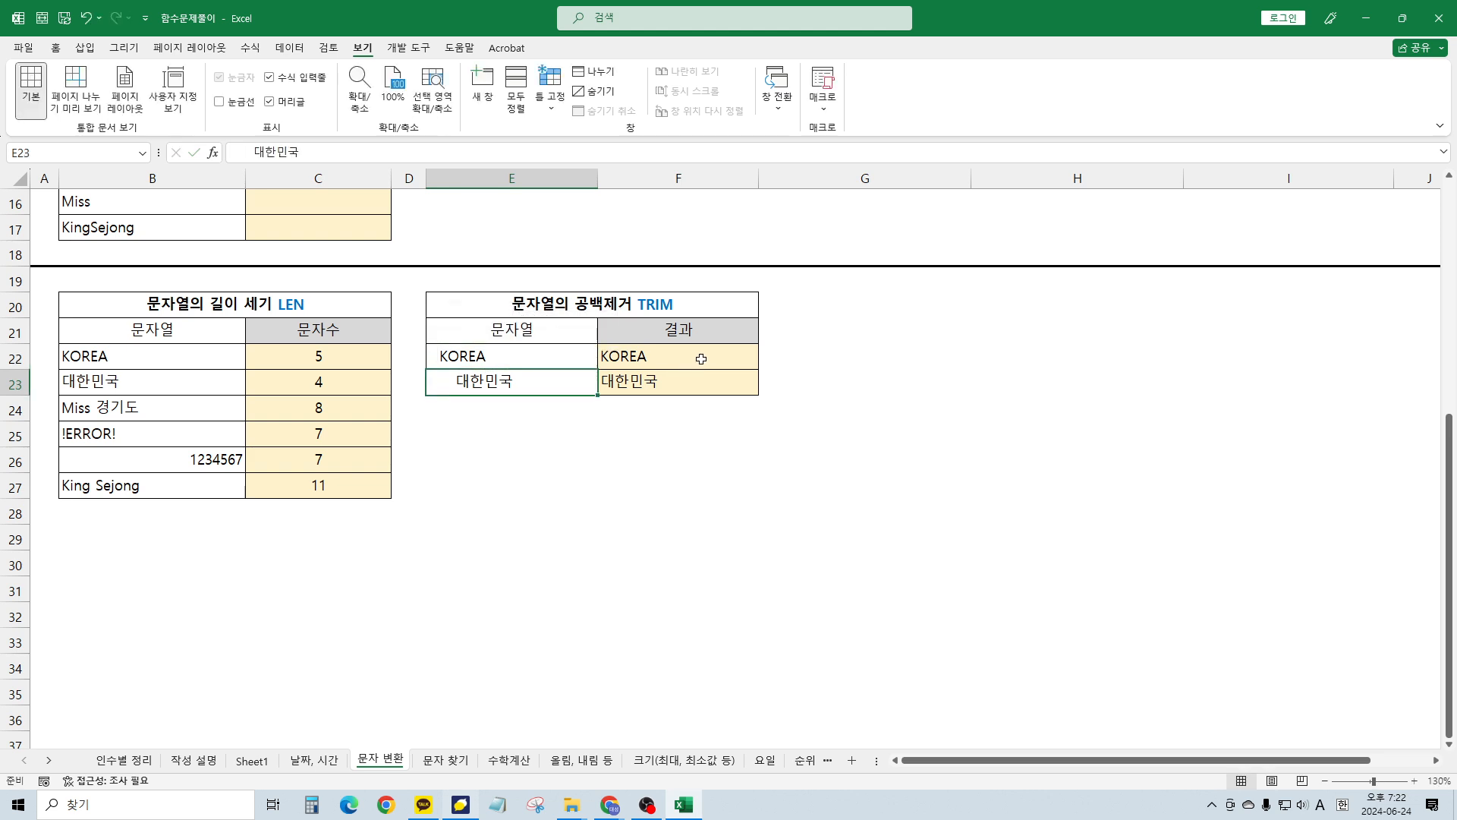
pyautogui.click(658, 362)
pyautogui.click(651, 380)
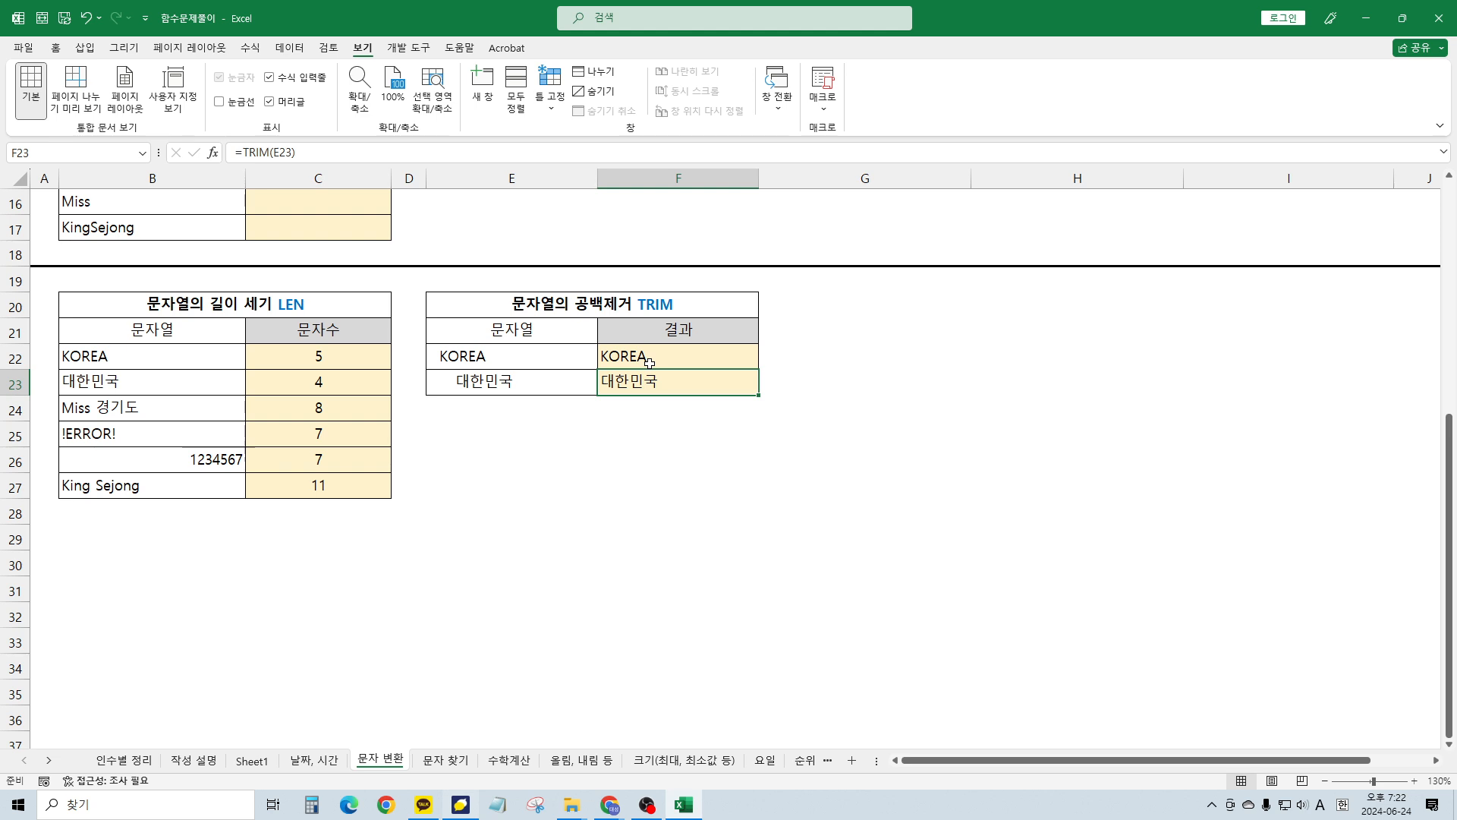
pyautogui.click(650, 363)
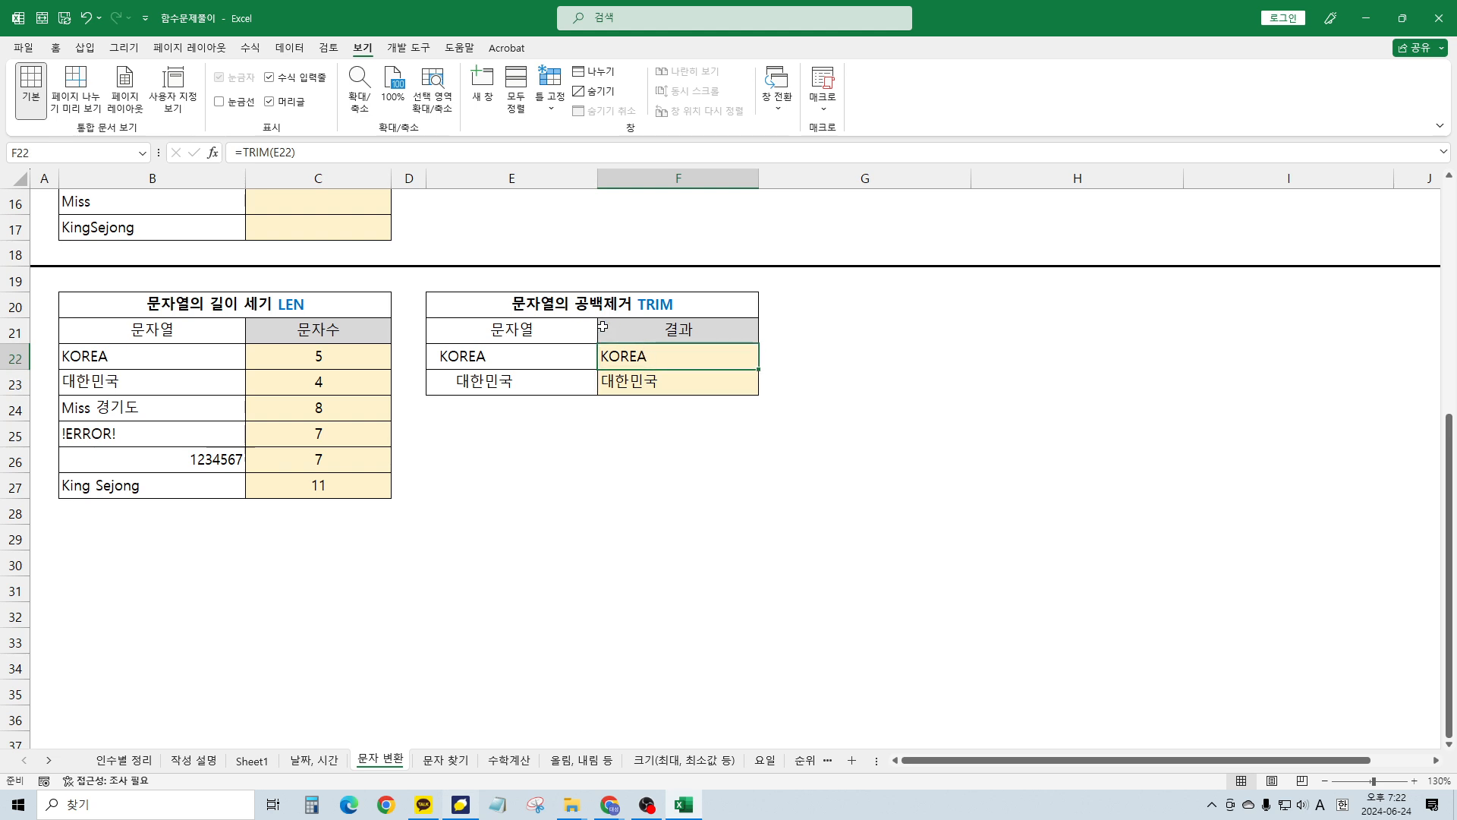
pyautogui.click(526, 305)
pyautogui.scroll(3, 584, 431)
pyautogui.scroll(2, 584, 432)
# Review the LEFT and RIGHT notes and move to the extraction table's header row
pyautogui.click(474, 382)
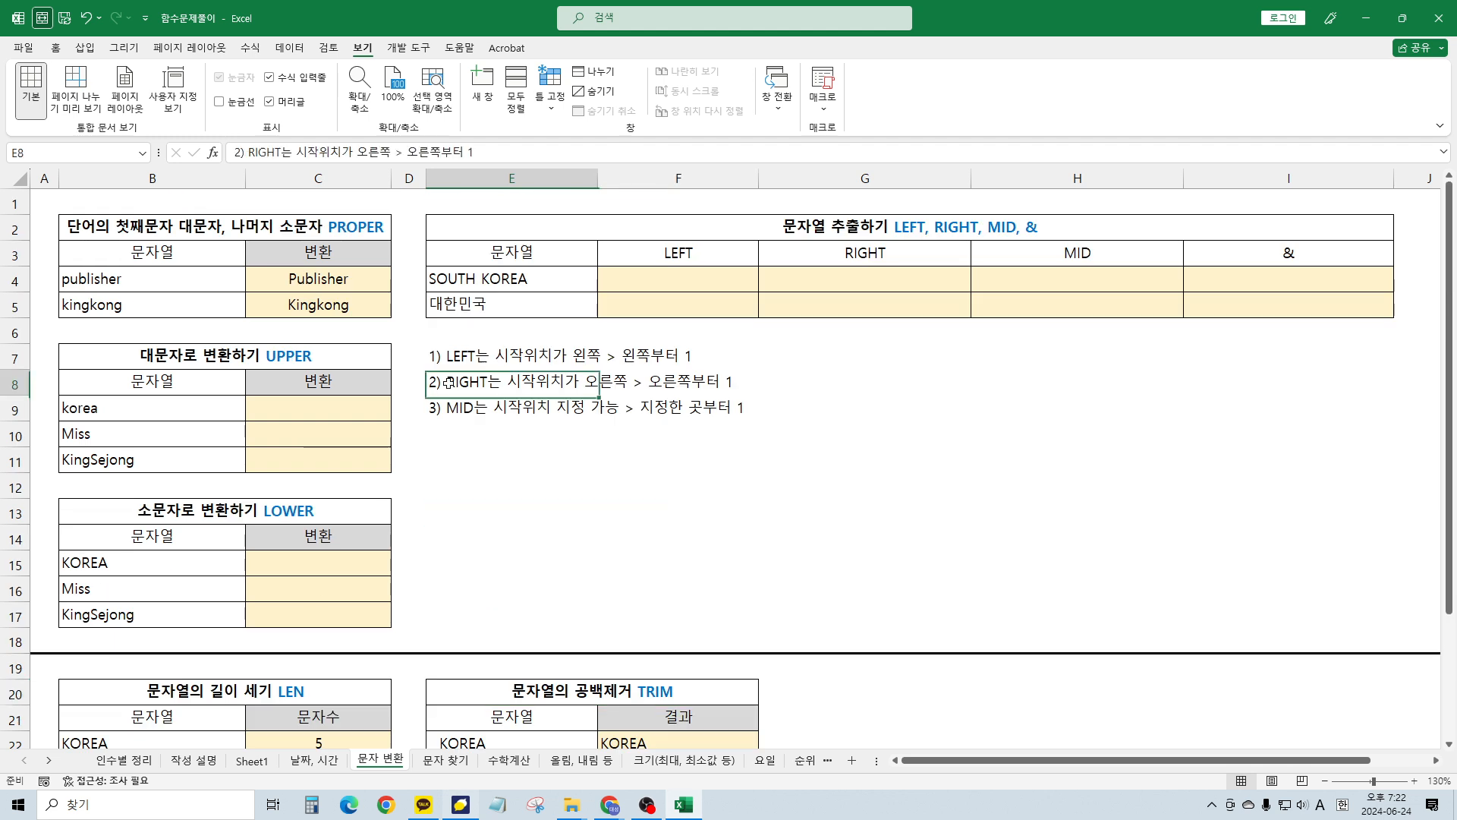
pyautogui.click(458, 360)
pyautogui.scroll(-1, 599, 355)
pyautogui.click(674, 291)
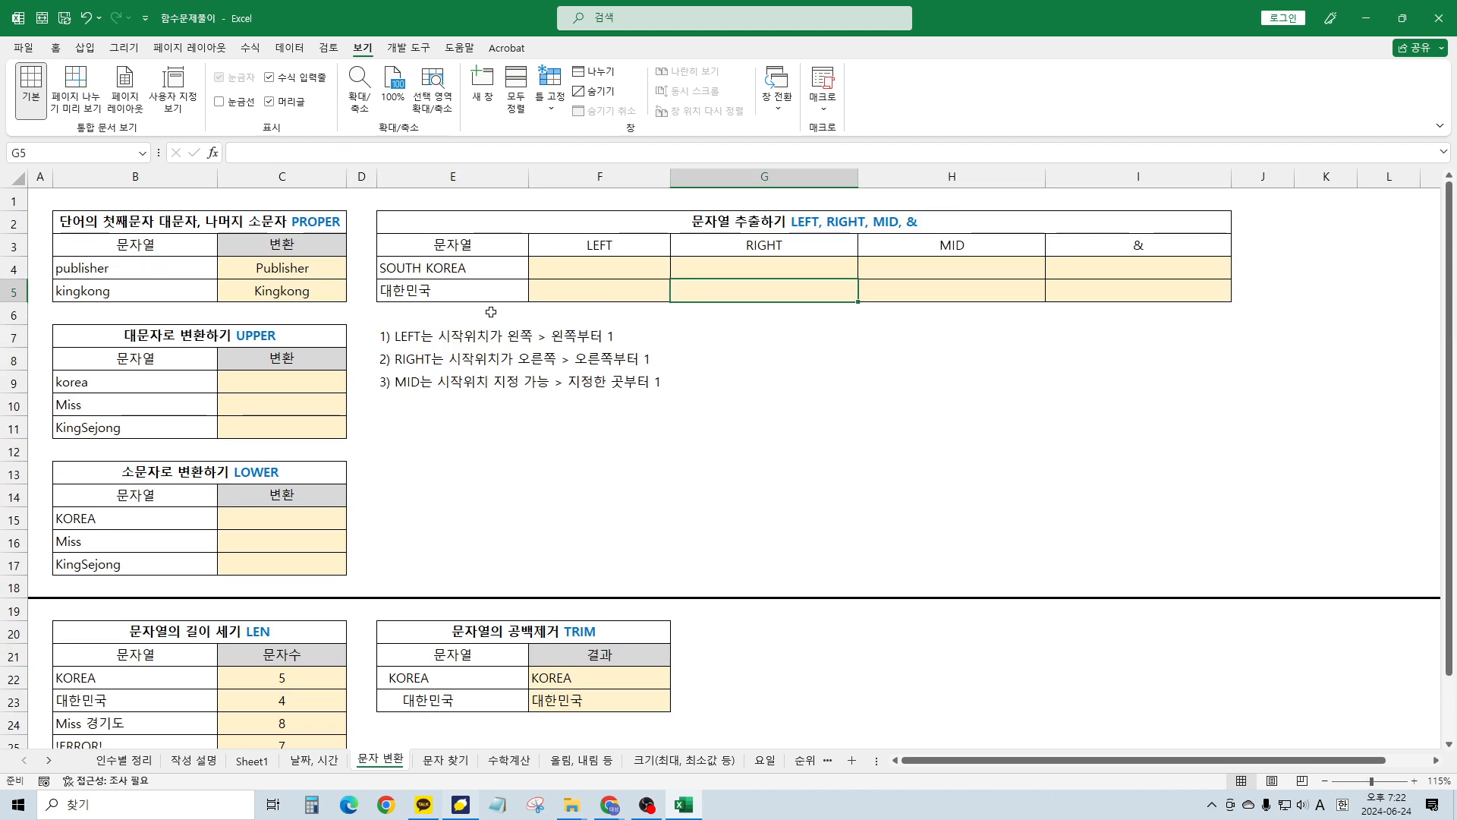
pyautogui.click(888, 318)
pyautogui.scroll(3, 896, 320)
pyautogui.scroll(2, 896, 320)
pyautogui.moveTo(1075, 760); pyautogui.dragTo(1163, 753)
pyautogui.click(1055, 497)
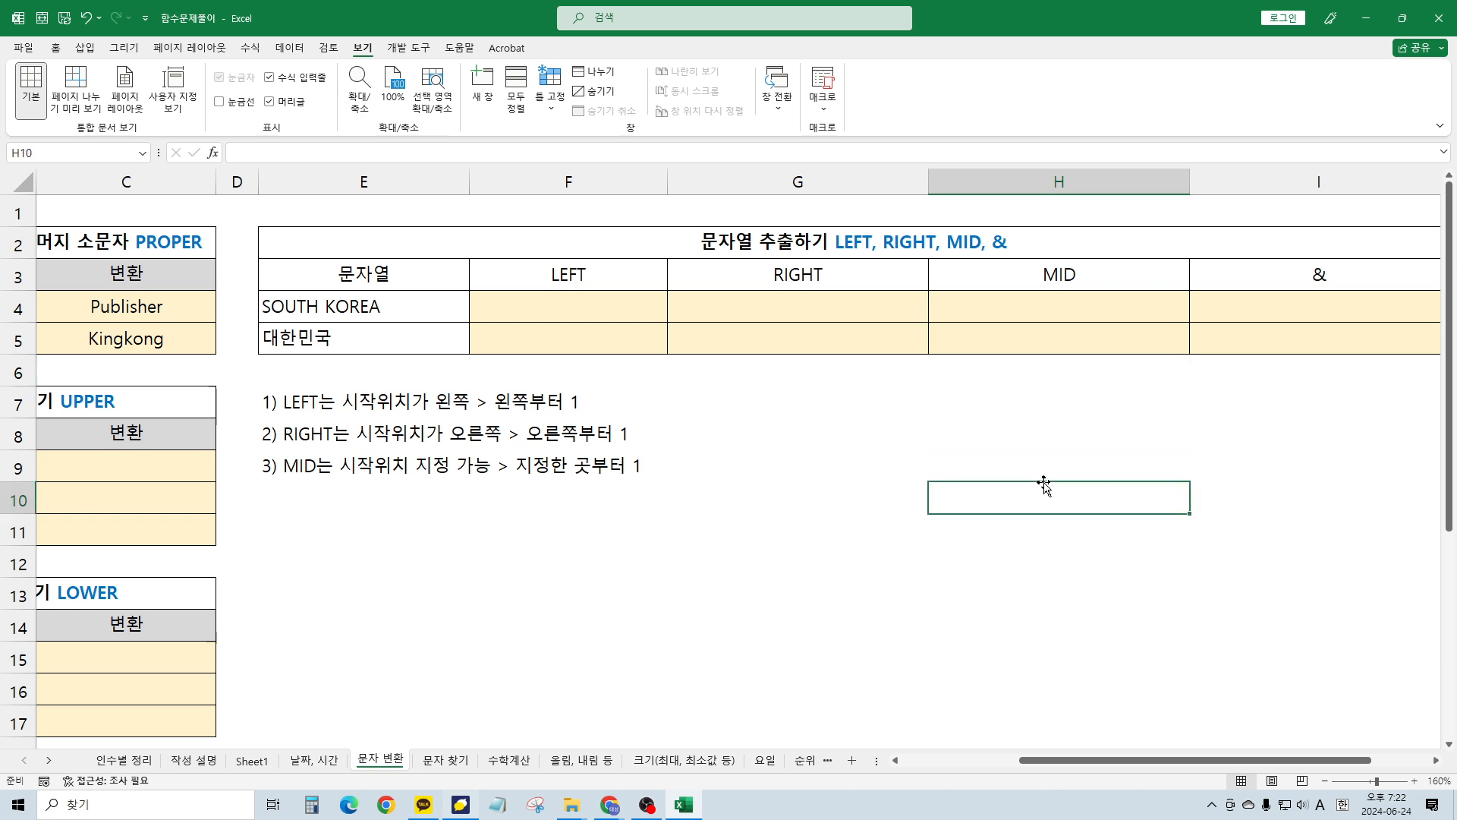
pyautogui.press('Up')
pyautogui.press('Up')
pyautogui.press('Up')
pyautogui.press('Up')
pyautogui.press('Up')
pyautogui.press('Up')
pyautogui.press('Up')
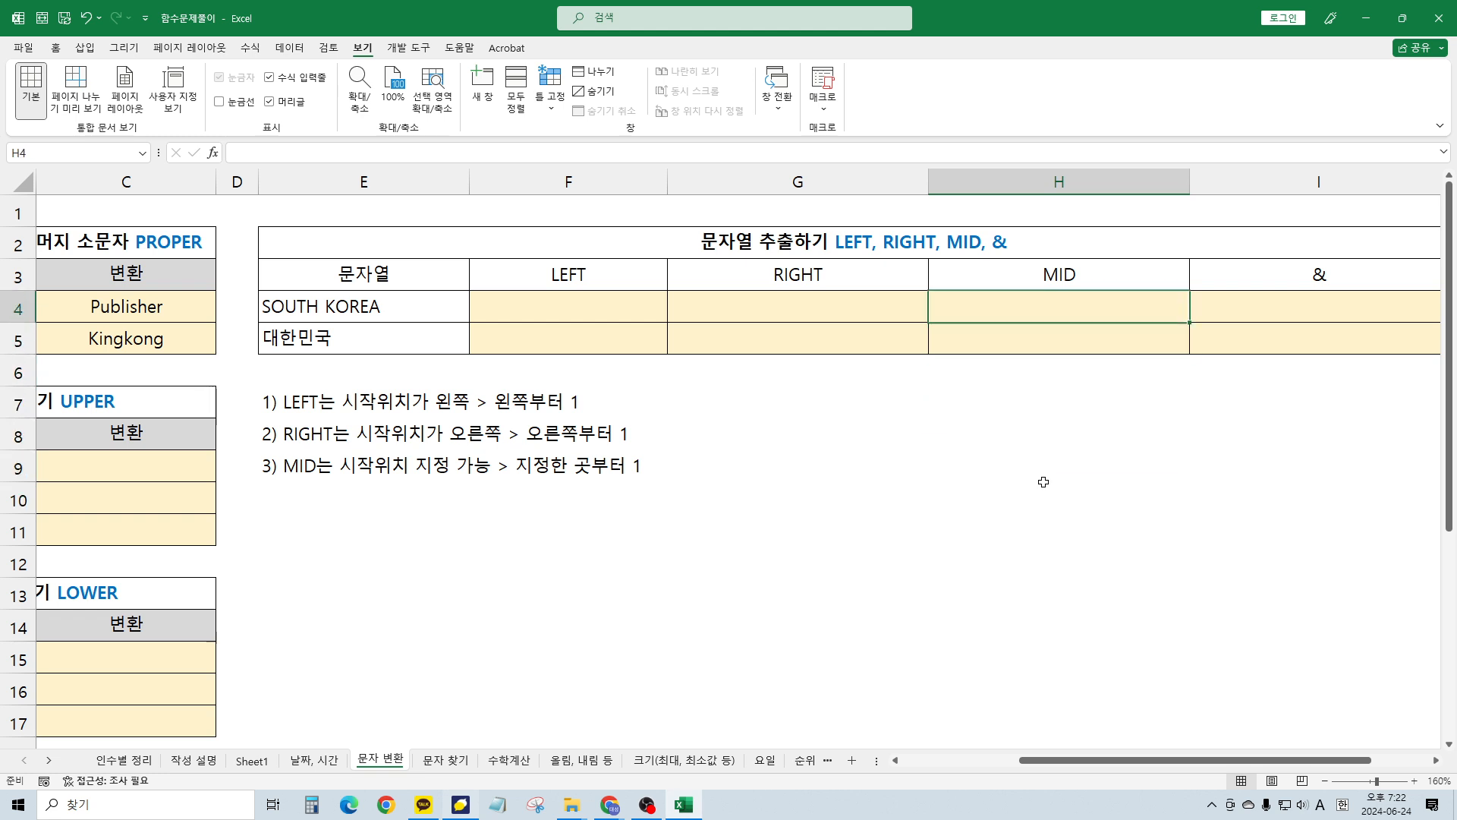
pyautogui.press('Left')
pyautogui.press('Left')
pyautogui.press('Right')
pyautogui.press('Right')
pyautogui.press('Right')
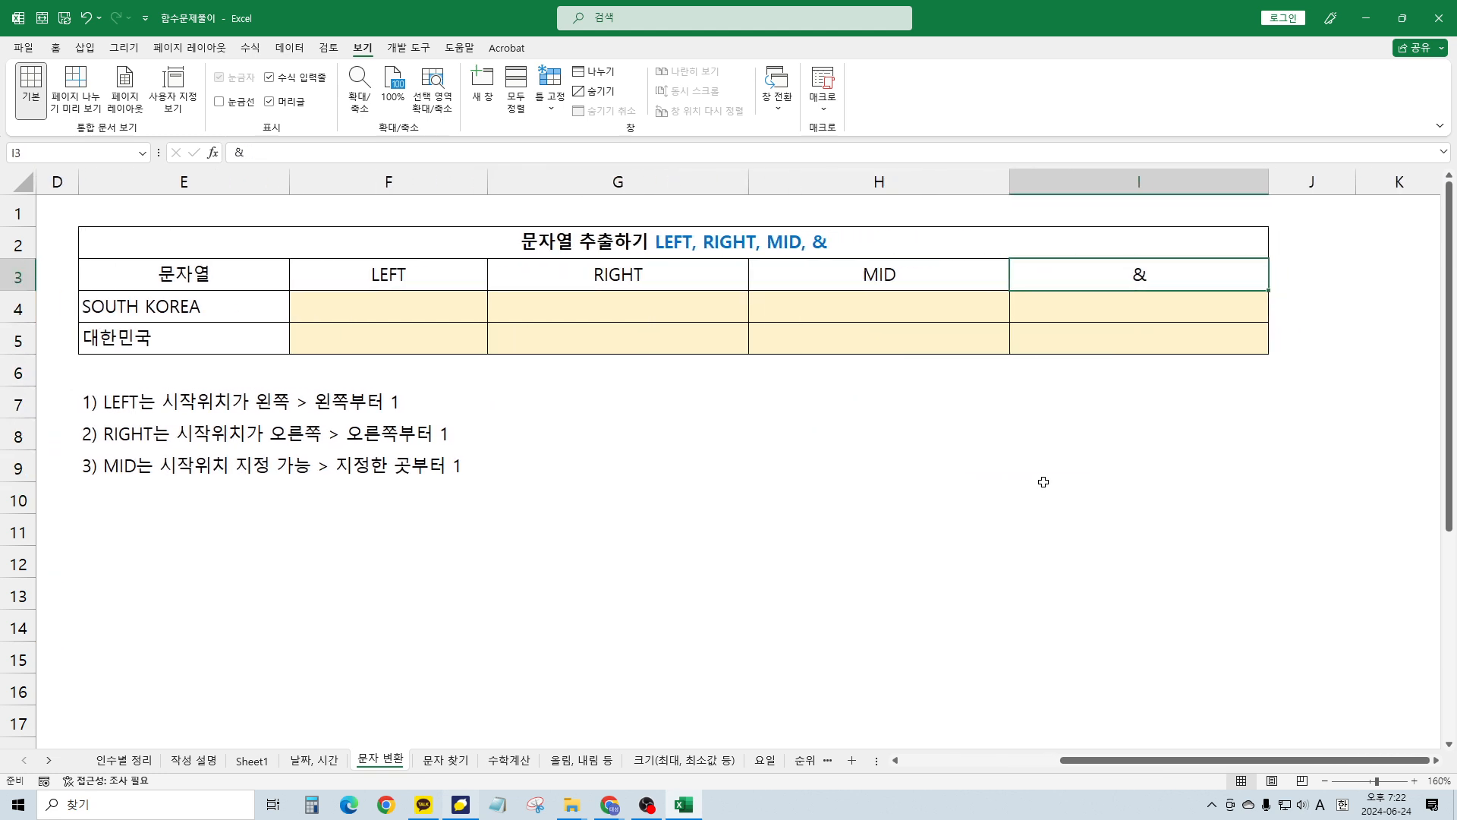
# Relabel the & header as &(앤드 연산자)
pyautogui.press('F2')
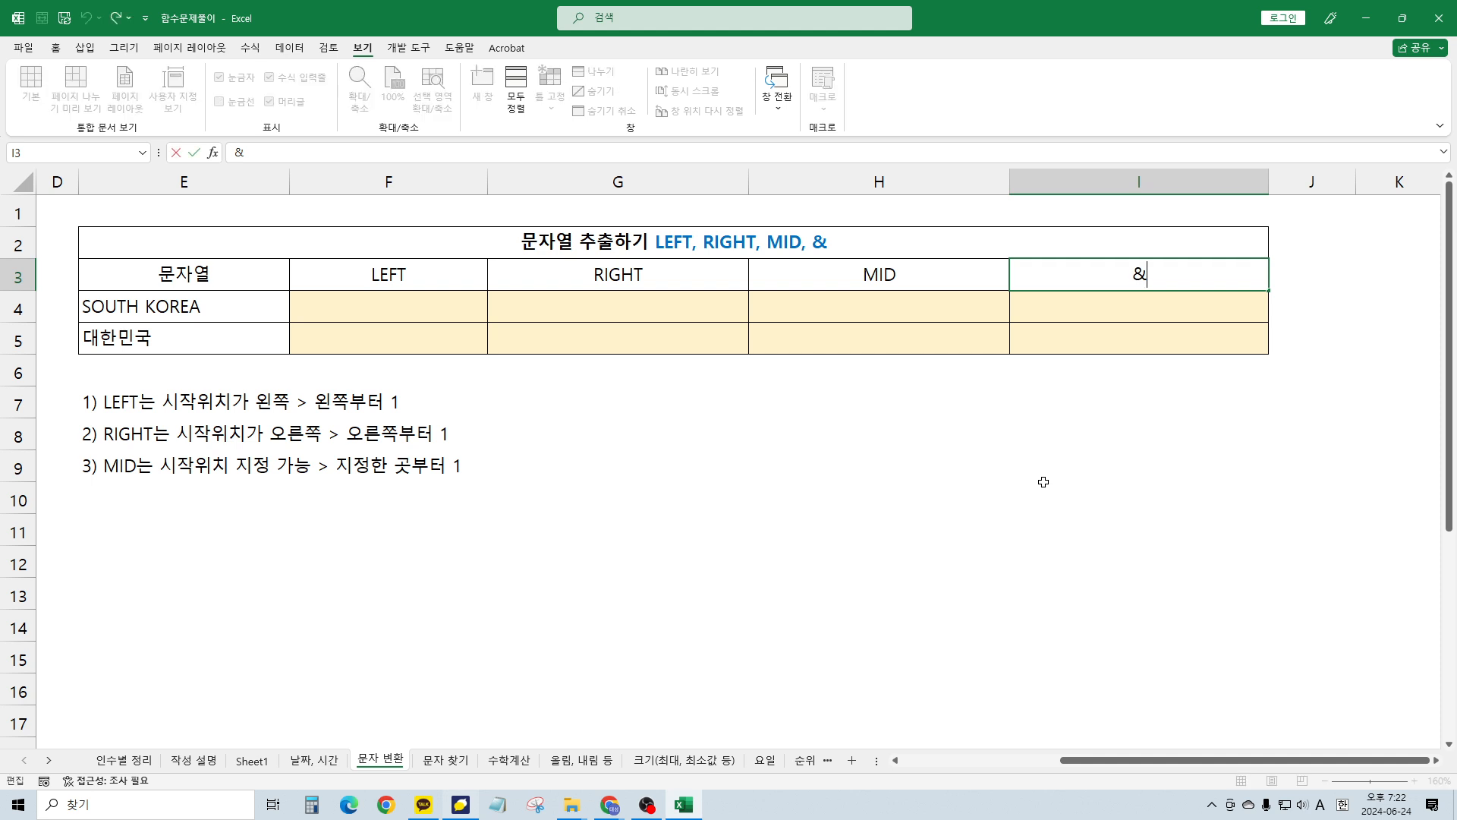
pyautogui.write('(*')
pyautogui.press('BackSpace')
pyautogui.press('BackSpace')
pyautogui.write('(d')
pyautogui.press('BackSpace')
pyautogui.press('Hangul')
pyautogui.write('앤드 연사')
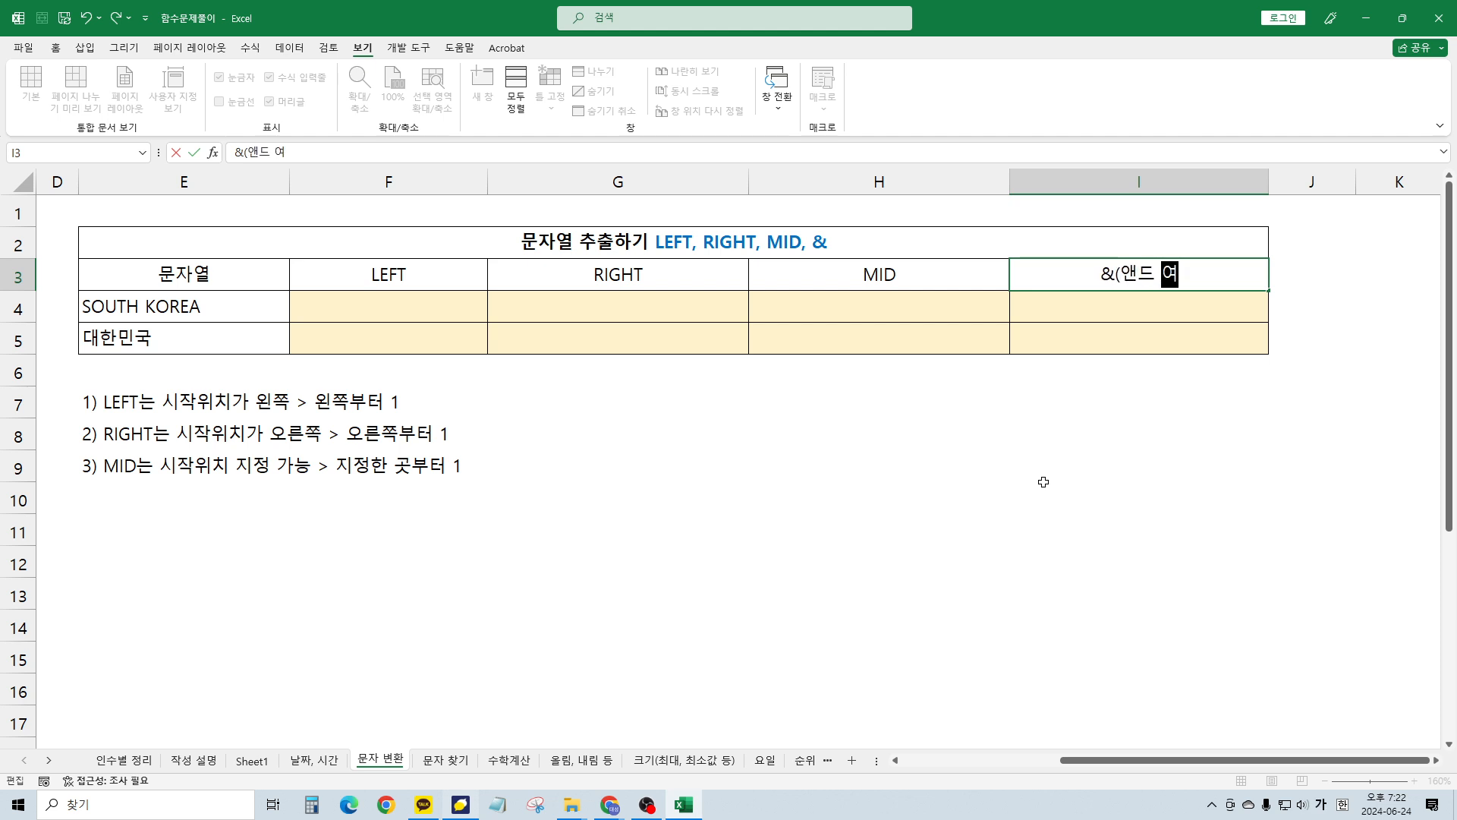
pyautogui.write('ㄴ자)')
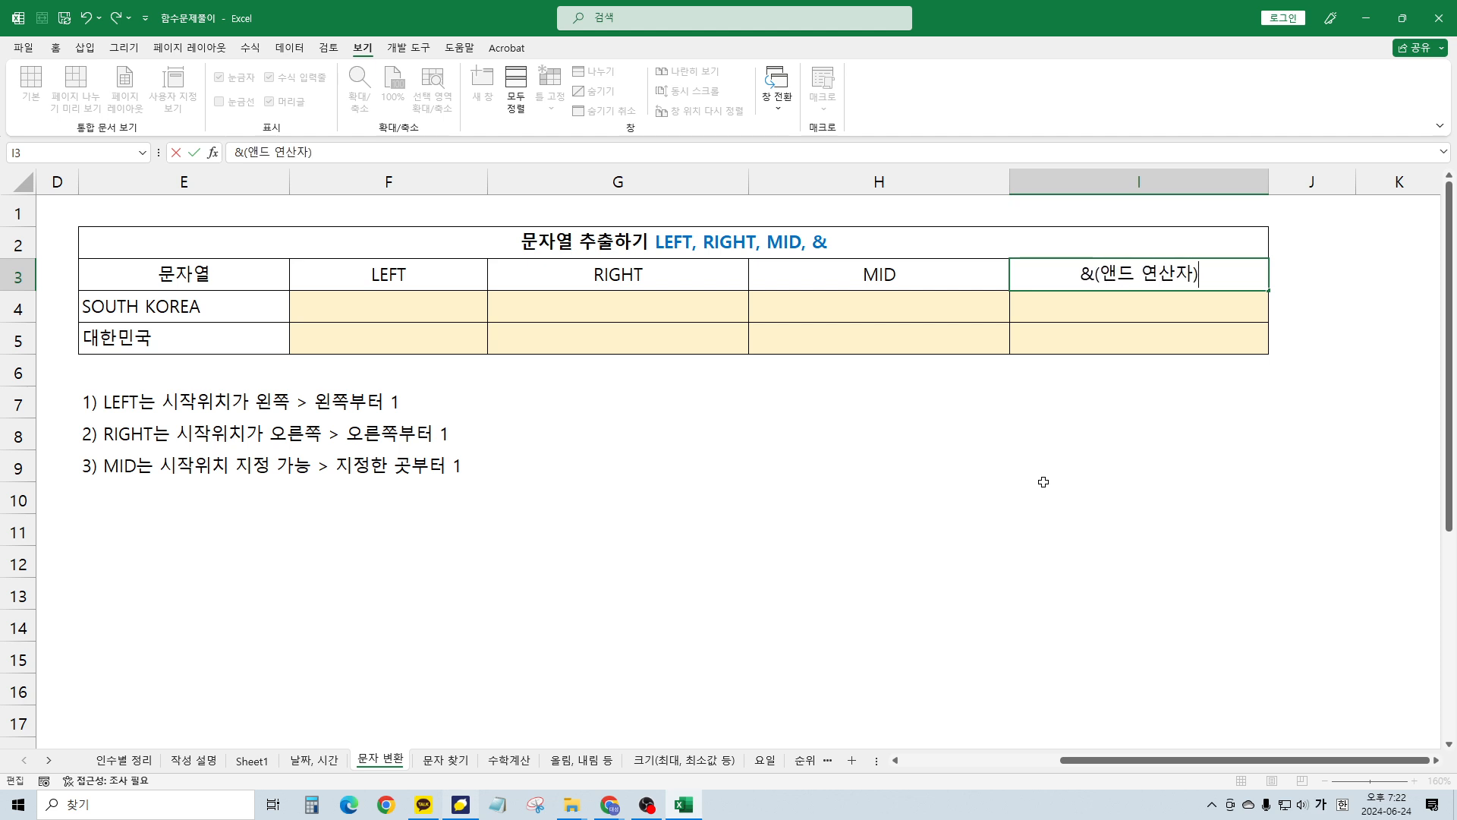
pyautogui.press('Return')
# Append Korean labels to the headers: LEFT 왼쪽, RIGHT 오른쪽, MID 중간
pyautogui.press('Left')
pyautogui.press('Left')
pyautogui.press('Left')
pyautogui.press('Left')
pyautogui.press('Left')
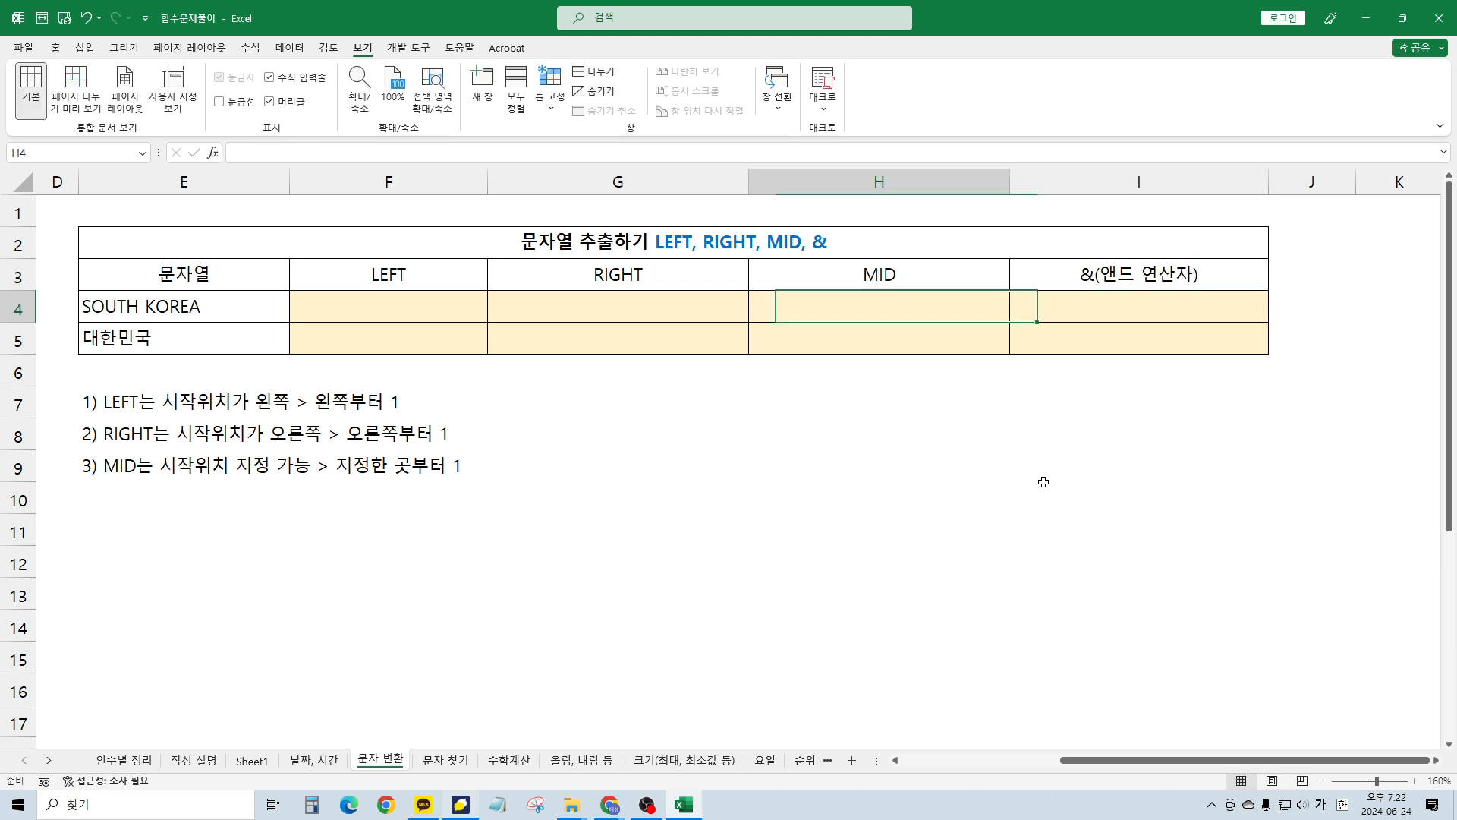
pyautogui.press('Right')
pyautogui.press('Right')
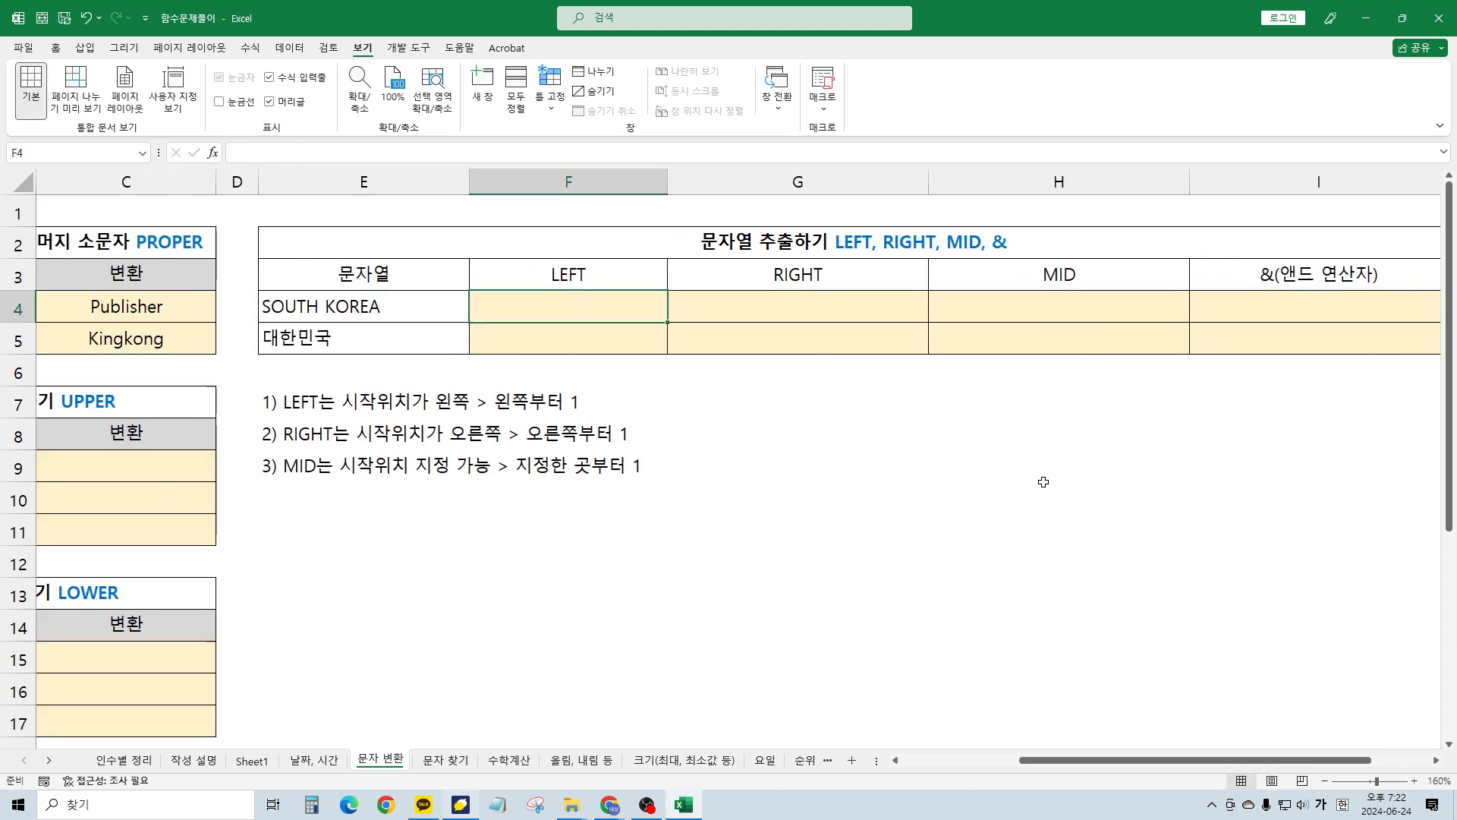
pyautogui.press('Up')
pyautogui.press('F2')
pyautogui.write('왼쪽')
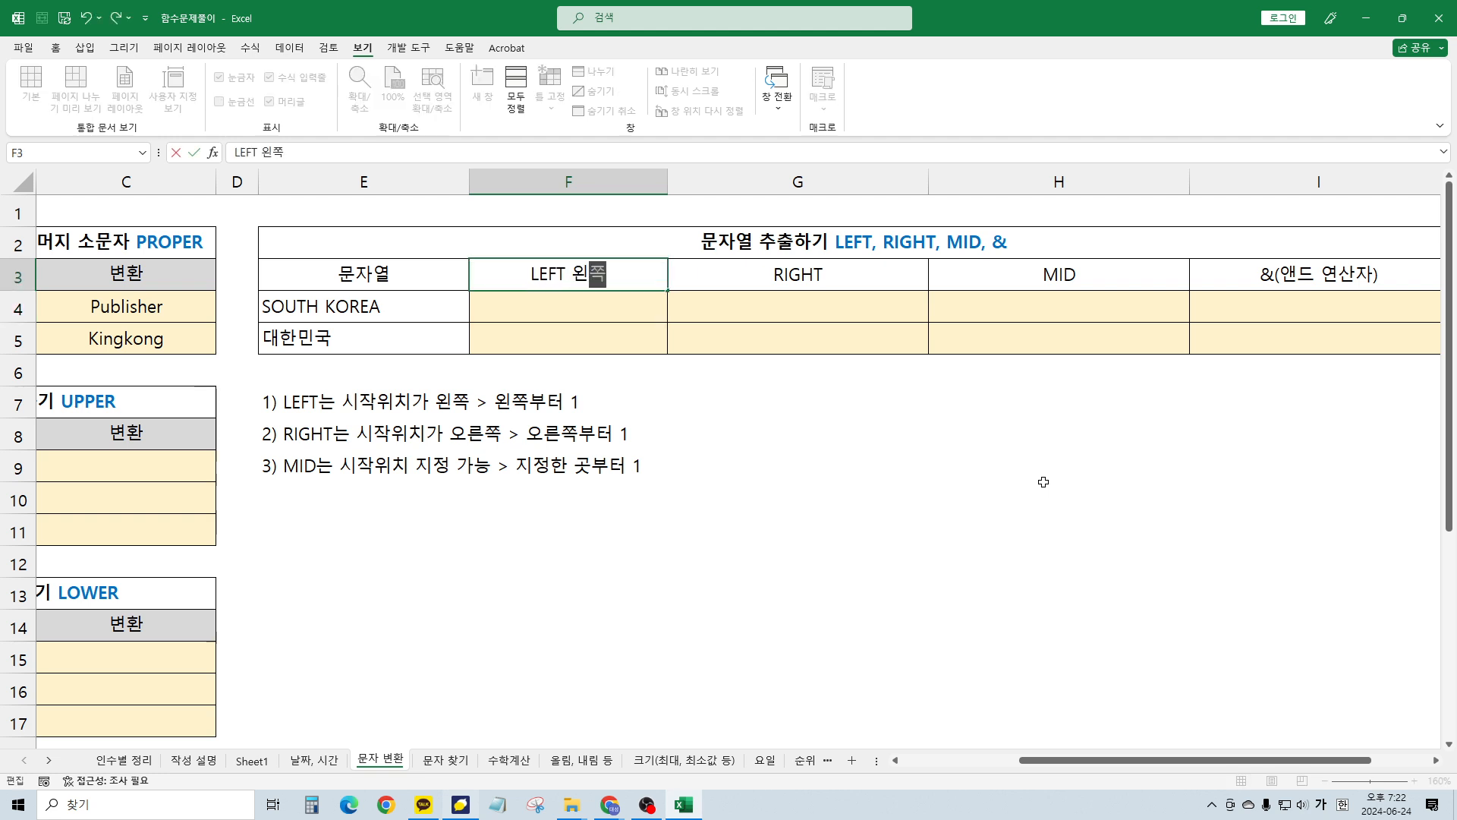
pyautogui.press('Tab')
pyautogui.press('F2')
pyautogui.write('오른쪽')
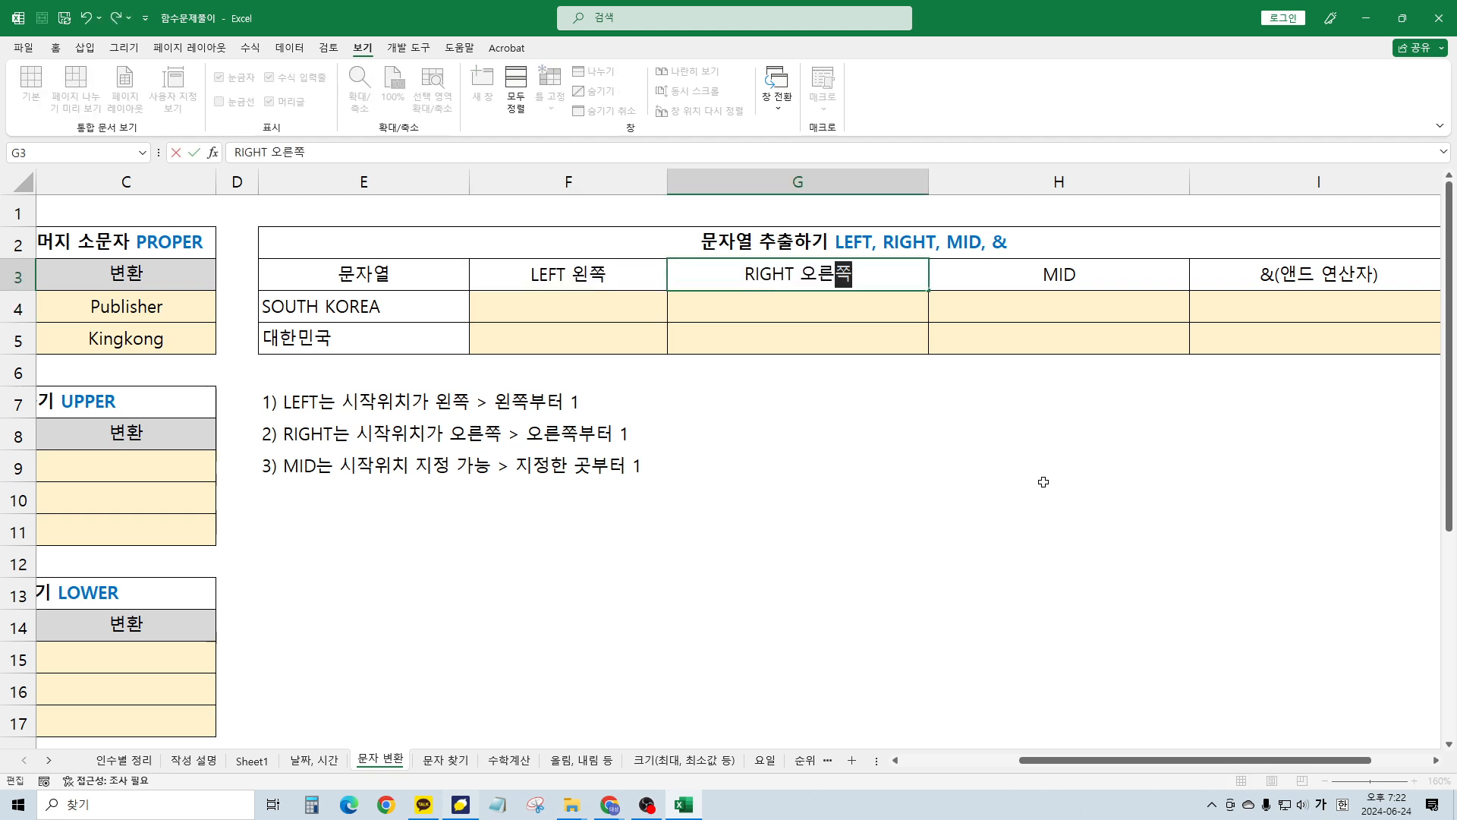
pyautogui.press('Tab')
pyautogui.press('F2')
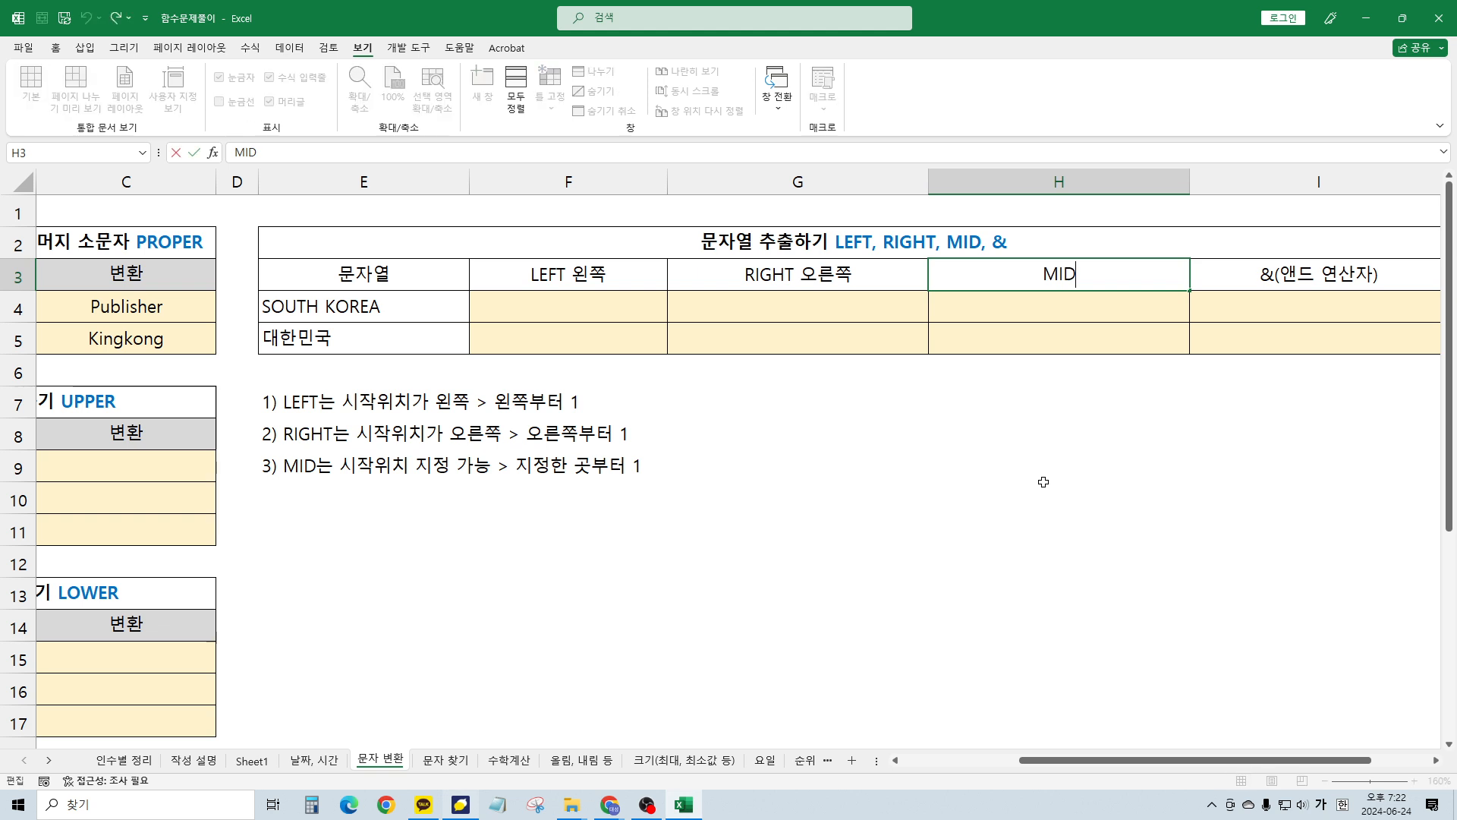
pyautogui.write('중간')
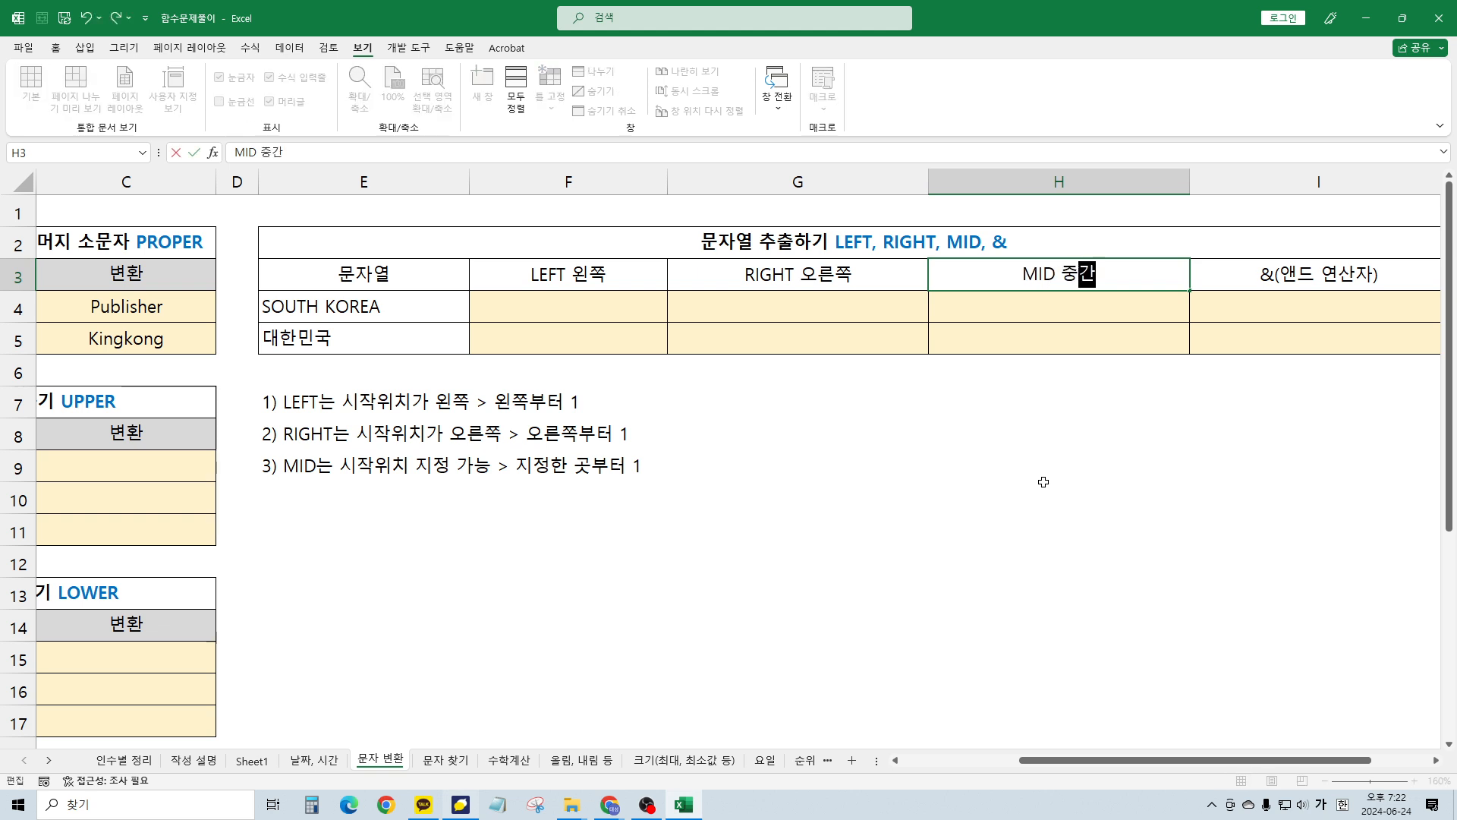
pyautogui.press('Return')
# Check the new headers and go to the LEFT result cell for SOUTH KOREA
pyautogui.press('Up')
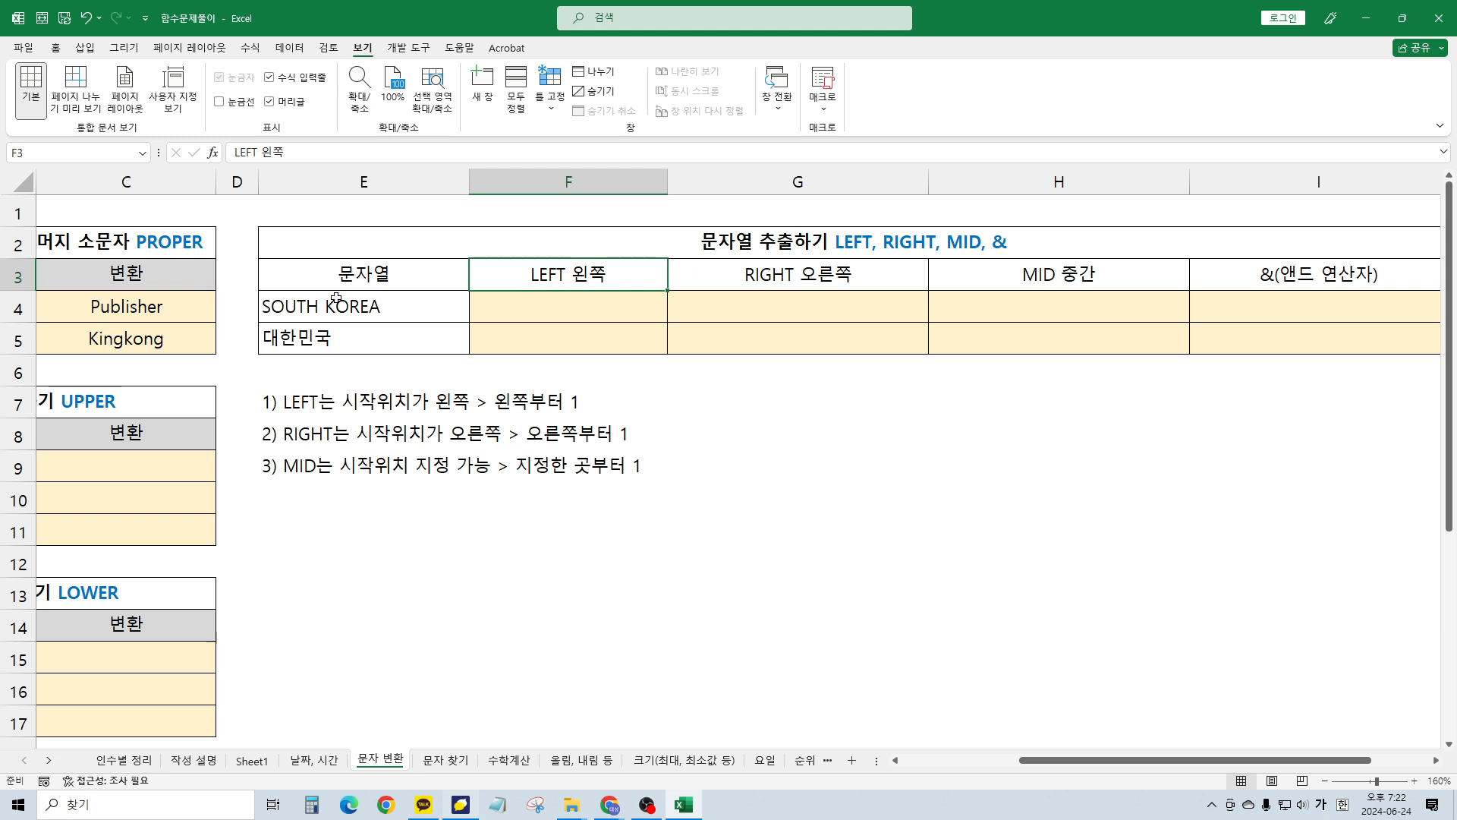
pyautogui.click(761, 274)
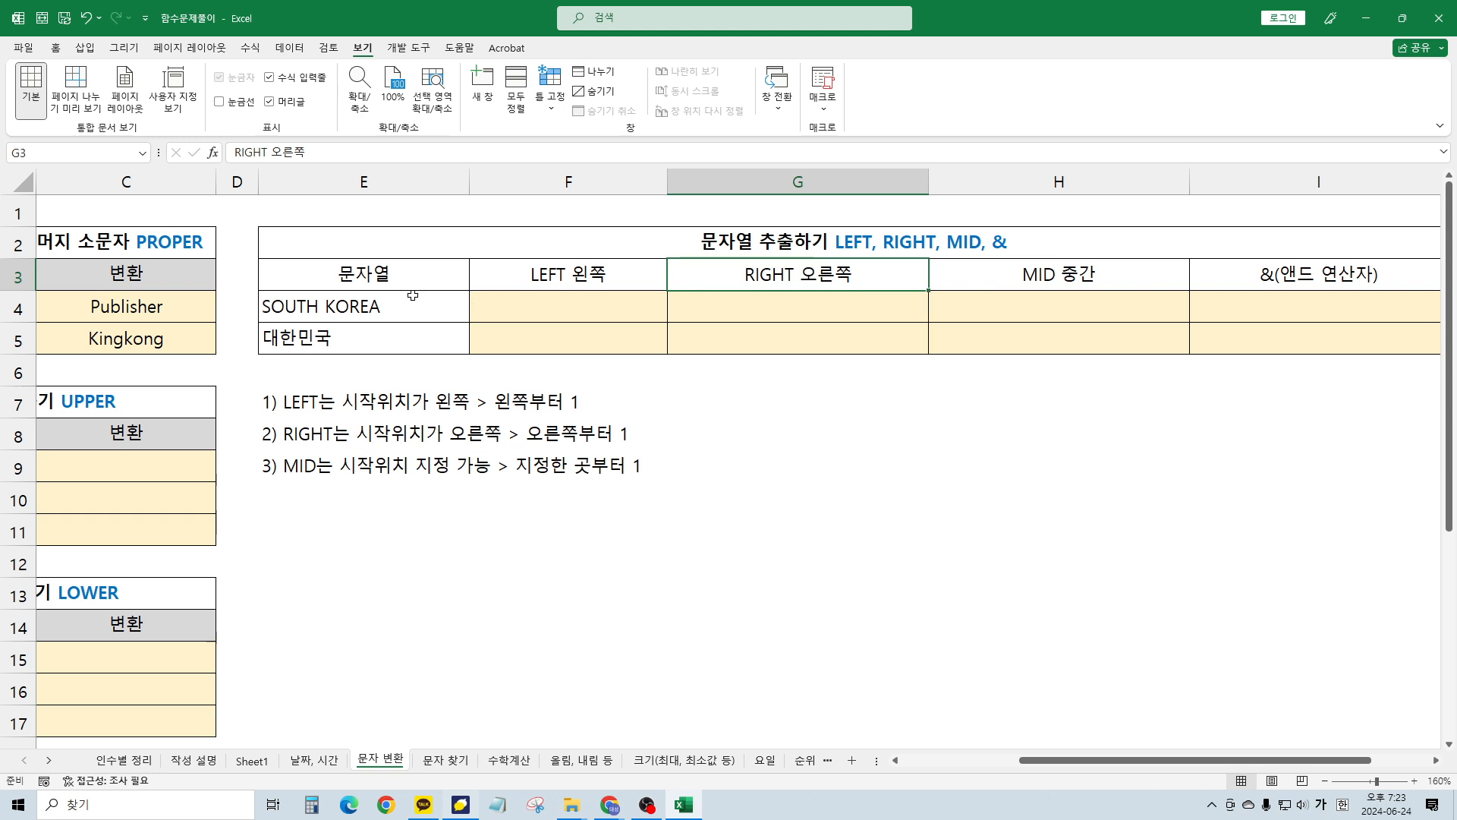
pyautogui.press('Left')
pyautogui.press('Down')
# Enter =LEFT(E4, 5) in F4 so it returns SOUTH
pyautogui.write('=')
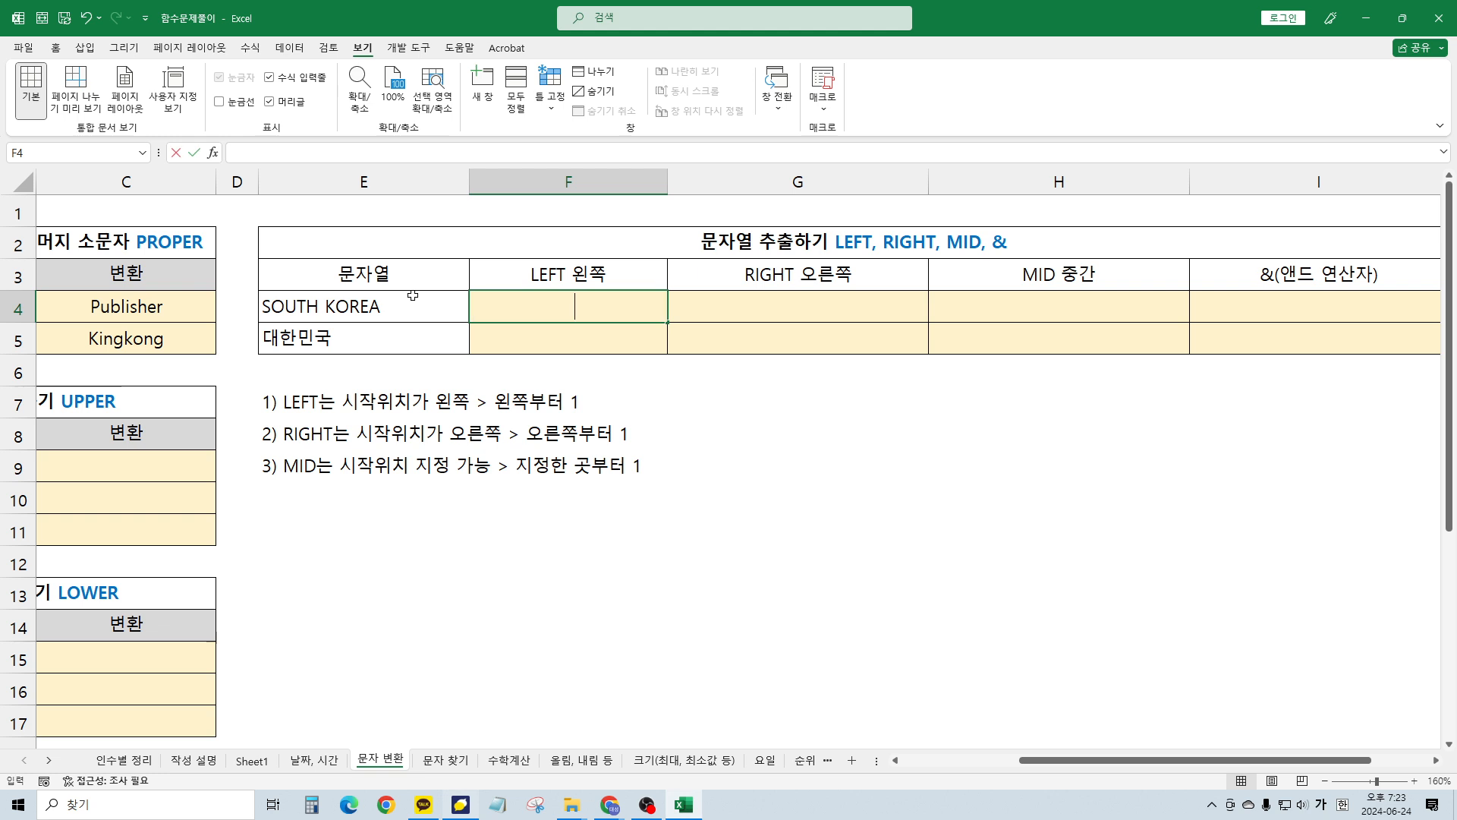
pyautogui.press('Hangul')
pyautogui.write('left(')
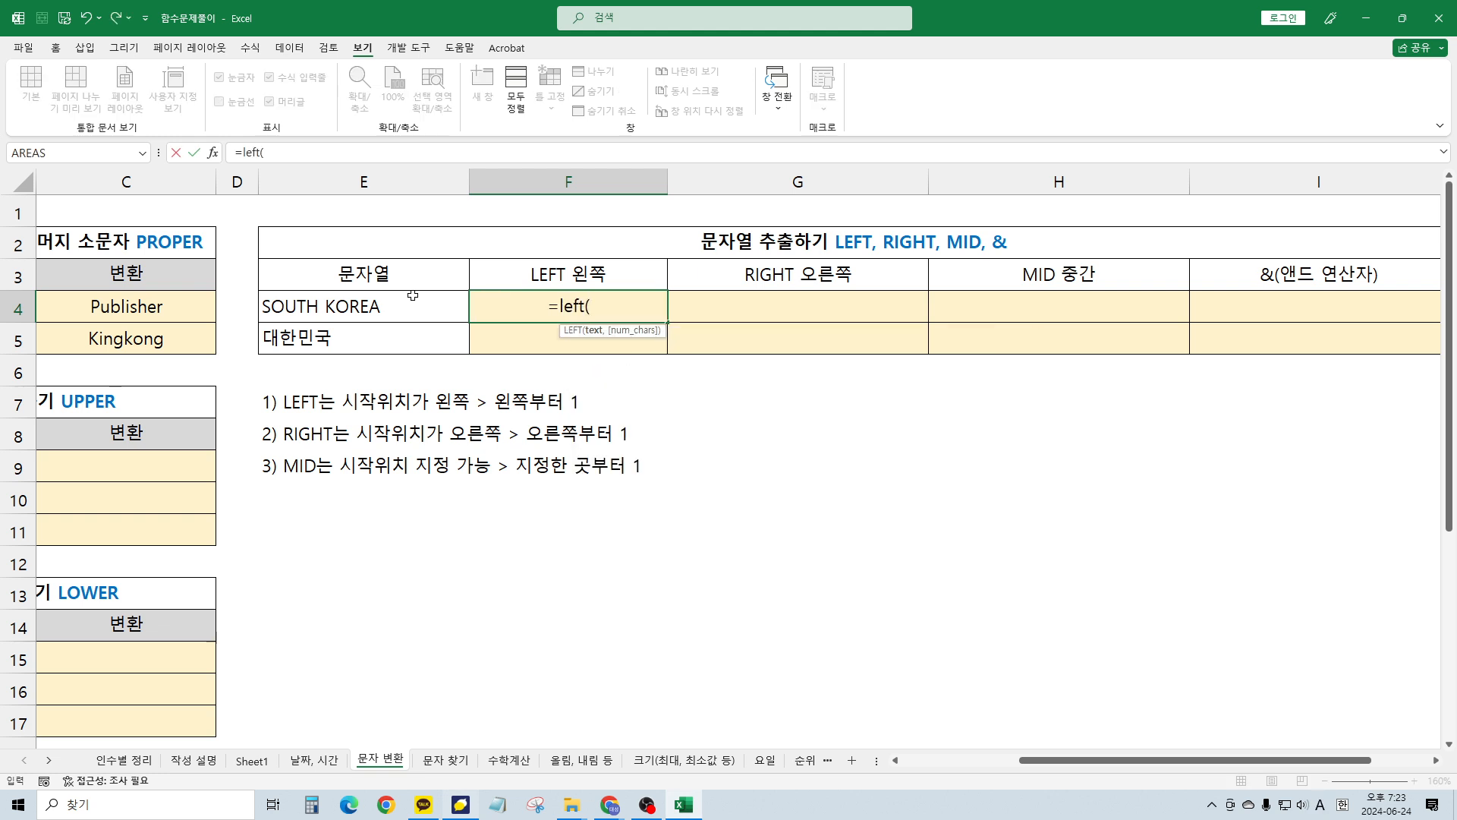
pyautogui.press('BackSpace')
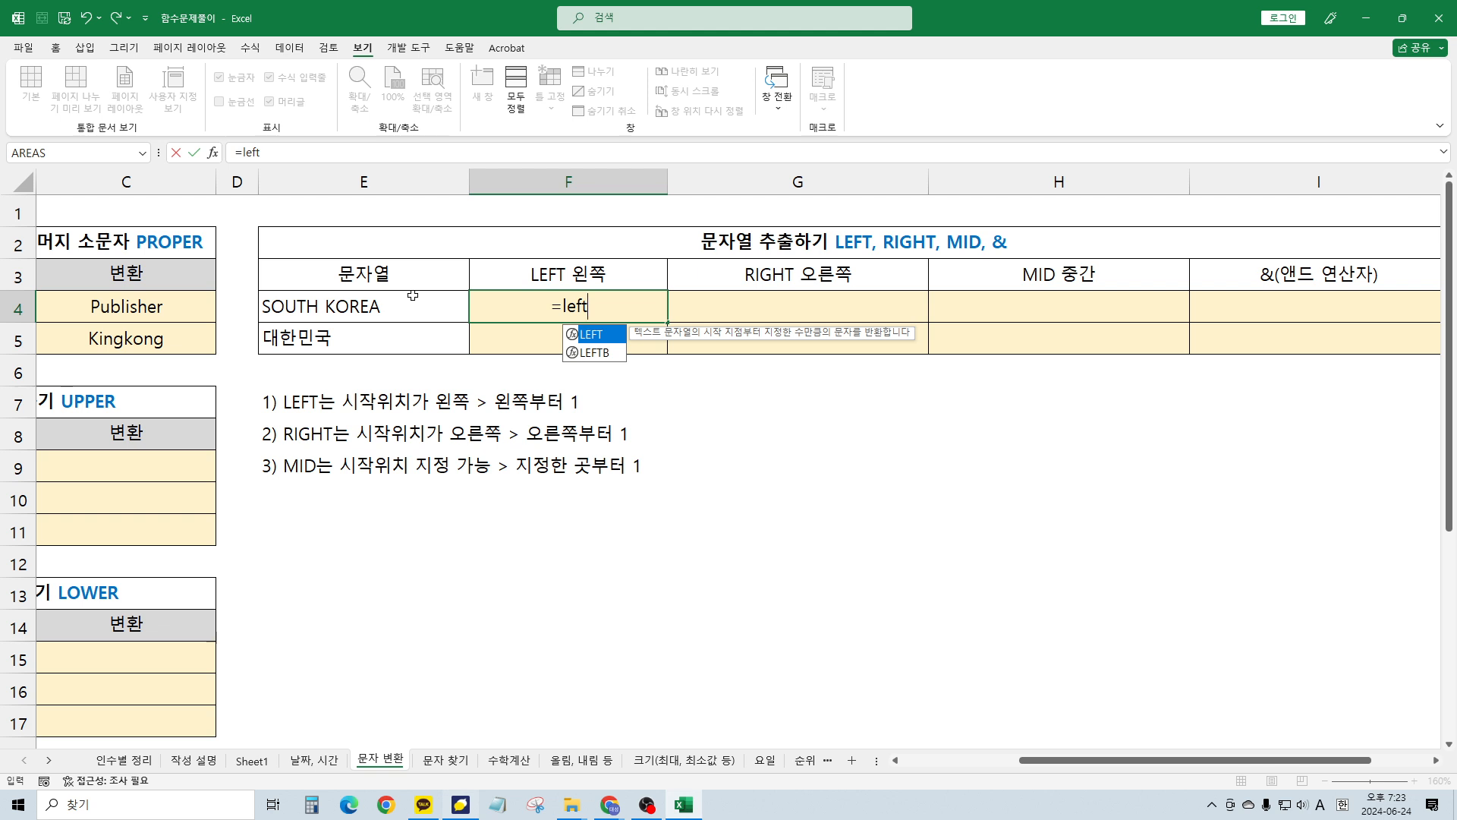
pyautogui.write('(')
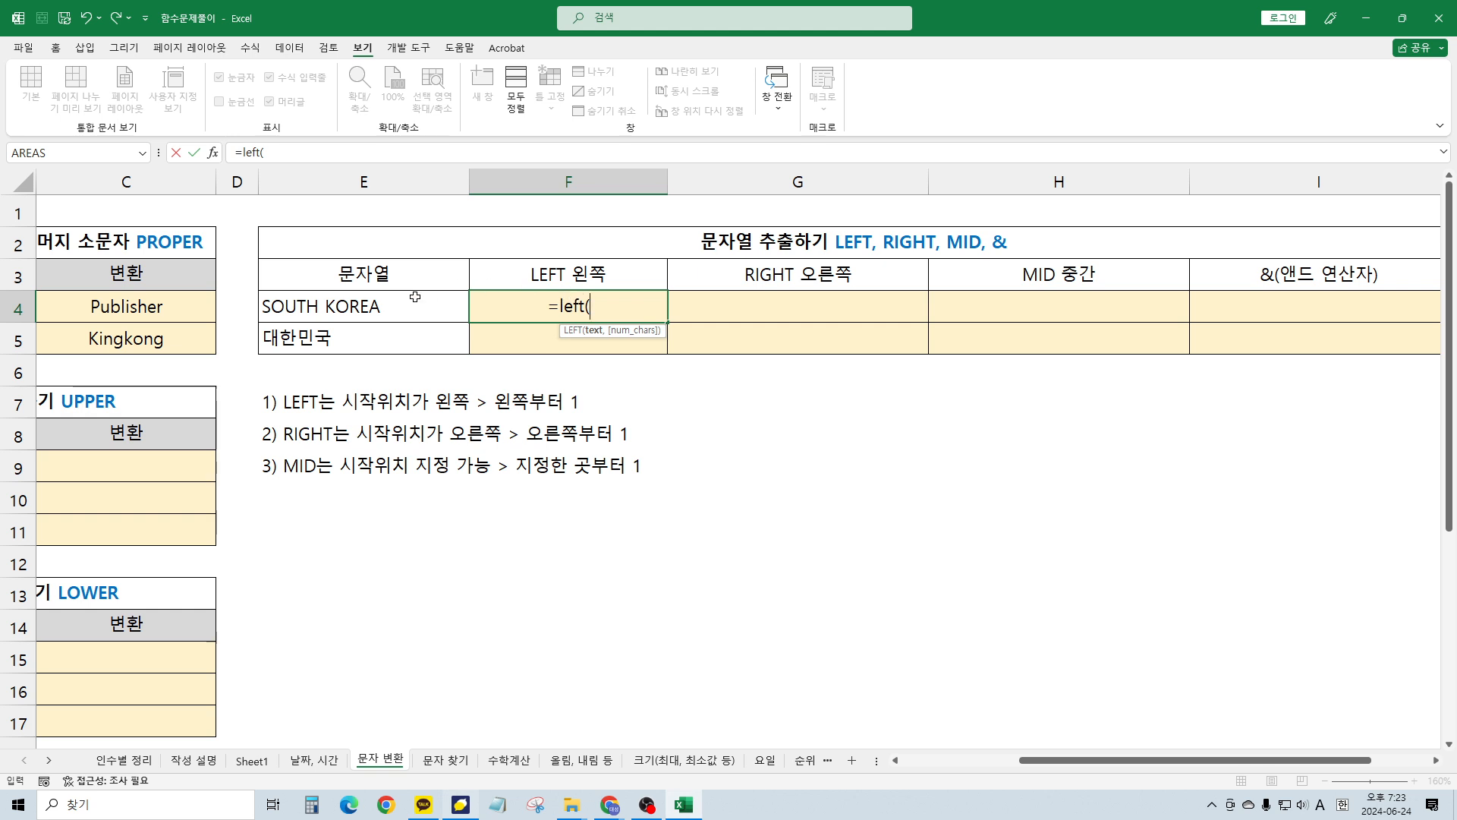
pyautogui.click(285, 304)
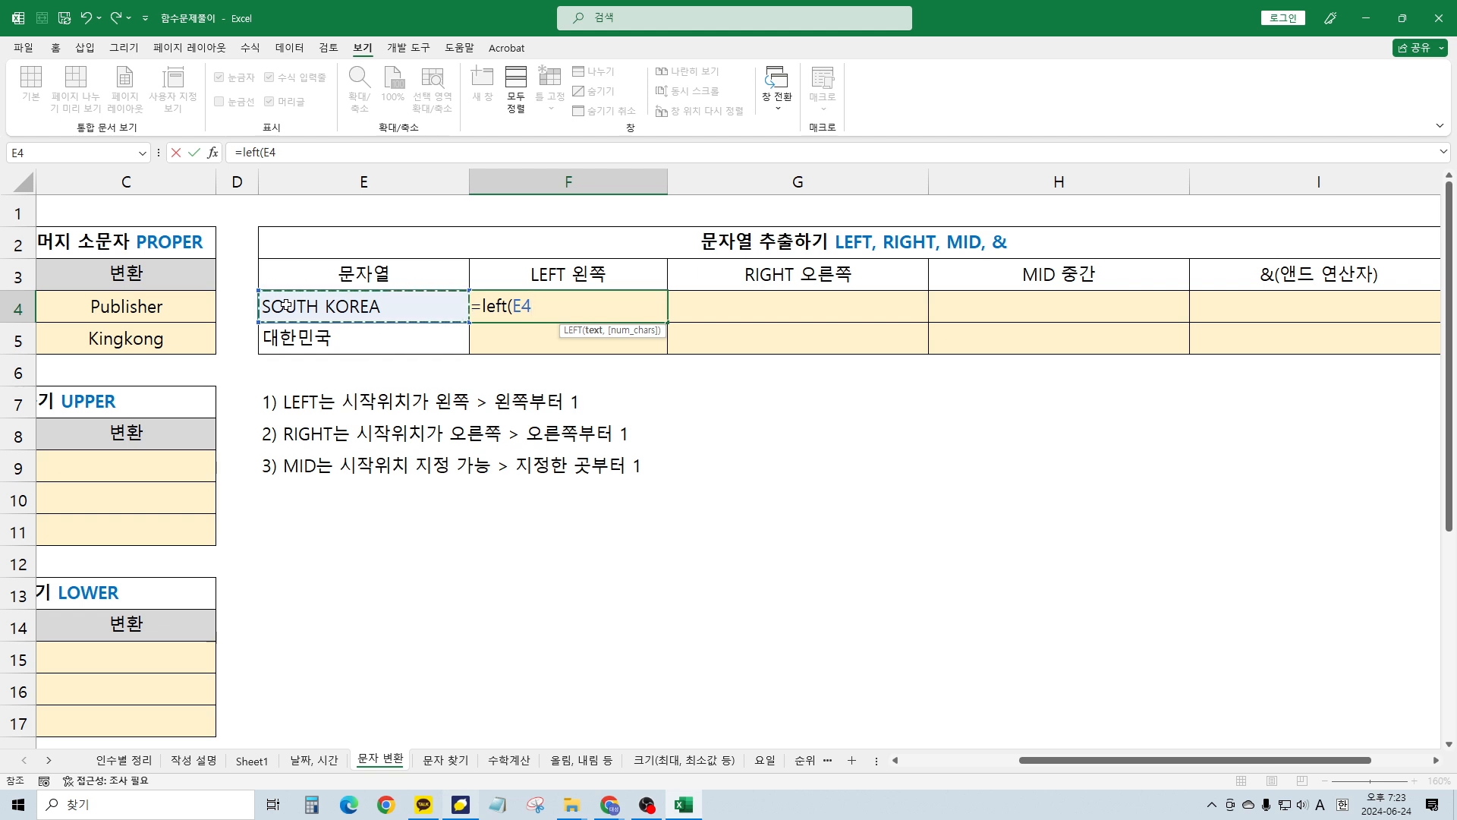
pyautogui.write(',')
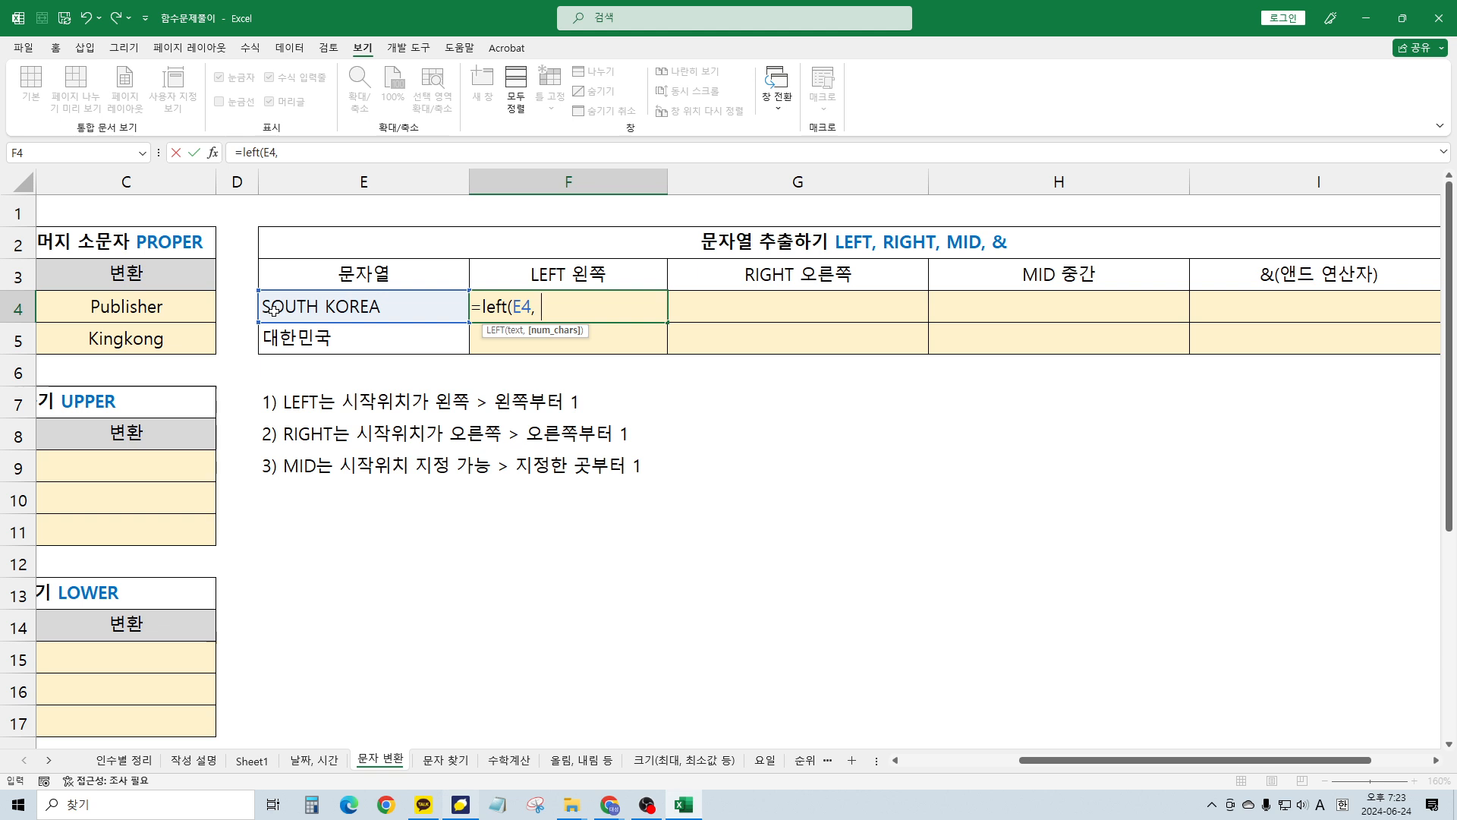
pyautogui.write('5)')
pyautogui.hotkey('ctrl', 'Return')
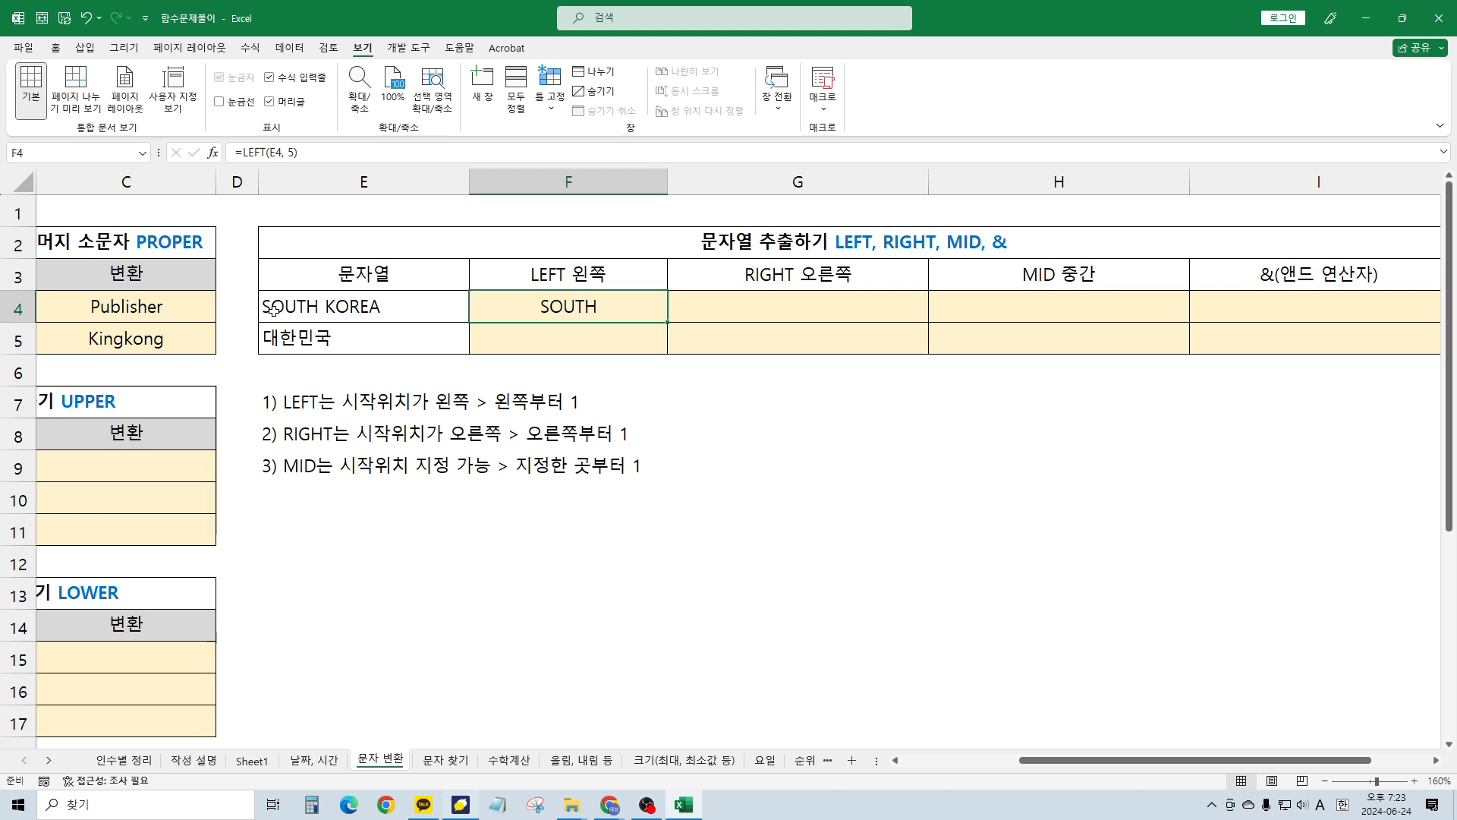
# Enter =LEFT(E5, 2) in F5 so it returns 대한
pyautogui.press('Down')
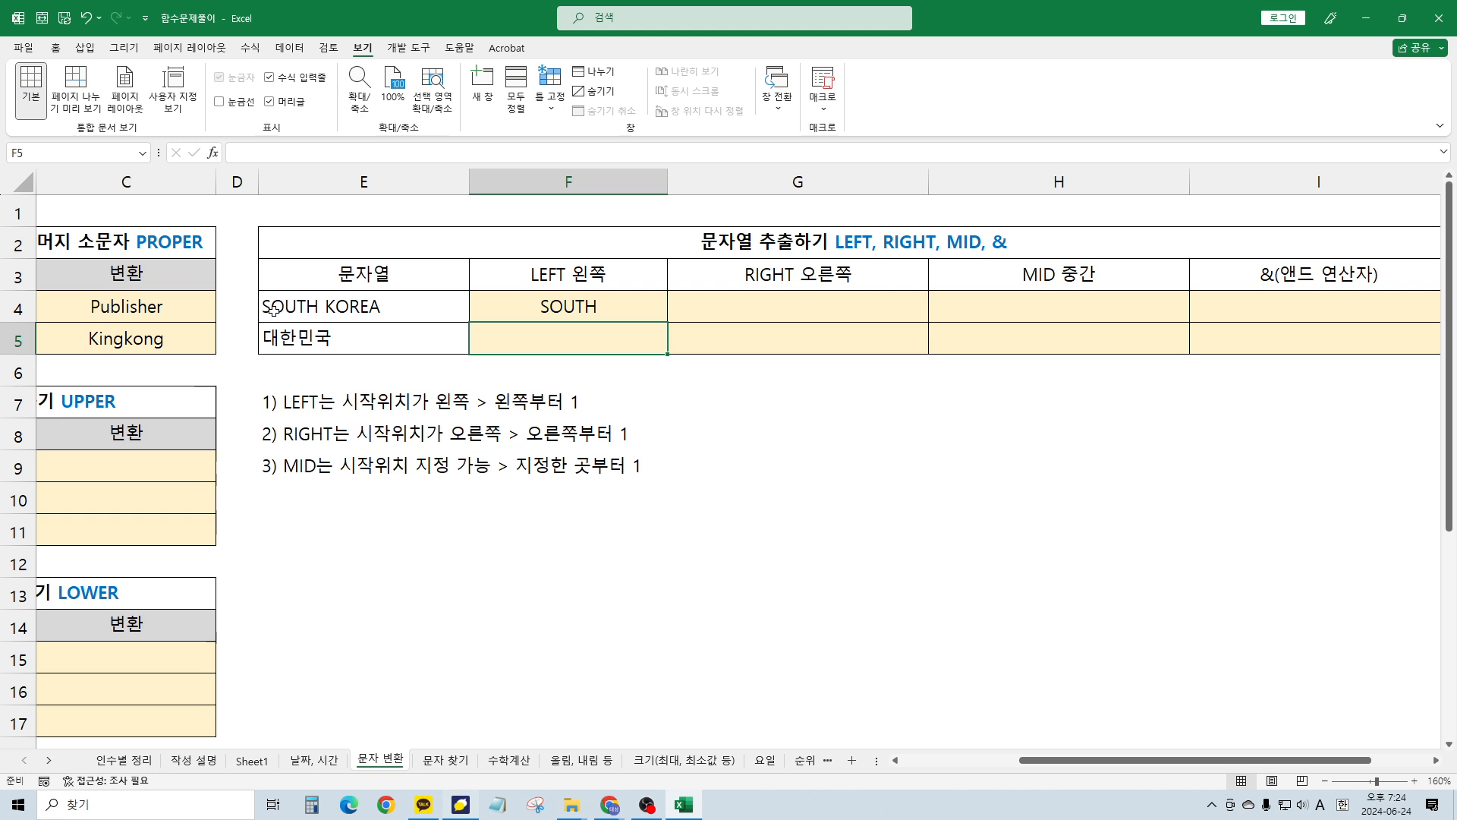
pyautogui.write('=le')
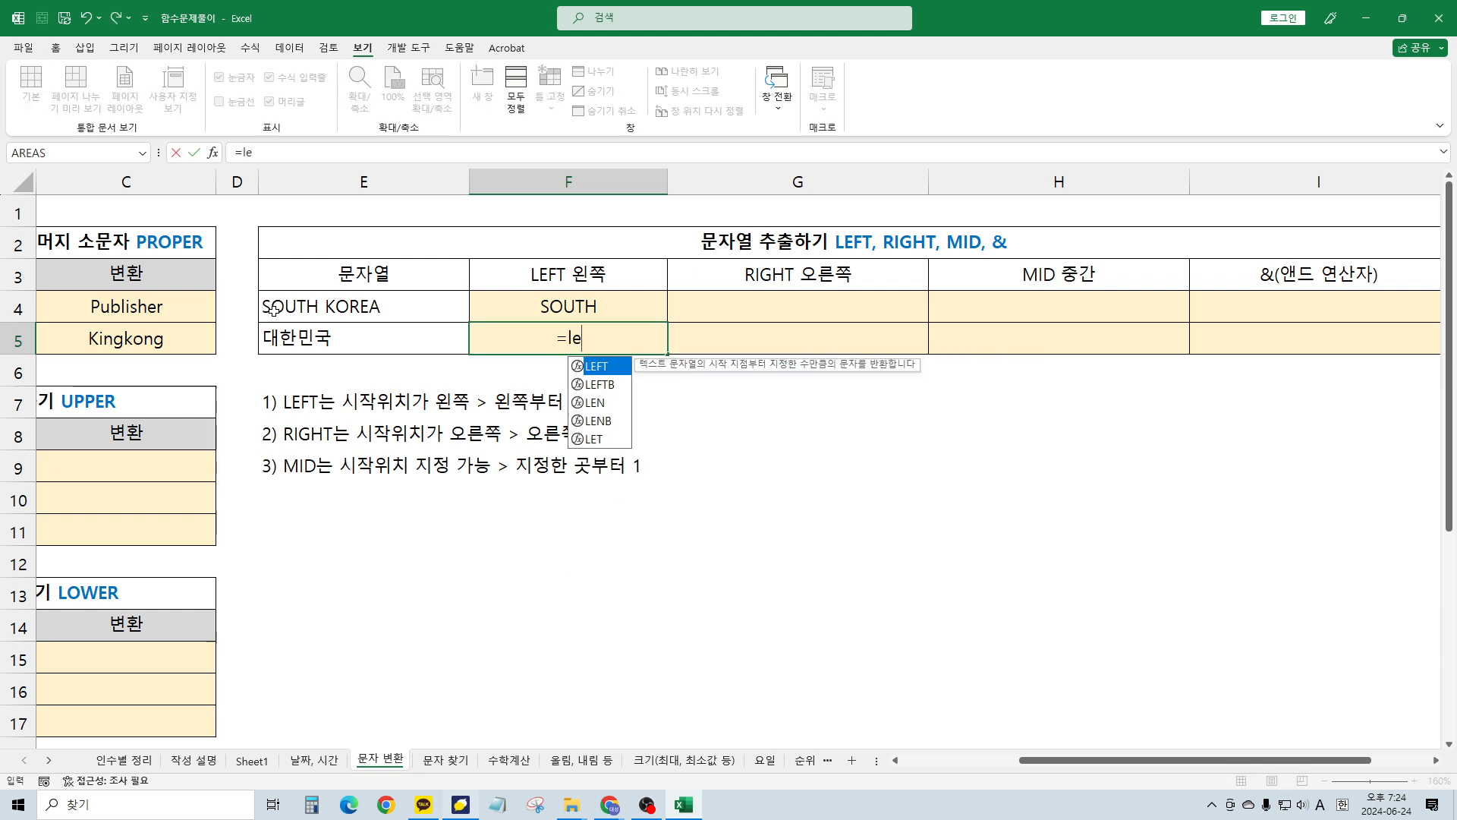
pyautogui.press('BackSpace')
pyautogui.press('BackSpace')
pyautogui.press('BackSpace')
pyautogui.write('l')
pyautogui.press('BackSpace')
pyautogui.press('BackSpace')
pyautogui.write('=')
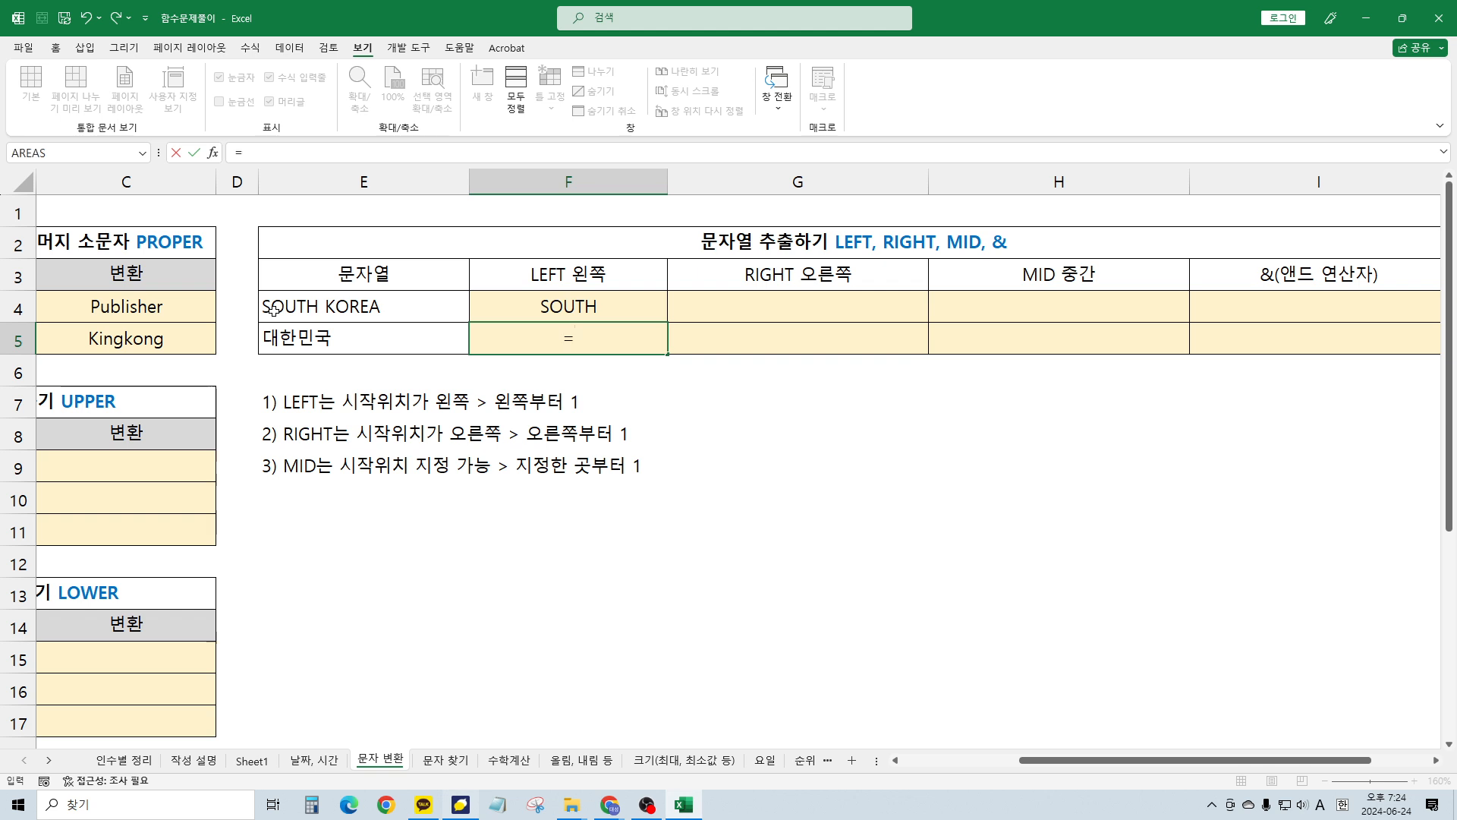
pyautogui.write('left(')
pyautogui.press('Left')
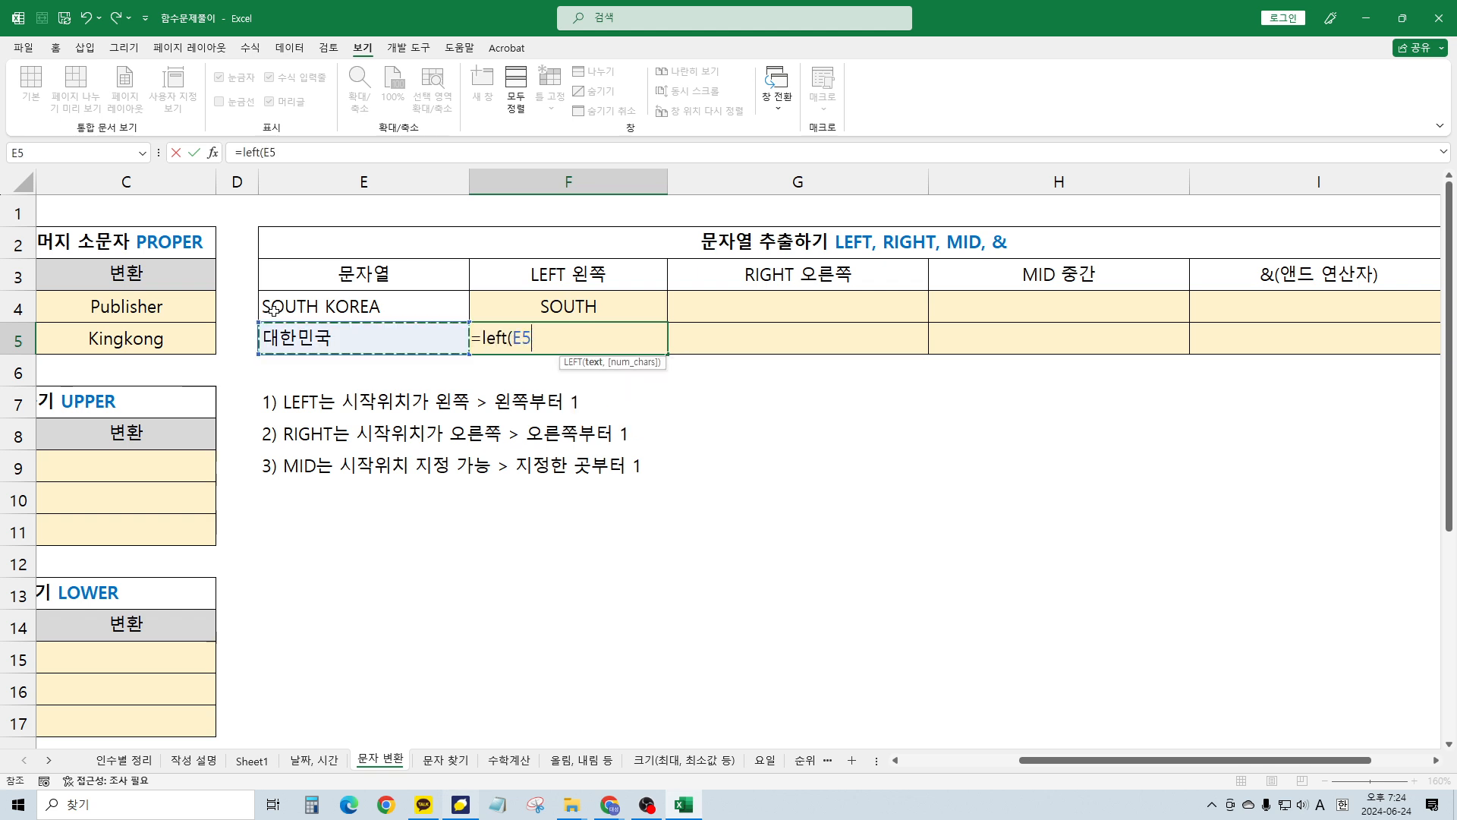
pyautogui.write(', ')
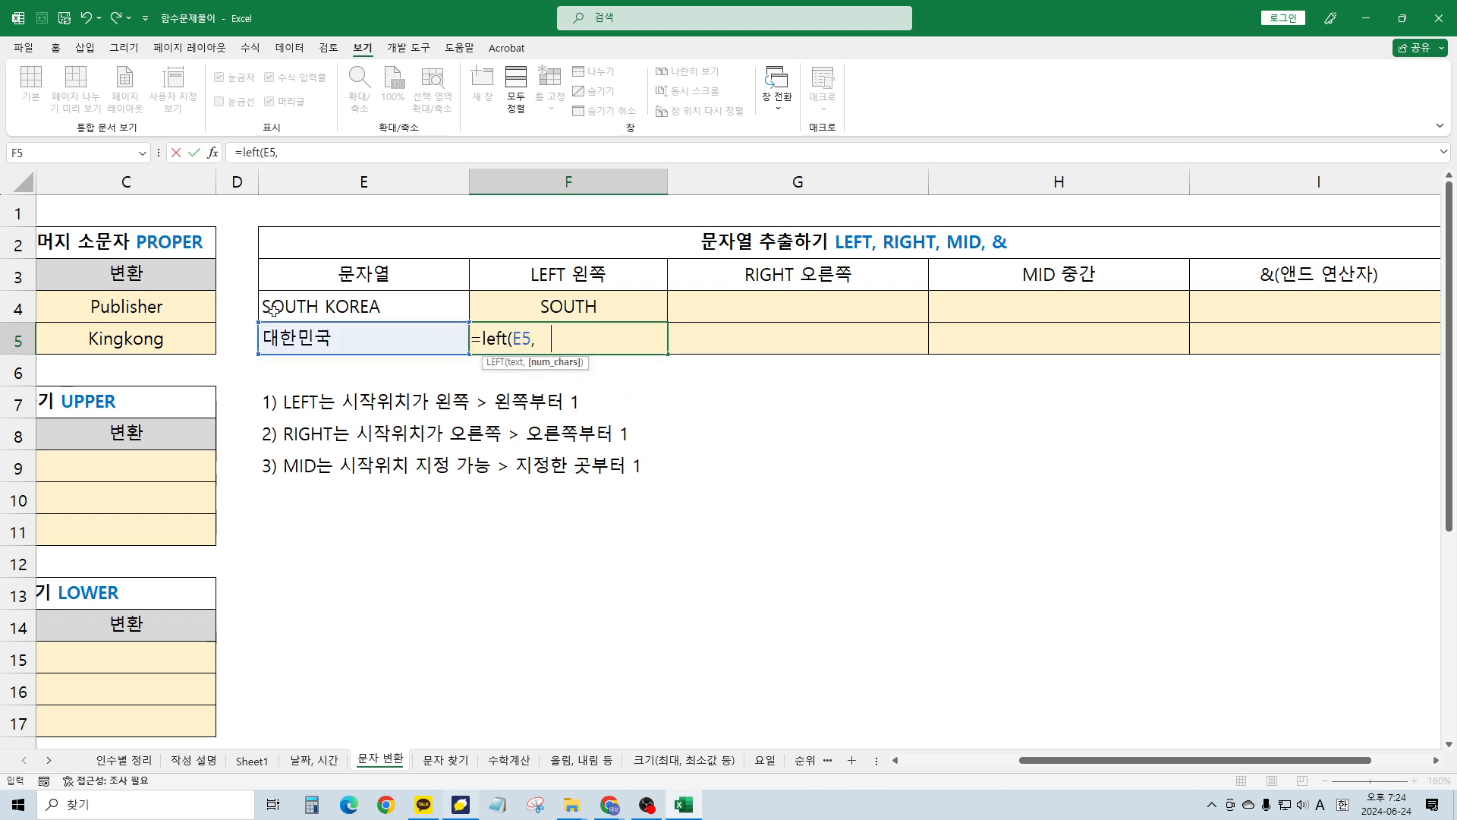
pyautogui.write('2)')
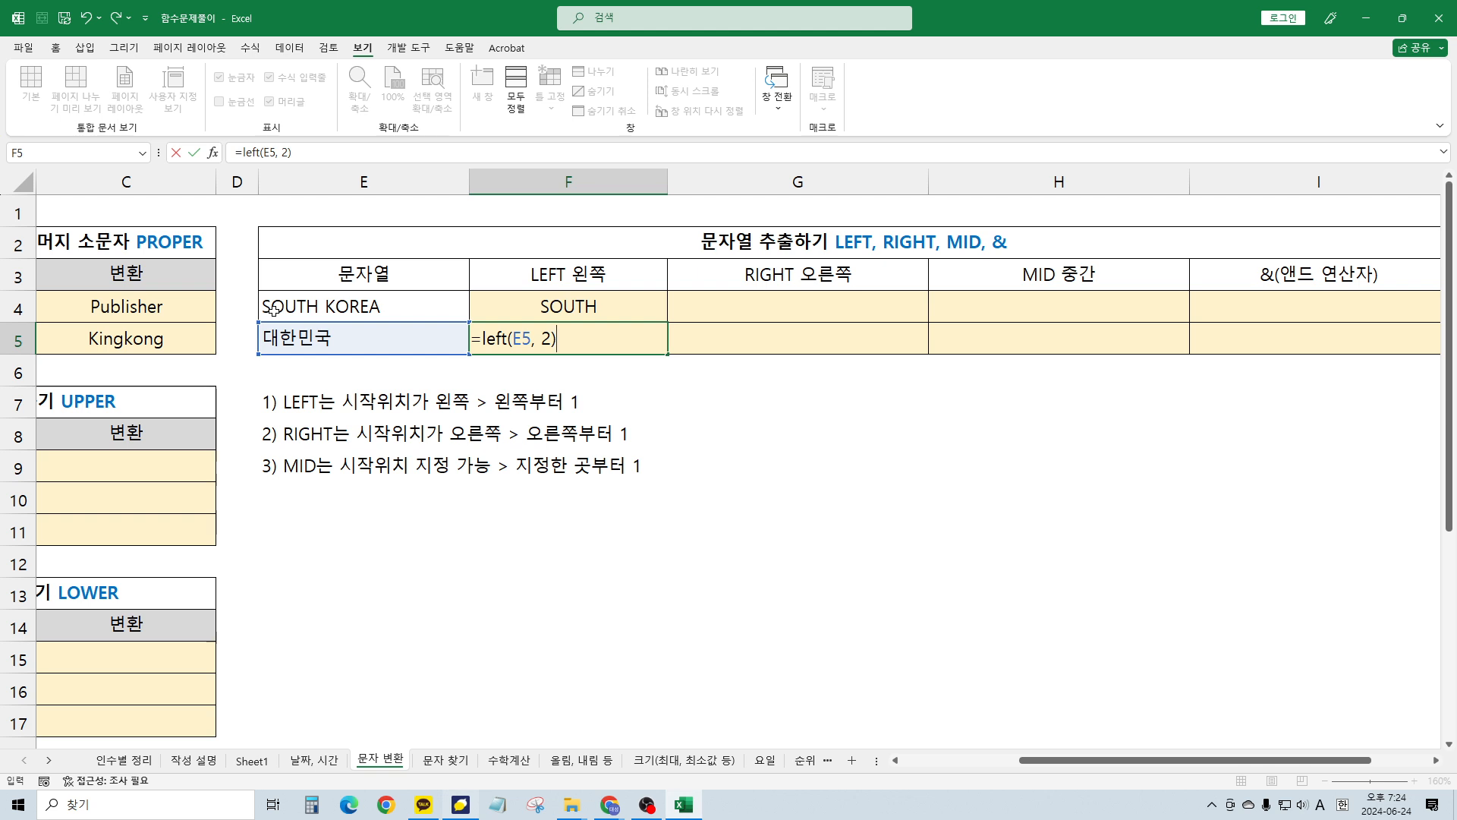
pyautogui.press('Return')
pyautogui.press('Up')
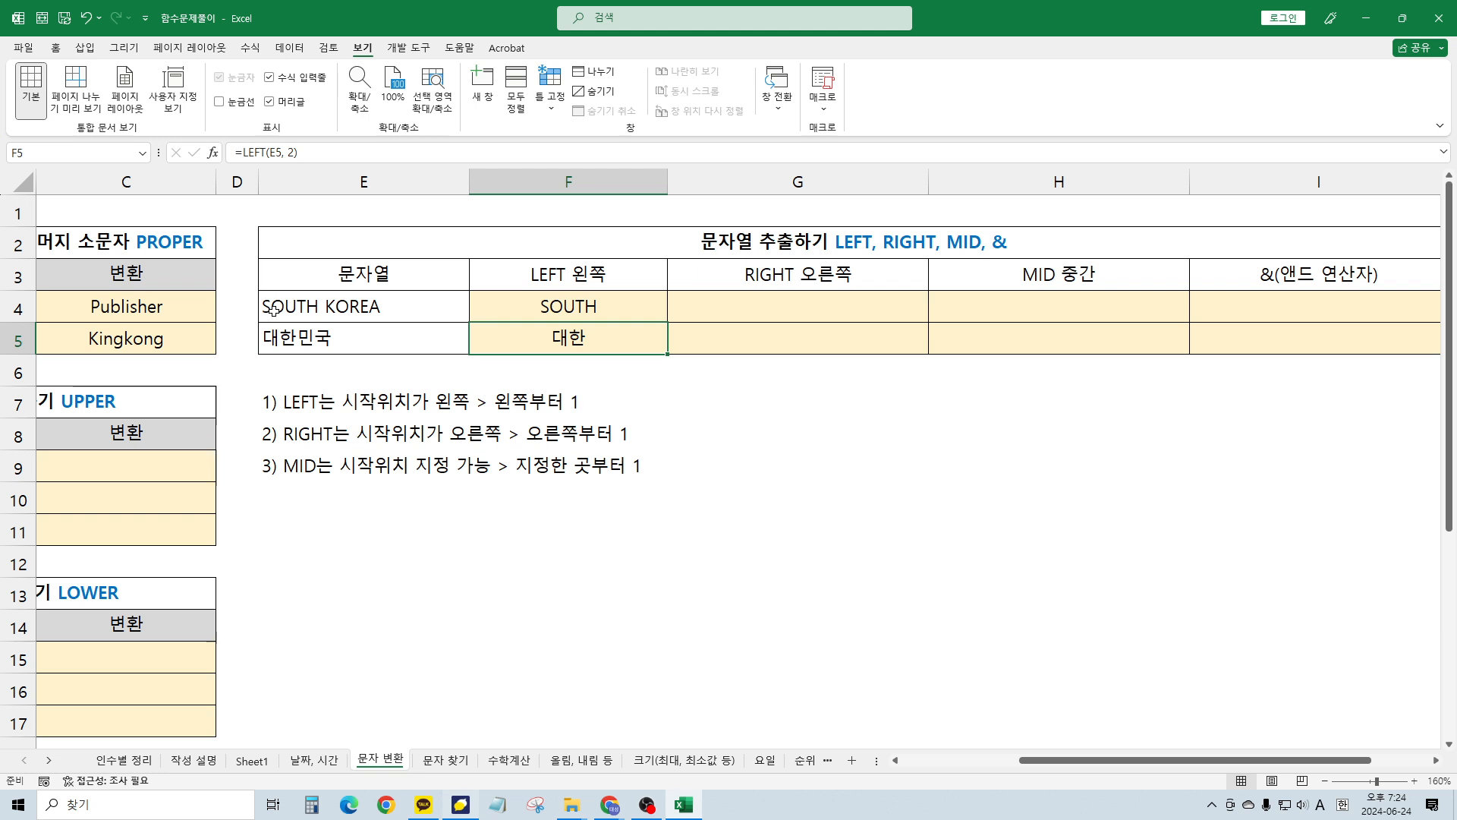
pyautogui.press('Right')
pyautogui.press('Up')
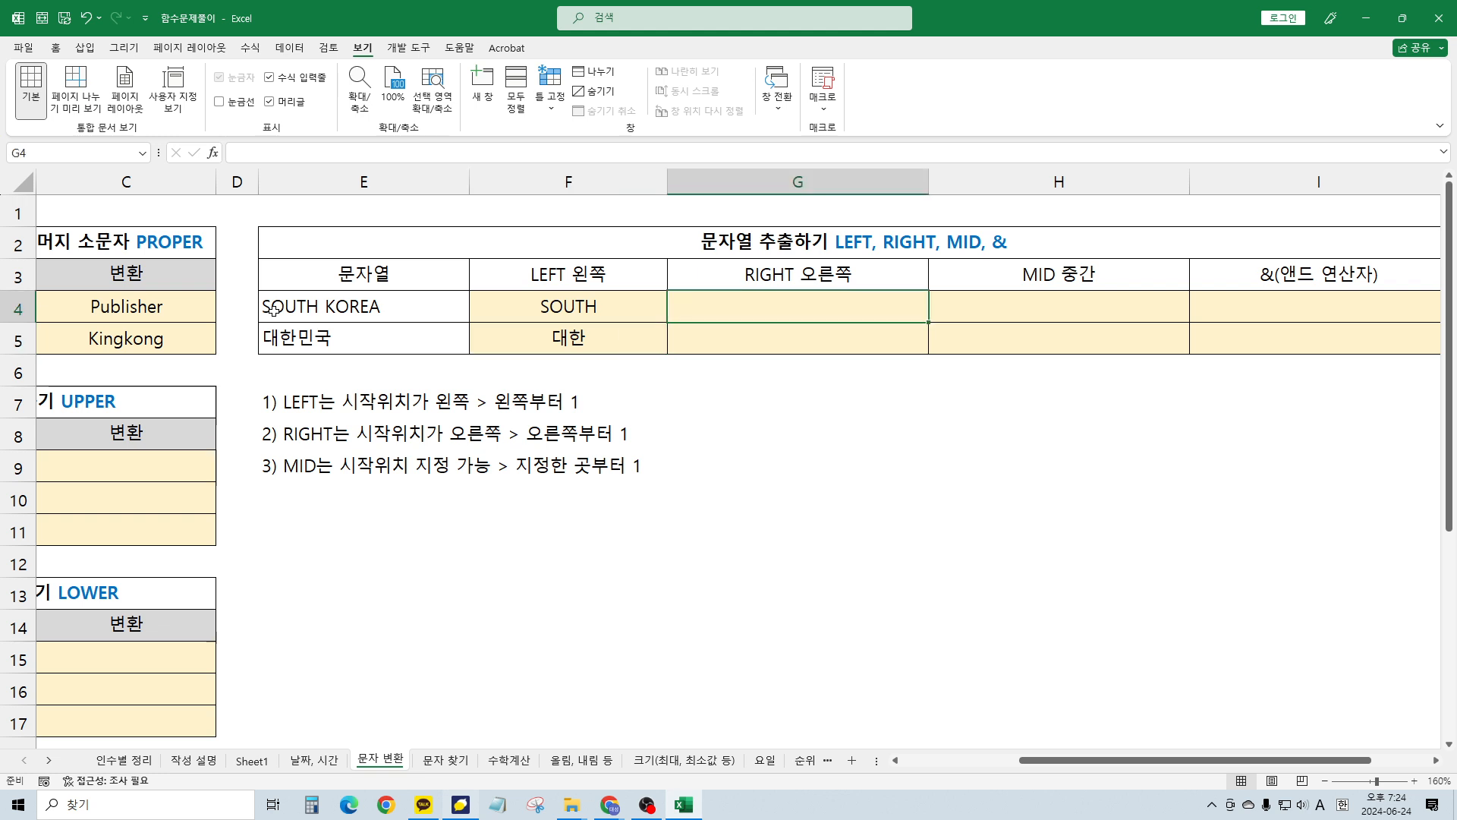
# Enter =RIGHT(E4, 5) in G4 so it returns KOREA
pyautogui.press('Left')
pyautogui.press('Left')
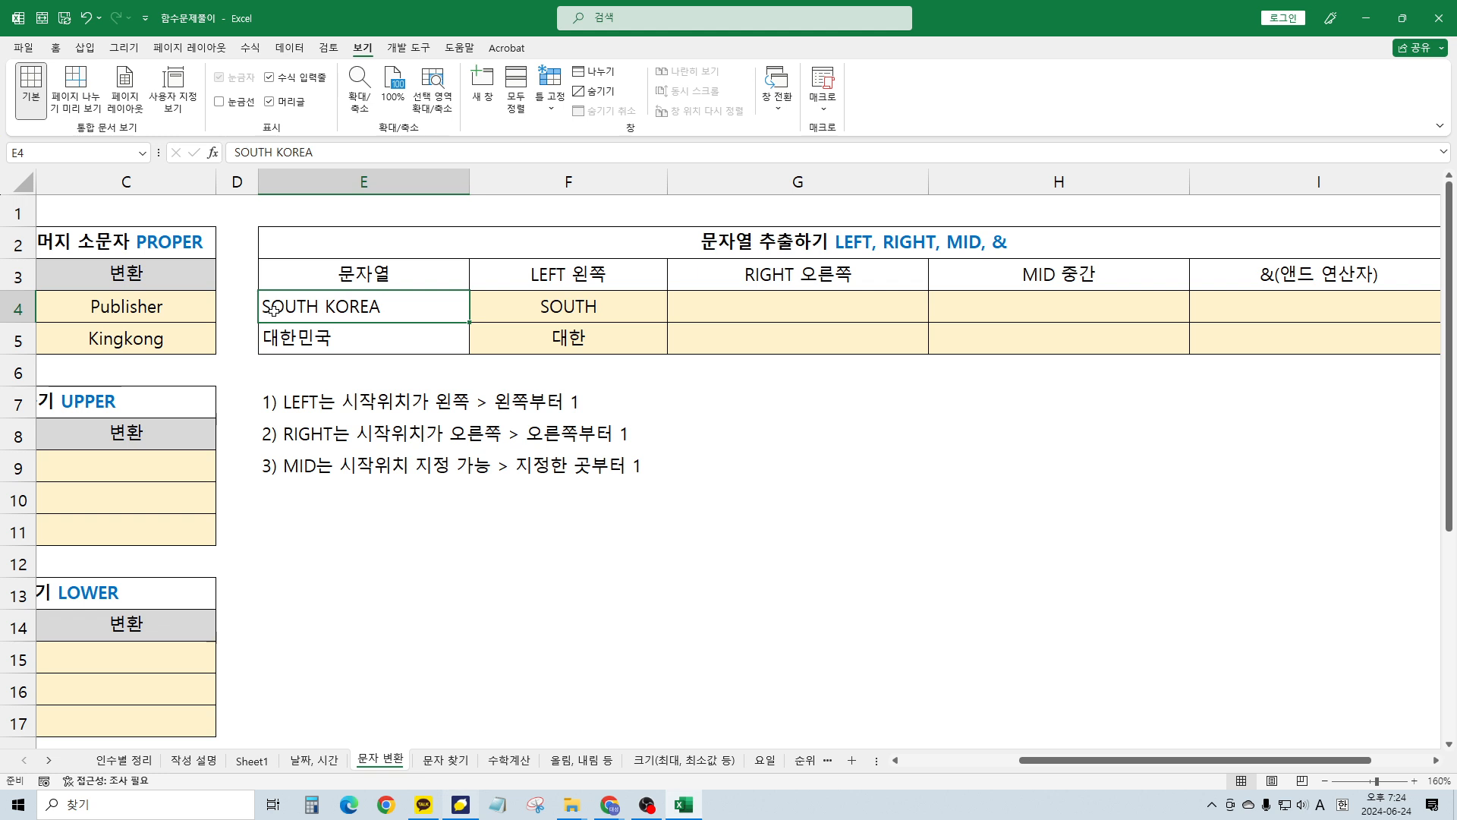
pyautogui.press('Right')
pyautogui.press('Right')
pyautogui.write('=right')
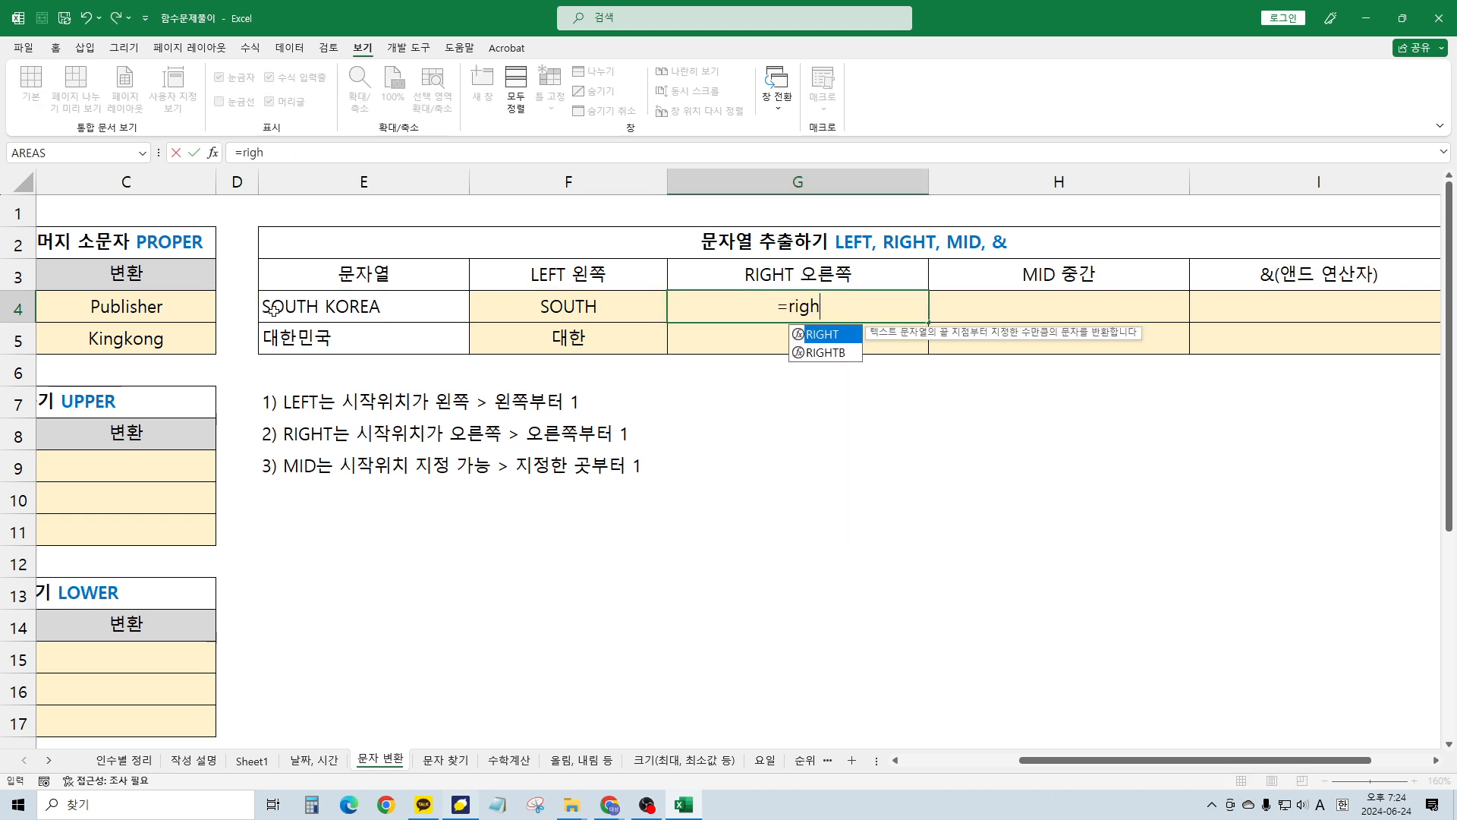
pyautogui.press('Tab')
pyautogui.press('Left')
pyautogui.press('Left')
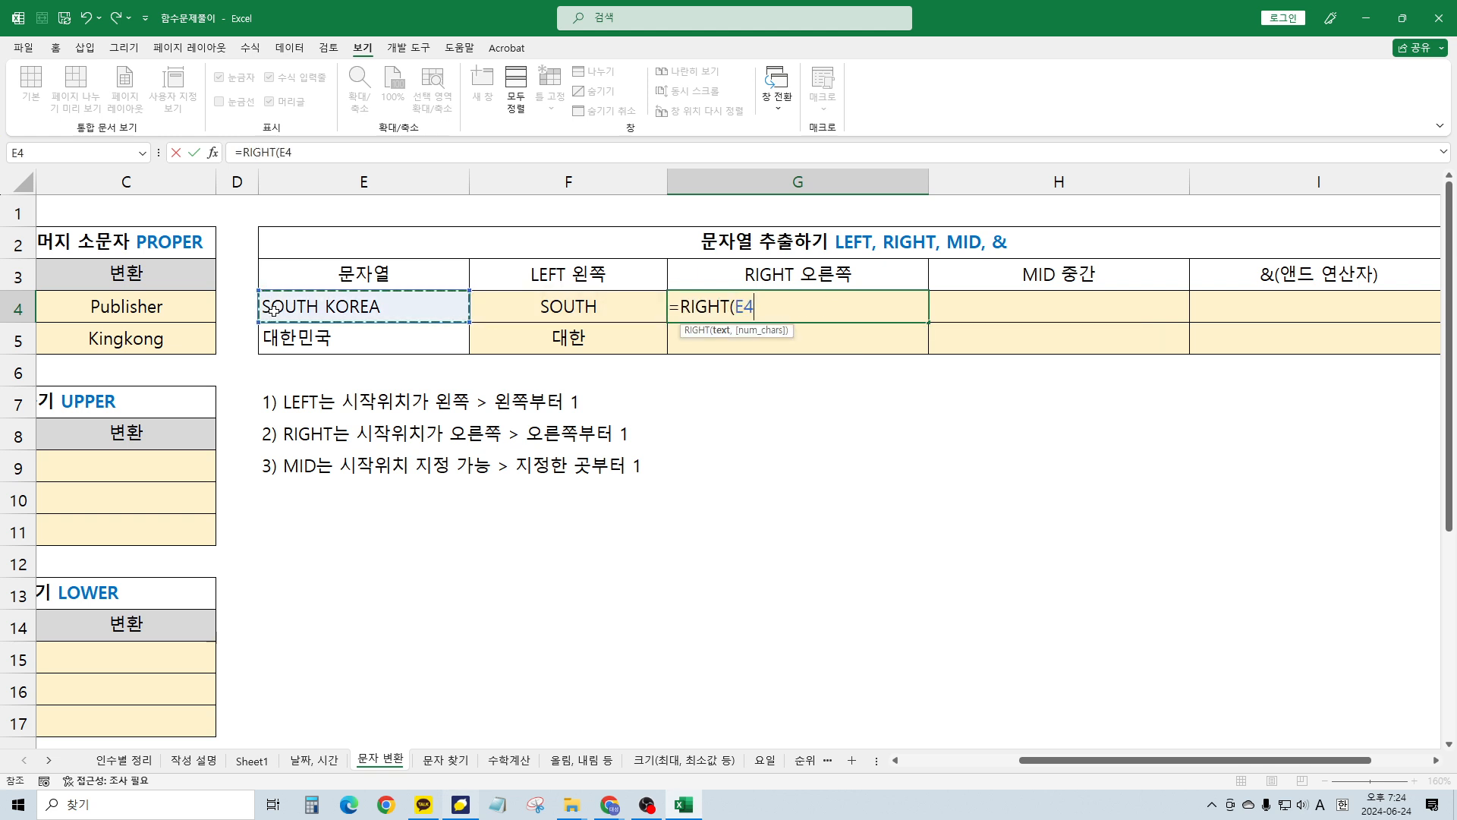
pyautogui.write(', 5)')
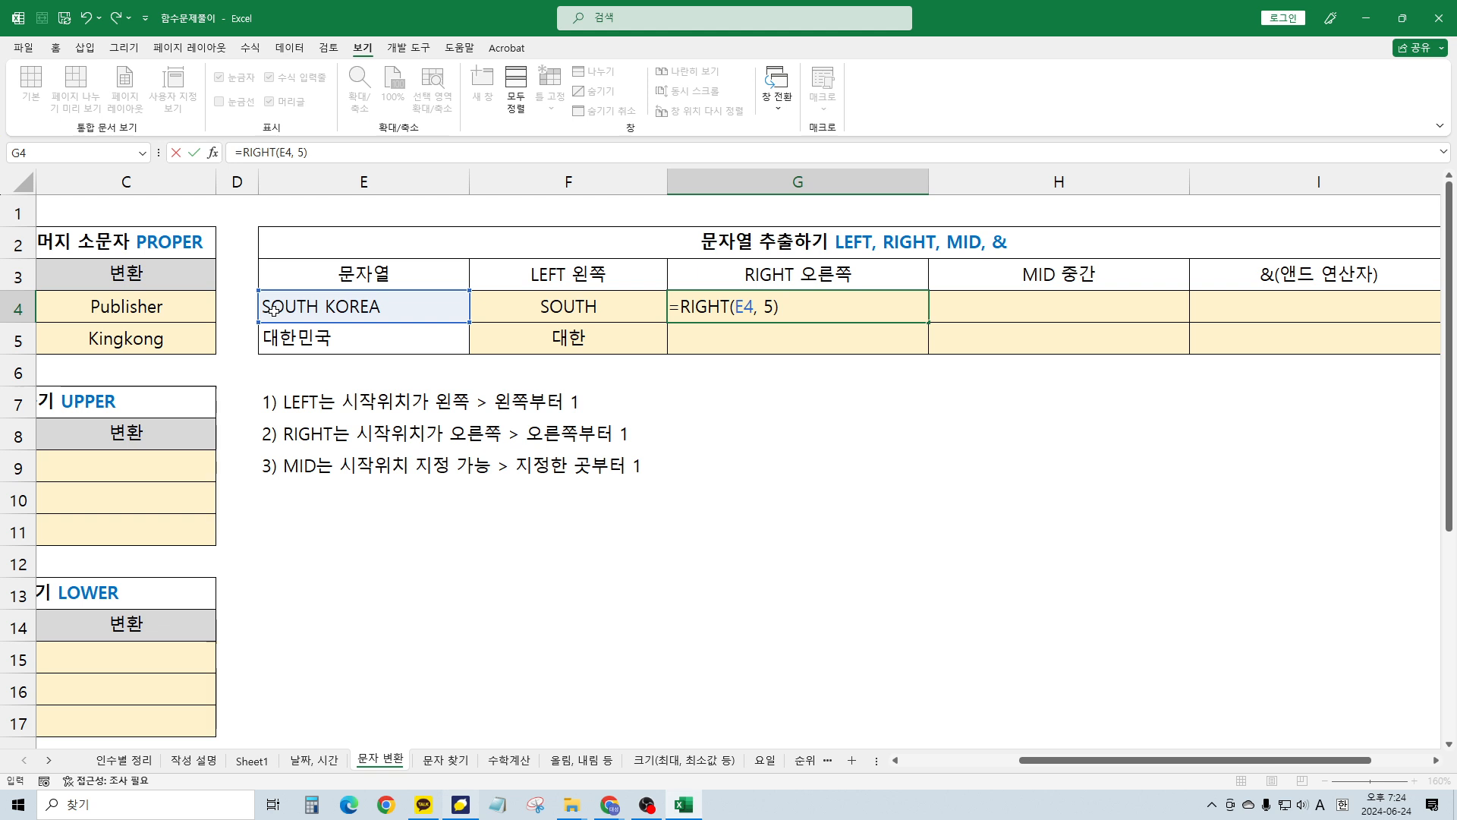
pyautogui.press('Return')
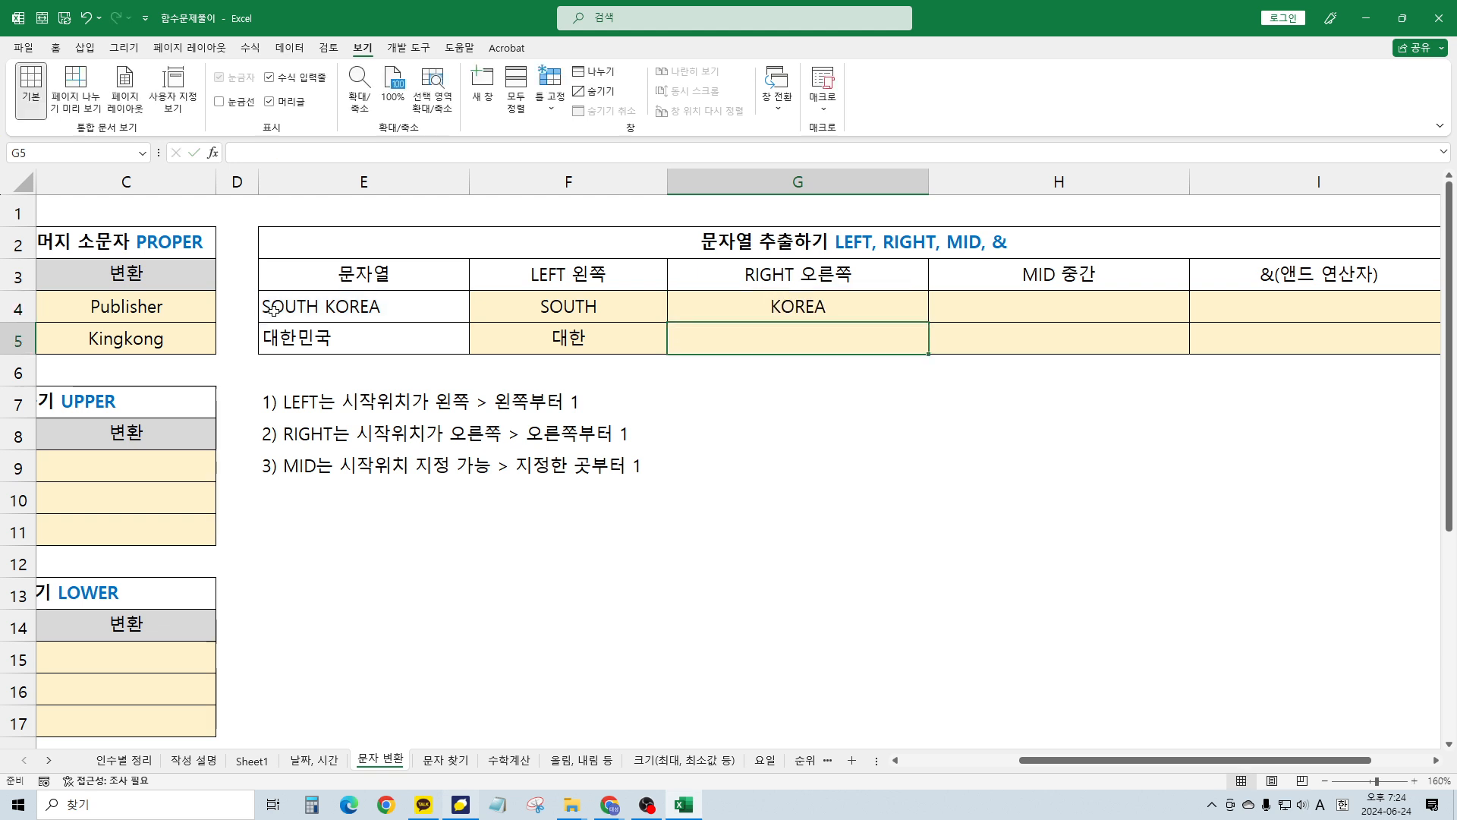
pyautogui.press('Up')
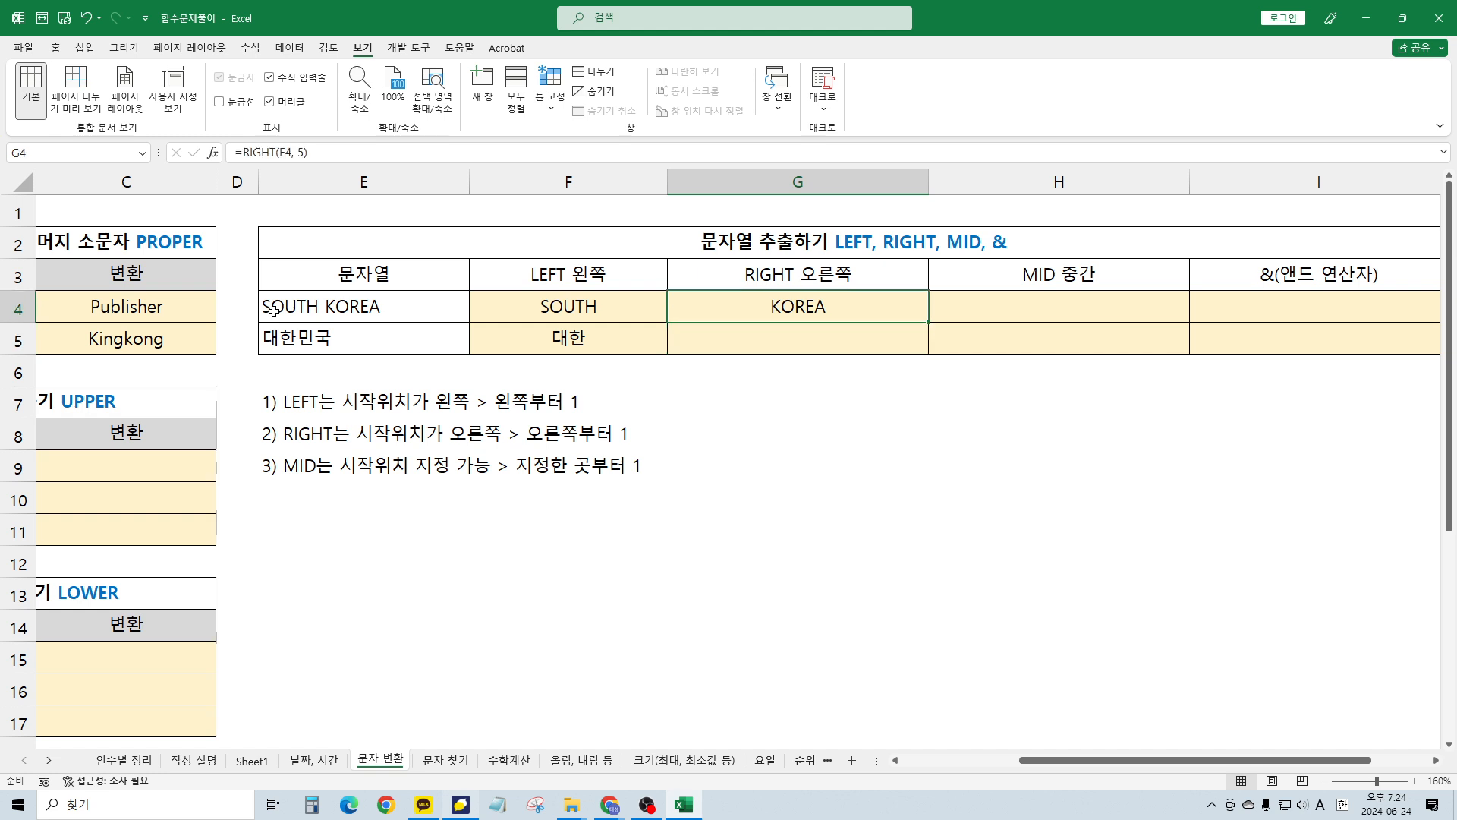
# Type 민국 into G5 as the RIGHT result for 대한민국
pyautogui.press('Down')
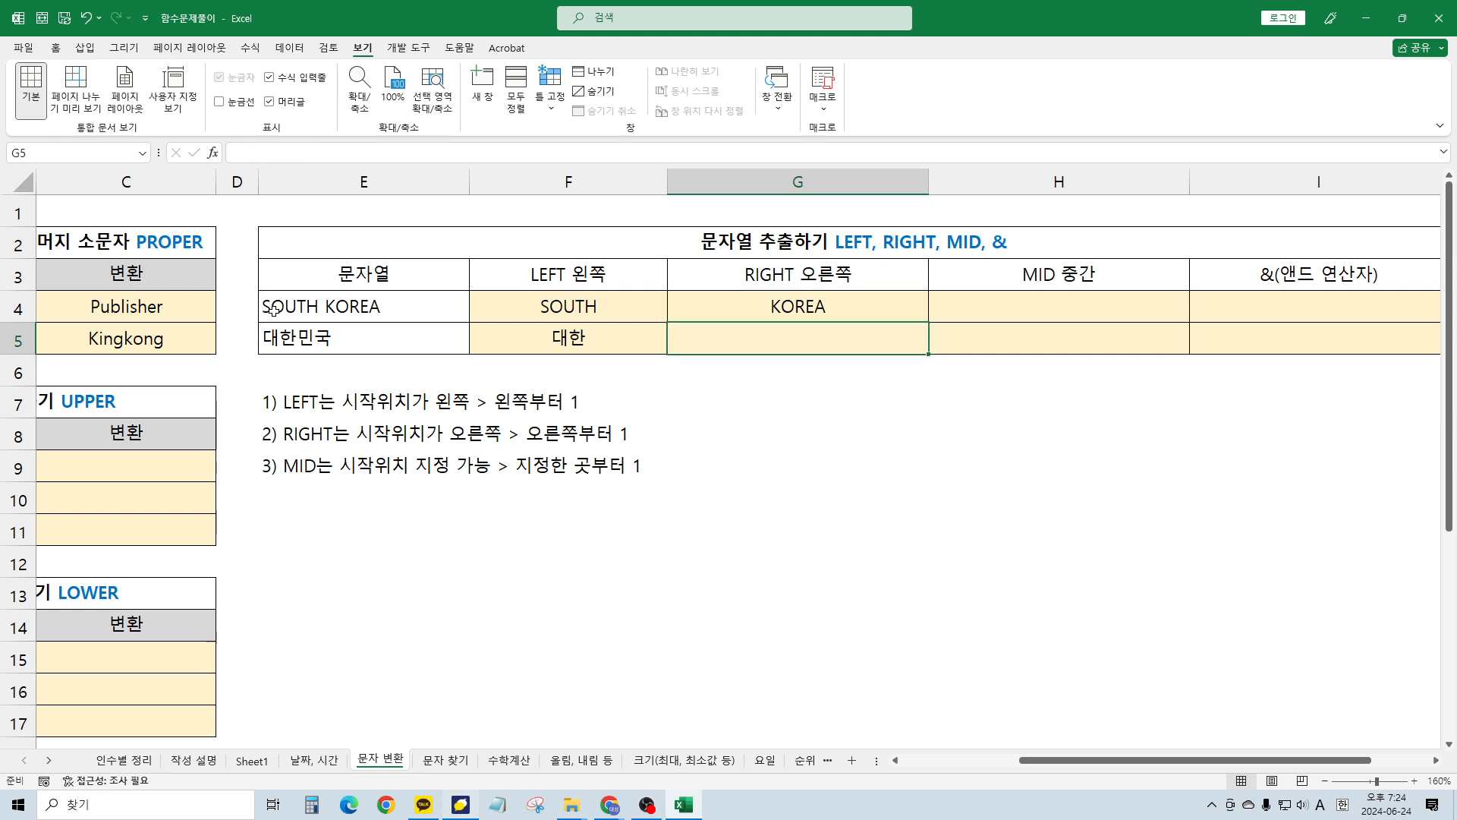
pyautogui.write('alsr')
pyautogui.press('BackSpace')
pyautogui.press('BackSpace')
pyautogui.press('BackSpace')
pyautogui.press('BackSpace')
pyautogui.press('Hangul')
pyautogui.write('미')
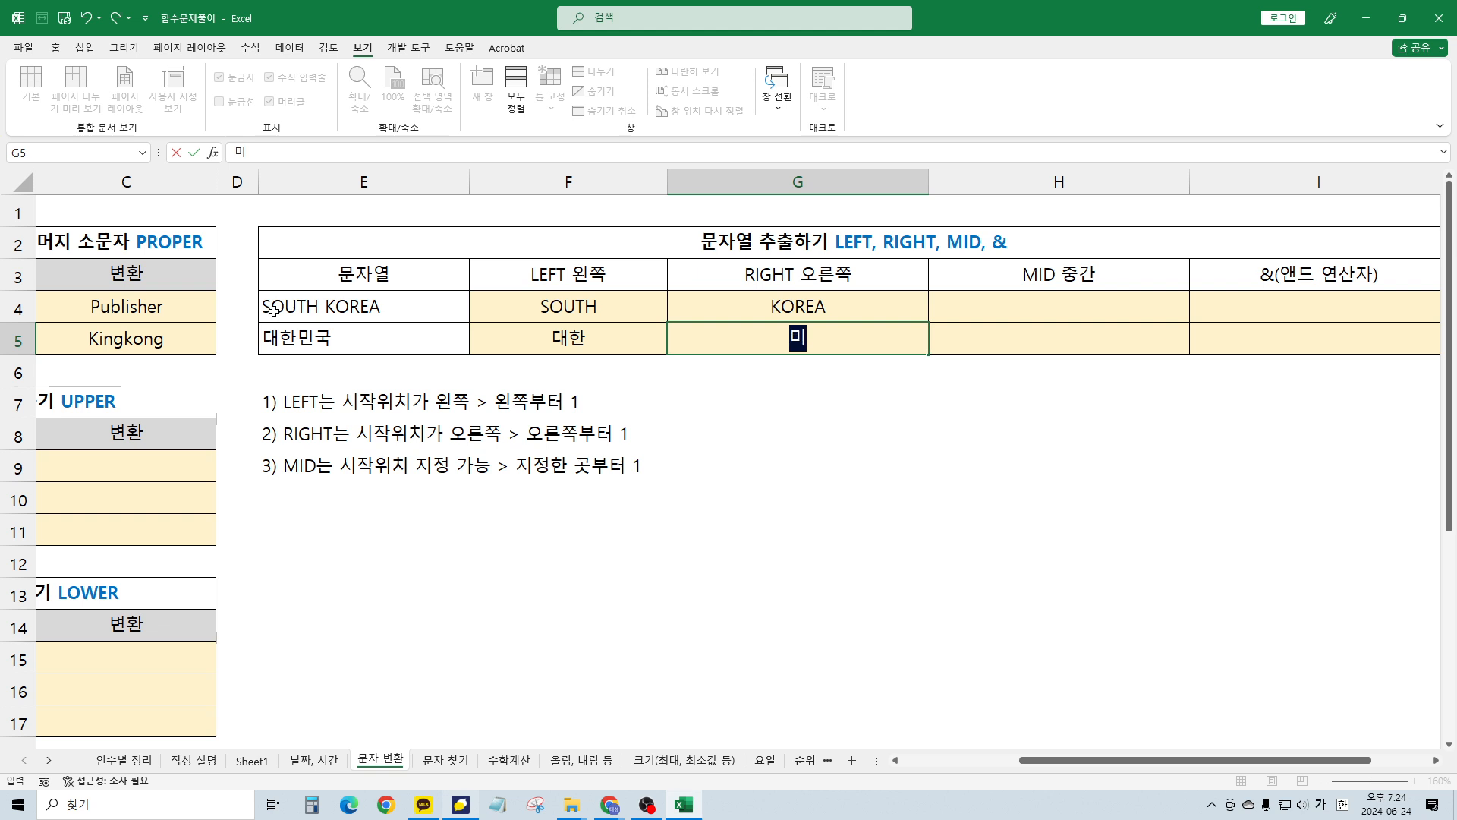
pyautogui.write('ㄴ국')
pyautogui.press('Tab')
pyautogui.press('Left')
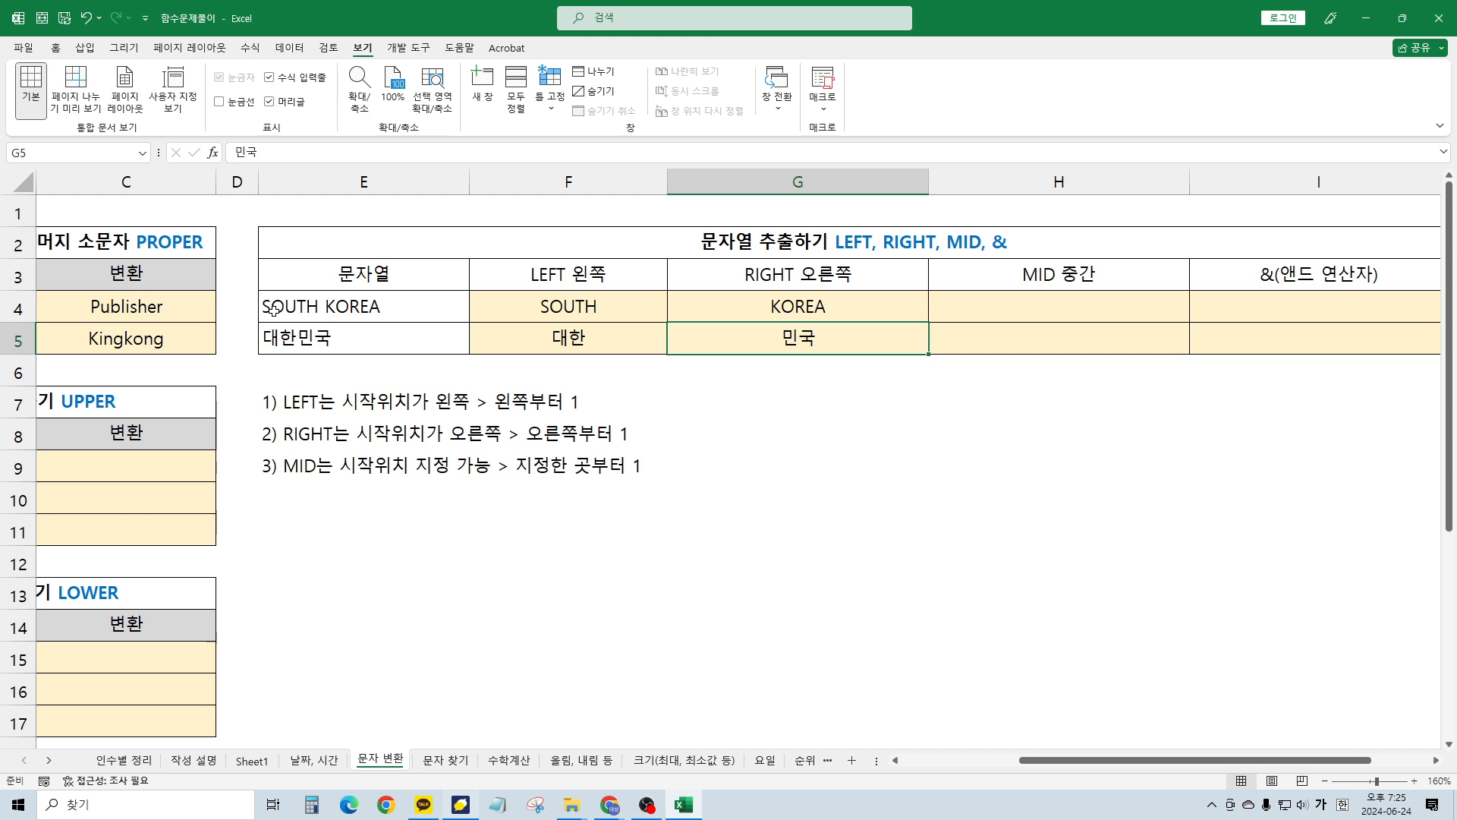
# Enter =MID(E4, 7, 3) in H4 so it returns KOR from SOUTH KOREA
pyautogui.press('Right')
pyautogui.hscroll(2, 274, 311)
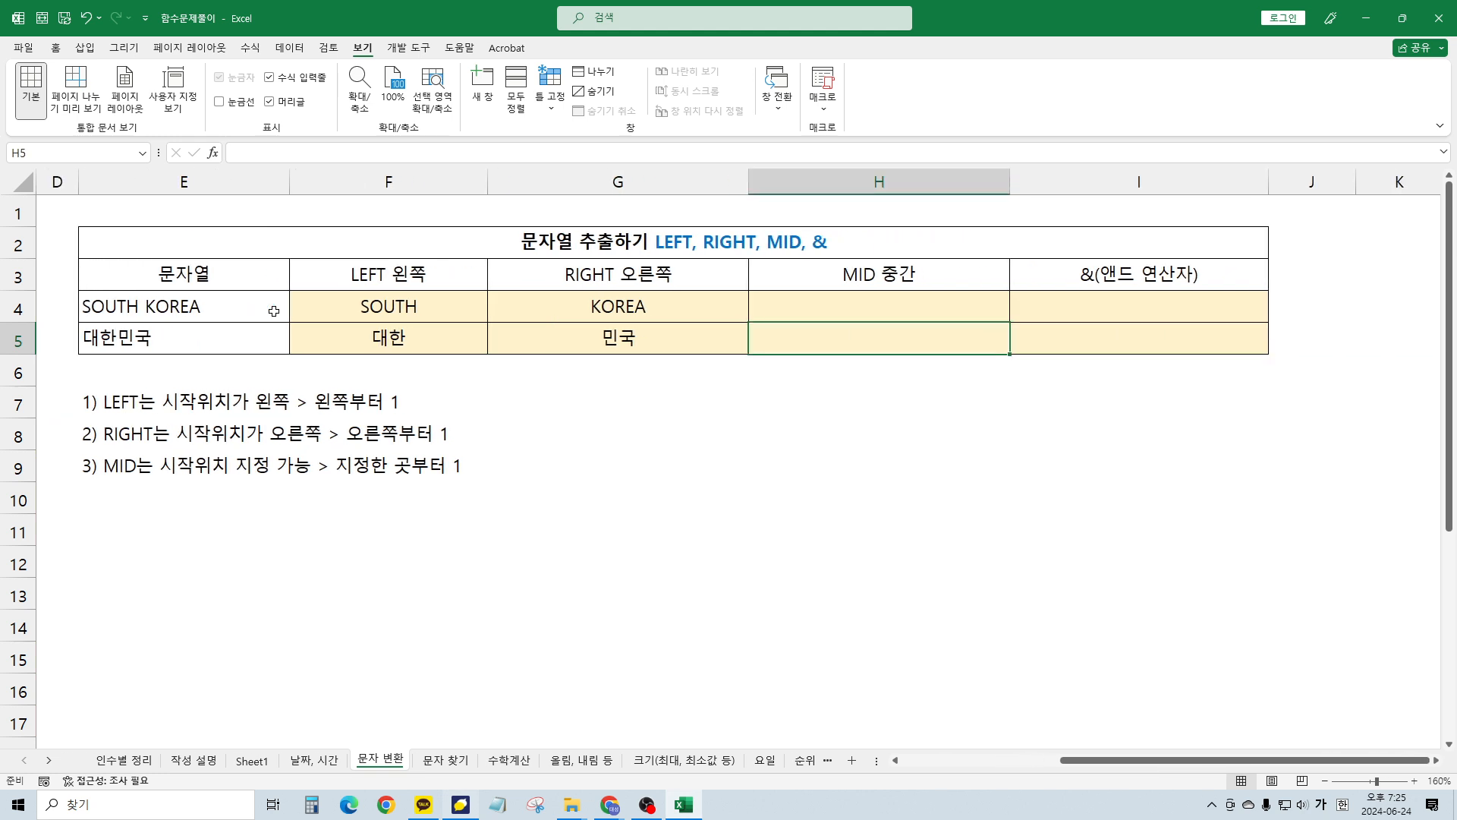
pyautogui.press('Up')
pyautogui.press('Left')
pyautogui.press('Left')
pyautogui.press('Right')
pyautogui.press('Right')
pyautogui.press('Left')
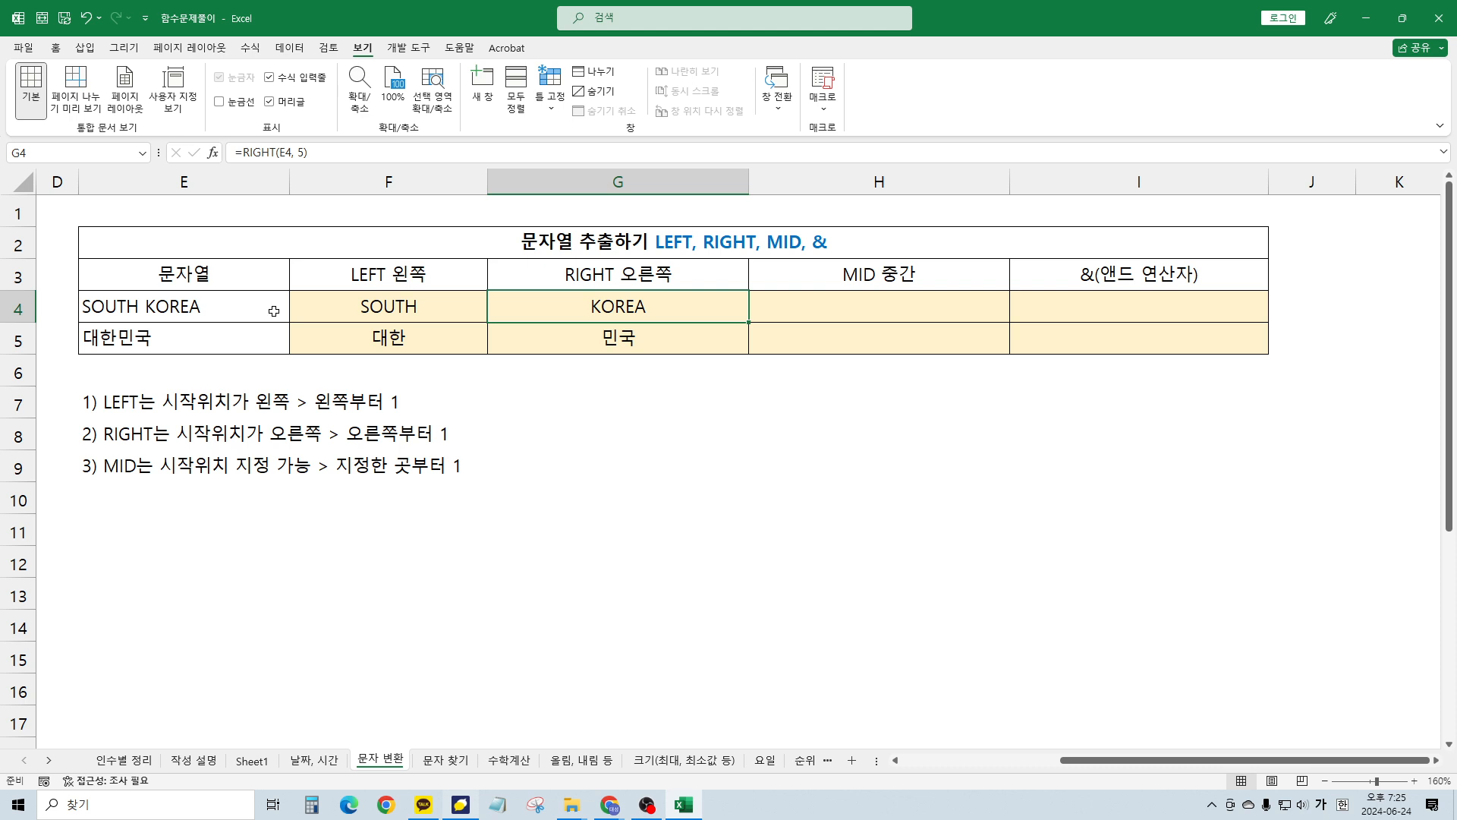
pyautogui.press('Right')
pyautogui.press('Left')
pyautogui.click(838, 307)
pyautogui.write('=')
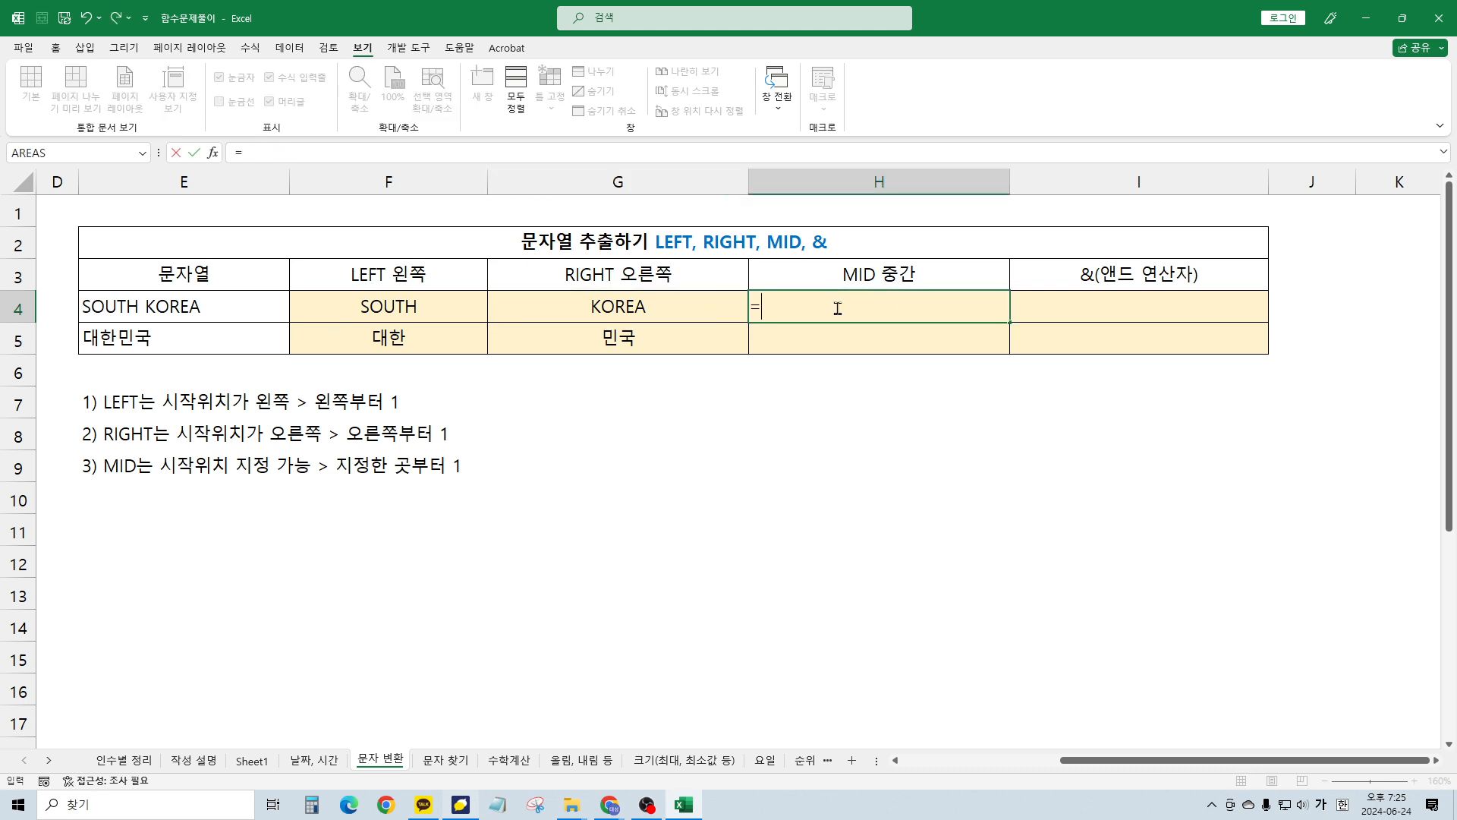
pyautogui.write('mid')
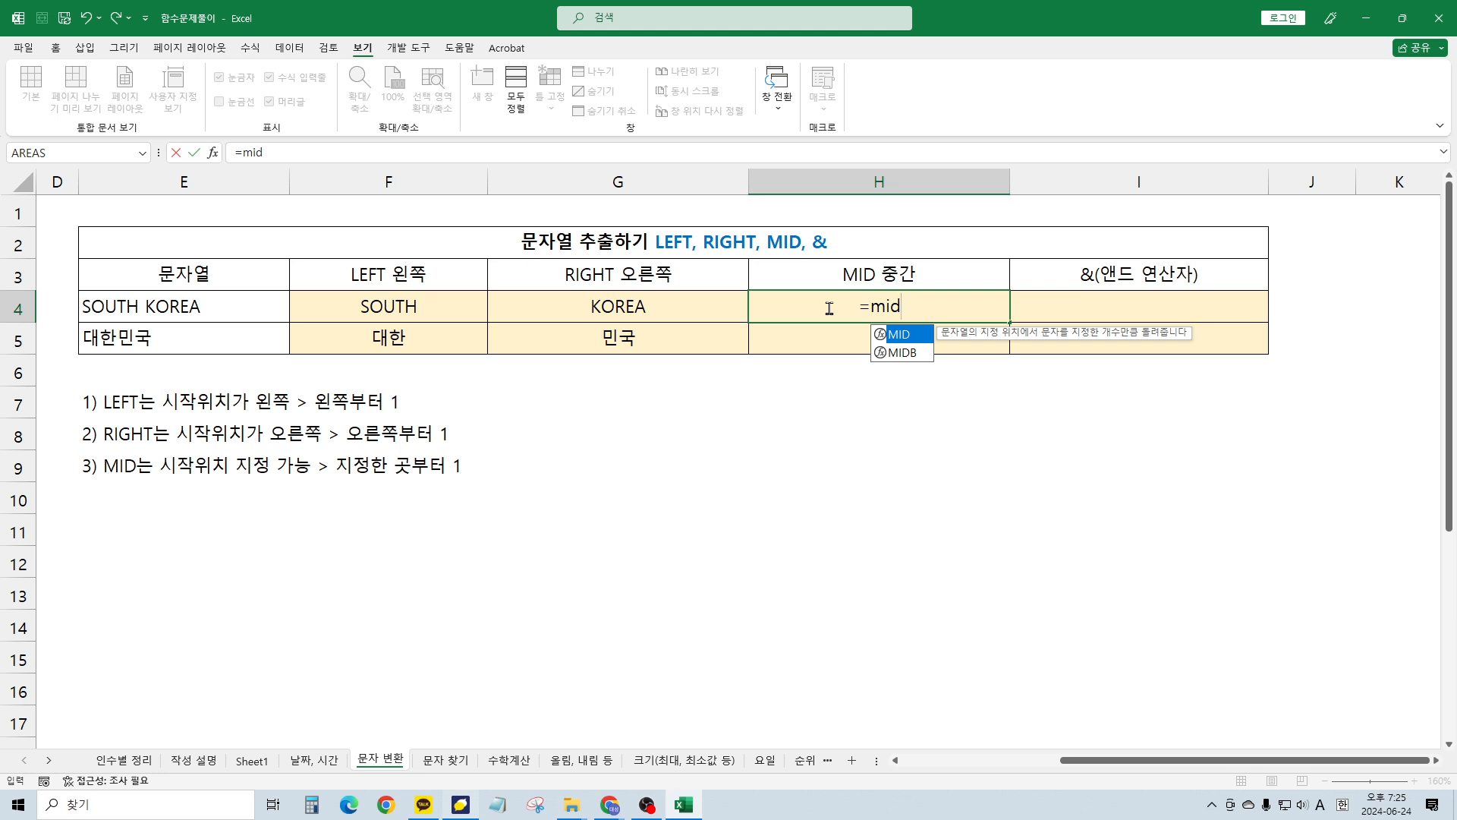
pyautogui.write('(')
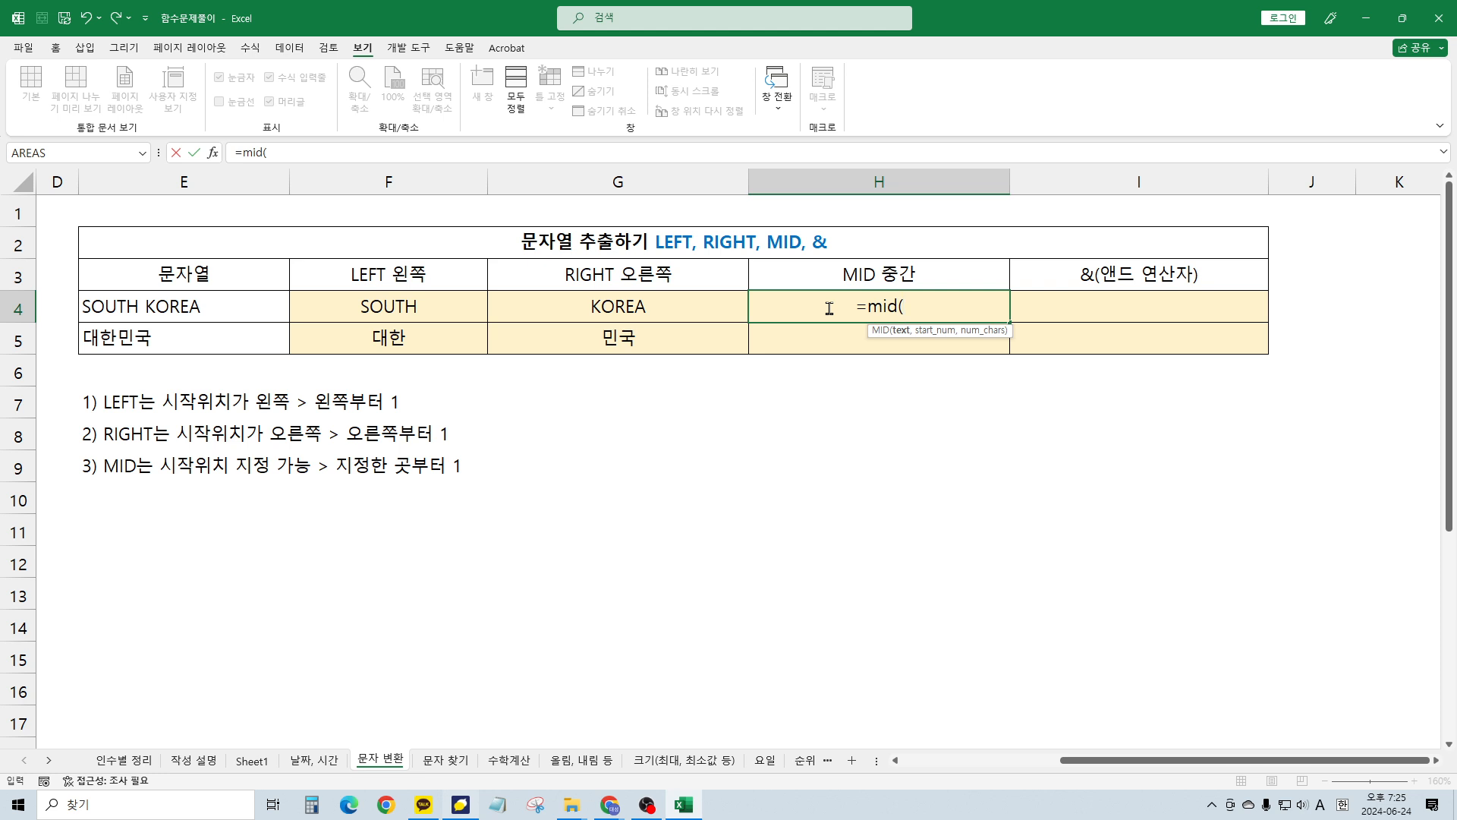
pyautogui.click(224, 307)
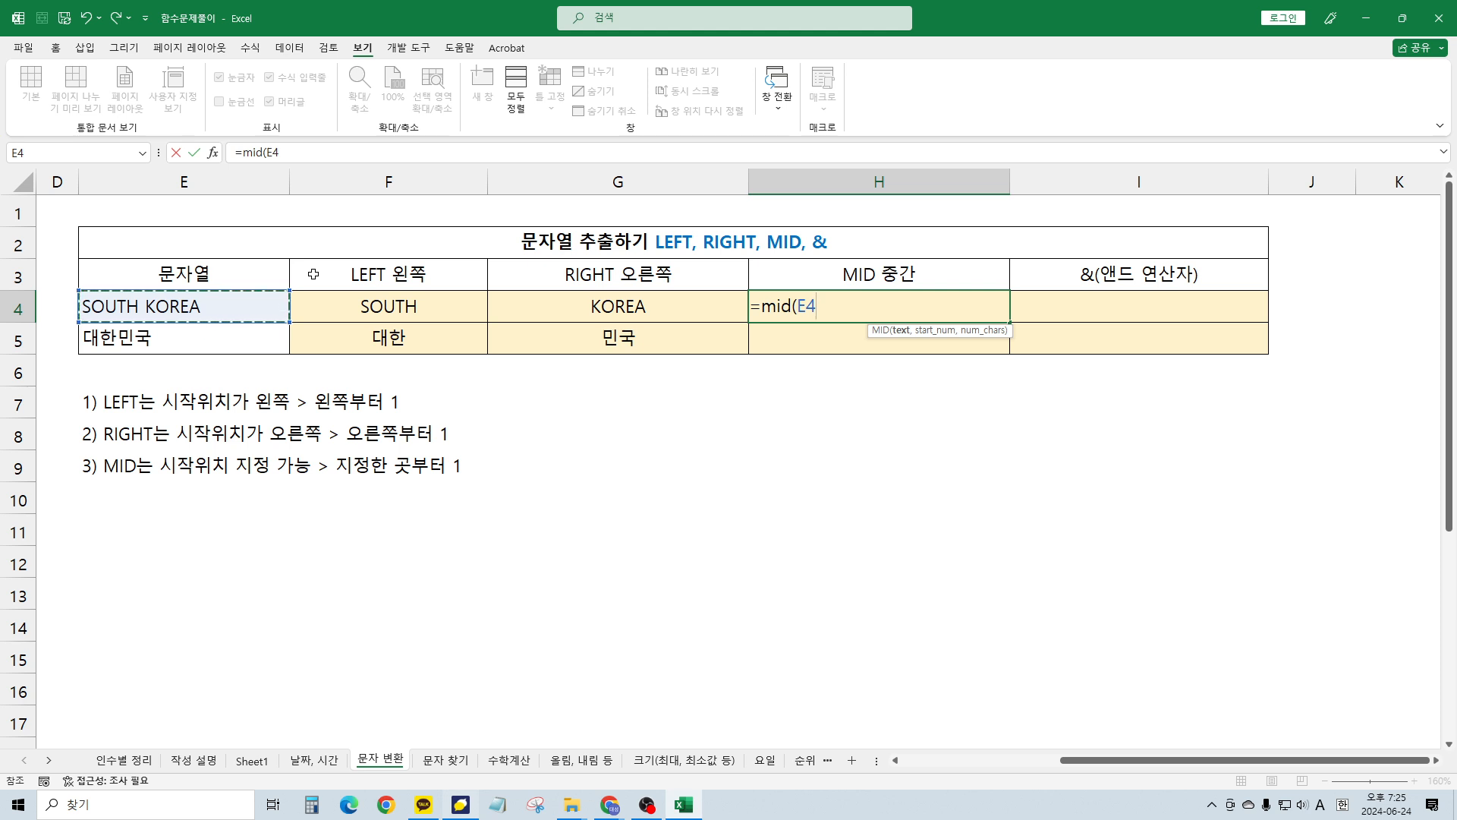
pyautogui.write(',')
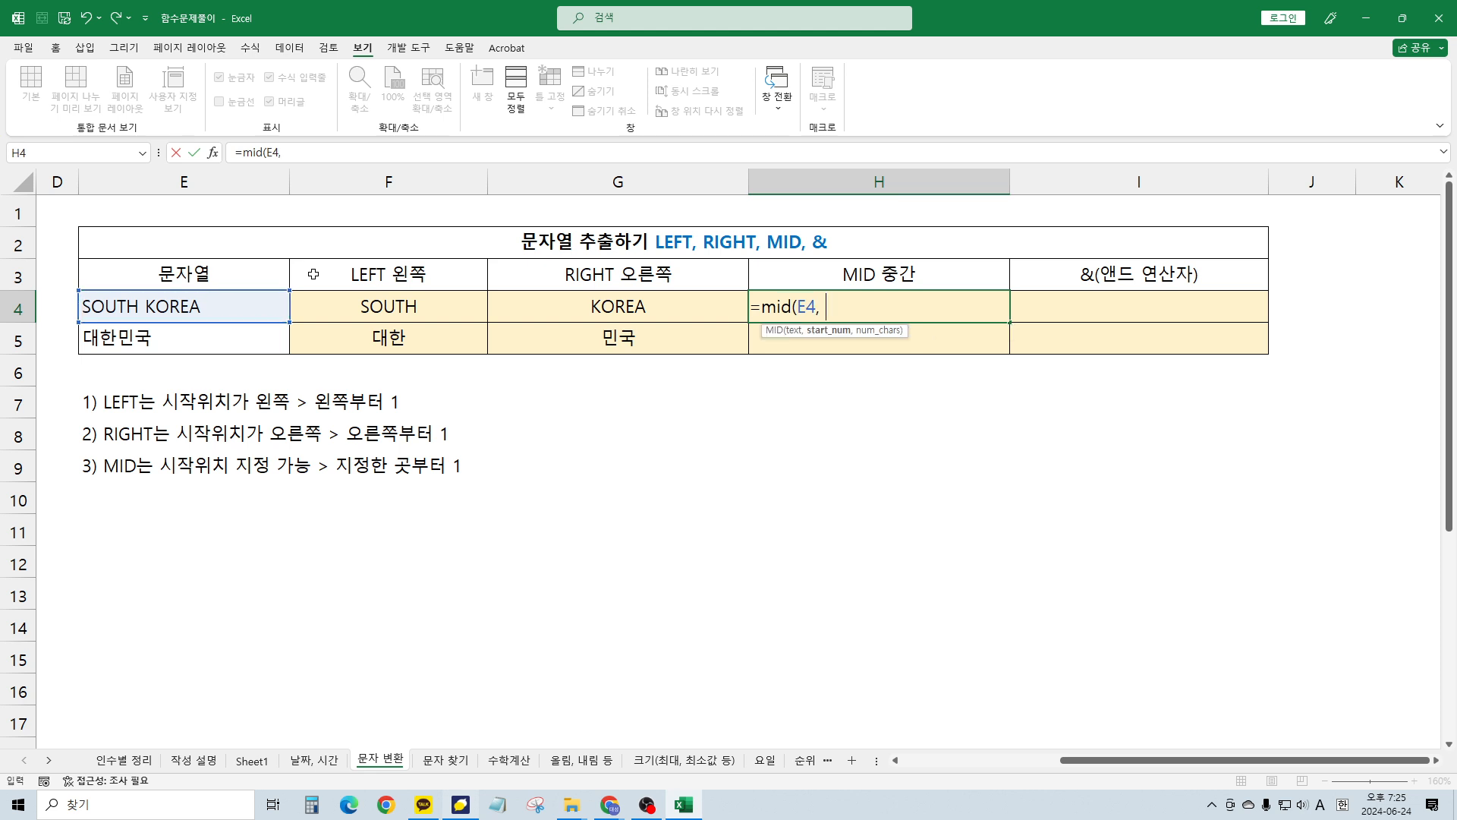
pyautogui.write(' 7,')
pyautogui.write('3)')
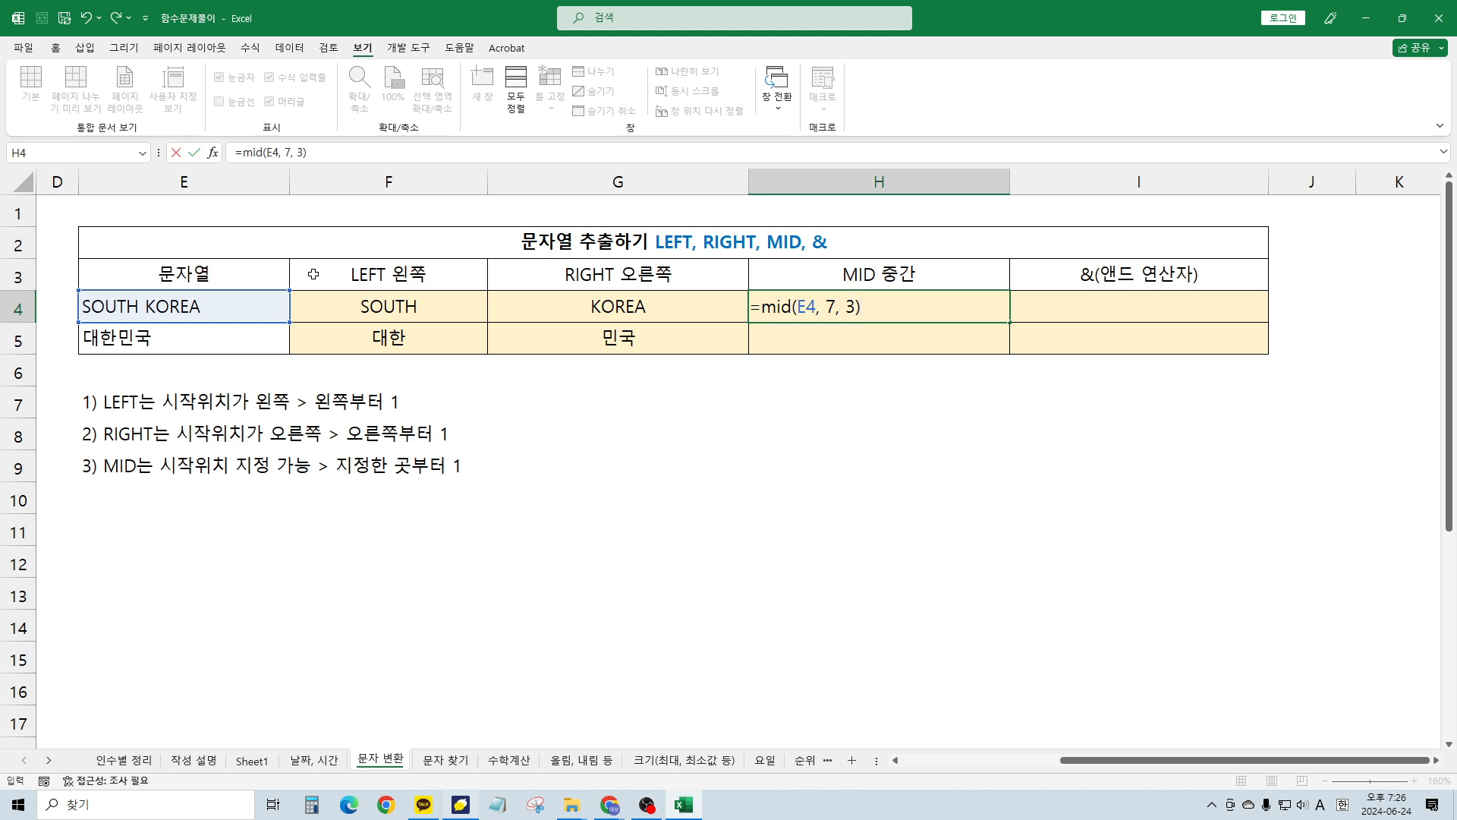
pyautogui.press('Return')
# Type 한민 directly into H5 as the MID result for 대한민국
pyautogui.press('Up')
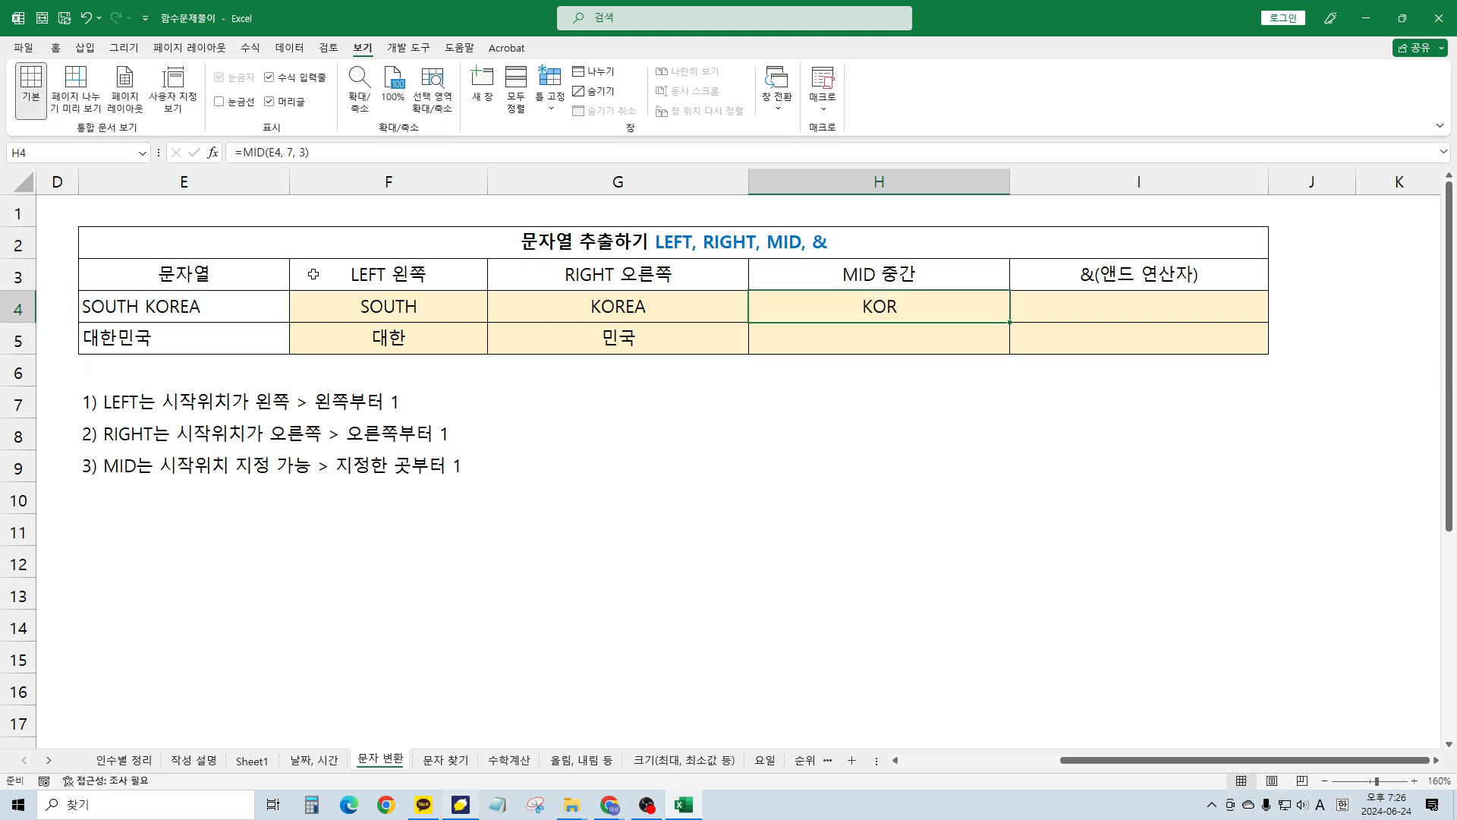
pyautogui.press('Down')
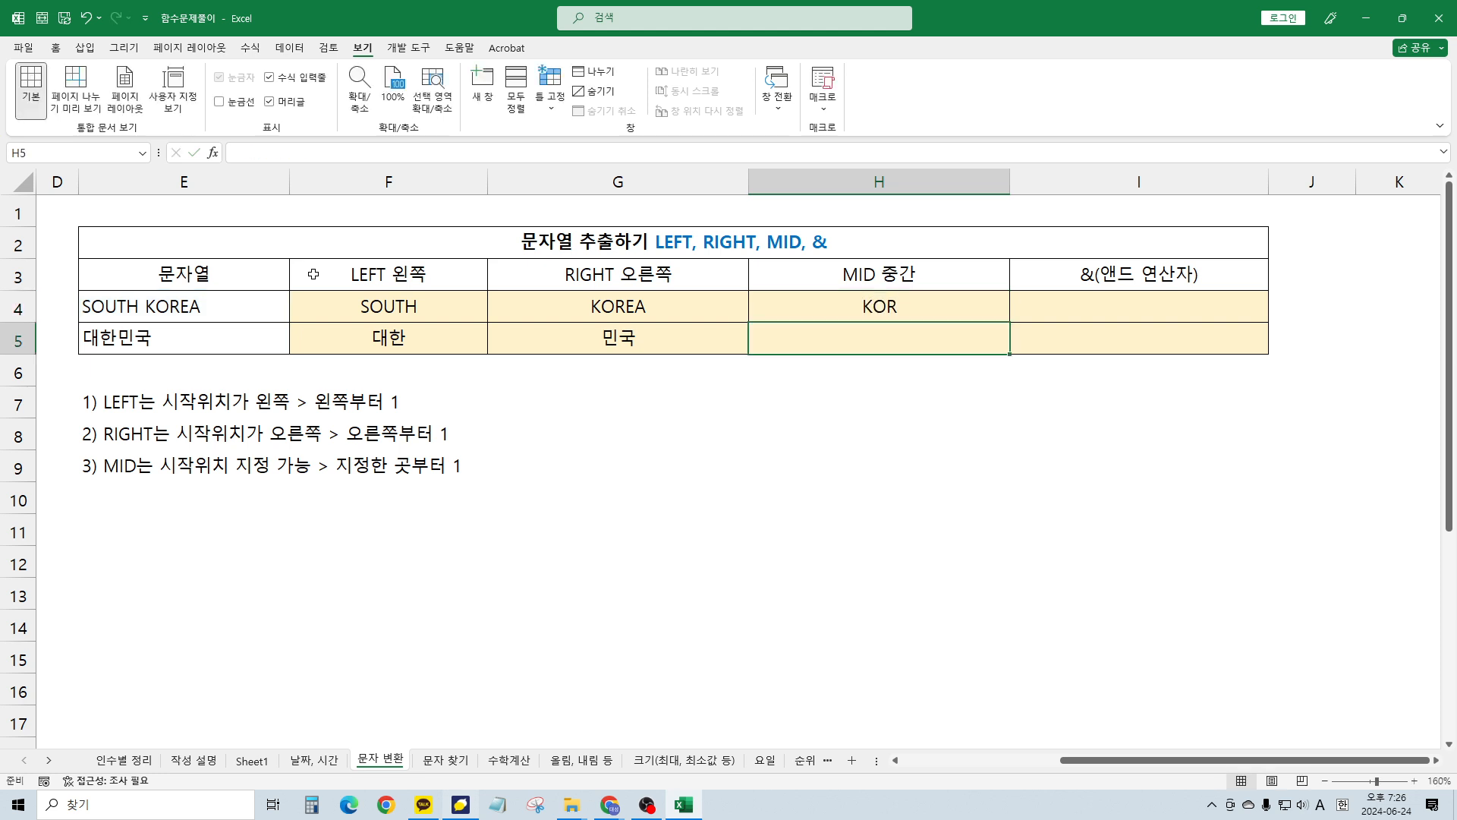
pyautogui.write('g')
pyautogui.press('BackSpace')
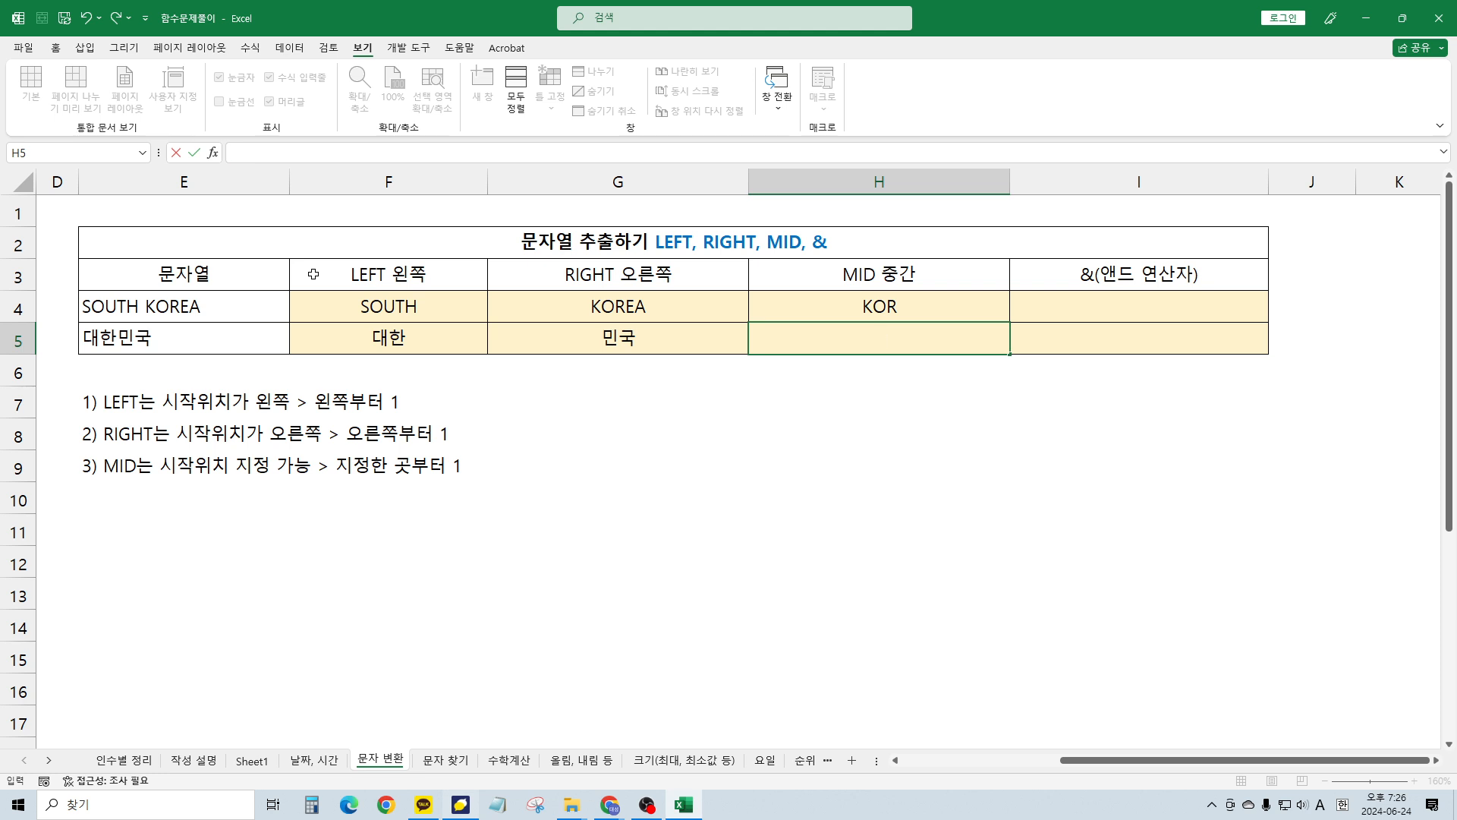
pyautogui.press('Hangul')
pyautogui.write('한민')
pyautogui.press('Return')
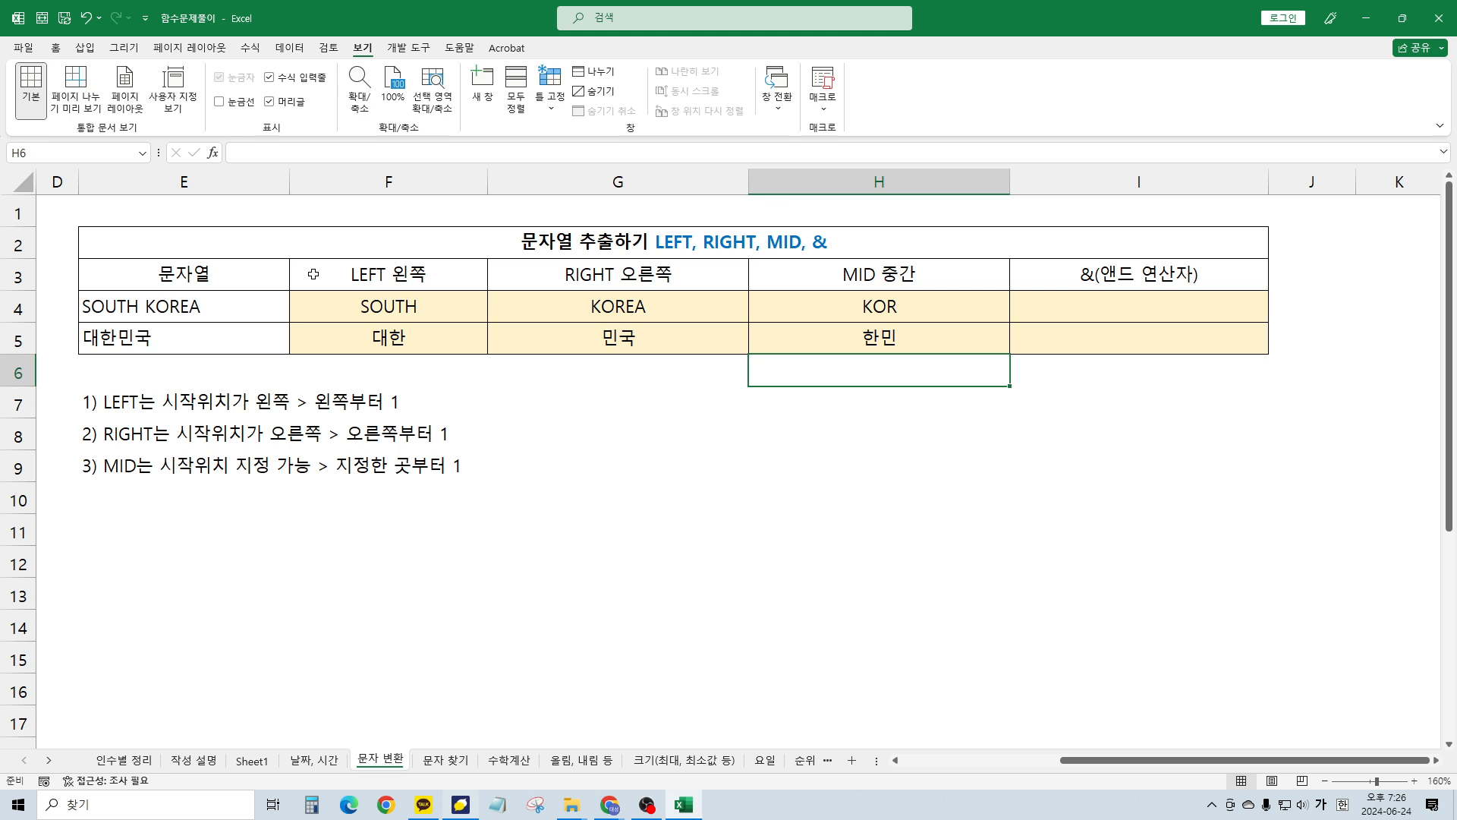
# Replace H5's typed text with the formula =MID(E5, 2, 2) returning 한민
pyautogui.press('Up')
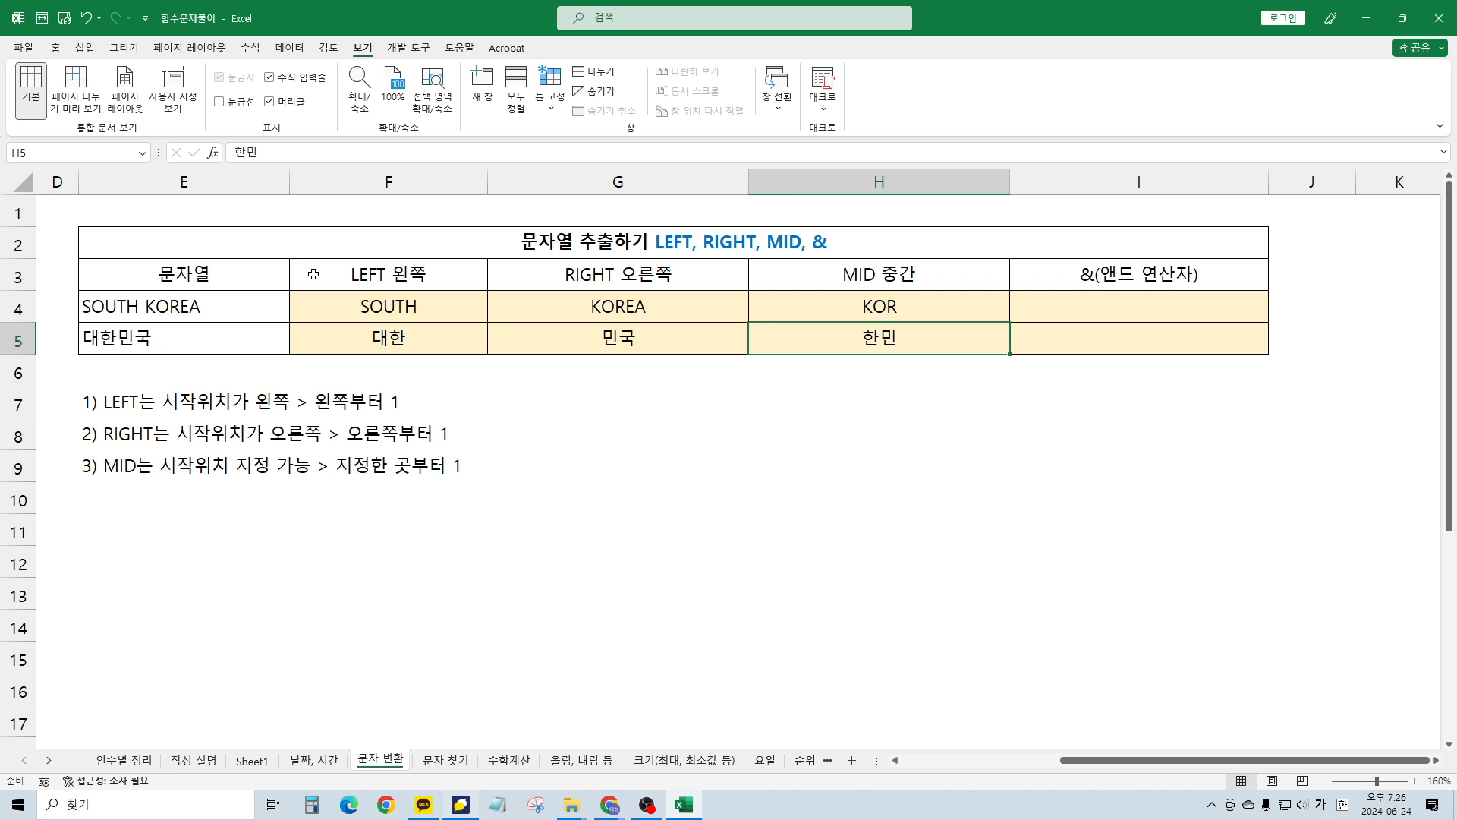
pyautogui.write('=')
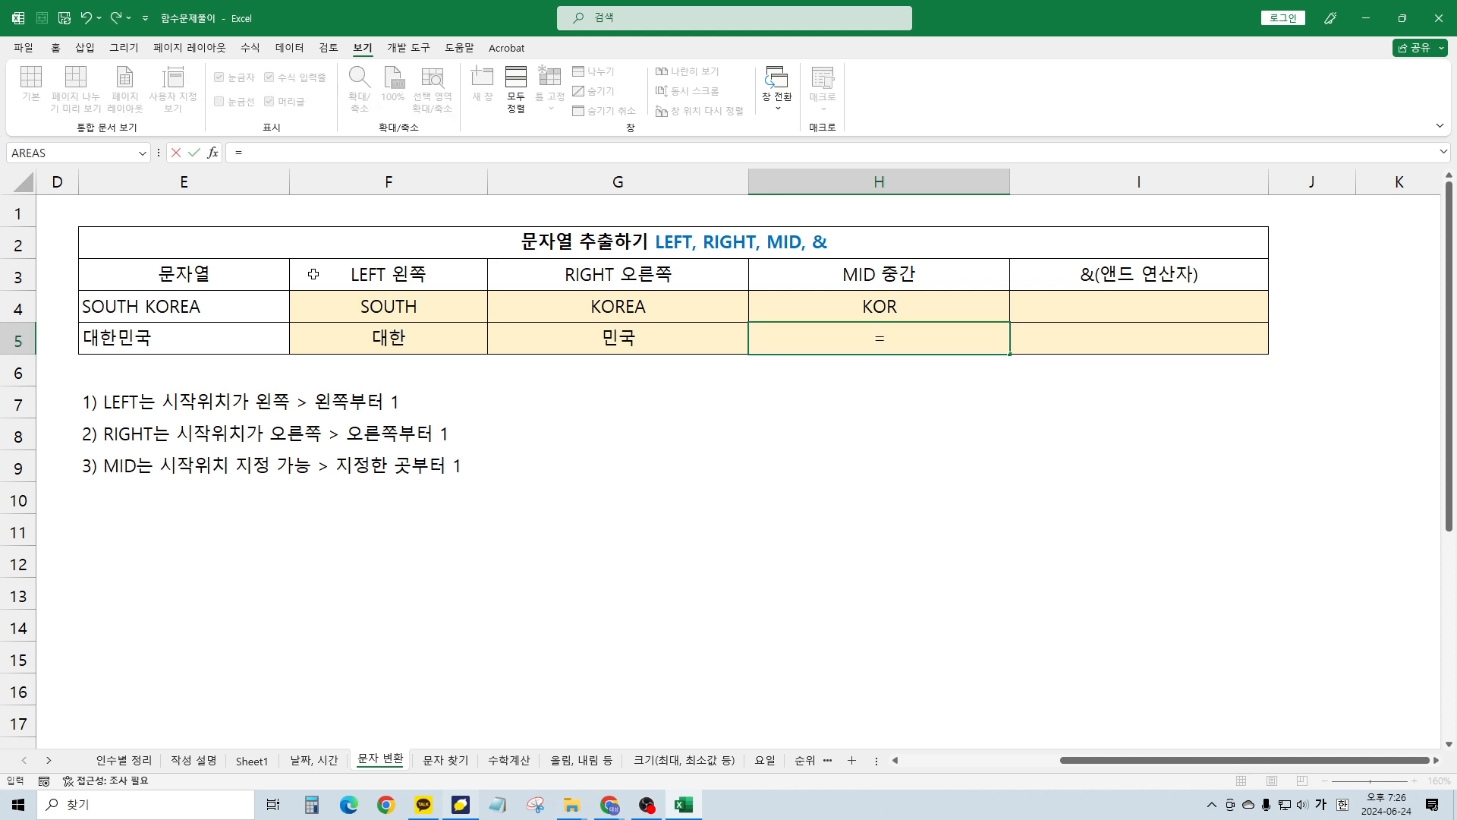
pyautogui.write('mid(')
pyautogui.press('Left')
pyautogui.press('Left')
pyautogui.press('Left')
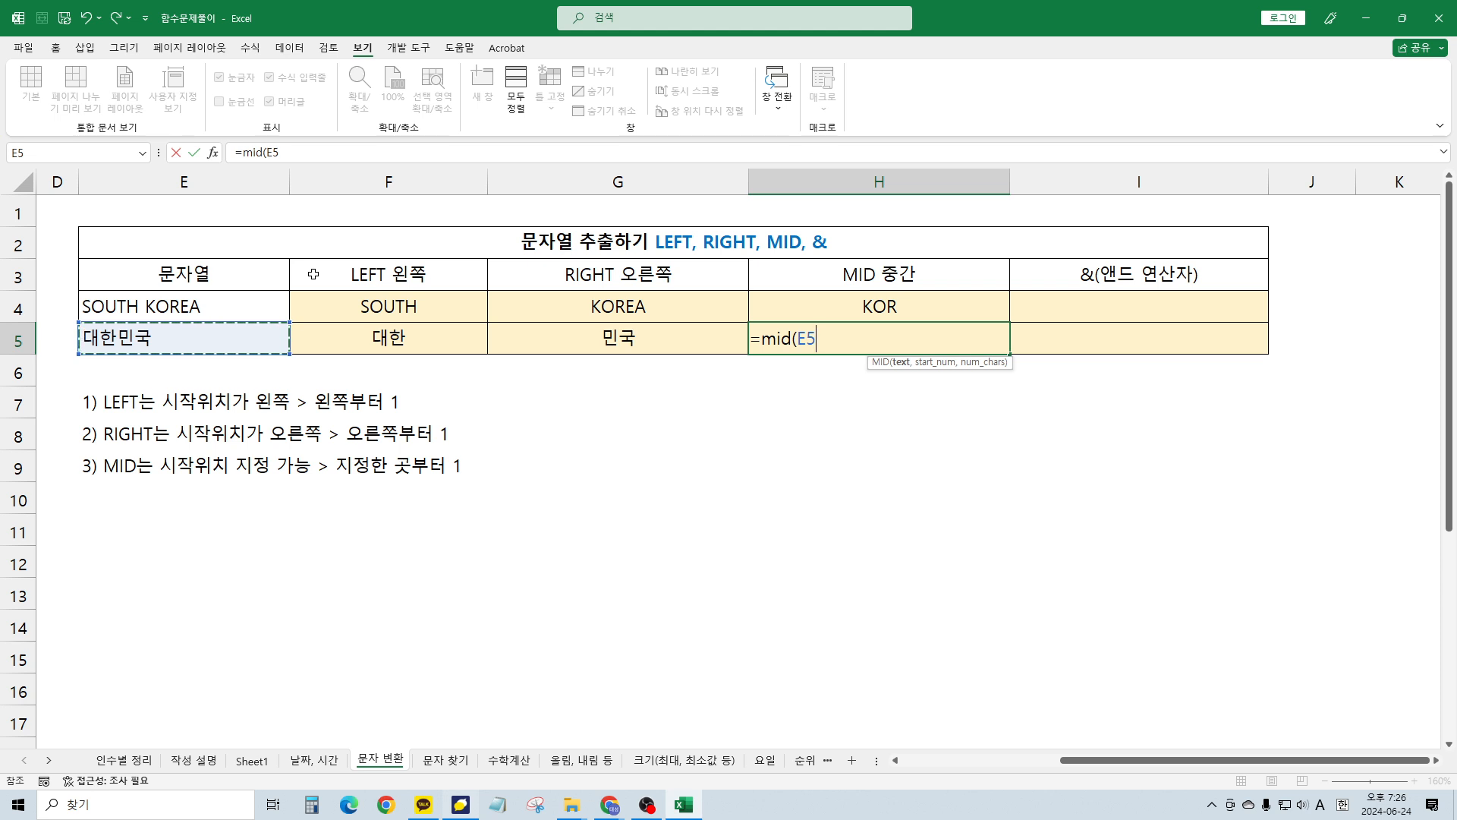
pyautogui.write(',')
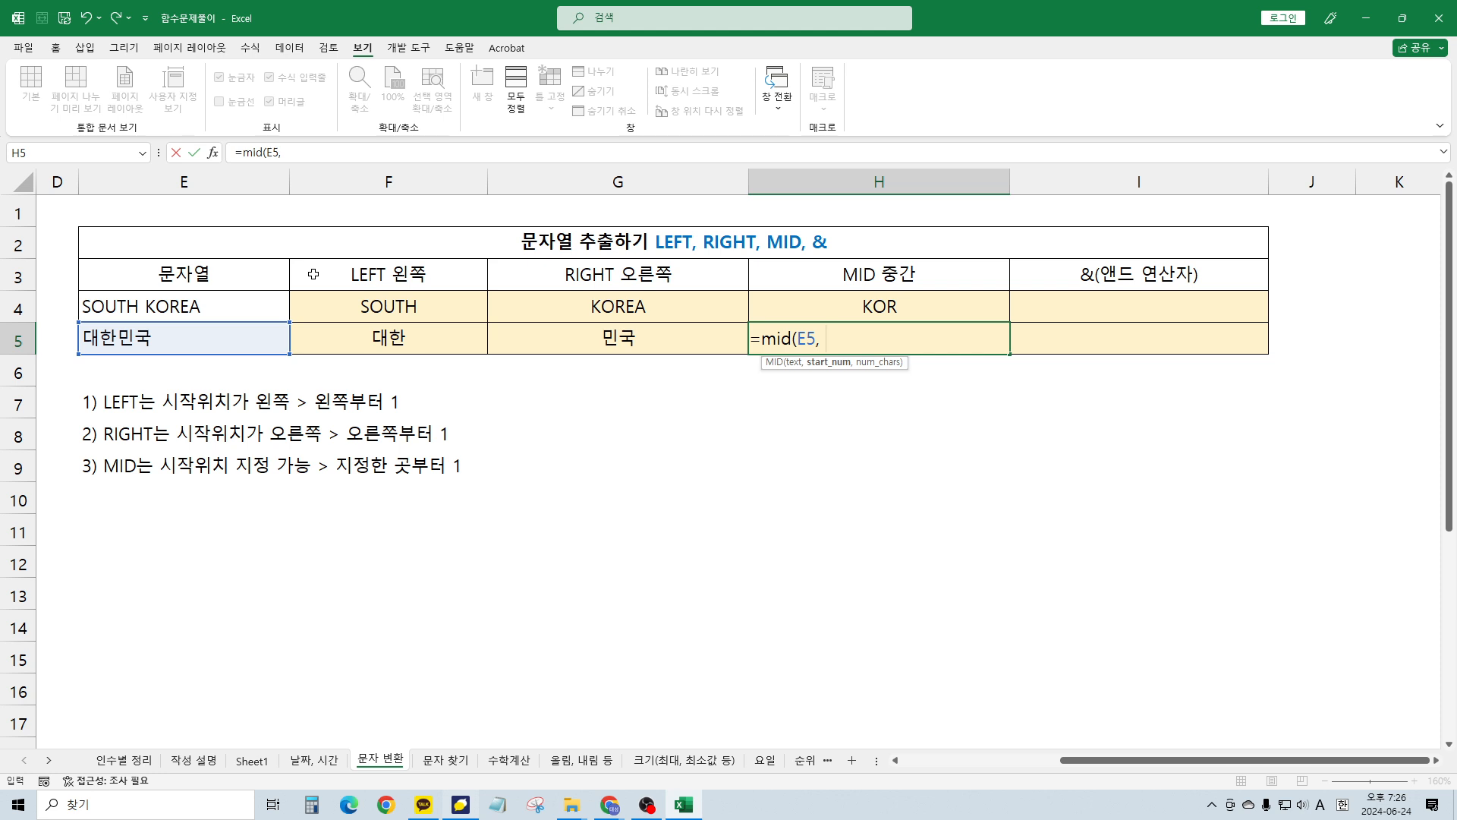
pyautogui.write(' 2, 2)')
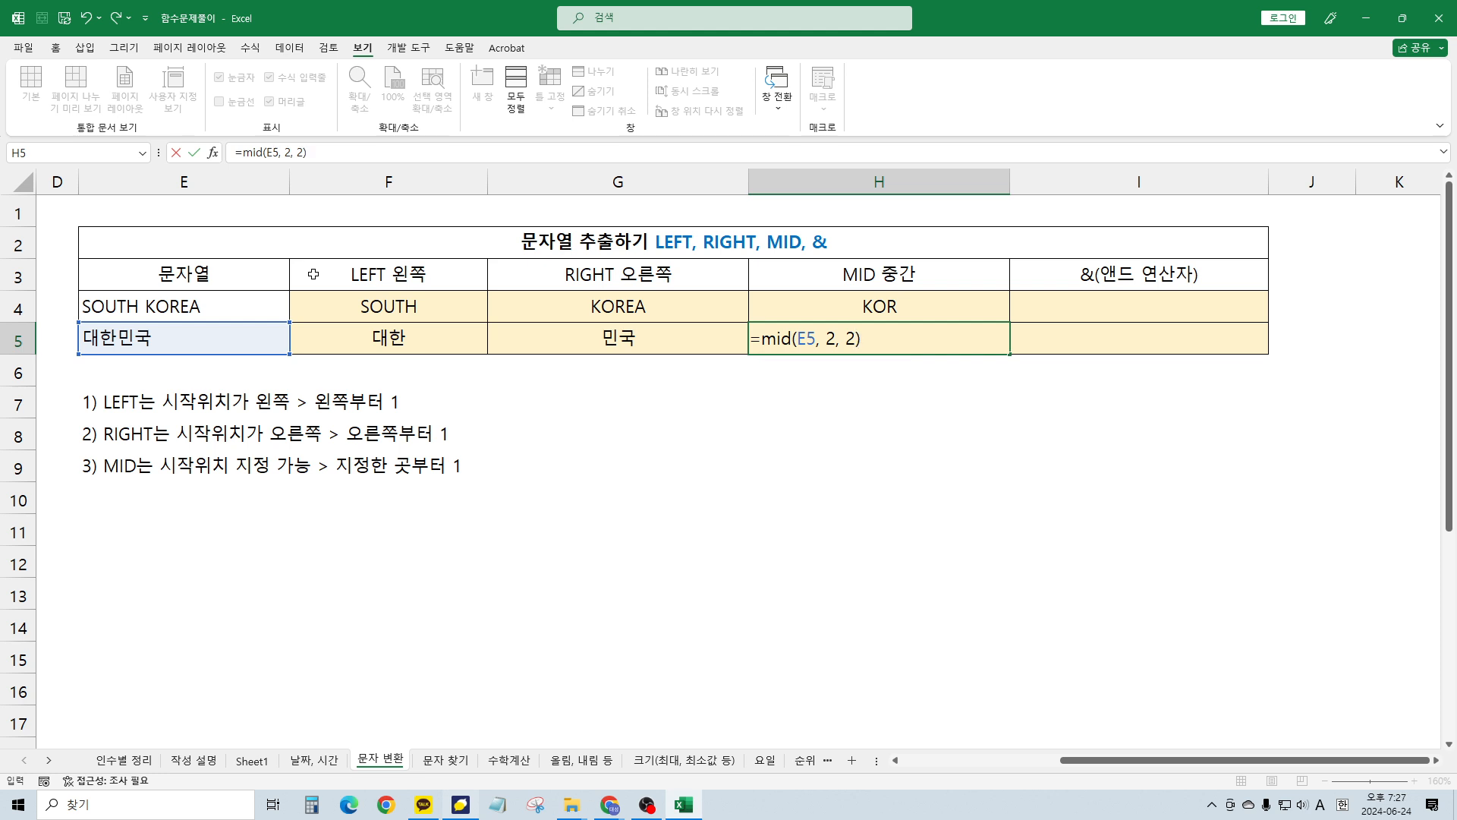
pyautogui.press('Return')
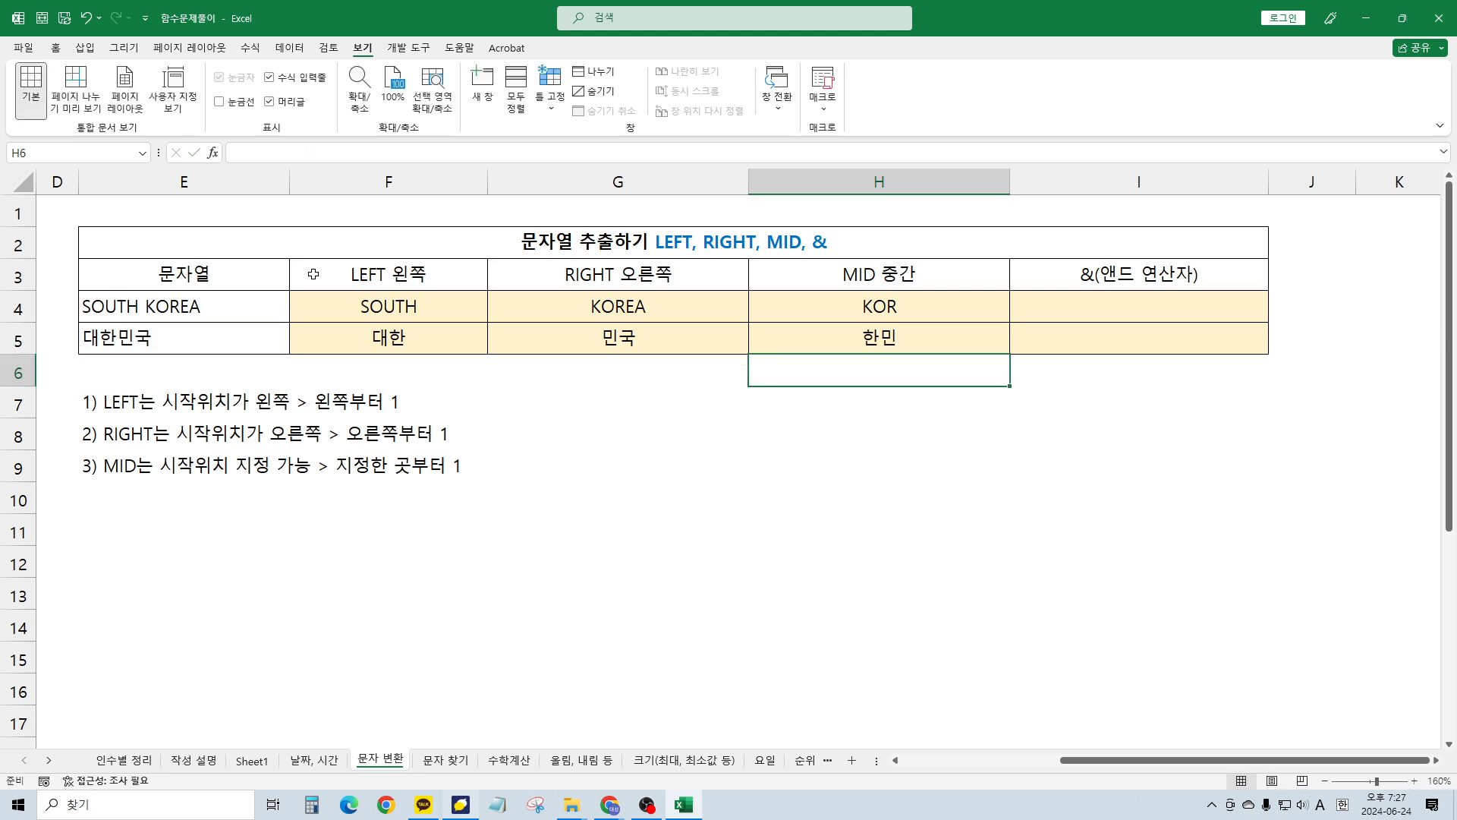
pyautogui.press('Up')
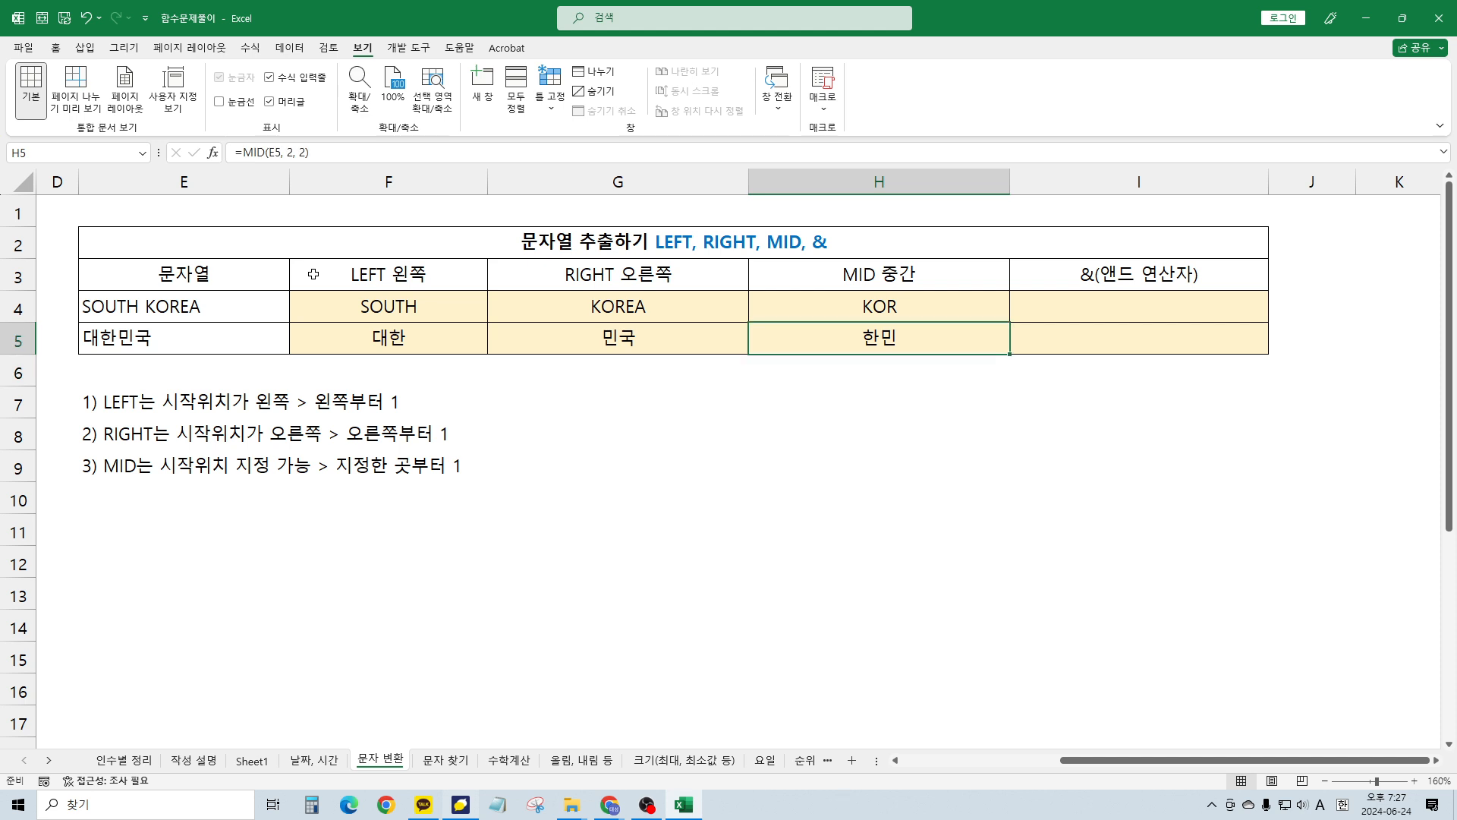
# Type the sample text KOREA한국 into I4, the first cell of the & column
pyautogui.click(997, 314)
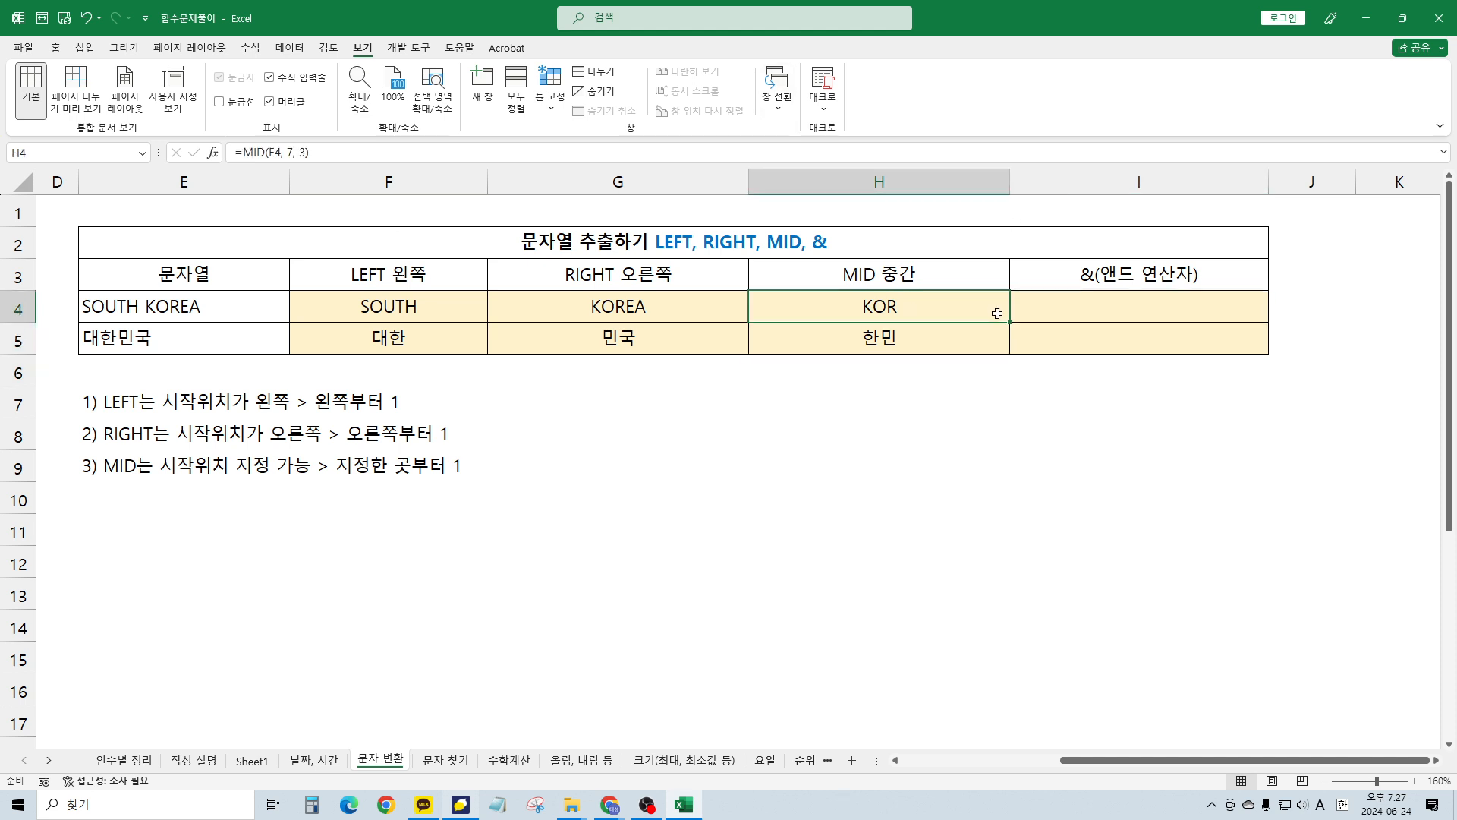
pyautogui.click(1065, 311)
pyautogui.click(891, 306)
pyautogui.press('Right')
pyautogui.press('Hangul')
pyautogui.write('ㅏㅐ')
pyautogui.press('BackSpace')
pyautogui.press('BackSpace')
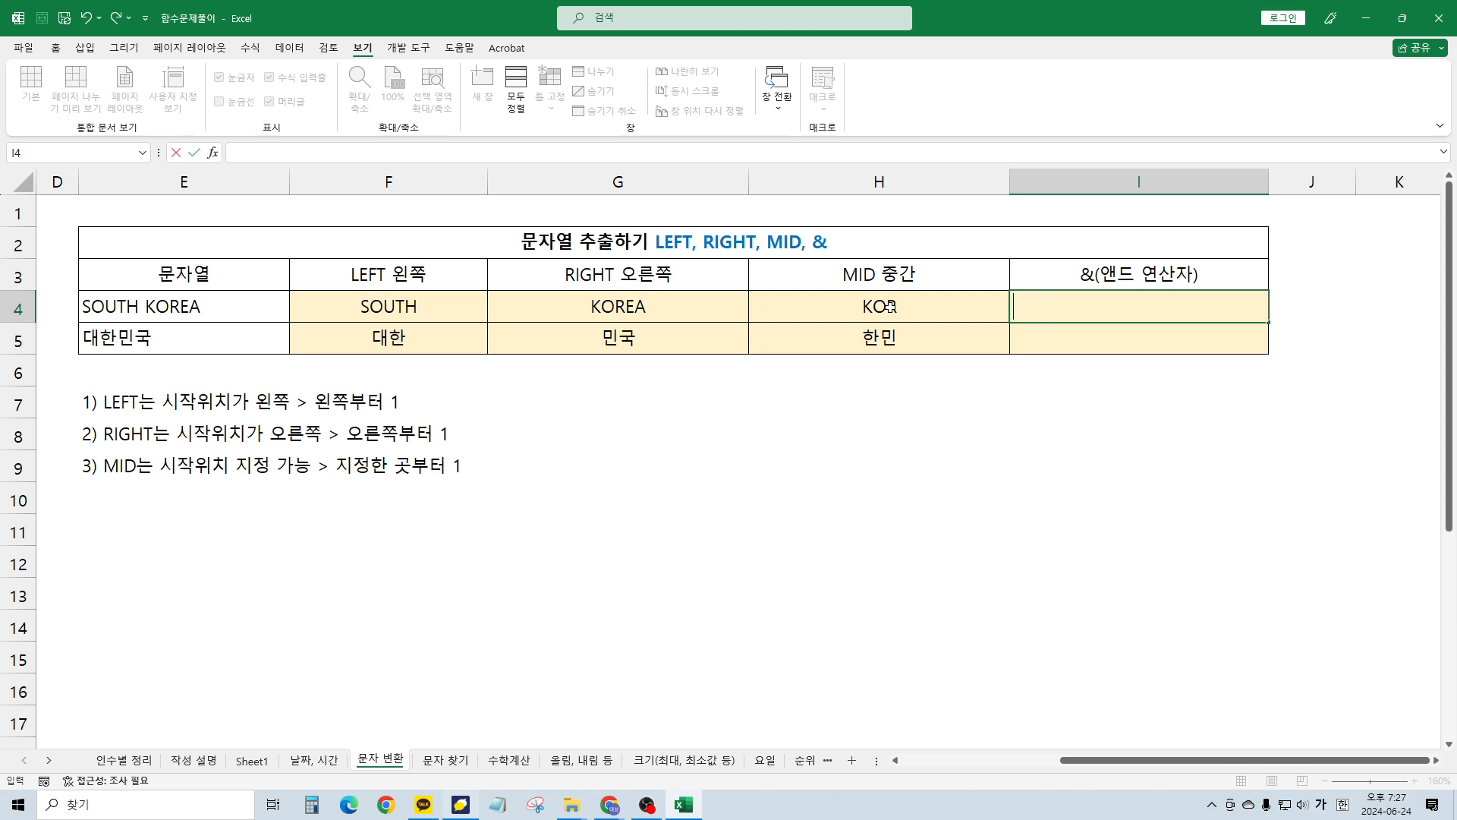
pyautogui.press('Hangul')
pyautogui.write('KOREA')
pyautogui.press('Hangul')
pyautogui.write('한국')
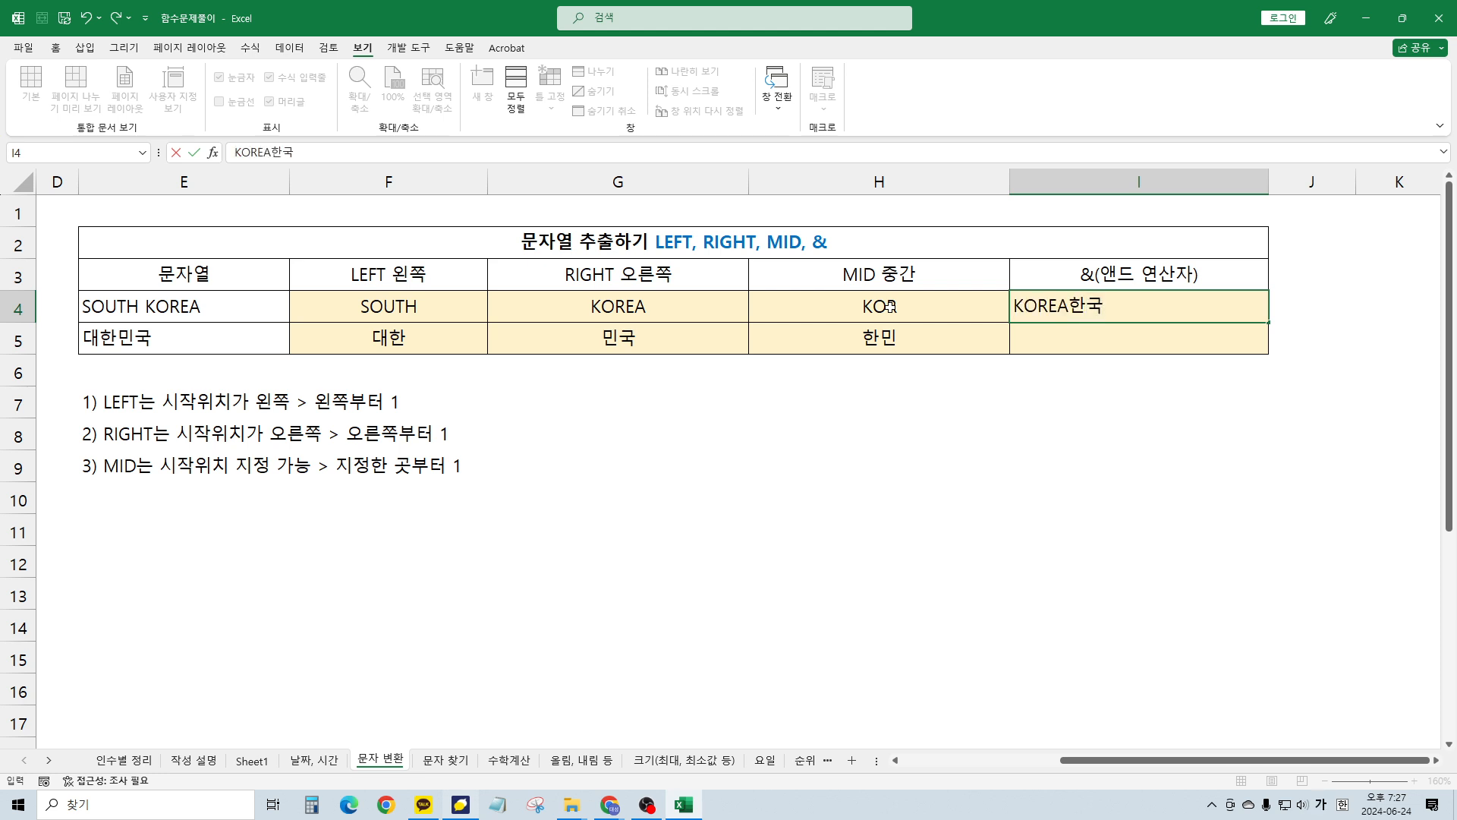
pyautogui.press('Return')
pyautogui.press('Up')
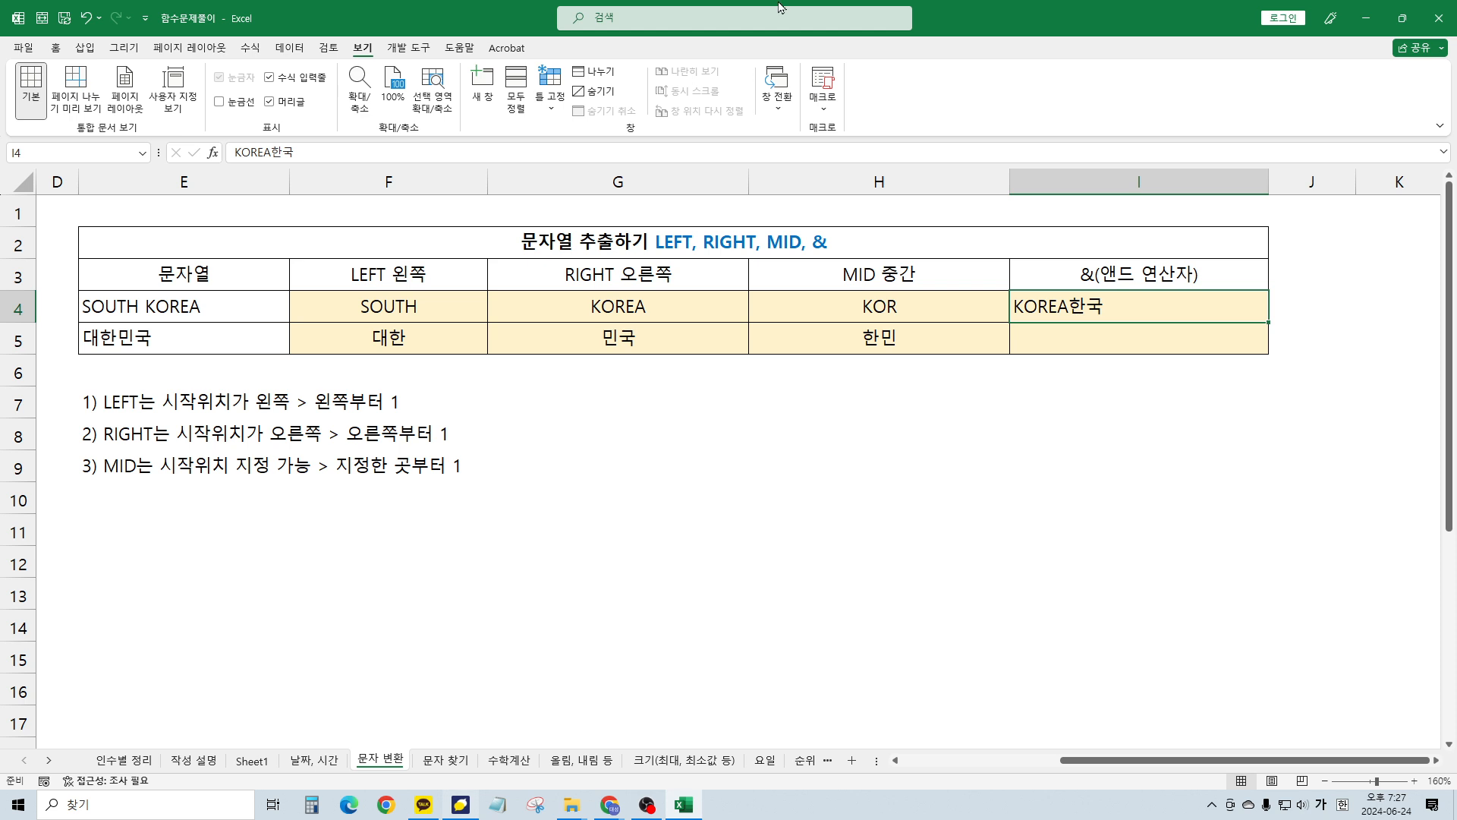
# Fill the SOUTH KOREA cell E4 with yellow
pyautogui.click(138, 325)
pyautogui.click(167, 312)
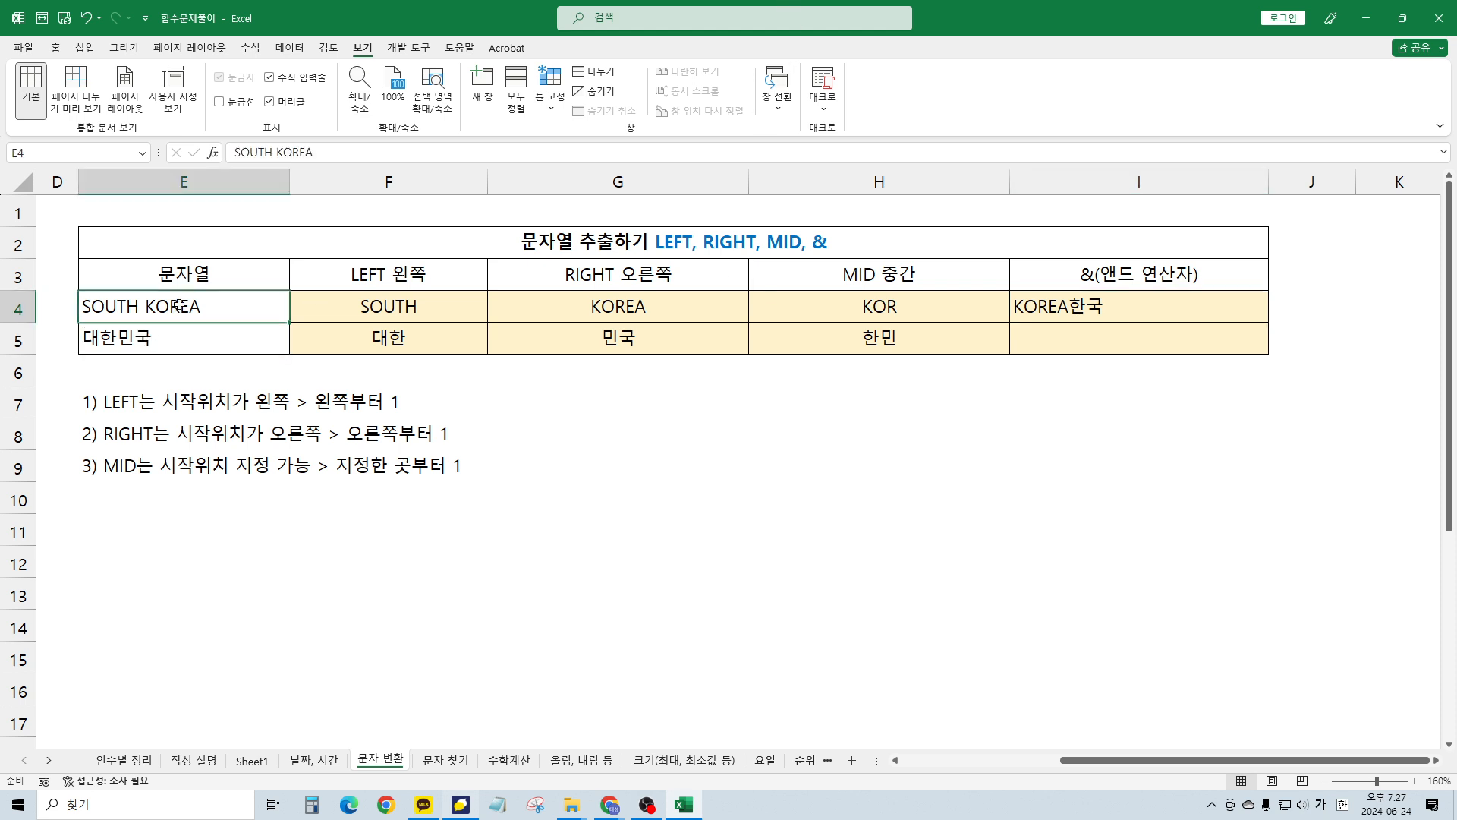
pyautogui.click(56, 48)
pyautogui.click(263, 102)
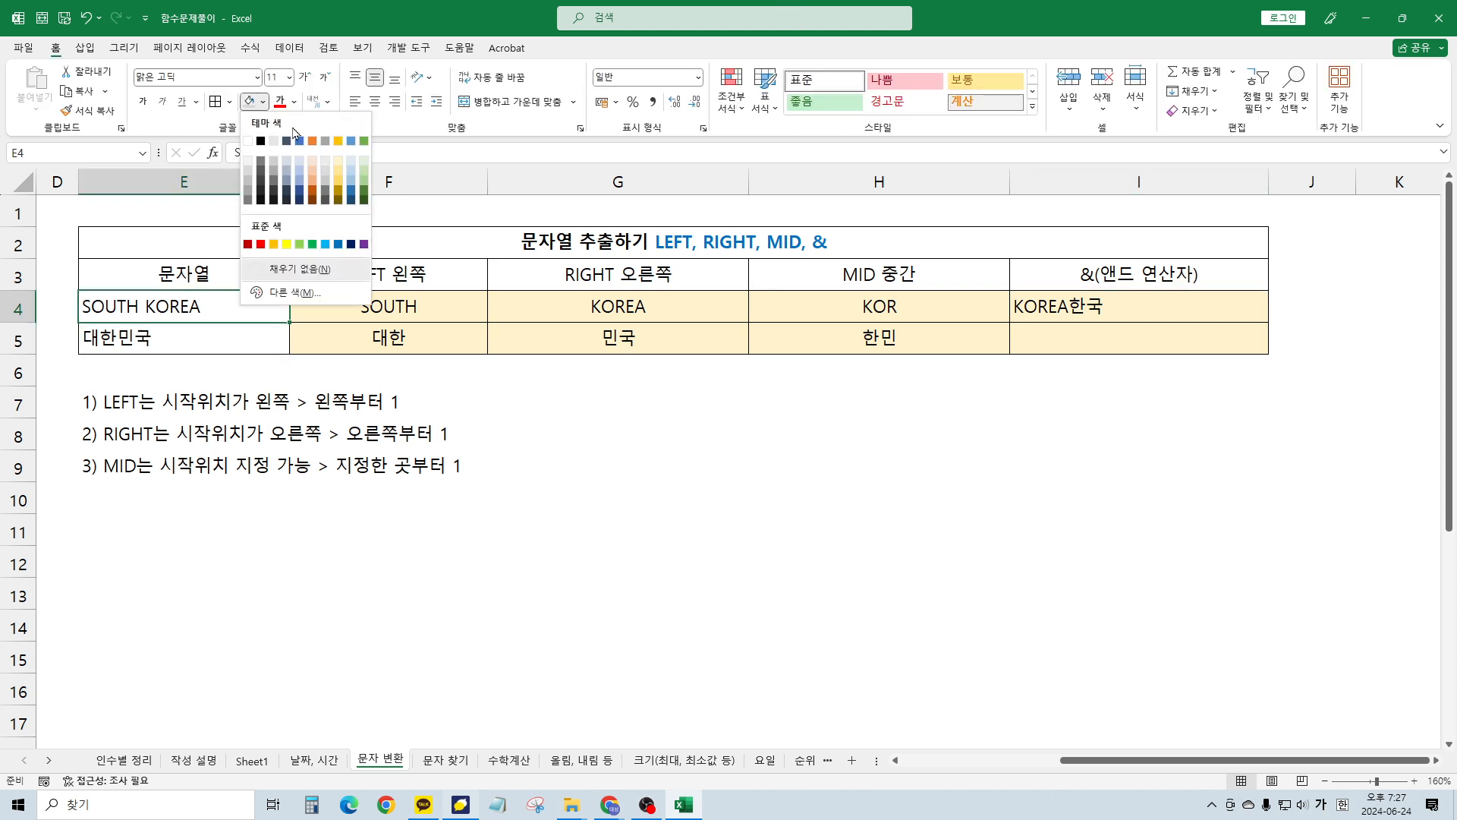
pyautogui.click(278, 243)
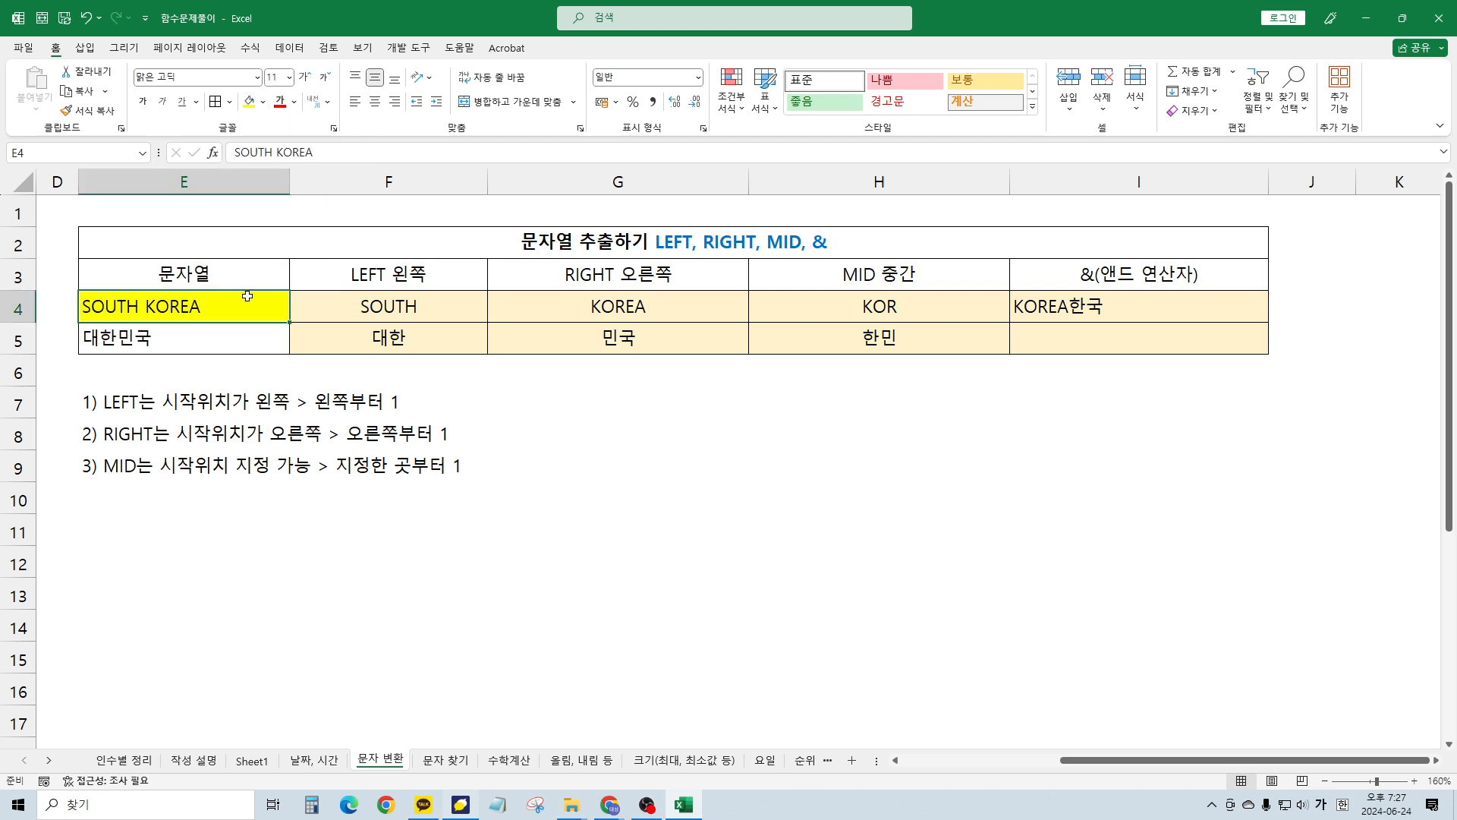
# Replace I4's text with the formula =RIGHT(E4,5) returning KOREA
pyautogui.click(1140, 319)
pyautogui.press('Delete')
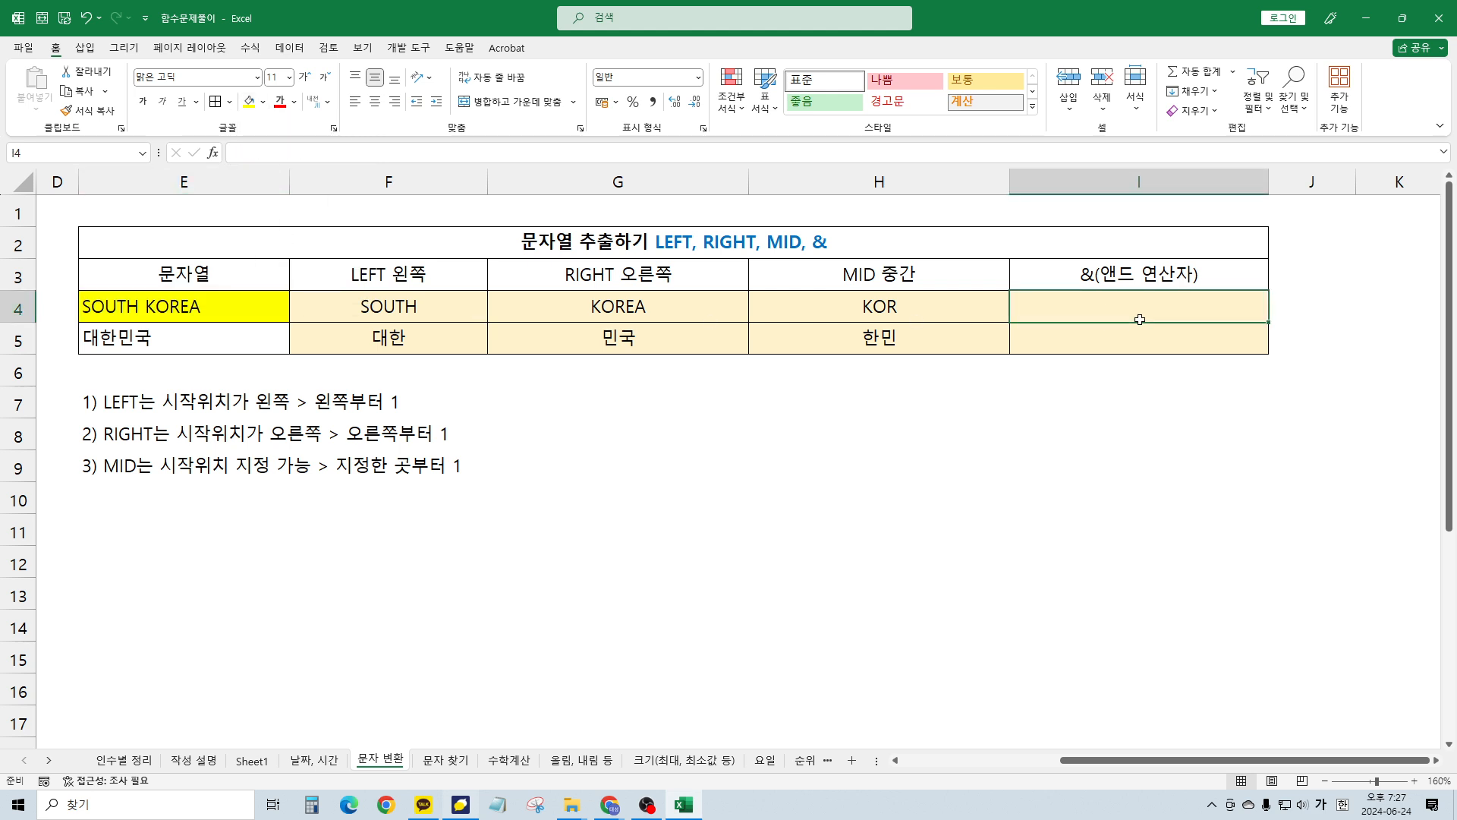
pyautogui.write('=갸')
pyautogui.press('BackSpace')
pyautogui.press('BackSpace')
pyautogui.press('Hangul')
pyautogui.write('RIGHT(')
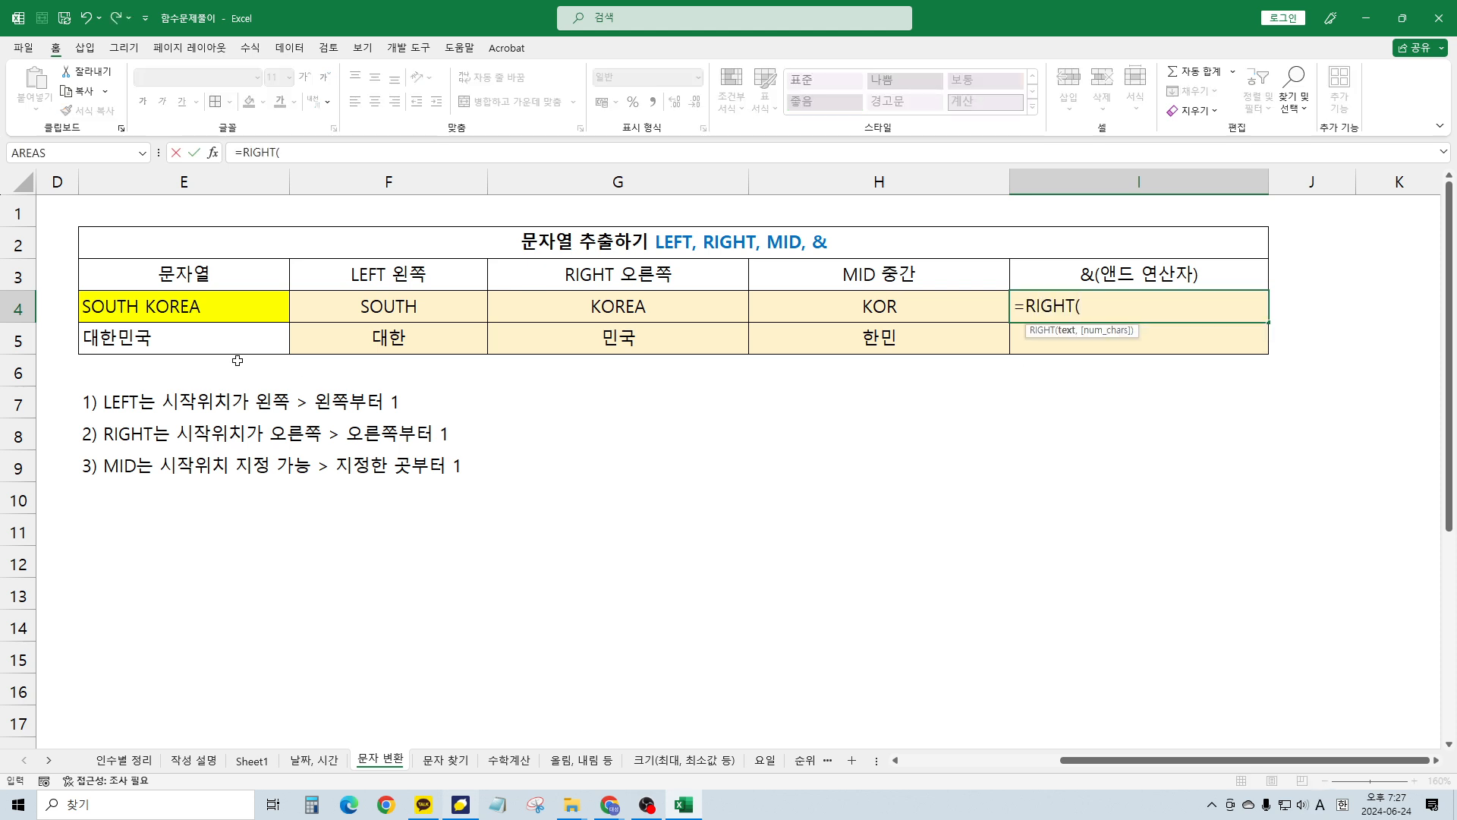
pyautogui.click(226, 314)
pyautogui.write(',5)')
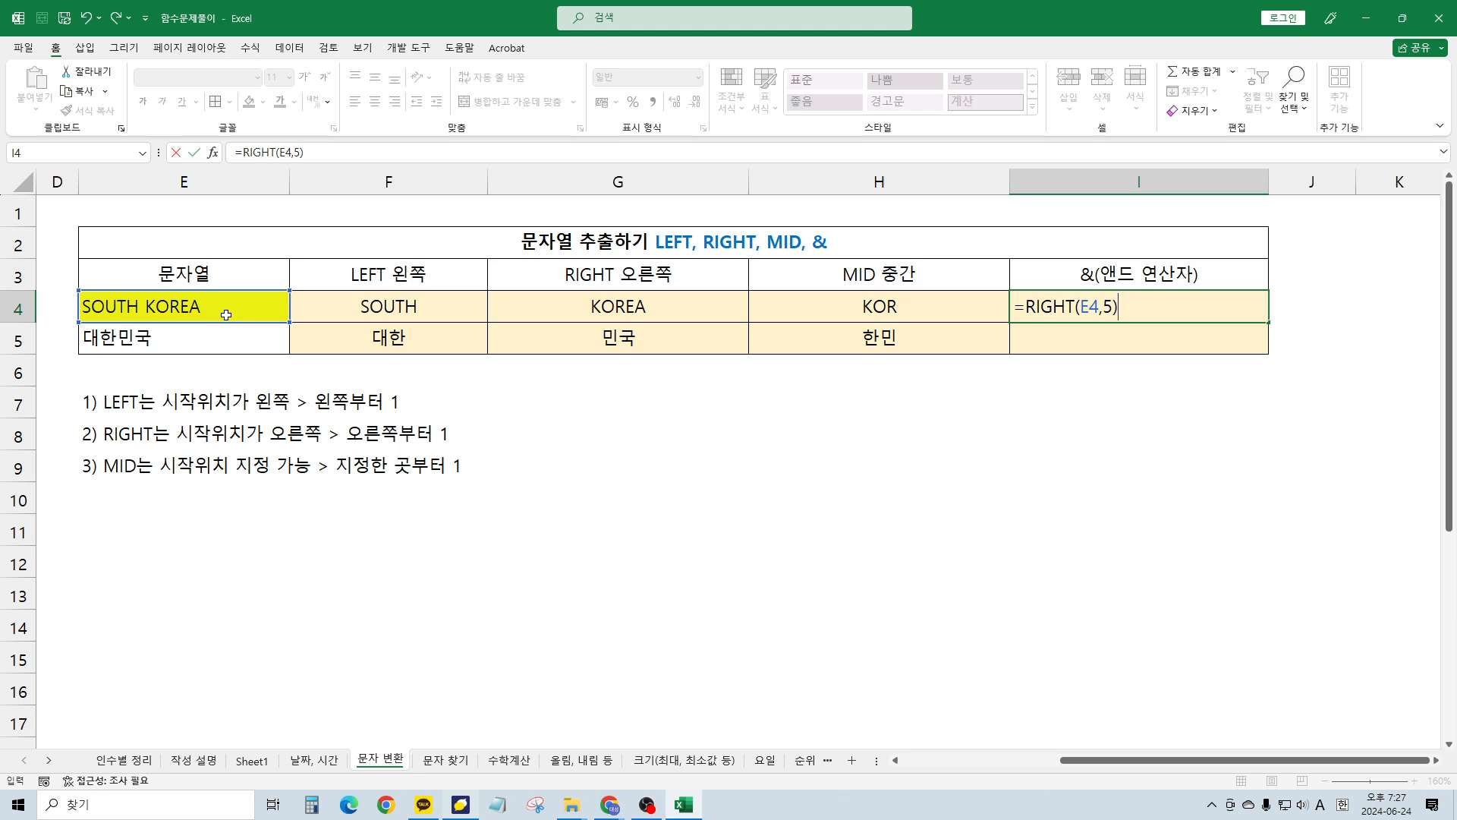
pyautogui.press('Return')
pyautogui.press('Up')
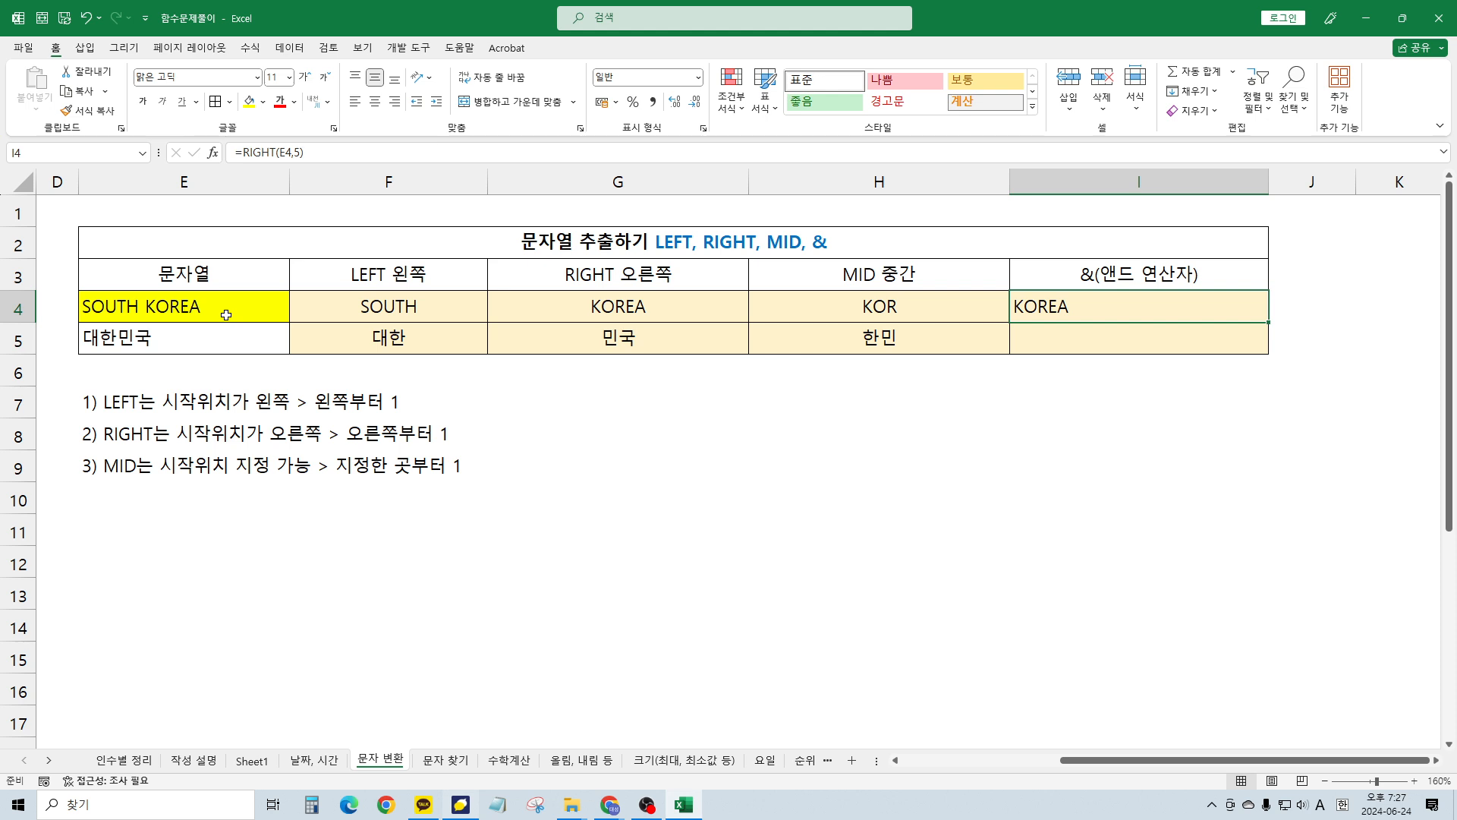
pyautogui.press('F2')
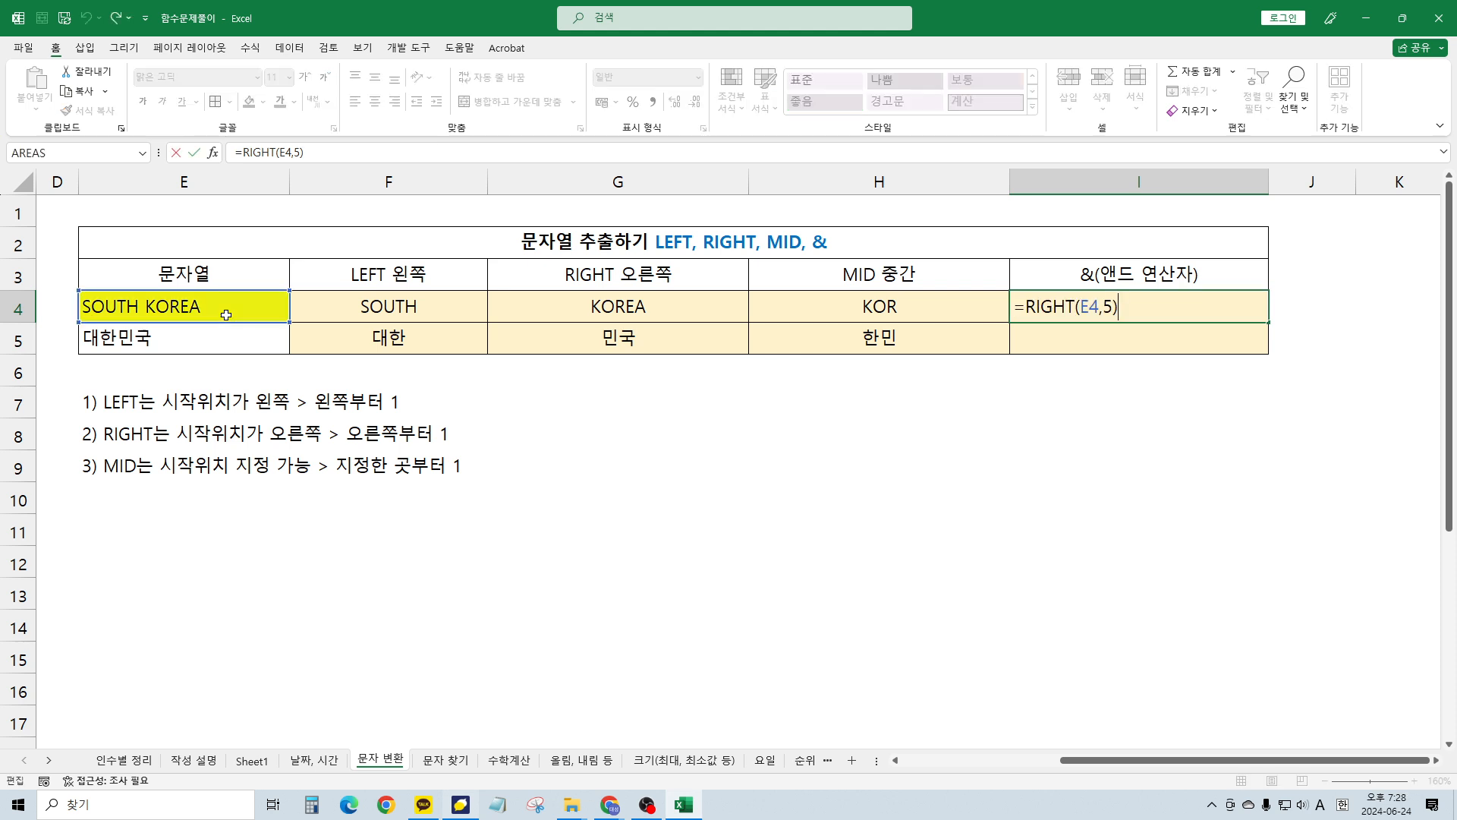
pyautogui.press('Return')
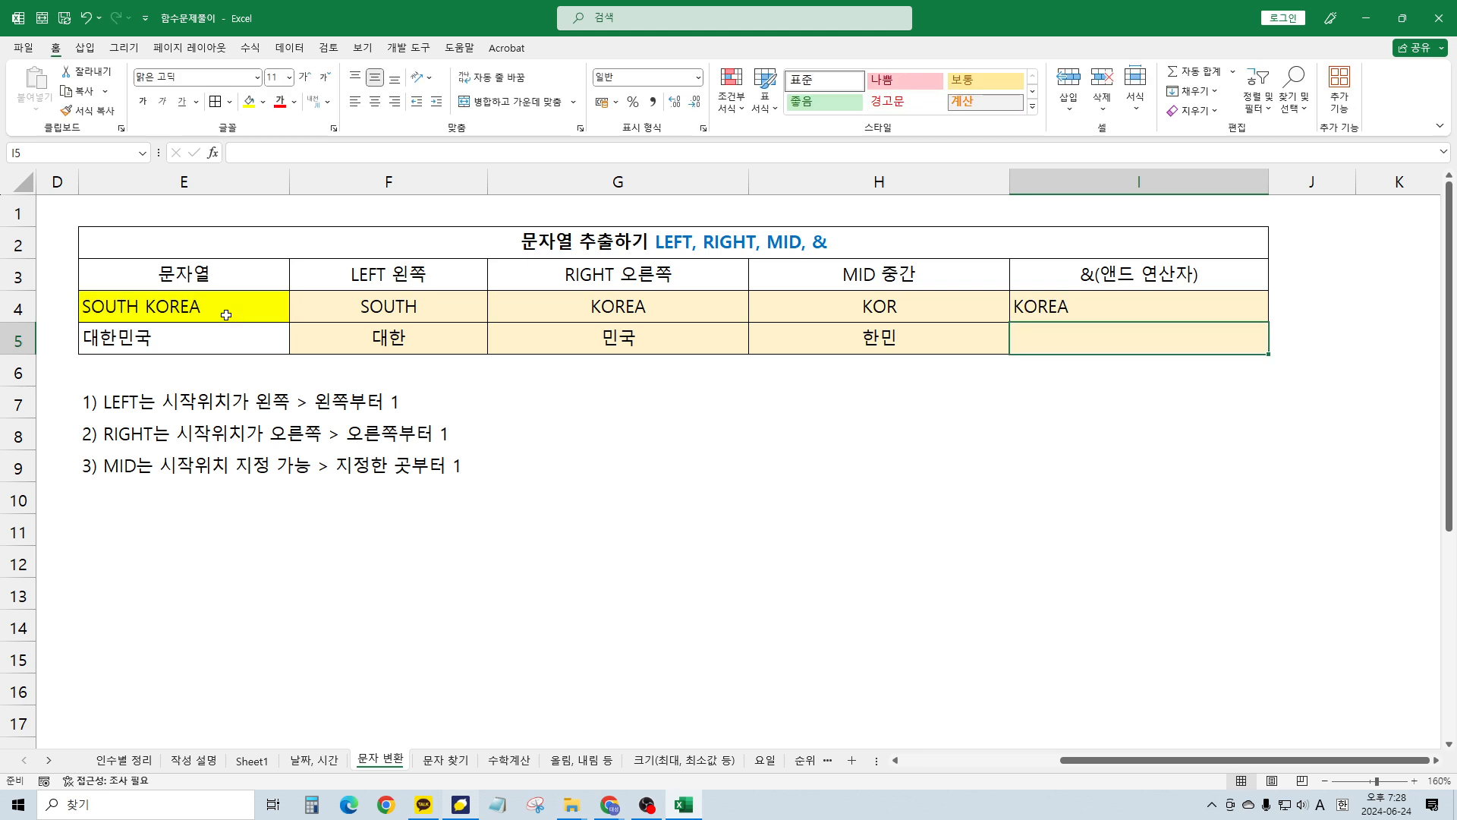
# Append &"한국" to I4's formula so it yields KOREA한국
pyautogui.press('Up')
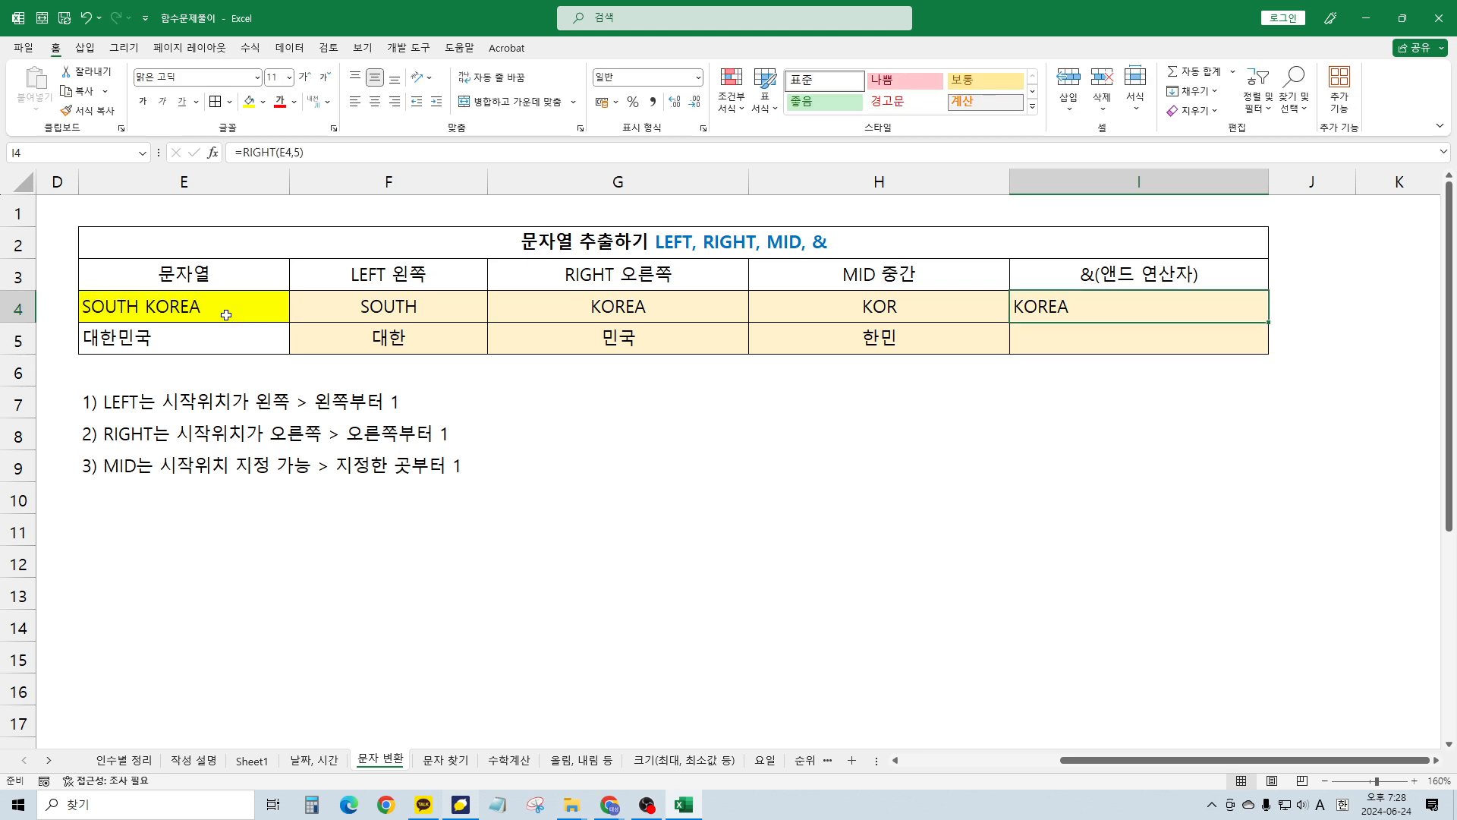
pyautogui.press('F2')
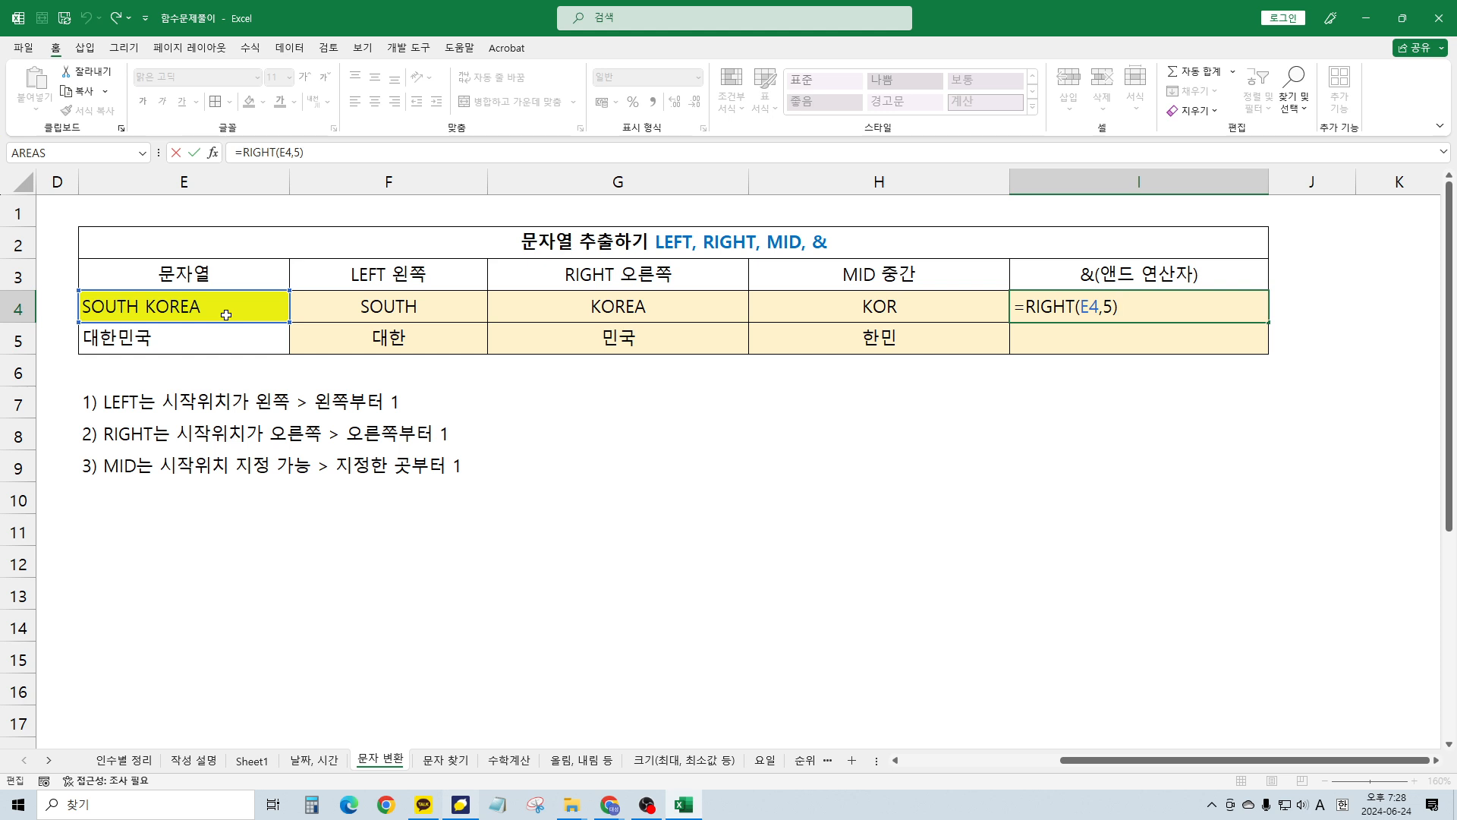
pyautogui.write('&')
pyautogui.write('"')
pyautogui.press('Hangul')
pyautogui.write('한국"')
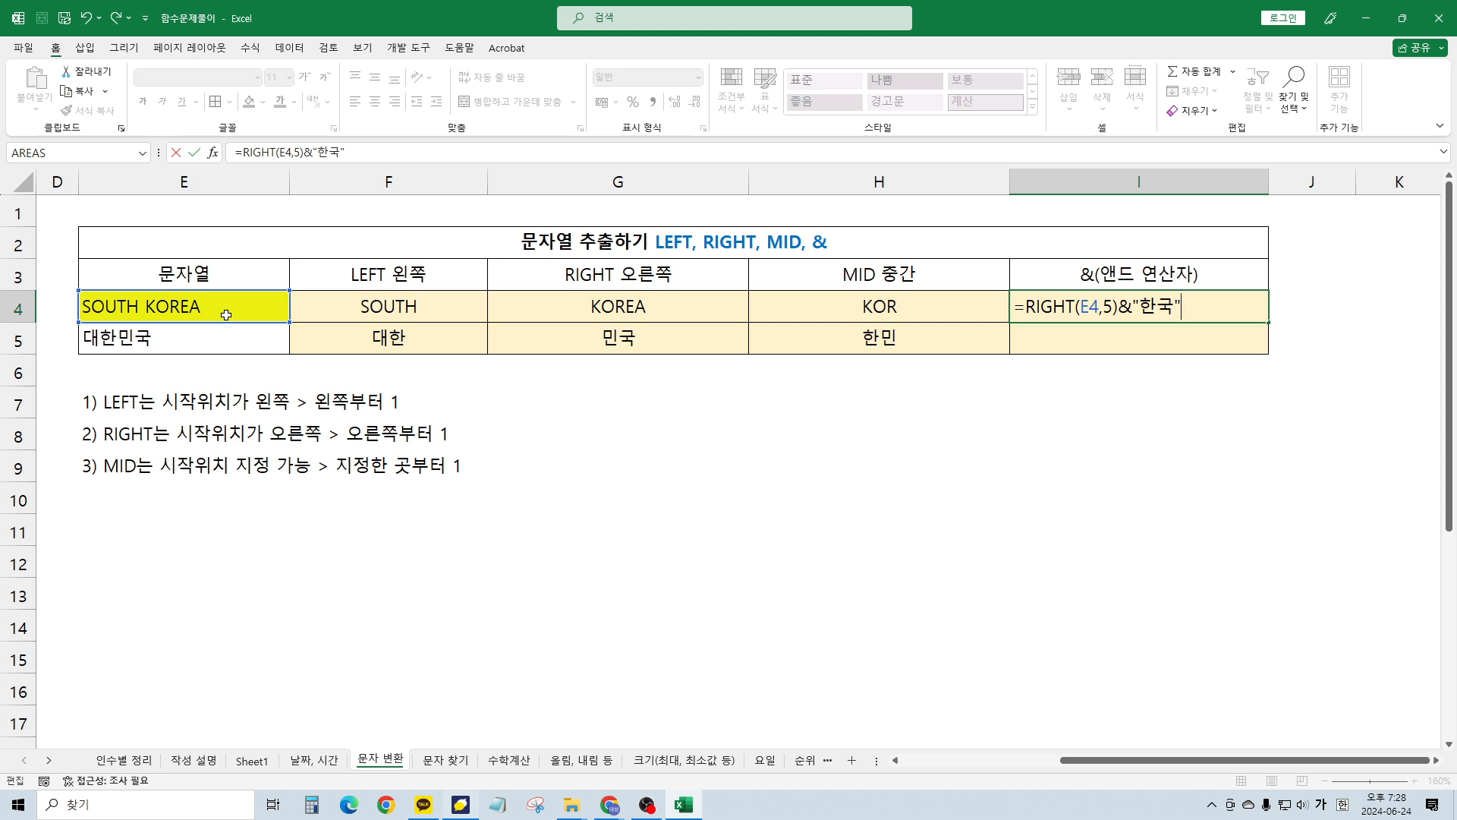
pyautogui.hotkey('ctrl', 'Return')
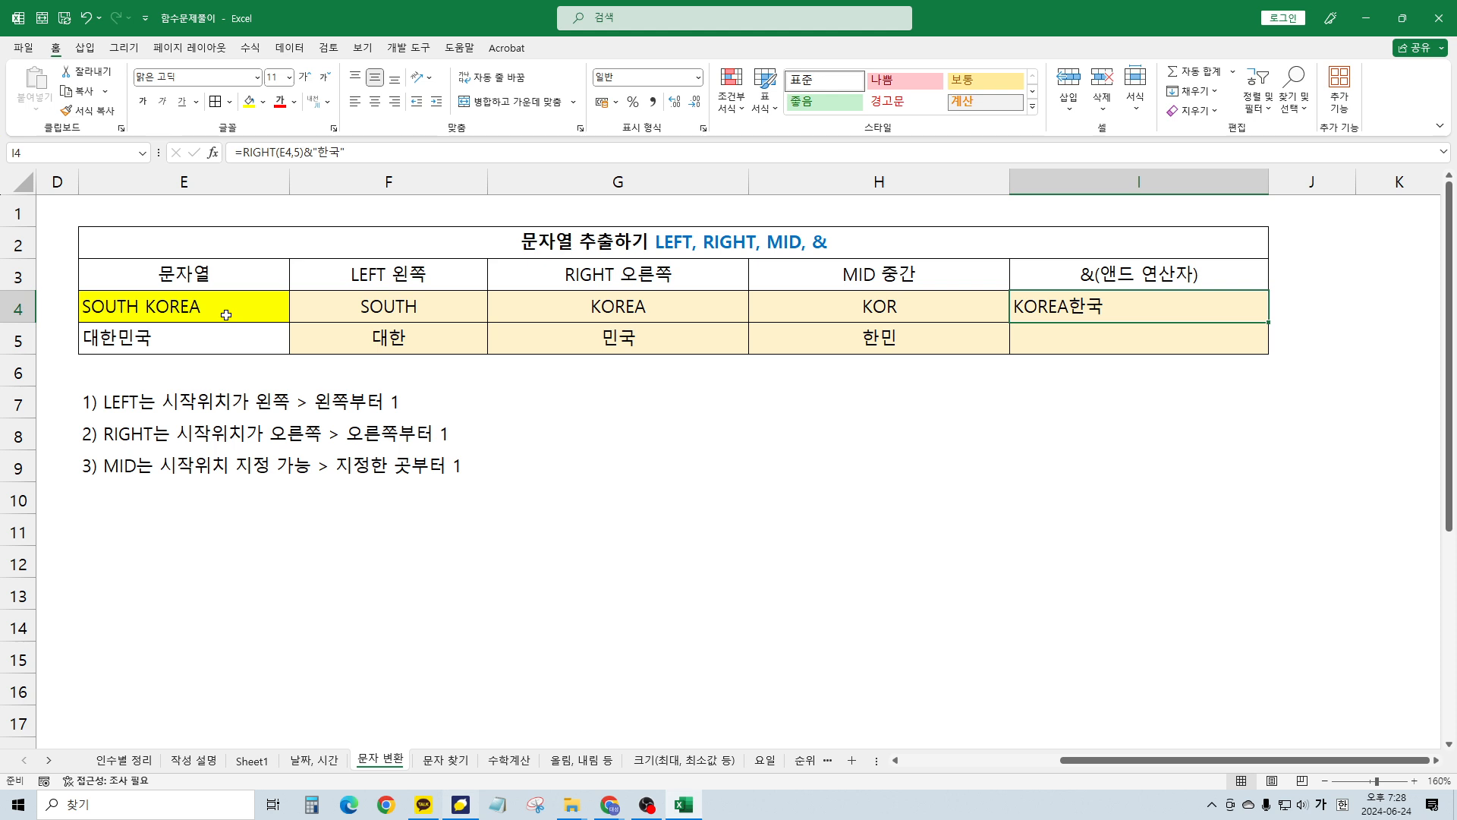
pyautogui.press('F2')
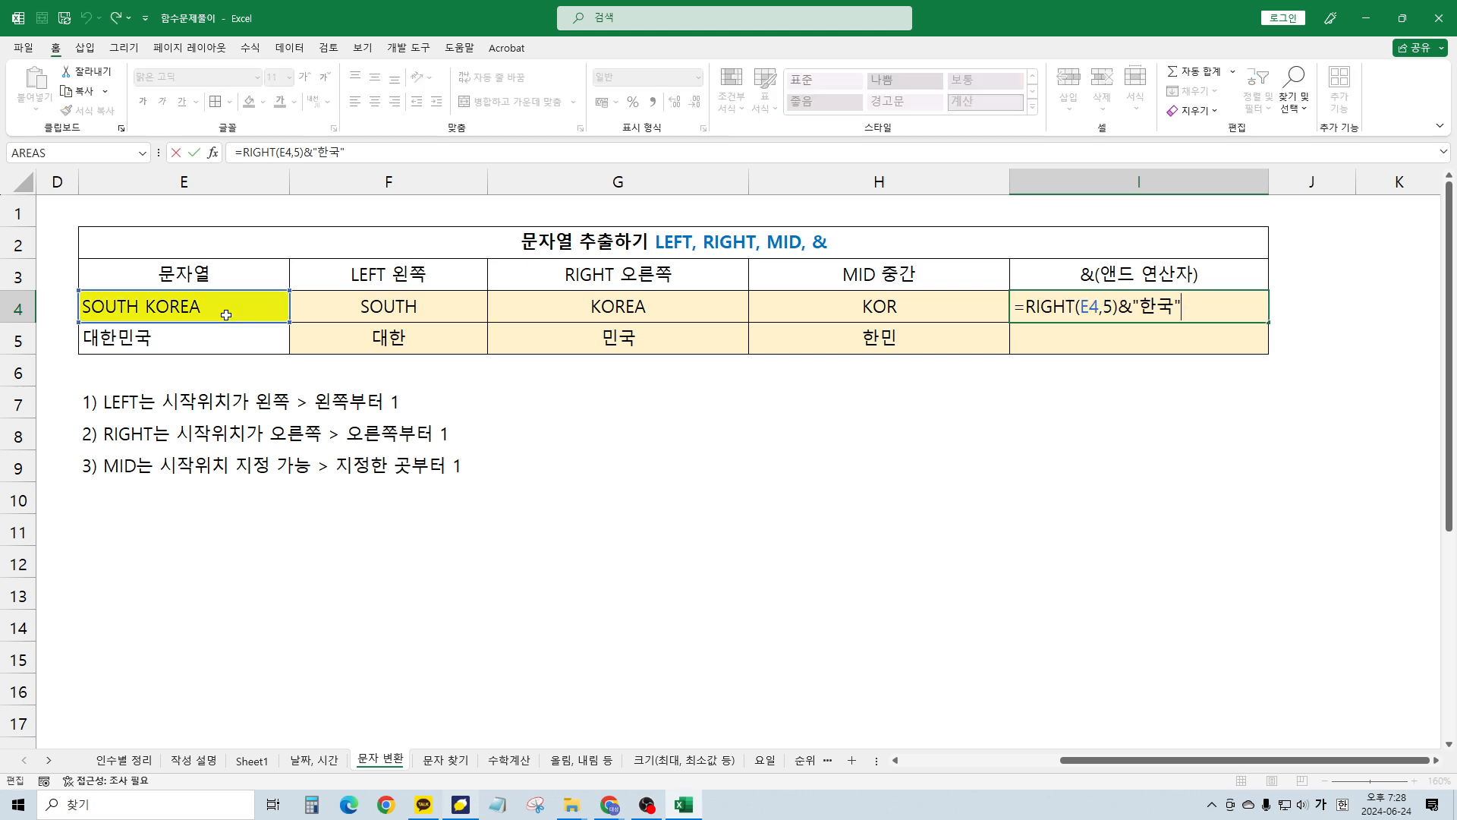
pyautogui.press('Escape')
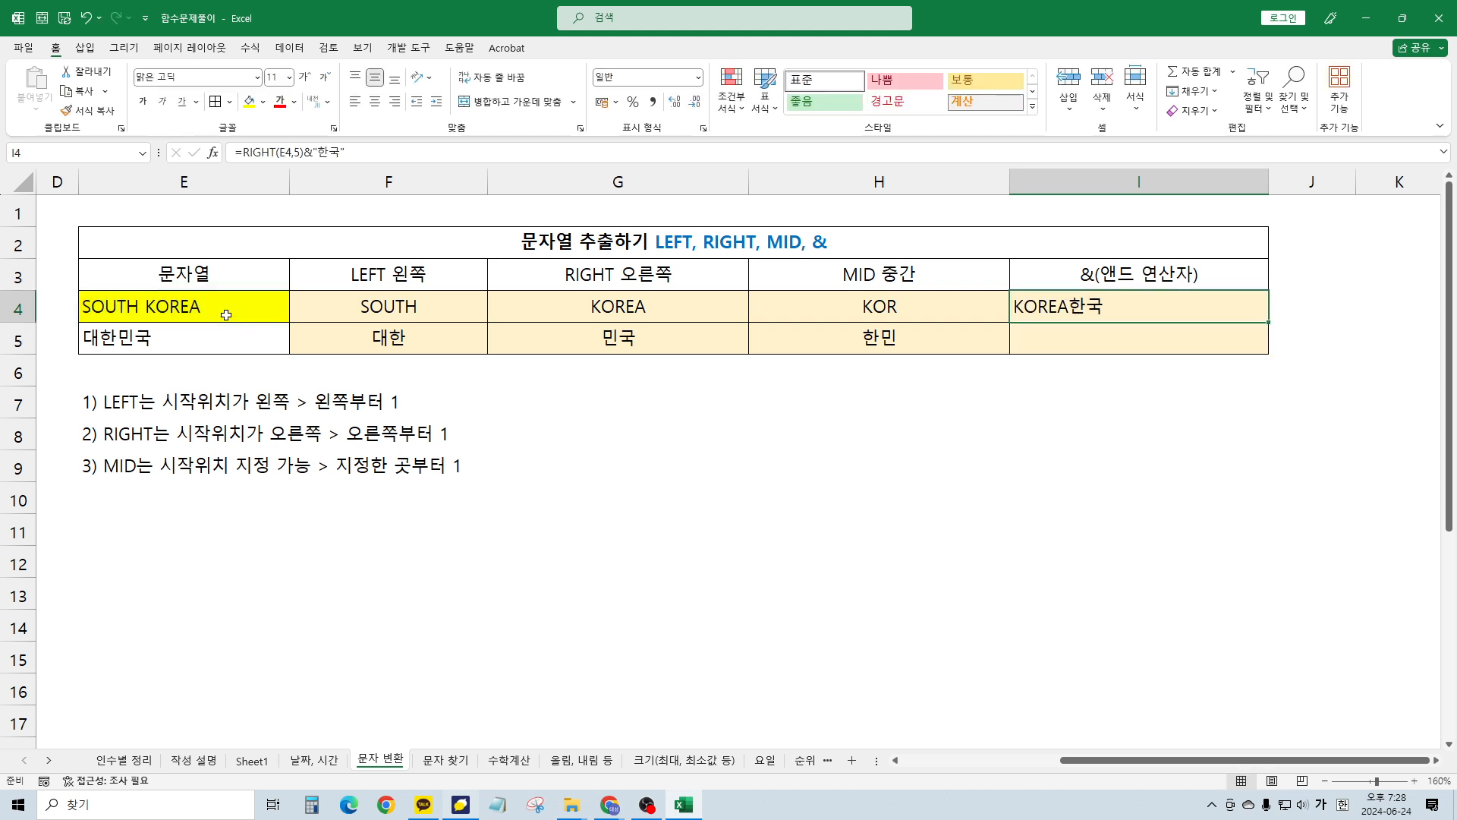
pyautogui.press('F2')
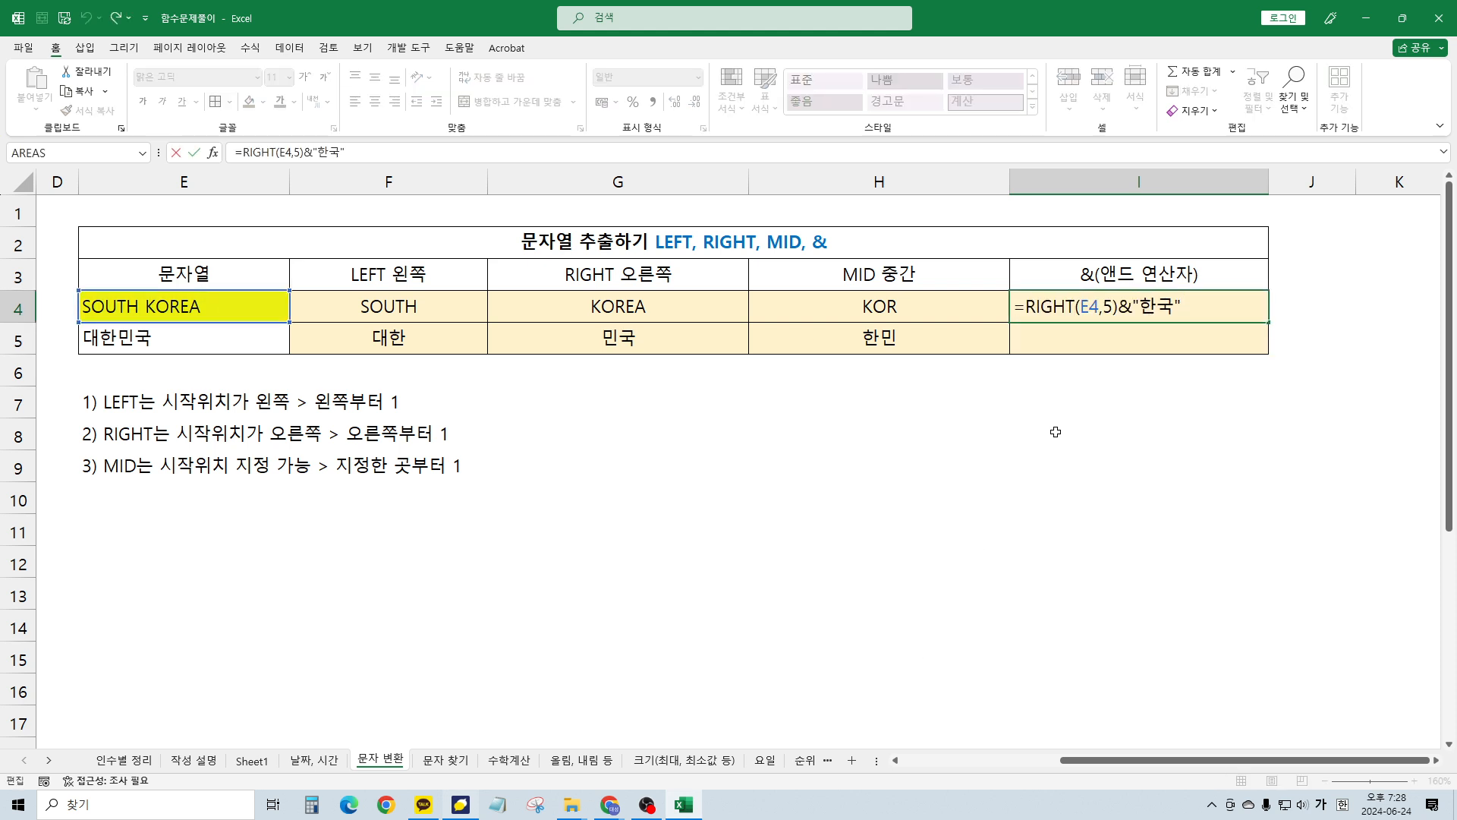
pyautogui.moveTo(1117, 302); pyautogui.dragTo(1134, 302)
pyautogui.click(1124, 307)
pyautogui.moveTo(1121, 311); pyautogui.dragTo(1132, 311)
pyautogui.hotkey('ctrl', 'Return')
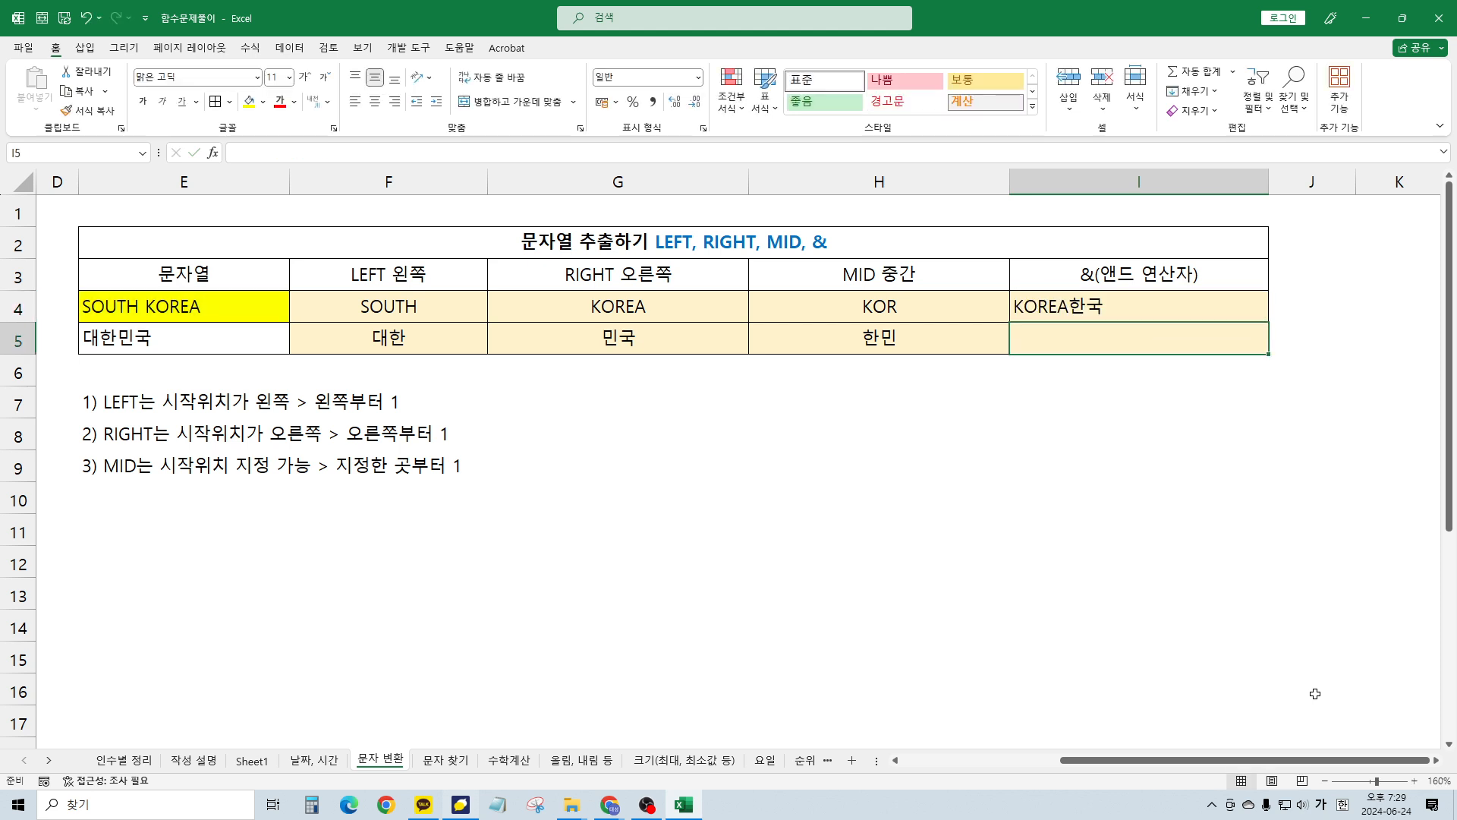
pyautogui.click(1037, 339)
pyautogui.write('한국')
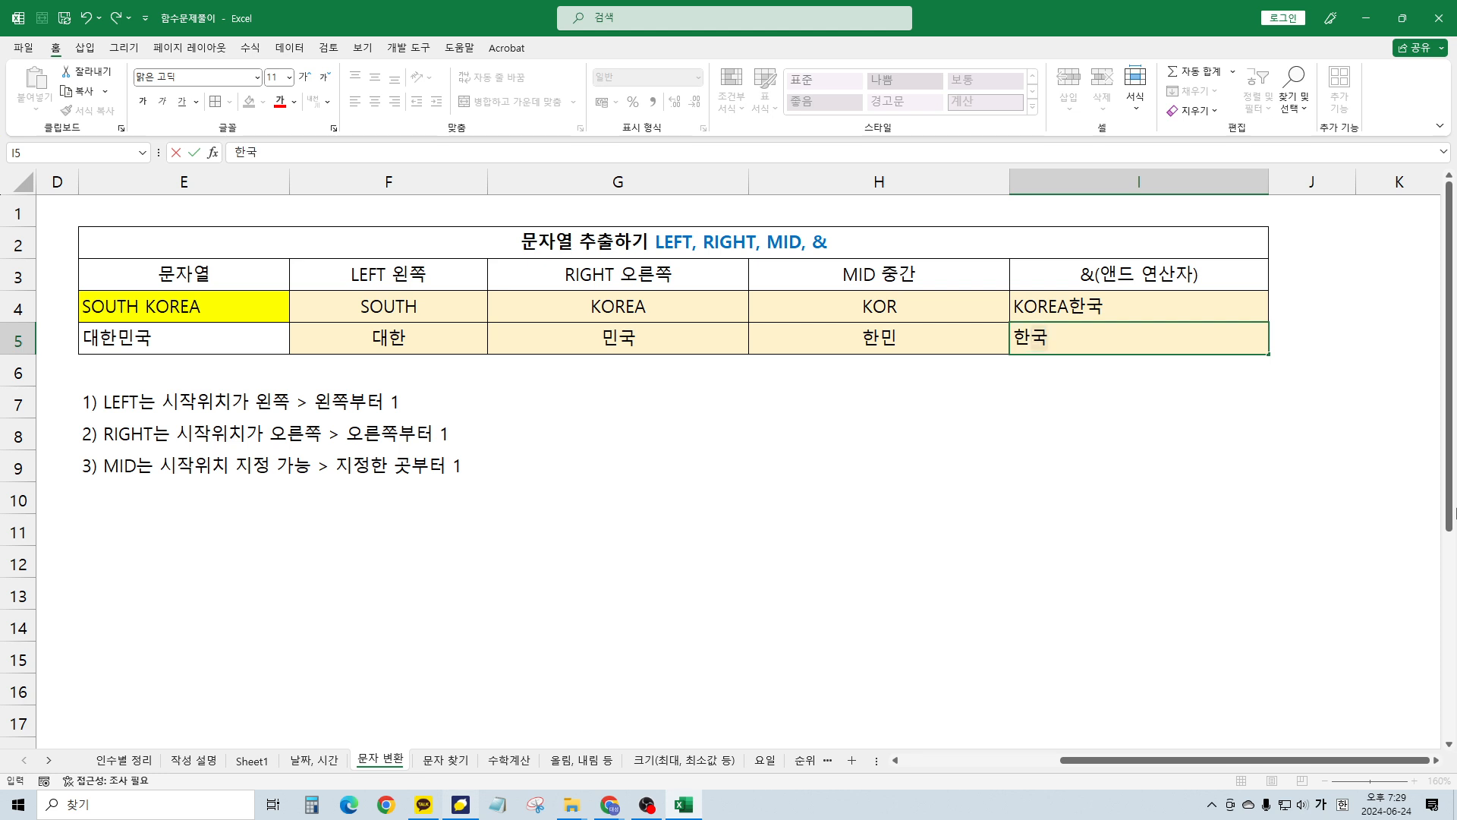
pyautogui.hotkey('ctrl', 'Return')
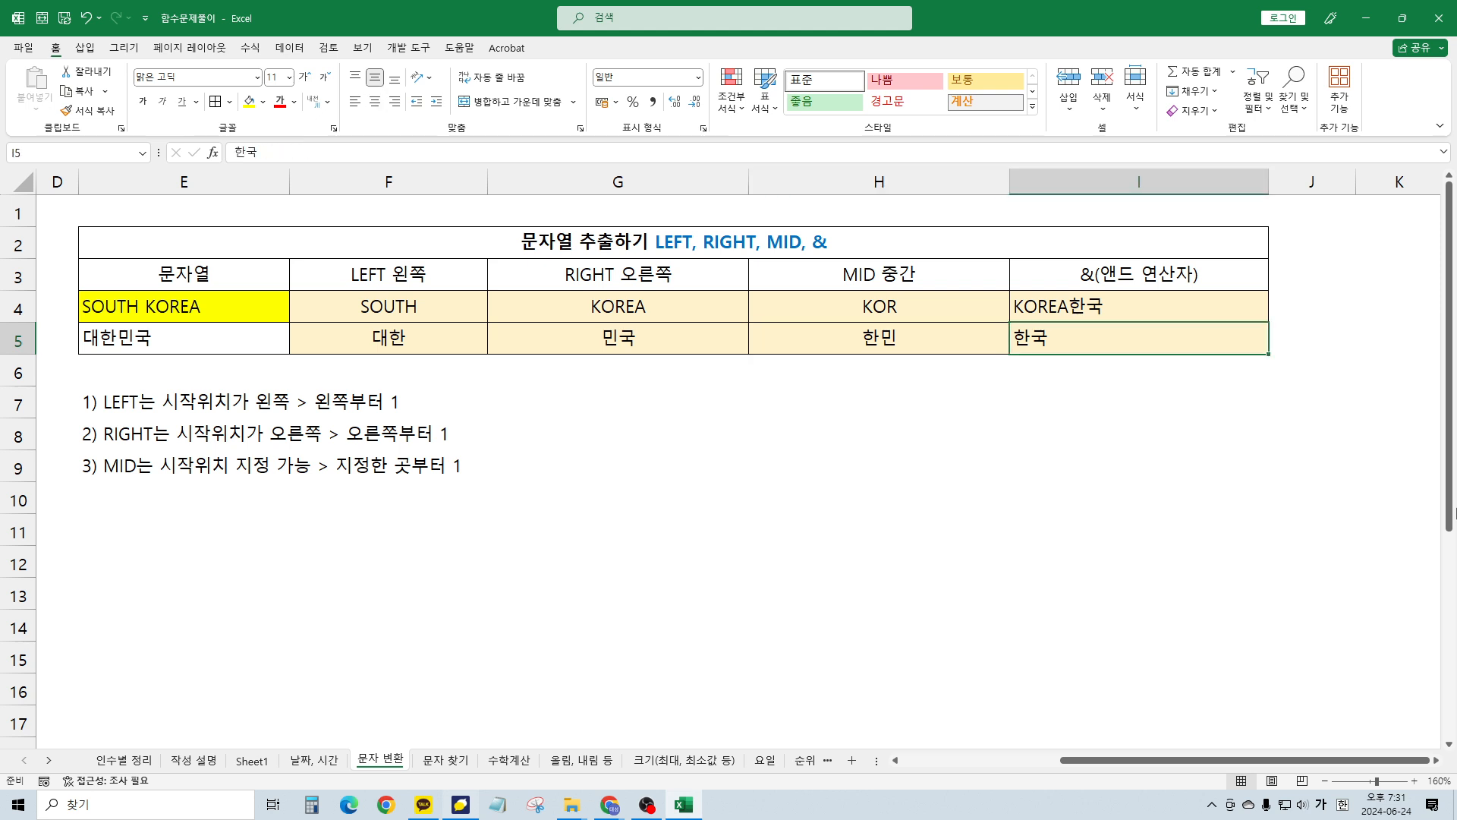
pyautogui.press('Delete')
# Enter =MID(E5, 2, 1) in I5 to extract 한 from 대한민국
pyautogui.write('=ㅡ')
pyautogui.press('BackSpace')
pyautogui.press('Hangul')
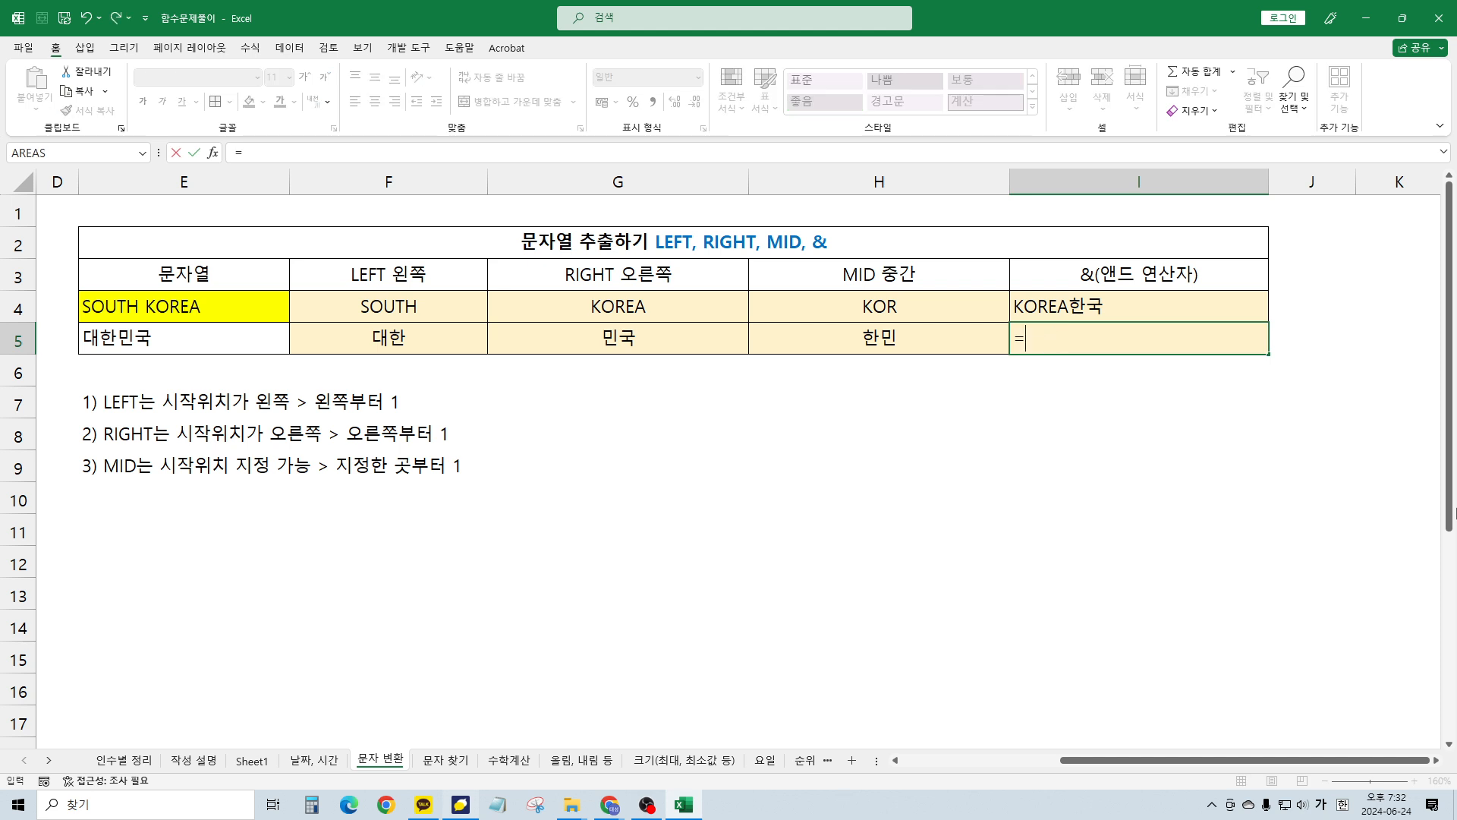
pyautogui.write('MID(')
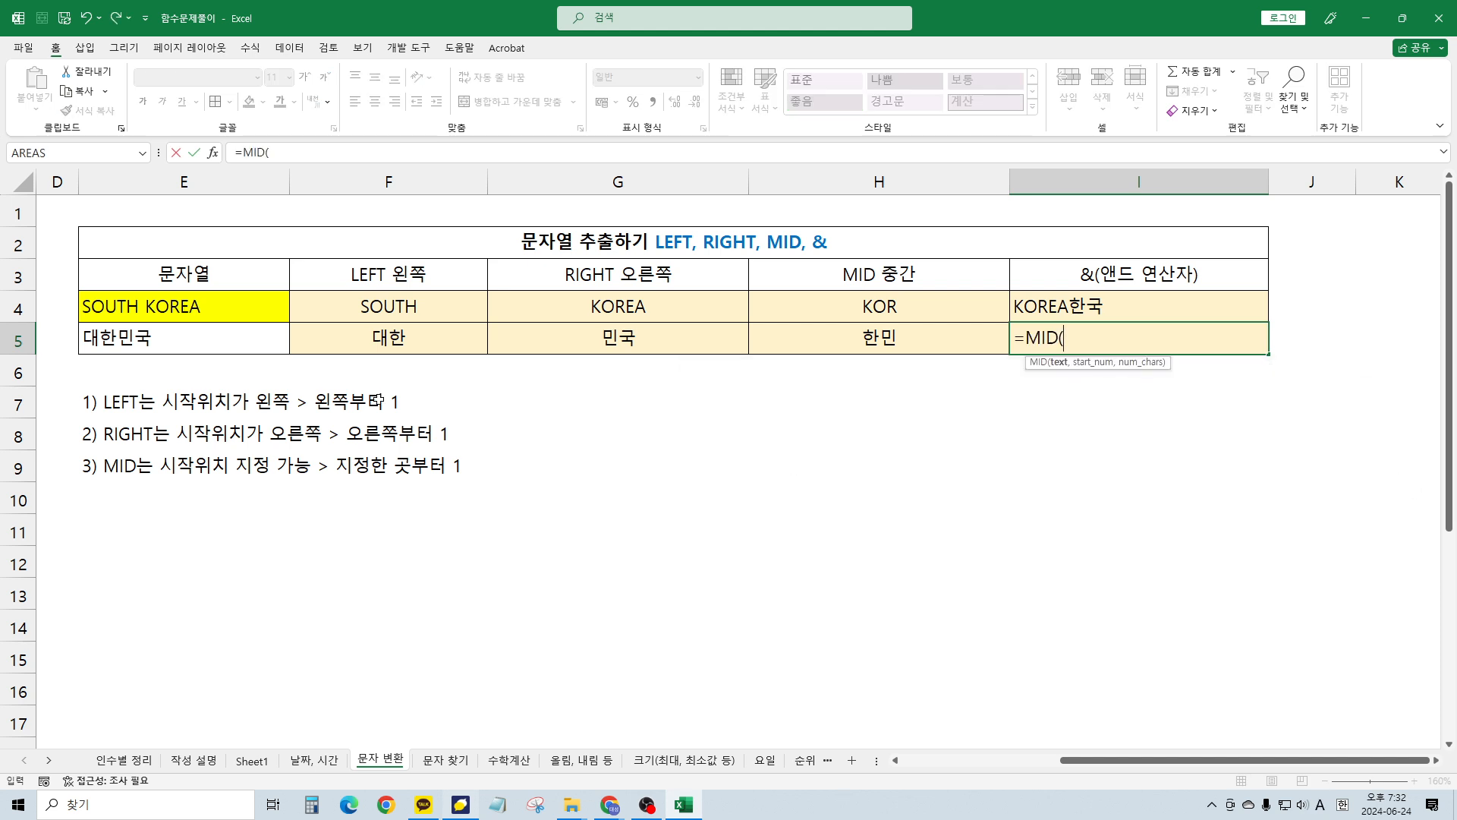
pyautogui.click(221, 334)
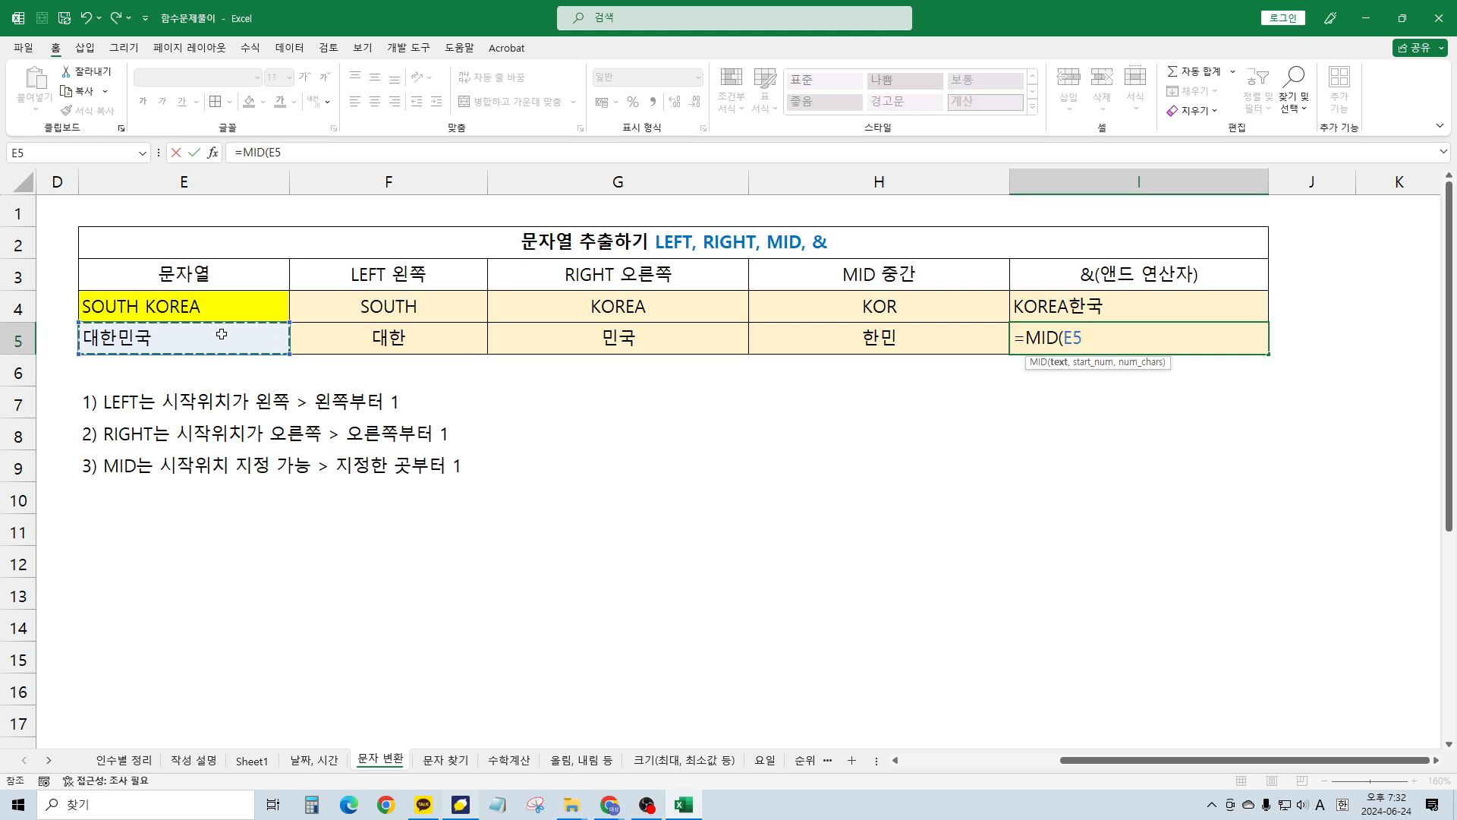
pyautogui.write(', 2')
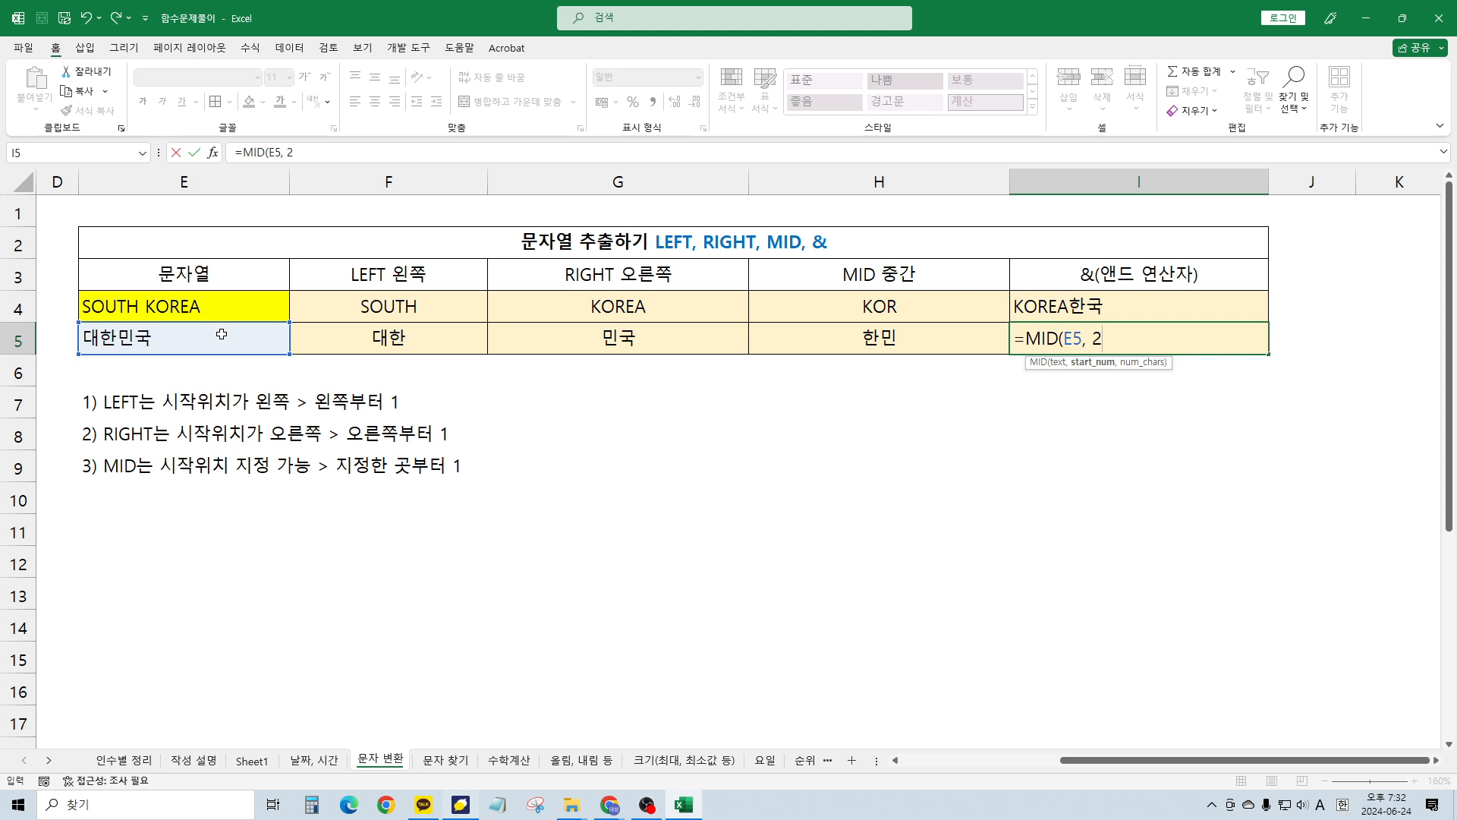
pyautogui.write(', 1)')
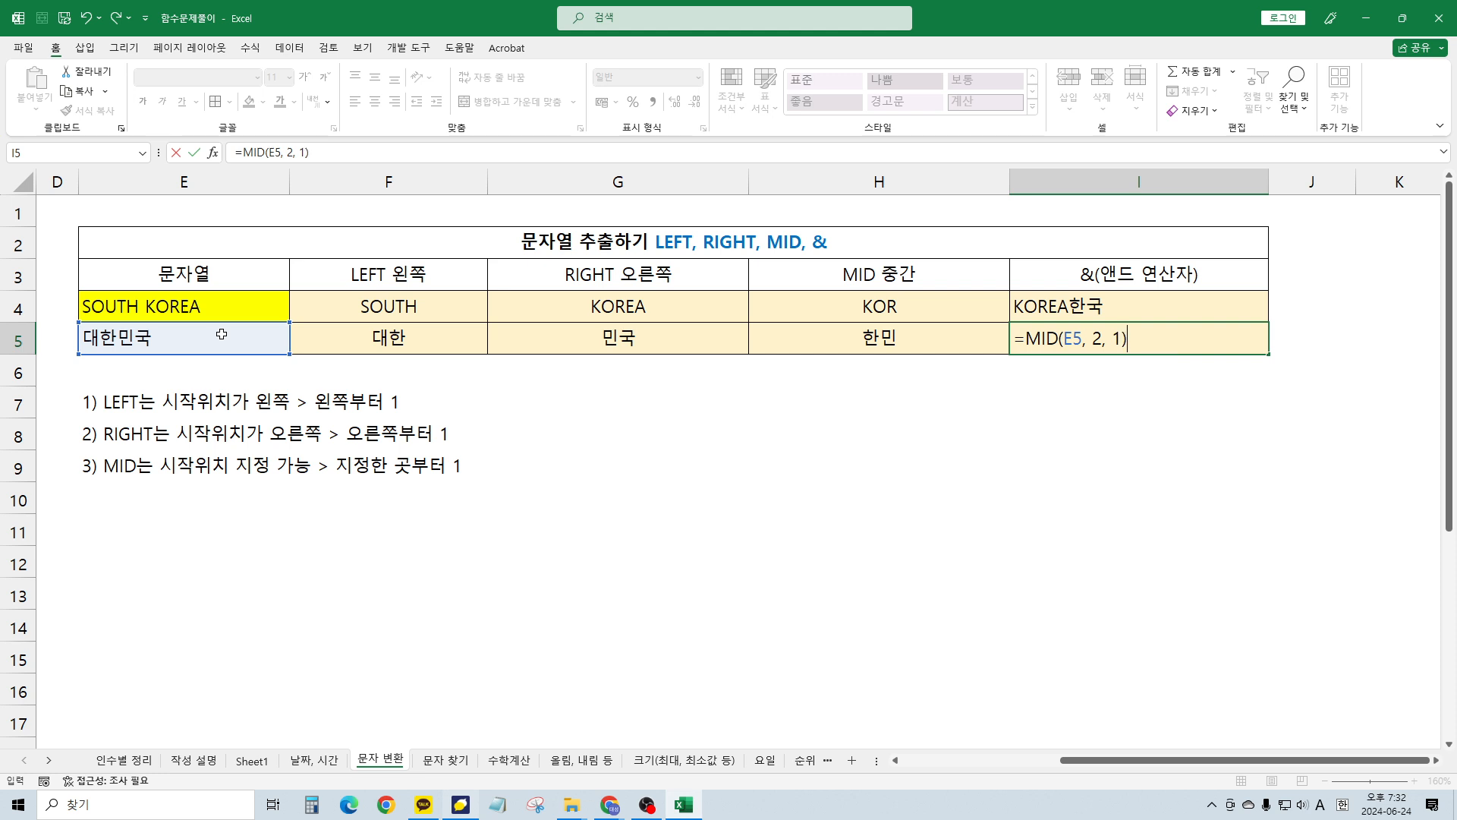
pyautogui.press('Return')
pyautogui.press('Up')
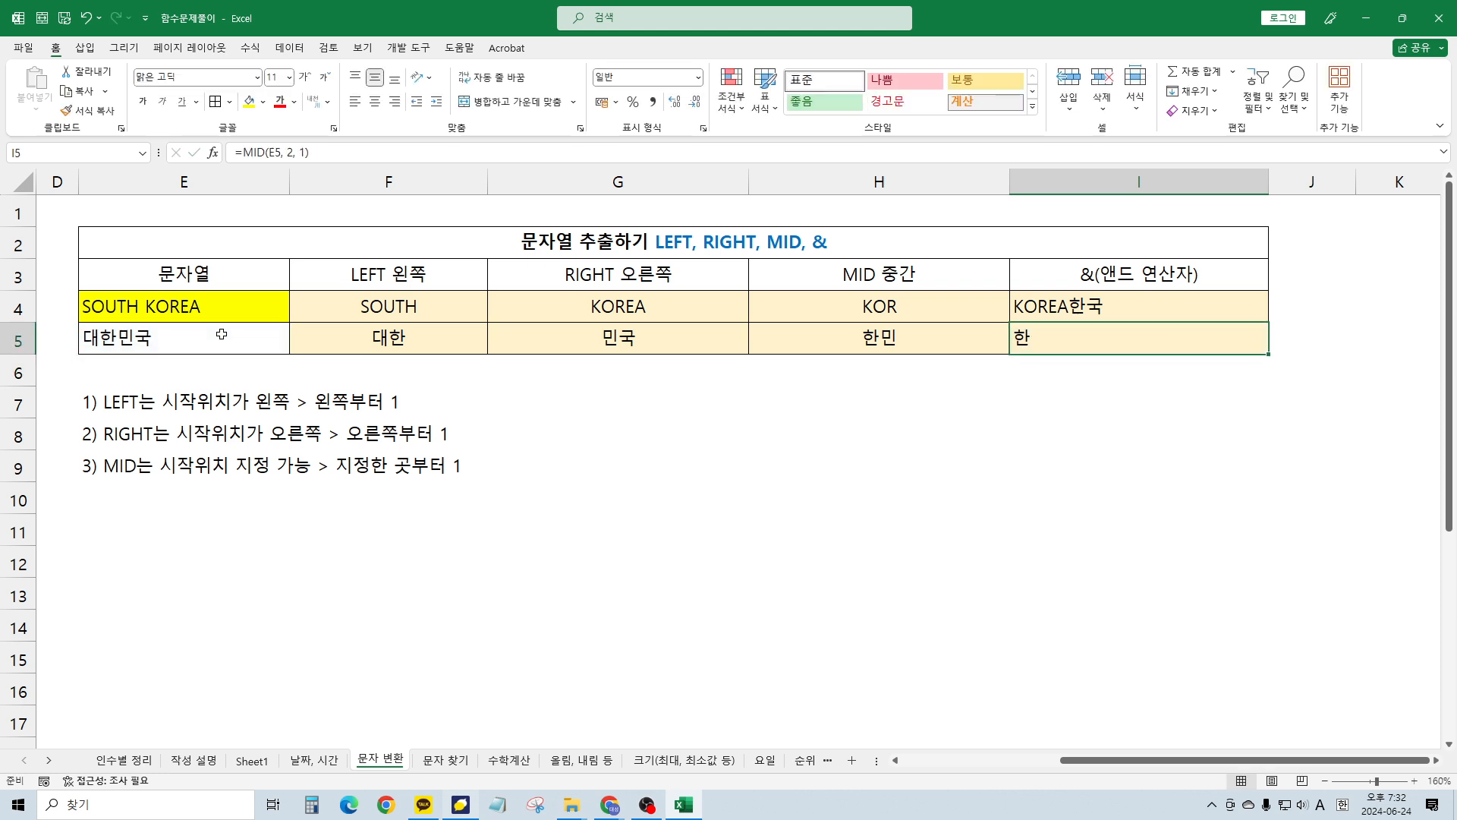
pyautogui.press('F2')
pyautogui.press('Return')
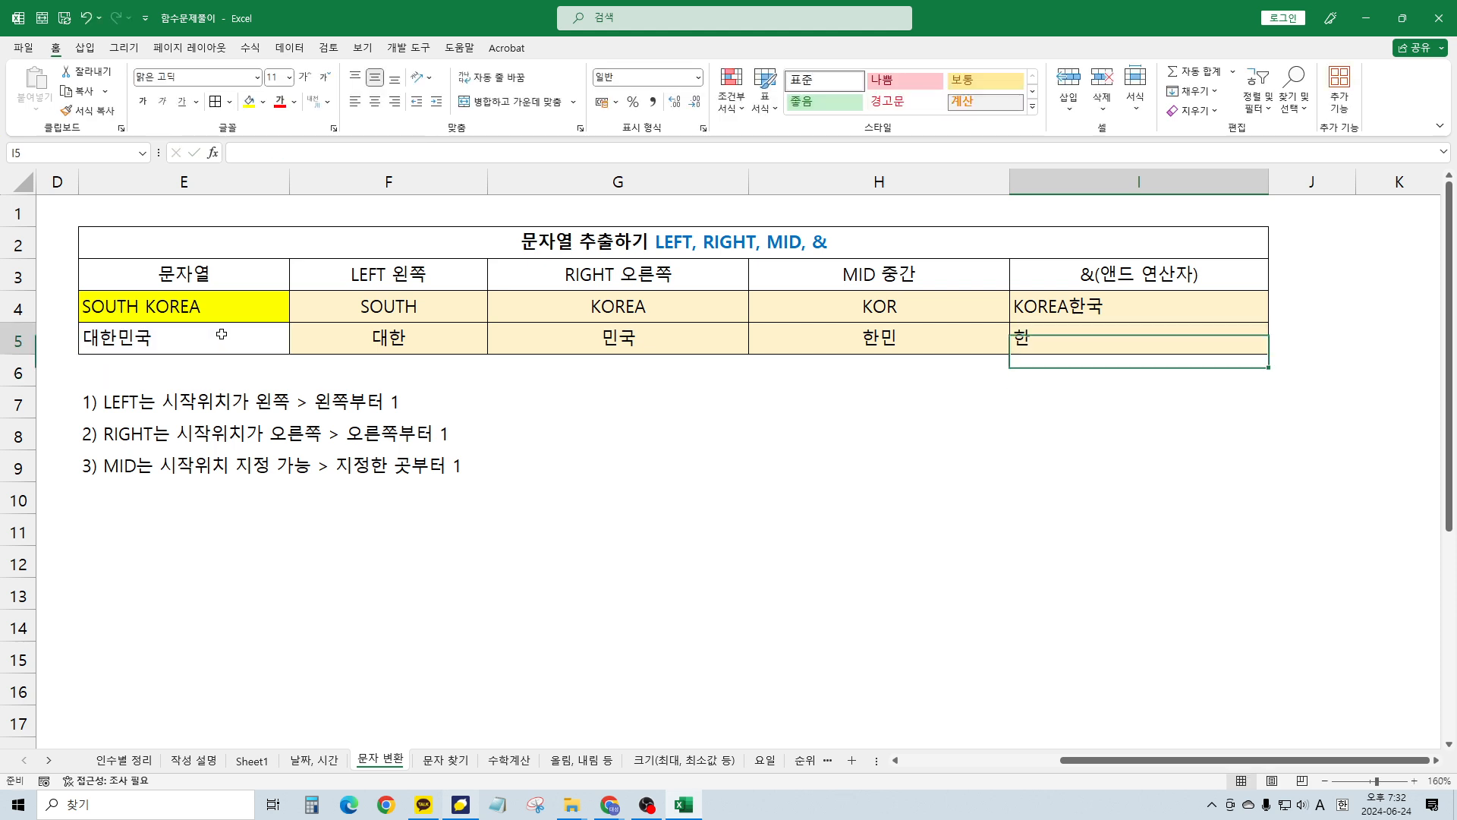
pyautogui.press('Up')
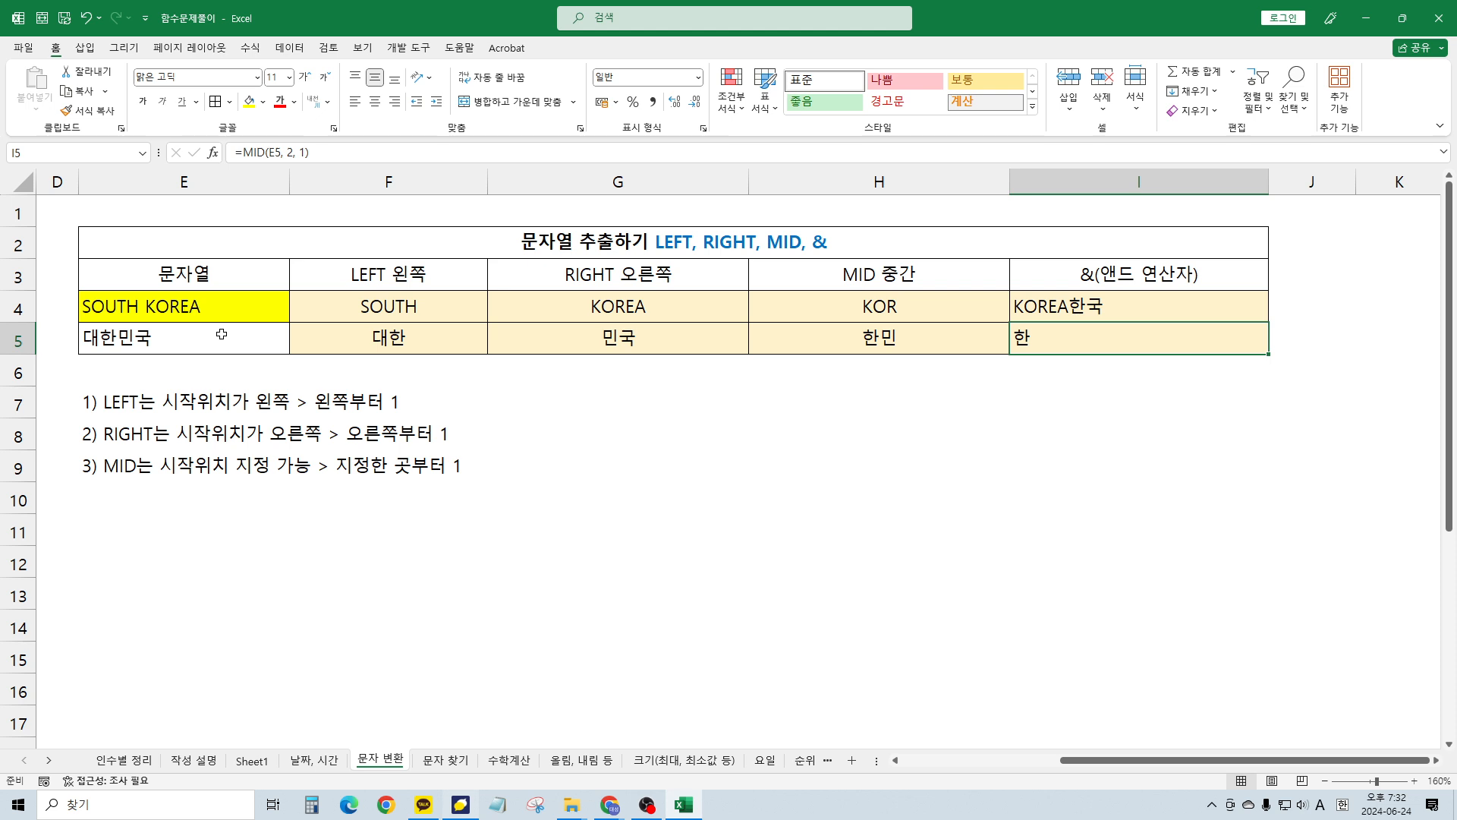
# Extend I5's formula with &RIGHT(E5, 1)
pyautogui.press('F2')
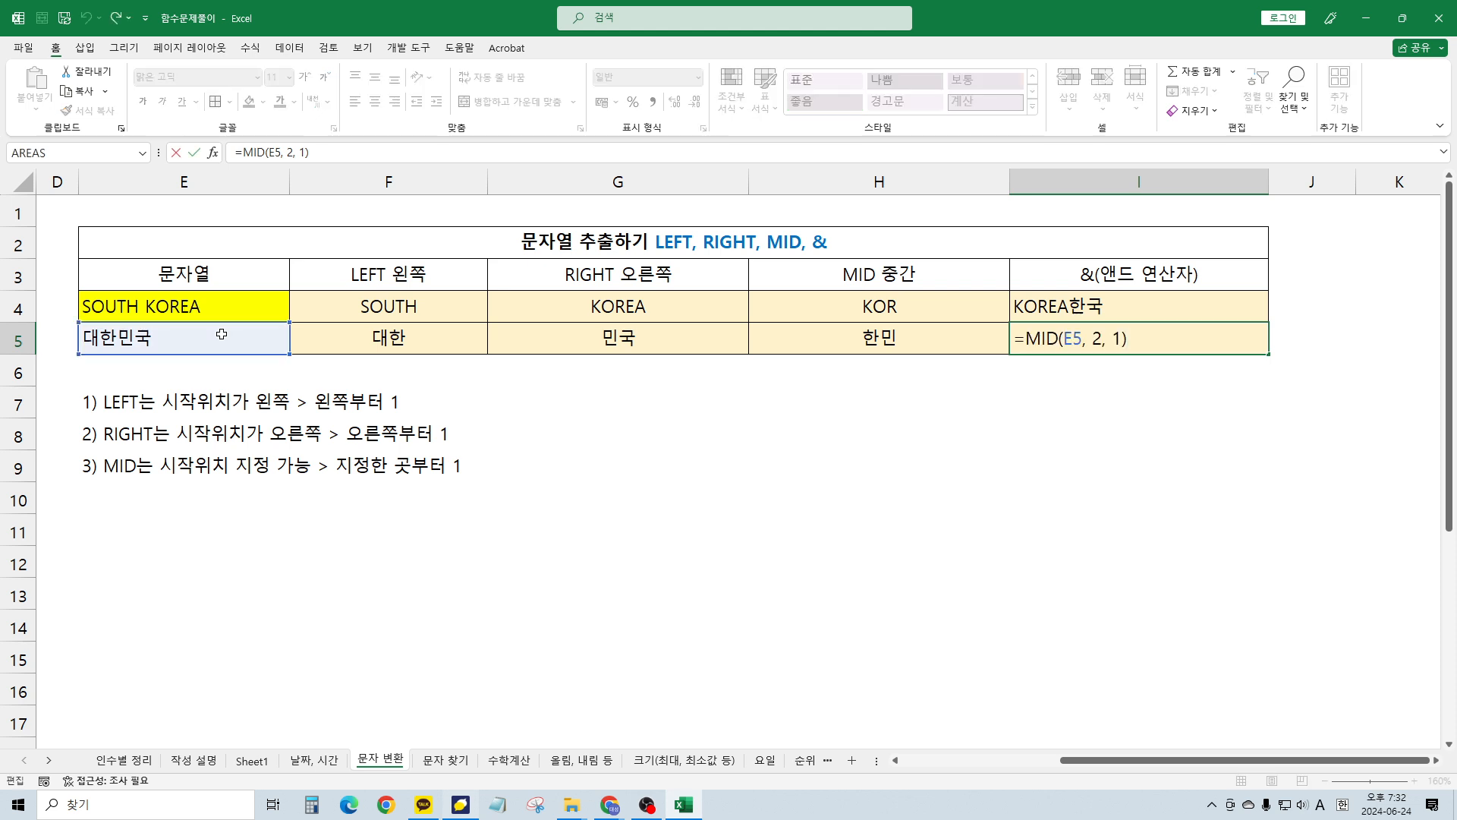
pyautogui.write('&RIGHT(')
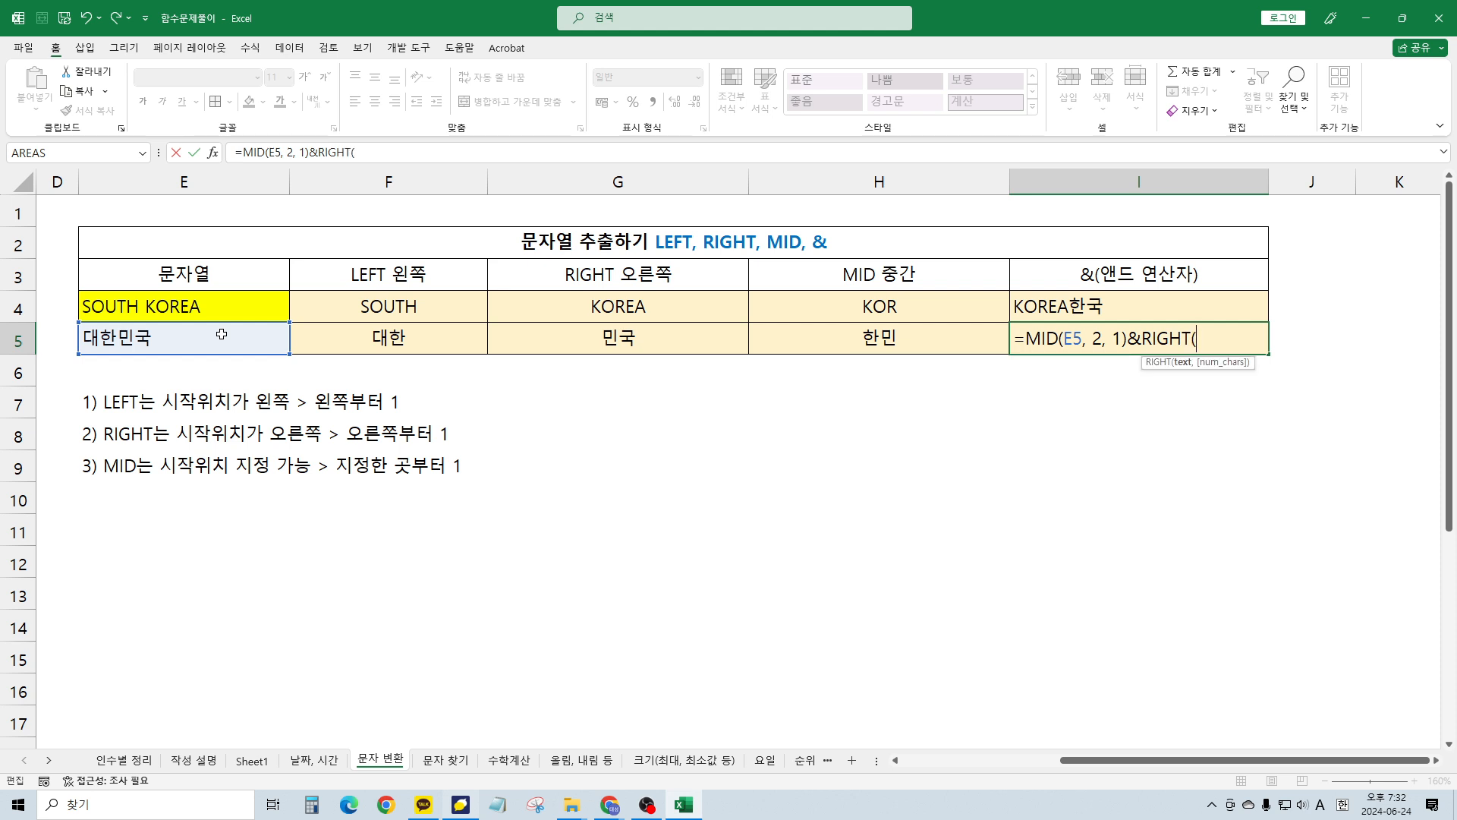
pyautogui.press('F2')
pyautogui.press('Left')
pyautogui.press('Left')
pyautogui.press('Left')
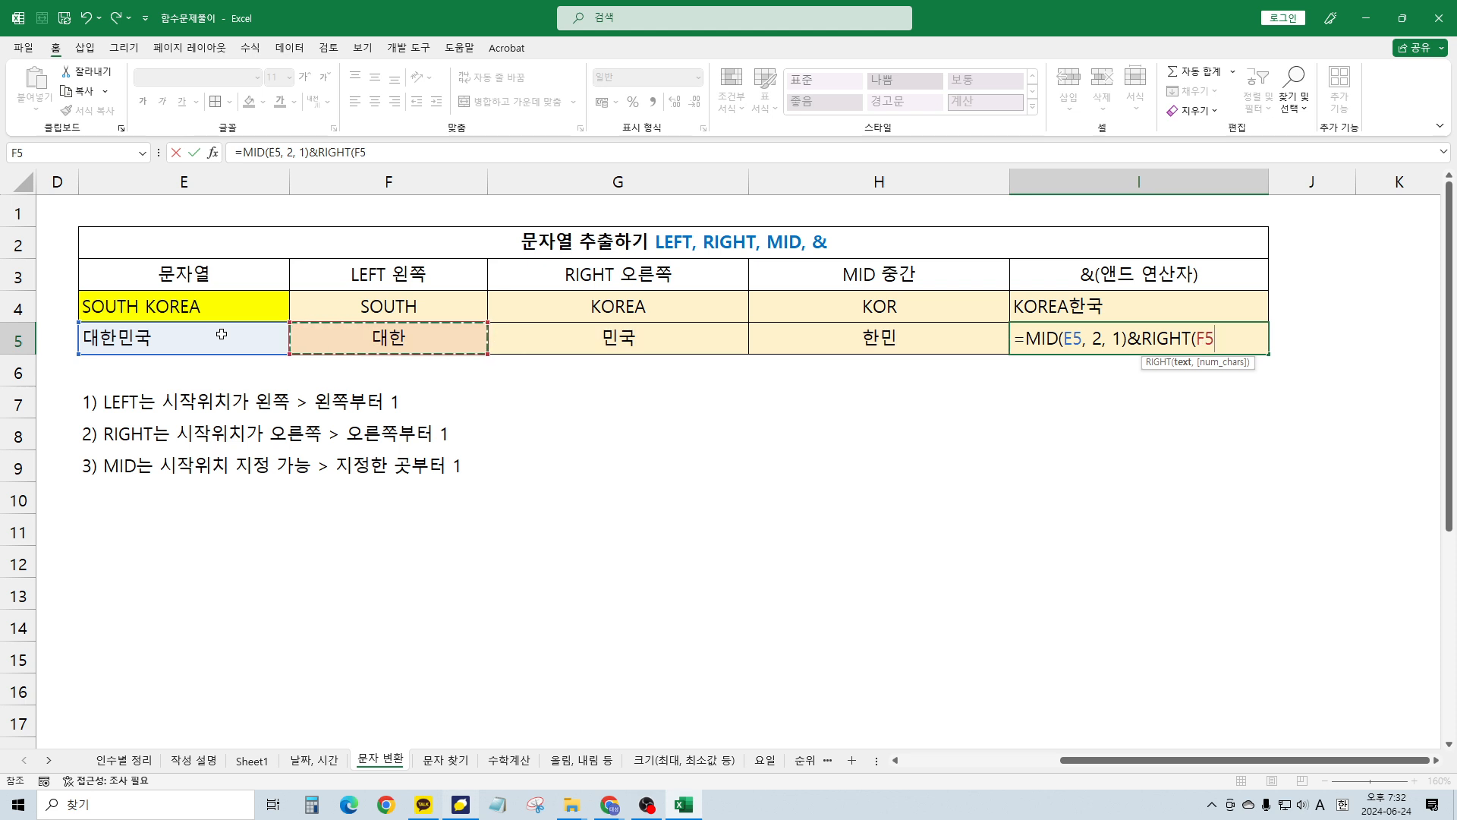
pyautogui.click(221, 334)
pyautogui.write(',')
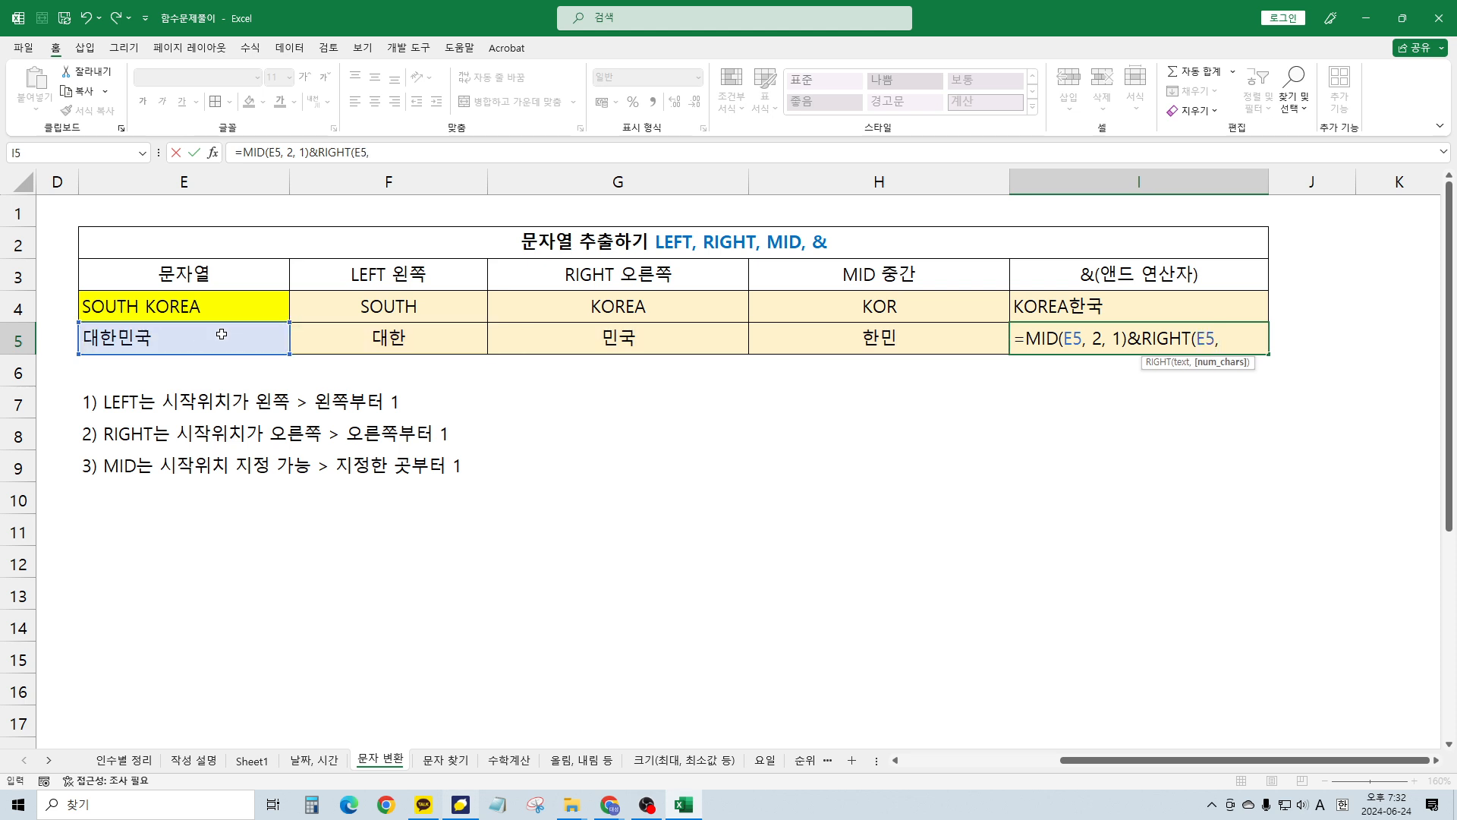
pyautogui.write(' 1)')
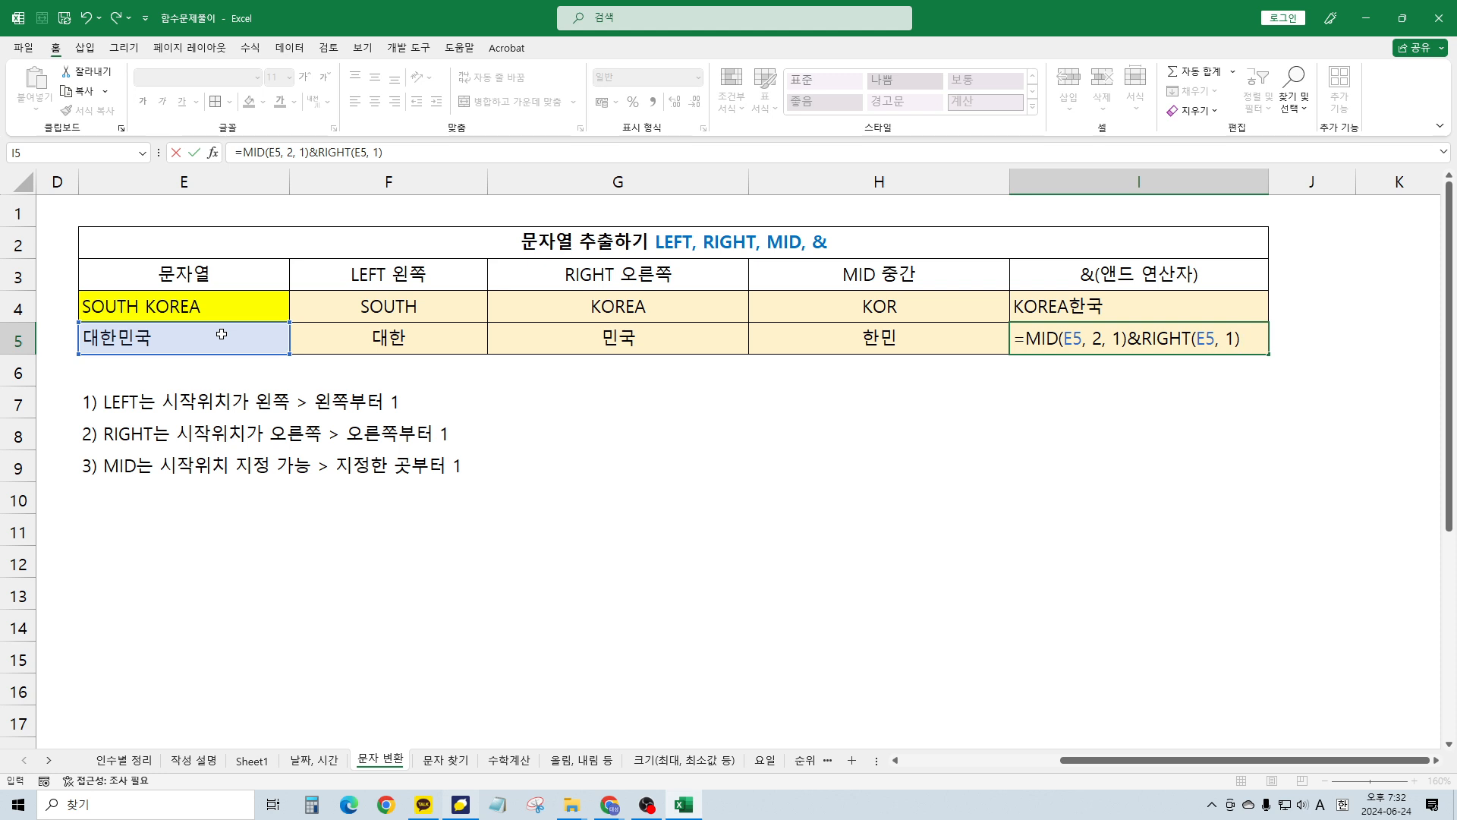
pyautogui.press('Return')
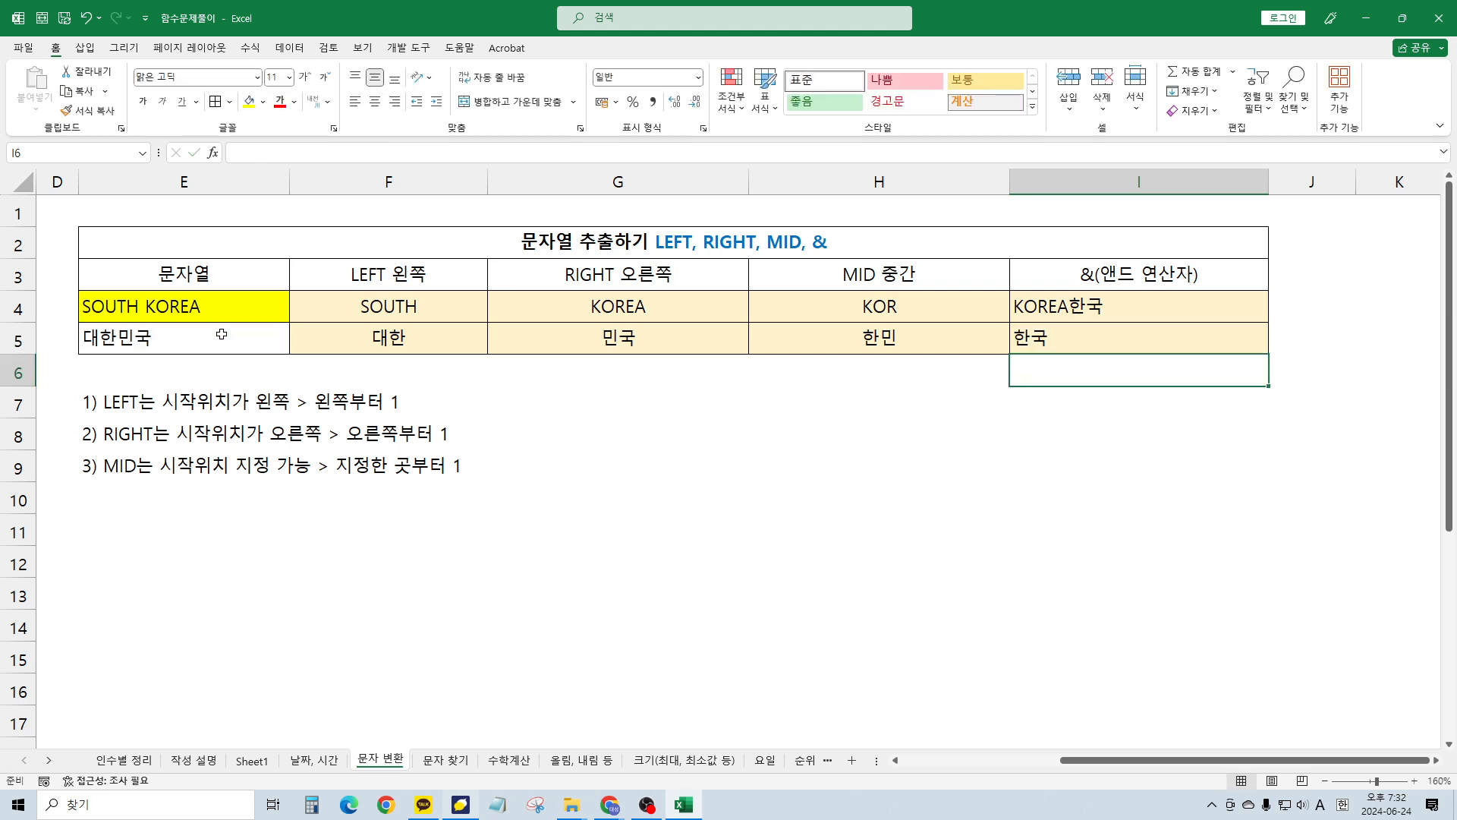
# Replace the RIGHT part with MID(E5,4,1) so I5 shows 한국
pyautogui.press('Up')
pyautogui.press('F2')
pyautogui.press('Left')
pyautogui.press('Left')
pyautogui.press('Left')
pyautogui.press('Left')
pyautogui.press('Left')
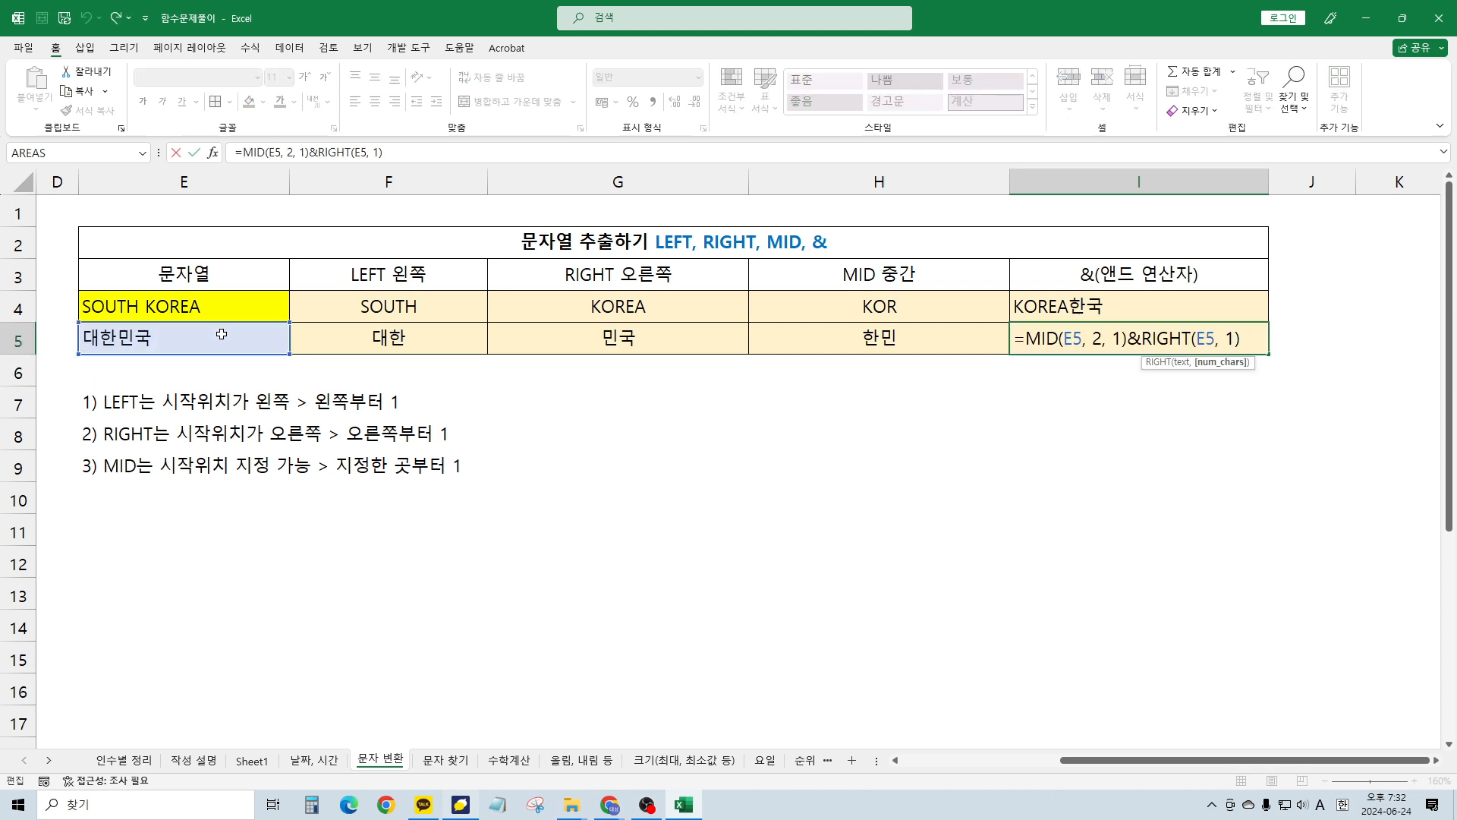
pyautogui.press('Left')
pyautogui.press('Left')
pyautogui.press('Left')
pyautogui.press('Left')
pyautogui.press('Left')
pyautogui.press('Left')
pyautogui.press('Left')
pyautogui.hotkey('shift', 'End')
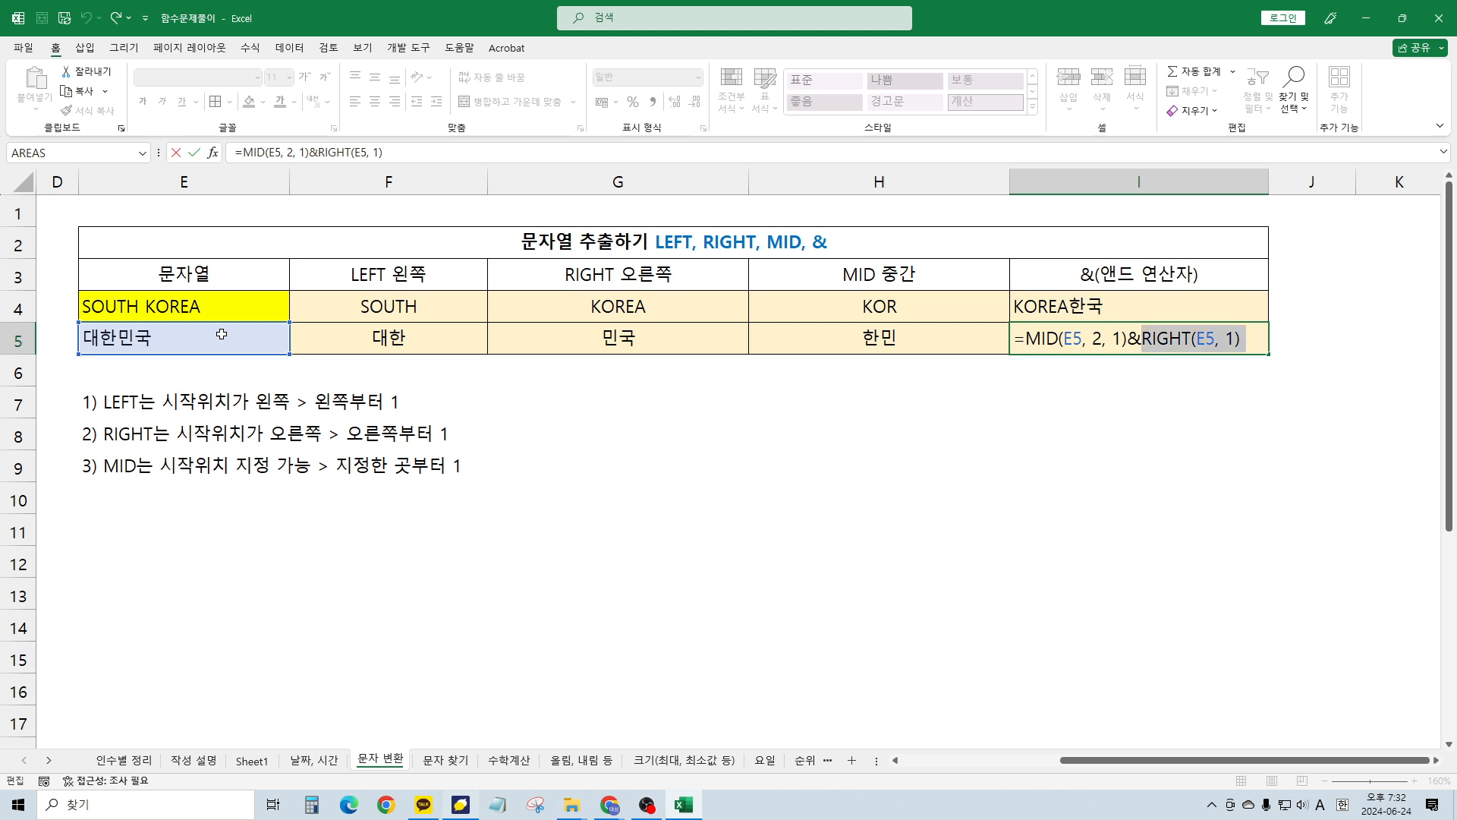
pyautogui.write('MID(')
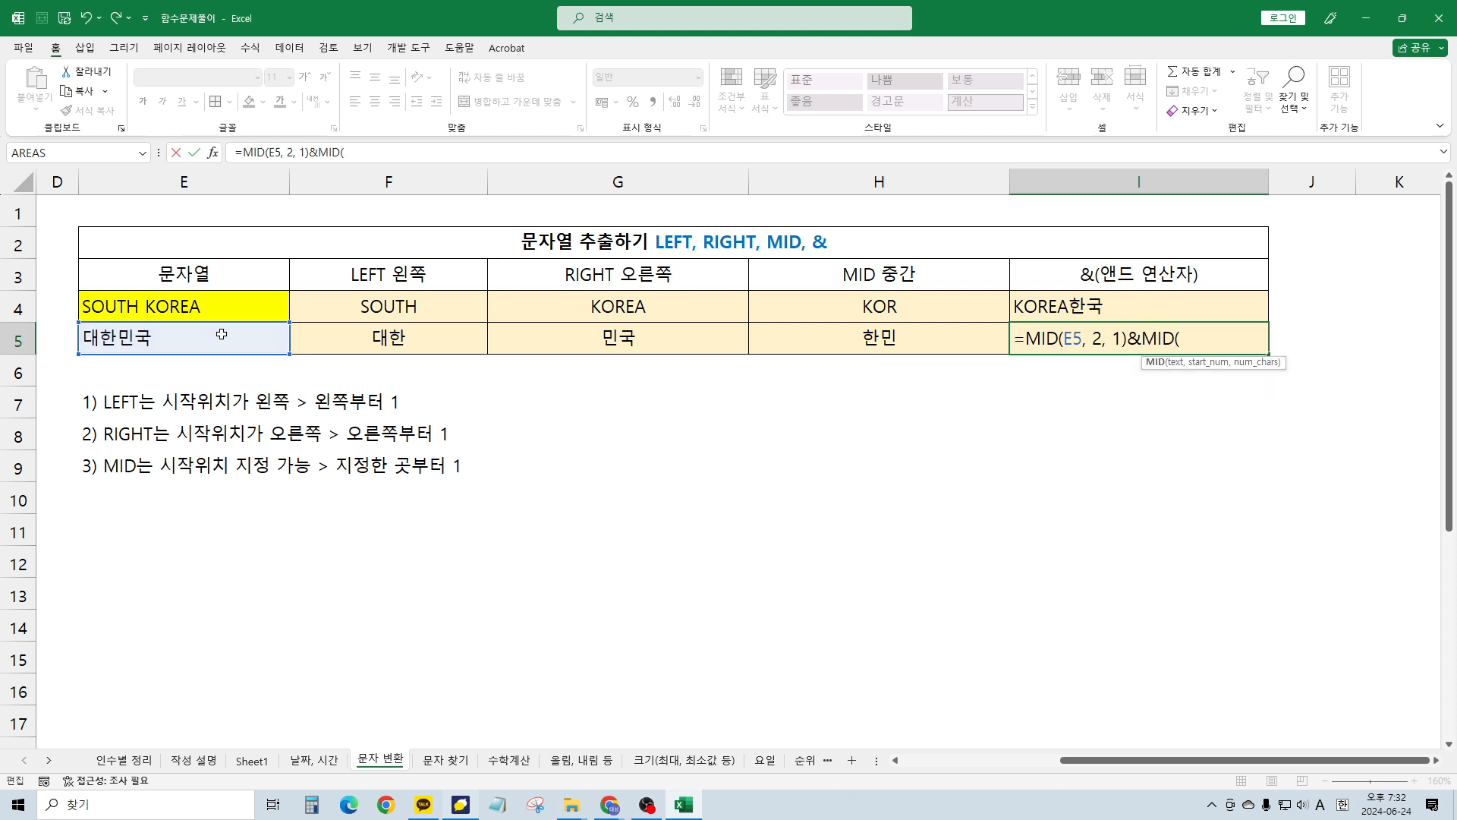
pyautogui.click(221, 334)
pyautogui.hscroll(-2, 221, 334)
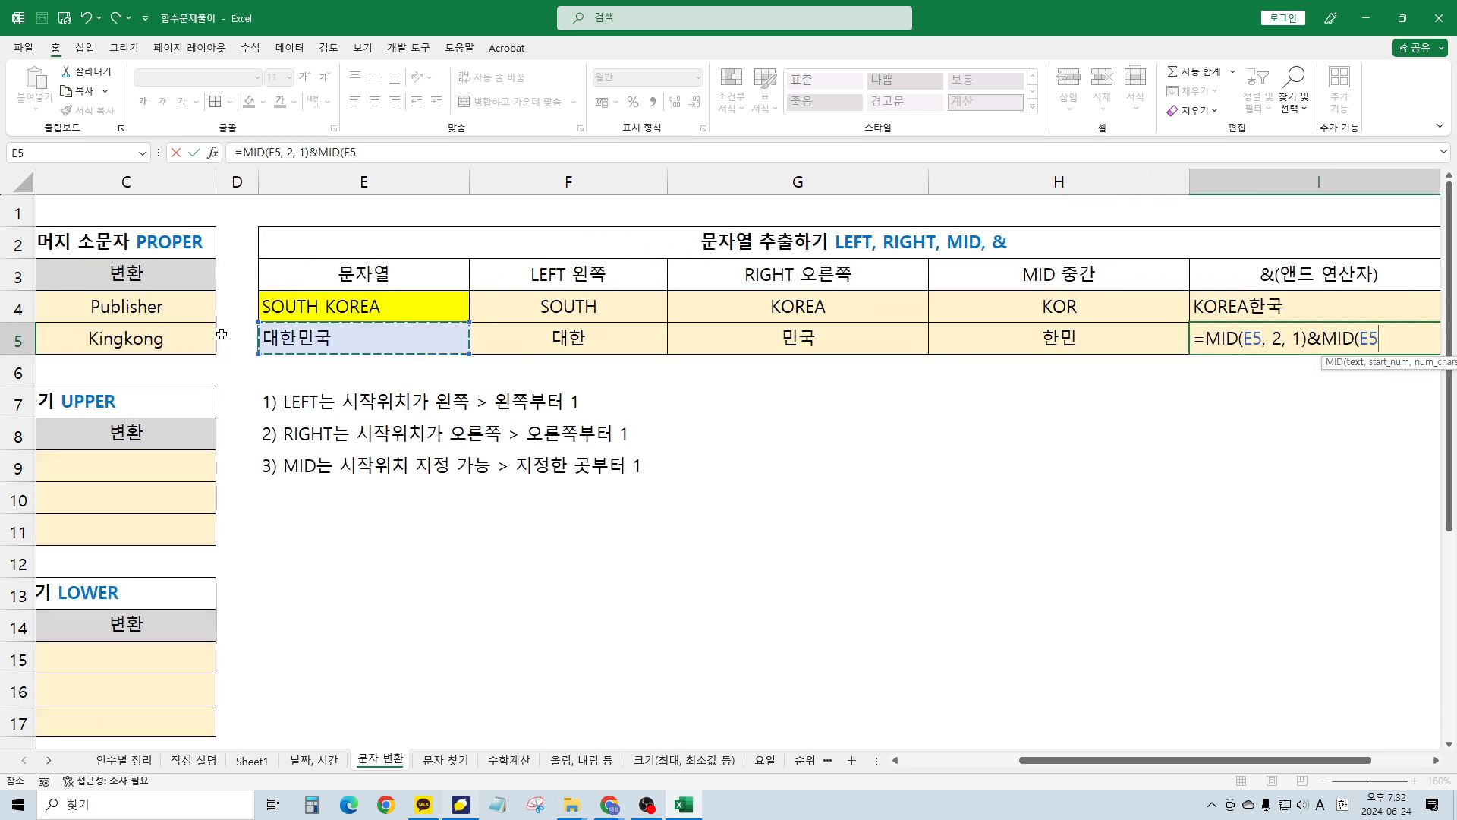
pyautogui.write(',4,')
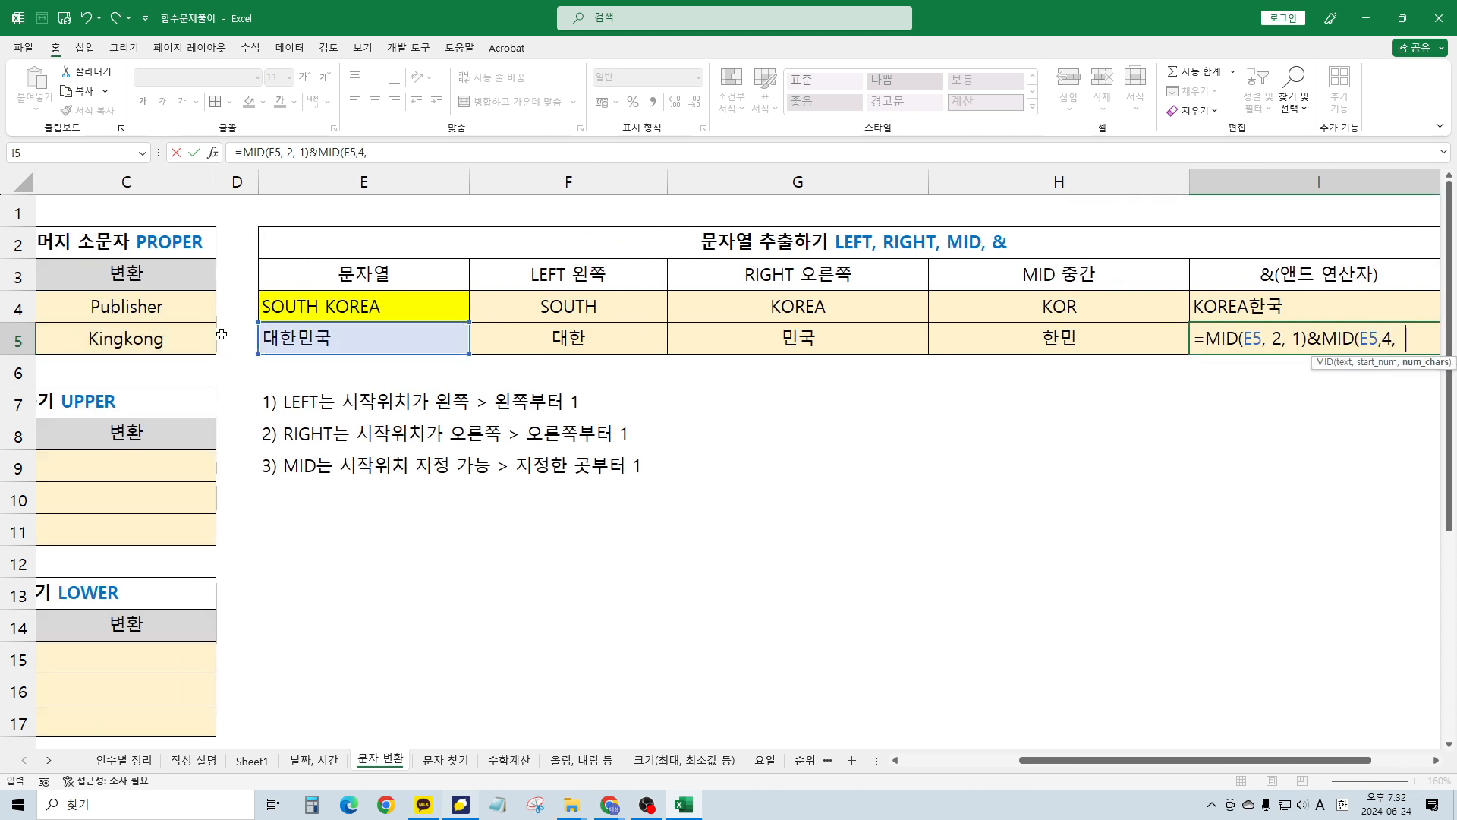
pyautogui.write('1)')
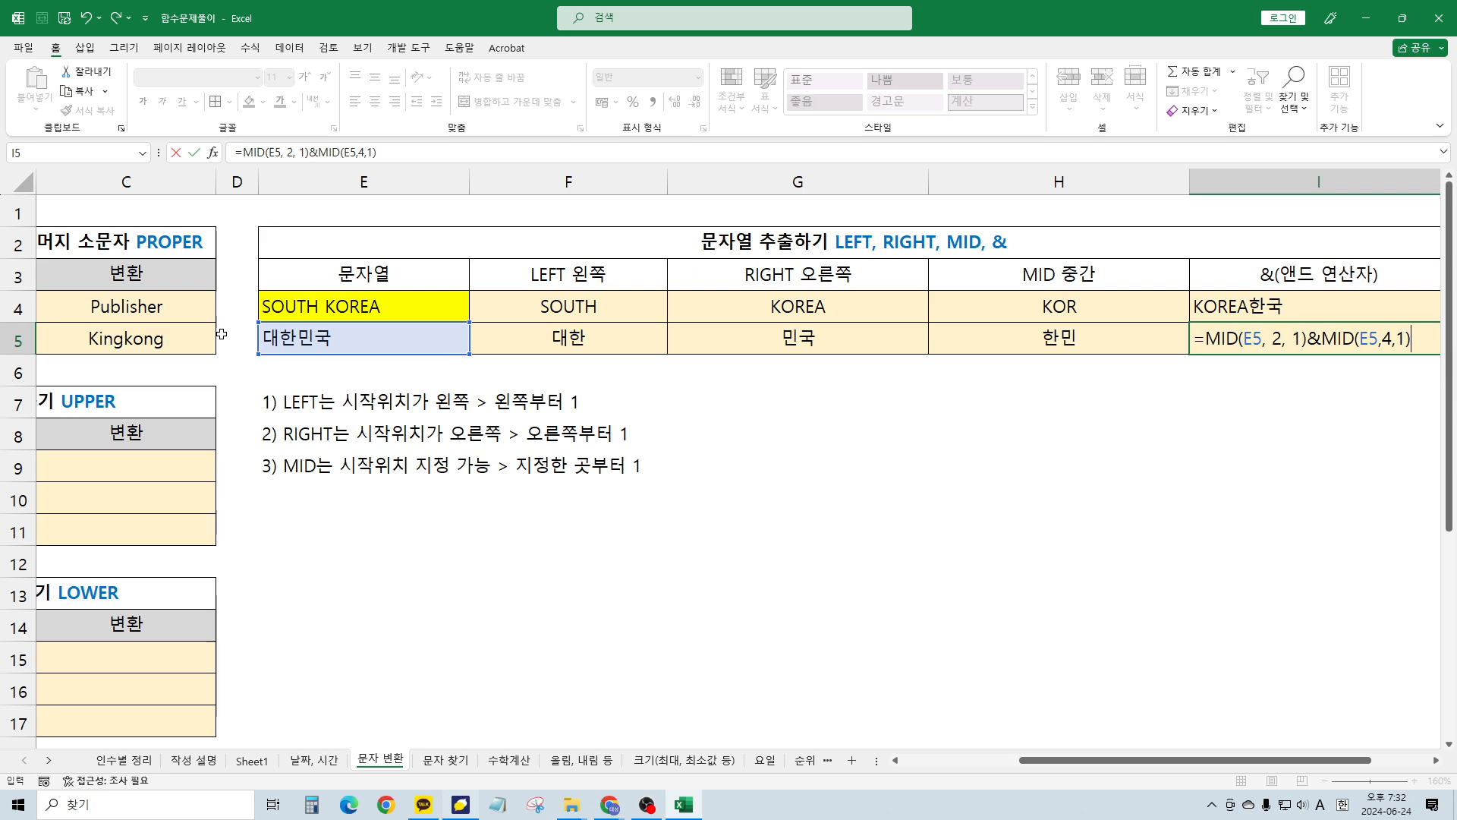
pyautogui.hotkey('ctrl', 'Return')
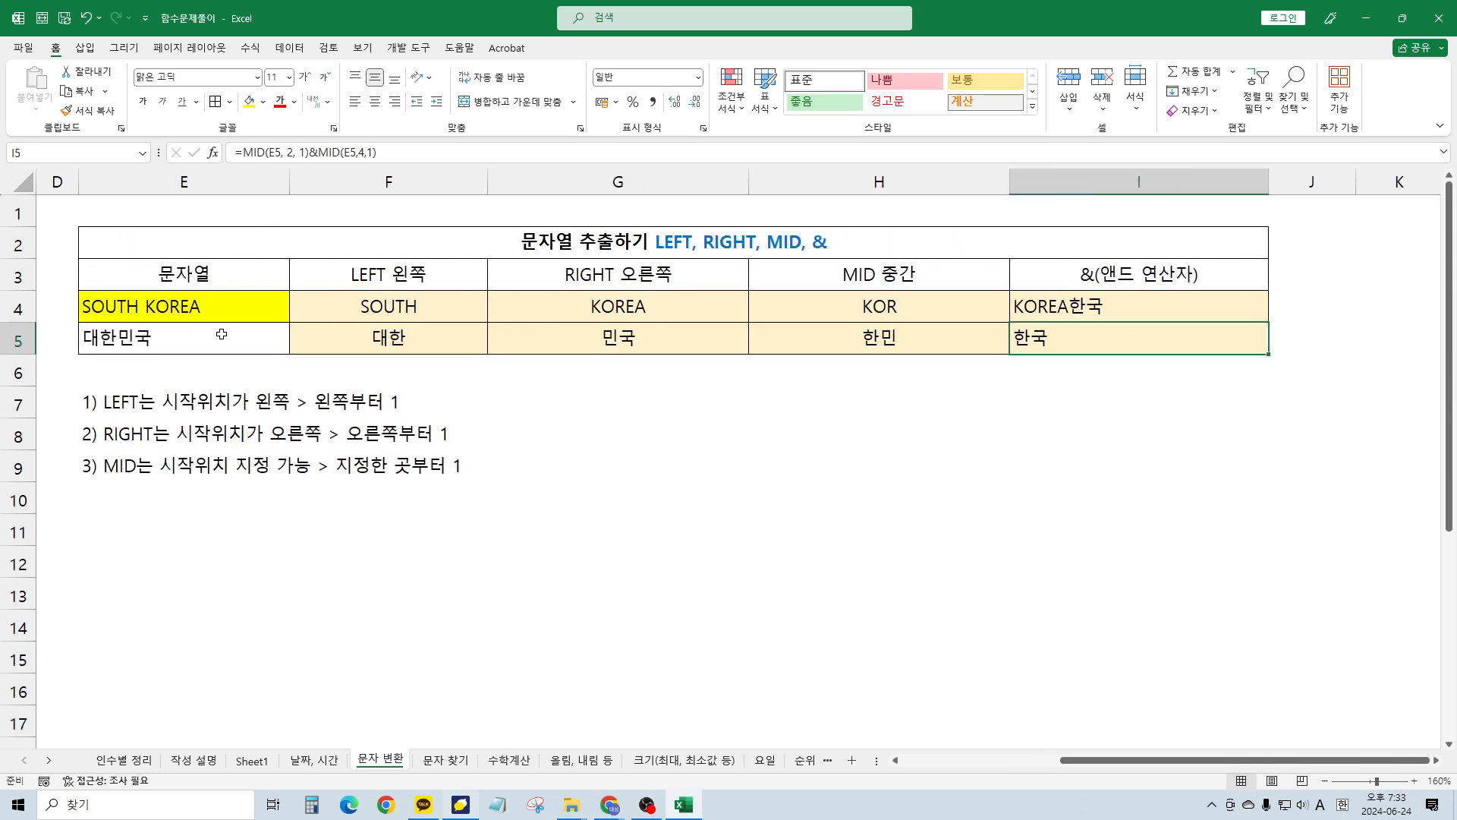
pyautogui.press('F2')
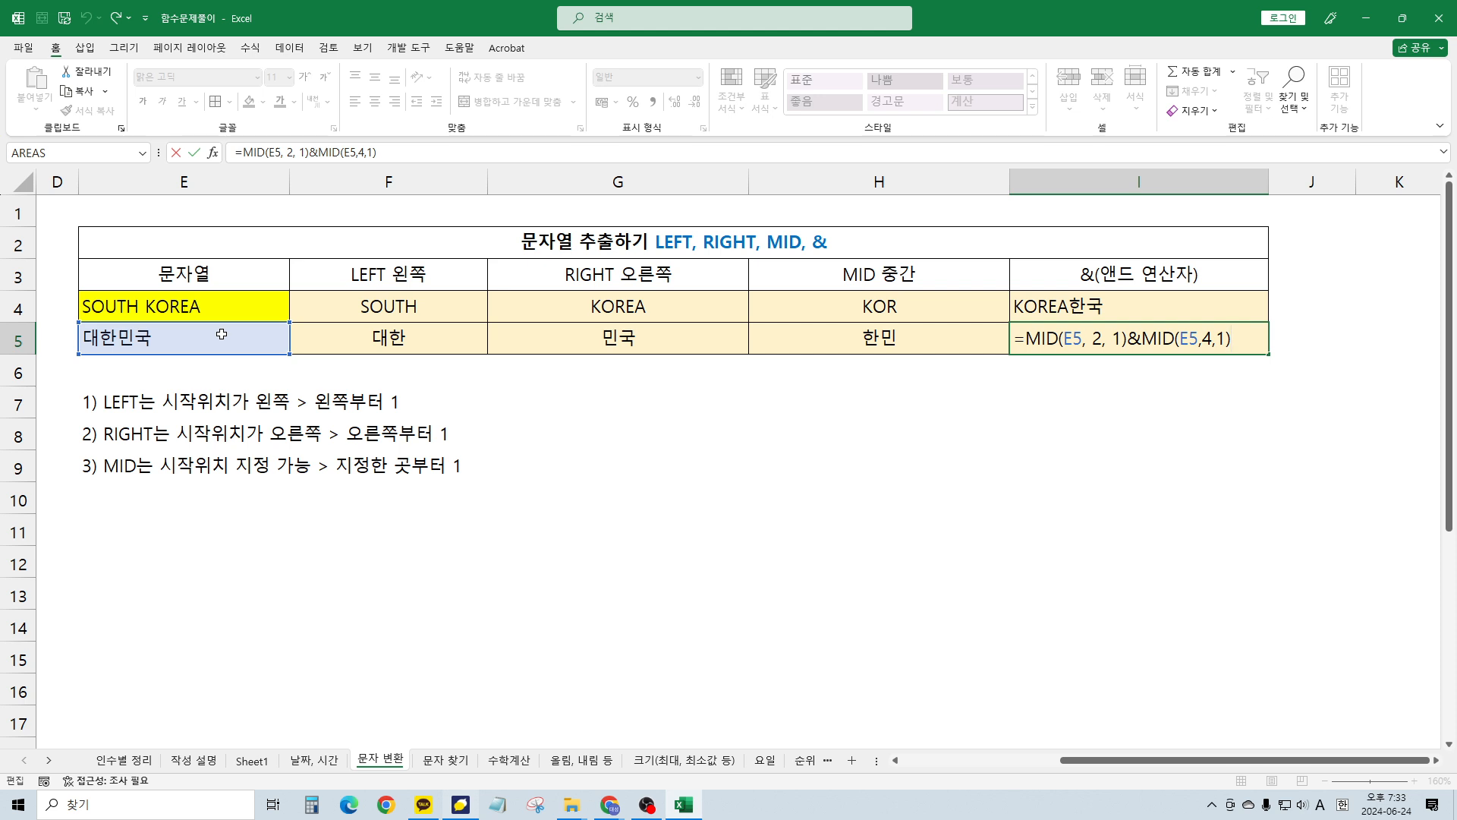
pyautogui.press('Return')
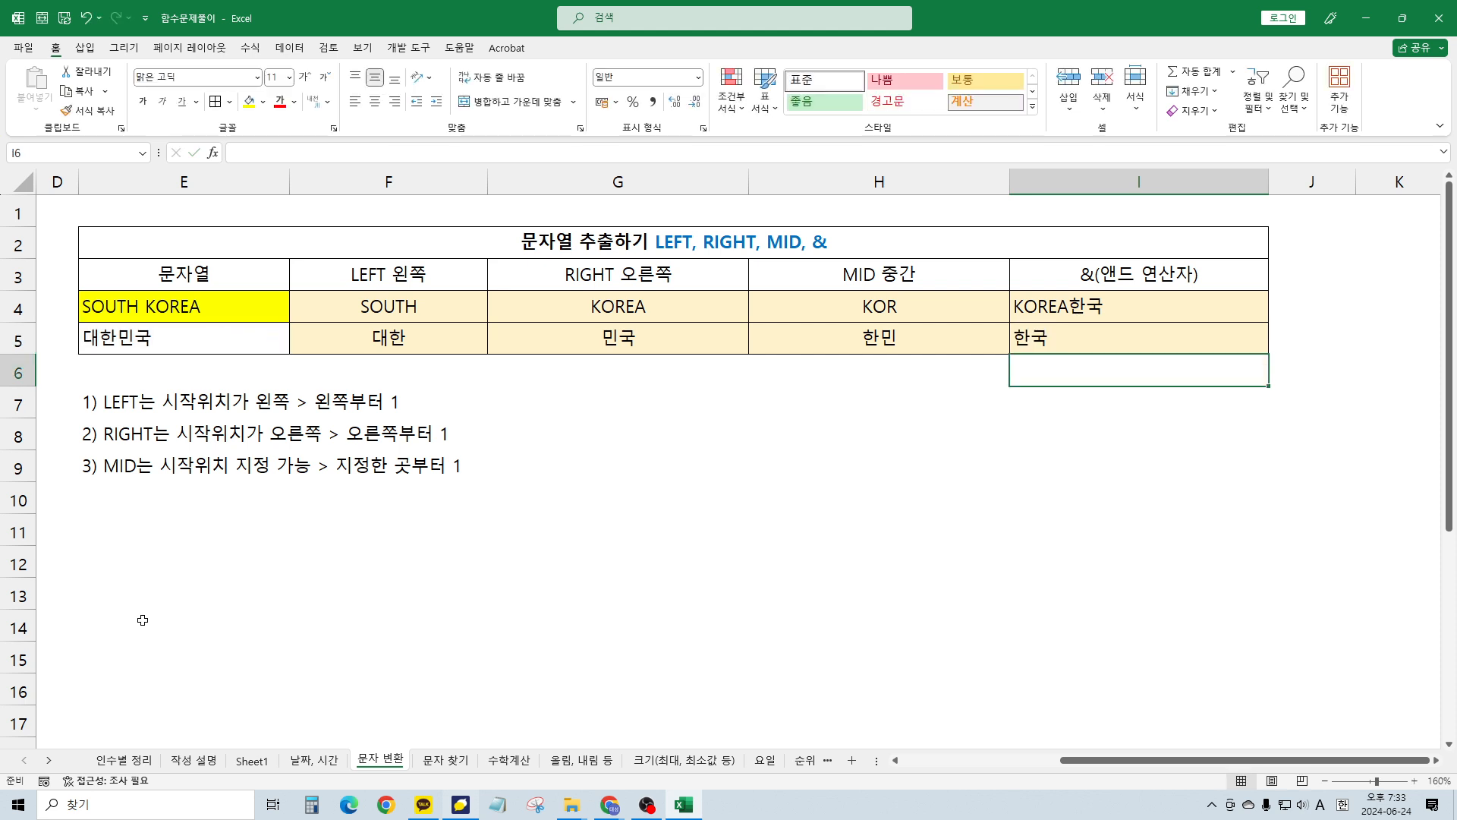
# Enter a sample phone number in H7 and correct its digits
pyautogui.click(803, 394)
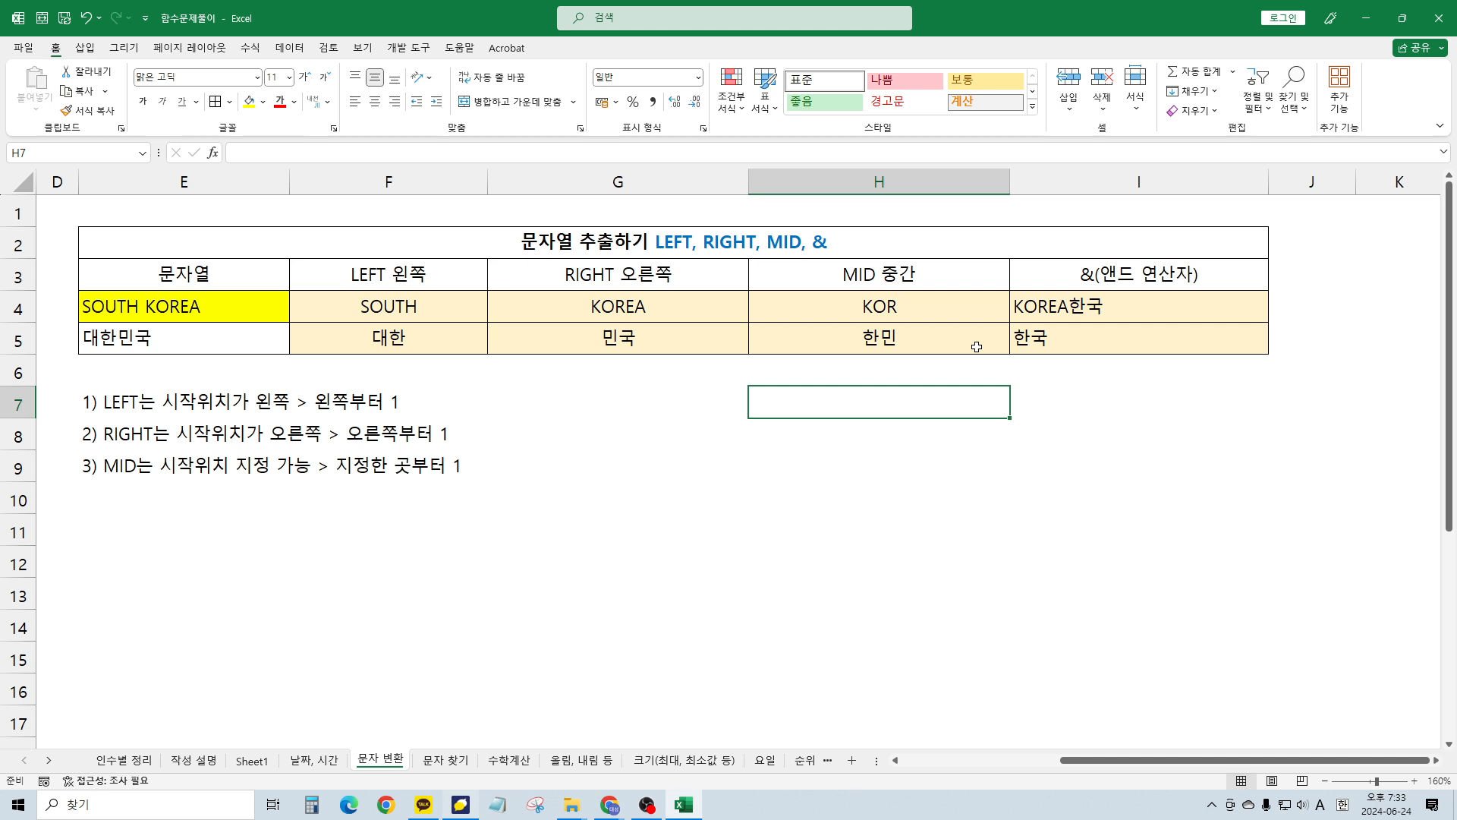
pyautogui.write('010-00')
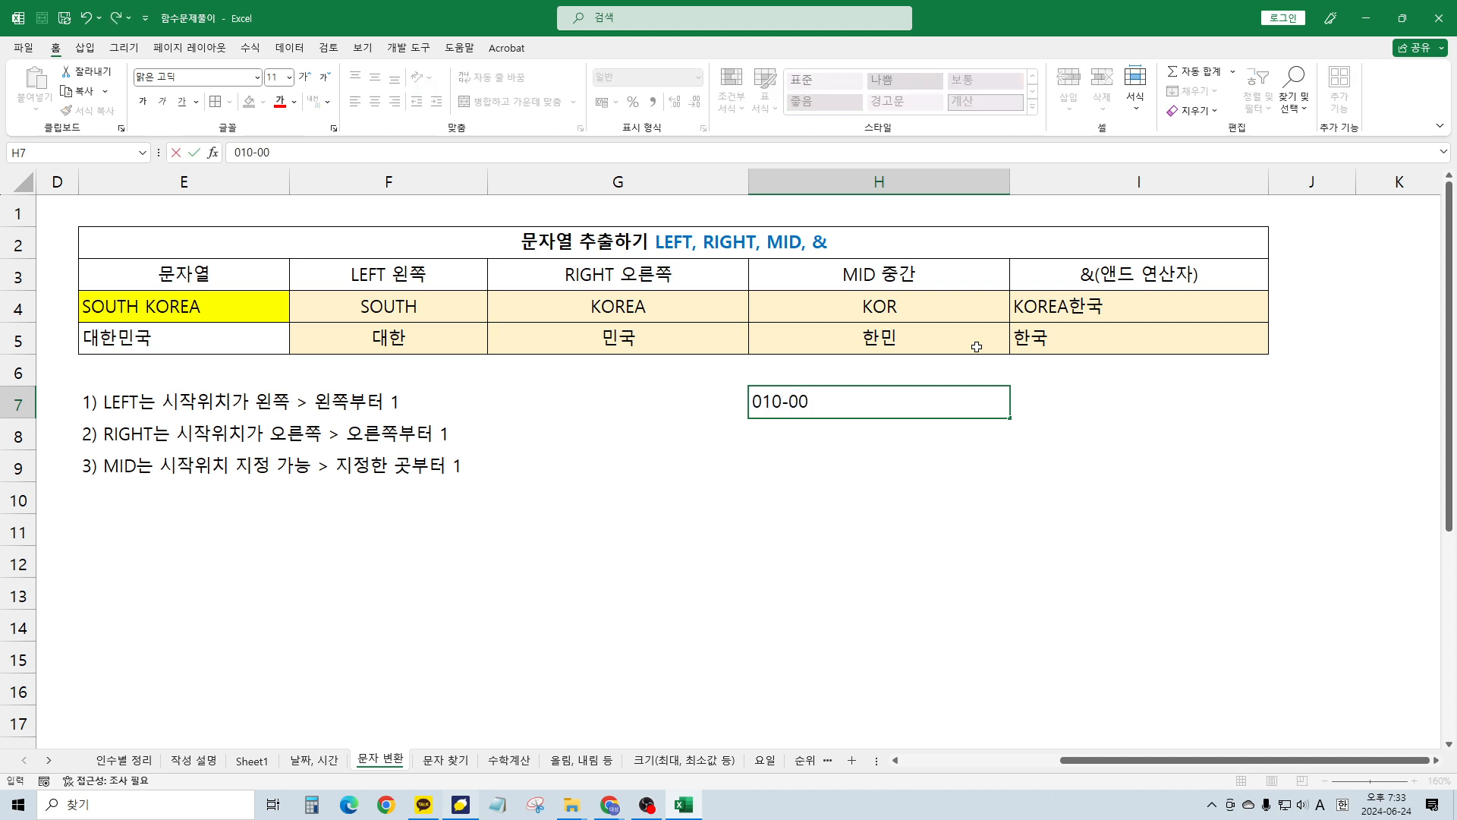
pyautogui.write('0')
pyautogui.write('-0000-00')
pyautogui.press('Return')
pyautogui.press('Up')
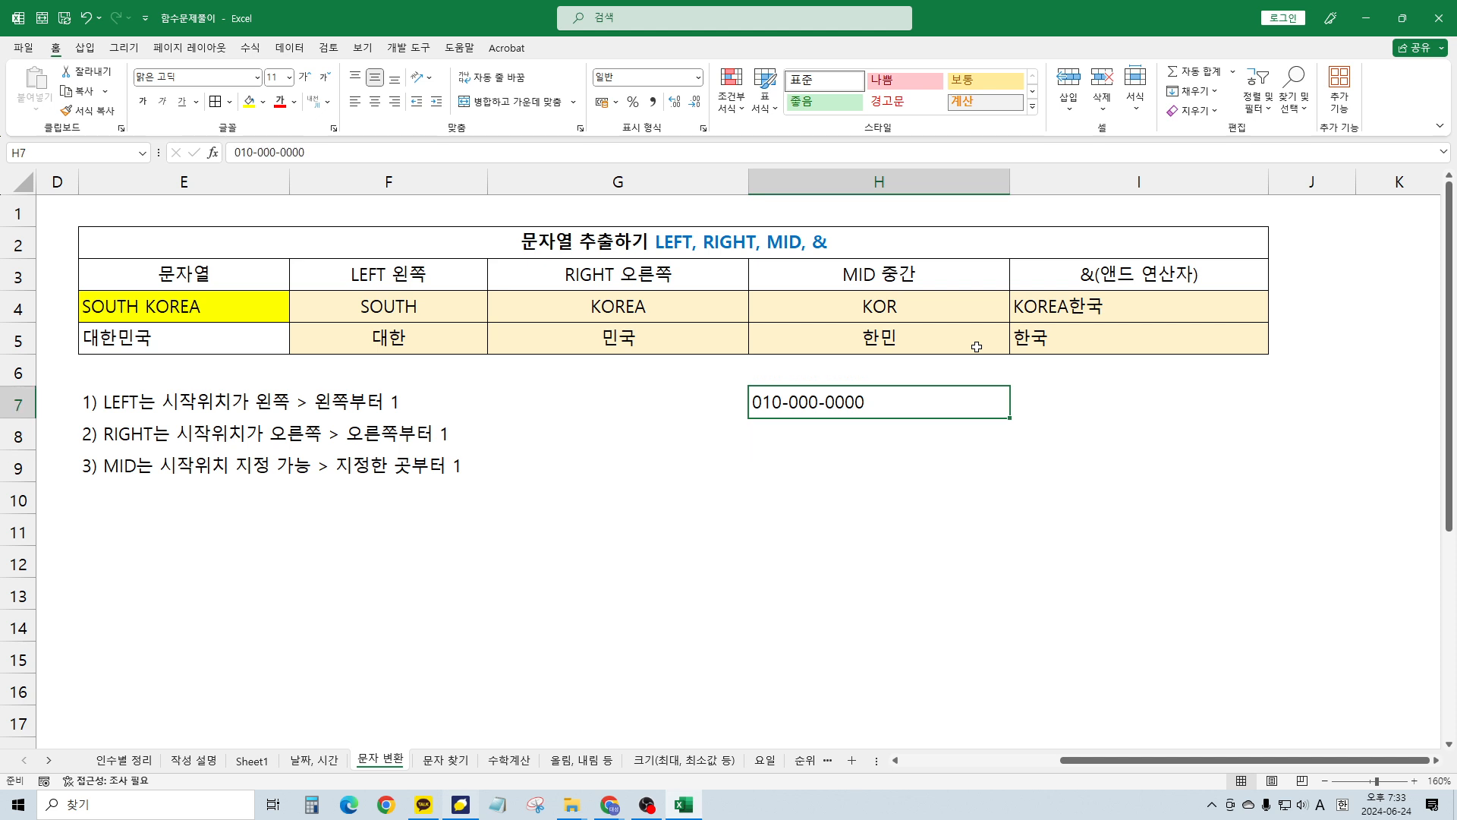
pyautogui.press('F2')
pyautogui.press('Left')
pyautogui.press('Left')
pyautogui.press('Left')
pyautogui.press('Left')
pyautogui.press('Left')
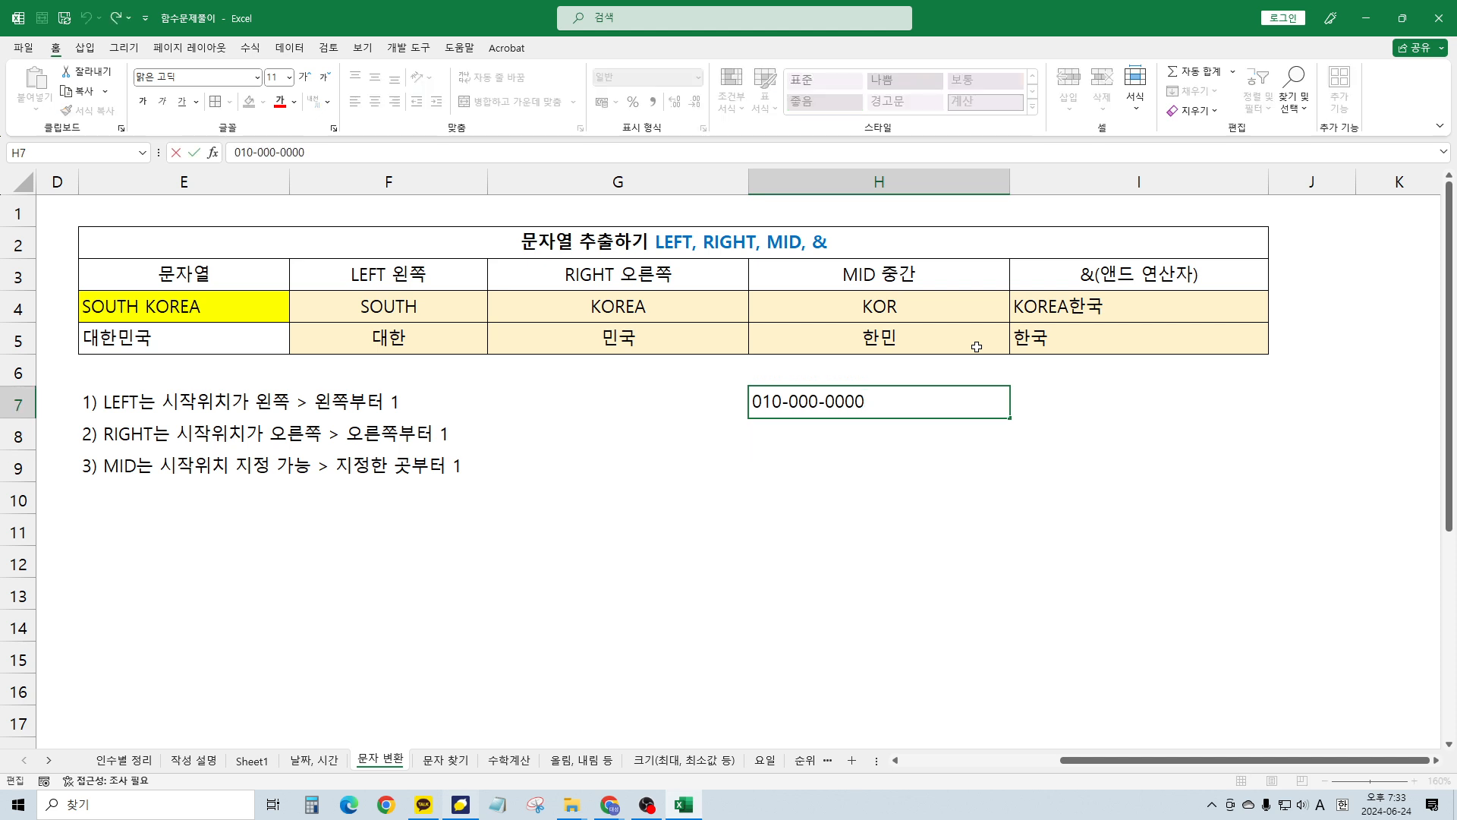
pyautogui.write('0')
pyautogui.press('Return')
pyautogui.press('Up')
# Type the number into I7 with its middle digits masked as ****
pyautogui.press('Right')
pyautogui.press('Left')
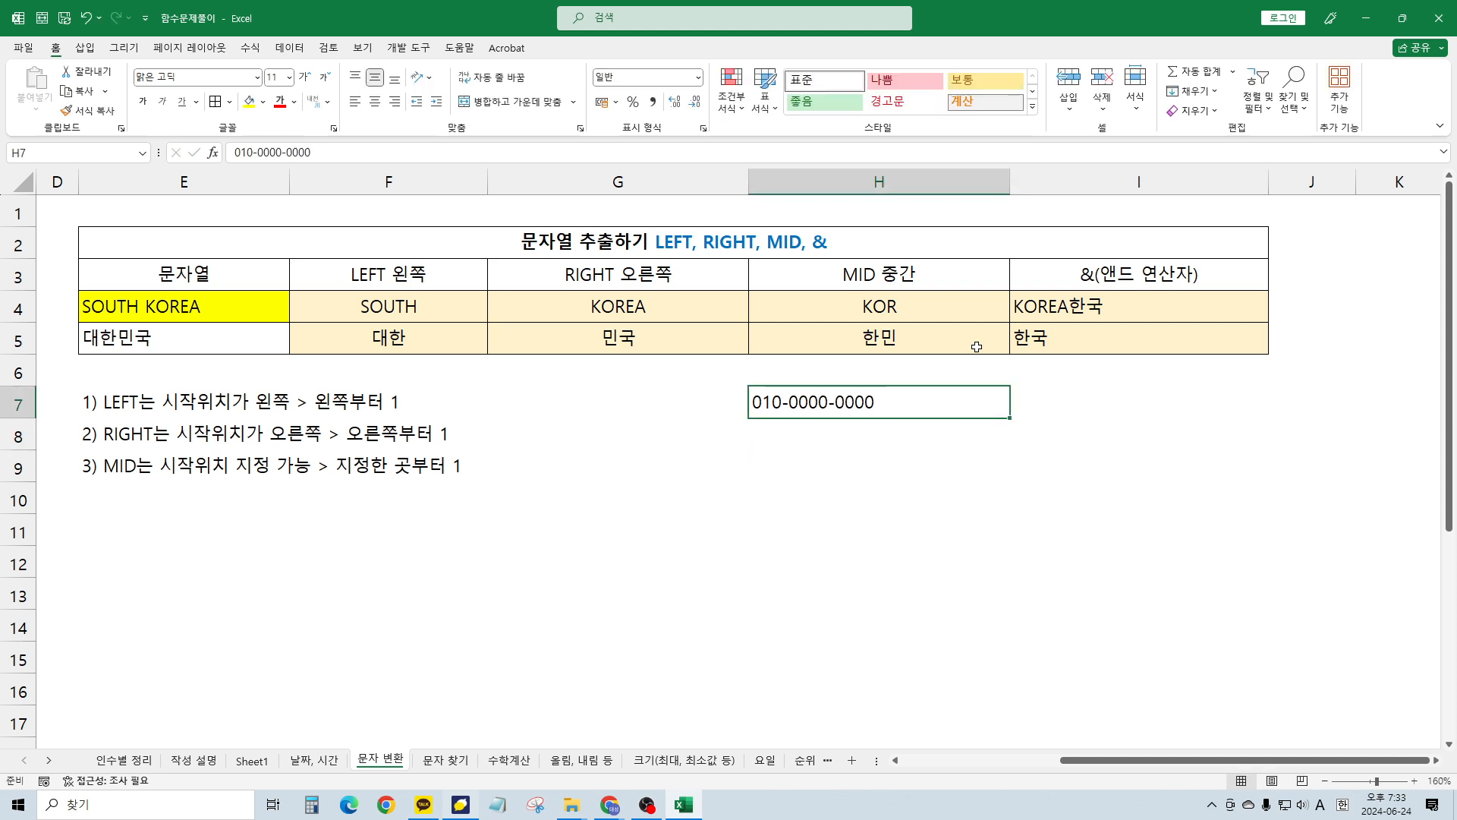
pyautogui.press('Right')
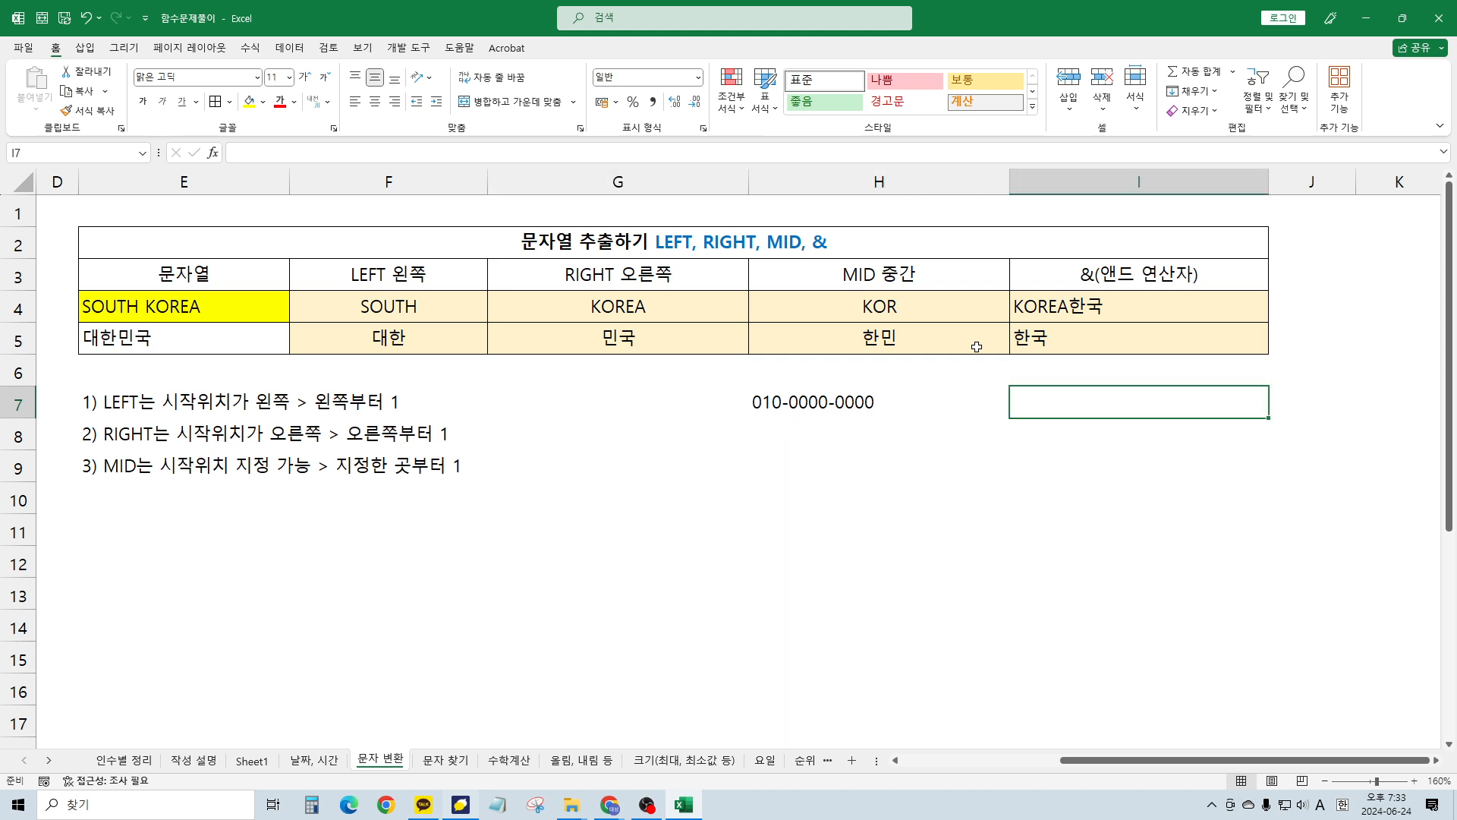
pyautogui.write('0')
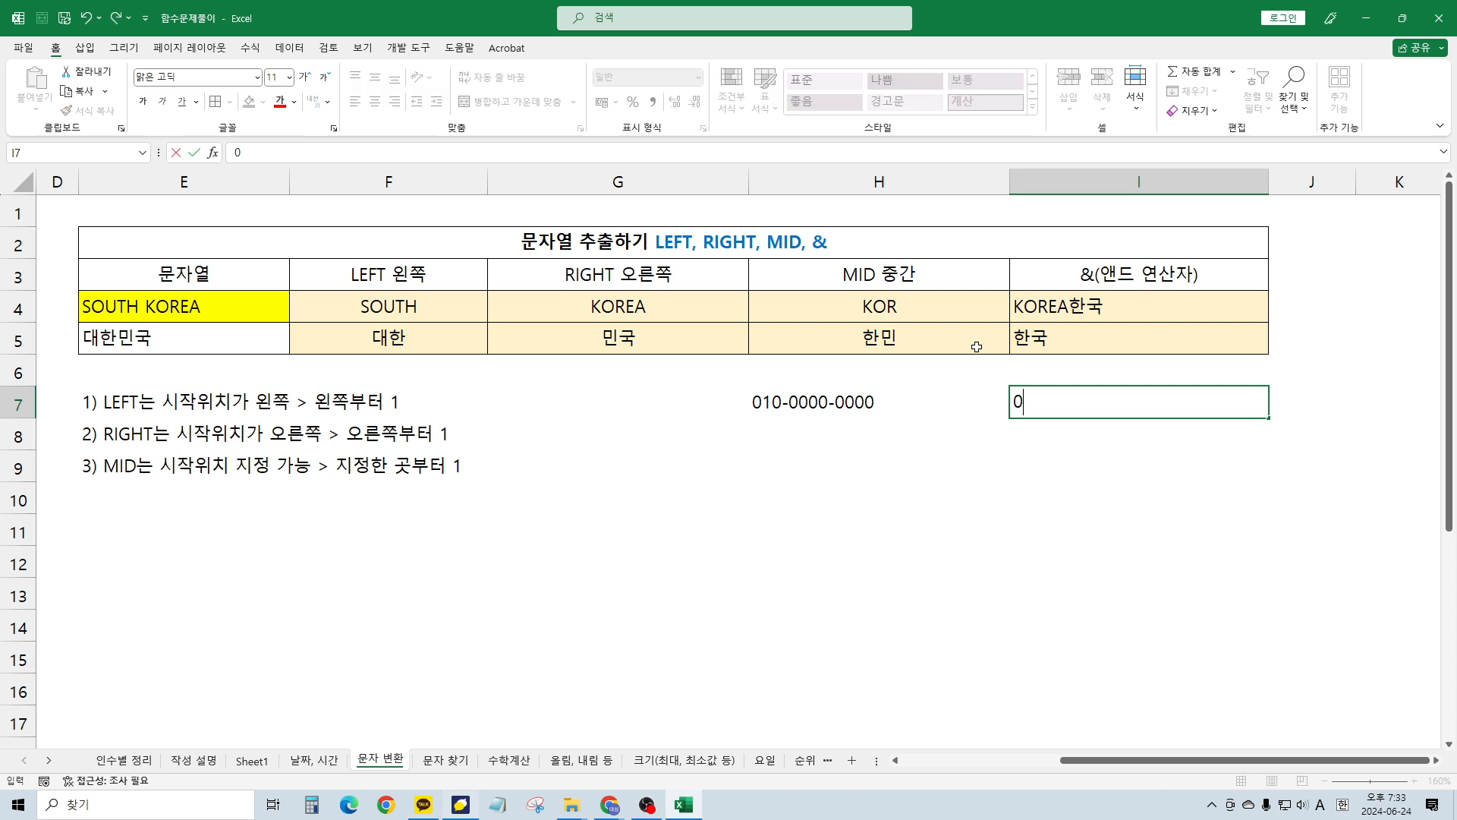
pyautogui.write('10-****-0000')
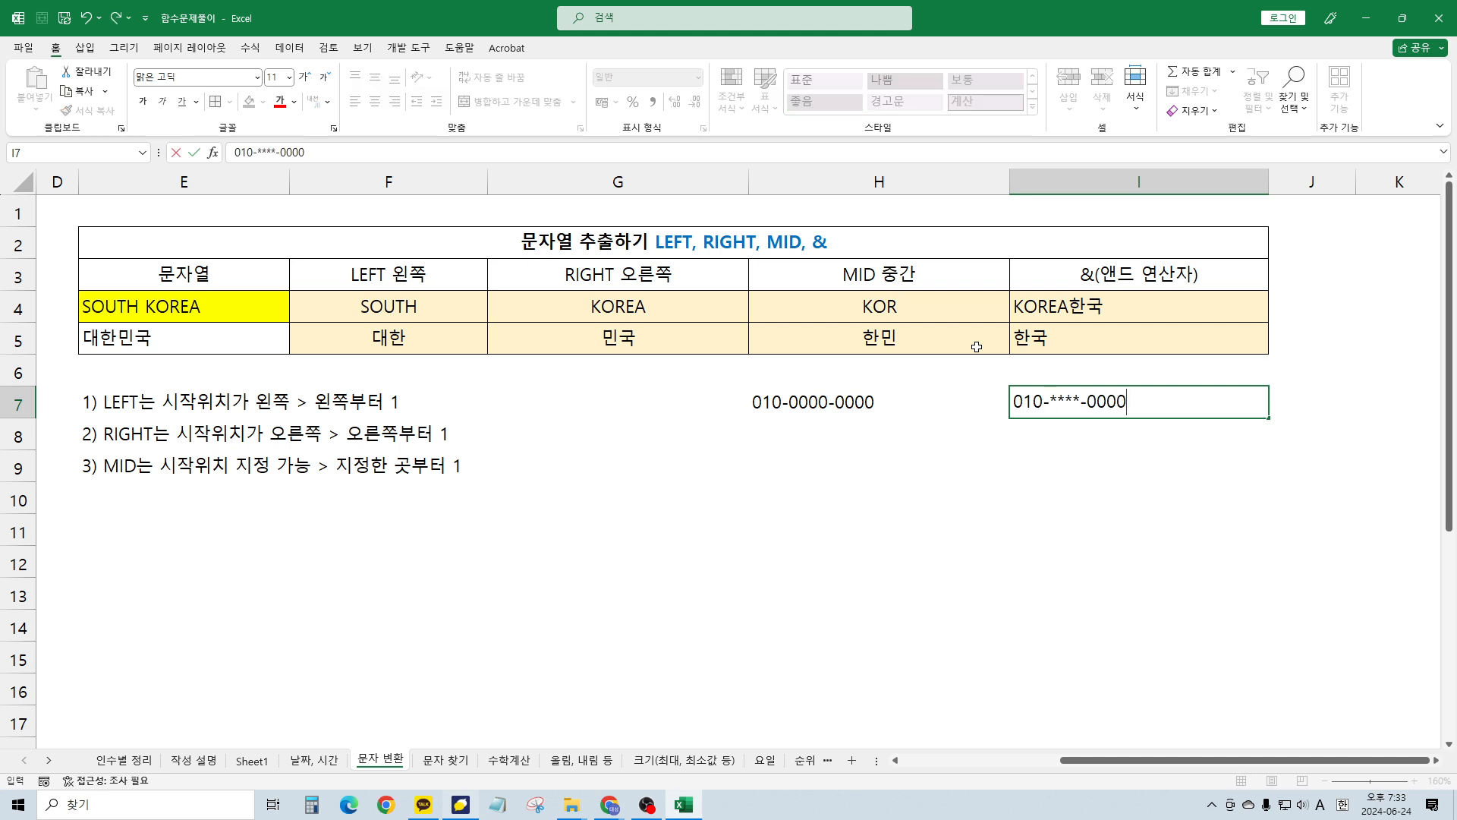
pyautogui.press('Return')
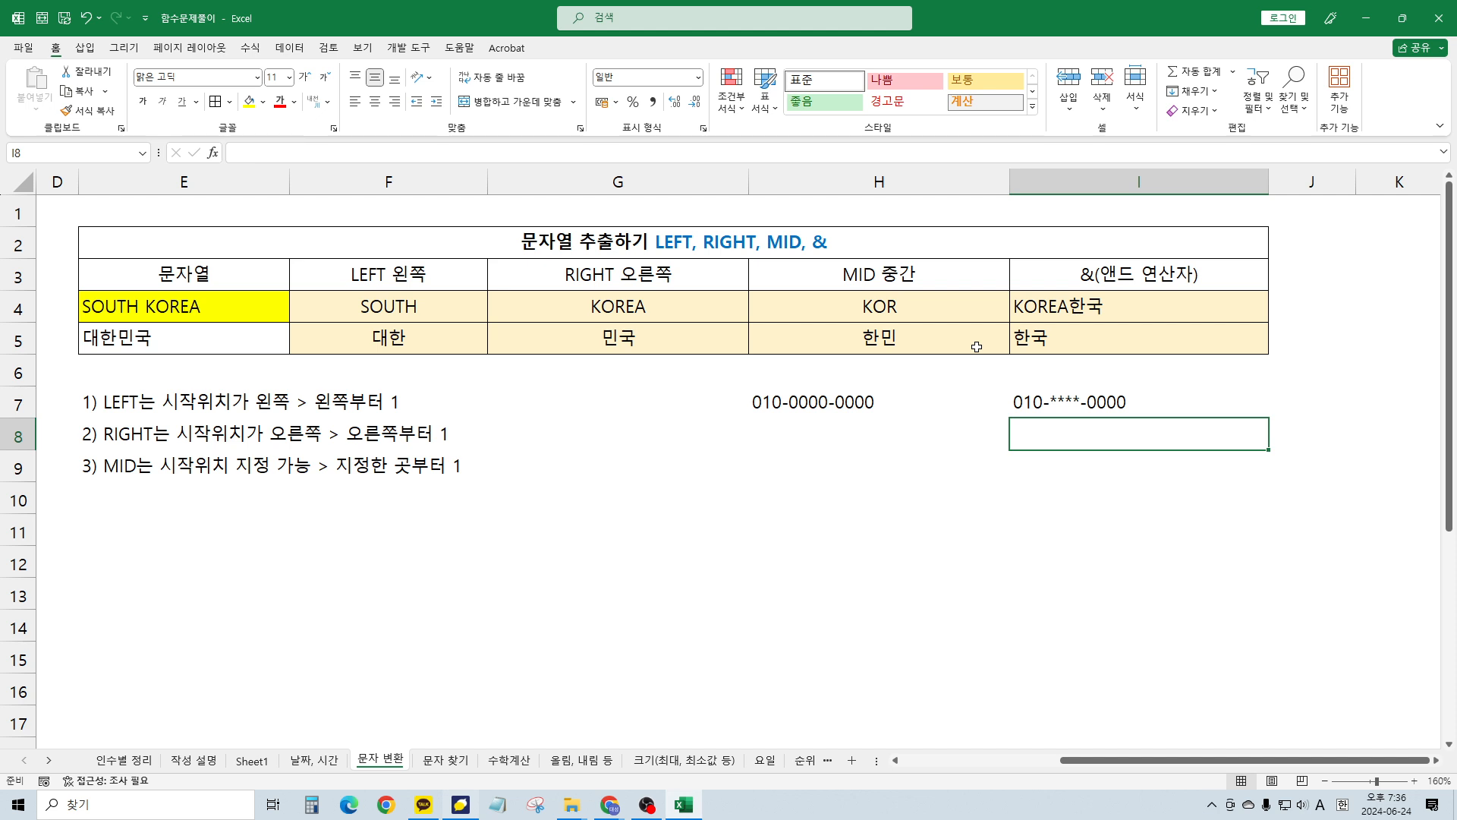
pyautogui.press('Up')
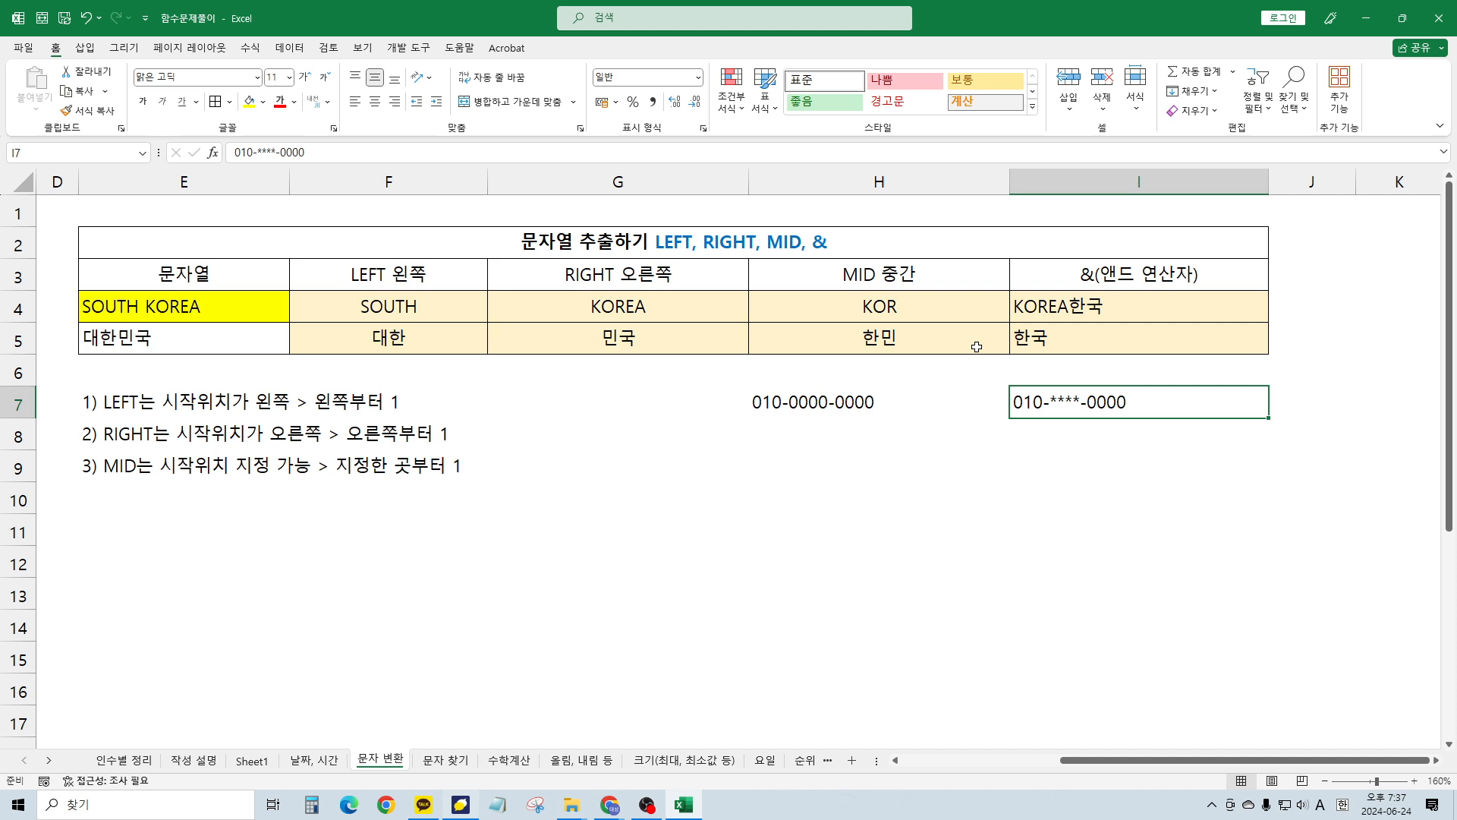
pyautogui.press('Return')
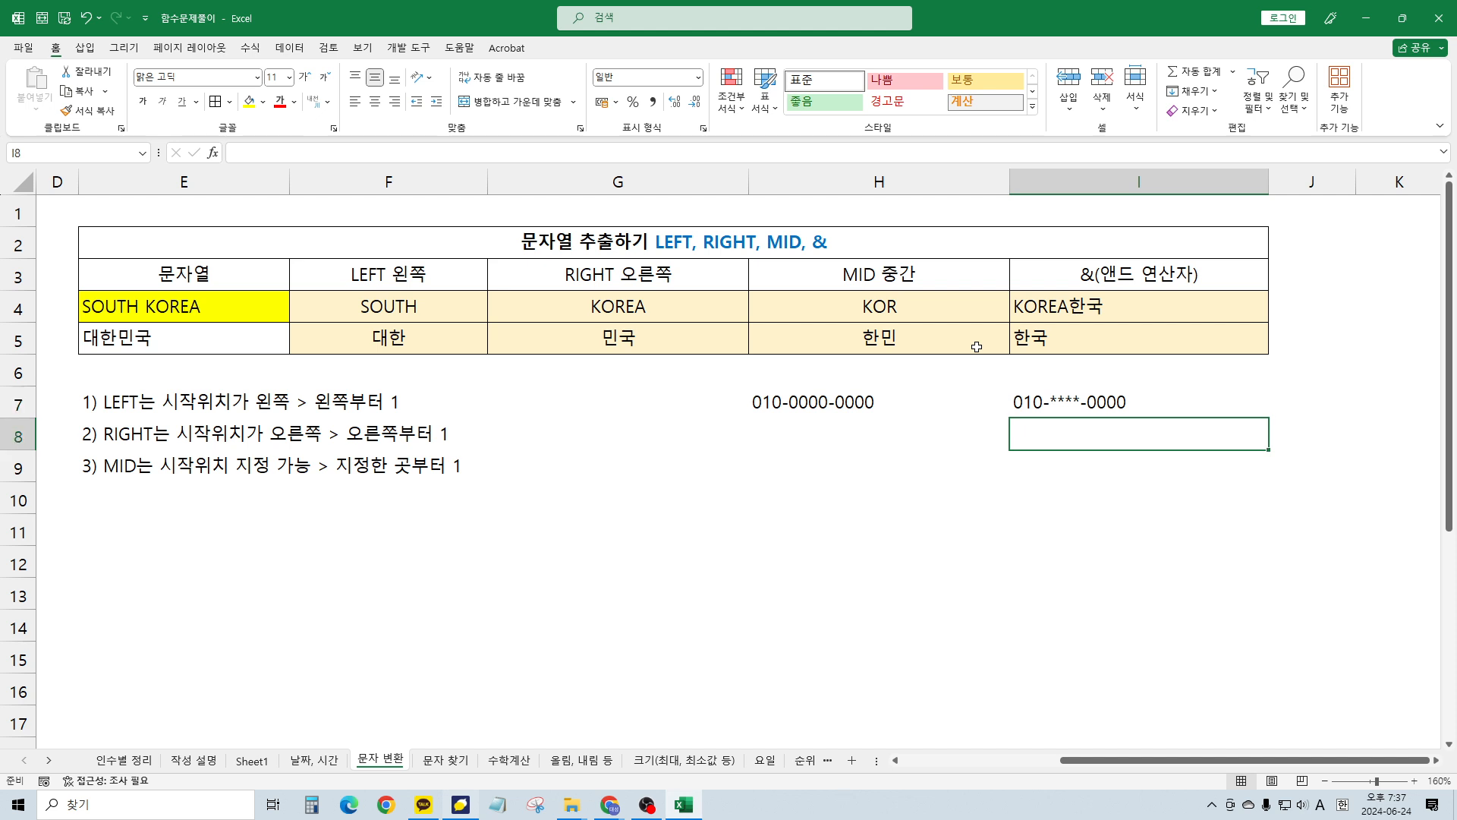
# Build =LEFT(H7,4)&"****" in I8 for the masked phone number's start
pyautogui.write('=LEFT(')
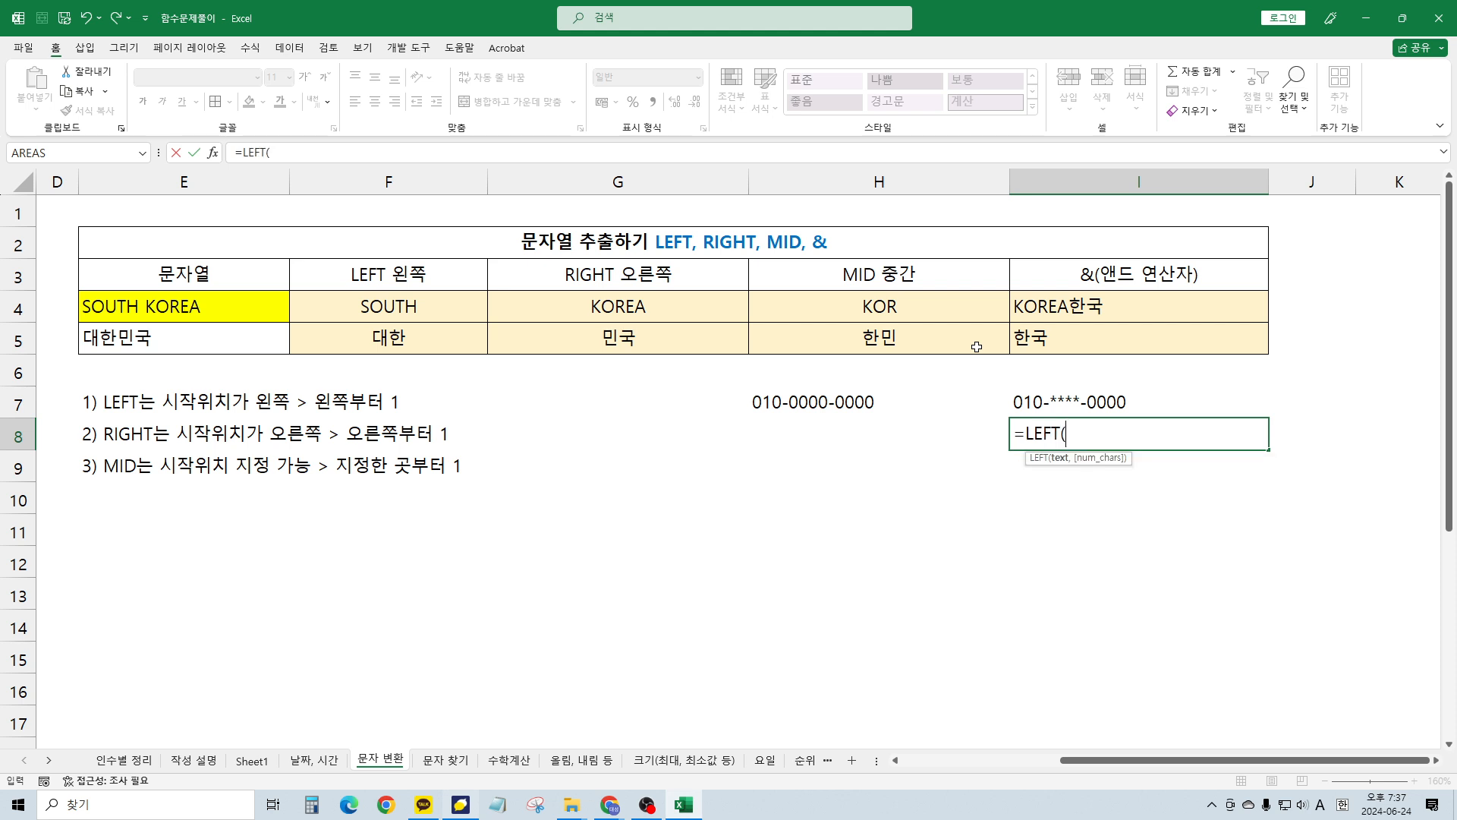
pyautogui.press('Left')
pyautogui.press('Up')
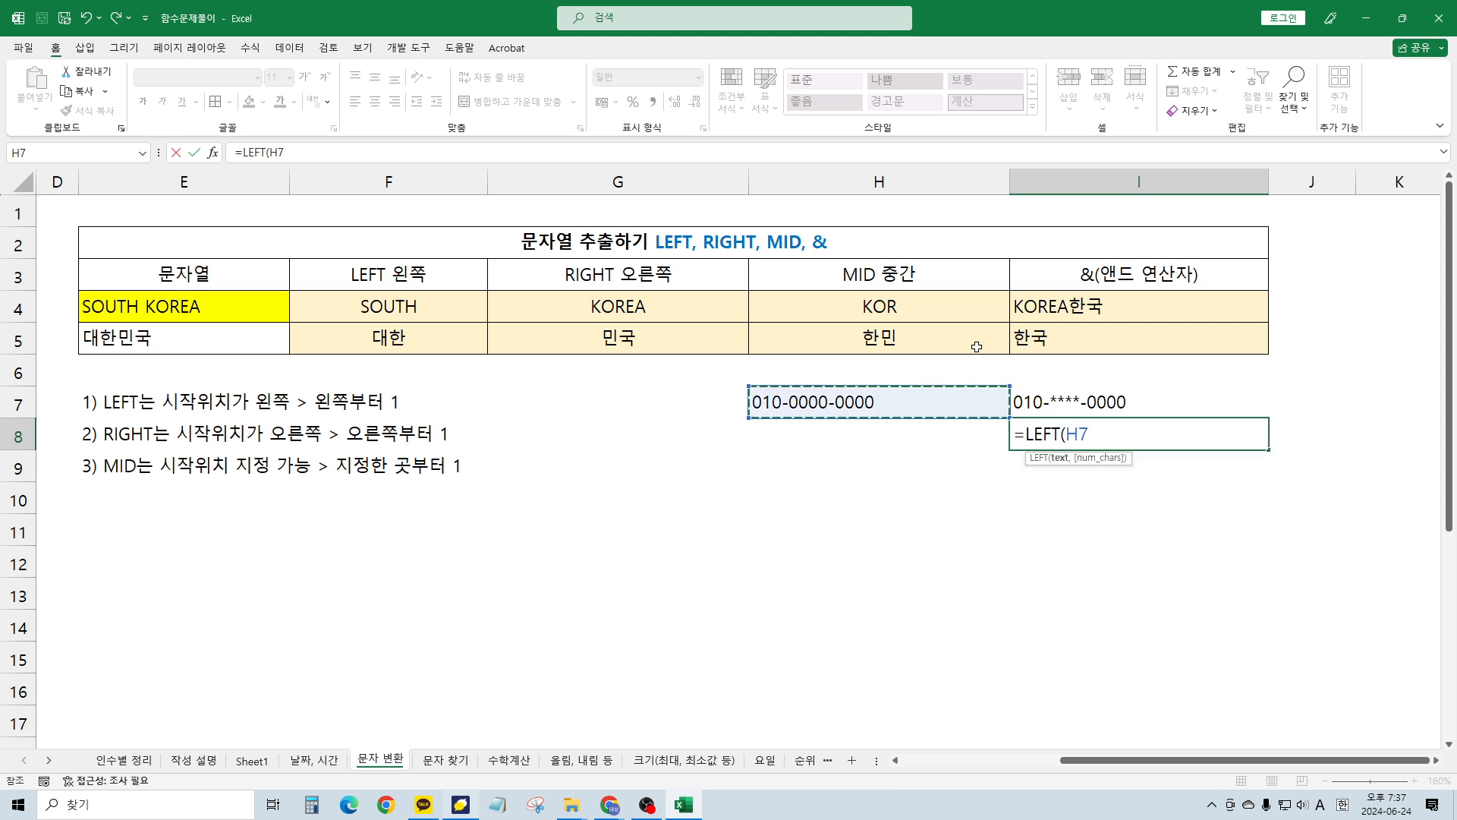
pyautogui.write(',4')
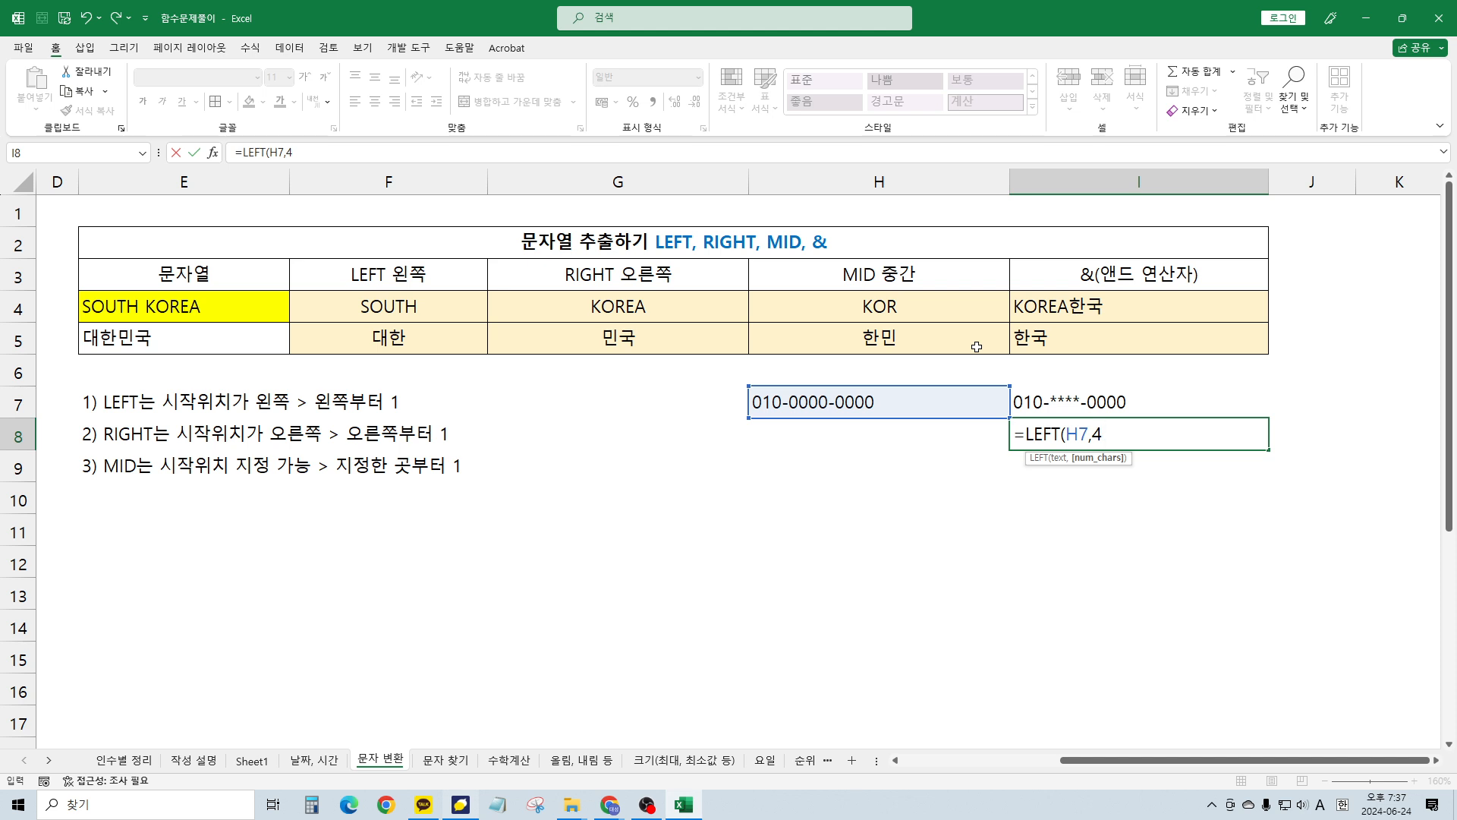
pyautogui.write(')')
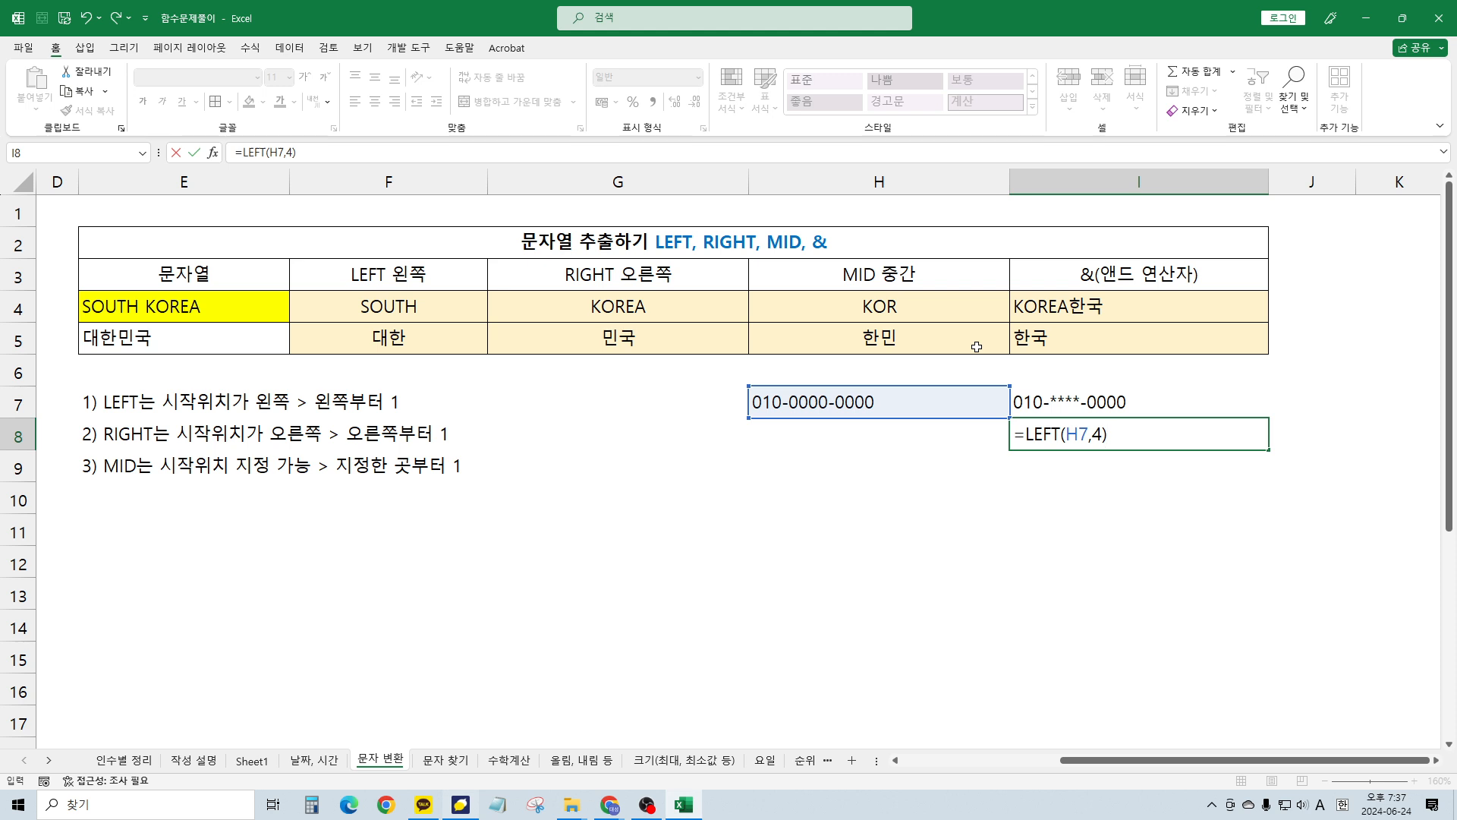
pyautogui.press('Return')
pyautogui.press('Up')
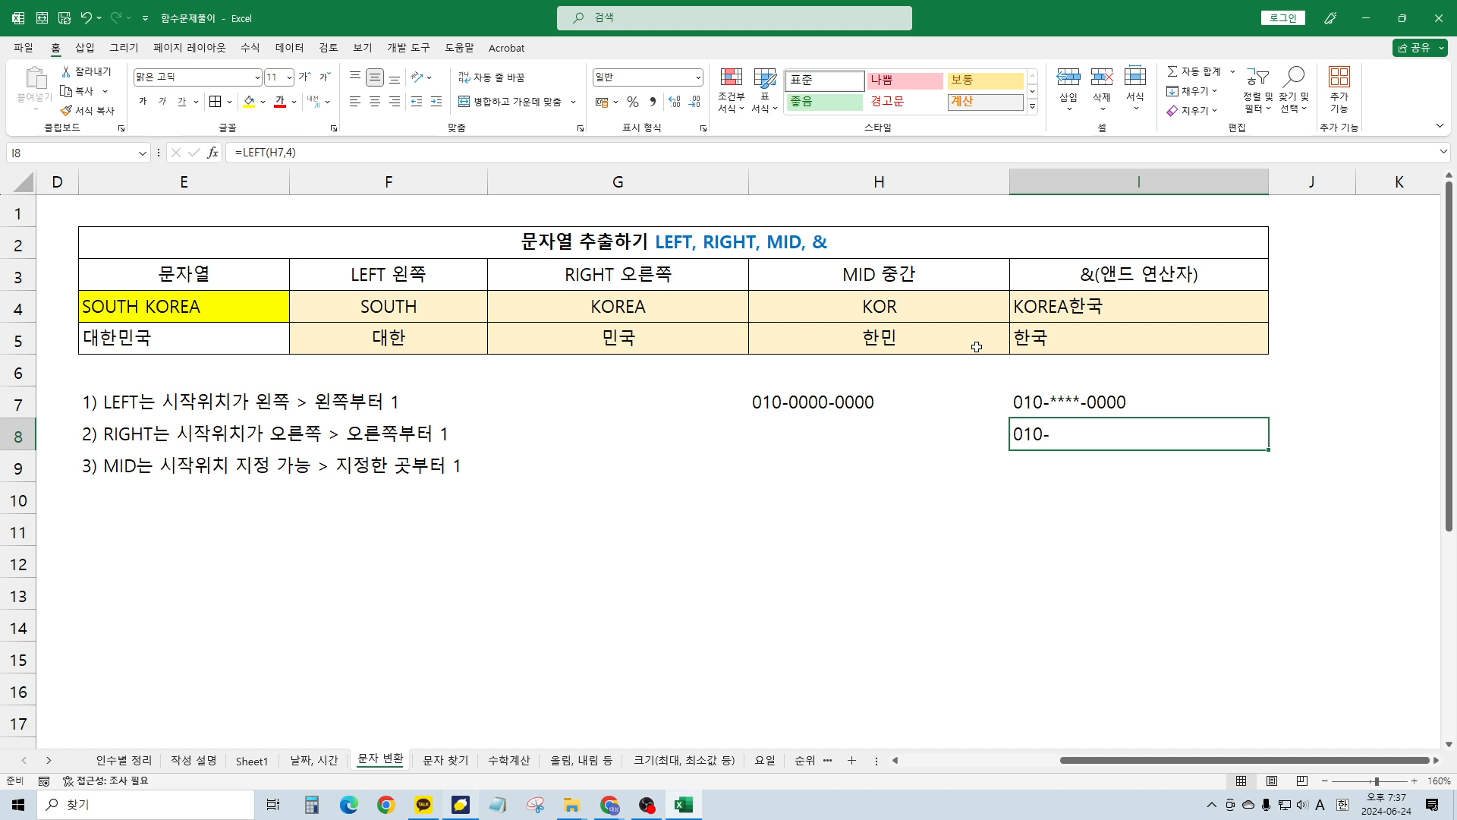
pyautogui.press('F2')
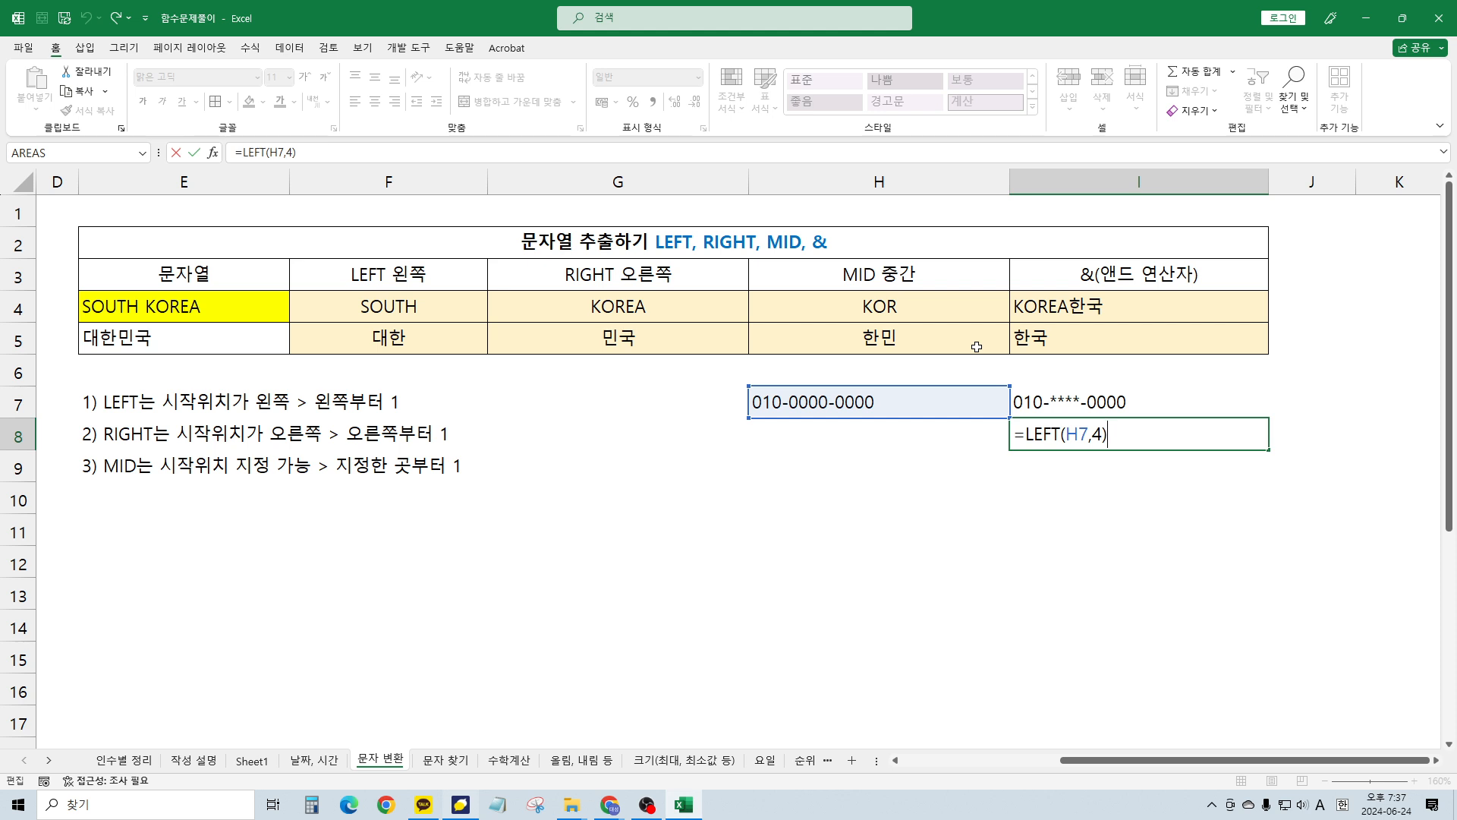
pyautogui.write('&"****"')
pyautogui.hotkey('ctrl', 'Return')
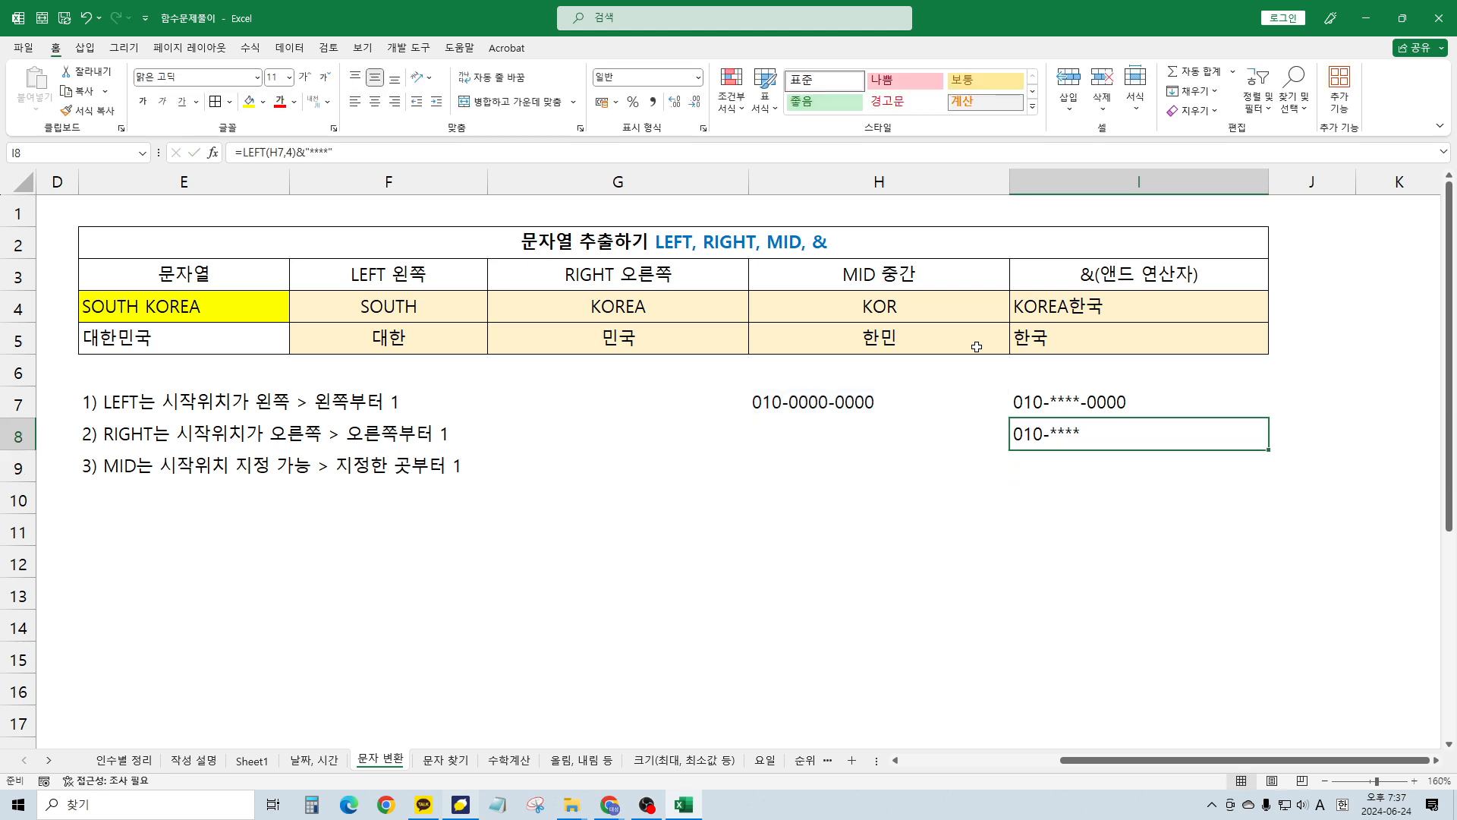
# Append &RIGHT( referencing H7 to I8's formula, fixing the RIGHR typo
pyautogui.press('F2')
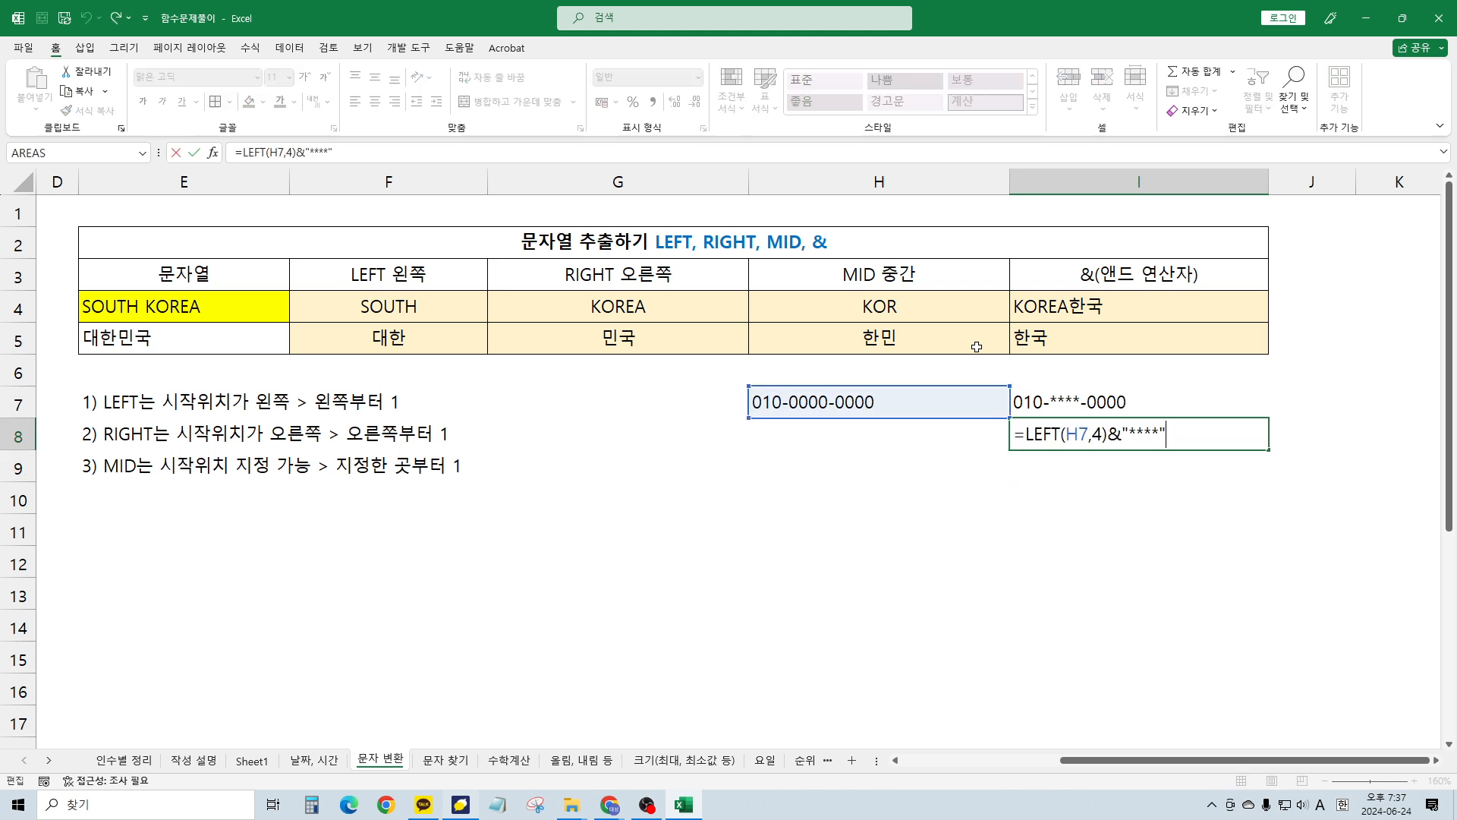
pyautogui.write('&')
pyautogui.write('RIGHR')
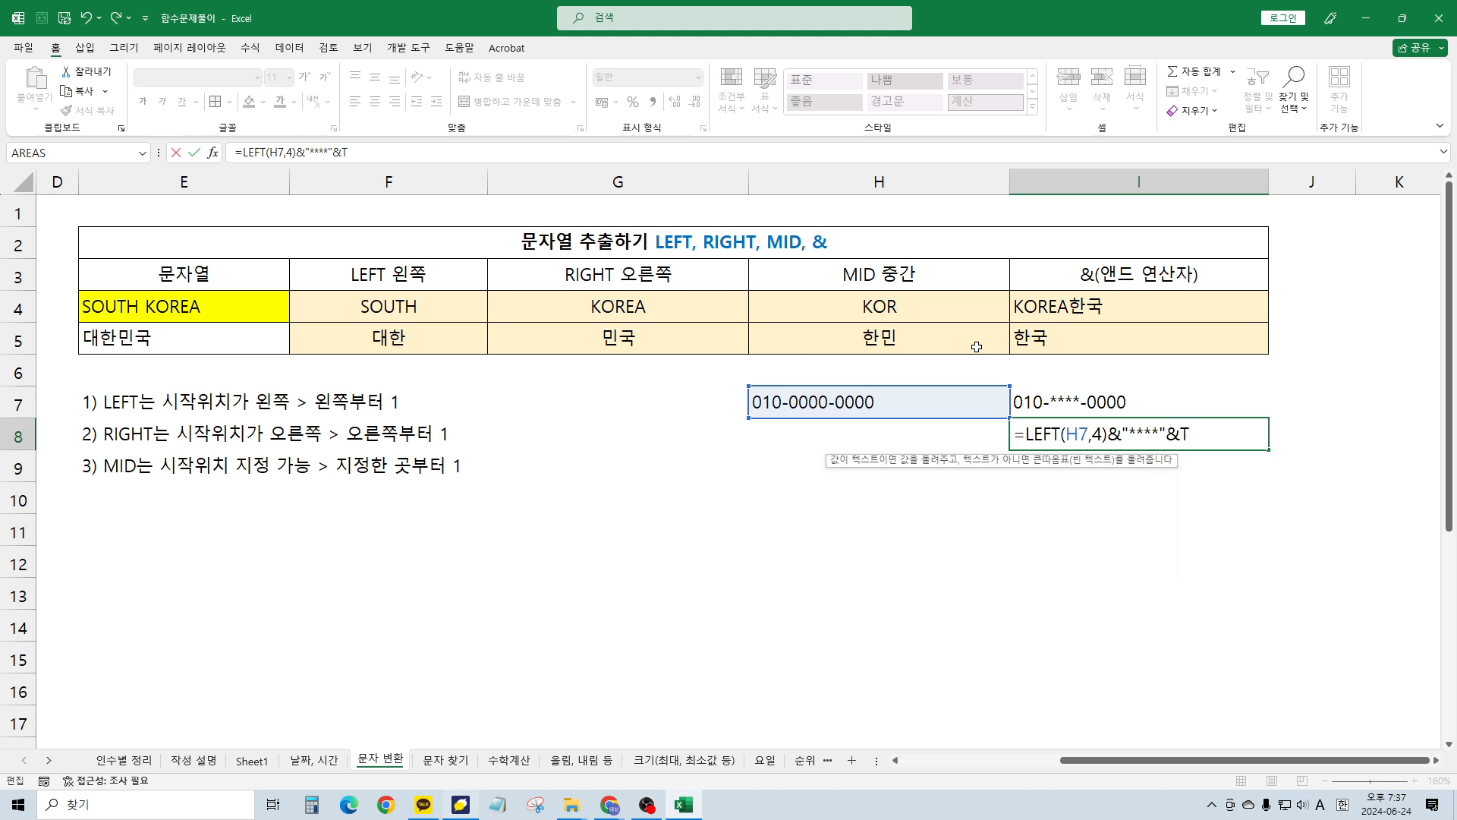
pyautogui.press('BackSpace')
pyautogui.press('BackSpace')
pyautogui.press('BackSpace')
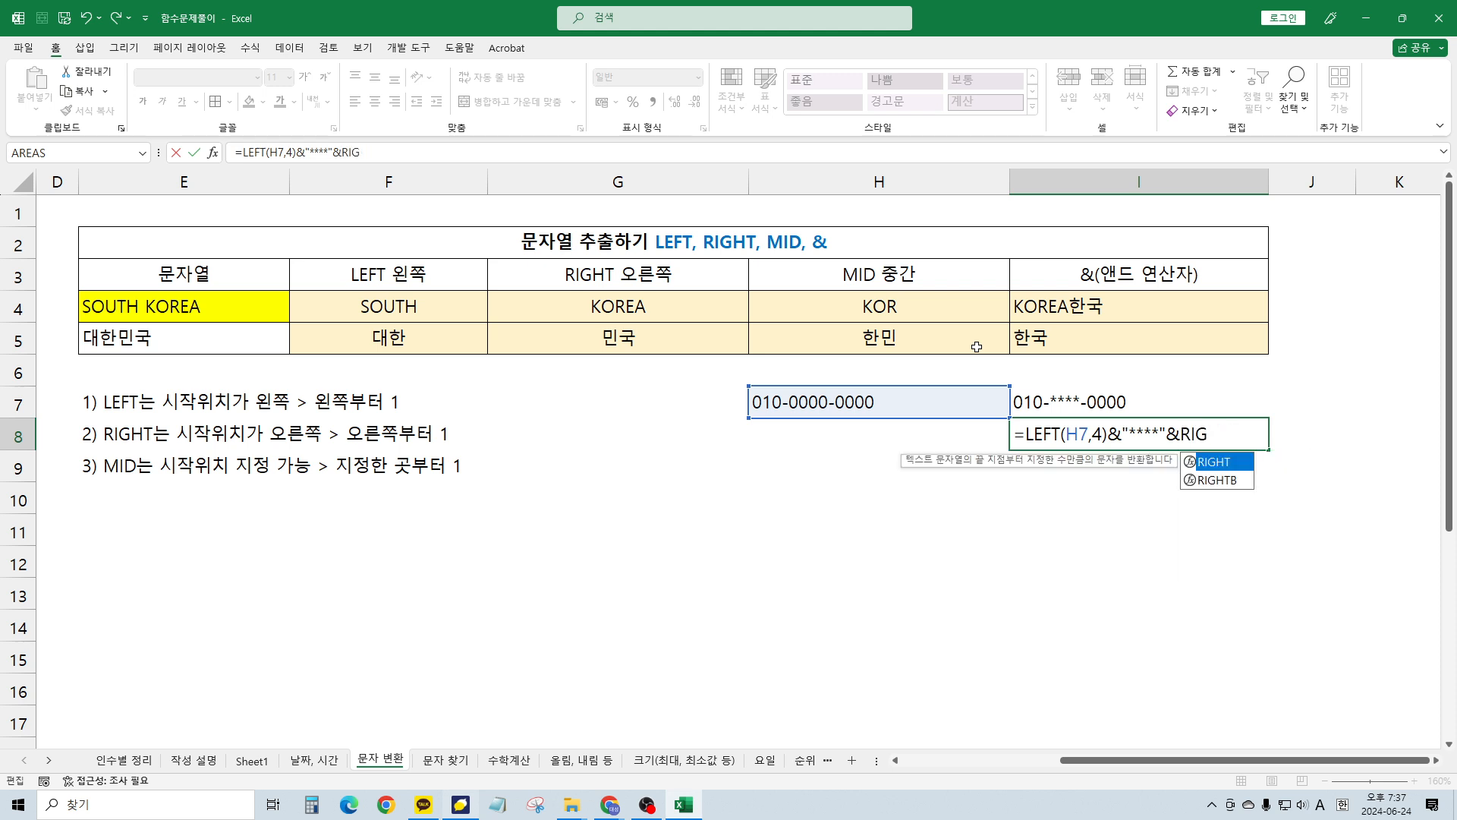
pyautogui.write('GHT(')
pyautogui.press('Left')
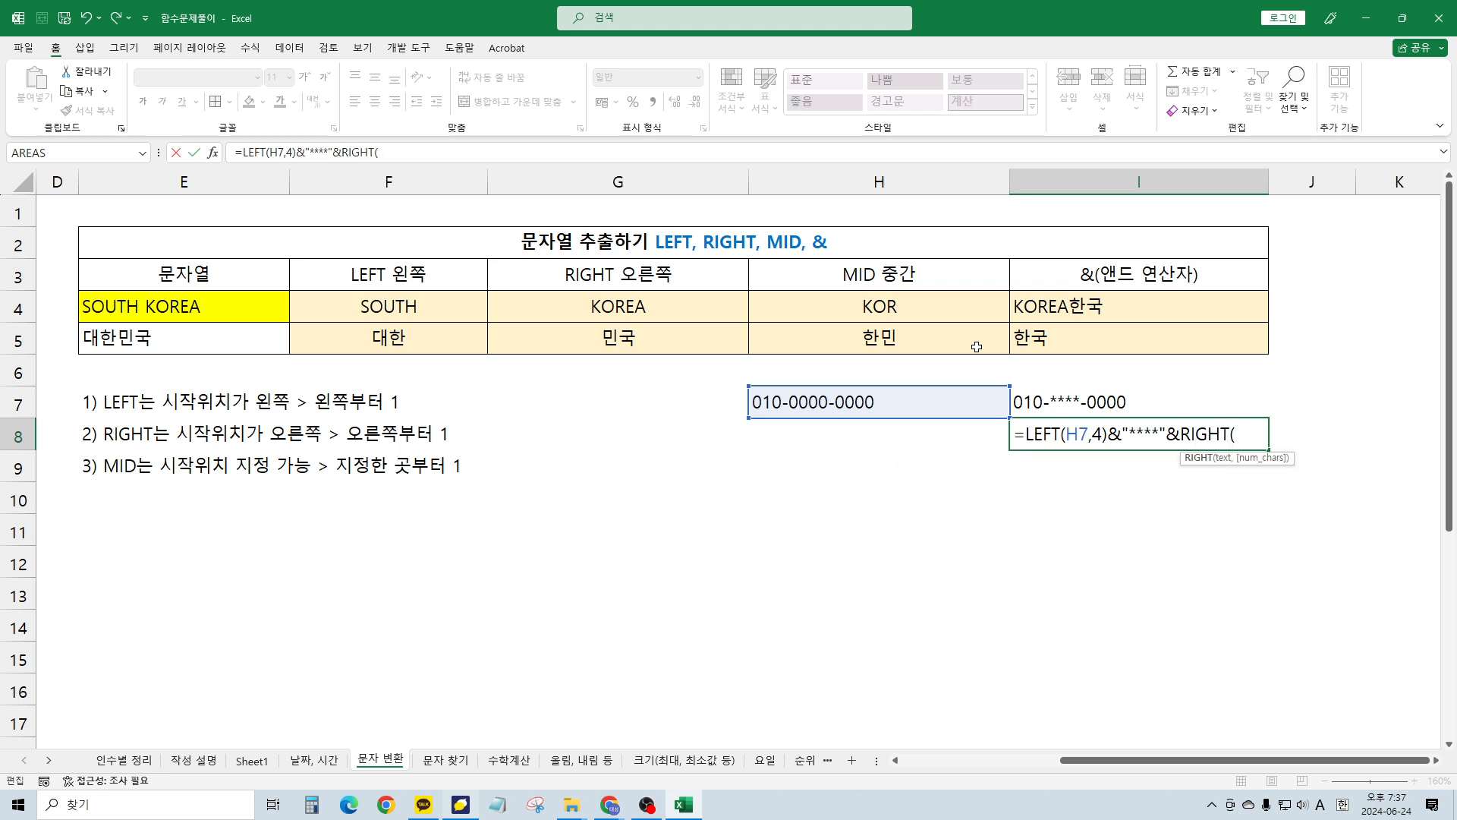
pyautogui.press('Right')
pyautogui.press('F2')
pyautogui.press('Up')
pyautogui.press('Left')
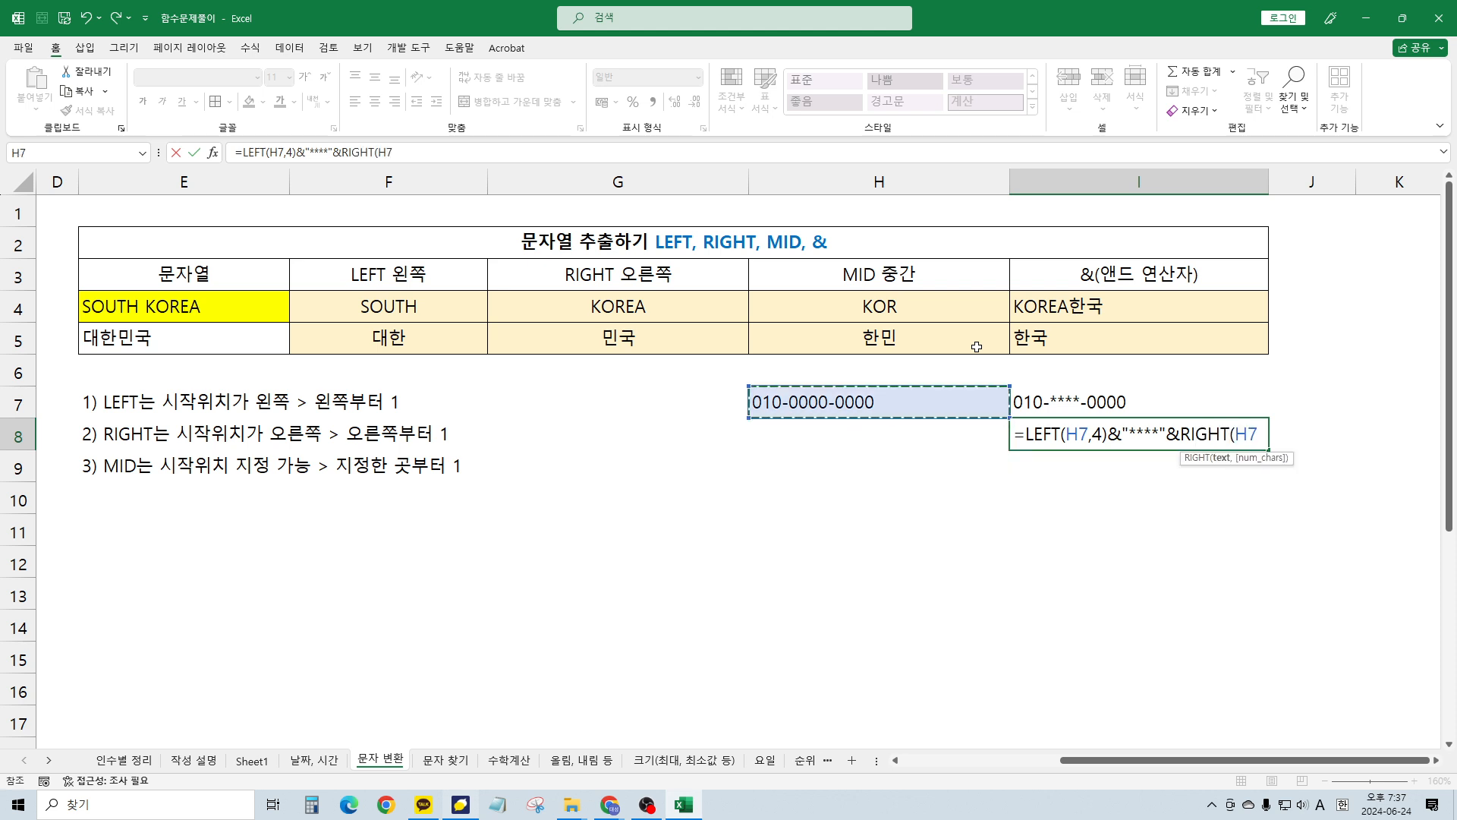
# Finish I8's phone-masking formula with a RIGHT count of 5, then re-check it
pyautogui.write(',5')
pyautogui.press('Return')
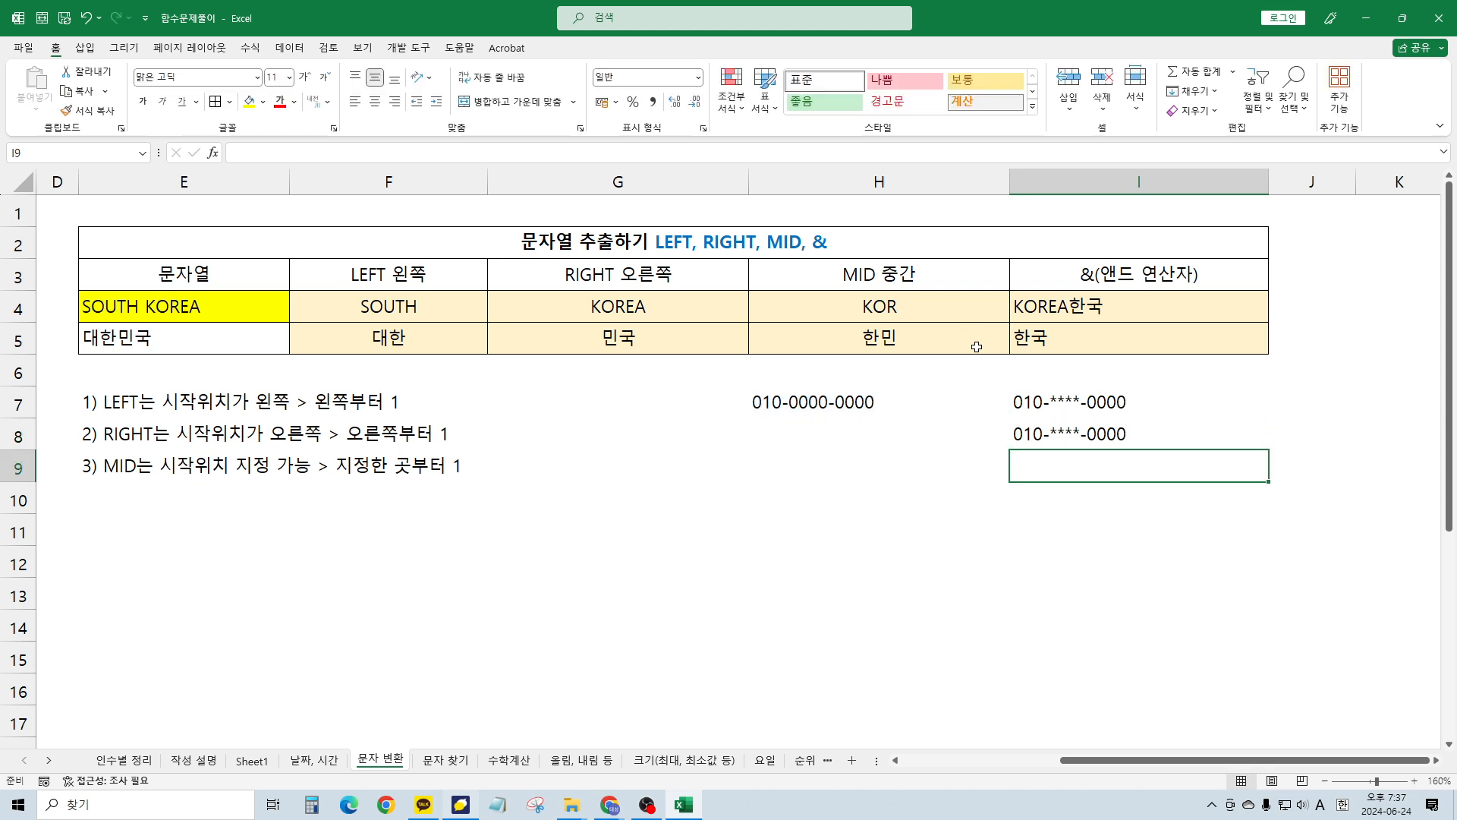
pyautogui.press('Up')
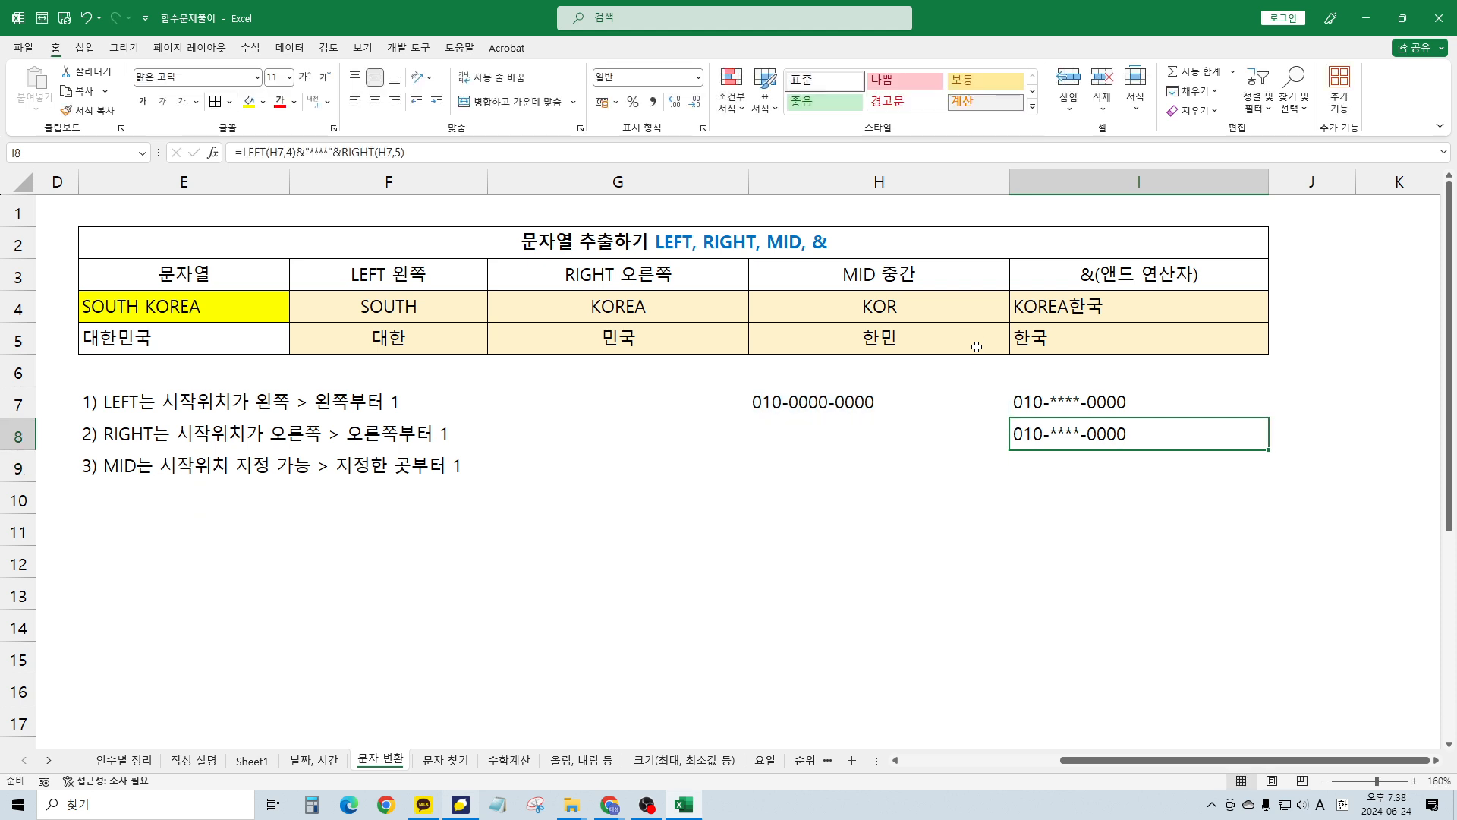
pyautogui.press('F2')
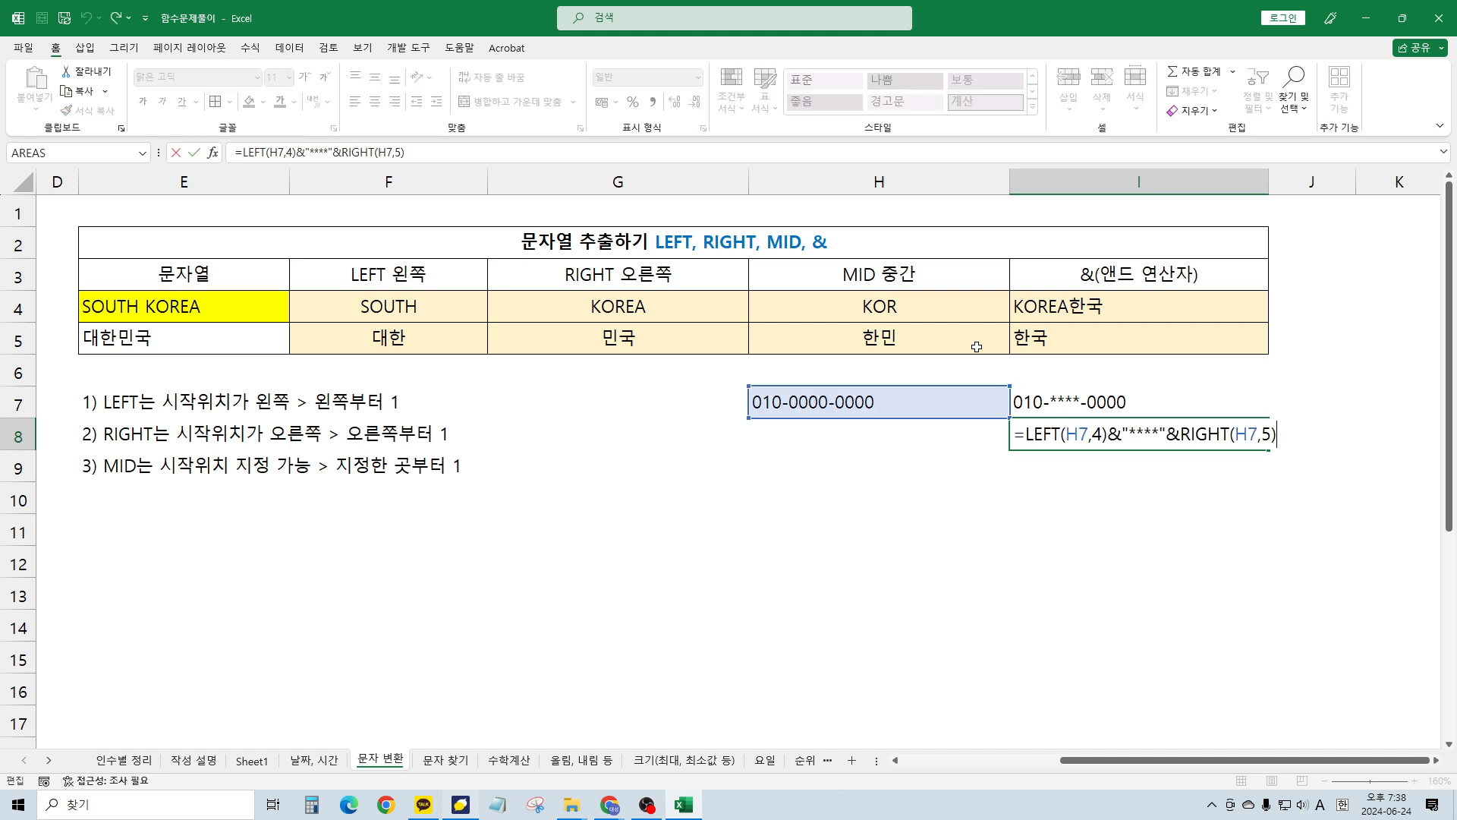
pyautogui.press('Return')
pyautogui.press('Up')
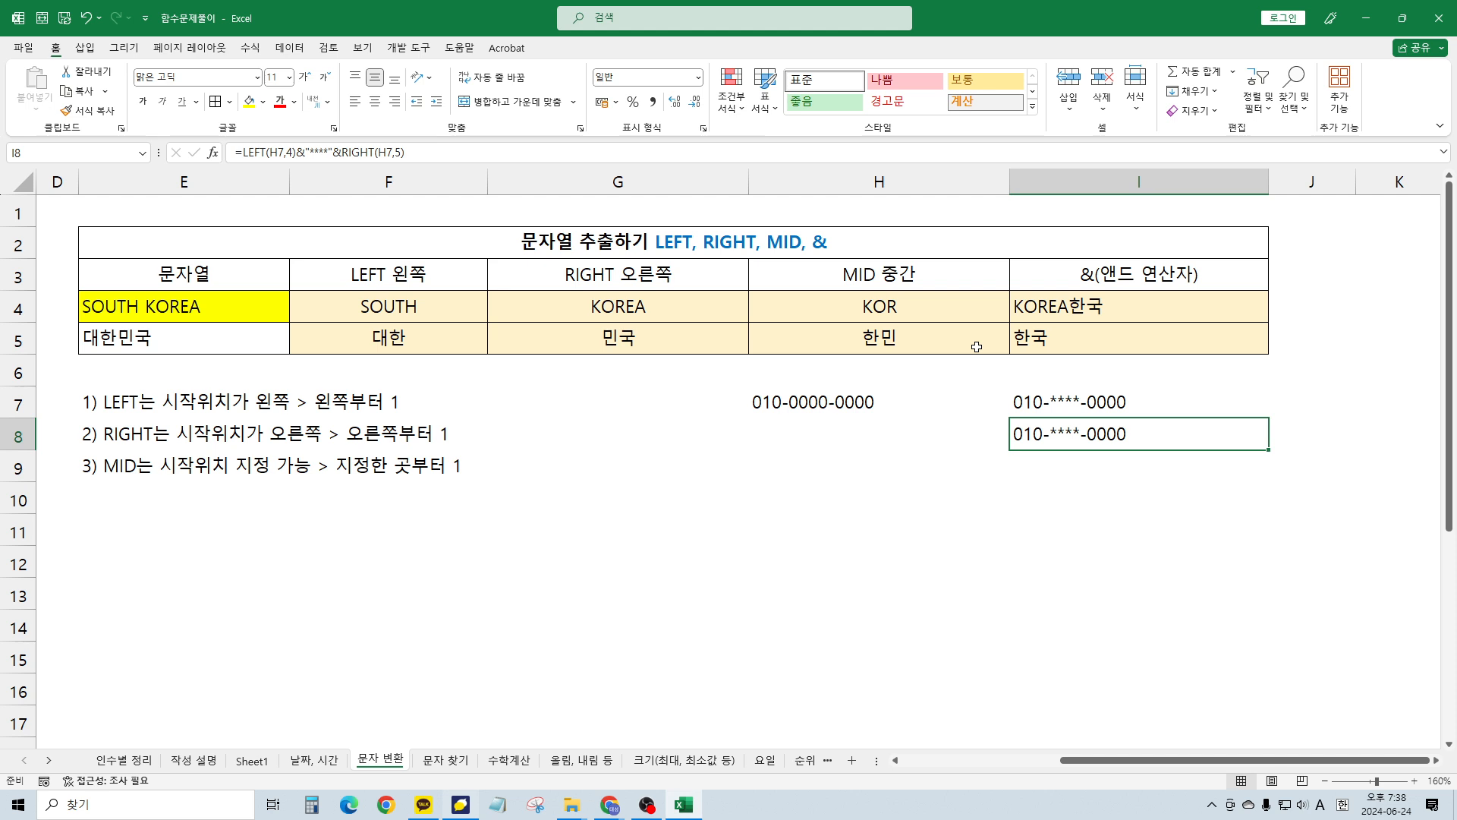
# Revise I8 to =LEFT(H7,3)&"-****-"&RIGHT(H7,4), still showing 010-****-0000
pyautogui.press('F2')
pyautogui.click(1095, 436)
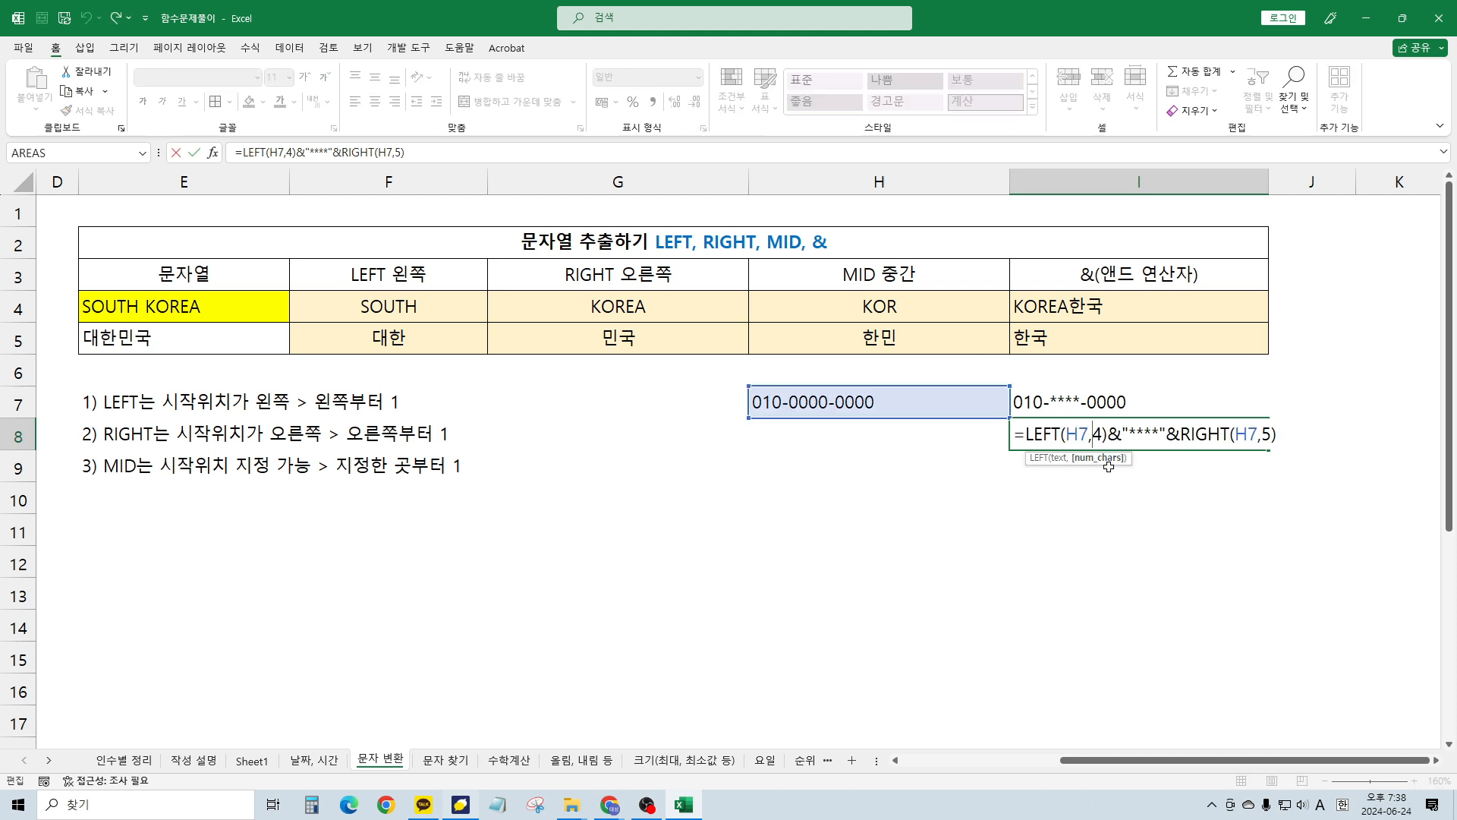
pyautogui.press('Delete')
pyautogui.write('3')
pyautogui.click(1129, 438)
pyautogui.write('-')
pyautogui.press('Right')
pyautogui.press('Right')
pyautogui.press('Right')
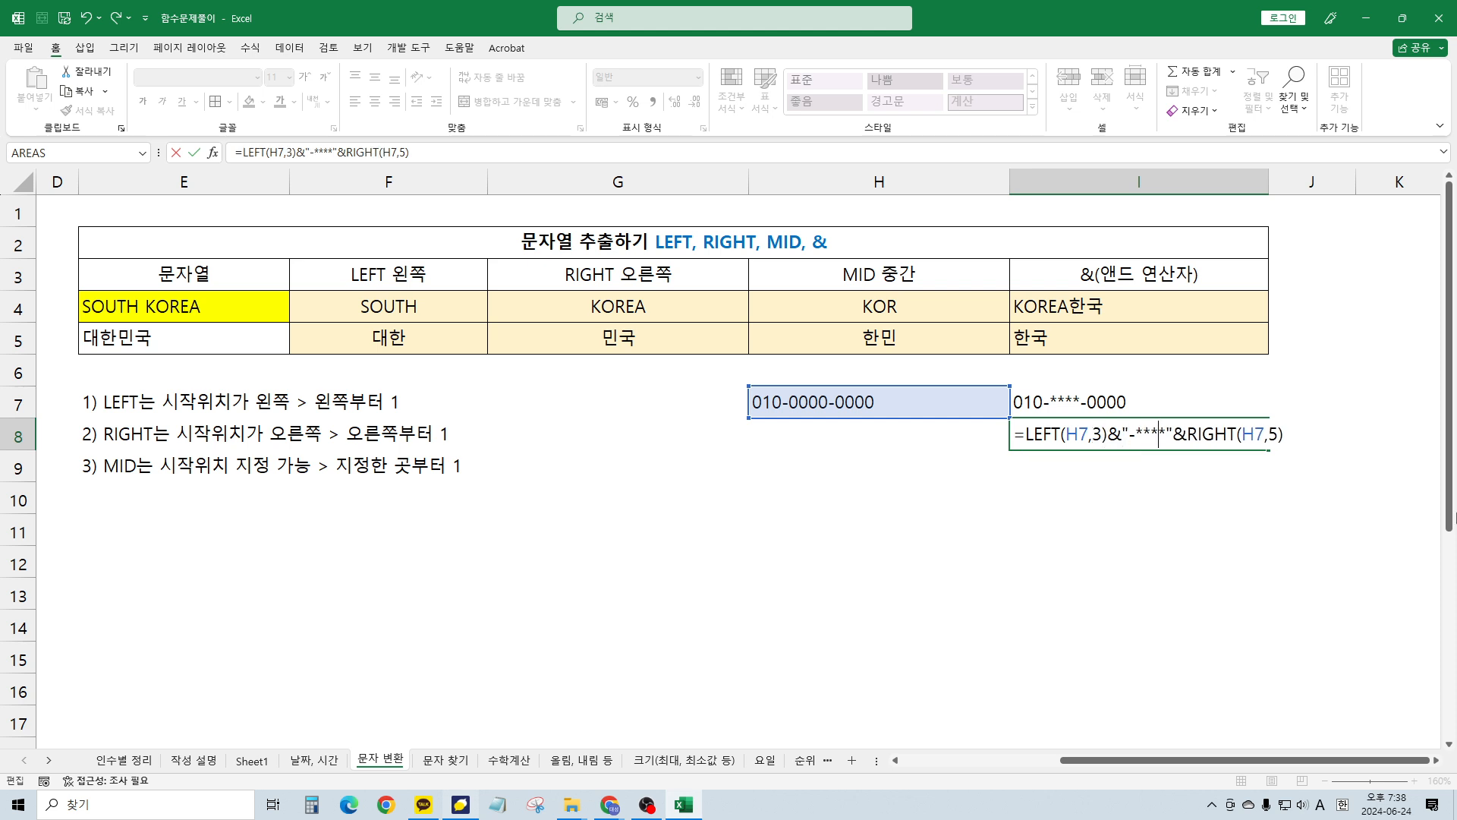
pyautogui.press('Right')
pyautogui.write('-')
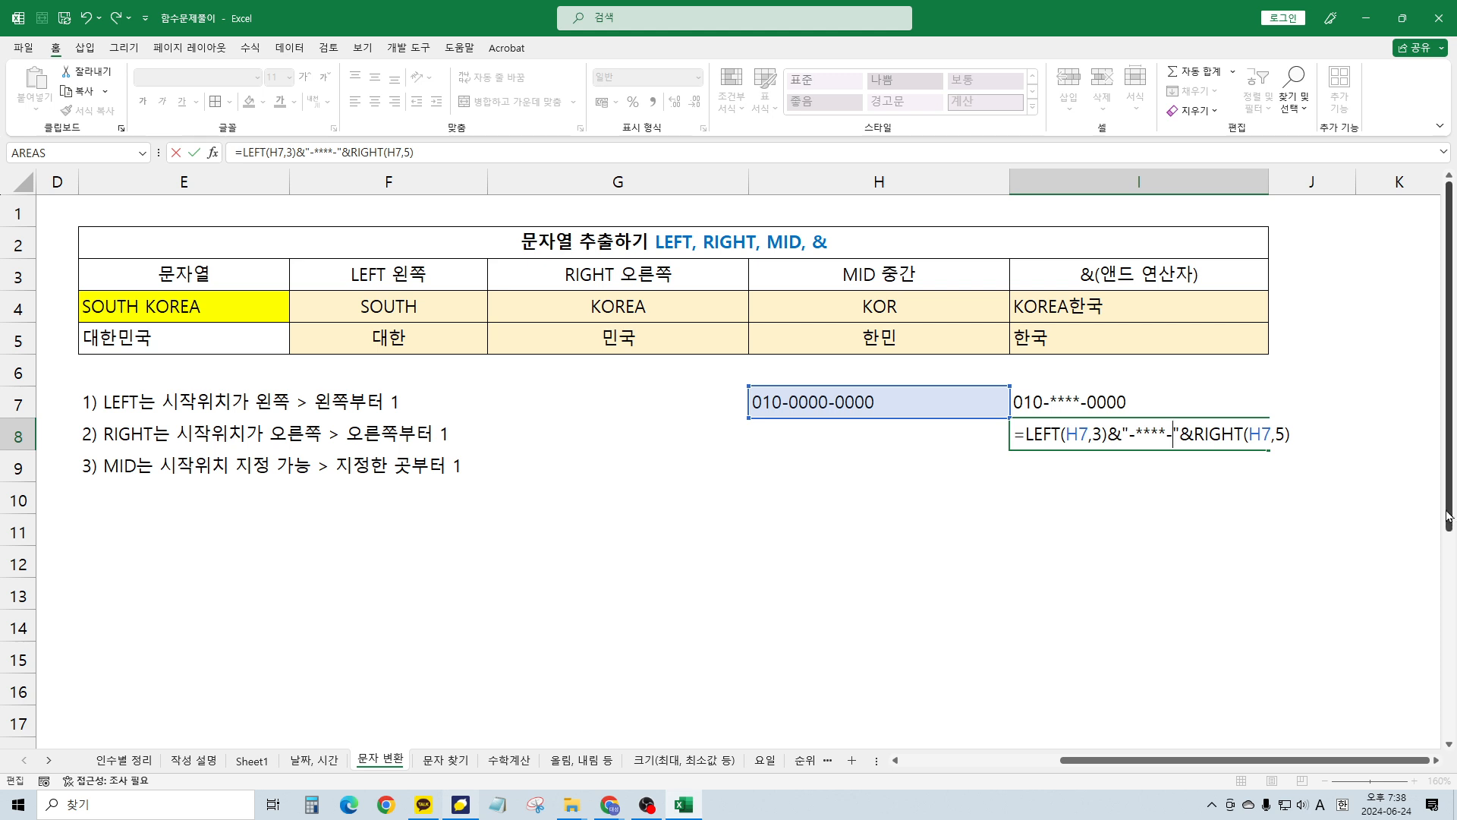
pyautogui.click(1276, 434)
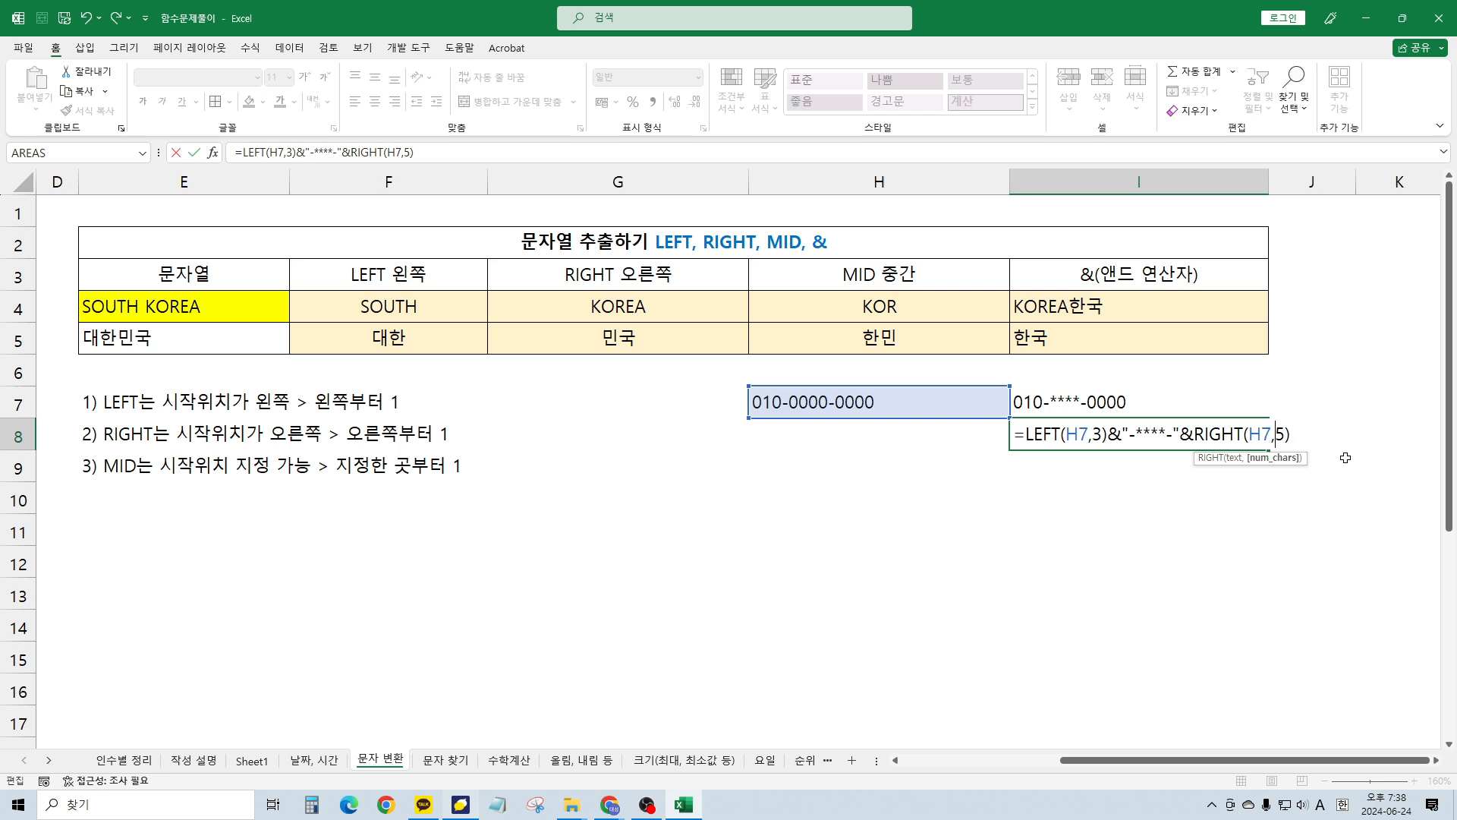
pyautogui.press('Delete')
pyautogui.write('4')
pyautogui.press('Return')
pyautogui.press('Up')
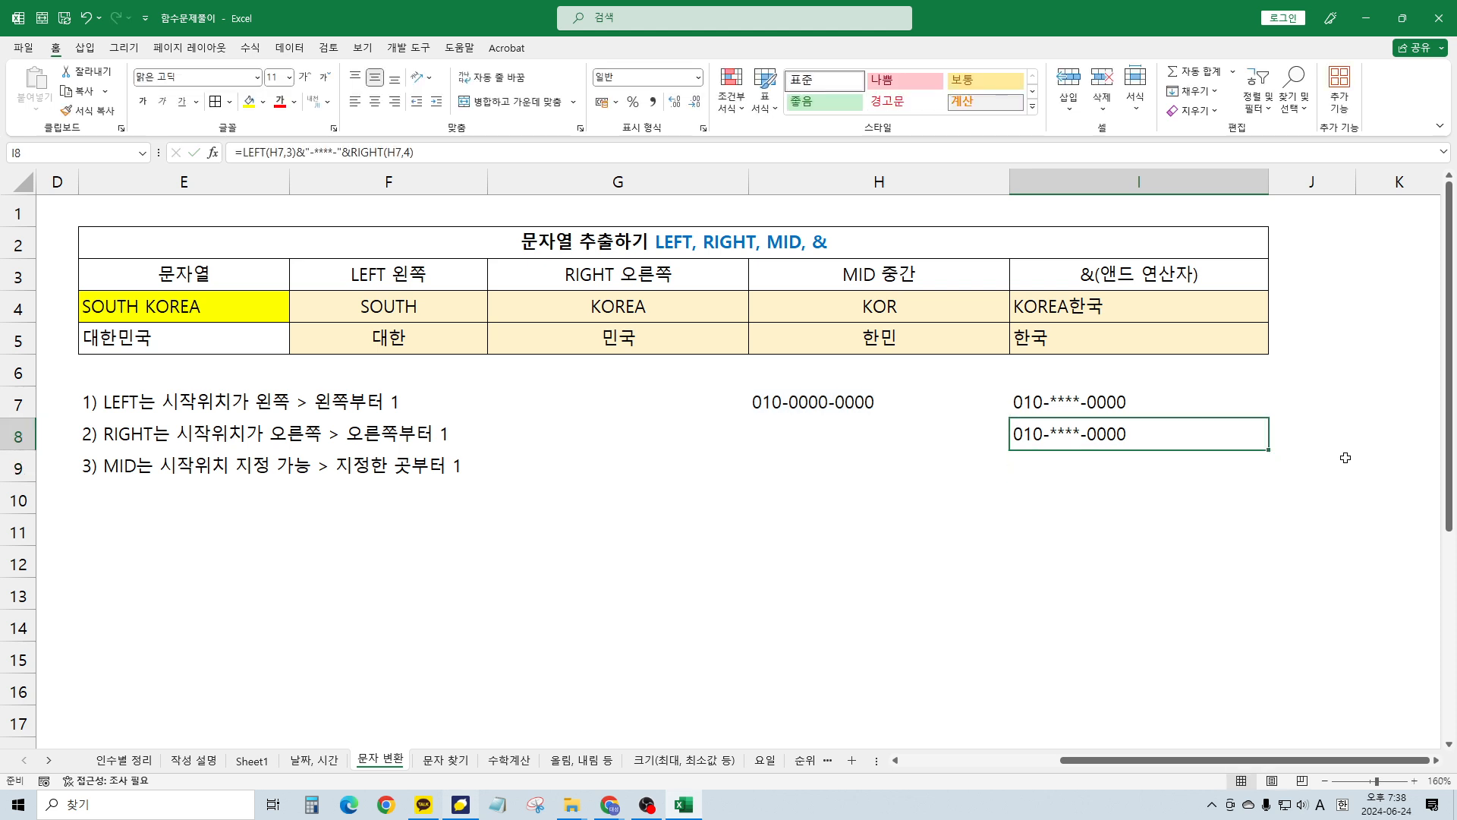
# Clear the phone example from I8, H7 and I7
pyautogui.press('Delete')
pyautogui.press('Left')
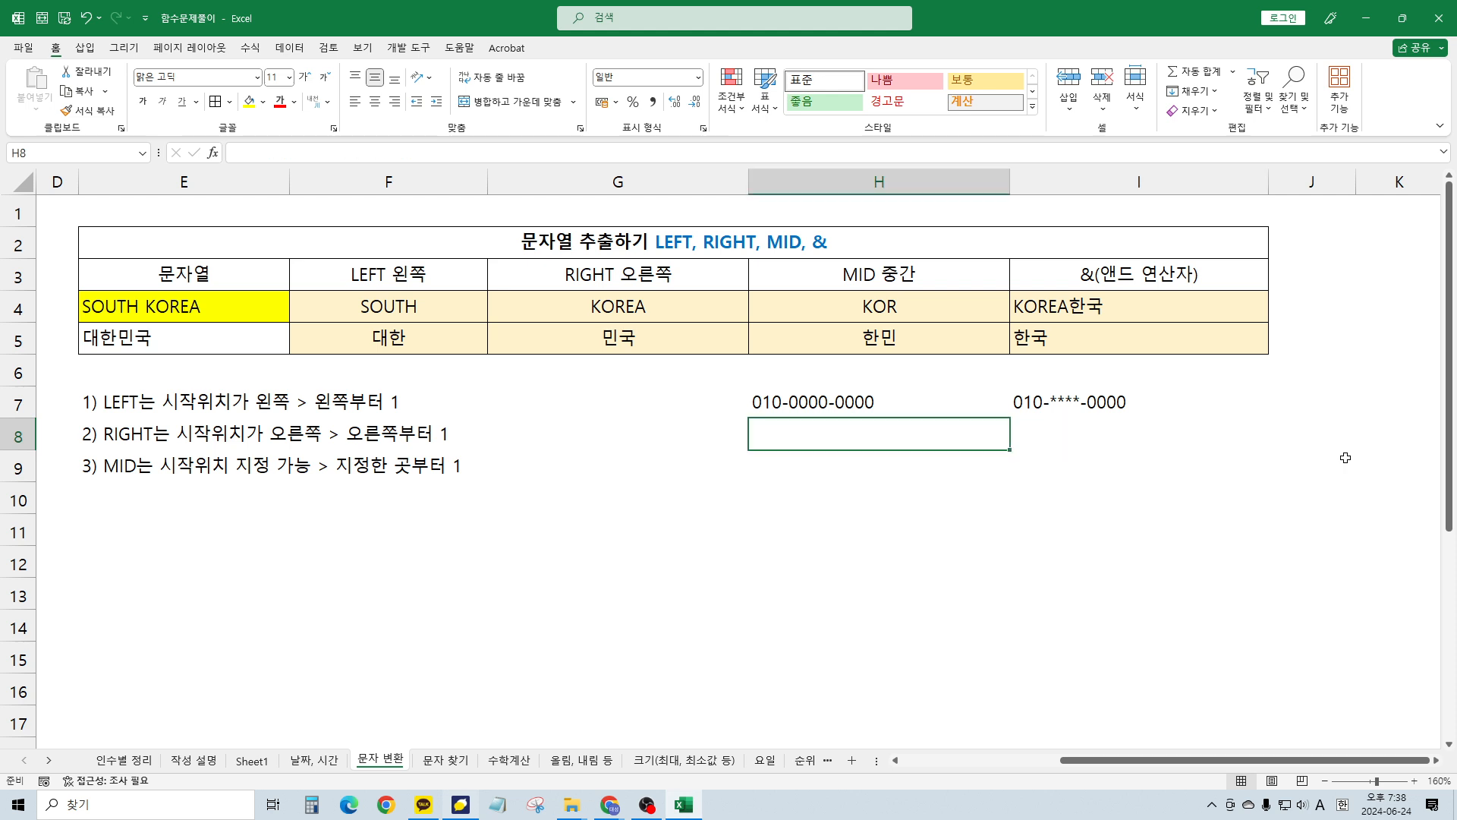
pyautogui.press('Up')
pyautogui.press('Delete')
pyautogui.press('Right')
pyautogui.press('Delete')
pyautogui.press('Left')
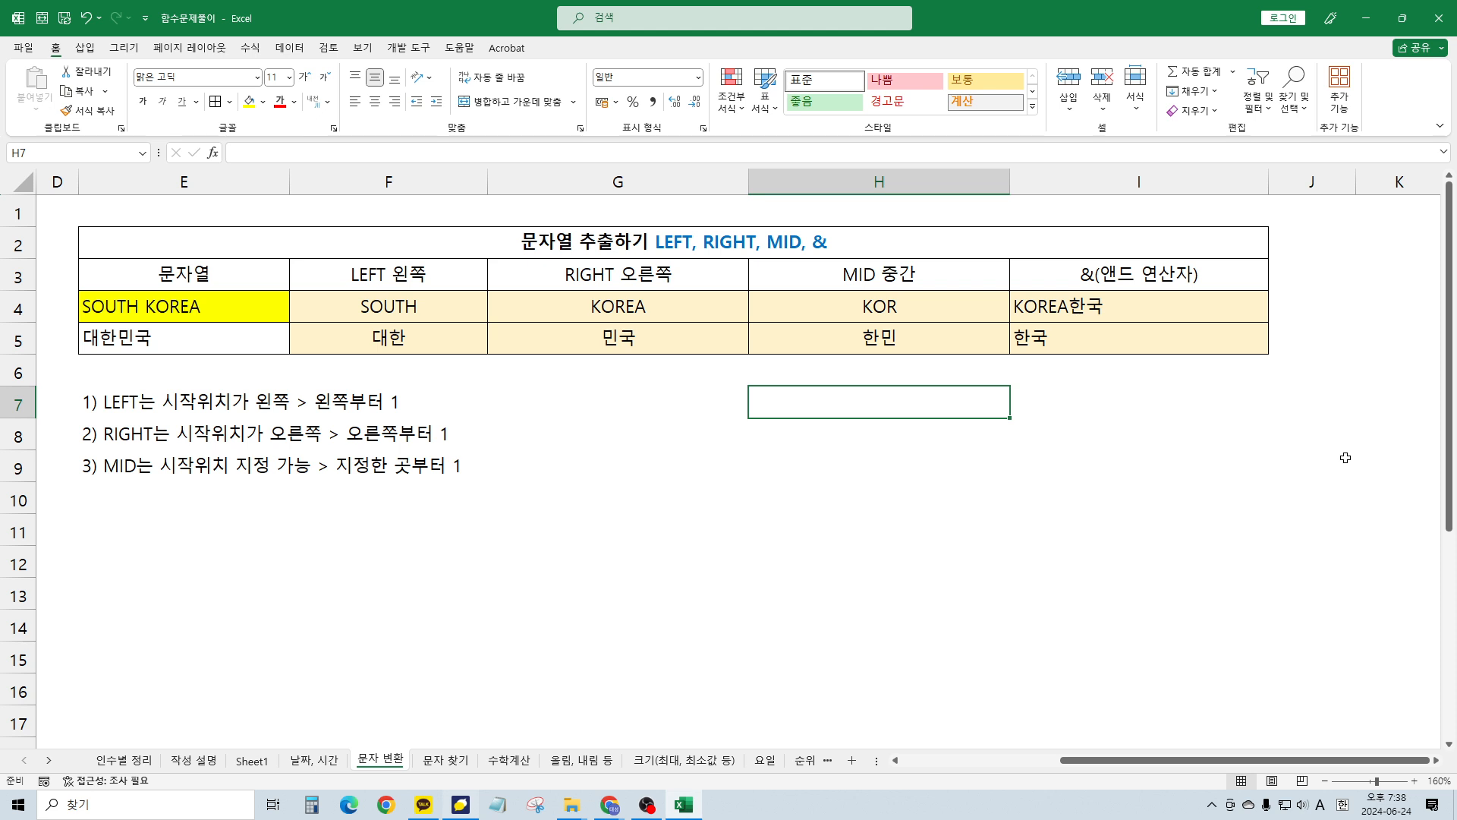
# Enter a three-character Korean name in H7 and its middle-masked version in I7
pyautogui.write('WKD')
pyautogui.press('BackSpace')
pyautogui.press('BackSpace')
pyautogui.press('BackSpace')
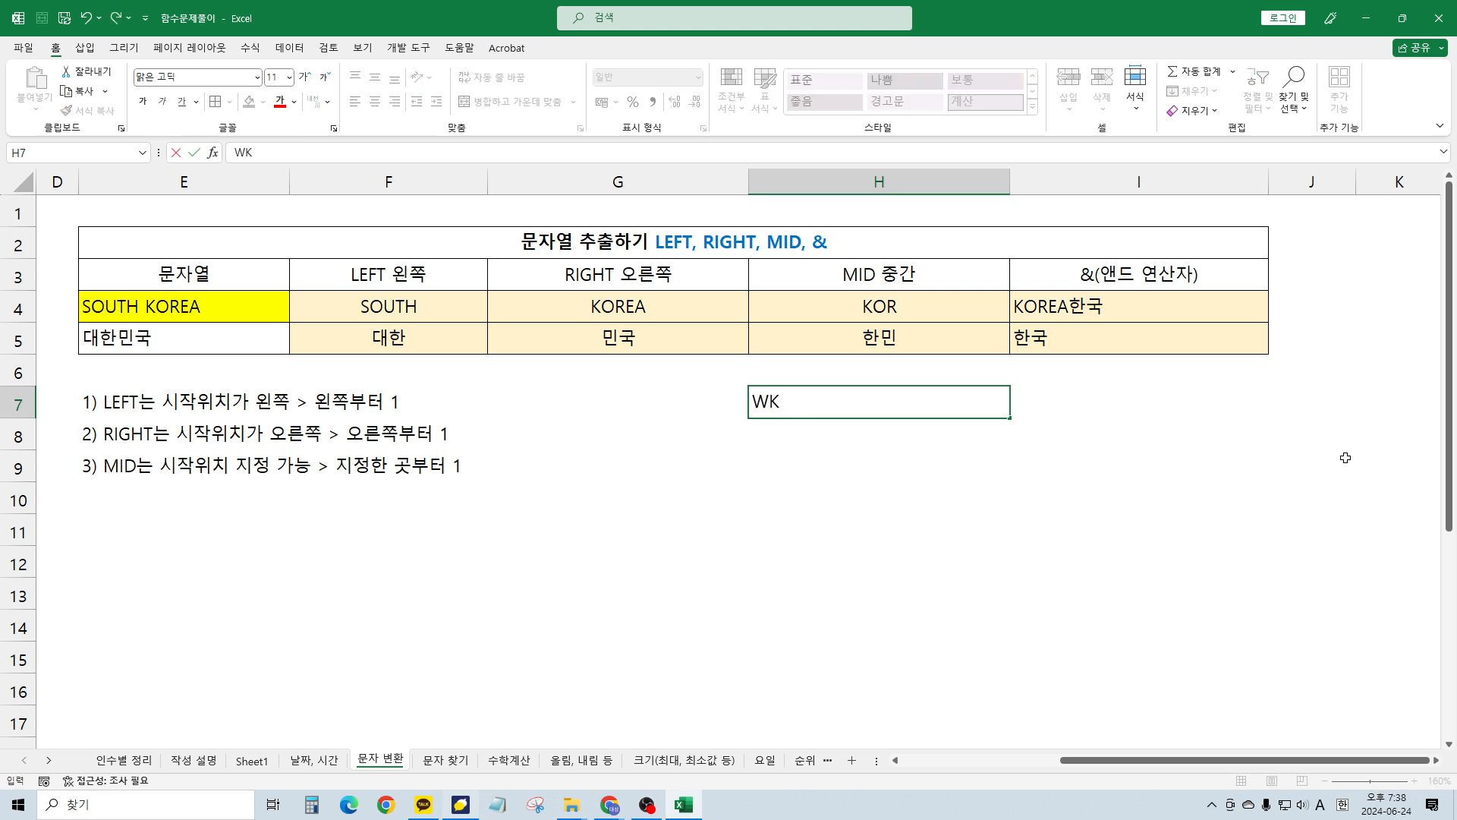
pyautogui.press('Hangul')
pyautogui.press('Tab')
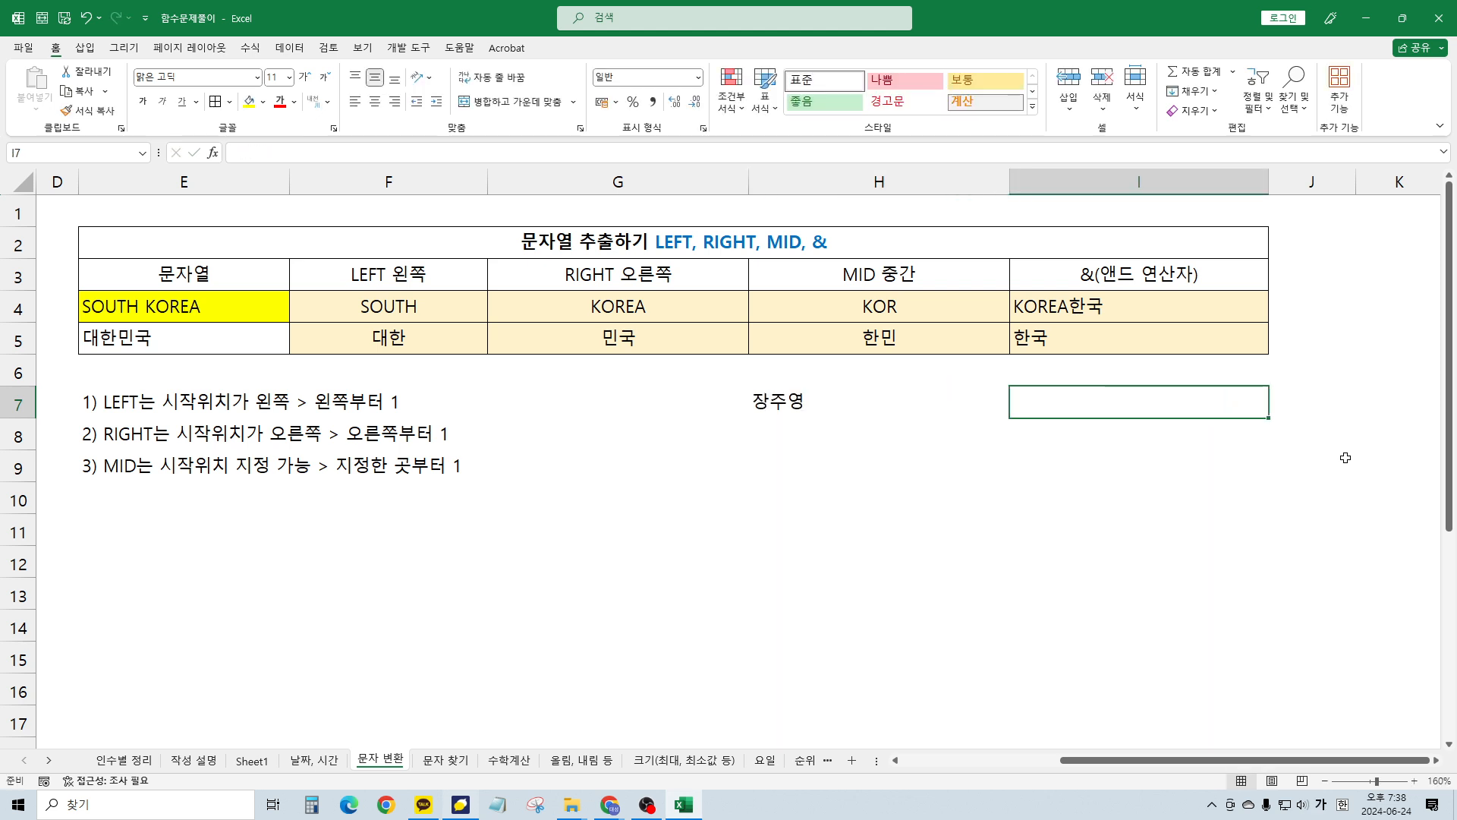
pyautogui.write('장*영')
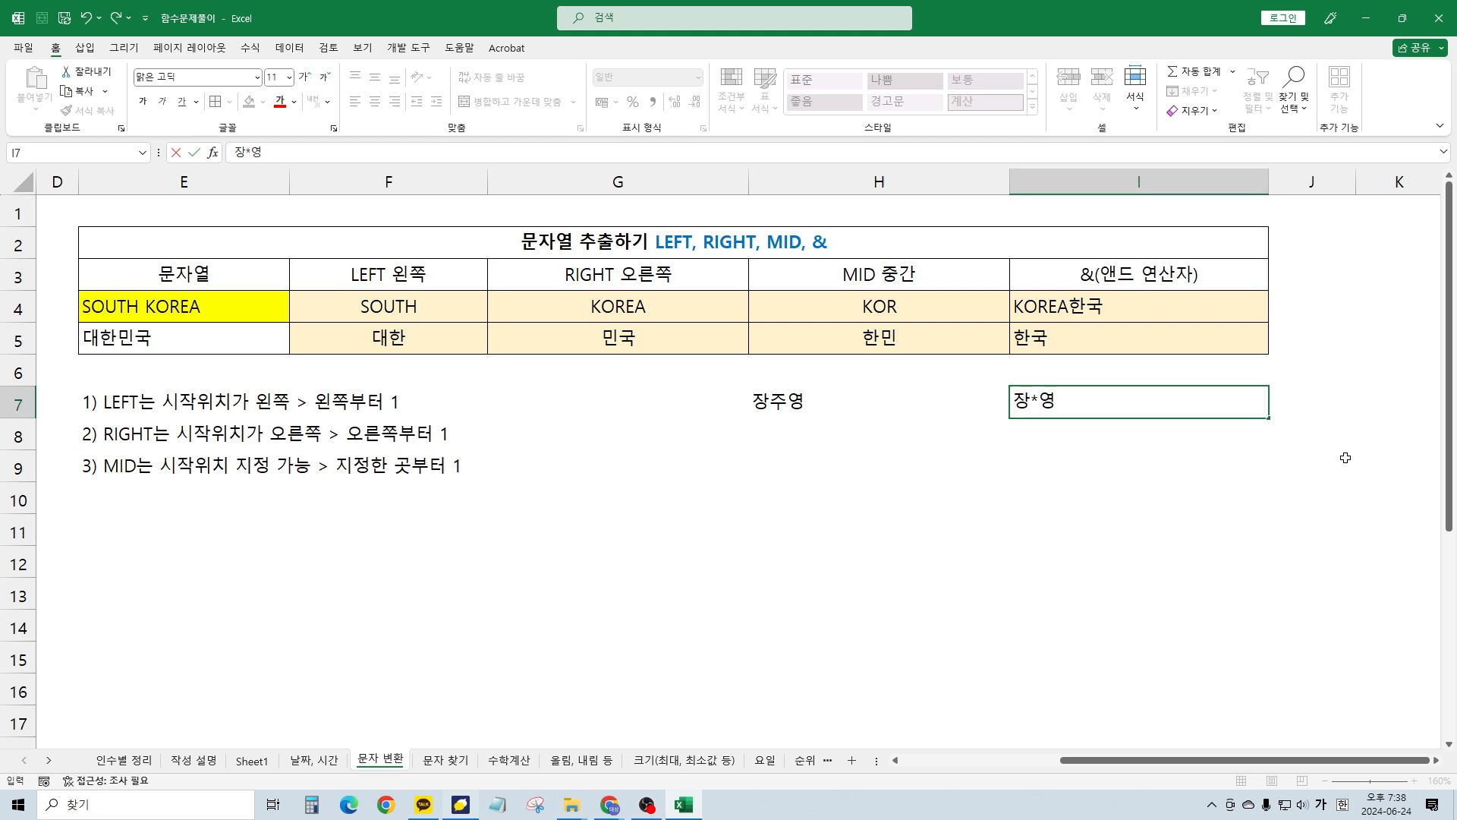
pyautogui.press('Left')
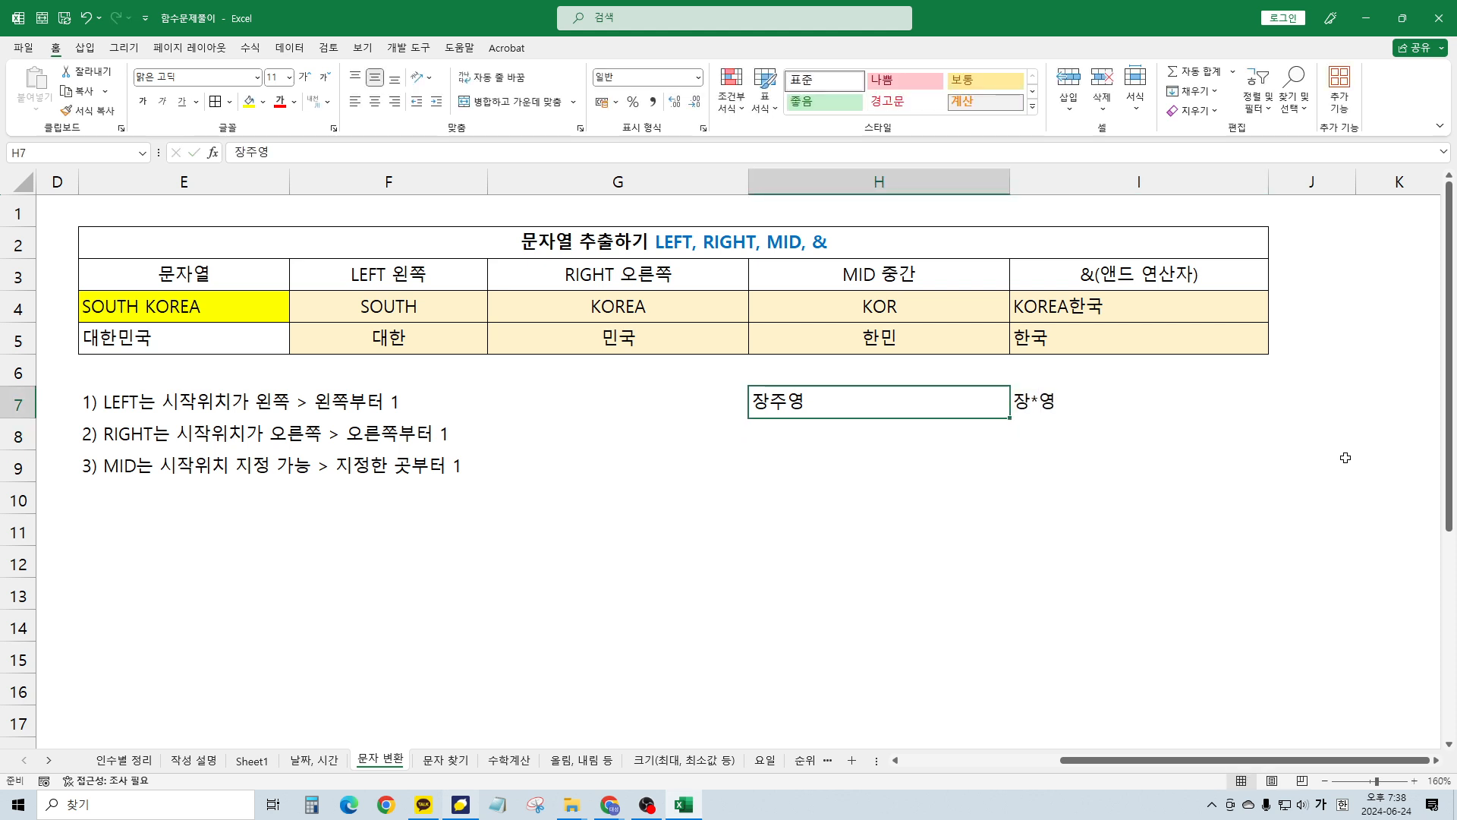
pyautogui.press('Right')
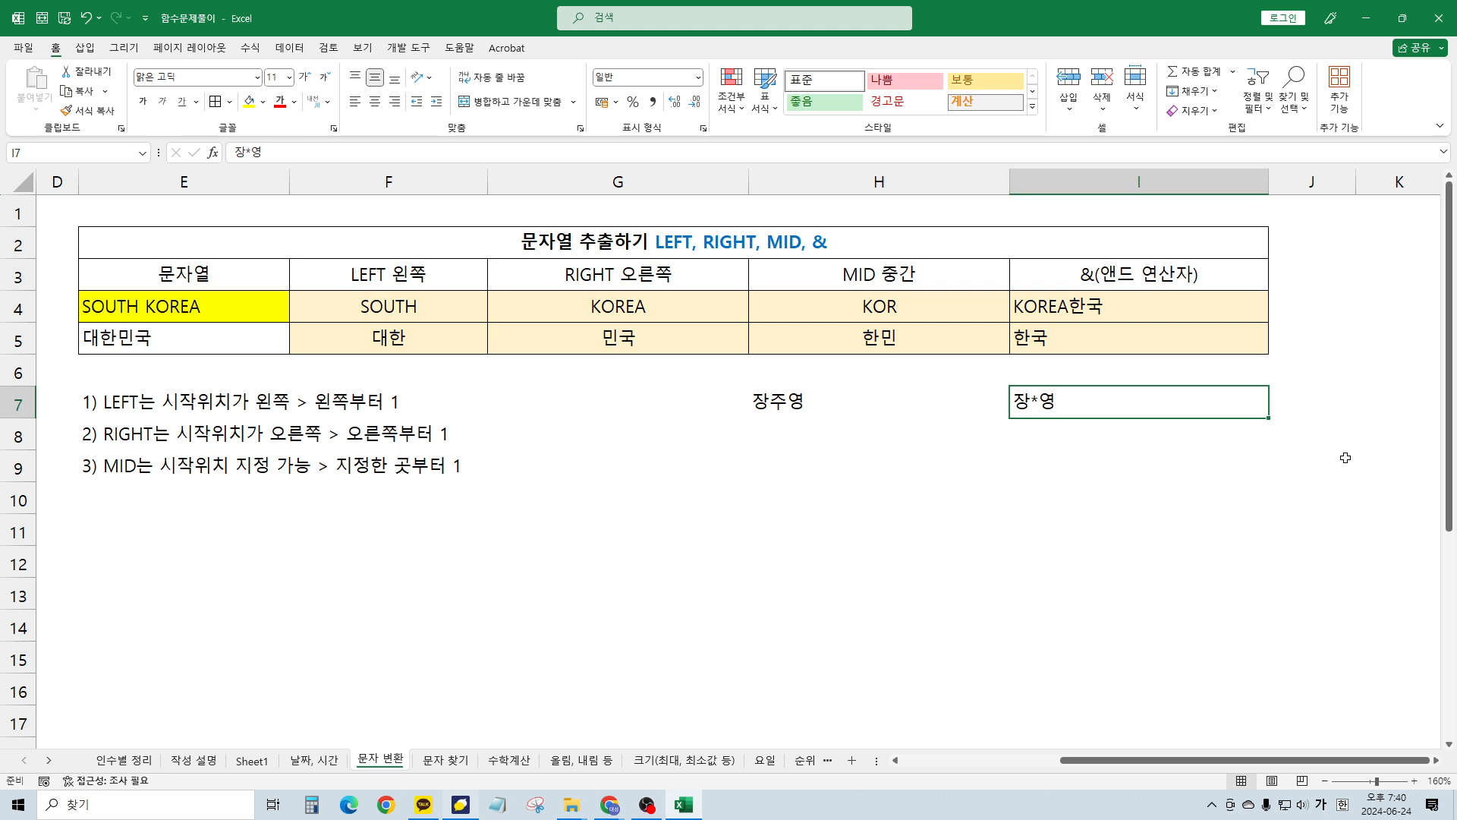
# Replace I7's typed text with =LEFT(H7,1) to show the name's first character
pyautogui.press('Delete')
pyautogui.write('=')
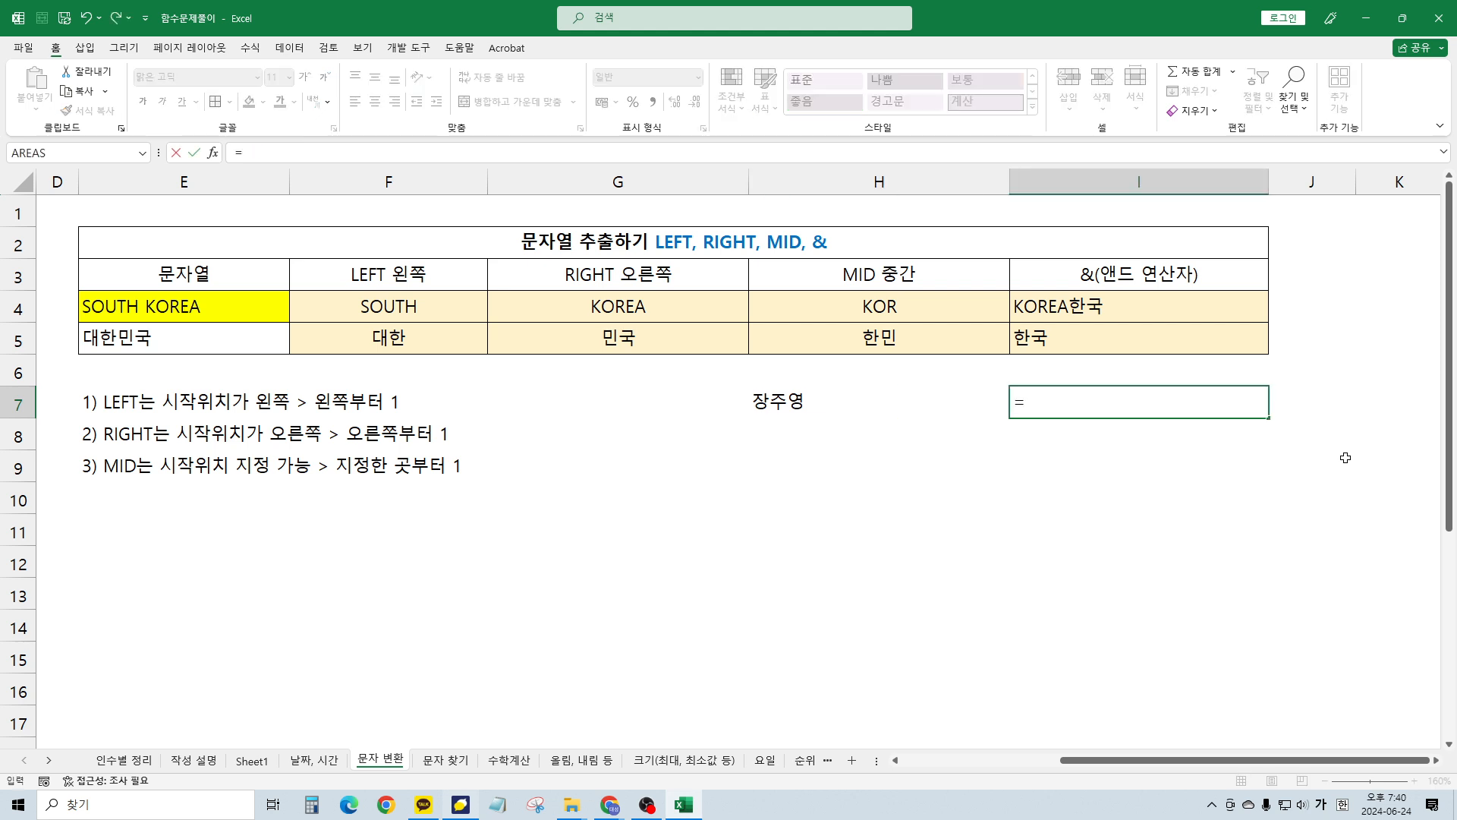
pyautogui.write('ㅣㄷ')
pyautogui.press('Hangul')
pyautogui.press('BackSpace')
pyautogui.press('BackSpace')
pyautogui.write('LEFT(')
pyautogui.press('Left')
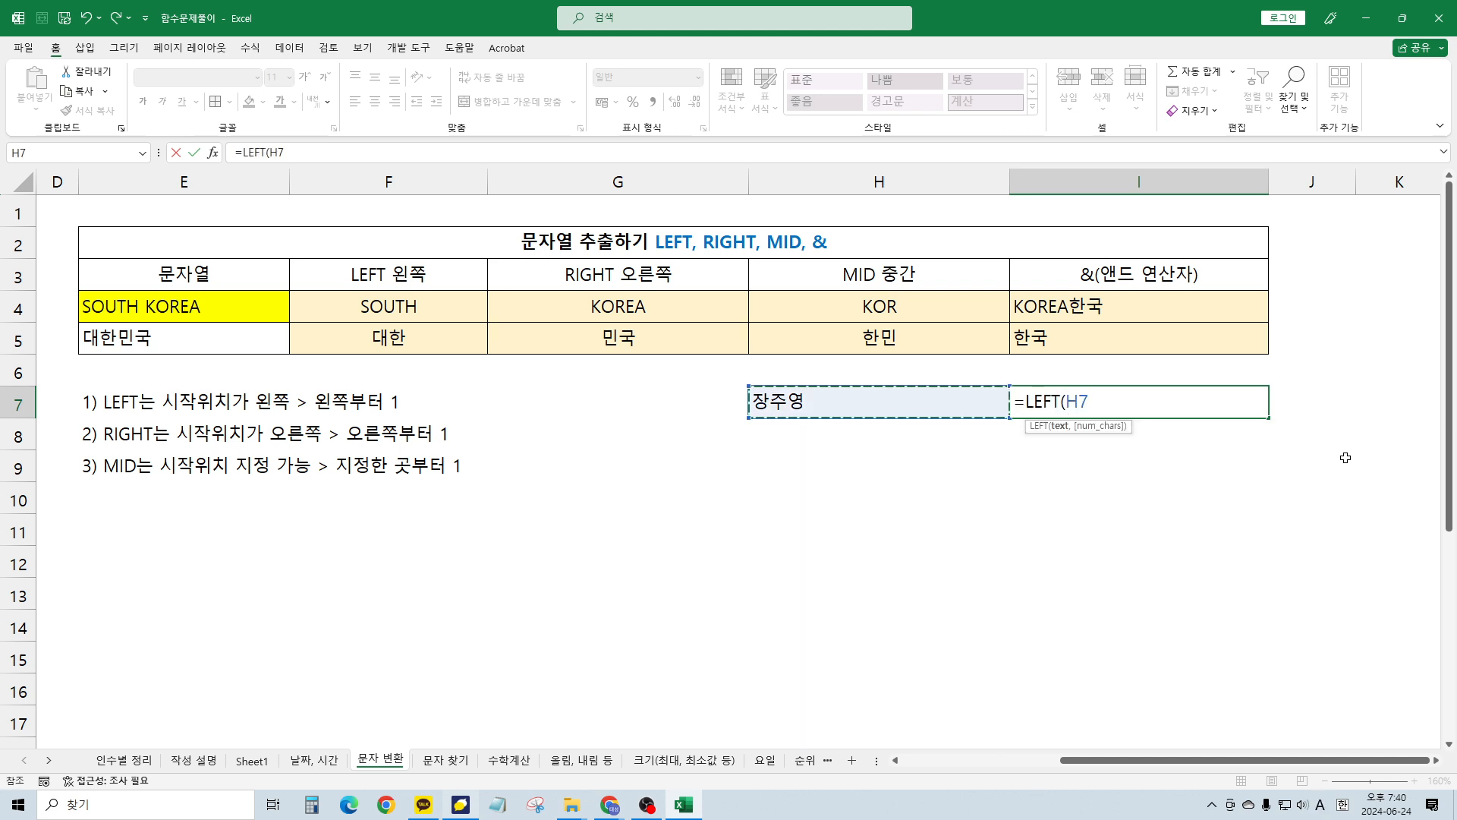
pyautogui.write(',1)')
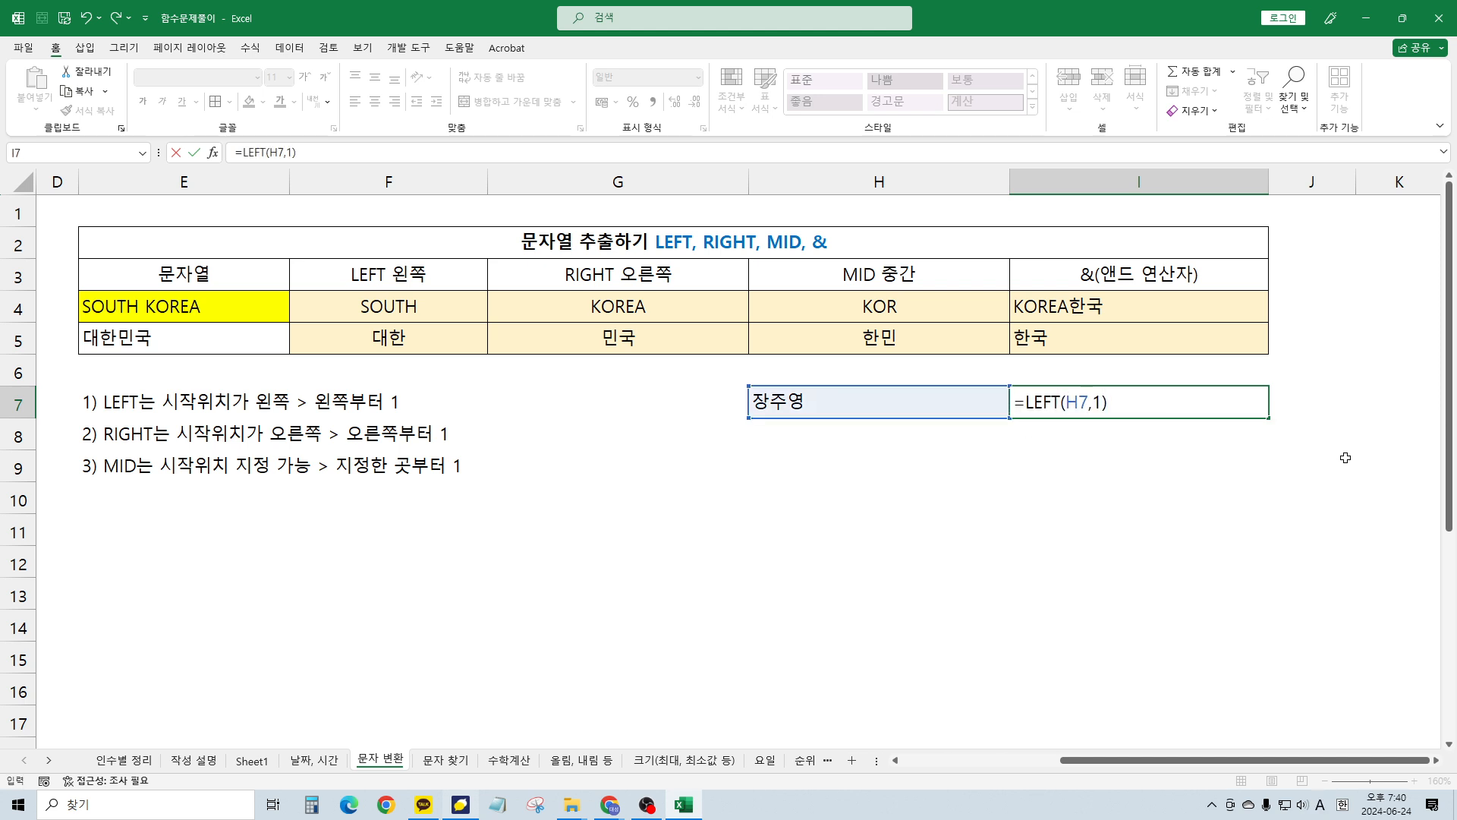
pyautogui.hotkey('ctrl', 'Return')
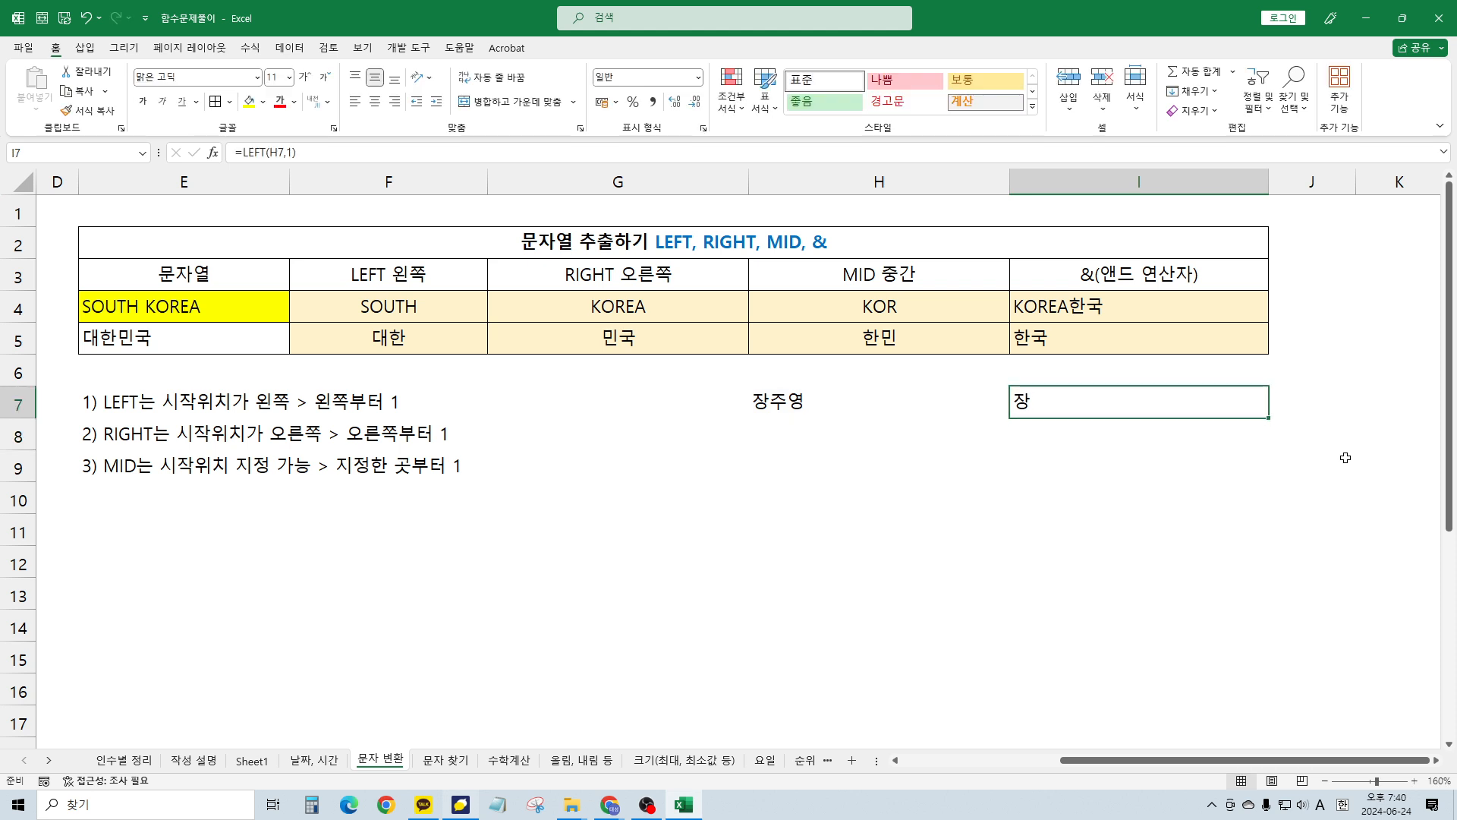
# Extend I7 to =LEFT(H7,1)&"*"&RIGHT(H7) and go to the 문자 찾기 sheet
pyautogui.press('F2')
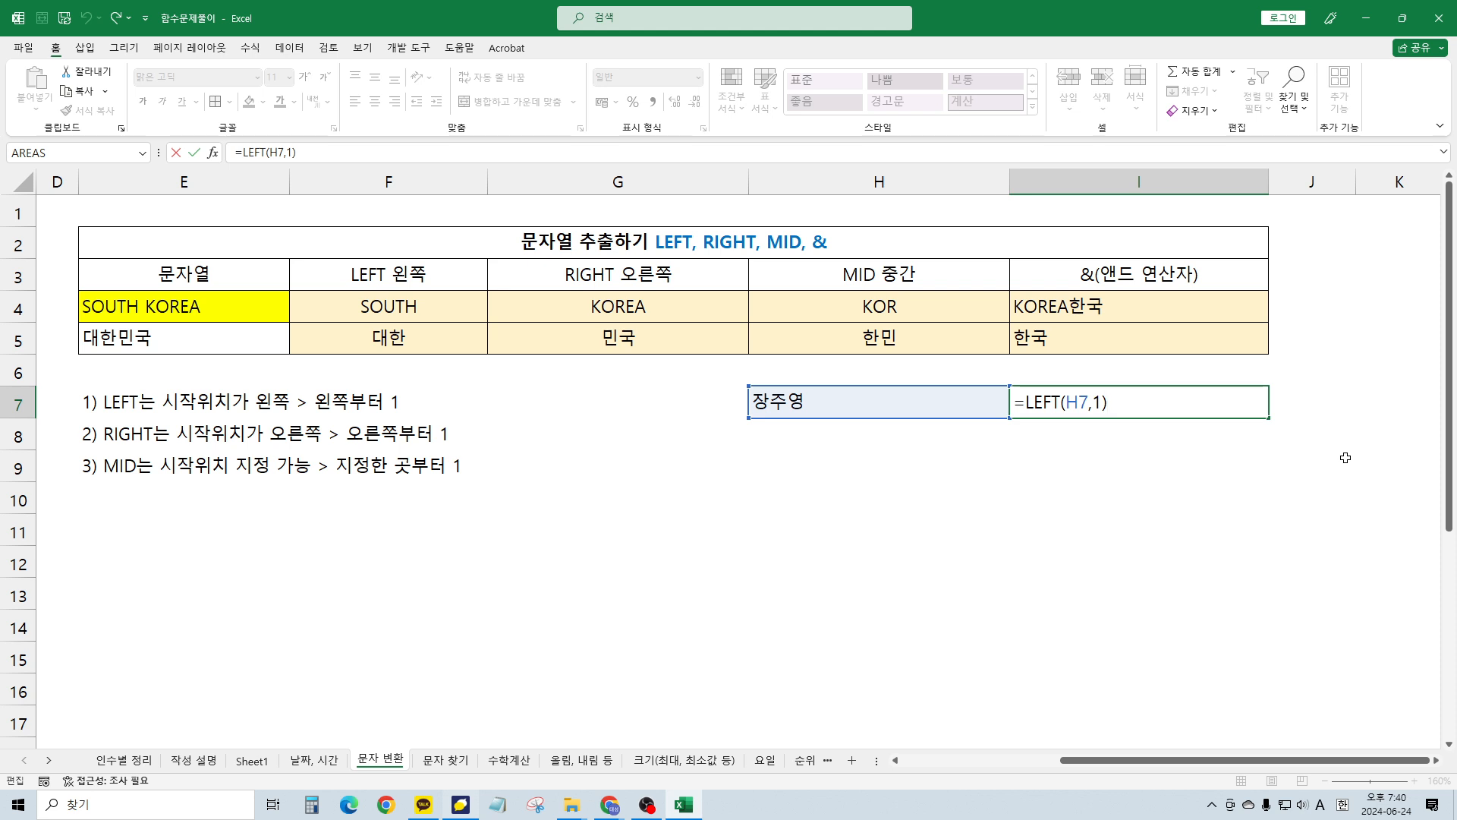
pyautogui.write('&"*"&')
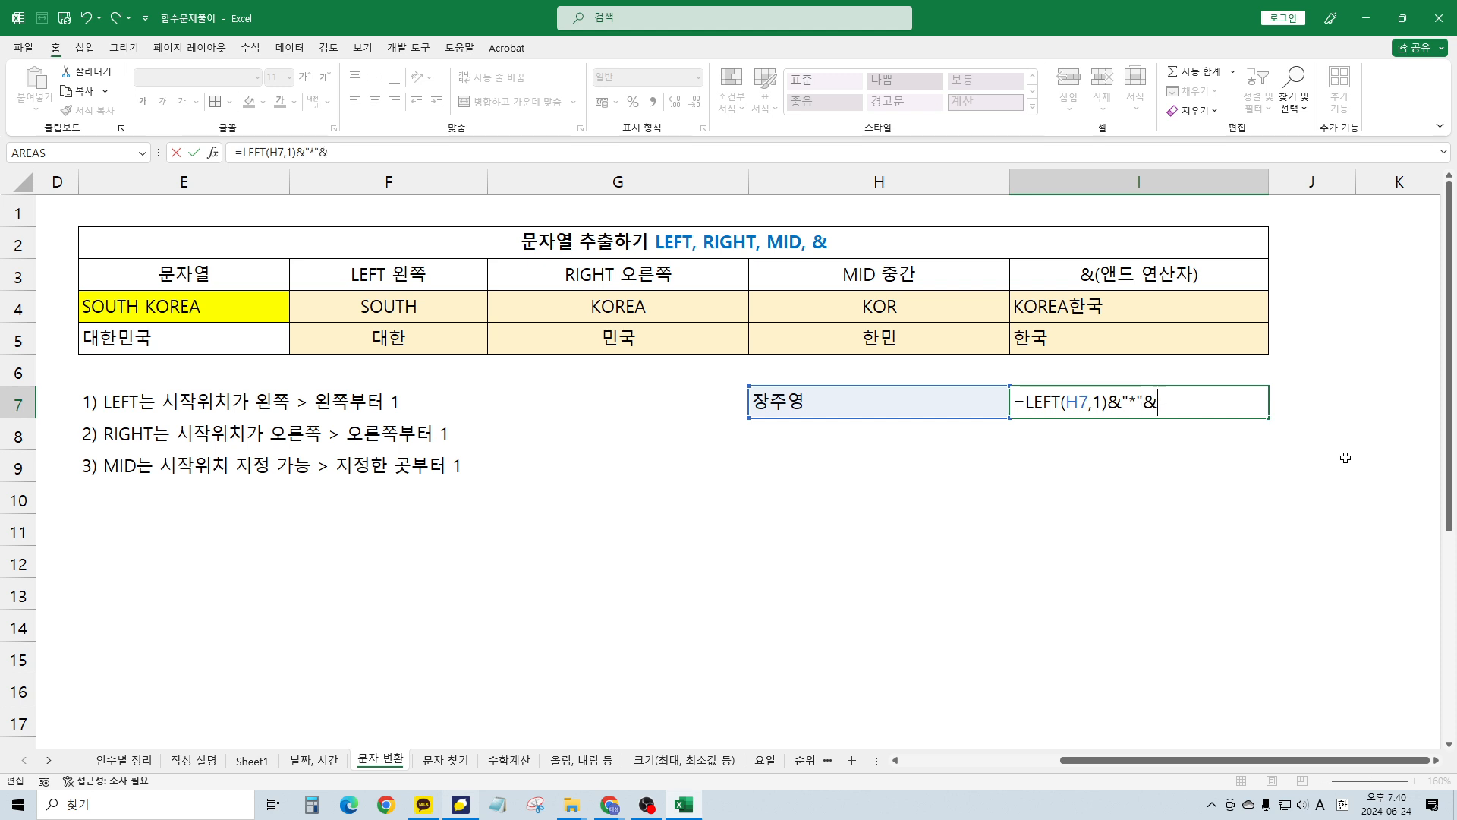
pyautogui.write('RIGHT(')
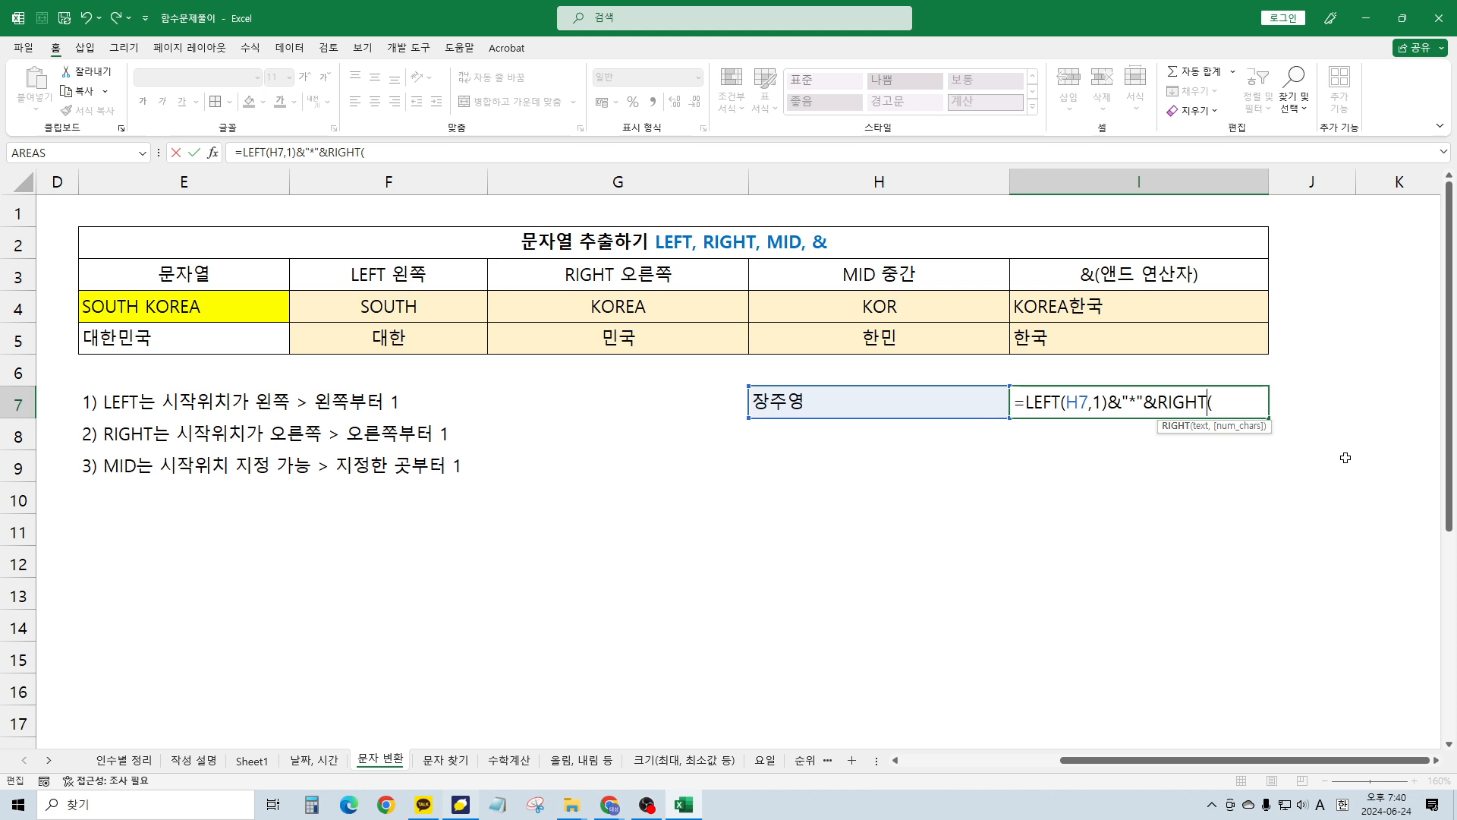
pyautogui.press('Left')
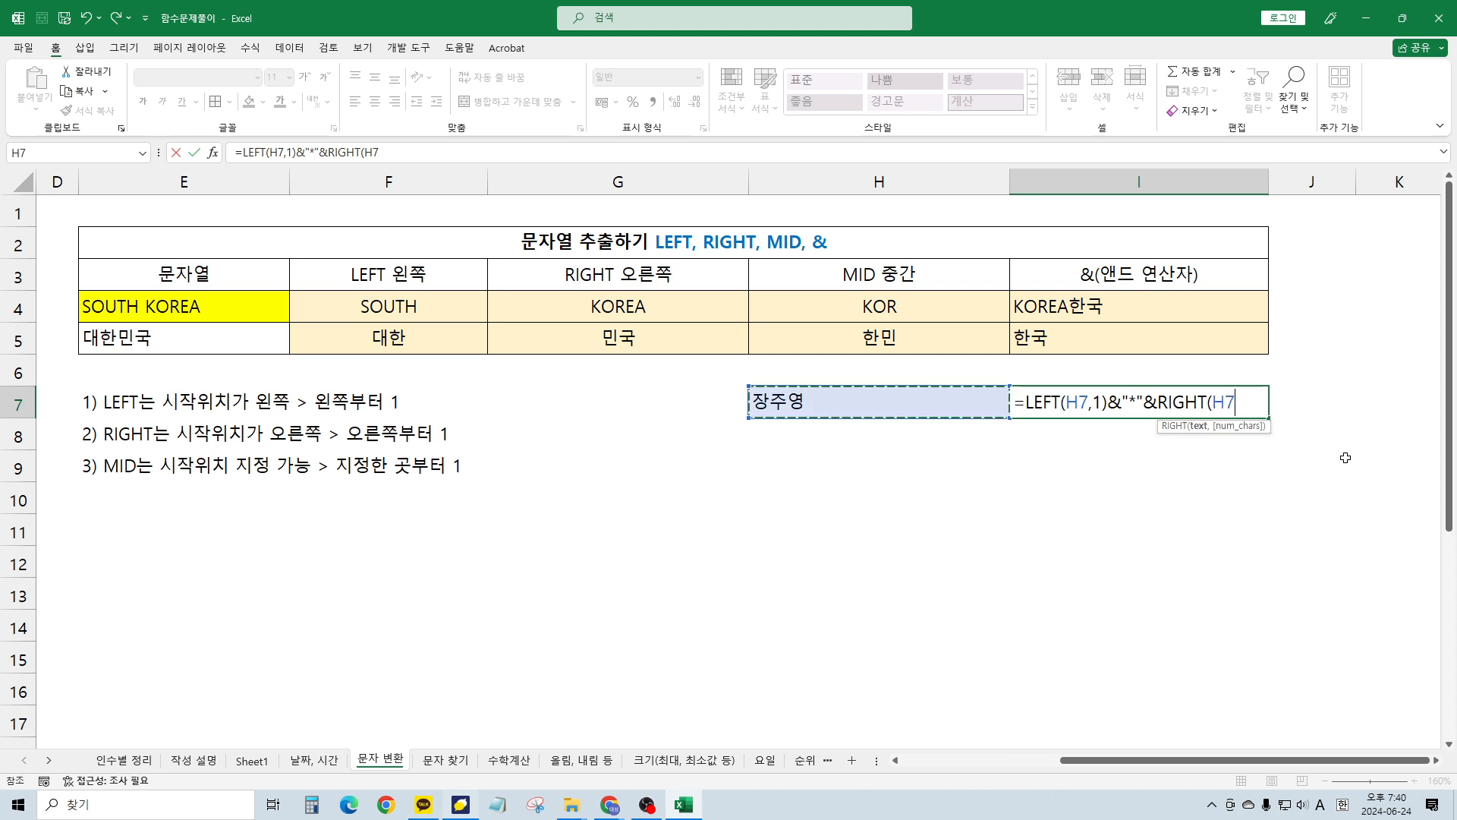
pyautogui.write(')')
pyautogui.press('Return')
pyautogui.press('Up')
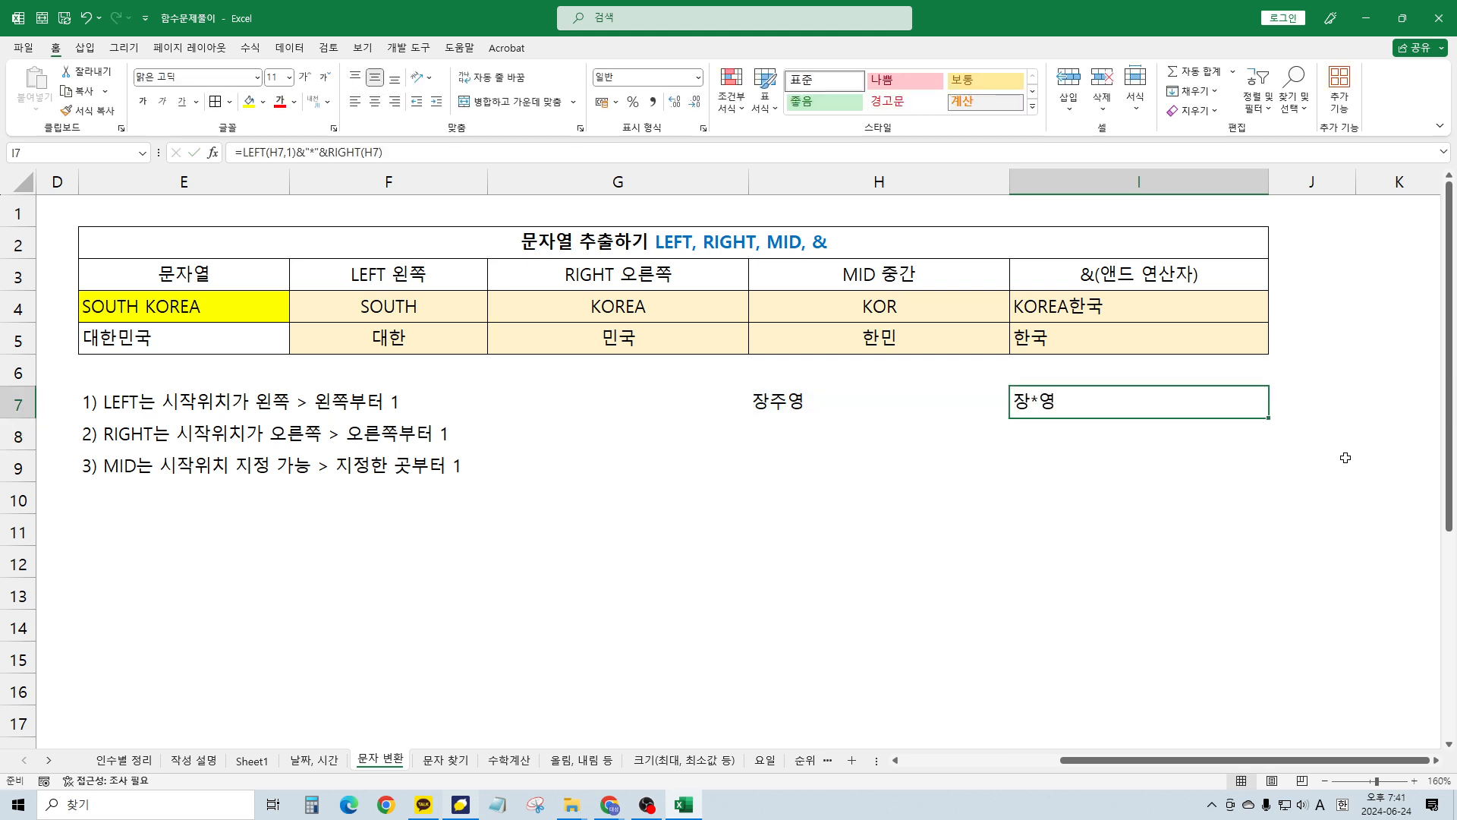
pyautogui.hotkey('ctrl', 'pagedown')
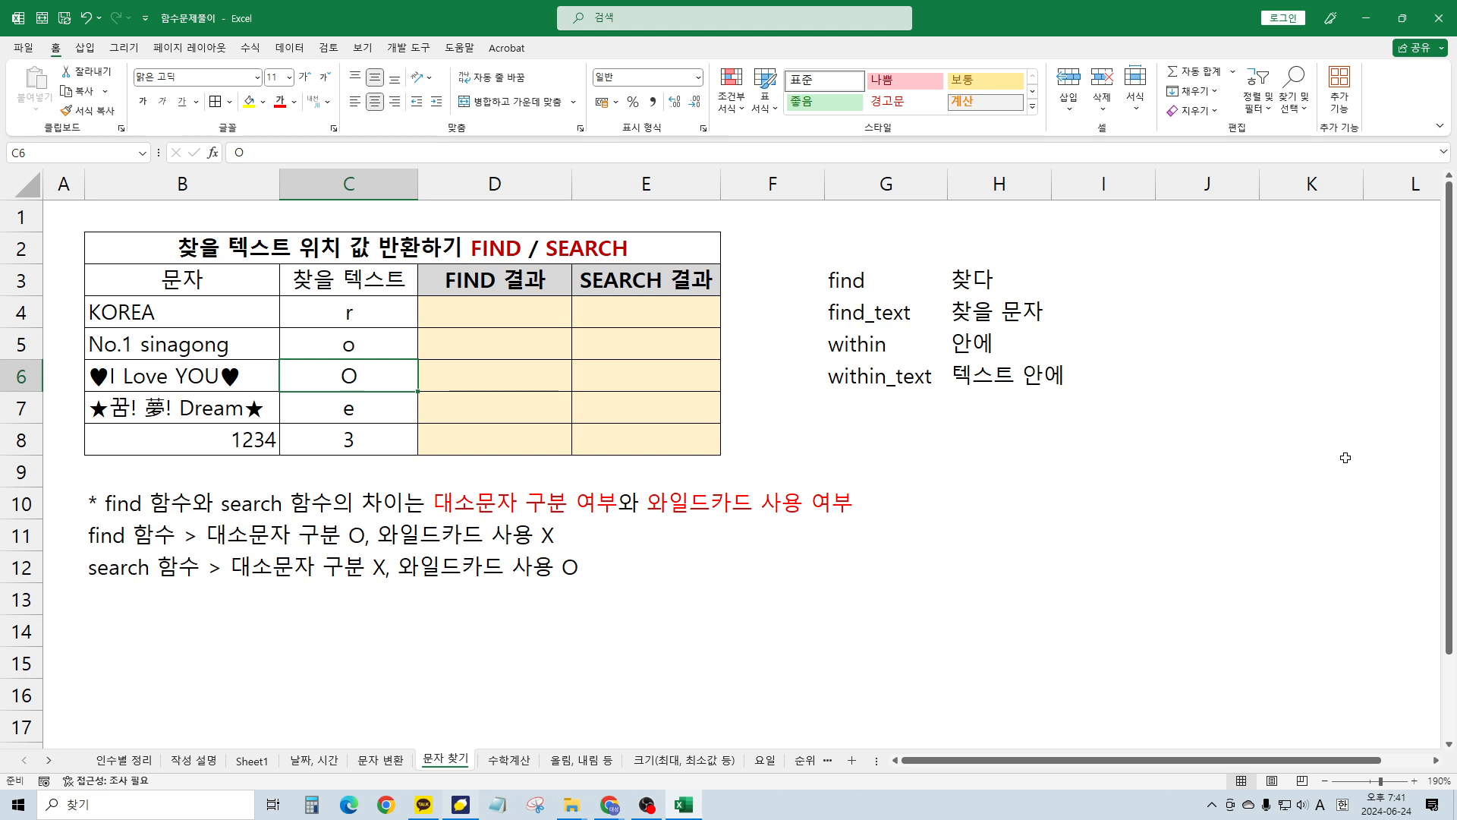
# Review the FIND/SEARCH table and notes, then start =FIND in D4 beside KOREA
pyautogui.click(397, 479)
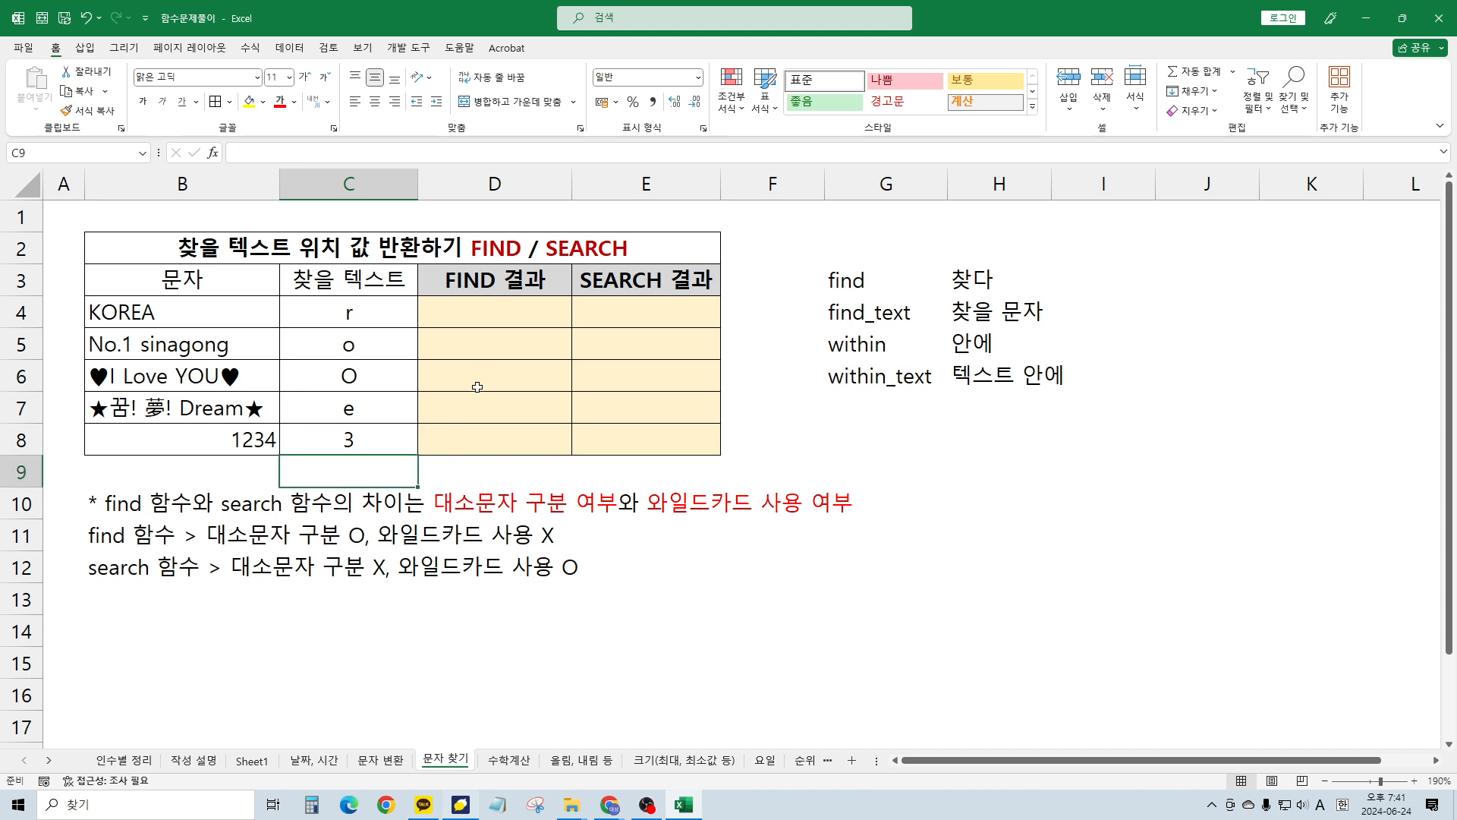
pyautogui.click(477, 387)
pyautogui.click(410, 255)
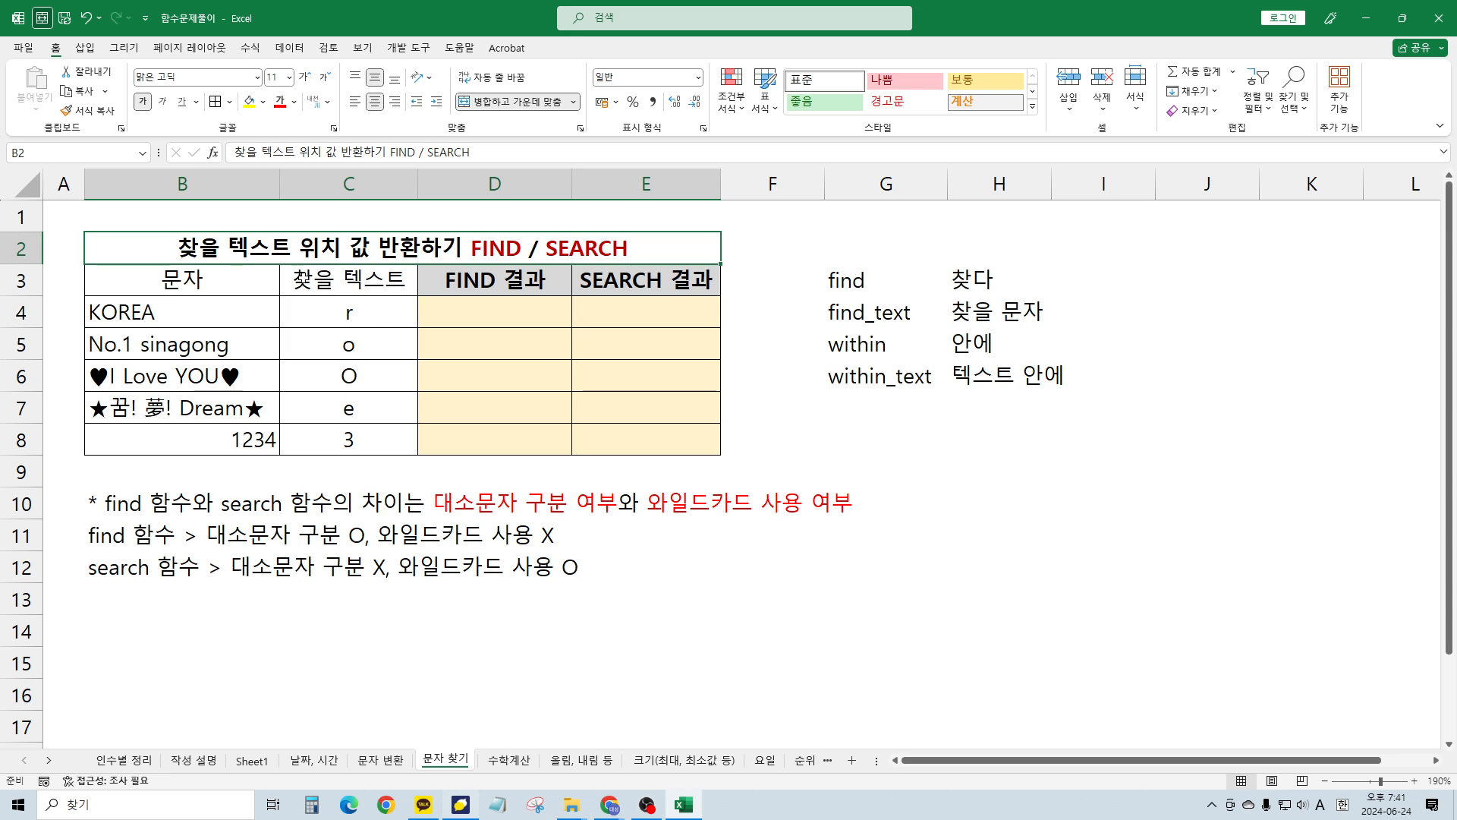
pyautogui.click(334, 319)
pyautogui.keyDown('ctrl'); pyautogui.scroll(1, 356, 322); pyautogui.keyUp('ctrl')
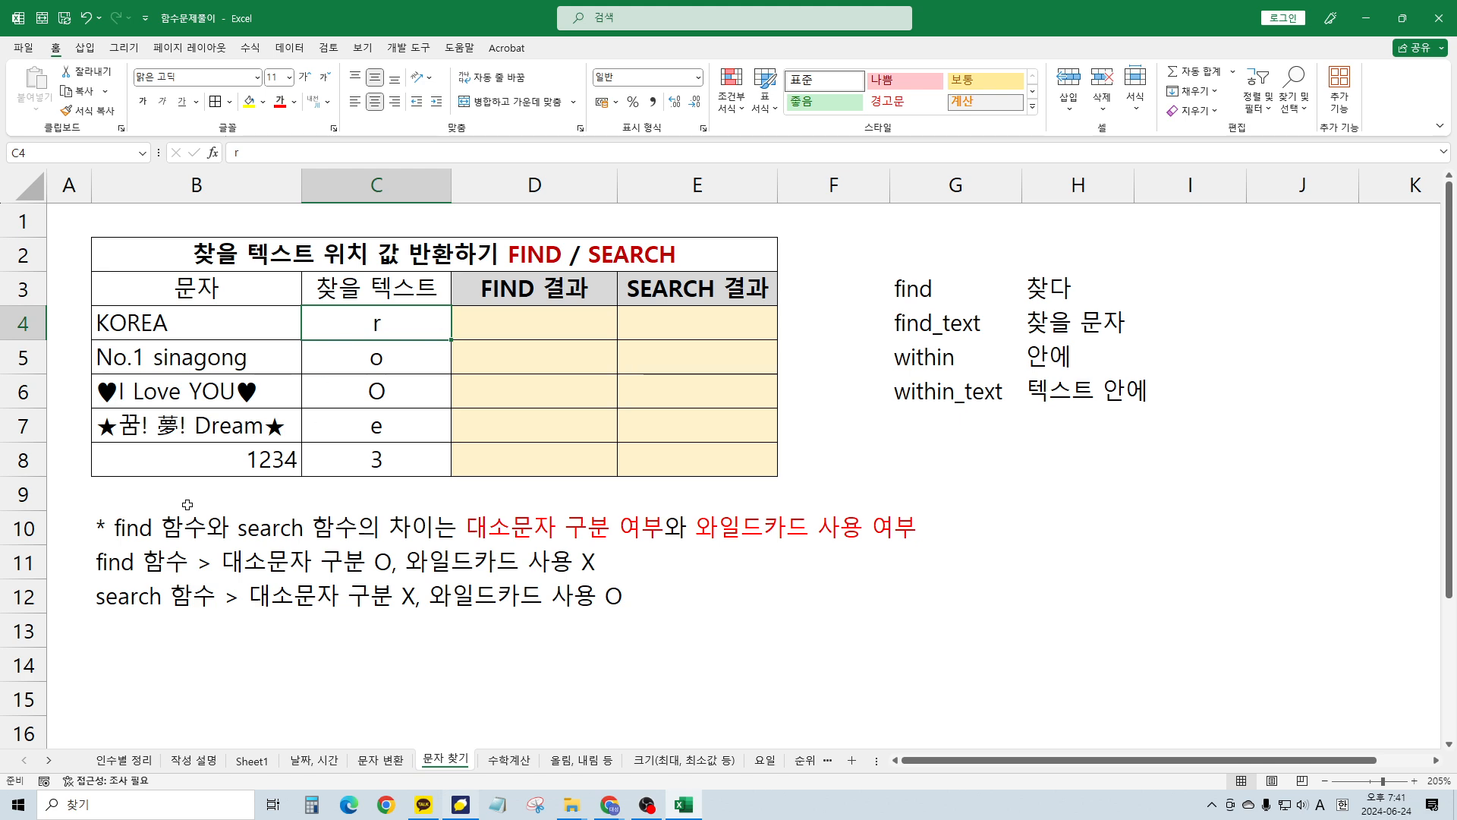
pyautogui.click(137, 534)
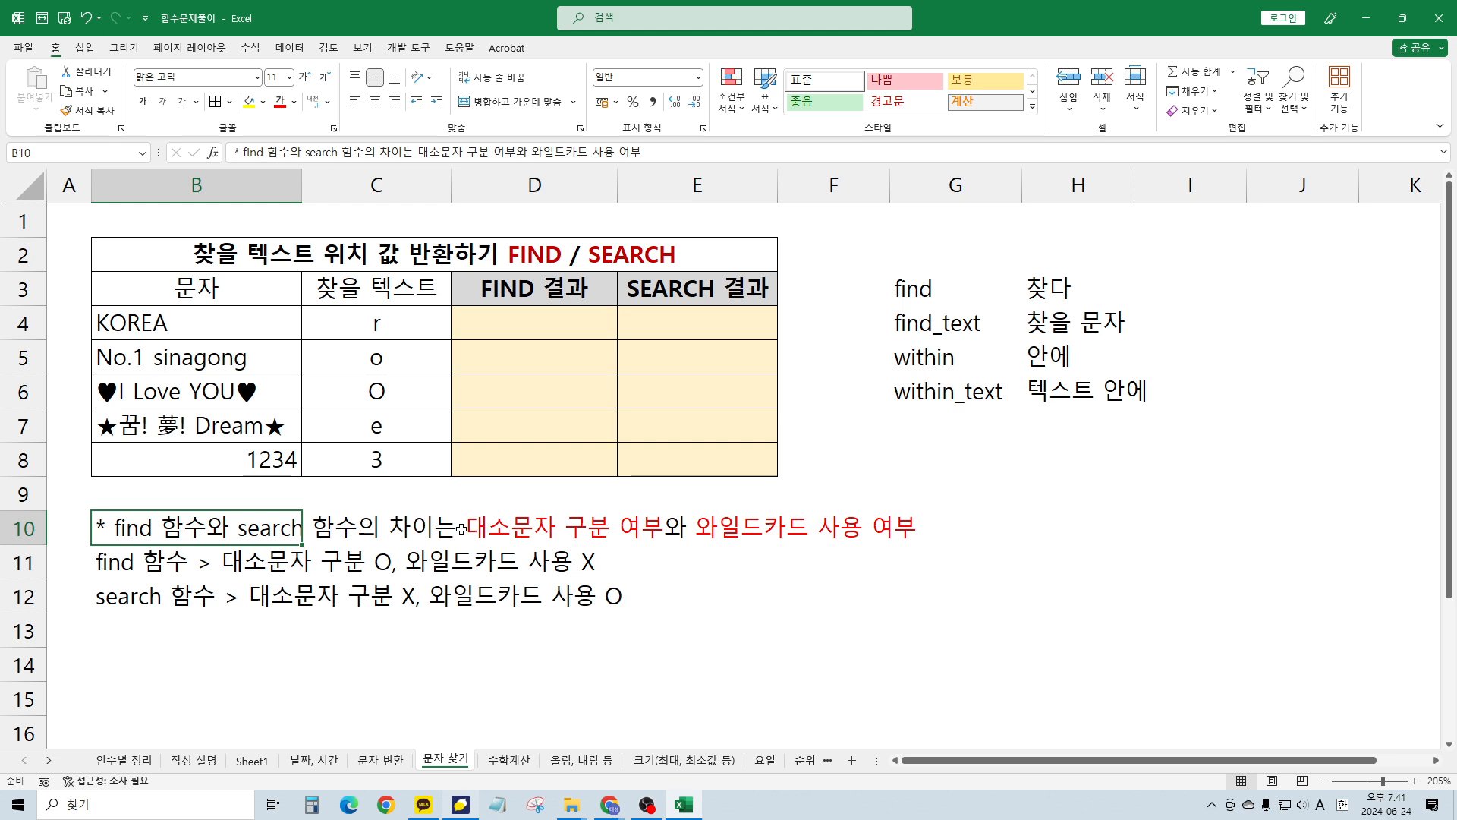
pyautogui.press('Right')
pyautogui.press('Right')
pyautogui.press('Up')
pyautogui.press('Up')
pyautogui.press('Up')
pyautogui.press('Up')
pyautogui.press('Up')
pyautogui.press('Up')
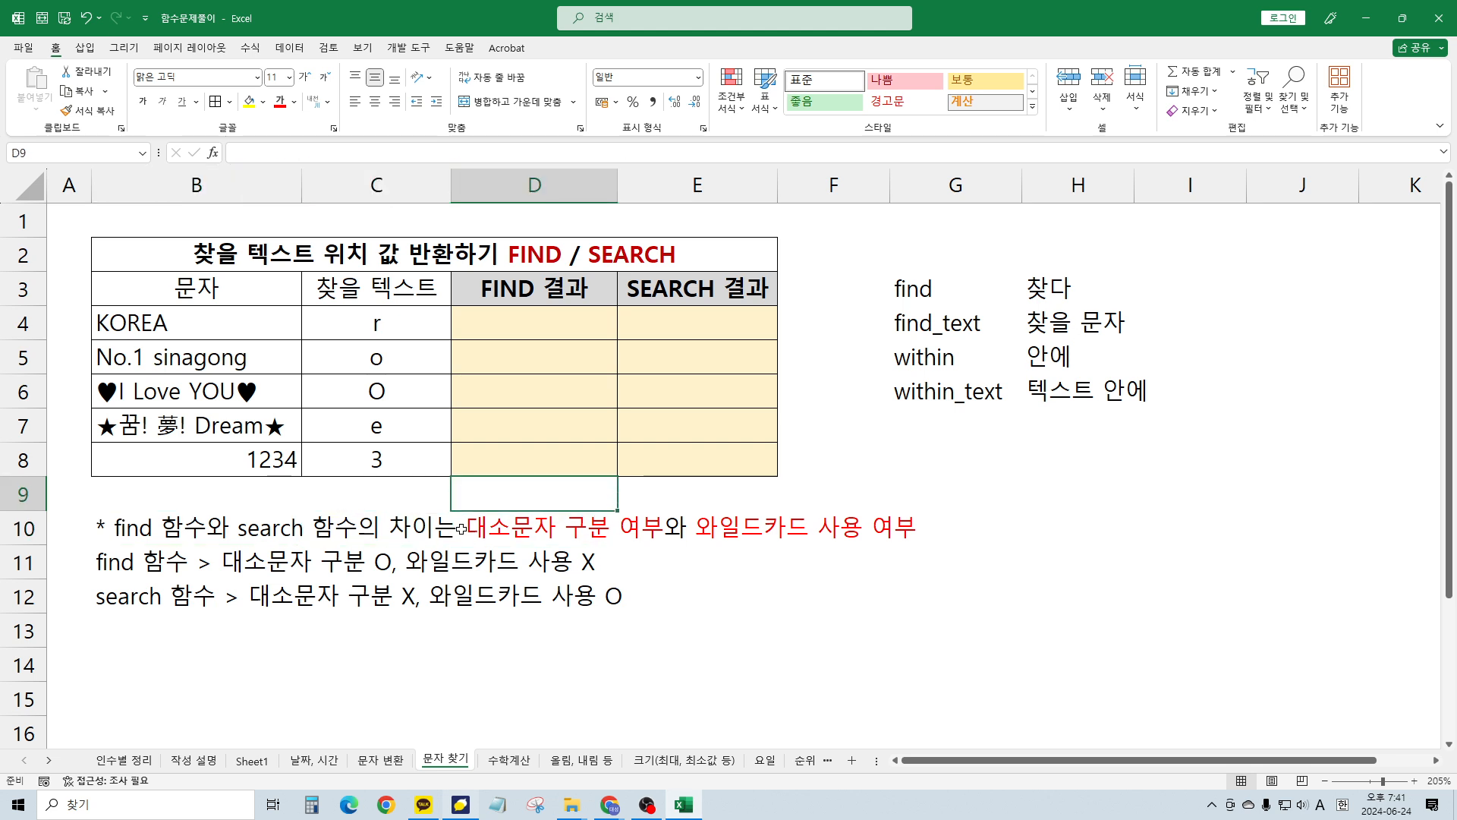
pyautogui.write('=FIND')
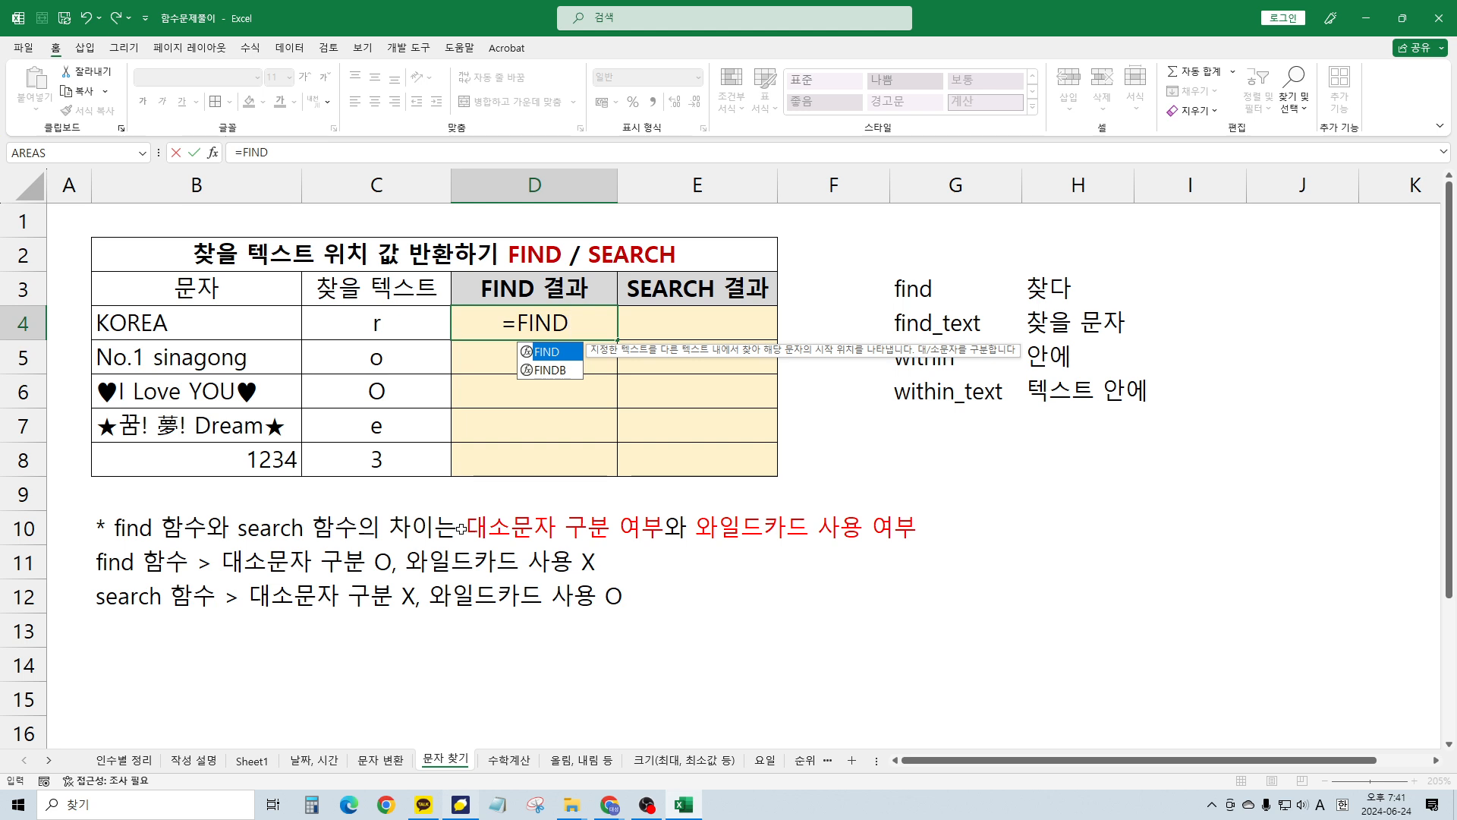
# Complete D4 as =FIND("r", B4, 1), which returns #VALUE! for KOREA
pyautogui.write('(')
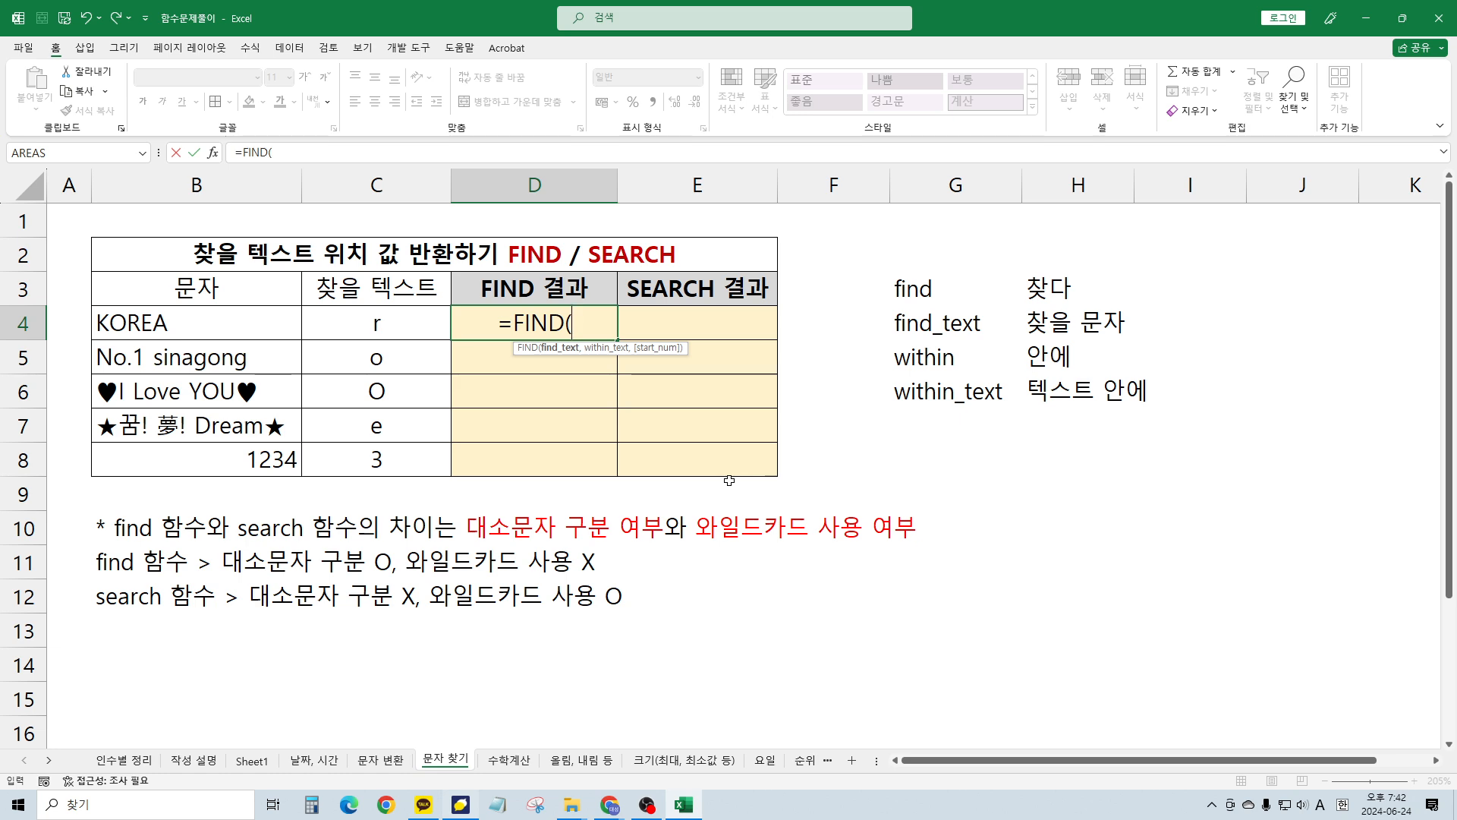
pyautogui.write('"ㄱ')
pyautogui.press('BackSpace')
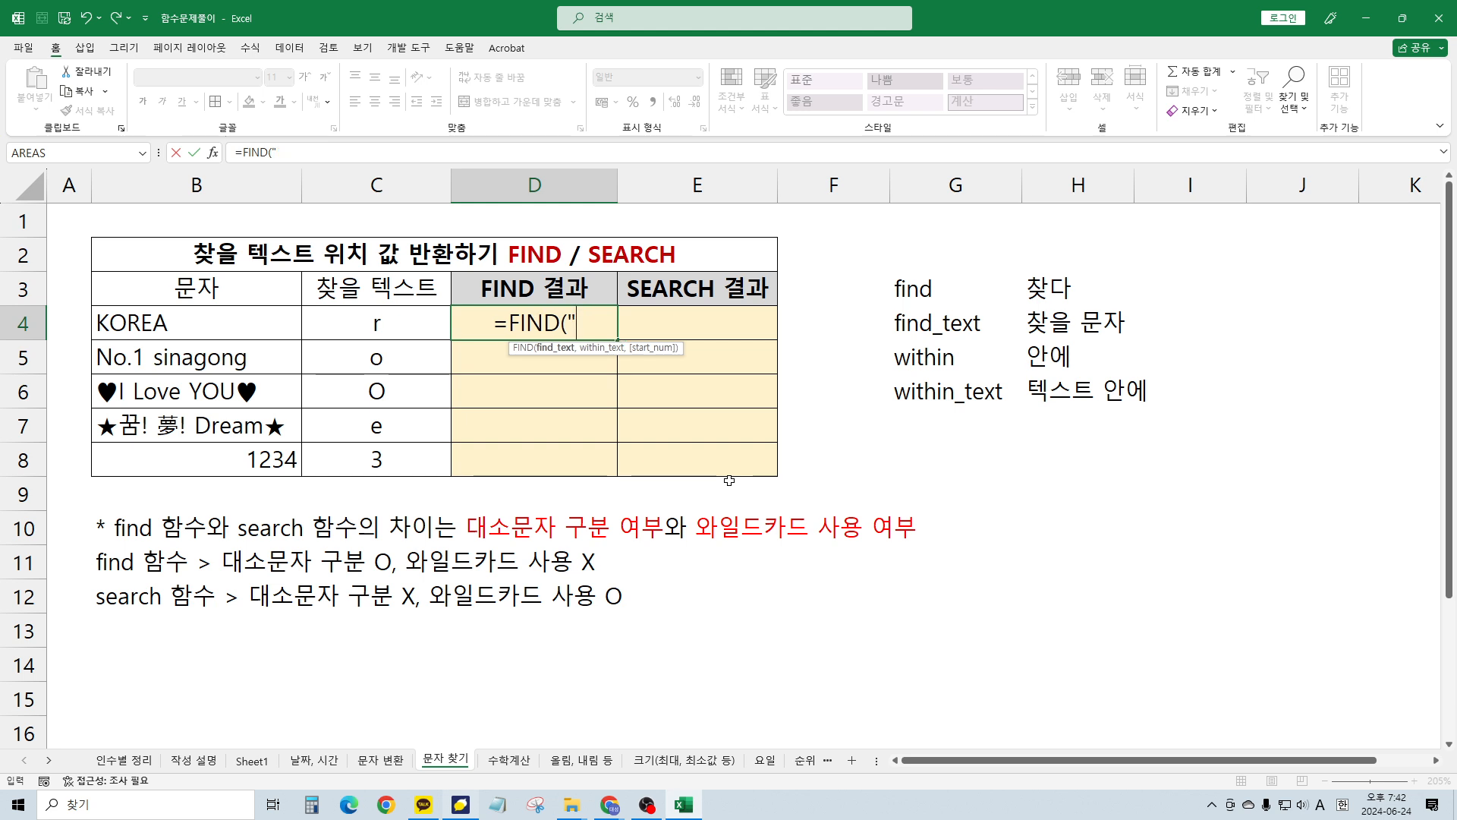
pyautogui.write('r')
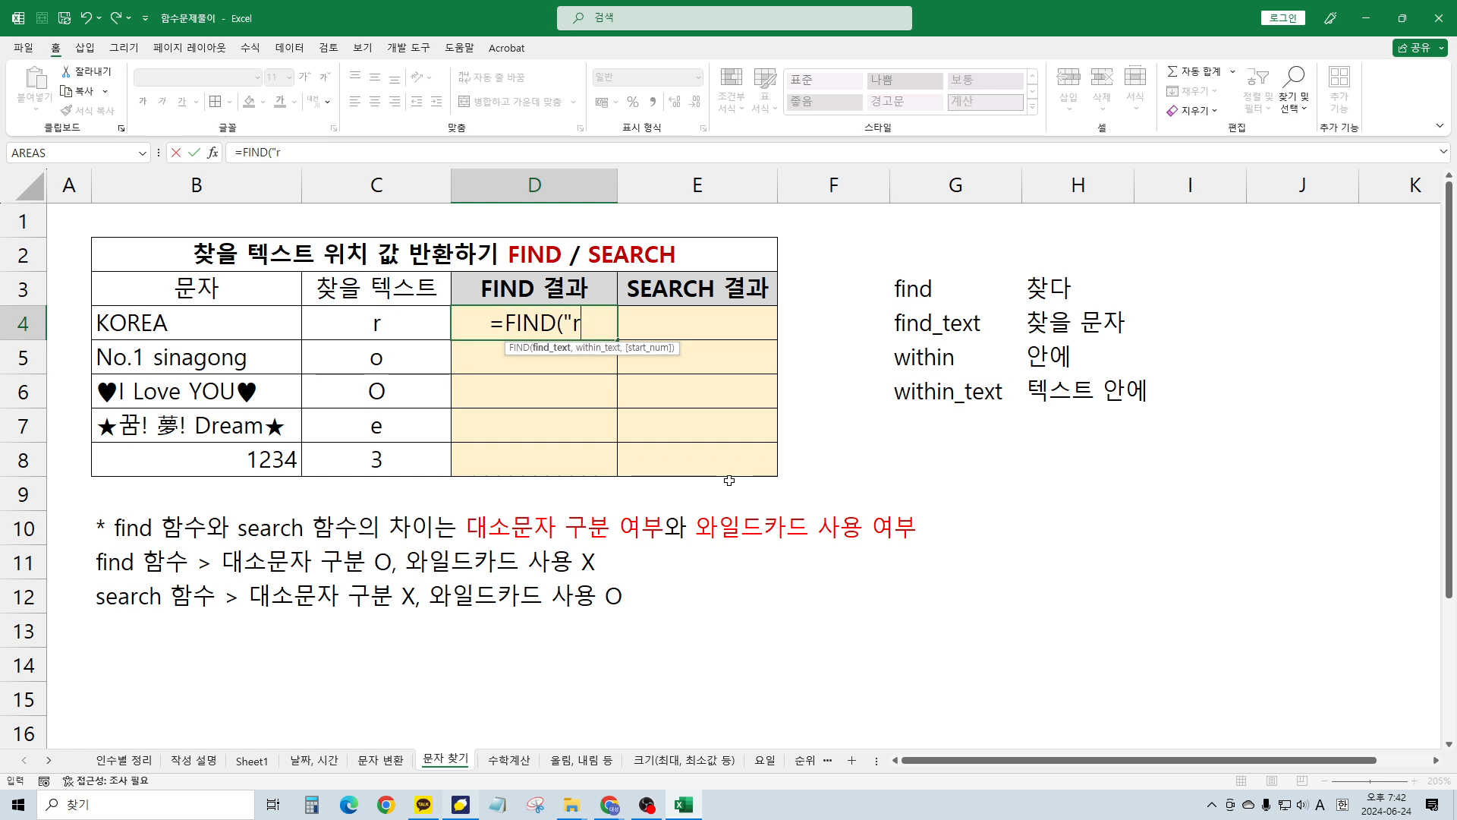
pyautogui.write('"')
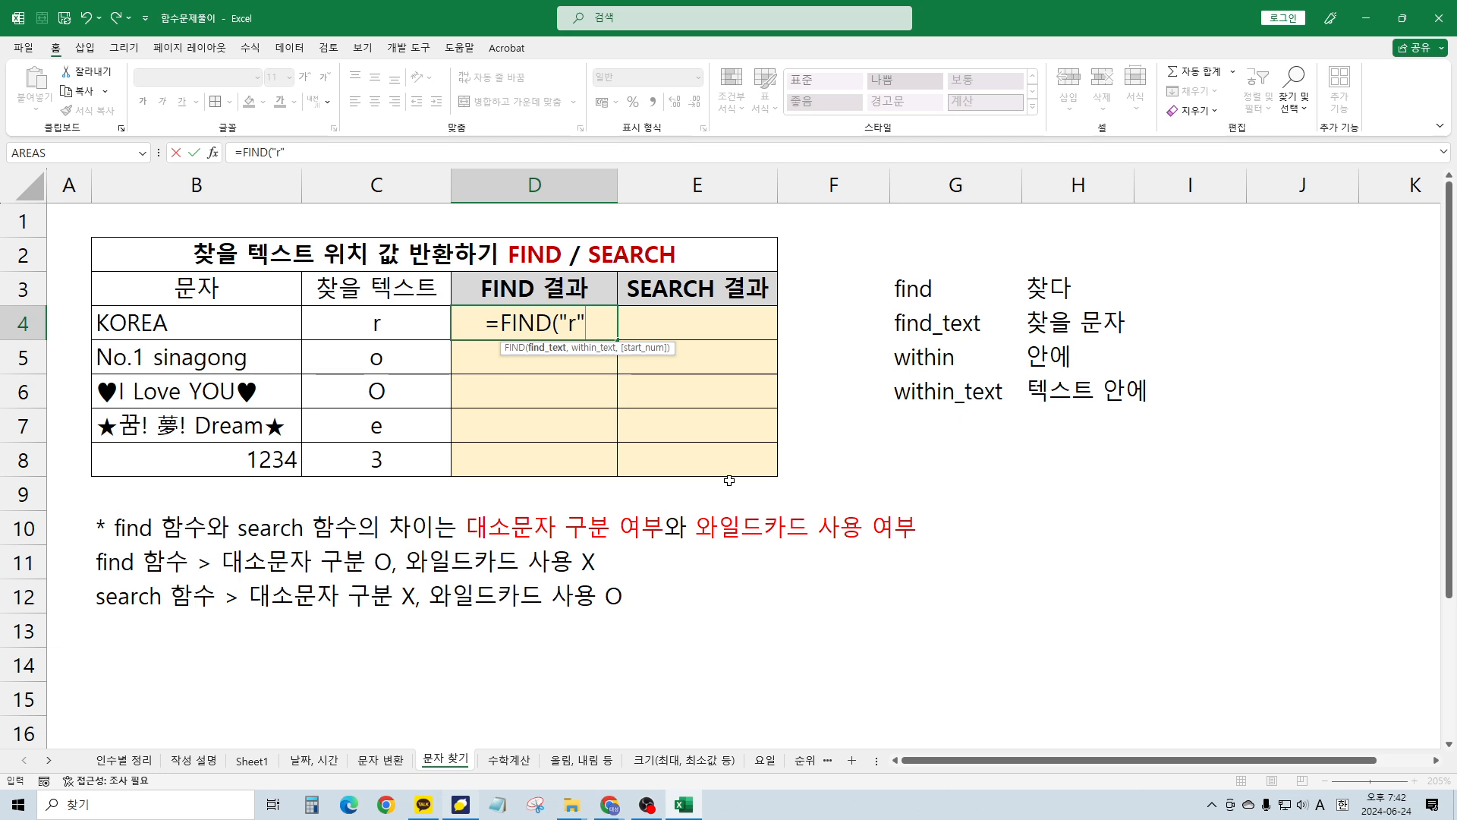
pyautogui.write(',')
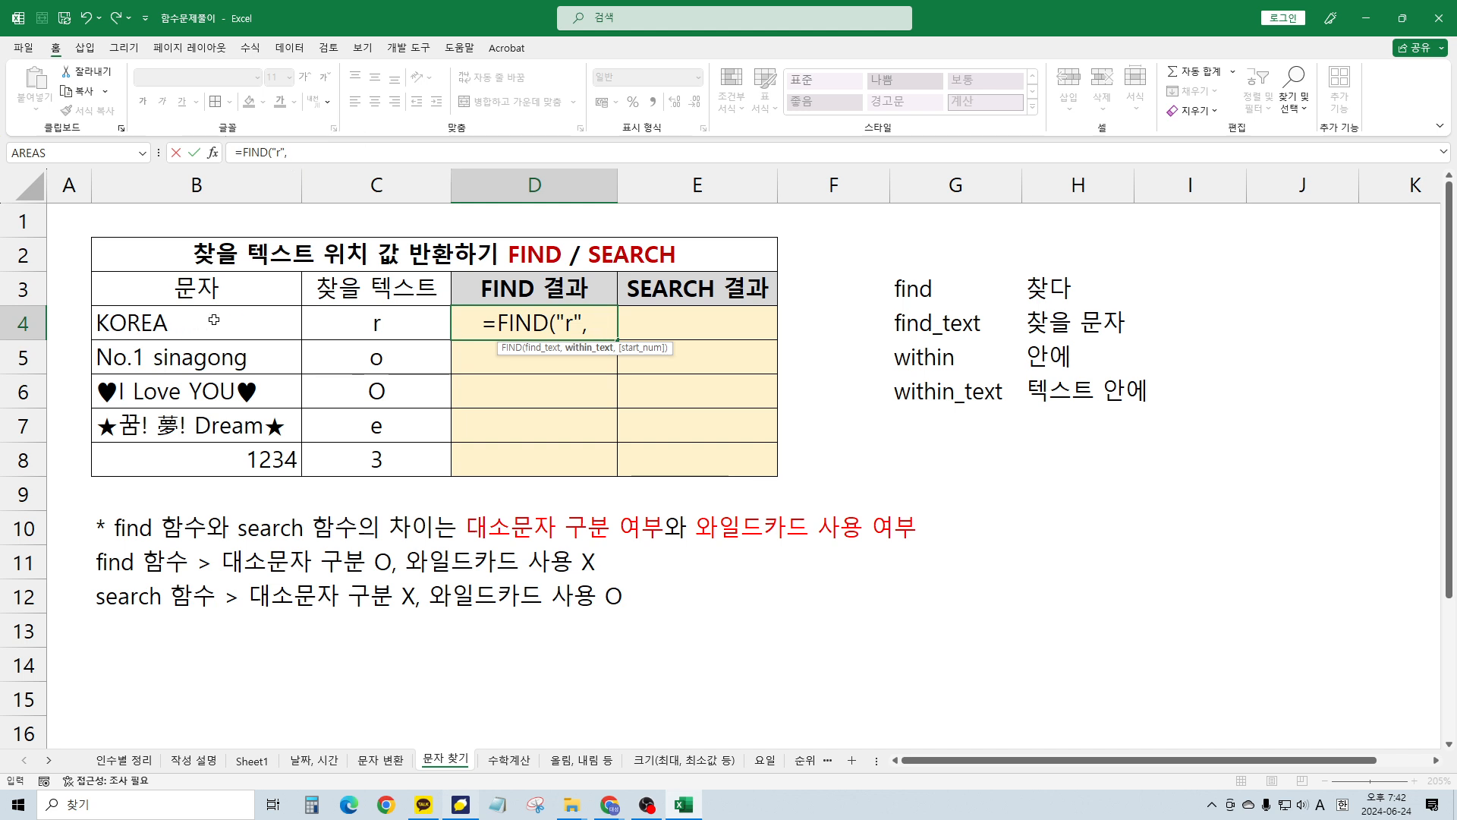
pyautogui.click(146, 323)
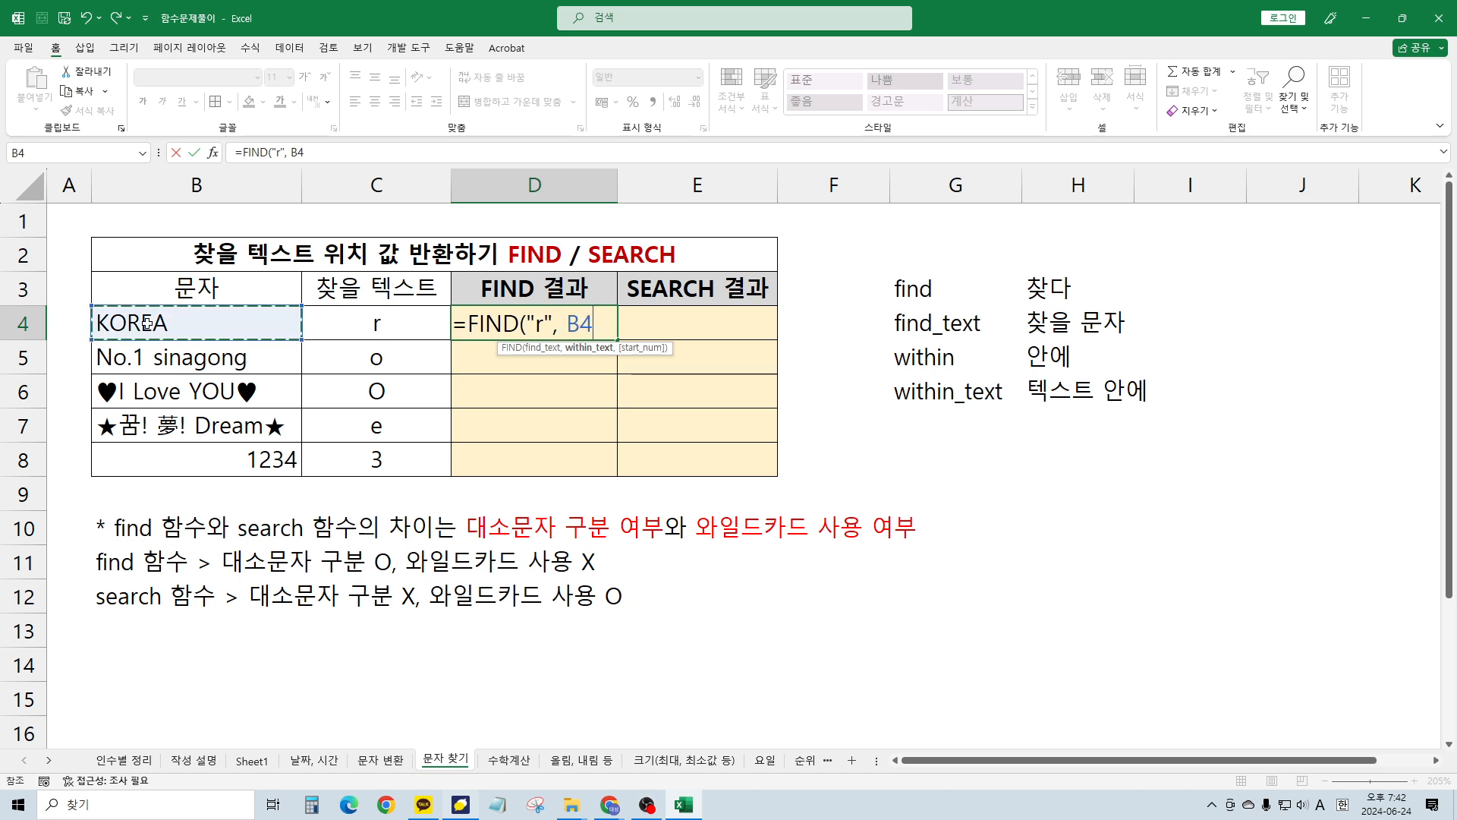
pyautogui.write(',')
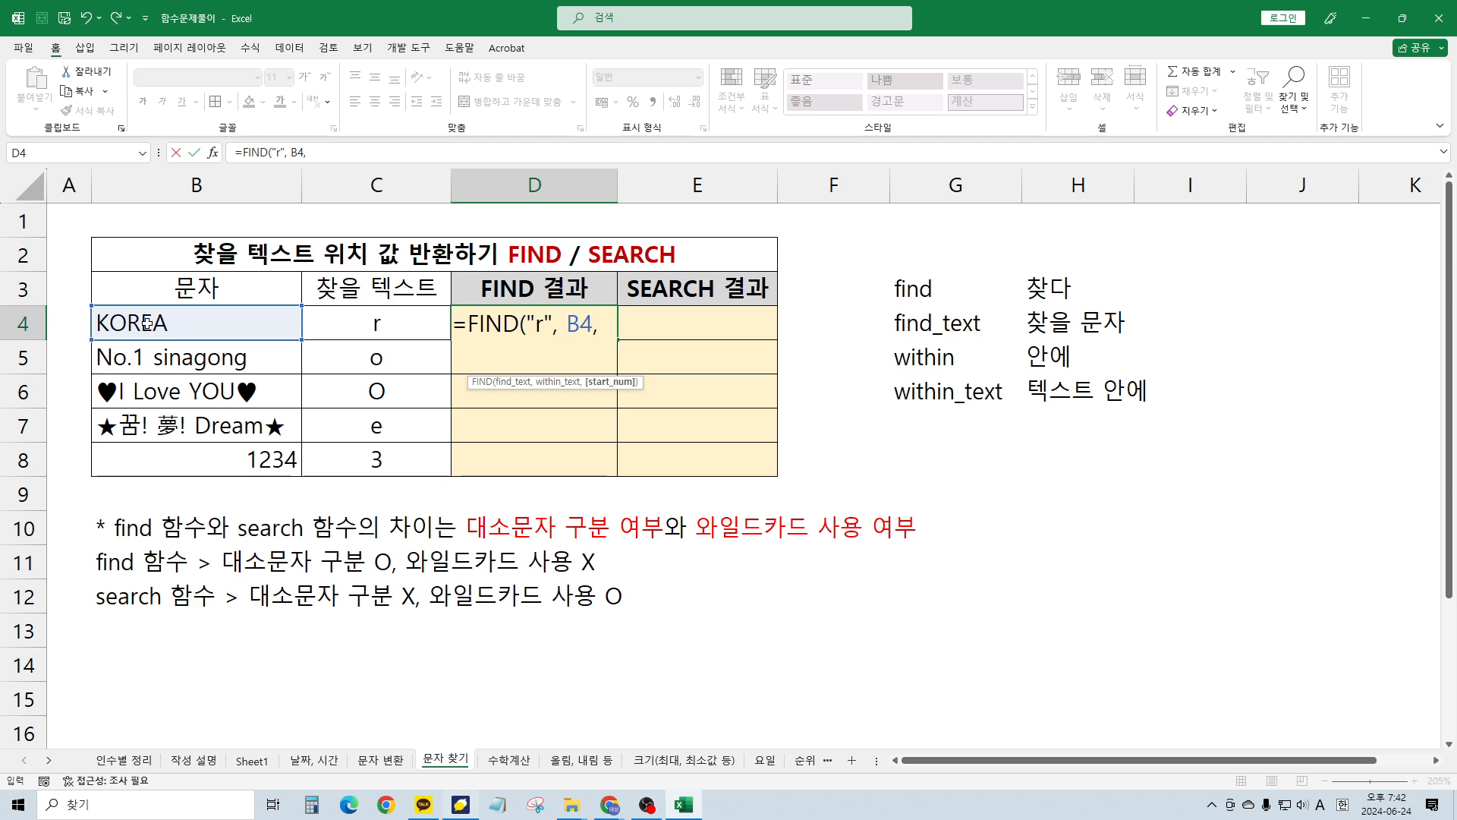
pyautogui.write('1')
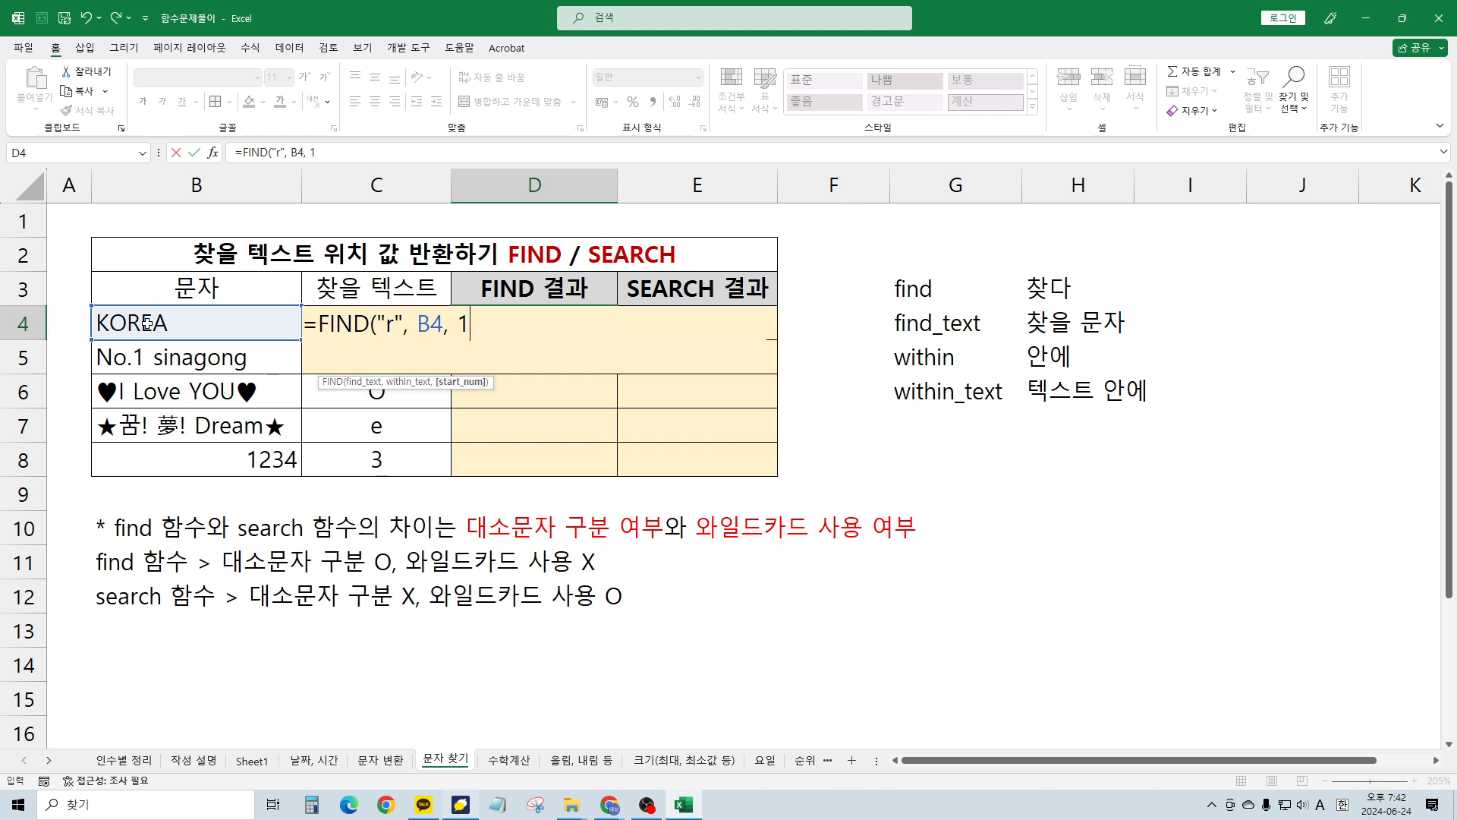
pyautogui.write(')')
pyautogui.hotkey('ctrl', 'Return')
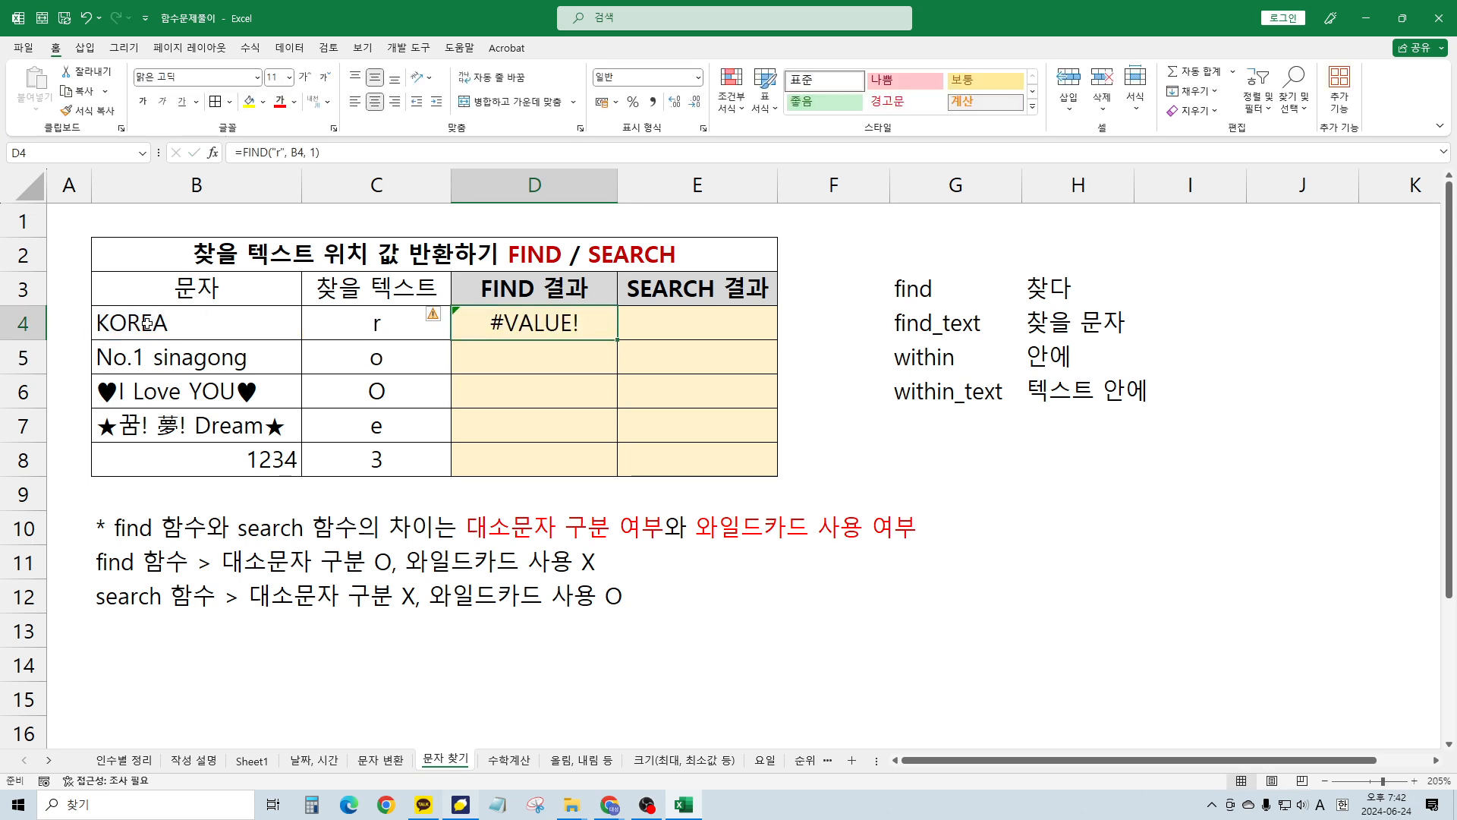
pyautogui.press('F2')
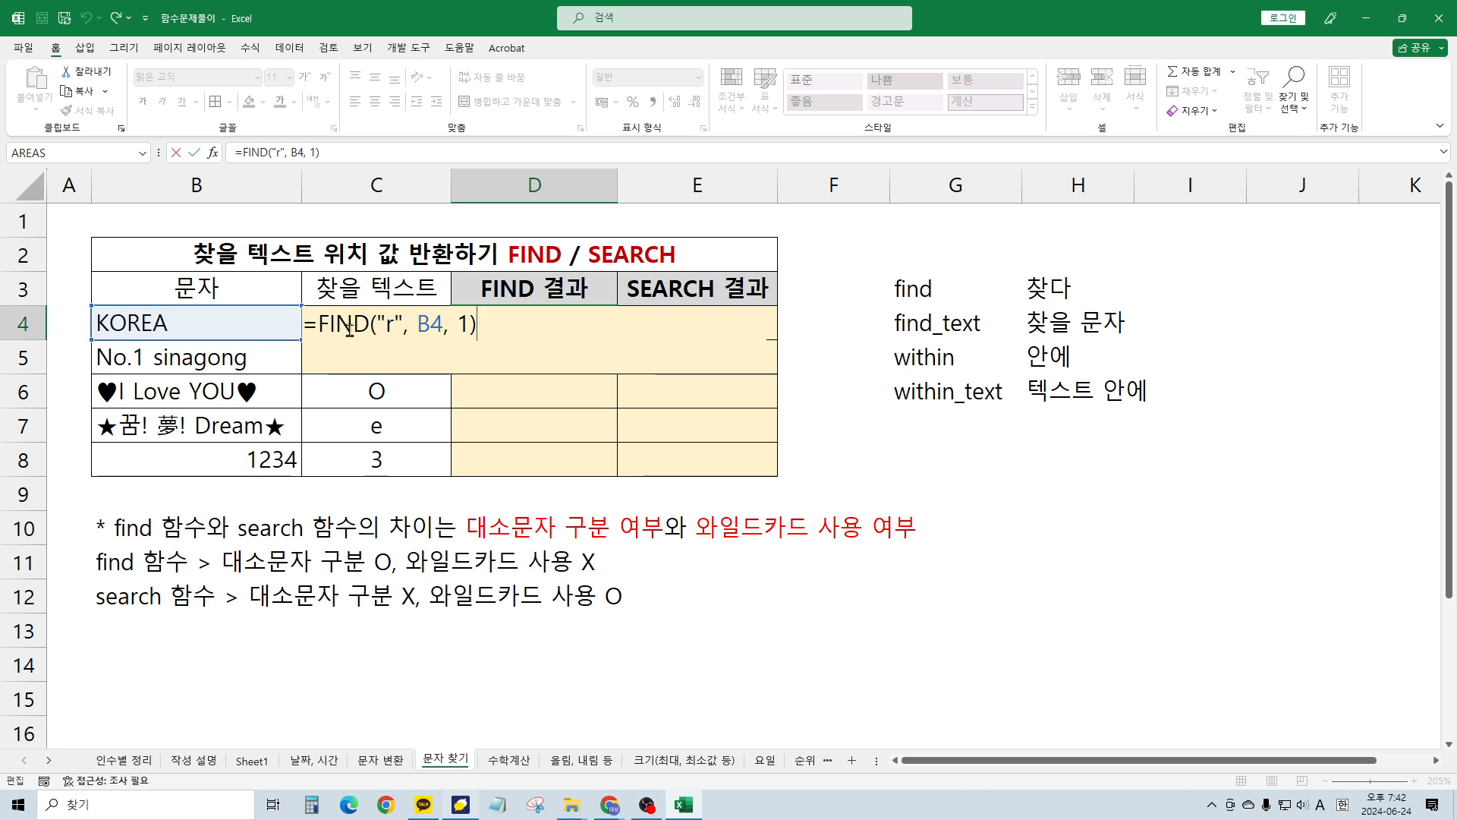
pyautogui.press('Tab')
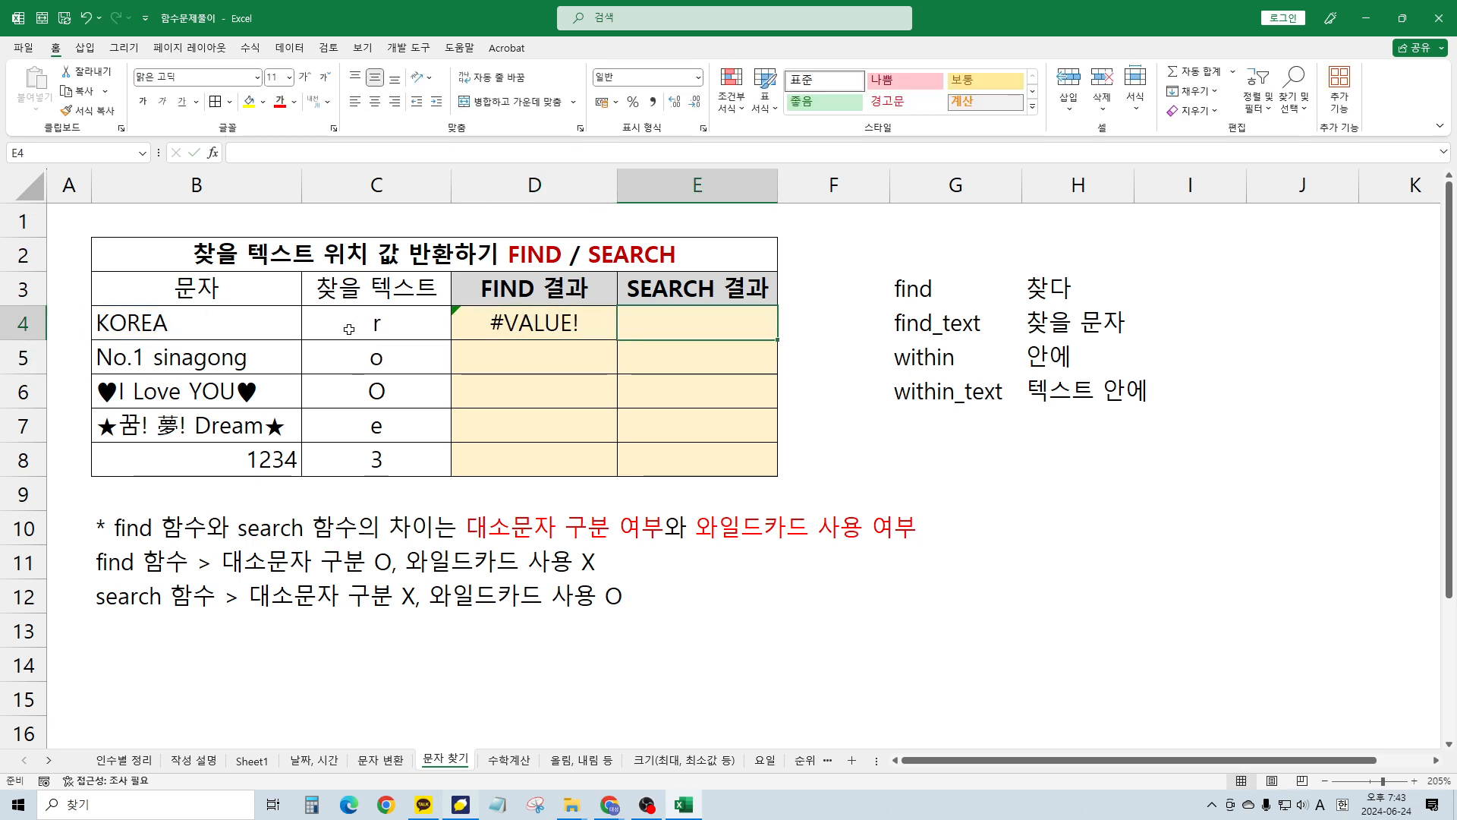
pyautogui.write('=se')
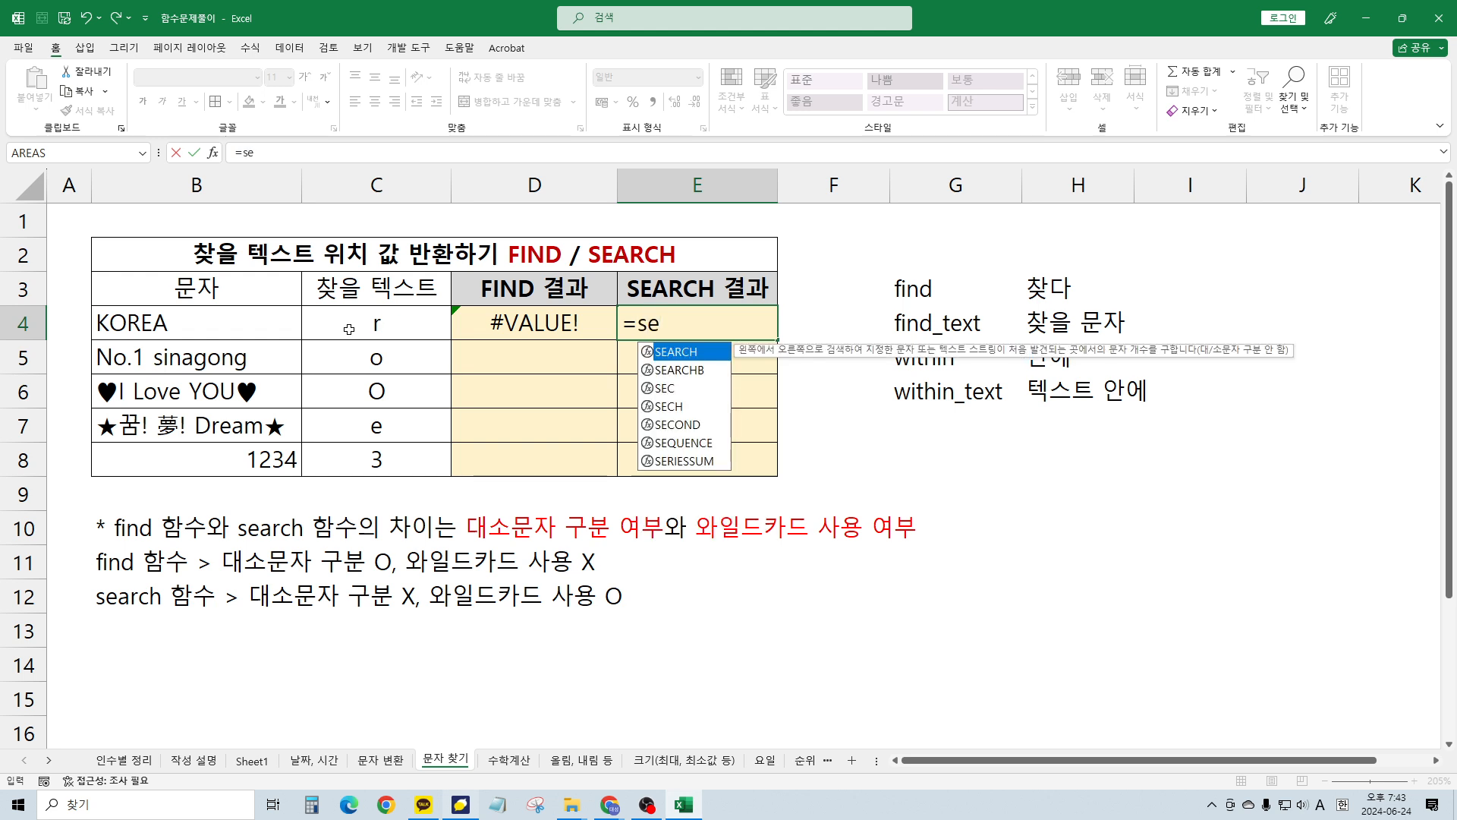
pyautogui.write('arch')
# Enter =SEARCH("r", B4, 1) in E4, returning 3
pyautogui.press('Tab')
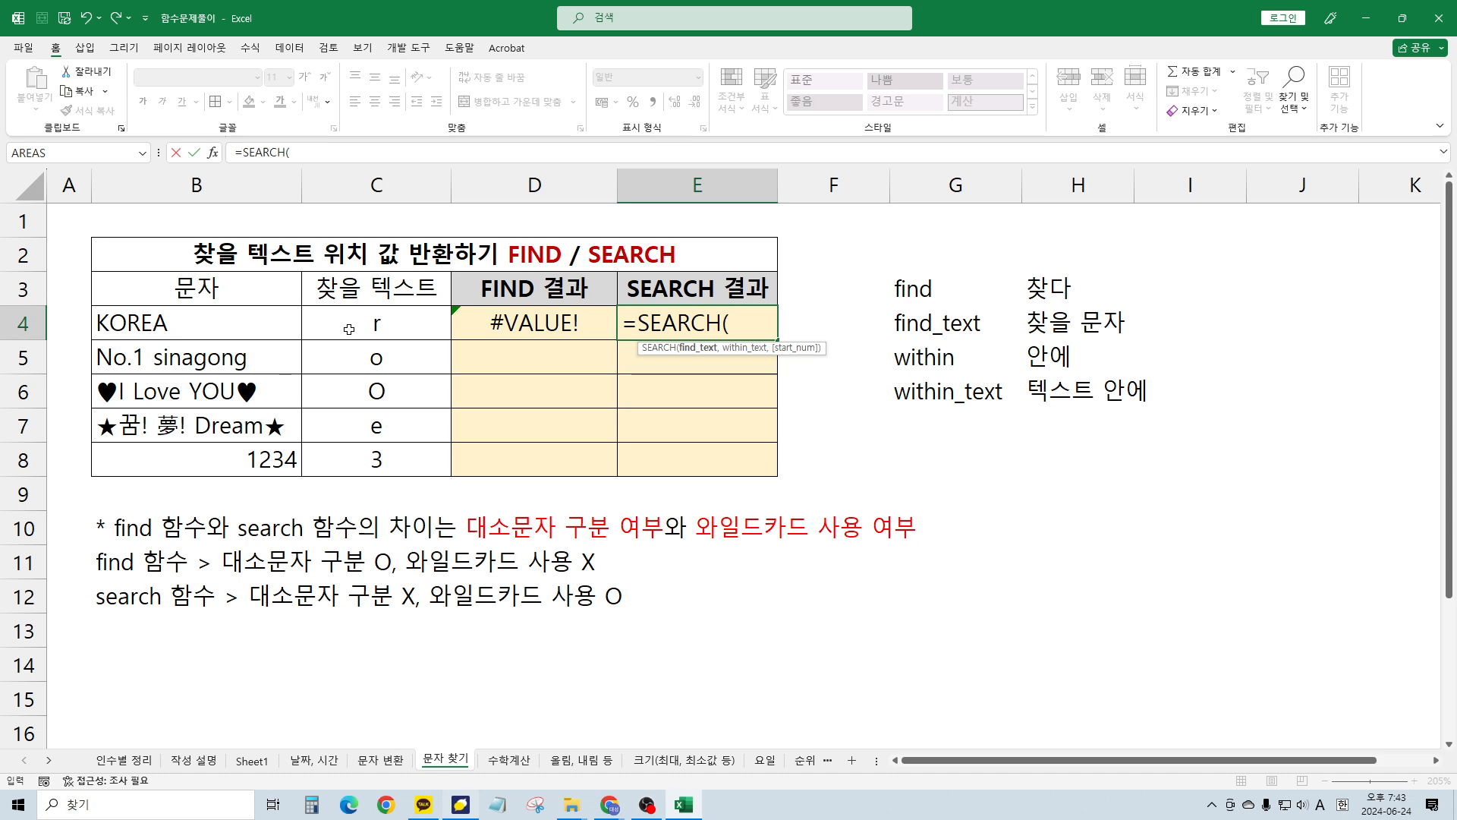
pyautogui.write('"r",')
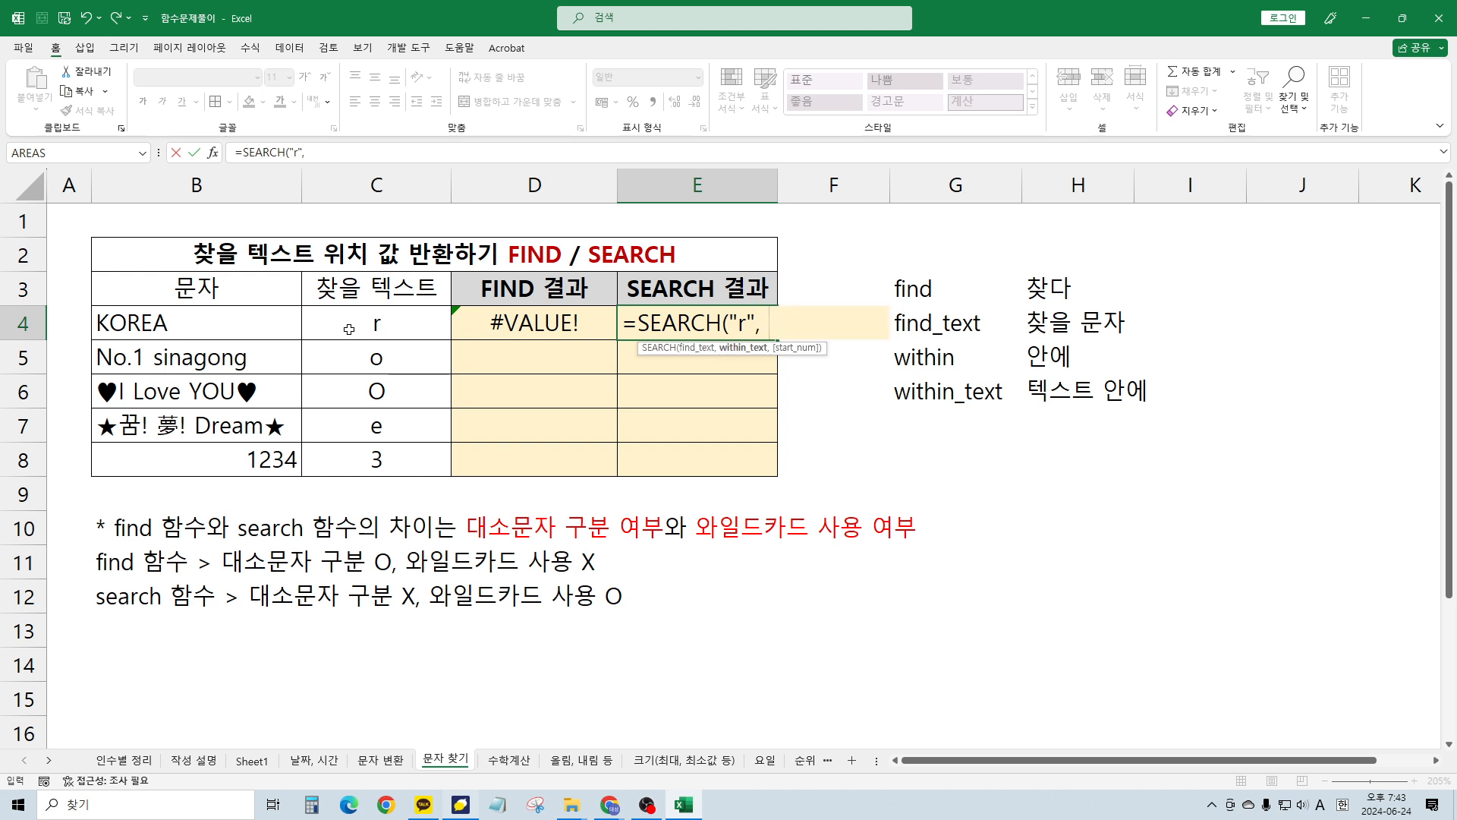
pyautogui.click(122, 323)
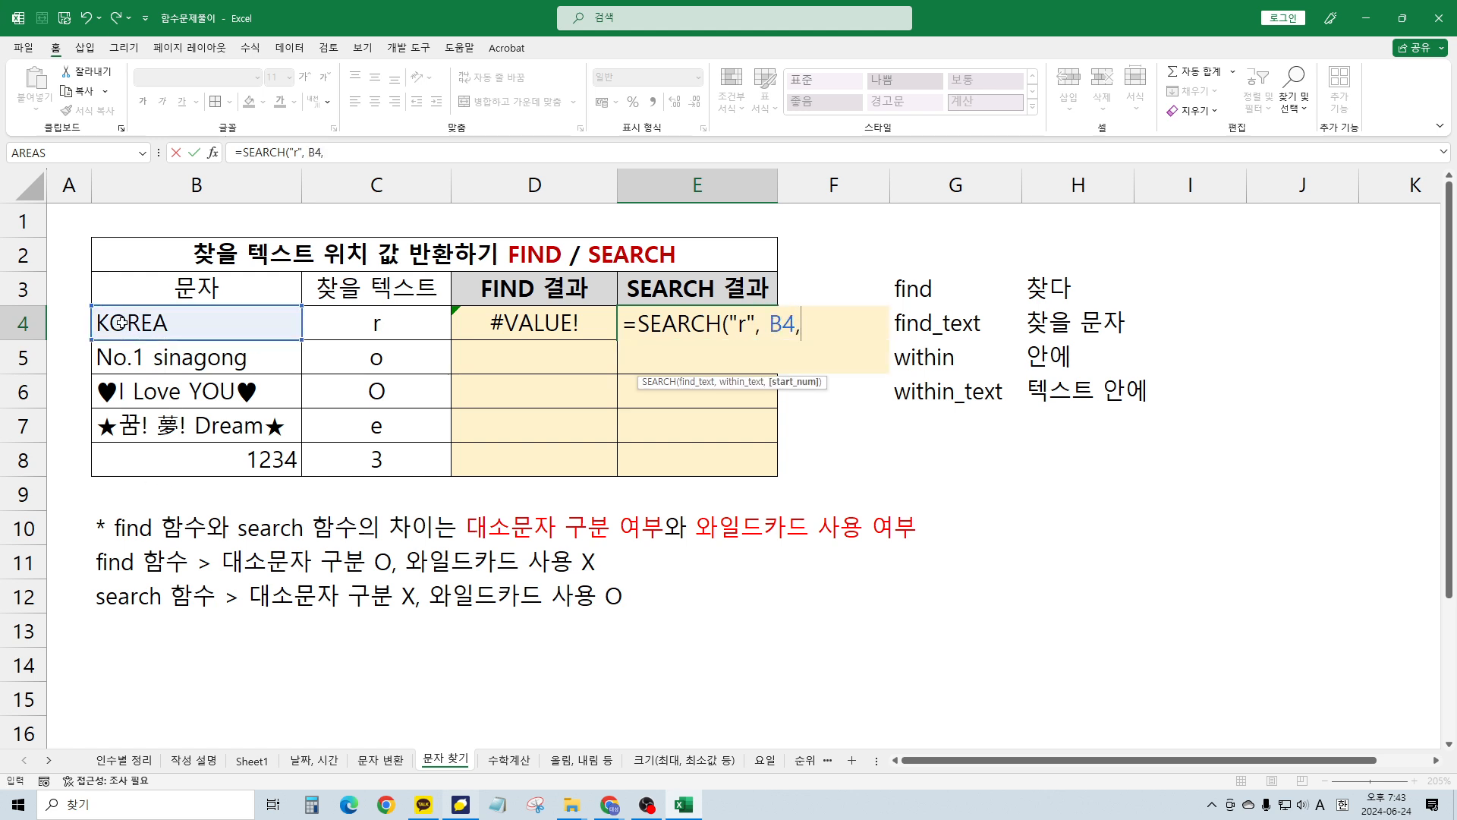
pyautogui.write(', 1)')
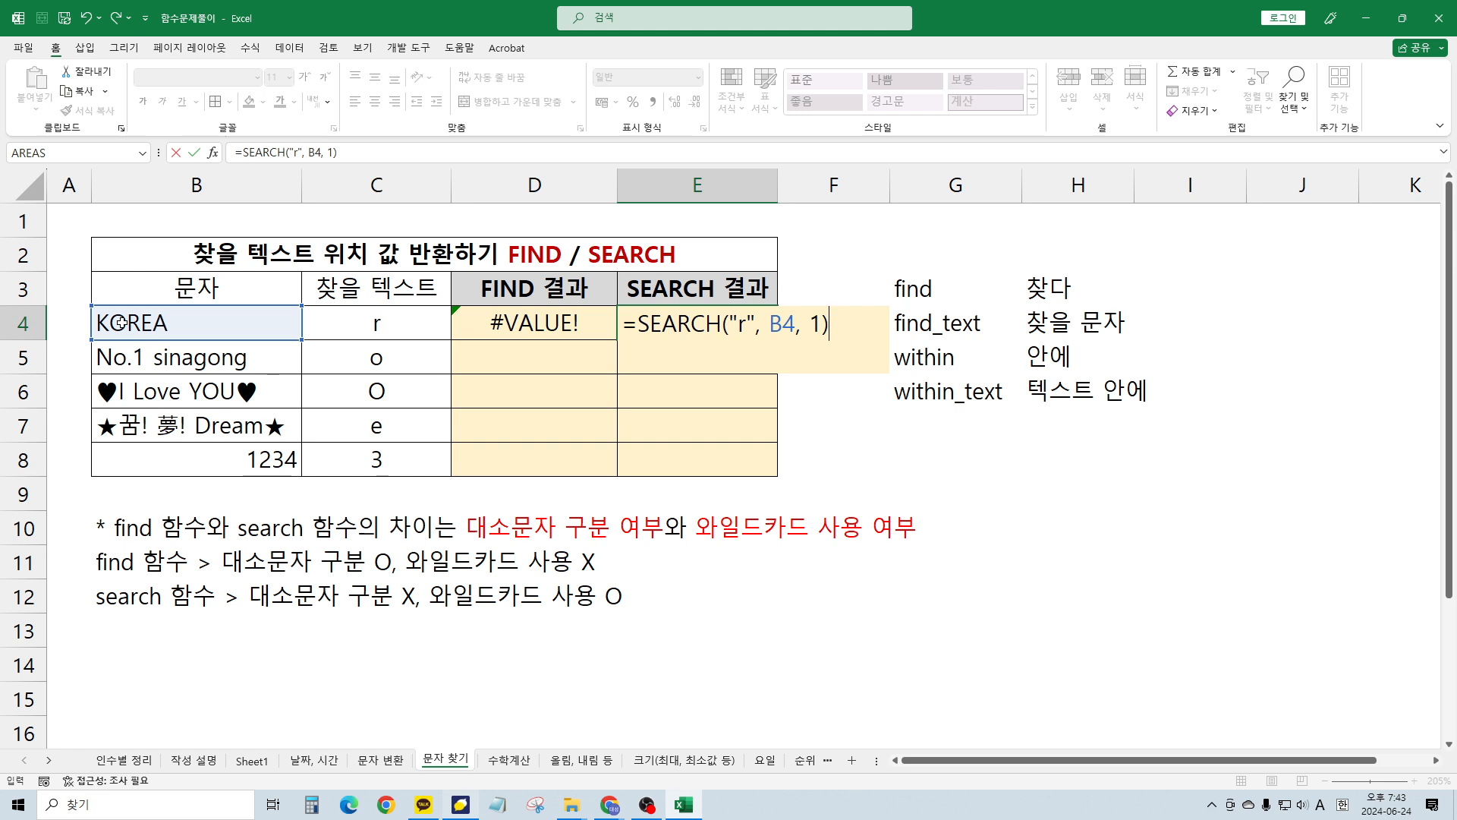
pyautogui.press('Return')
pyautogui.press('Up')
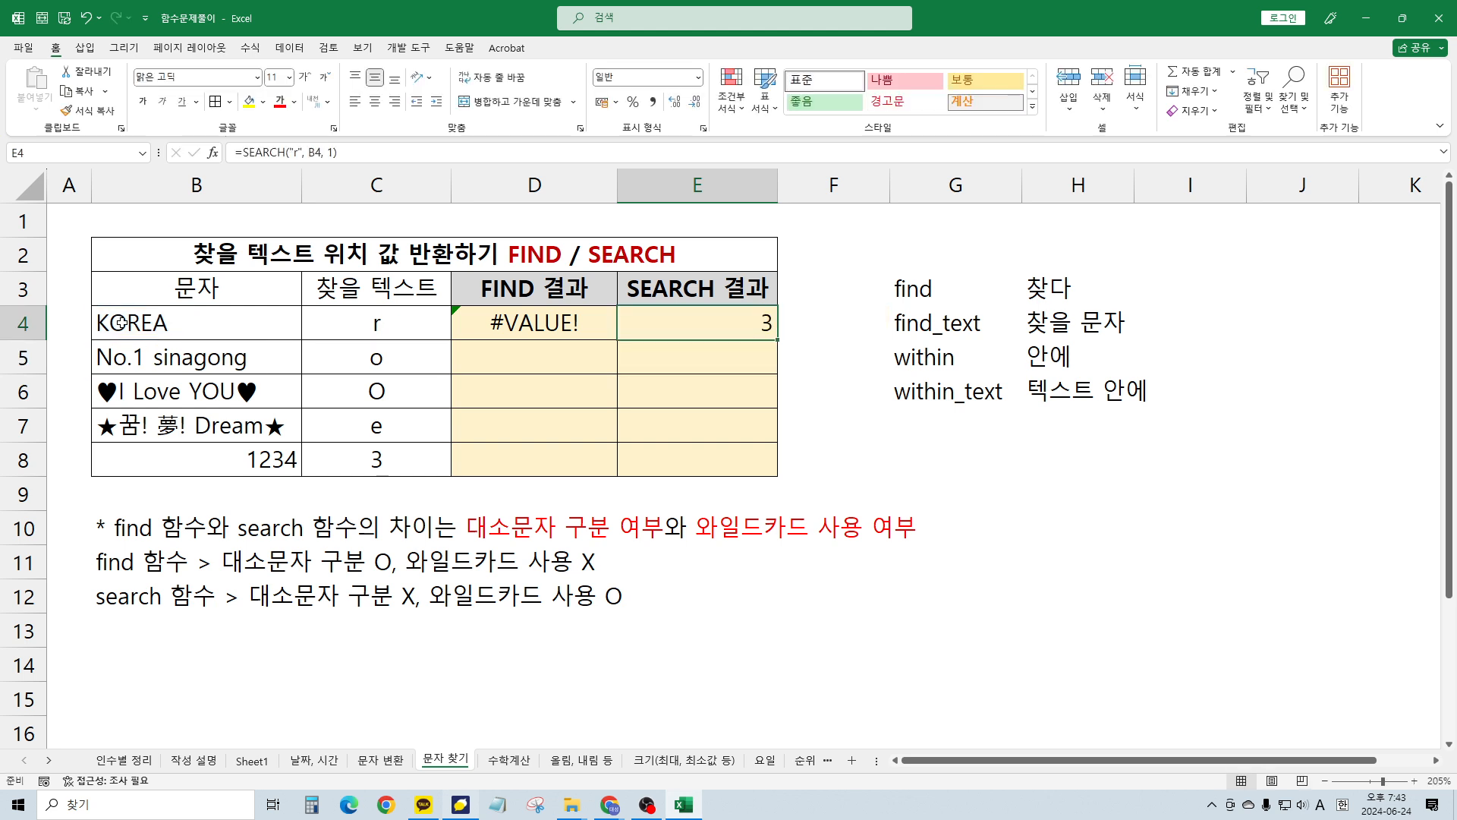
# Compare the FIND and SEARCH results in row 4, then switch to the 수학계산 sheet
pyautogui.press('Left')
pyautogui.press('Left')
pyautogui.press('Left')
pyautogui.press('Right')
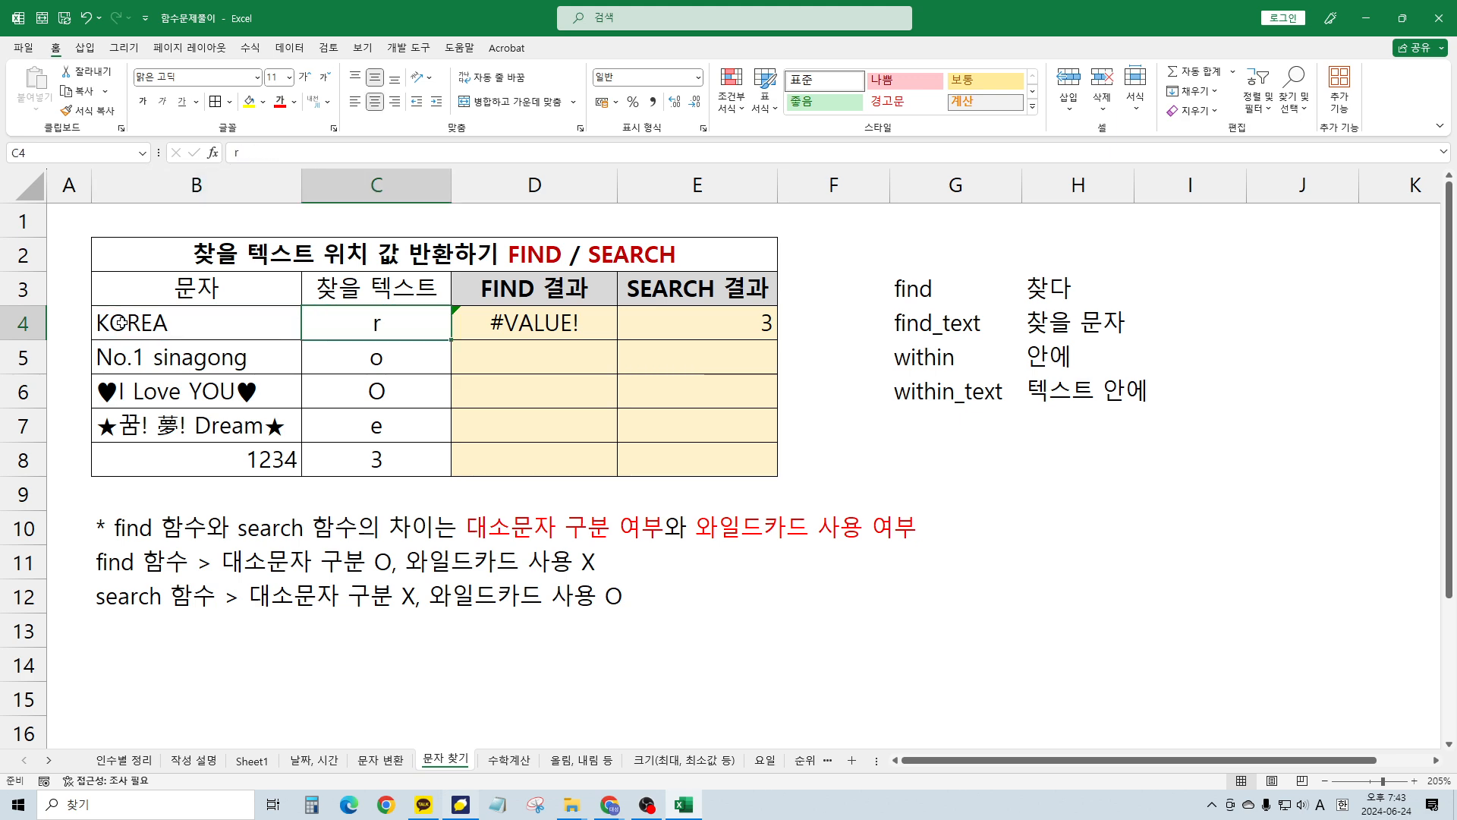
pyautogui.press('Right')
pyautogui.press('Right')
pyautogui.press('Right')
pyautogui.press('Left')
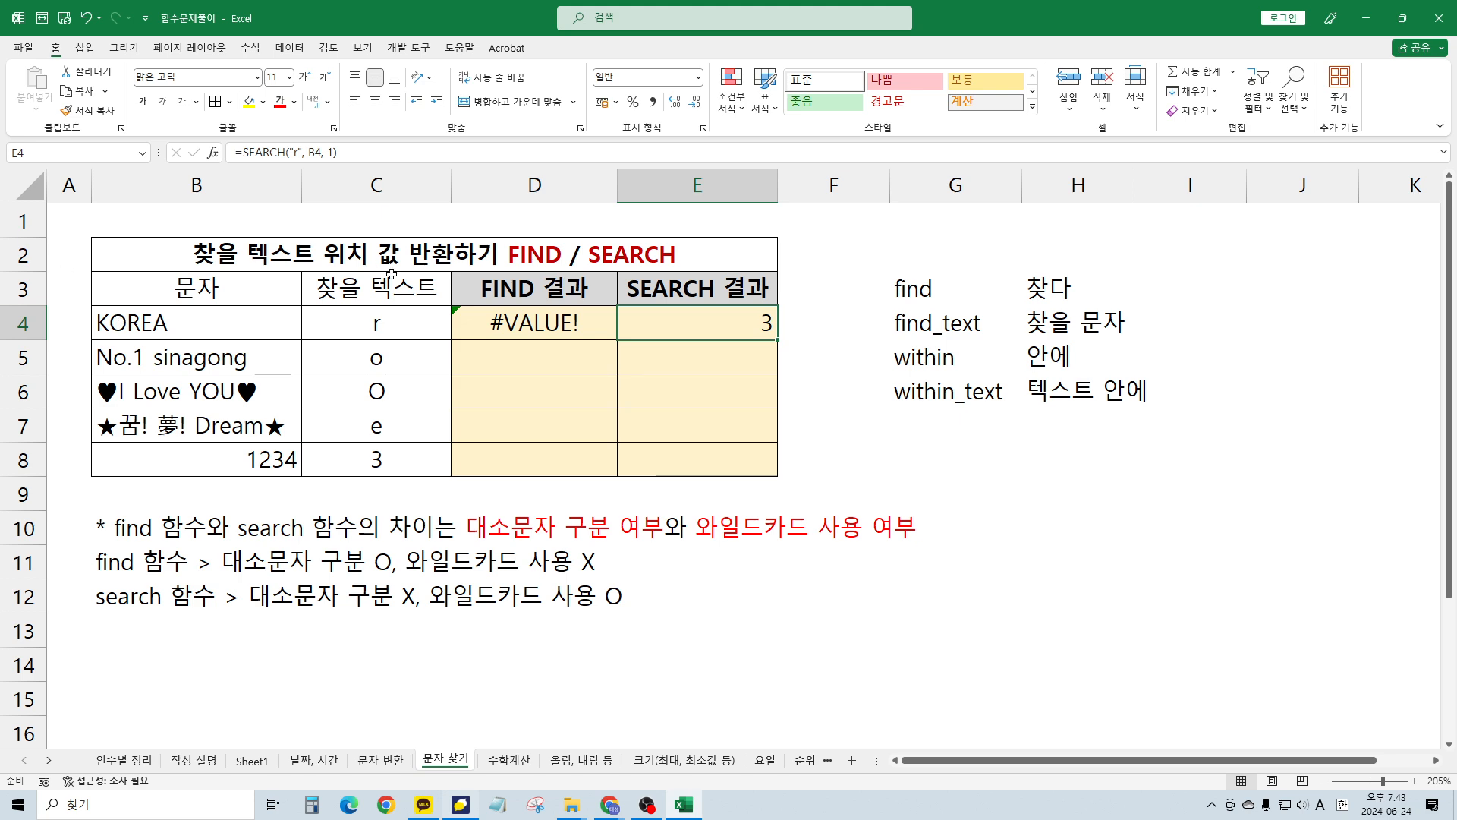
pyautogui.click(718, 287)
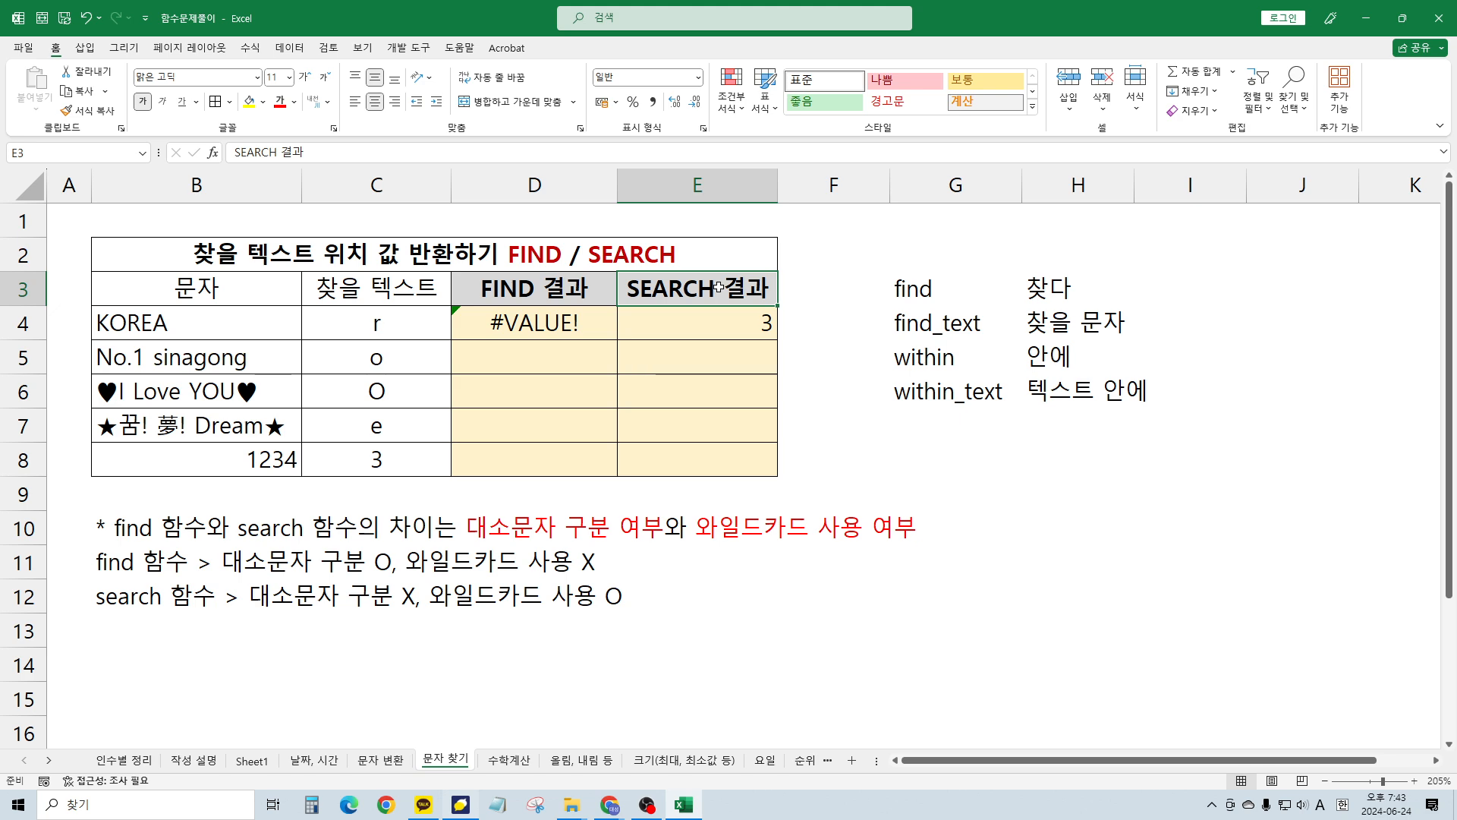
pyautogui.press('Down')
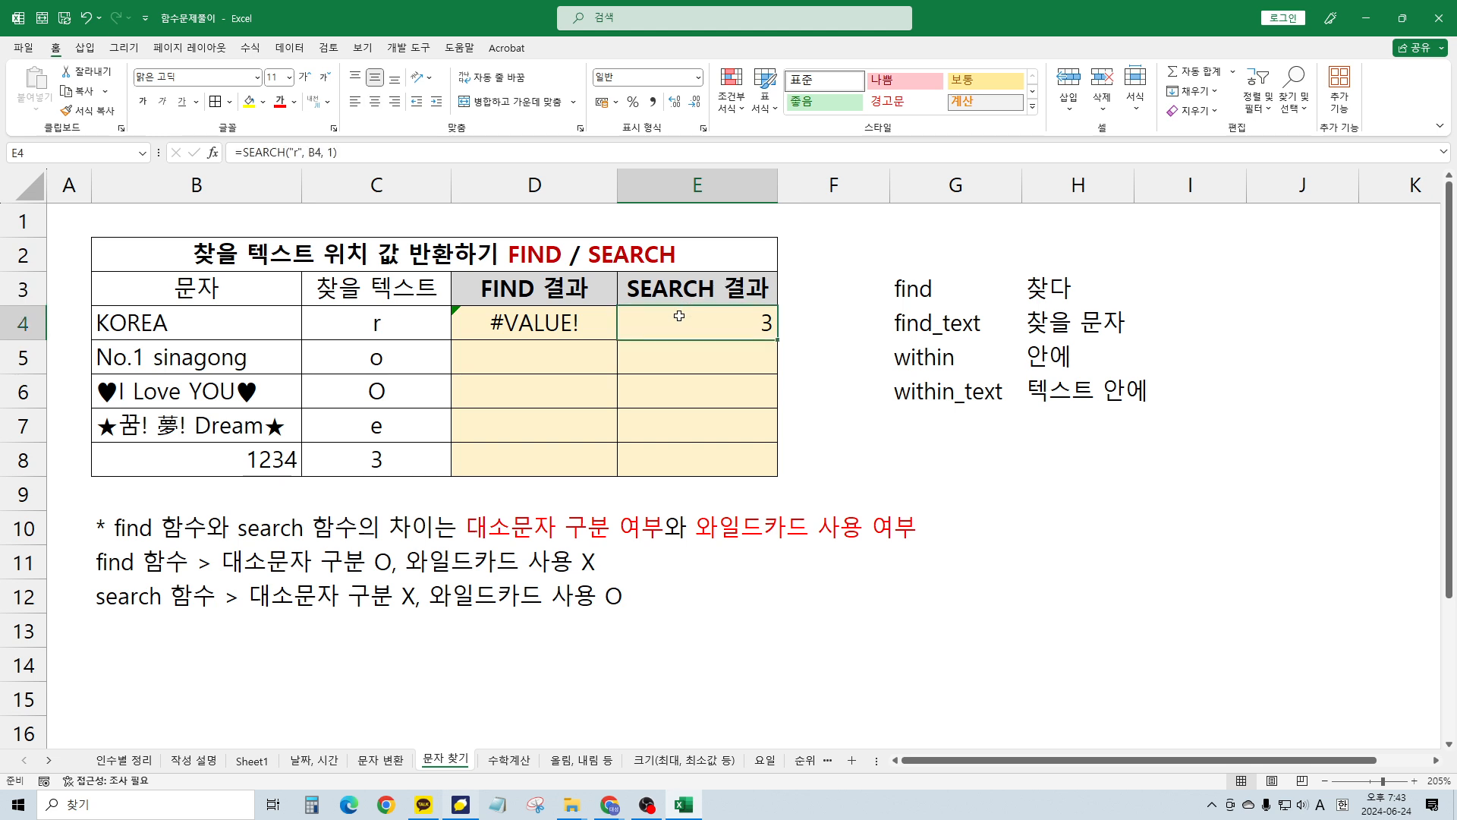
pyautogui.click(536, 331)
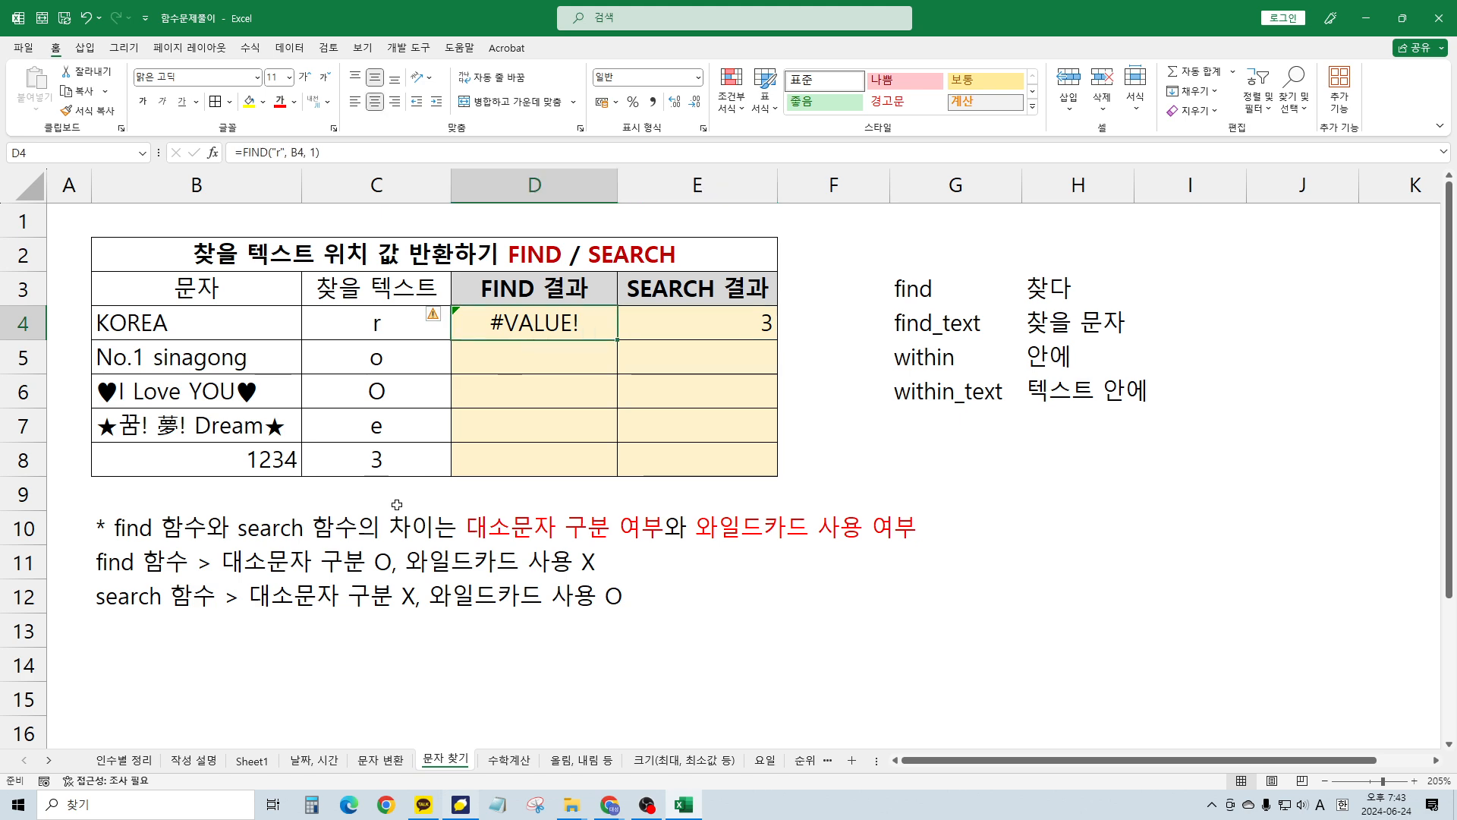
pyautogui.click(397, 504)
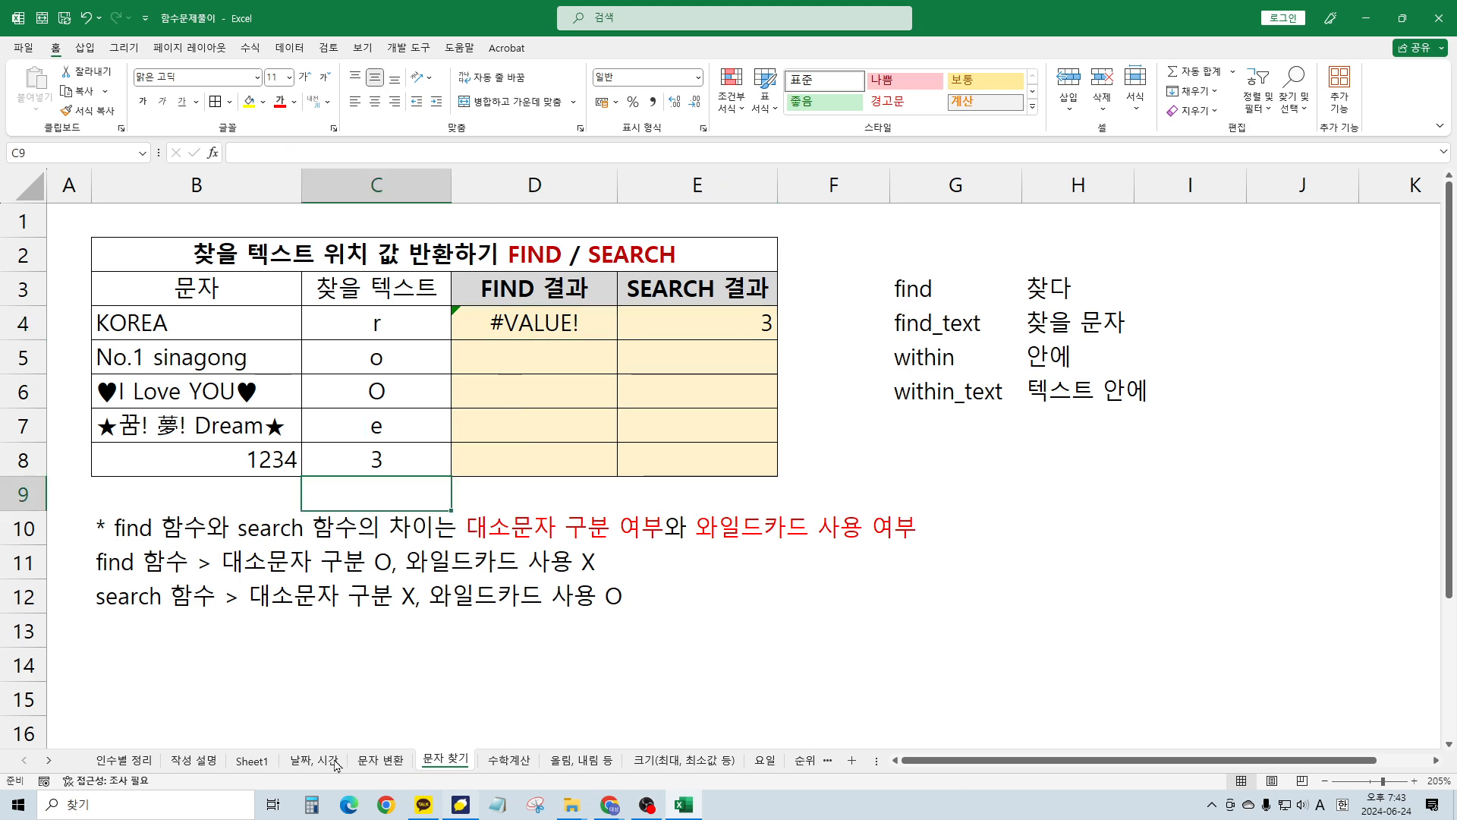
pyautogui.click(501, 760)
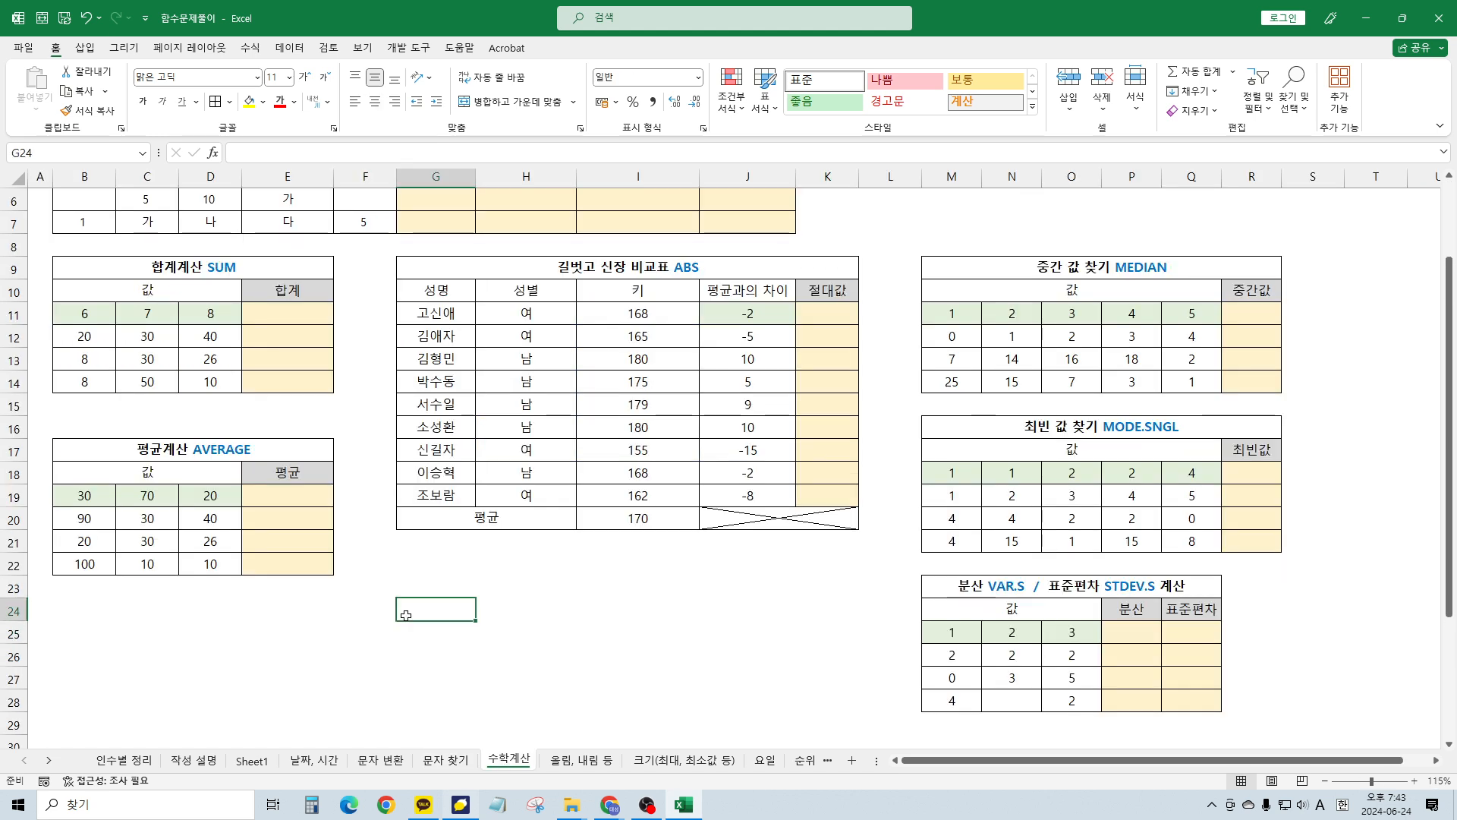
# Enter =COUNT(B4:F4) in G4
pyautogui.scroll(2, 406, 616)
pyautogui.click(568, 461)
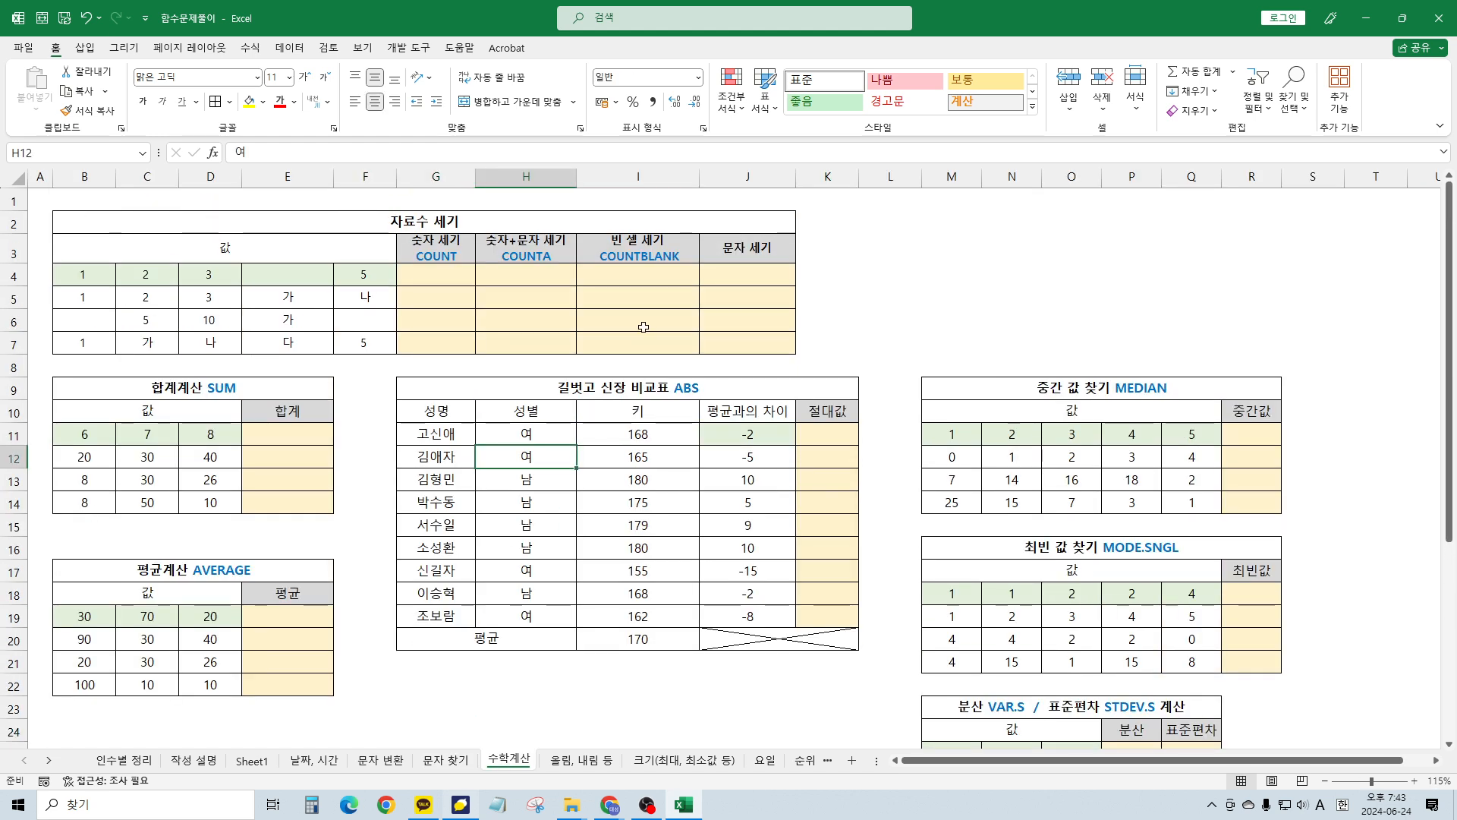
pyautogui.click(546, 269)
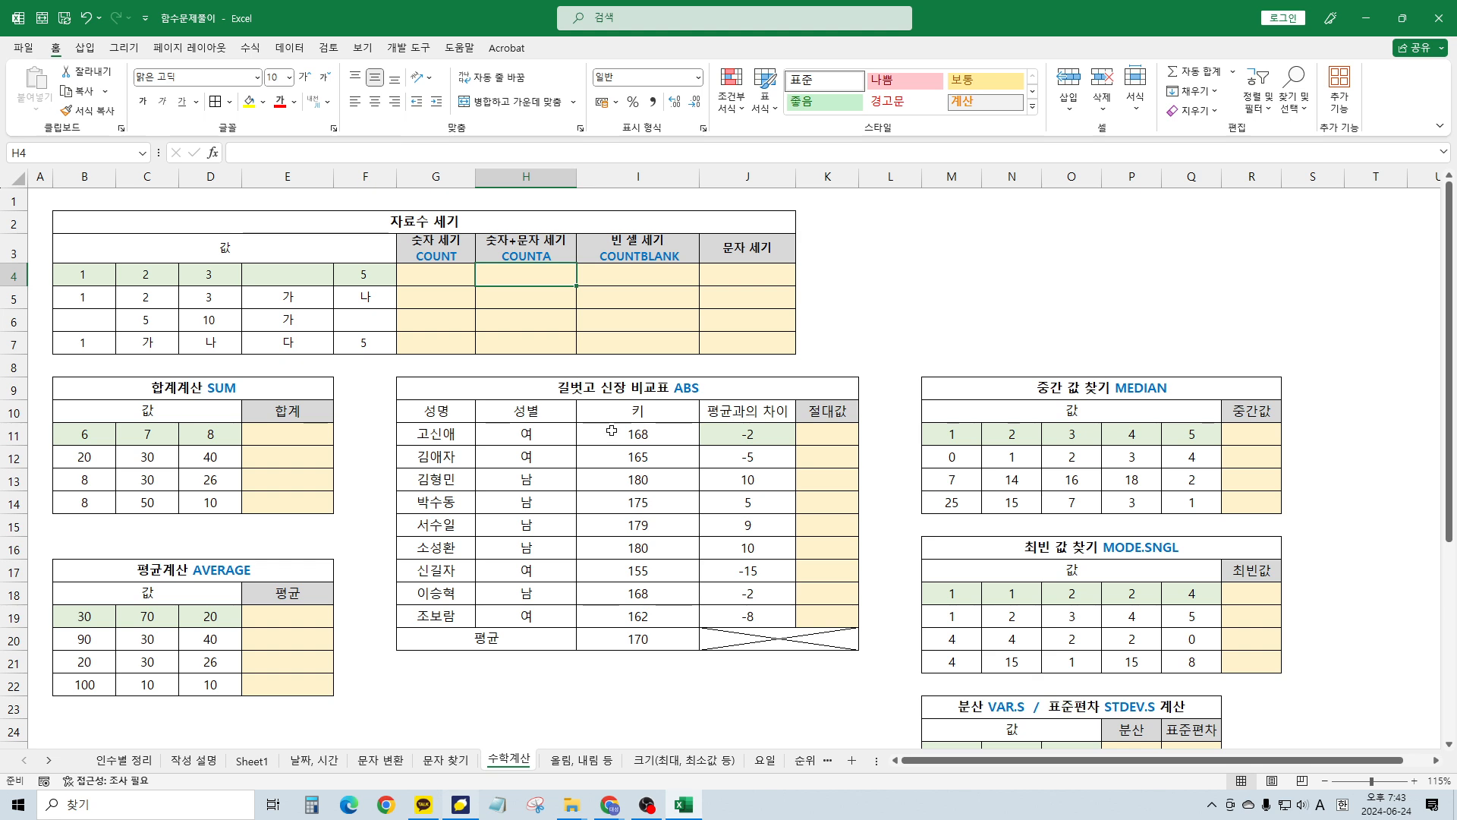
pyautogui.click(459, 271)
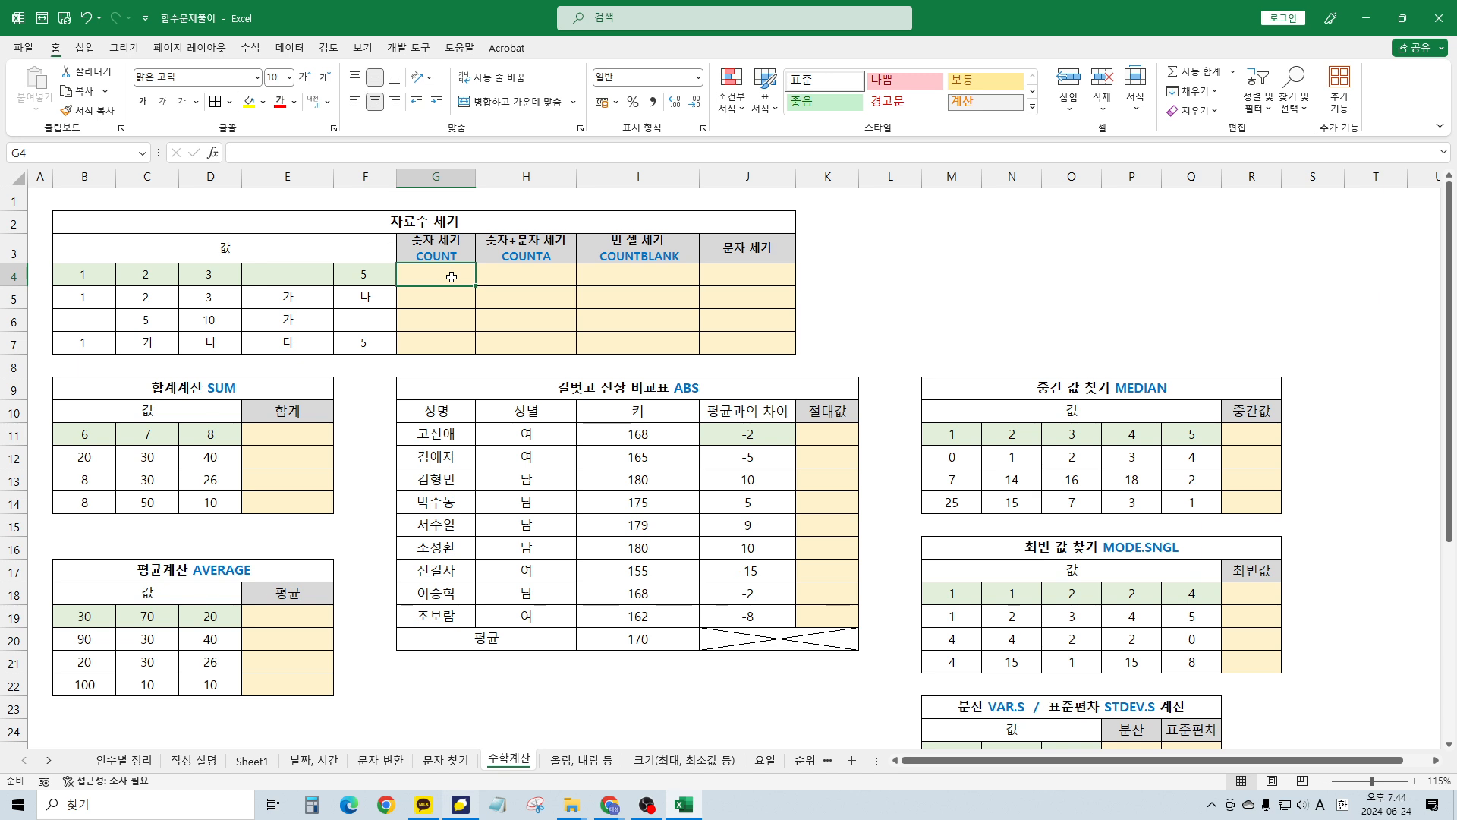
pyautogui.write('=co')
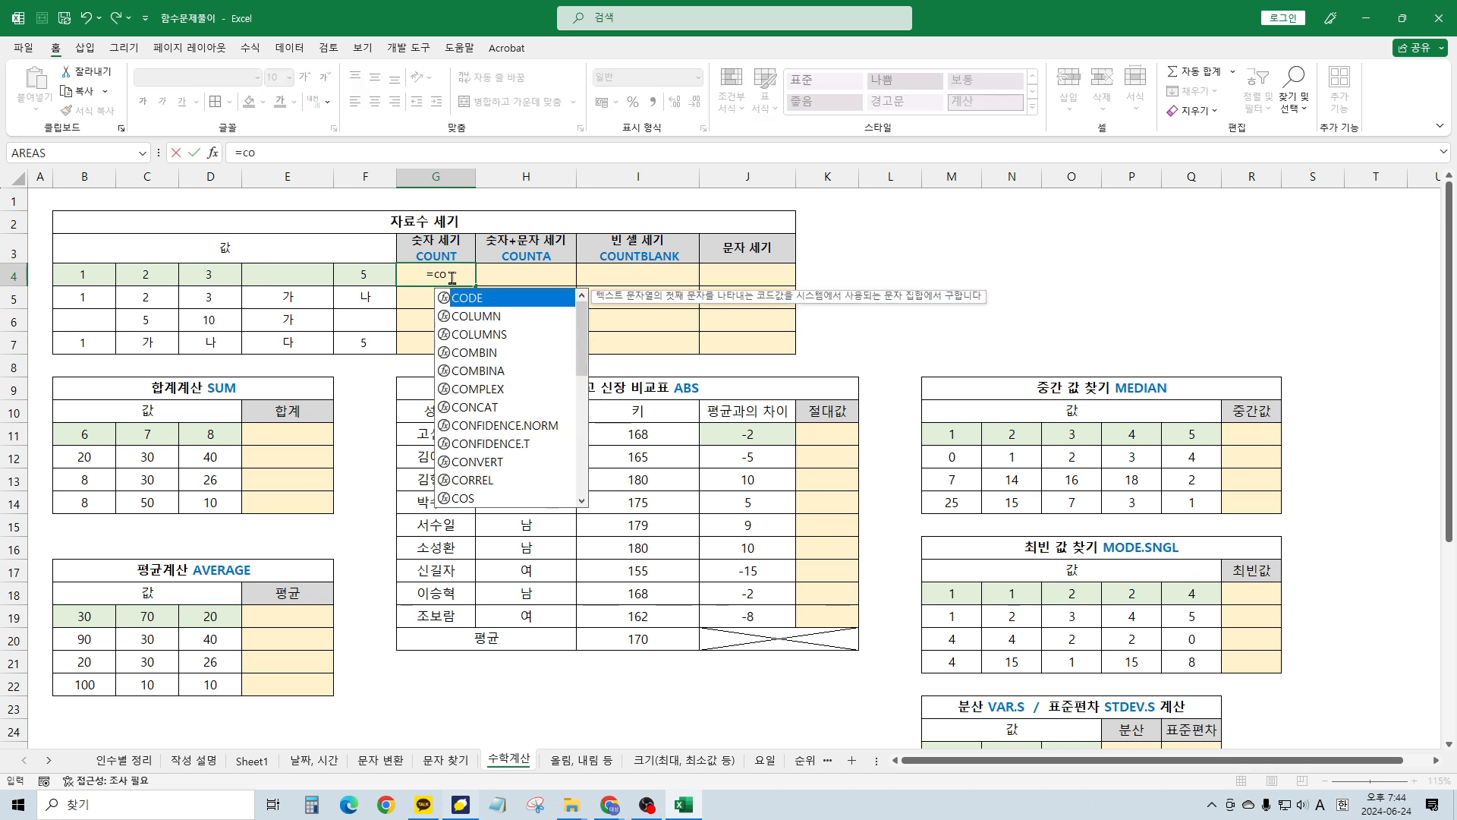
pyautogui.write('unt')
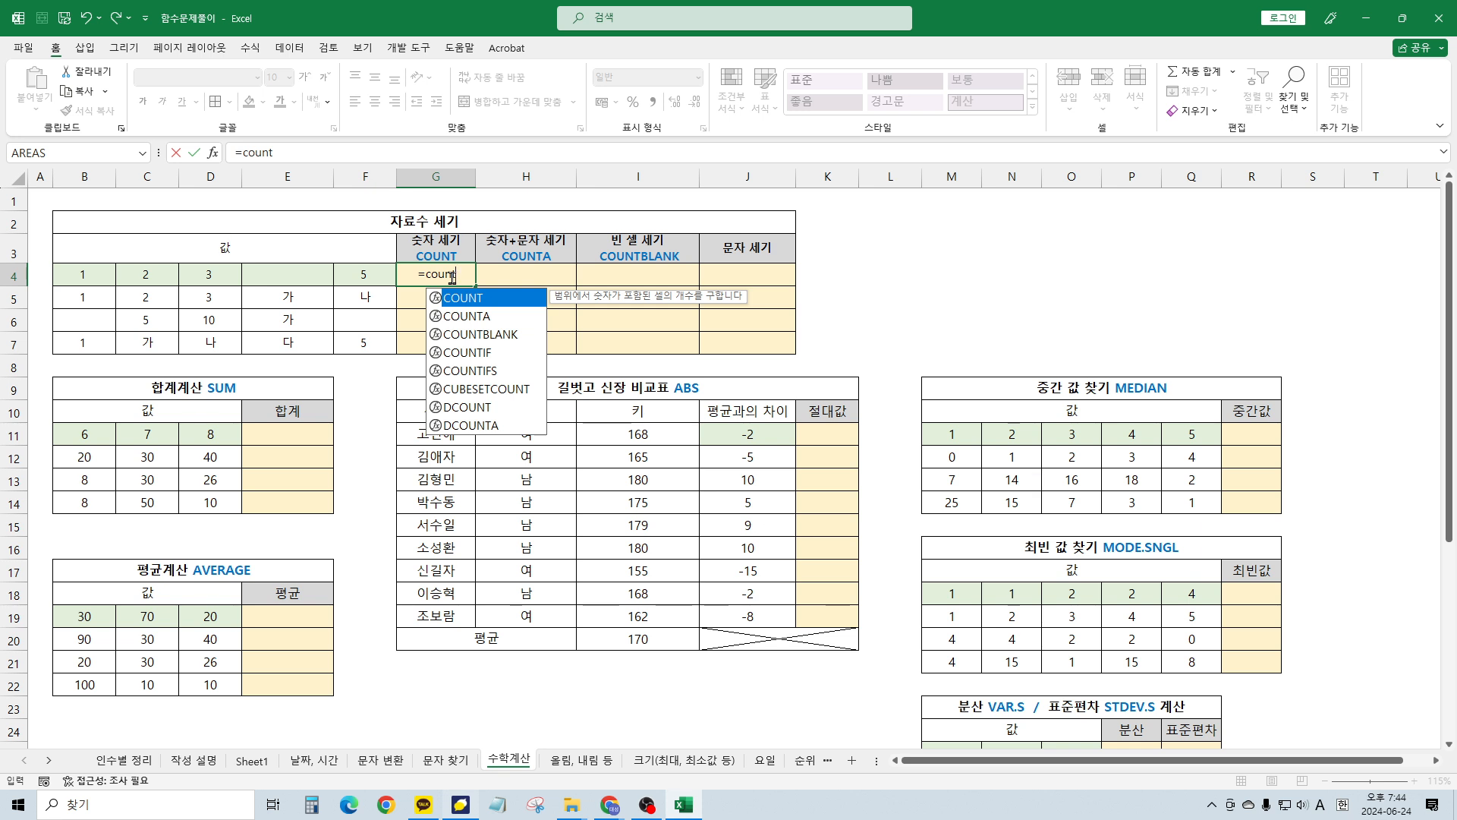
pyautogui.write('(')
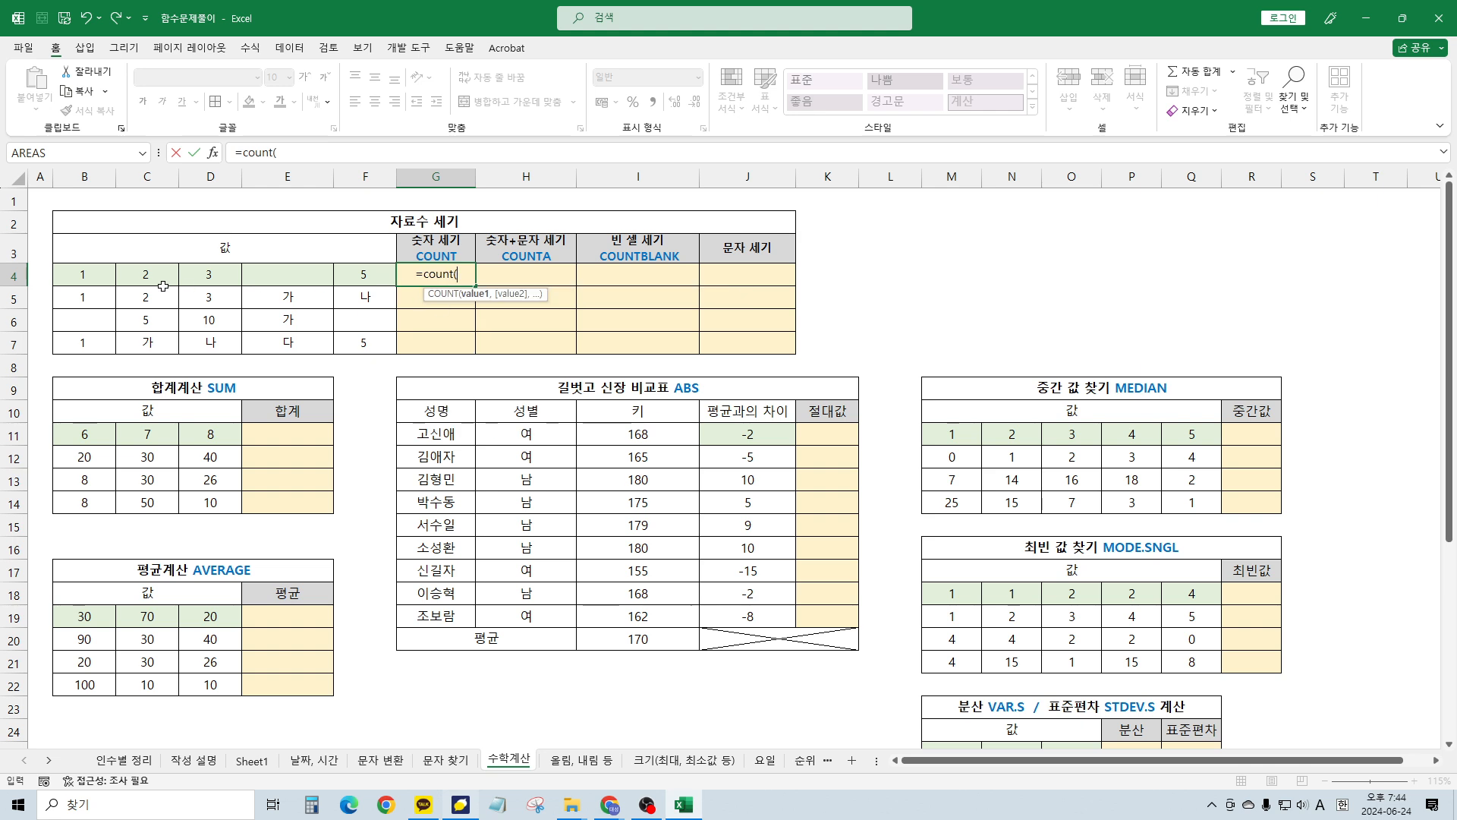
pyautogui.moveTo(74, 273); pyautogui.dragTo(361, 280)
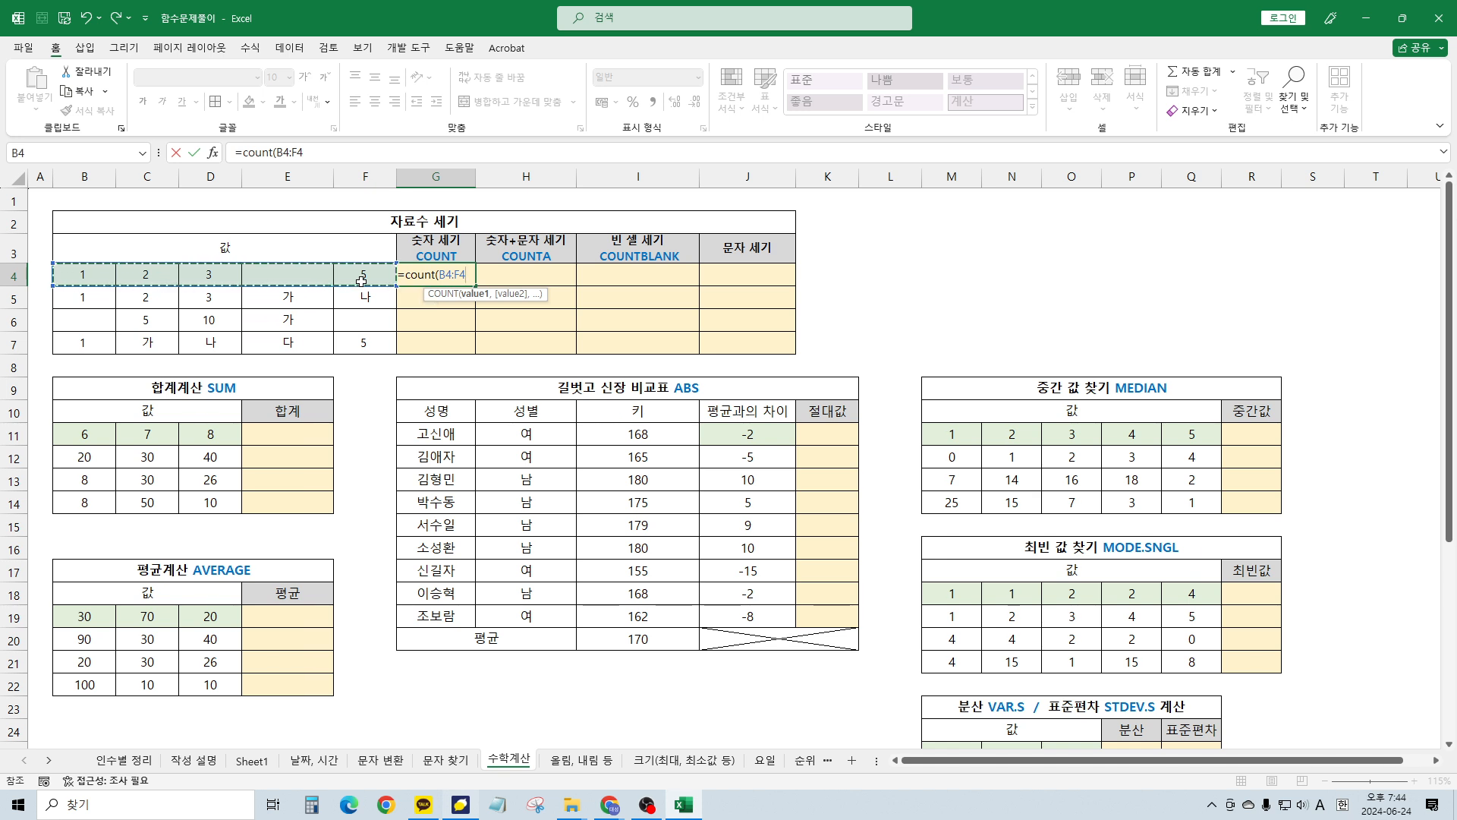
pyautogui.press('Return')
pyautogui.press('Up')
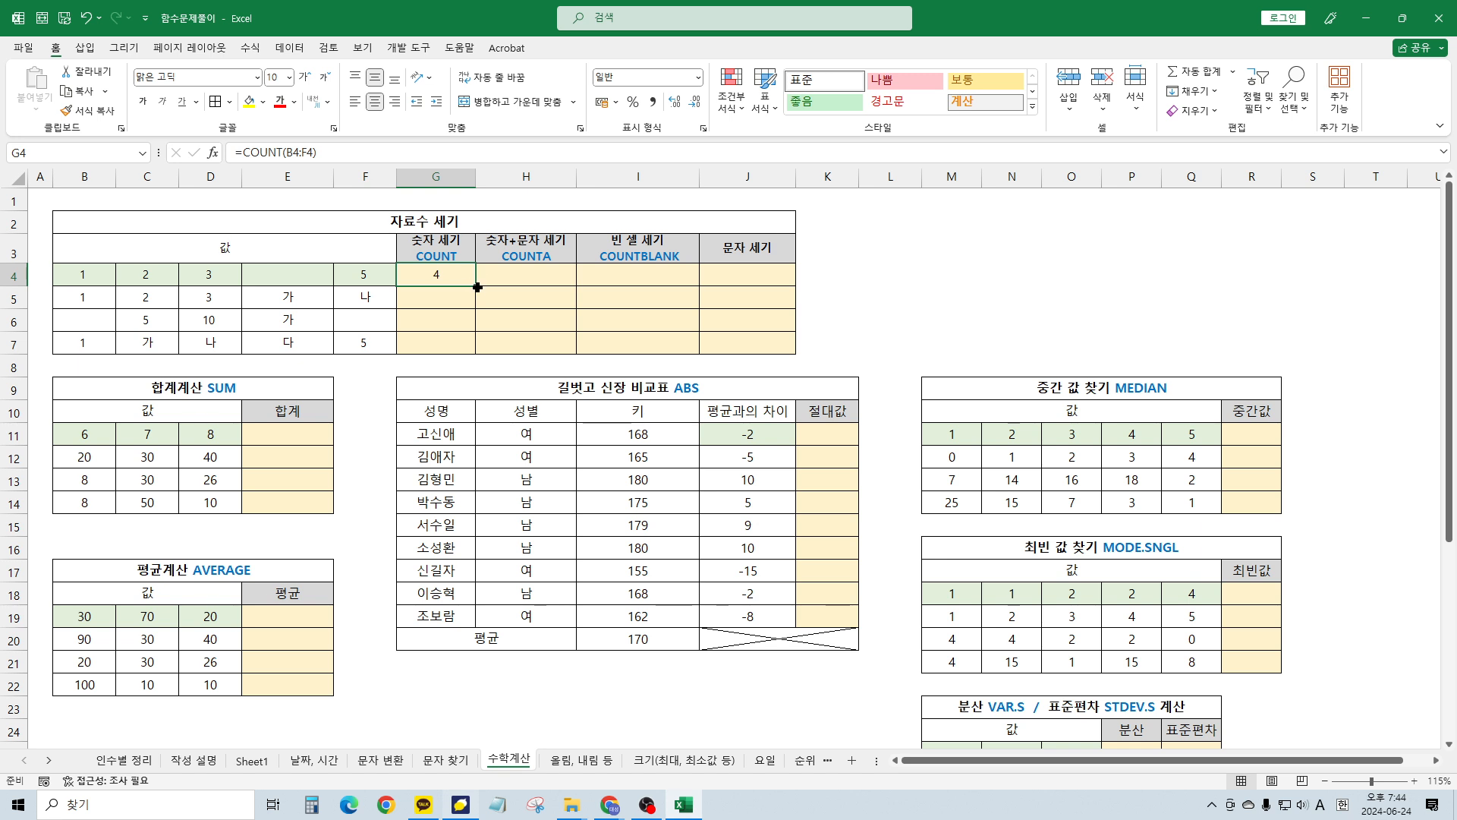
# Fill the COUNT formula down to G7, giving 4, 3, 2 and 2
pyautogui.moveTo(477, 287); pyautogui.dragTo(472, 347)
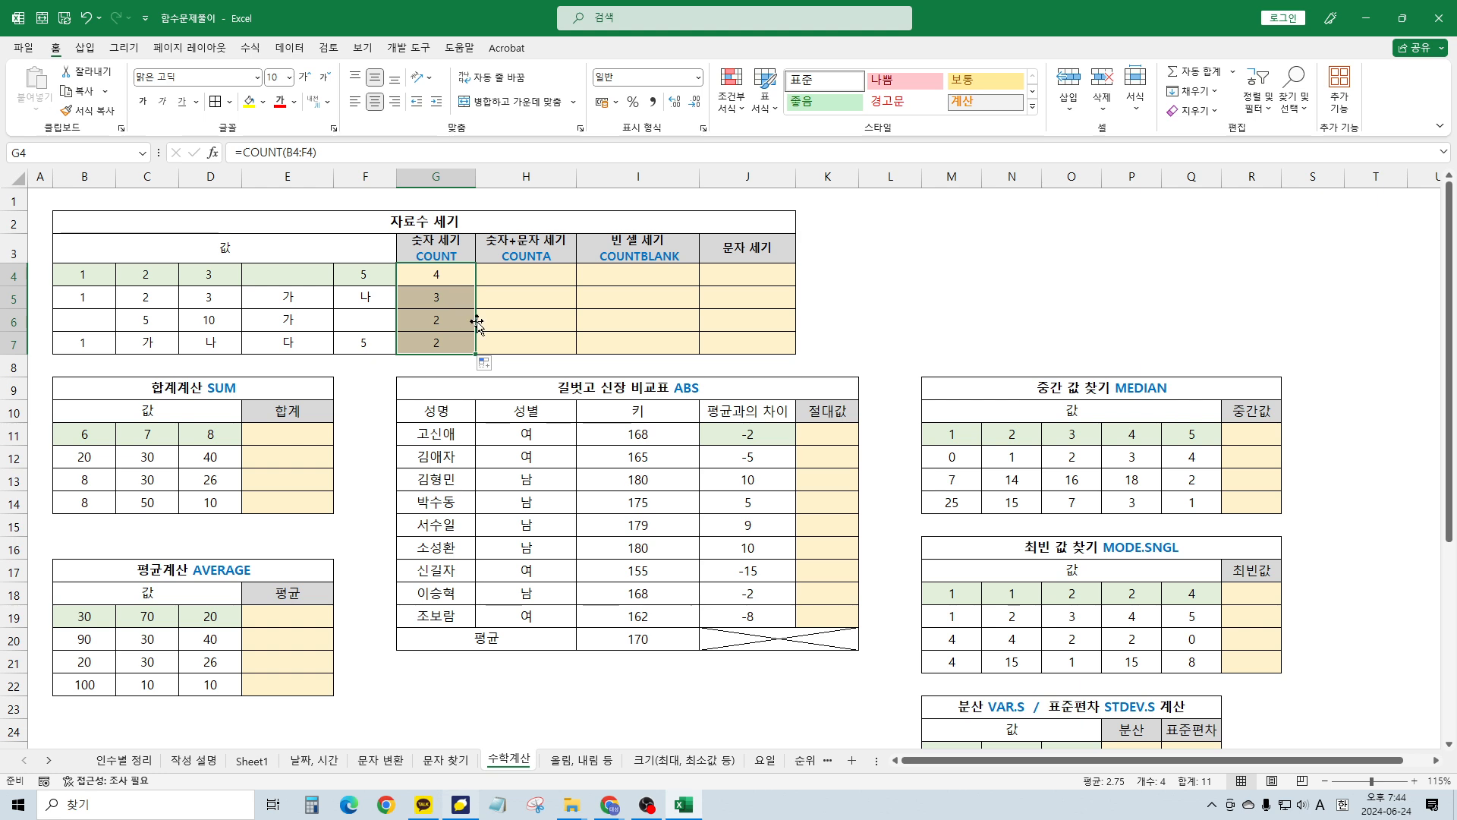
pyautogui.click(431, 298)
pyautogui.click(431, 321)
pyautogui.click(430, 345)
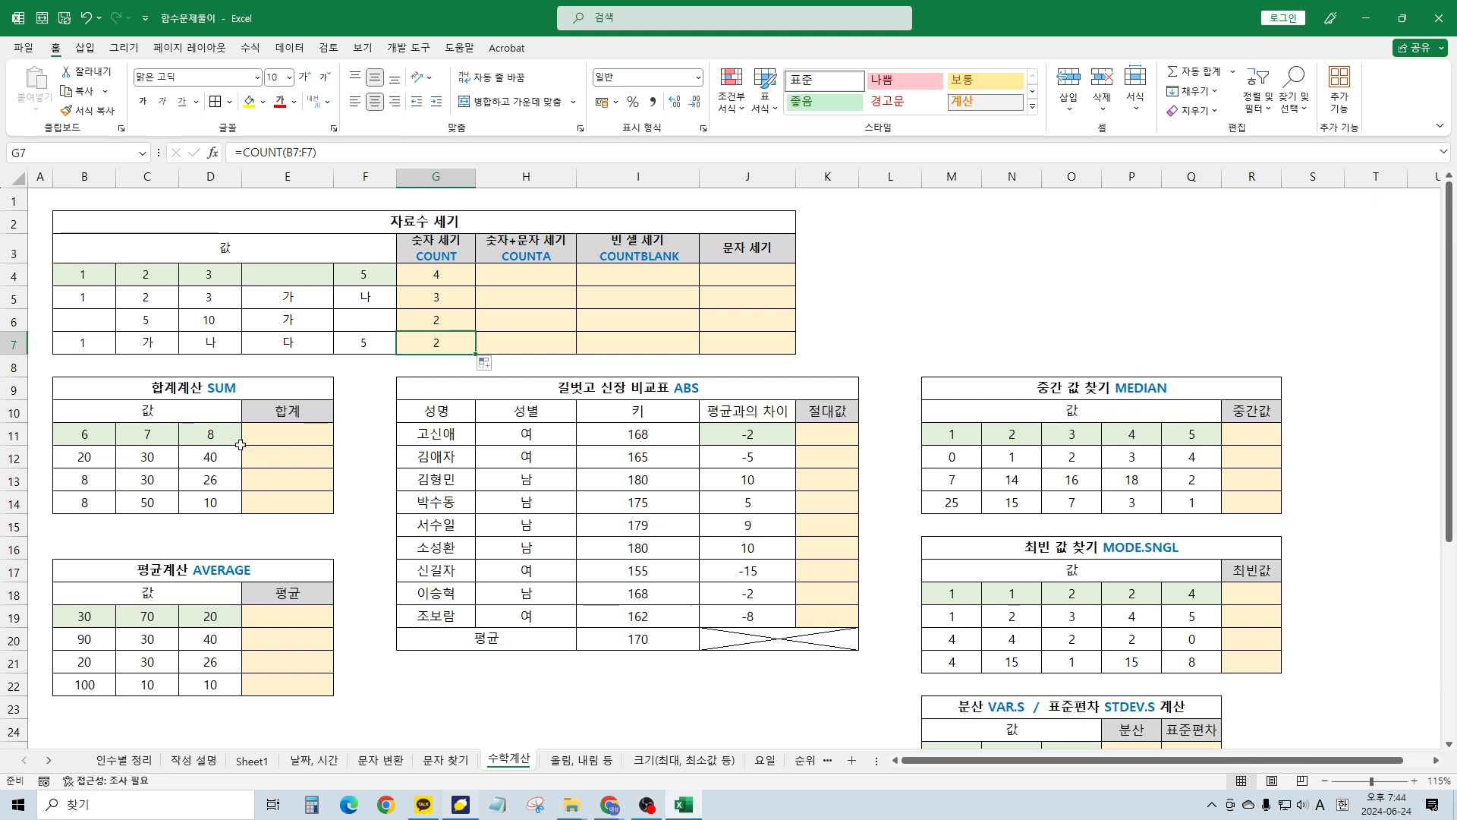
# Enter =COUNTA(B4:F4) in H4
pyautogui.click(552, 282)
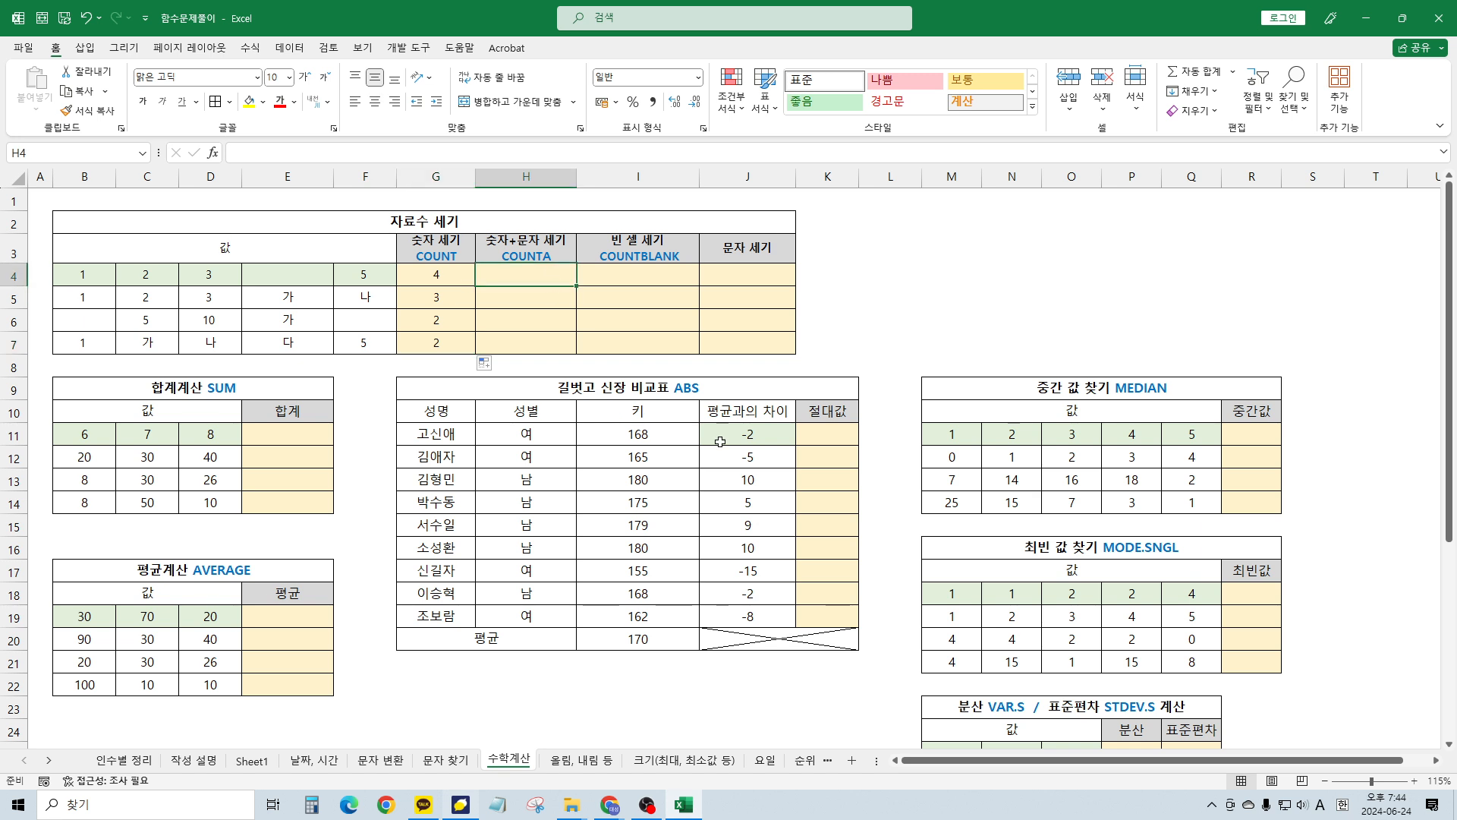
pyautogui.write('=')
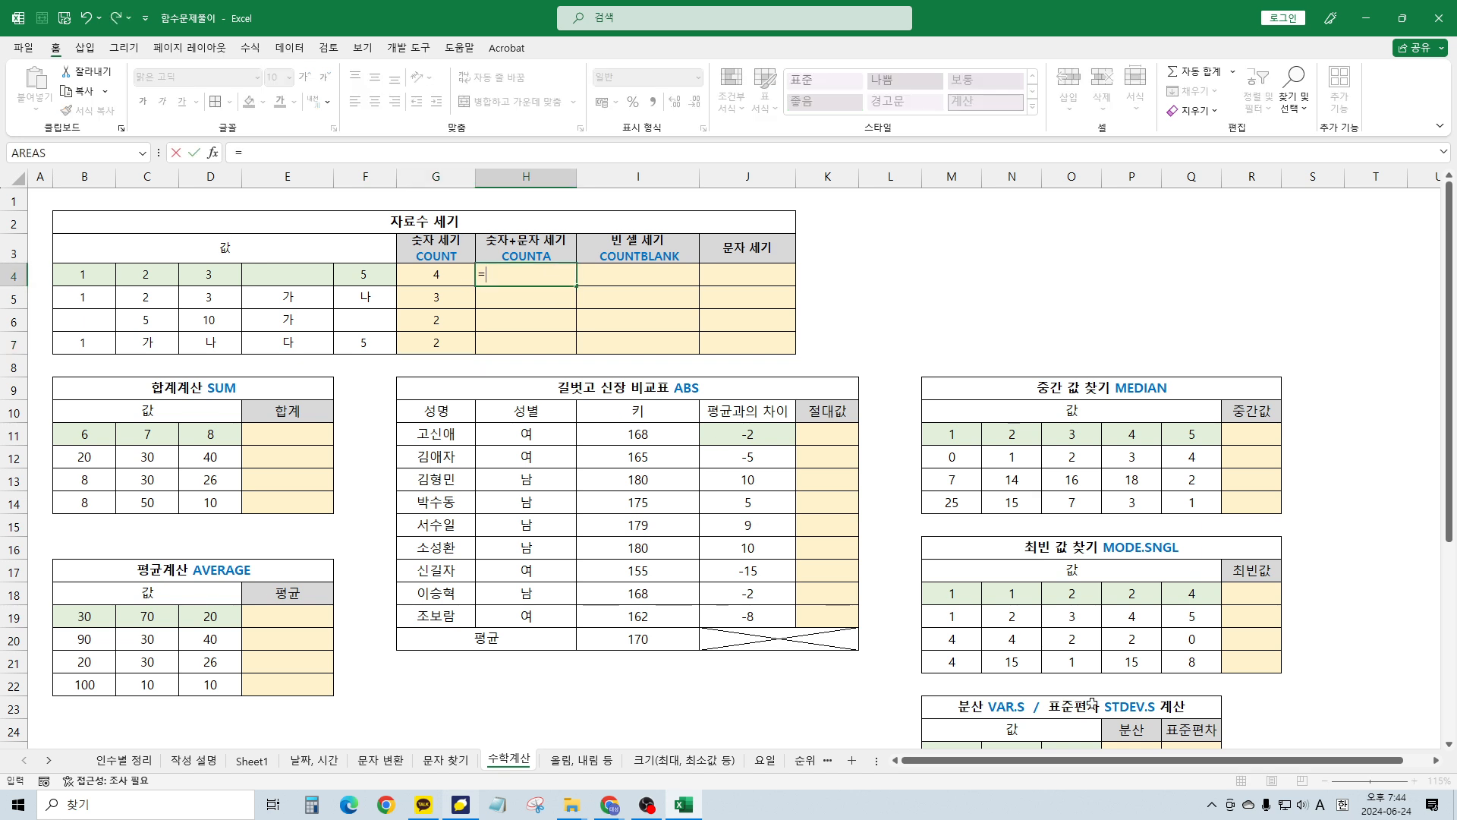
pyautogui.write('counta')
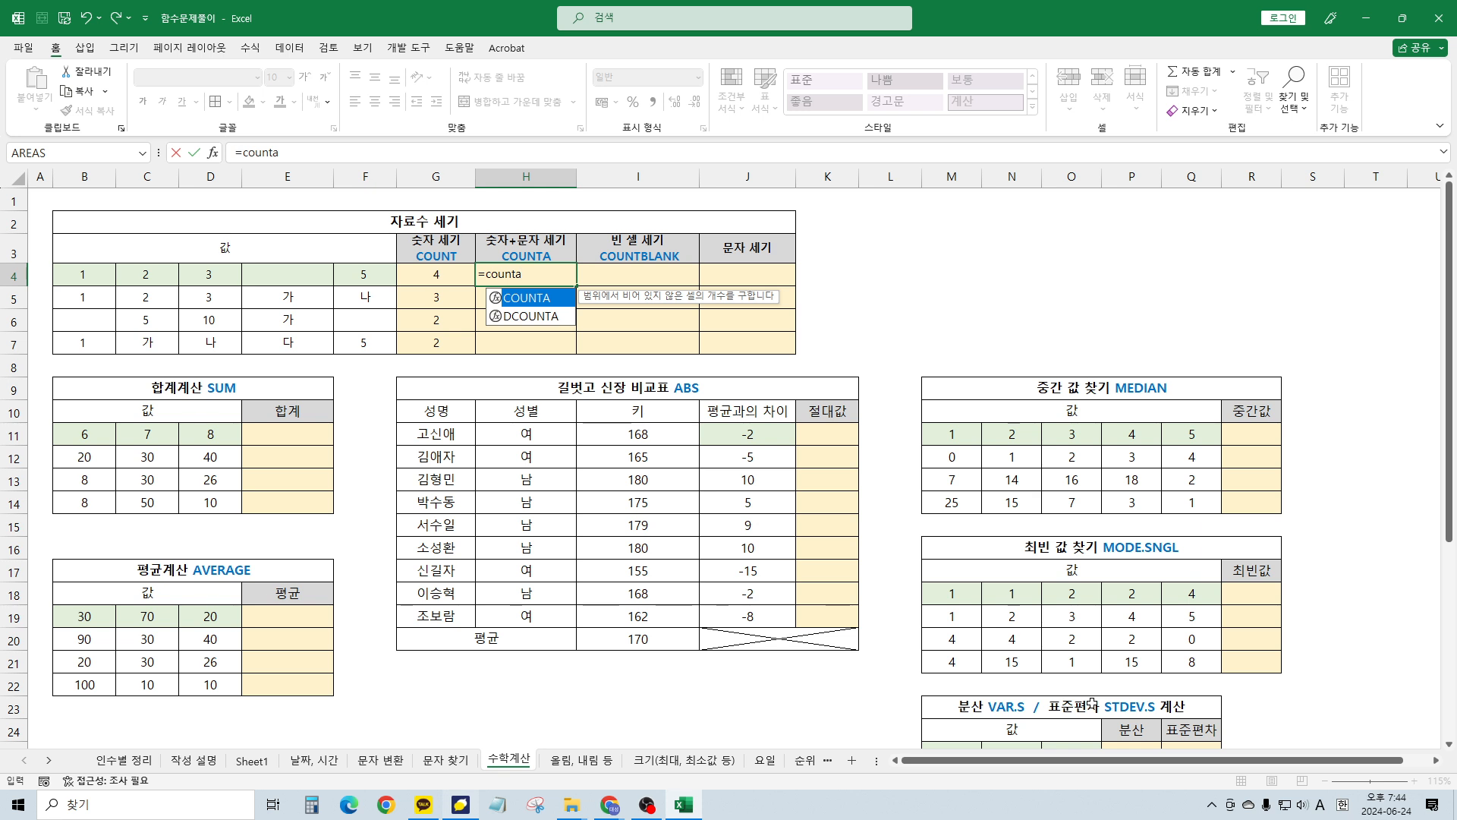
pyautogui.write('(')
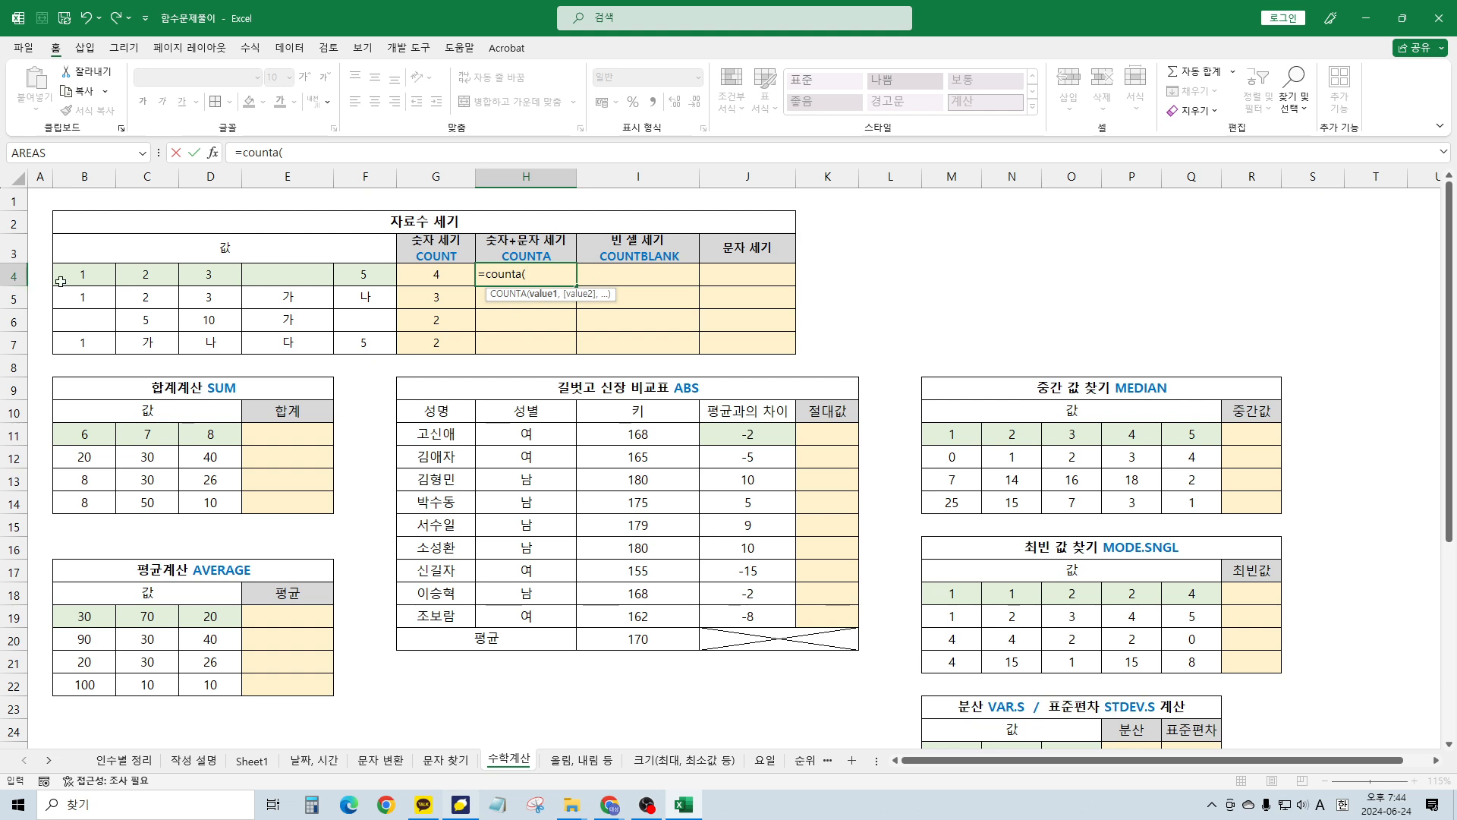
pyautogui.moveTo(62, 277); pyautogui.dragTo(389, 274)
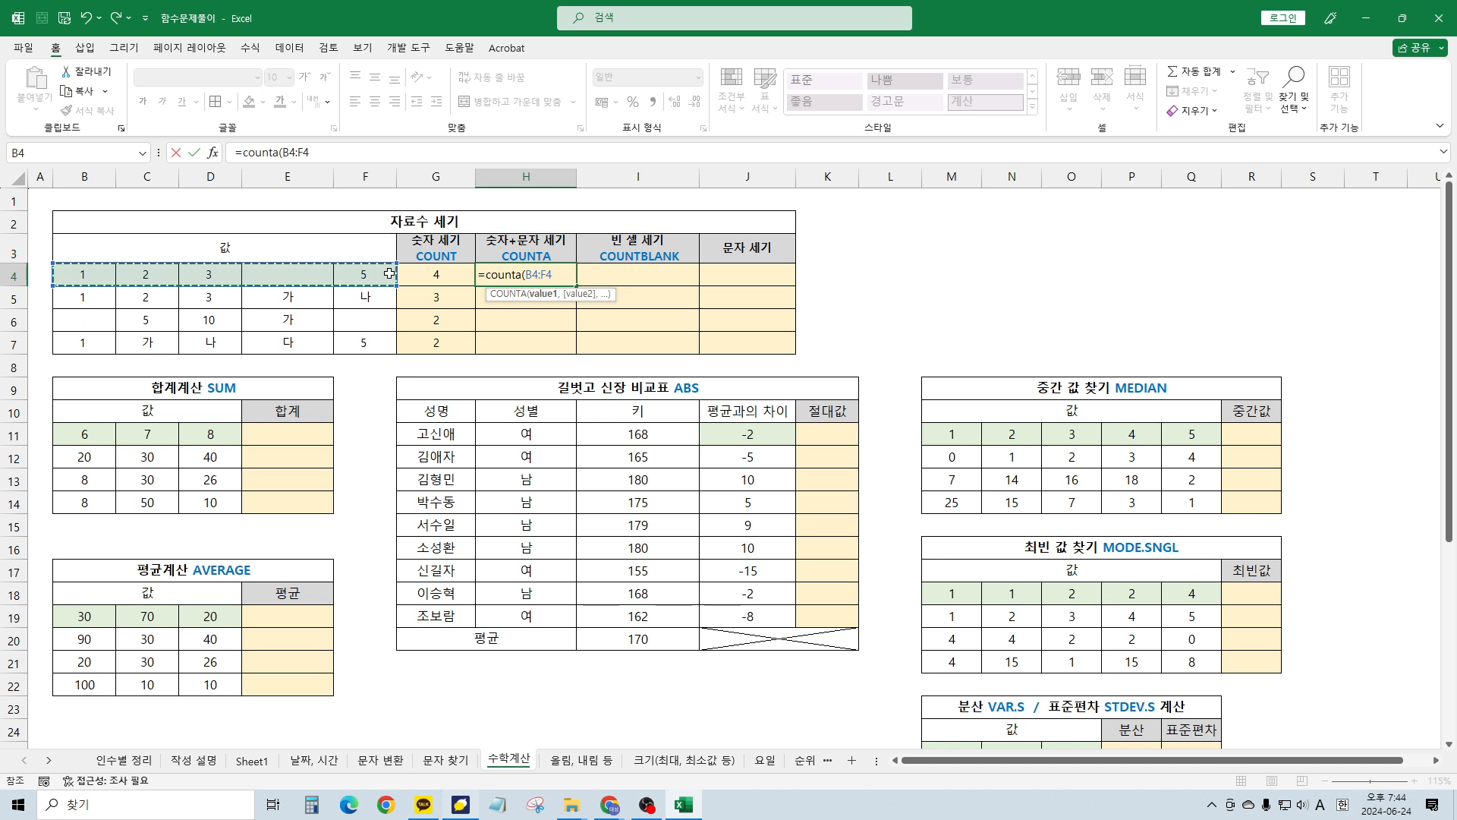
pyautogui.press('Return')
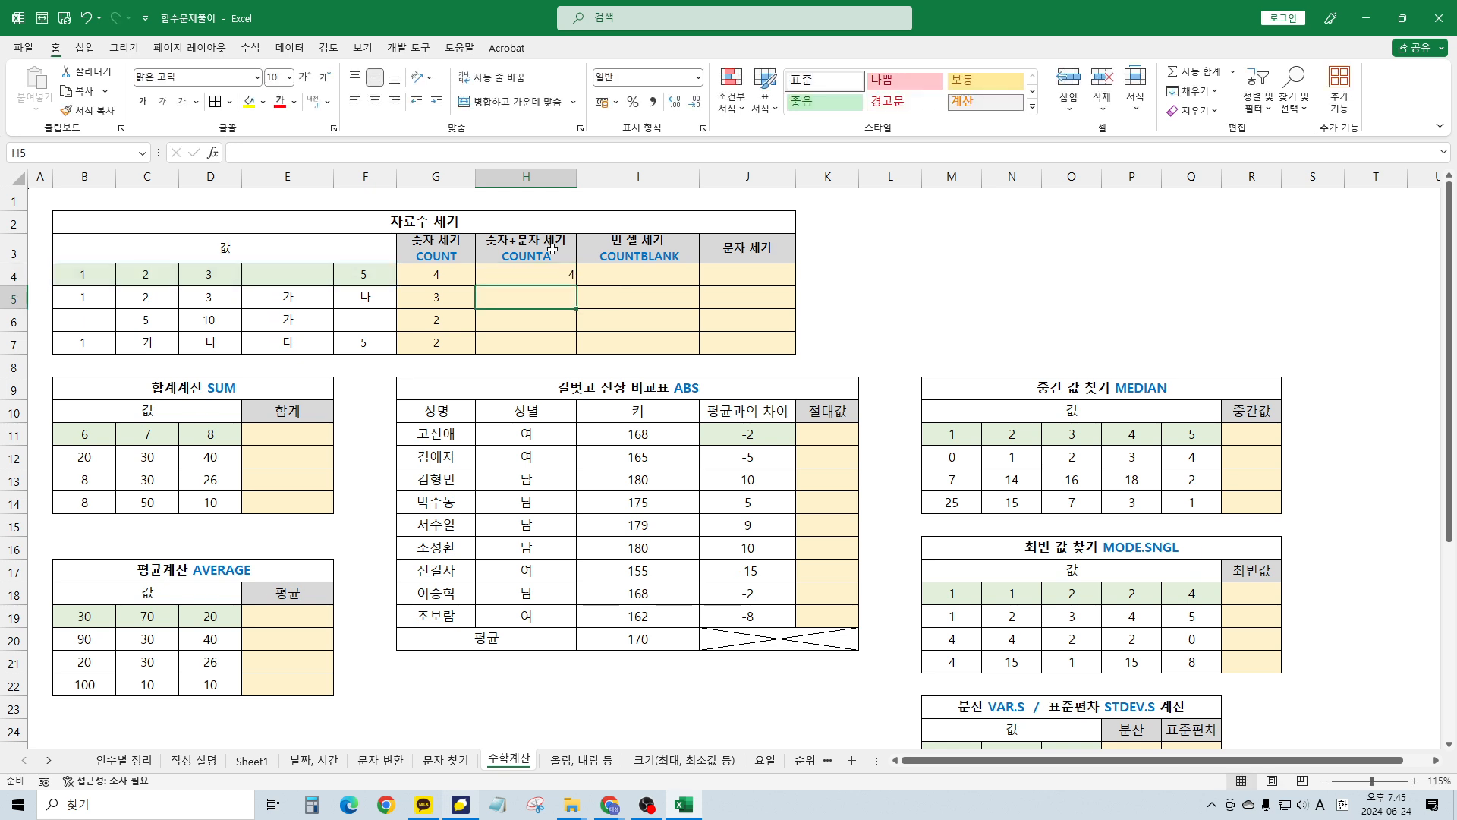
pyautogui.click(569, 278)
# Fill the COUNTA formula down to H7 (4, 5, 3, 5) and compare it with COUNT
pyautogui.moveTo(577, 285); pyautogui.dragTo(573, 346)
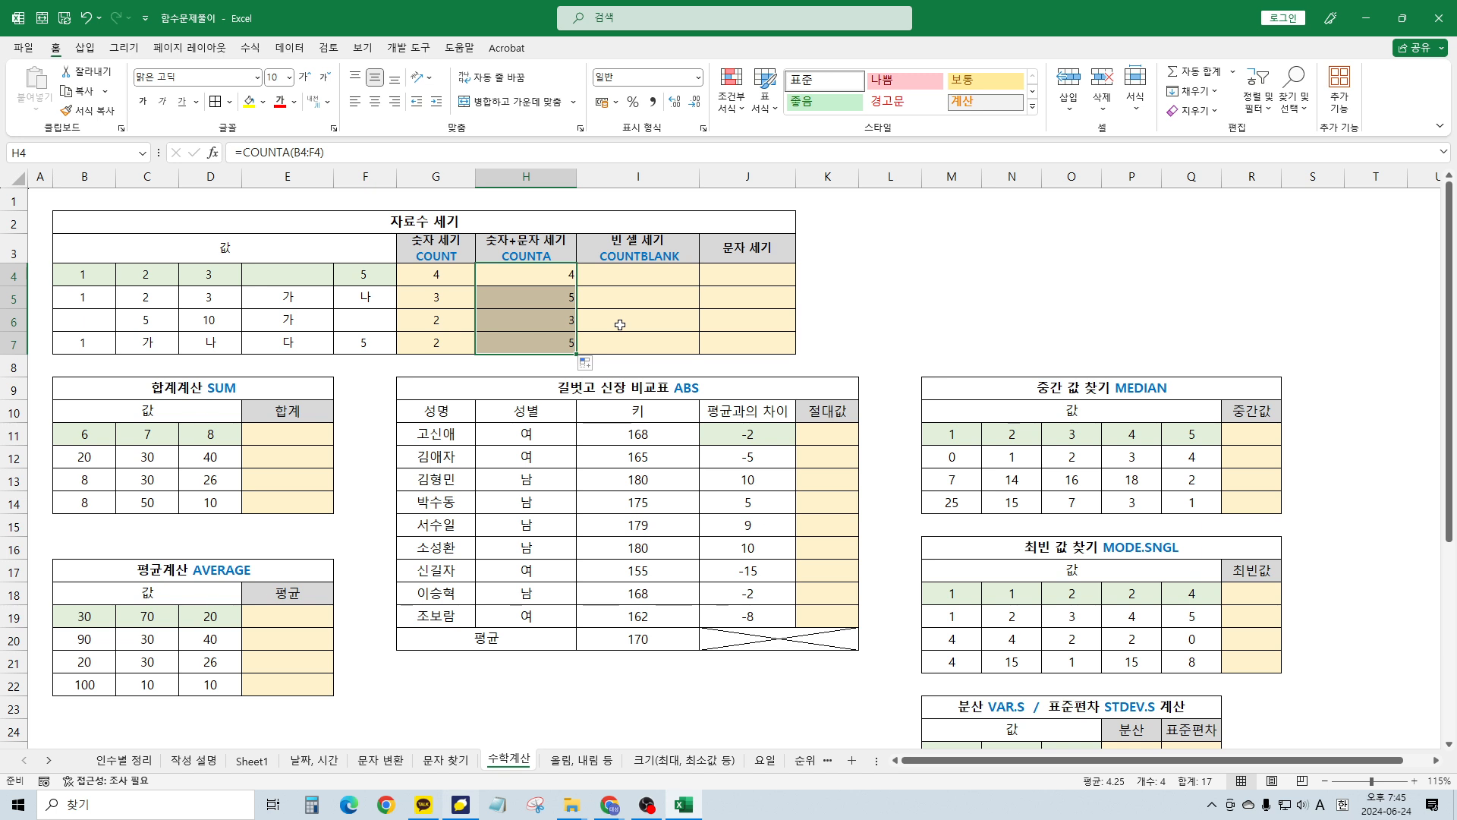
pyautogui.press('Left')
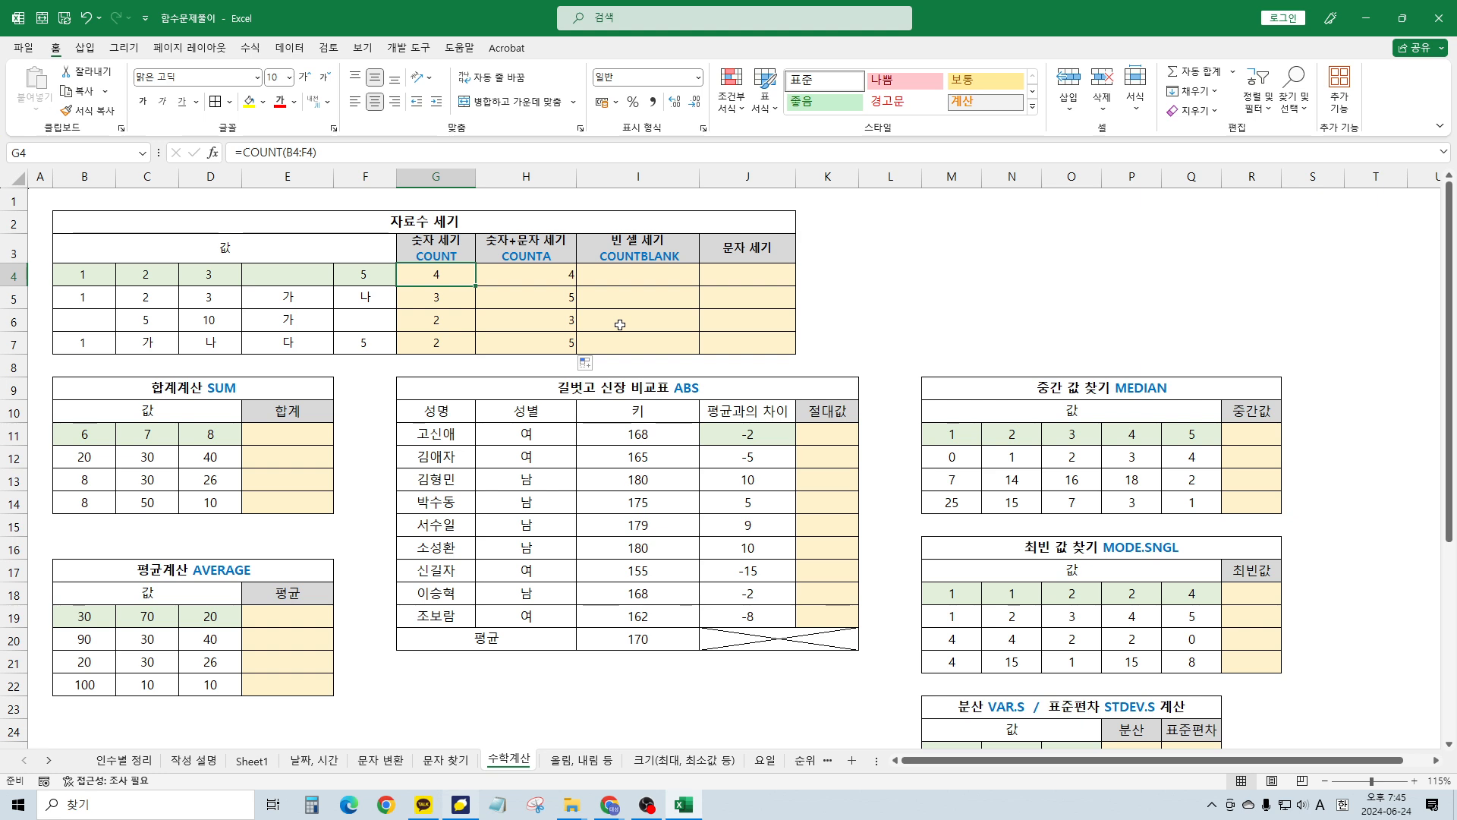
pyautogui.press('Right')
pyautogui.press('Left')
pyautogui.press('Right')
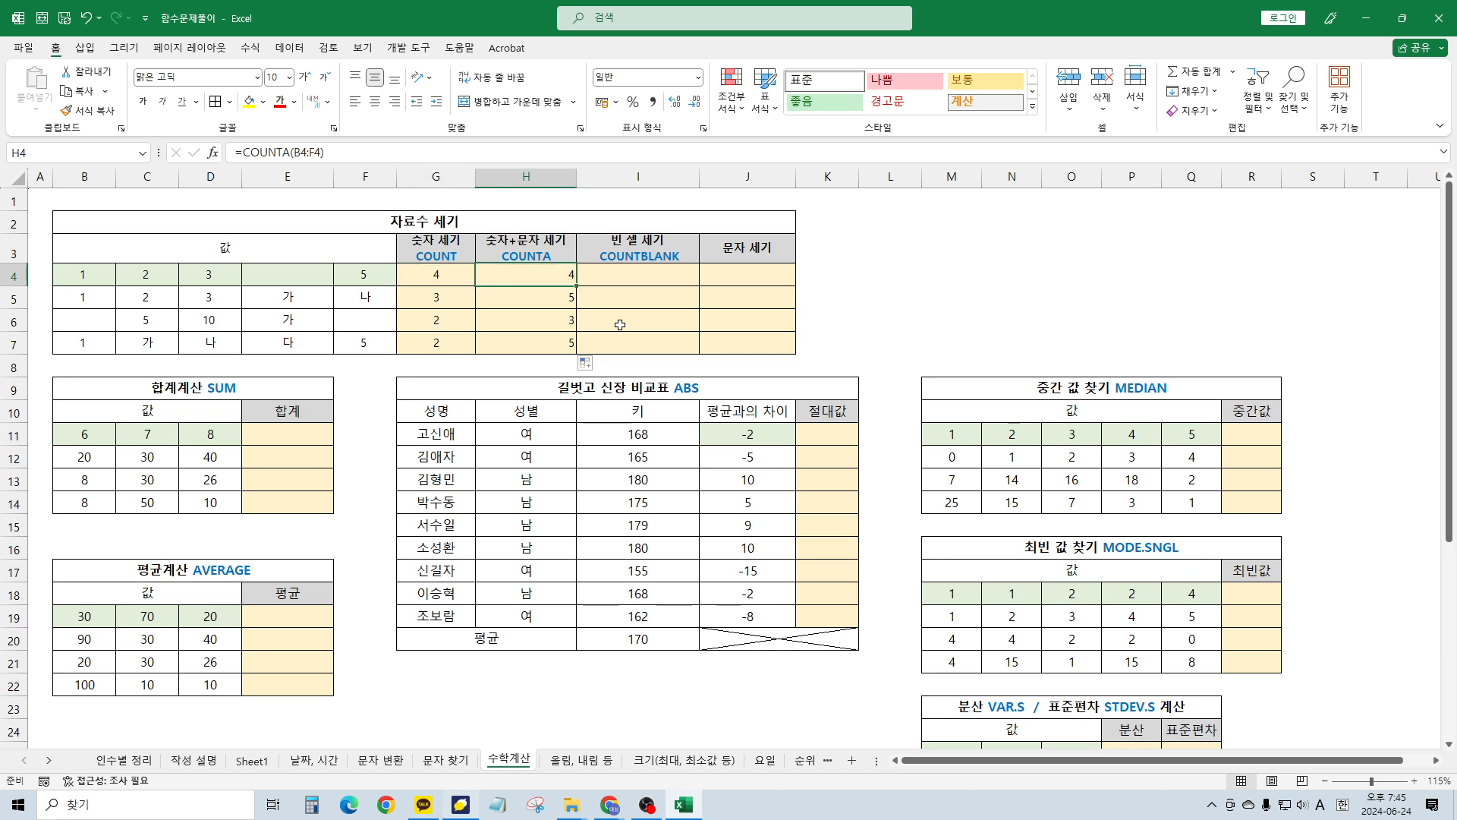
pyautogui.press('Down')
pyautogui.press('Down')
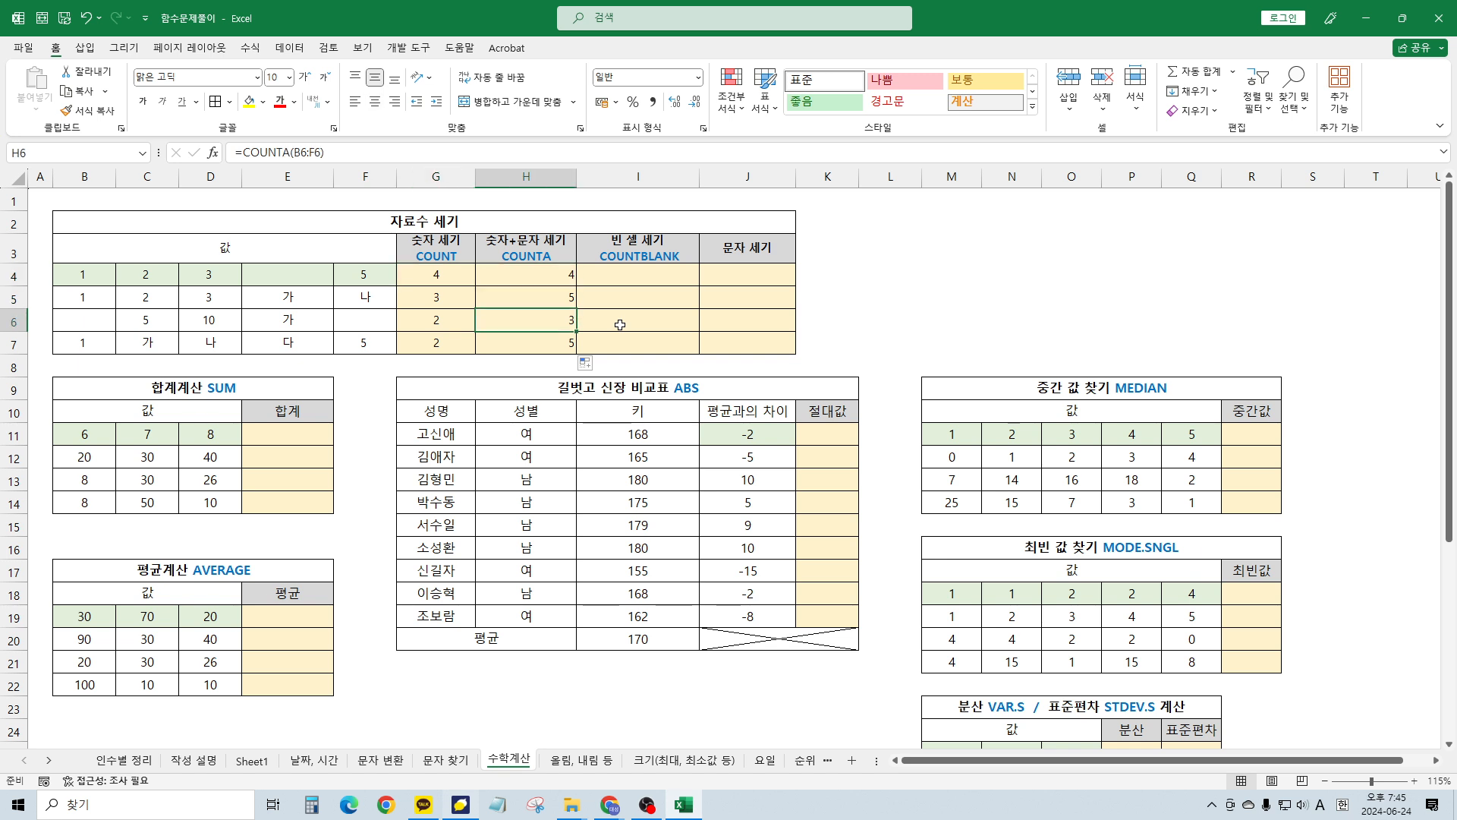
pyautogui.press('Up')
pyautogui.press('Right')
pyautogui.press('Up')
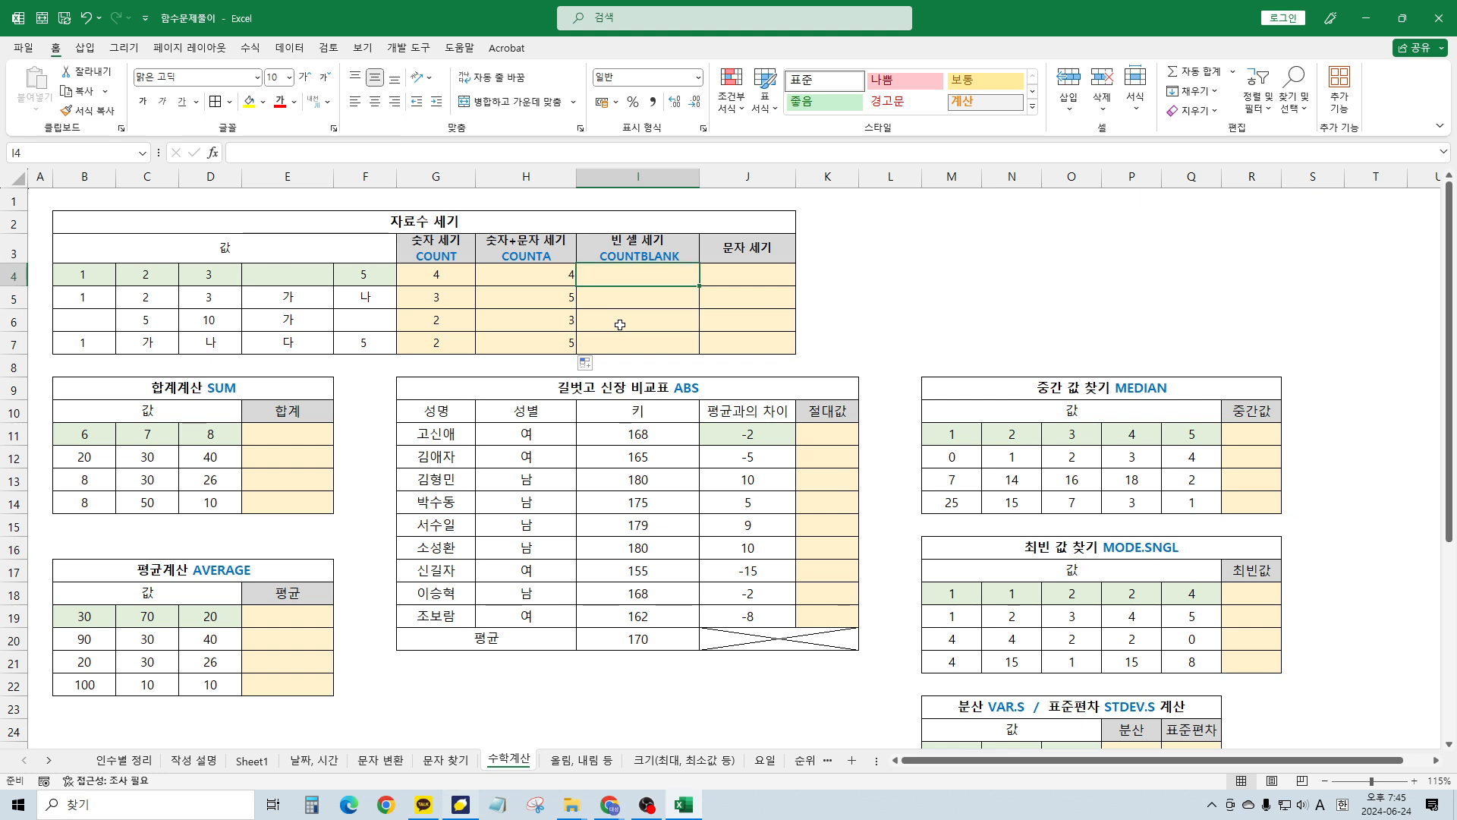
# Enter =COUNTBLANK(B4:F4) in I4 and fill it to I7, giving 1, 0, 2, 0
pyautogui.write('=countb')
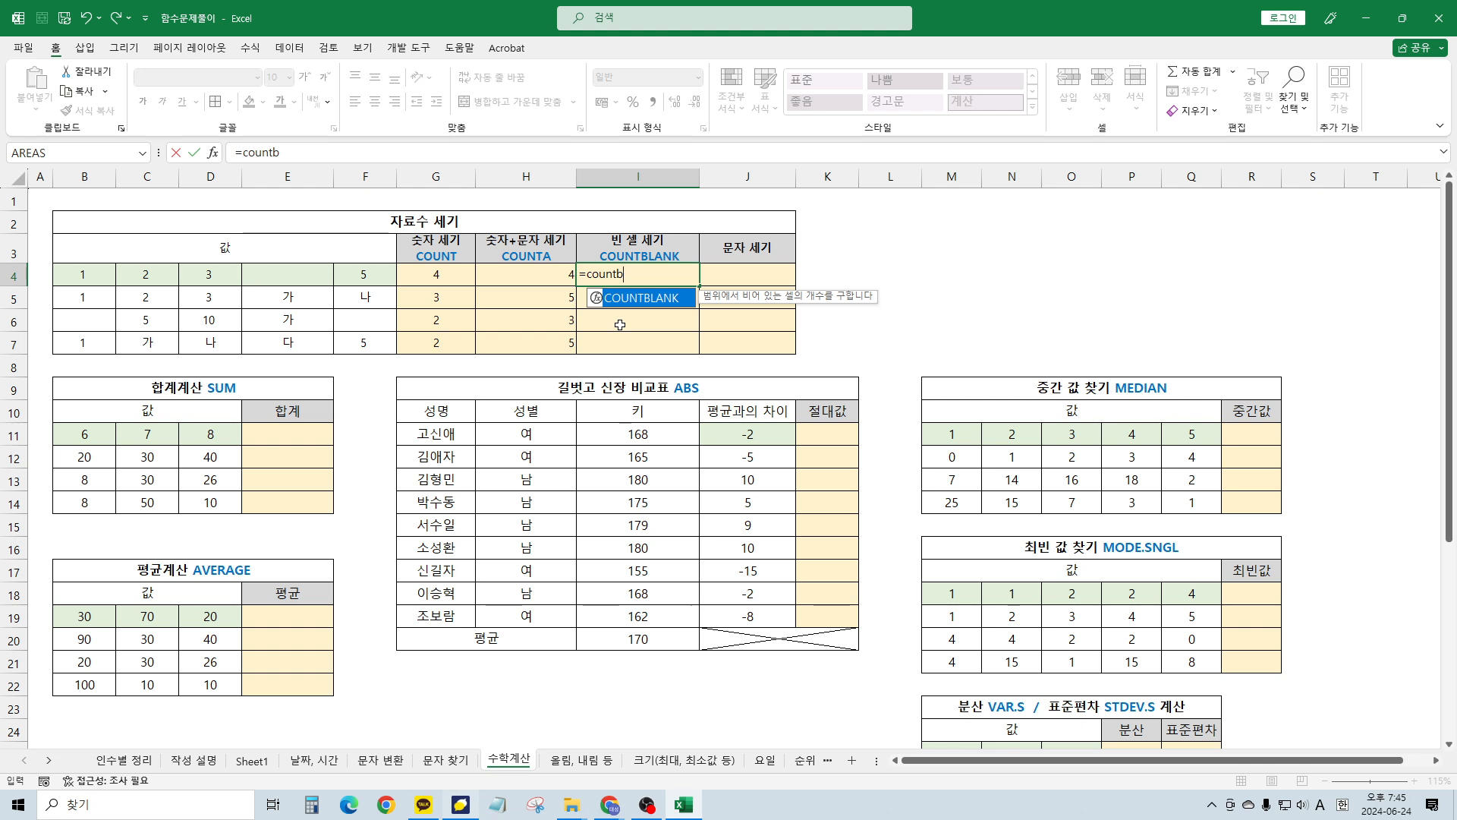
pyautogui.press('Tab')
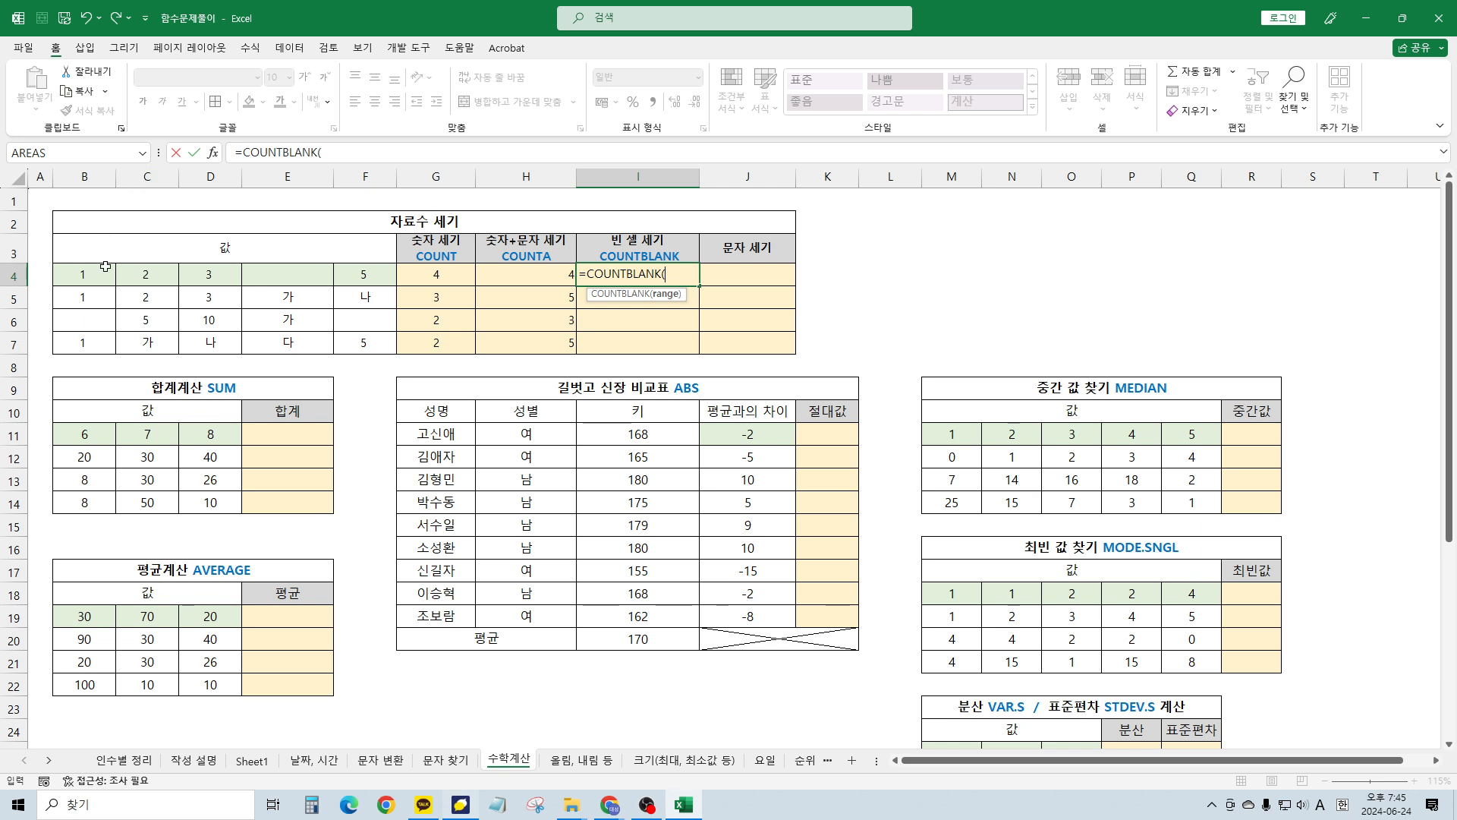
pyautogui.moveTo(101, 273); pyautogui.dragTo(361, 274)
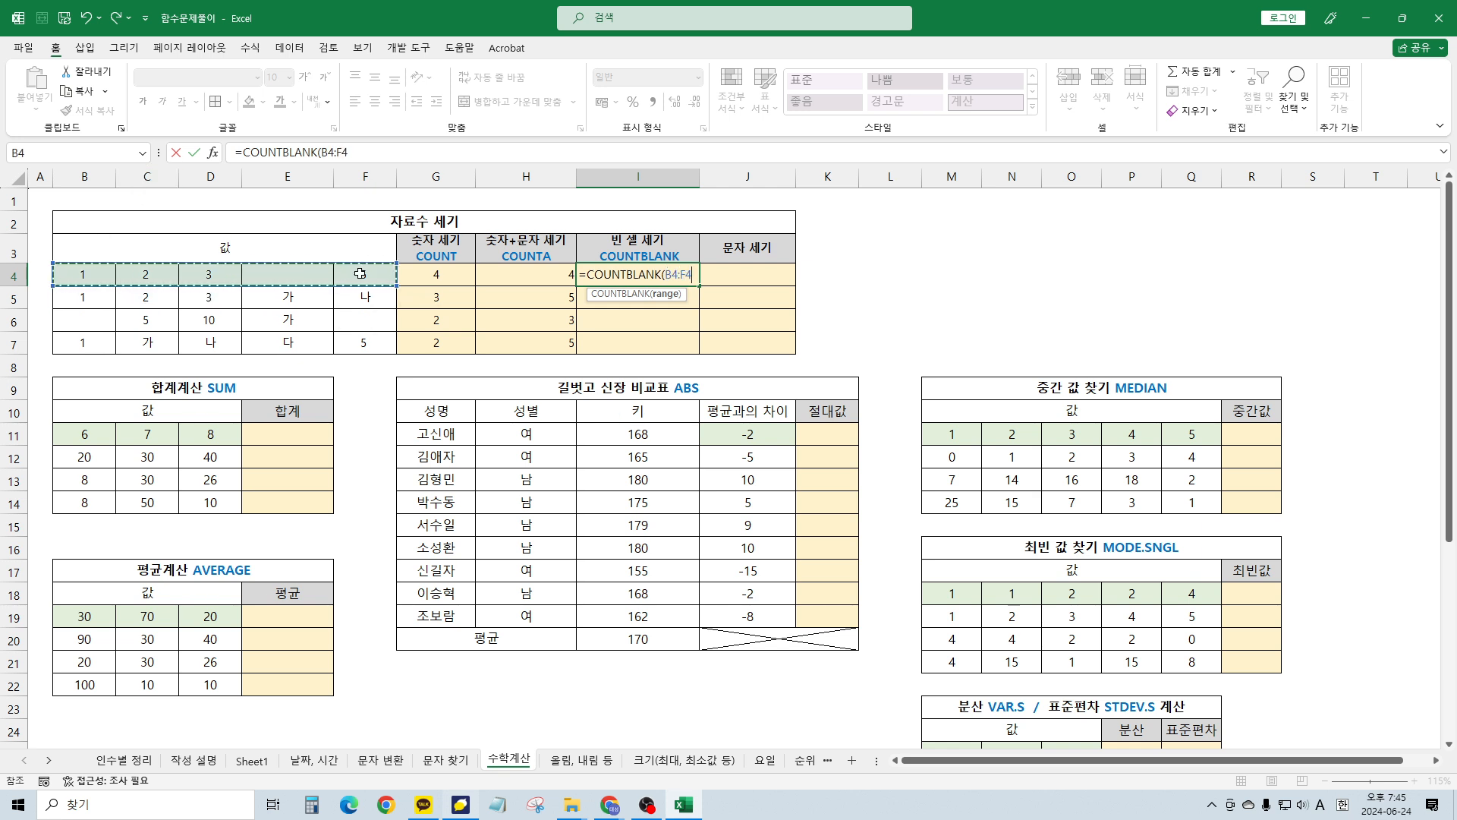
pyautogui.write(')')
pyautogui.press('Return')
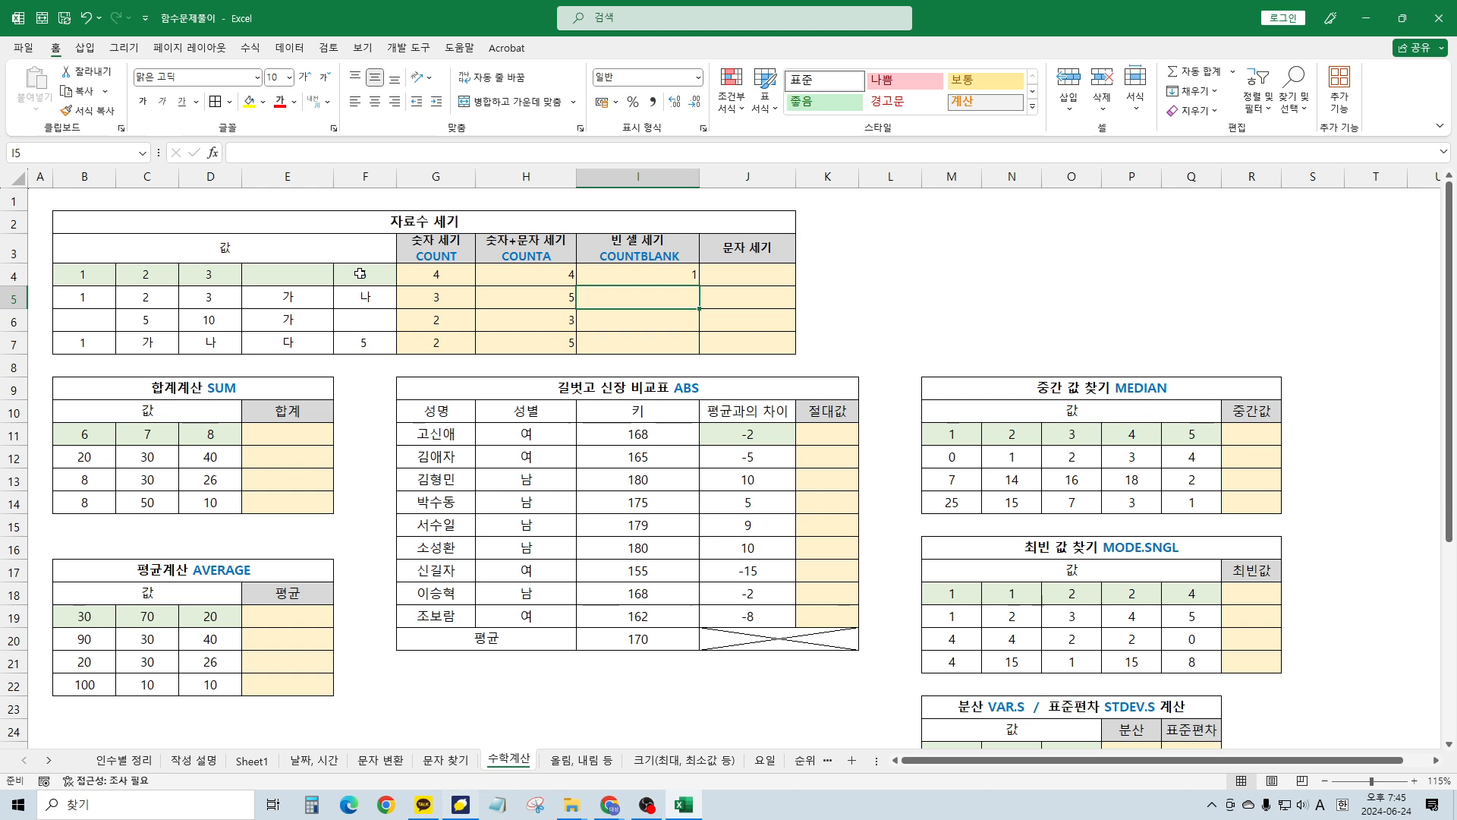
pyautogui.press('Up')
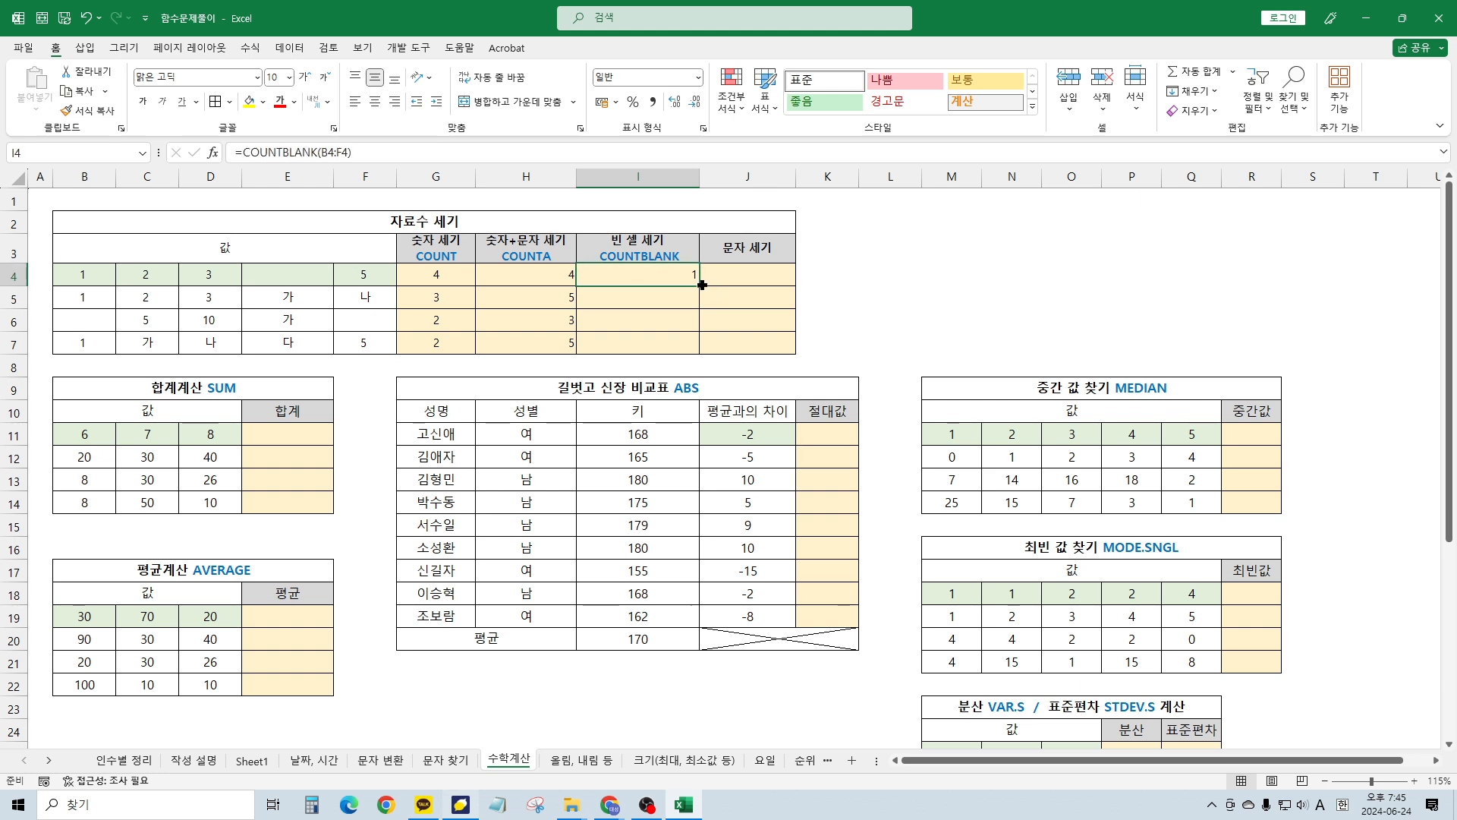
pyautogui.moveTo(699, 286); pyautogui.dragTo(714, 339)
pyautogui.click(686, 319)
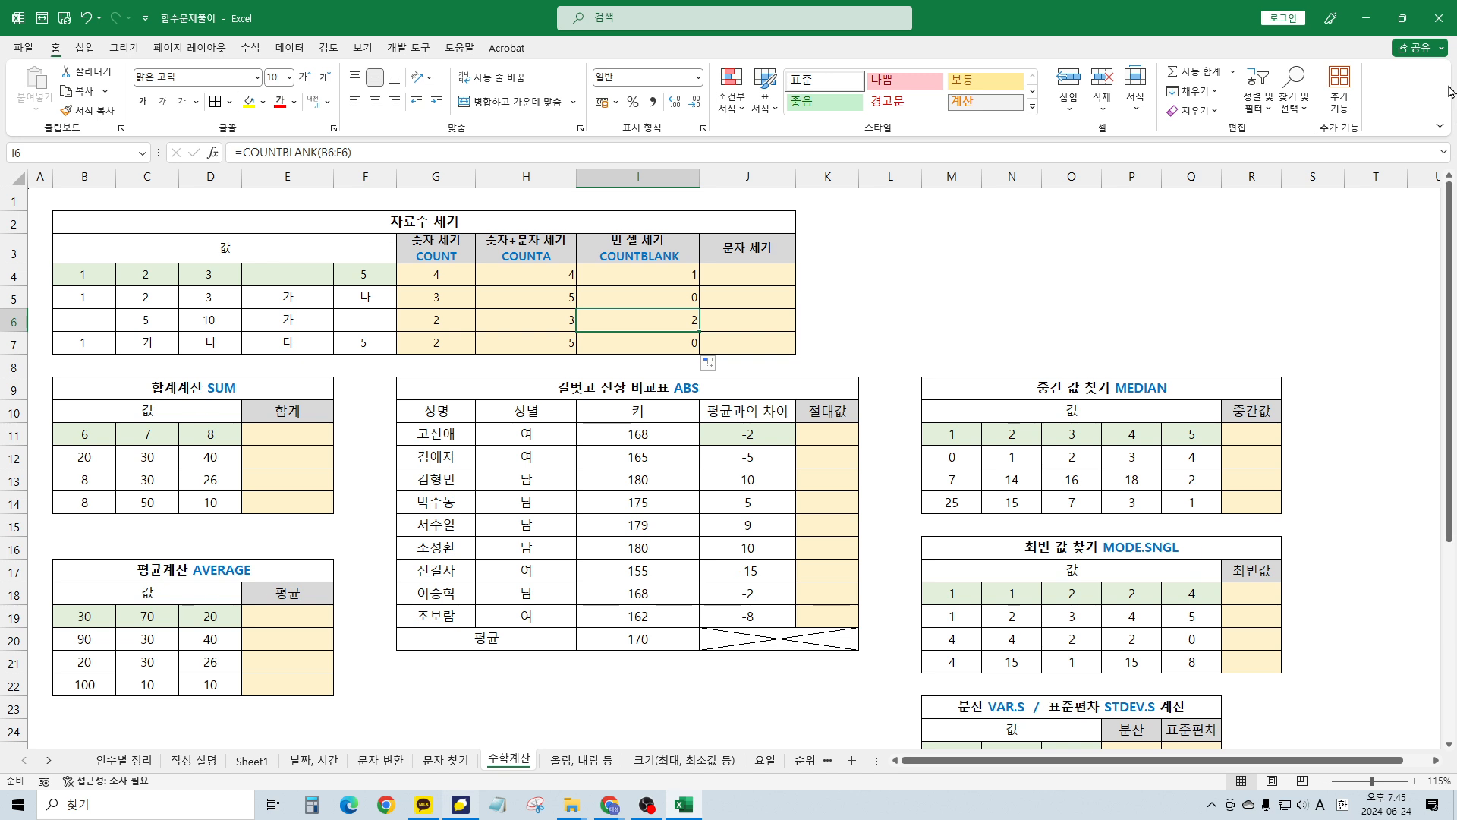
# Type the text counts 0, 2, 1 and 3 into J4:J7
pyautogui.click(750, 275)
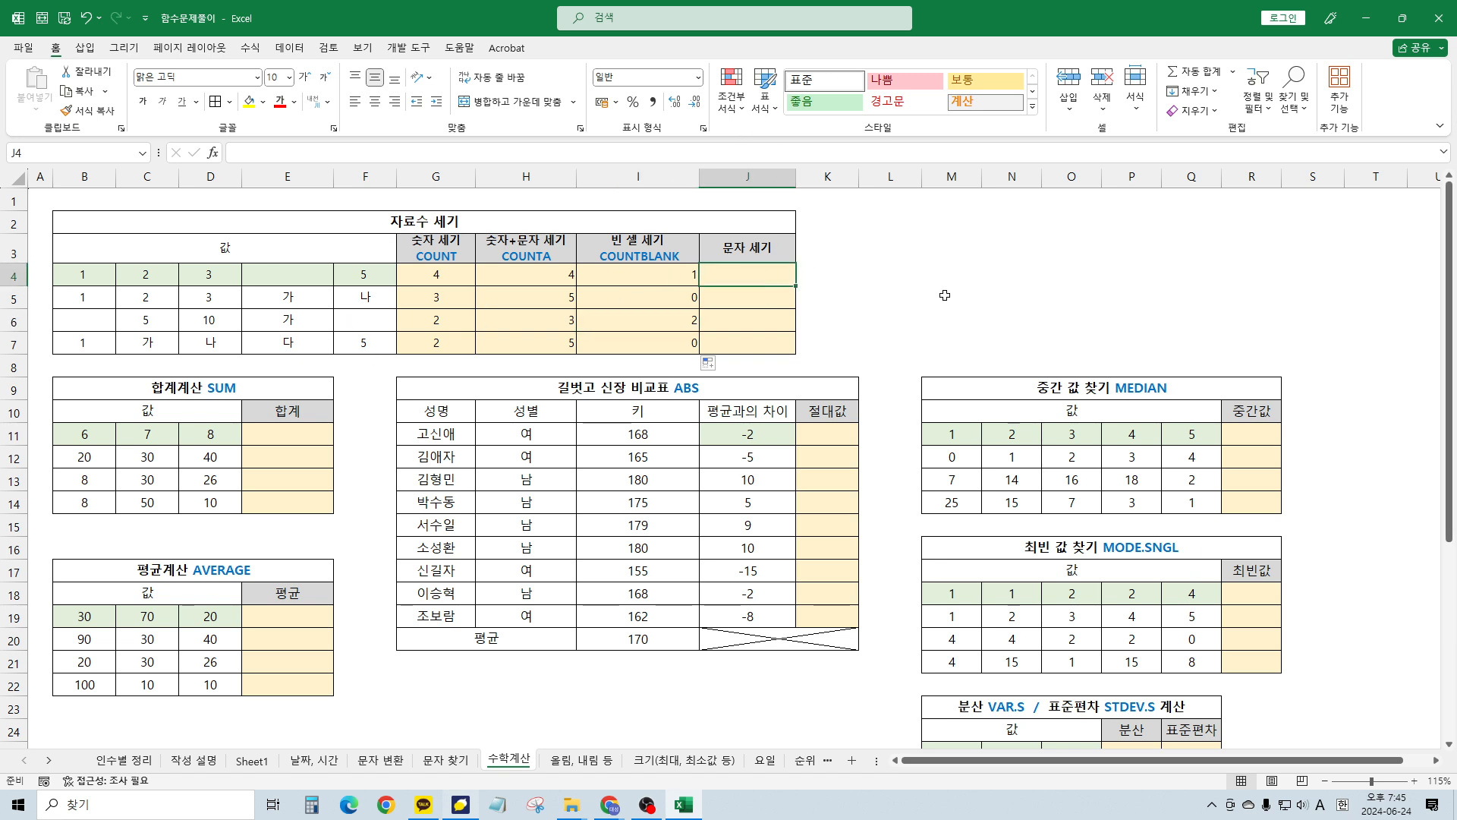
pyautogui.write('0')
pyautogui.press('Return')
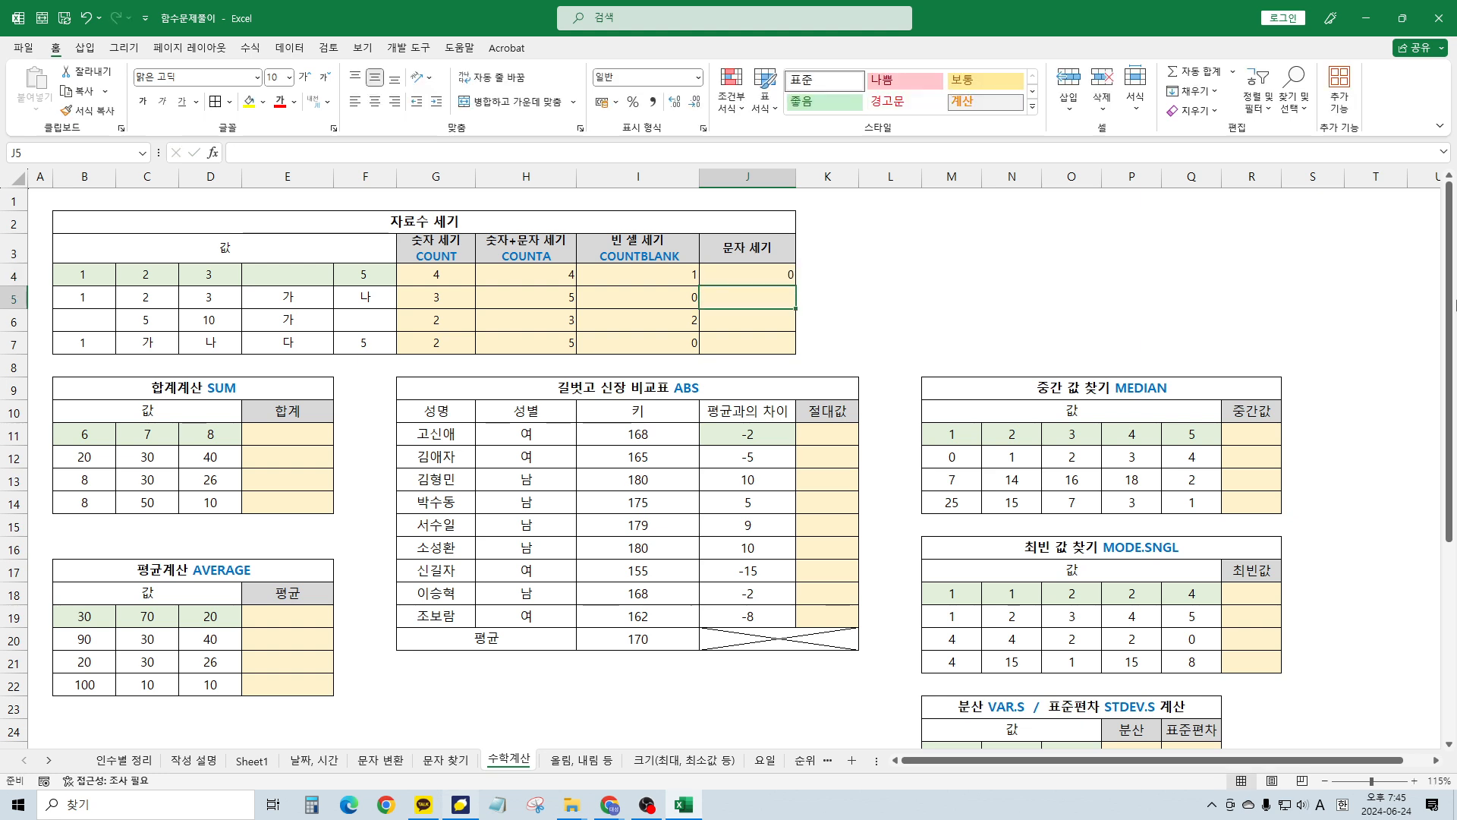
pyautogui.write('2')
pyautogui.press('Return')
pyautogui.write('1')
pyautogui.press('Return')
pyautogui.write('3')
pyautogui.press('Return')
pyautogui.press('Up')
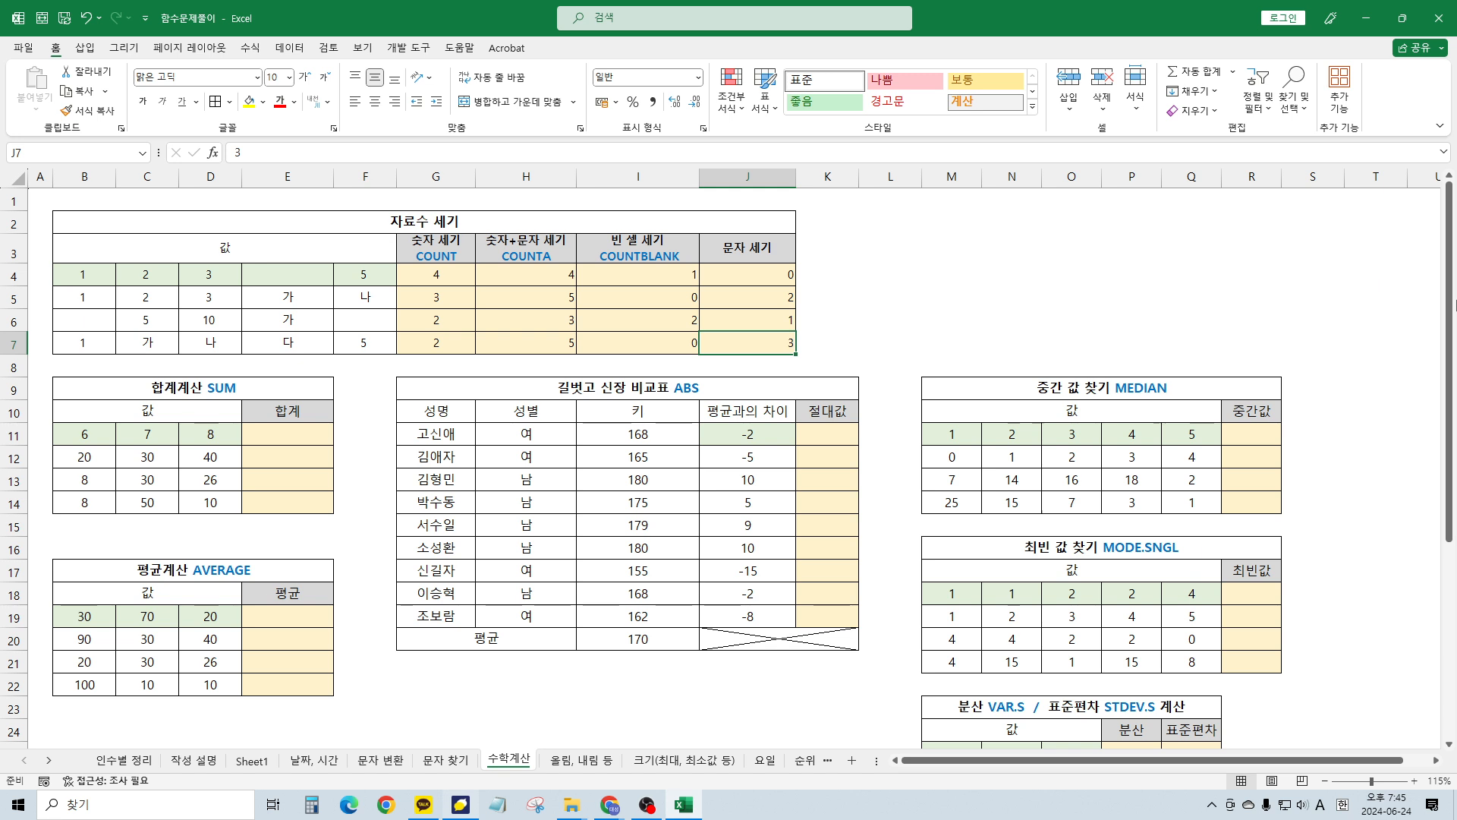
pyautogui.hotkey('shift', 'Up')
pyautogui.hotkey('shift', 'Up')
pyautogui.hotkey('shift', 'Up')
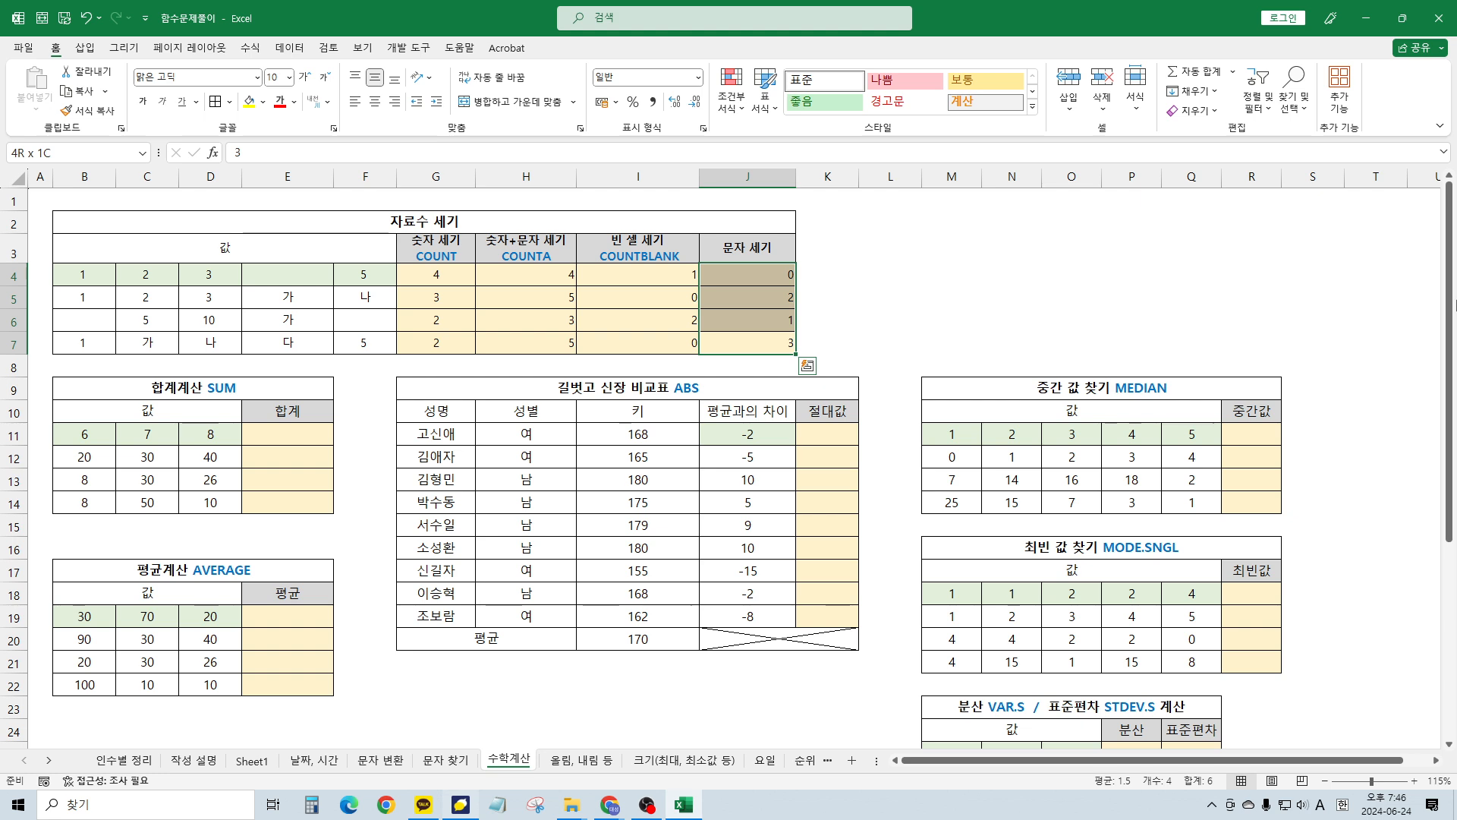
# Give J4:J7 a yellow fill and bold values
pyautogui.scroll(3, 374, 292)
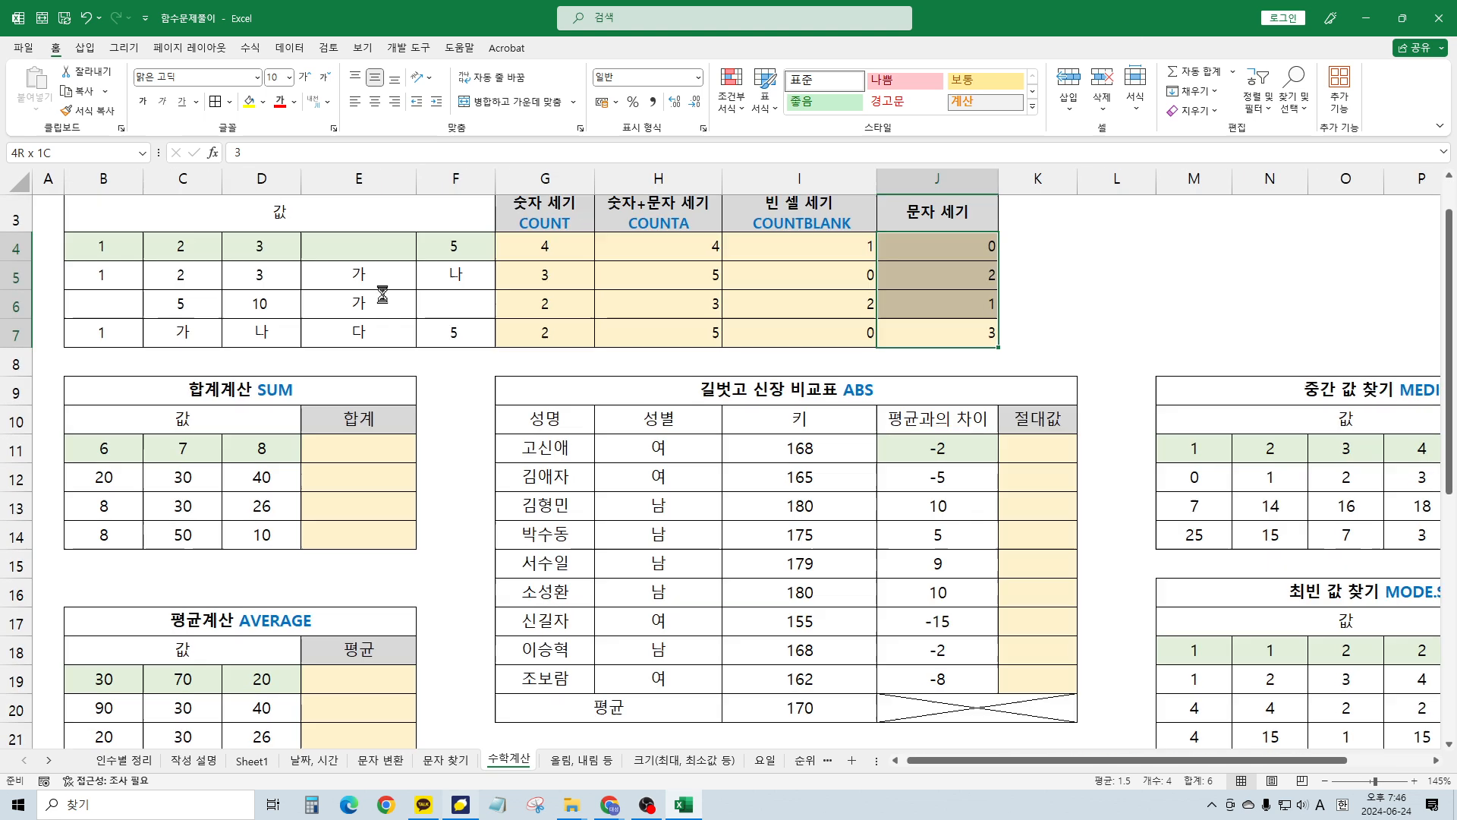
pyautogui.scroll(2, 382, 294)
pyautogui.press('Home')
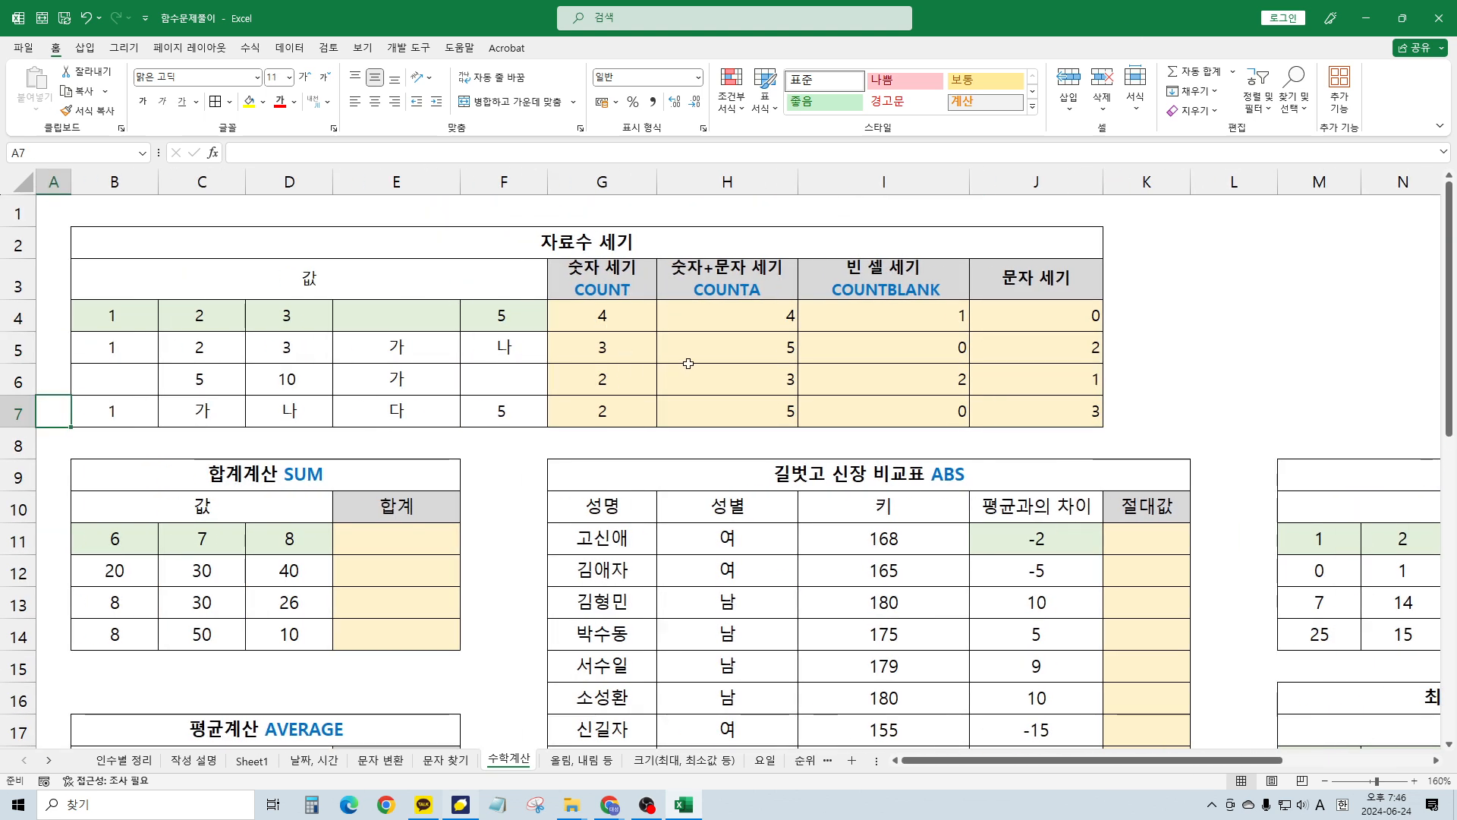
pyautogui.click(835, 349)
pyautogui.moveTo(995, 316); pyautogui.dragTo(1009, 416)
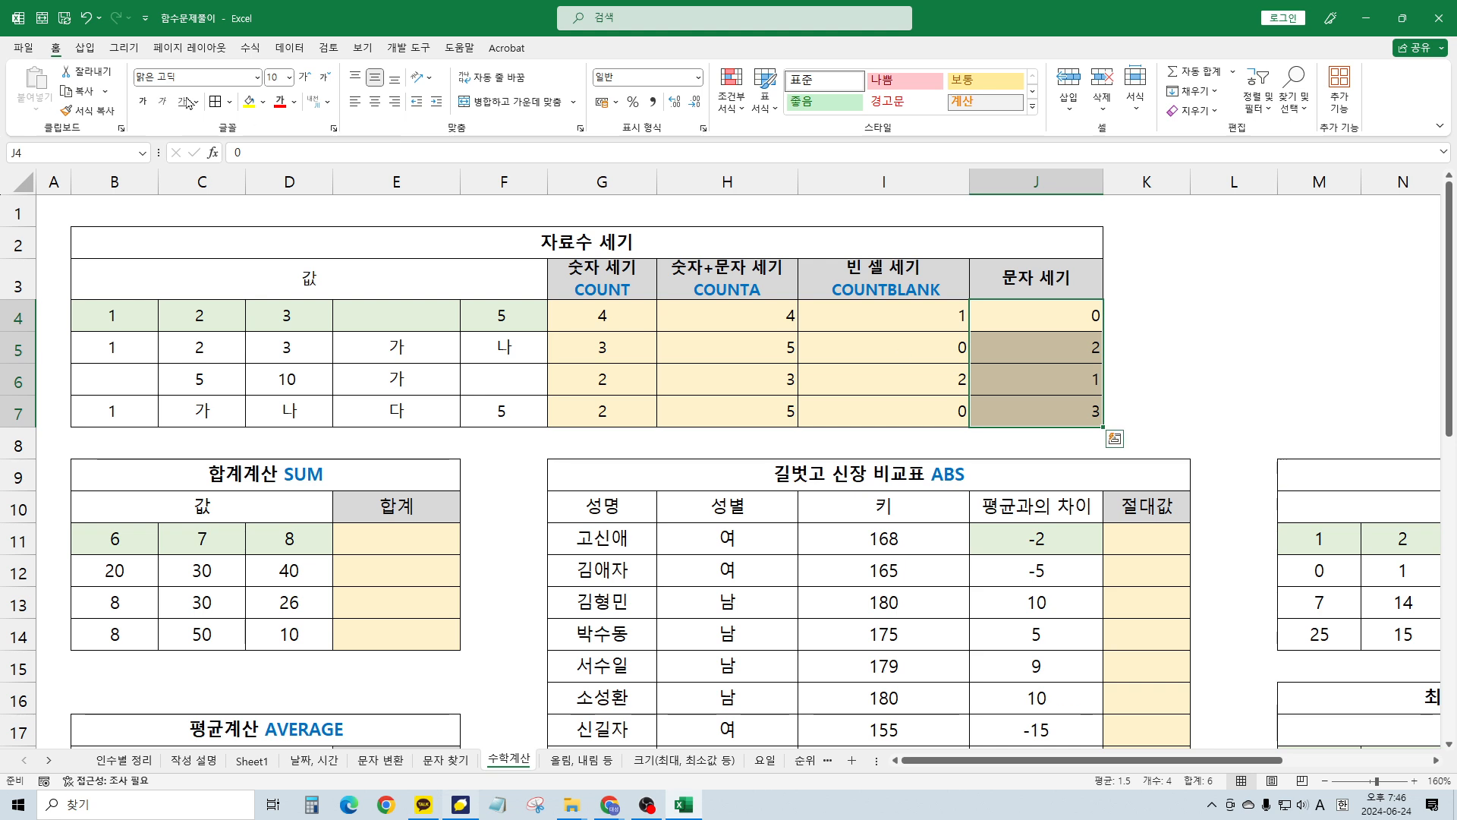
pyautogui.click(249, 101)
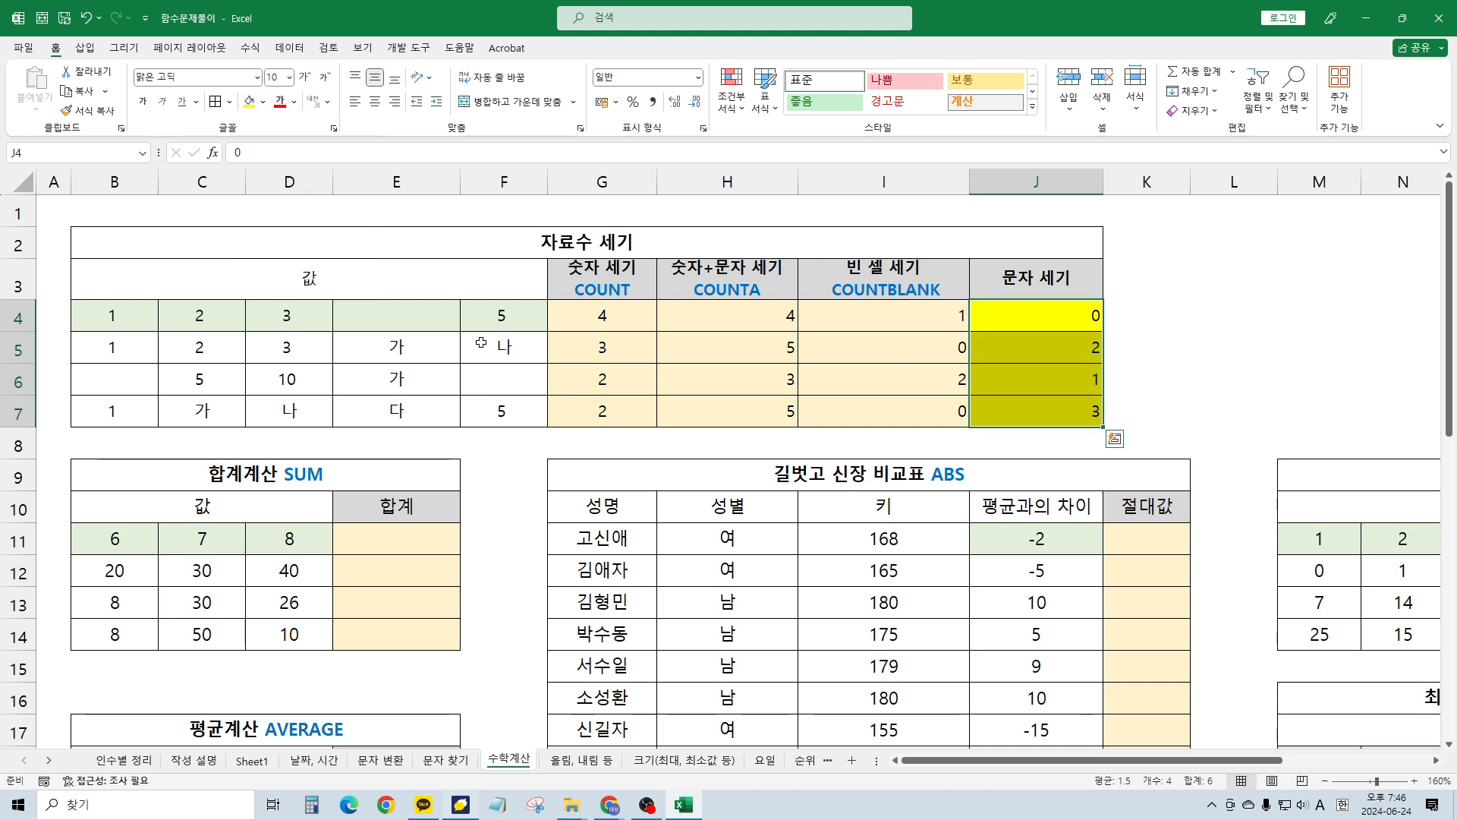
pyautogui.hotkey('ctrl', 'b')
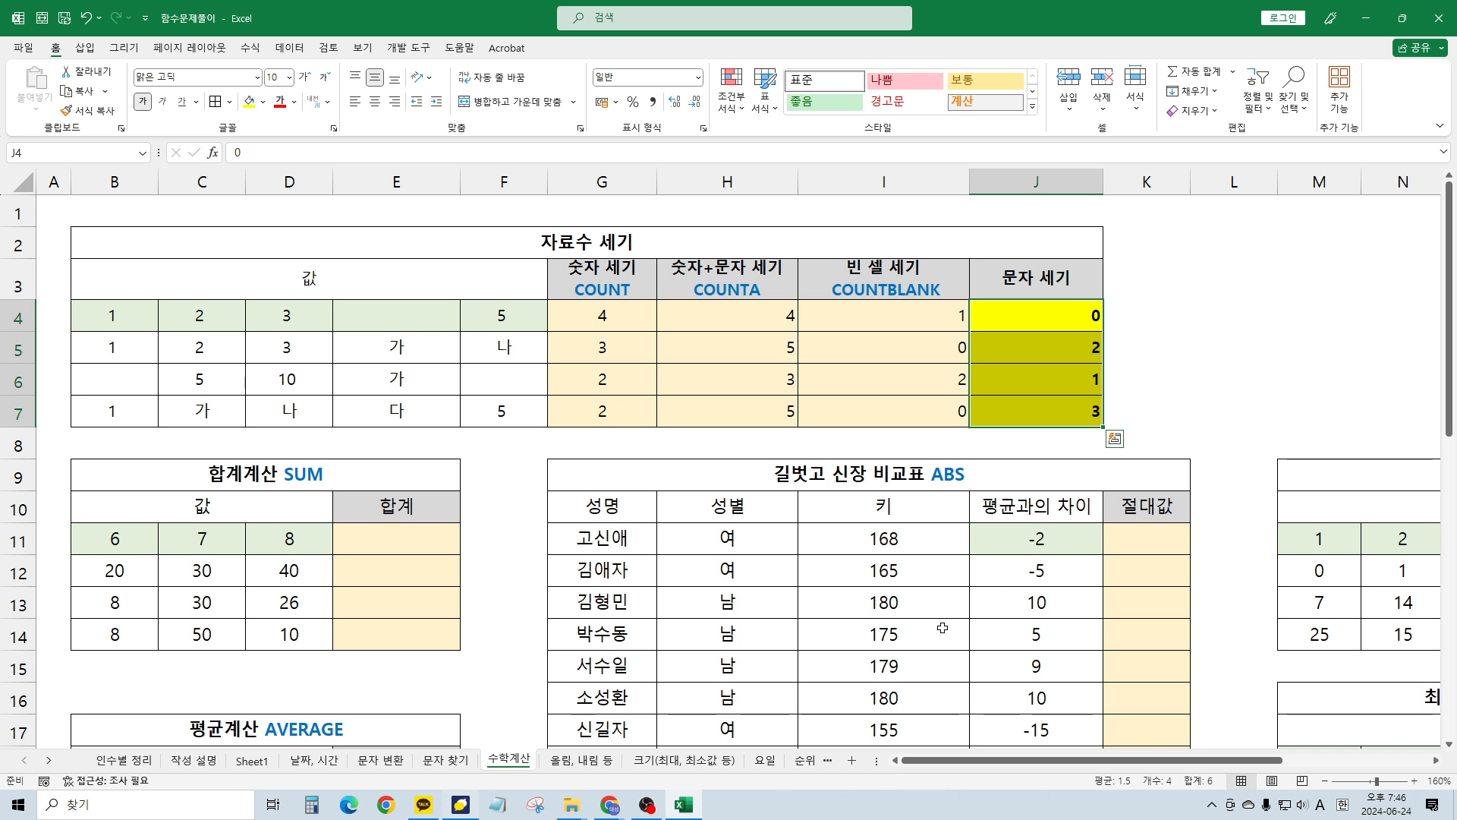